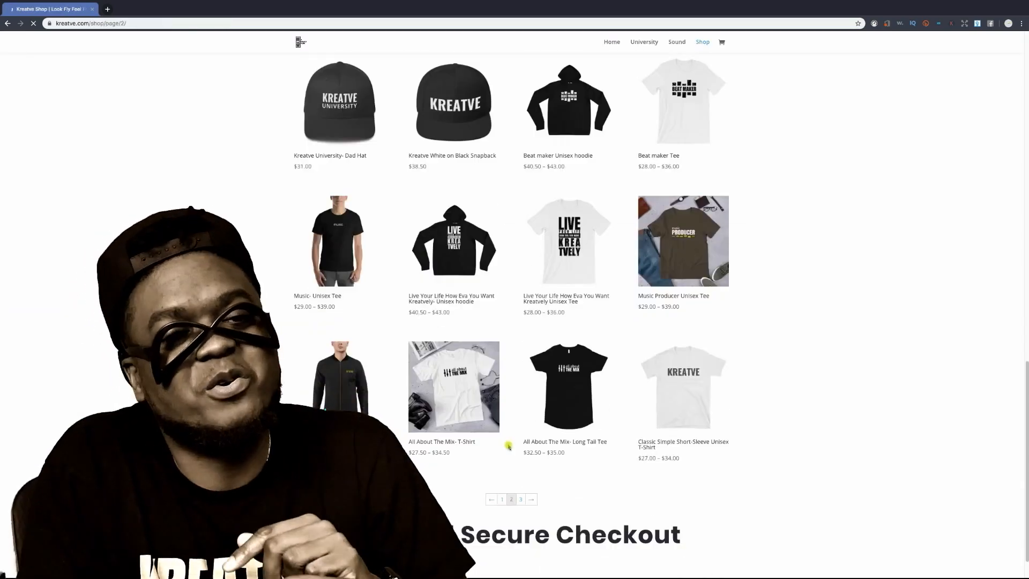
Step: Browse the Kreatve shop's product pages and view the details of the State Of The Kreatve snapback hat
scroll(510, 446, "down", 1)
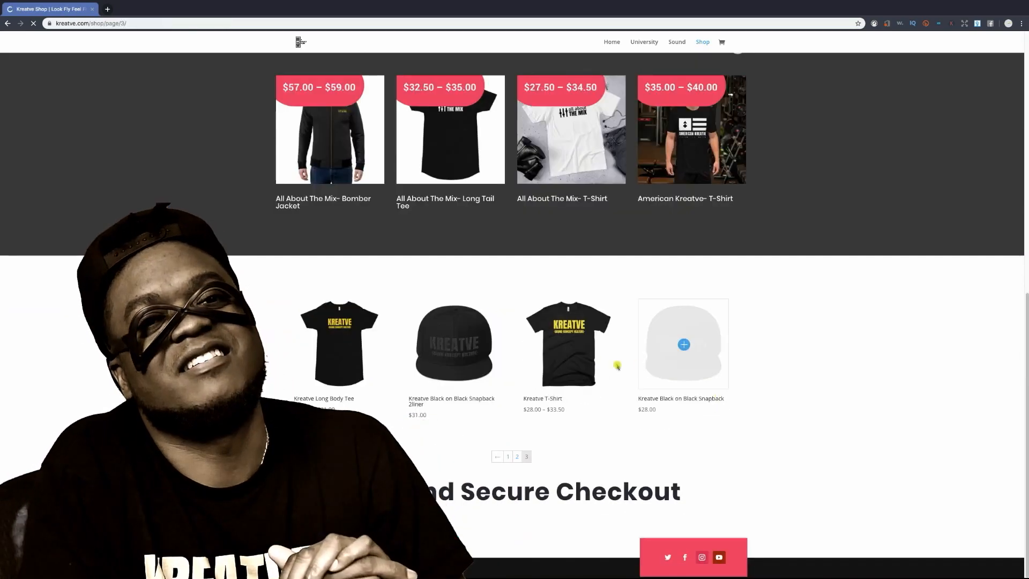
left_click(578, 362)
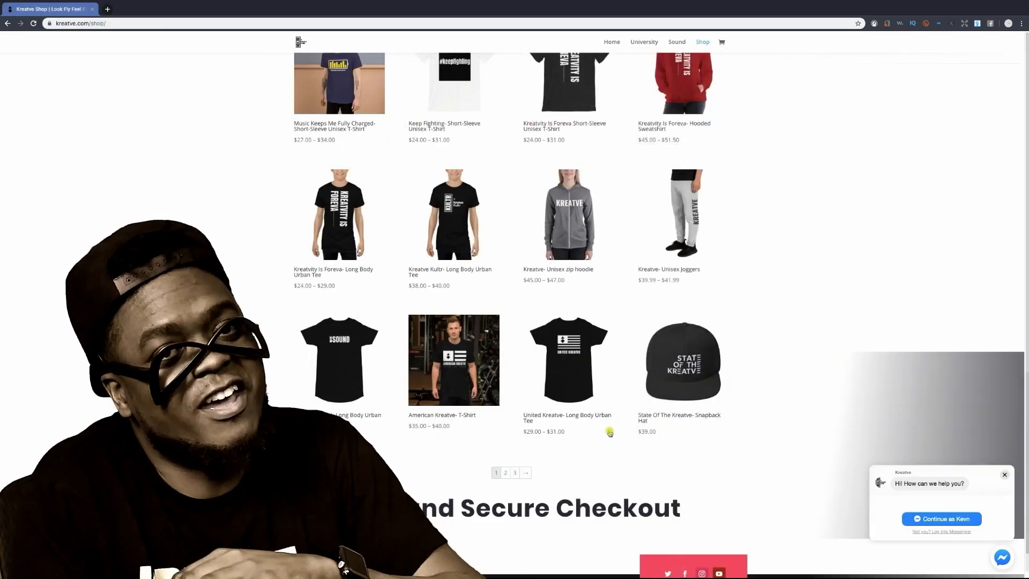
left_click(696, 369)
scroll(682, 365, "down", 3)
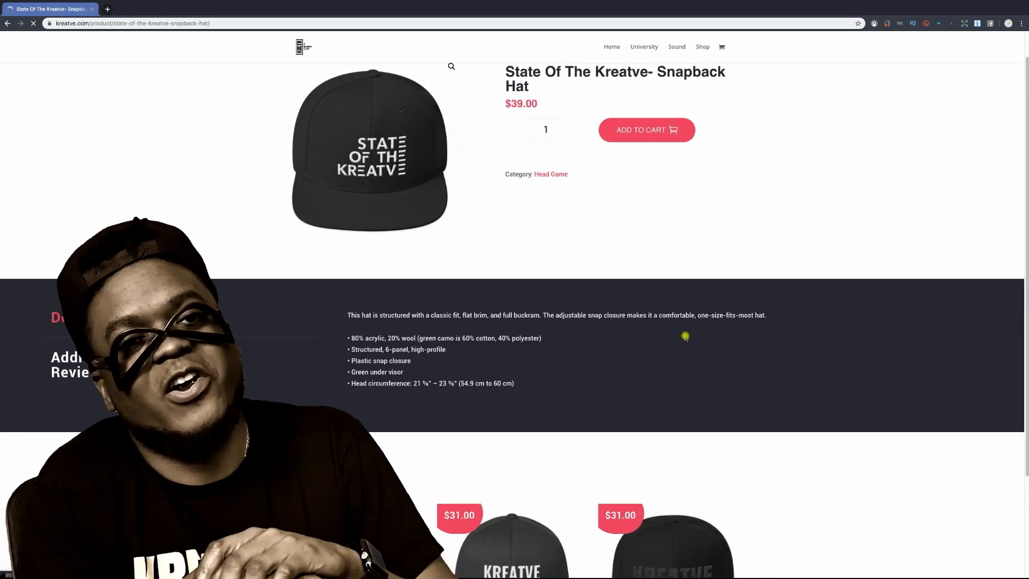
left_click(651, 491)
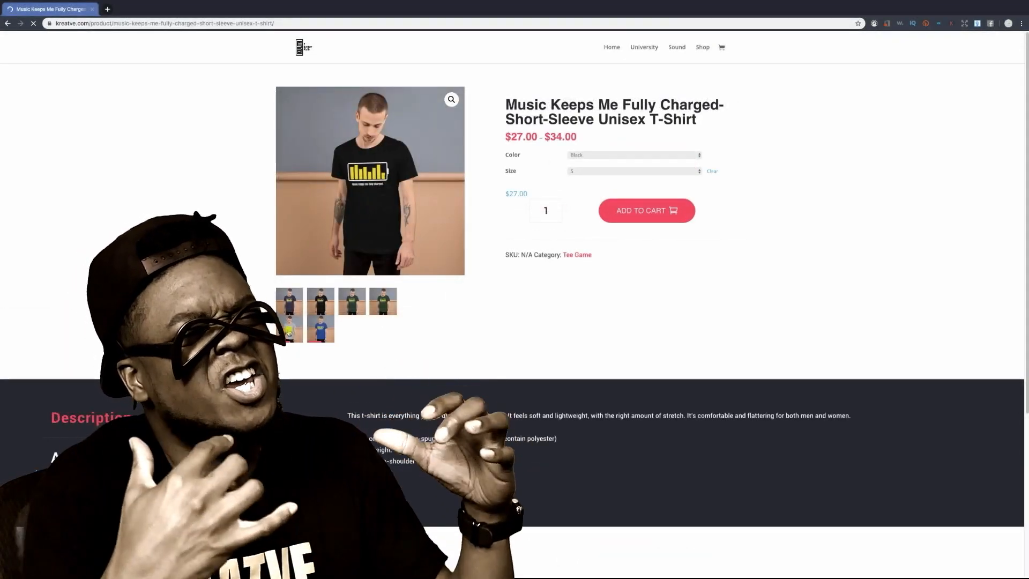
Step: View the colour variant photos of the Music Keeps Me Fully Charged short-sleeve T-shirt
left_click(289, 333)
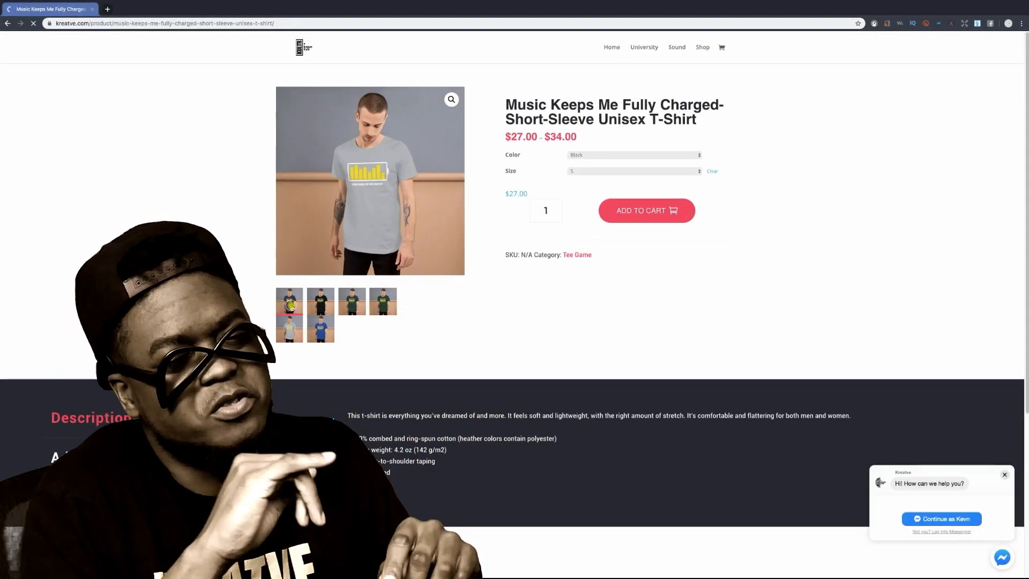
left_click(357, 308)
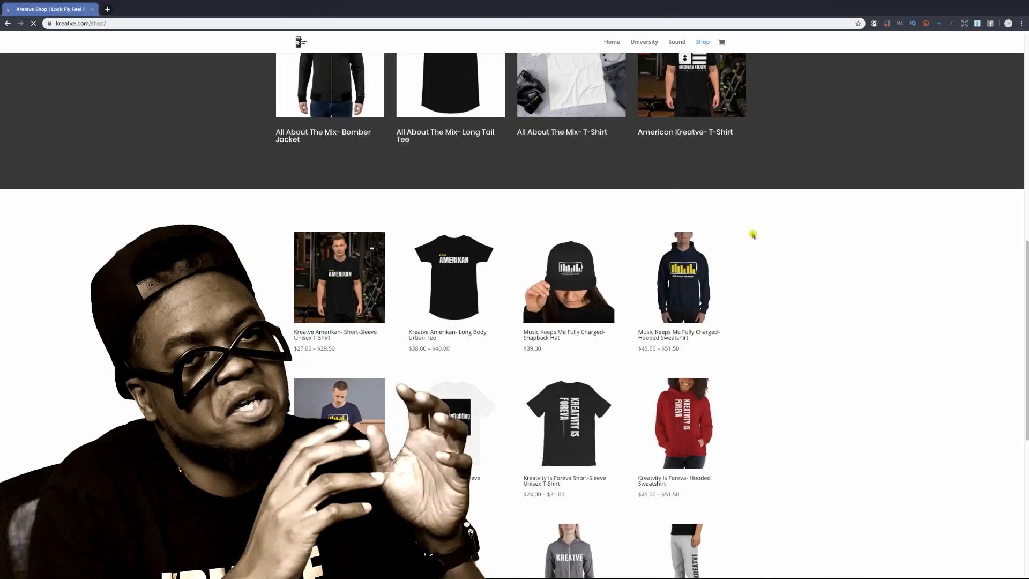
Step: Look through the Kreatve Amerikan short-sleeve T-shirt's description and its related products
scroll(752, 235, "down", 2)
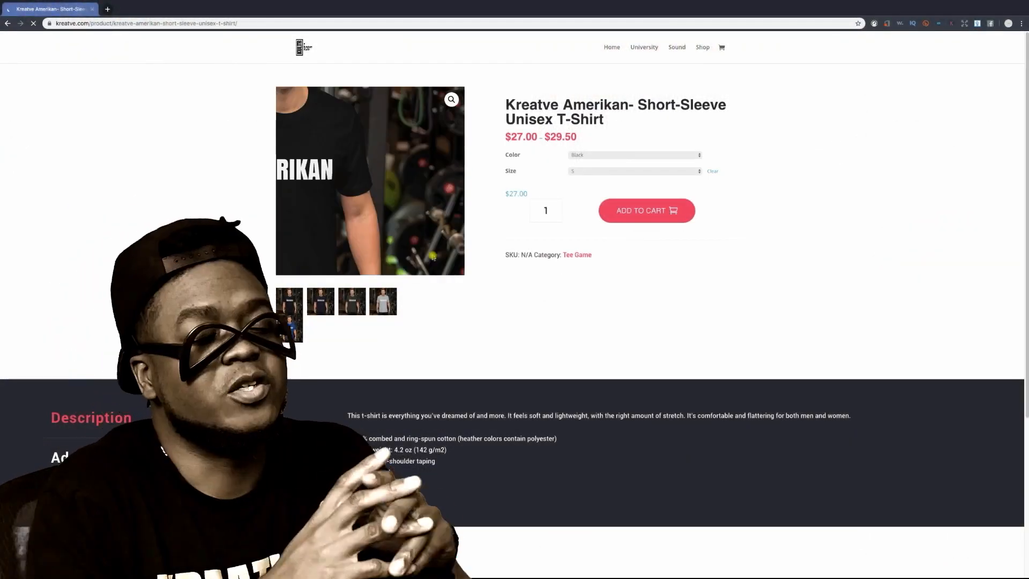
scroll(440, 320, "down", 4)
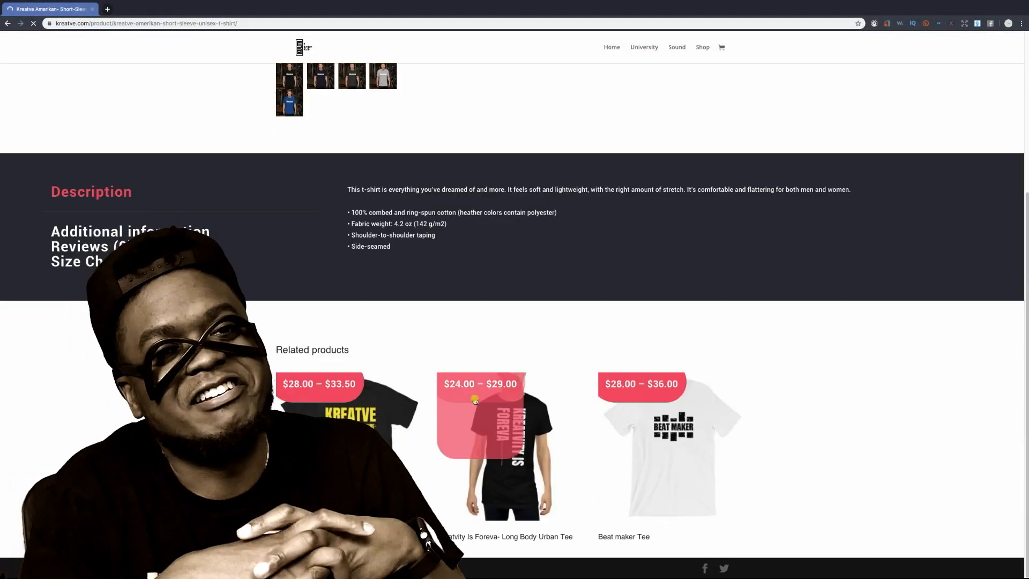
left_click(512, 440)
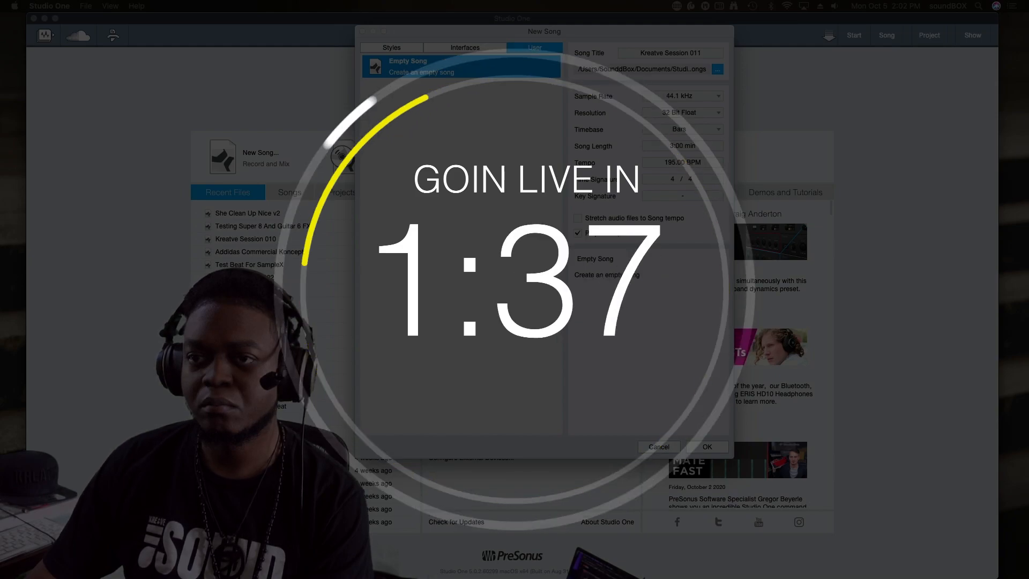
Step: Open the new song's save-location chooser and search This Mac for "kreatve session"
left_click(717, 69)
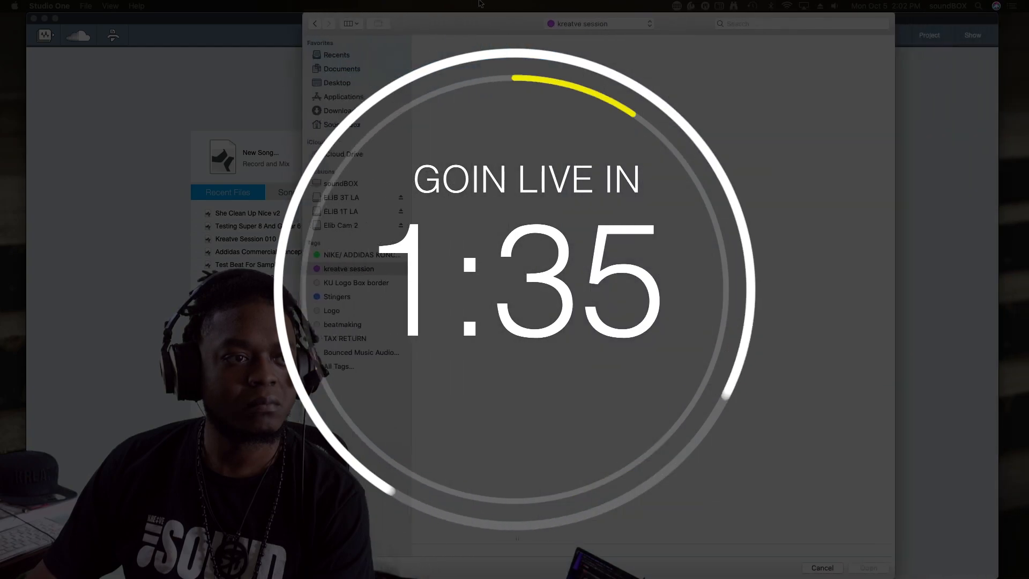
type("krea")
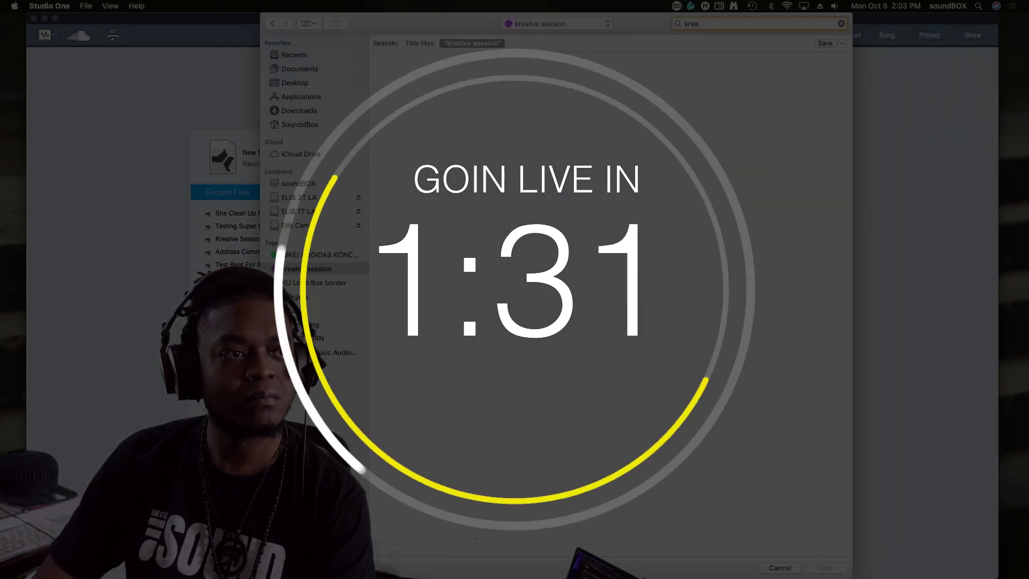
type("tve session")
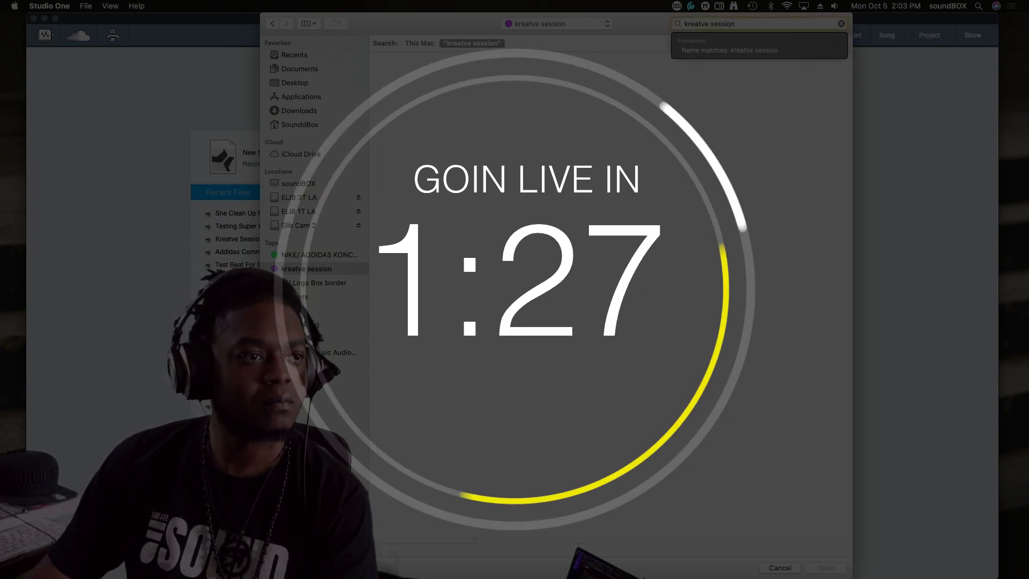
key("Return")
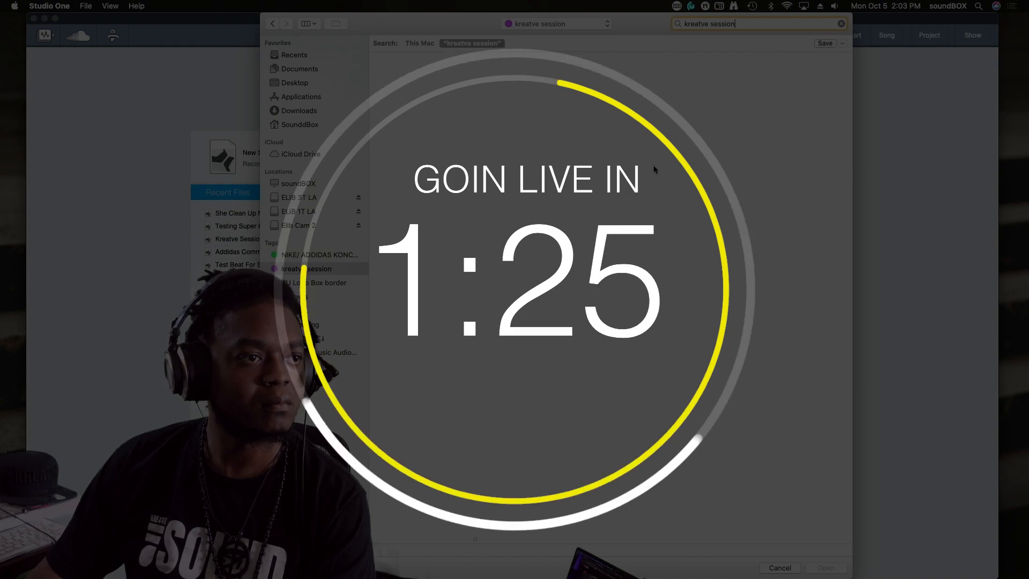
left_click(429, 44)
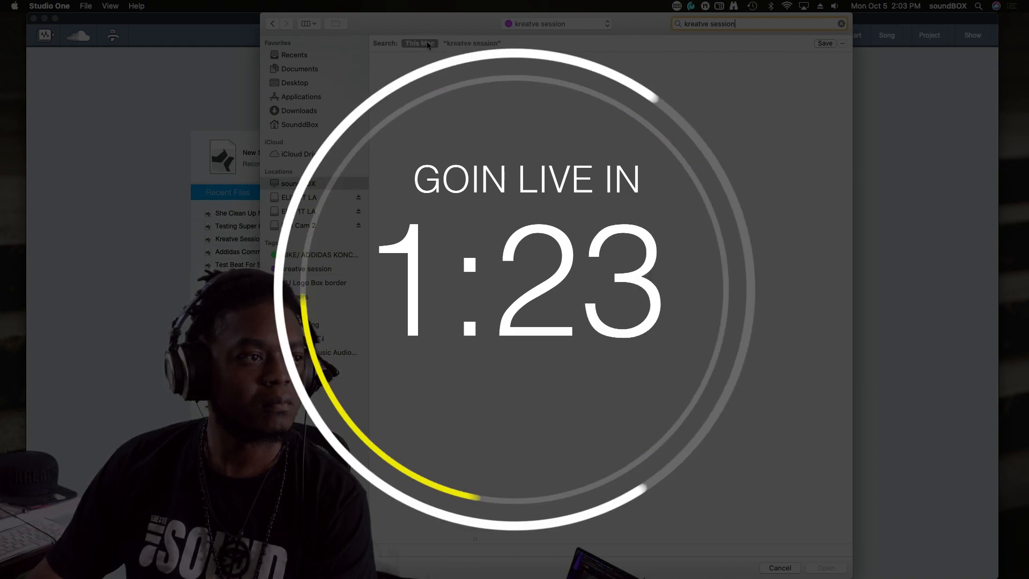
Step: Examine the stream folder on ELIB 1T LA and the ALL SONGS folder in Song Projects on ELIB 3T LA
left_click(324, 197)
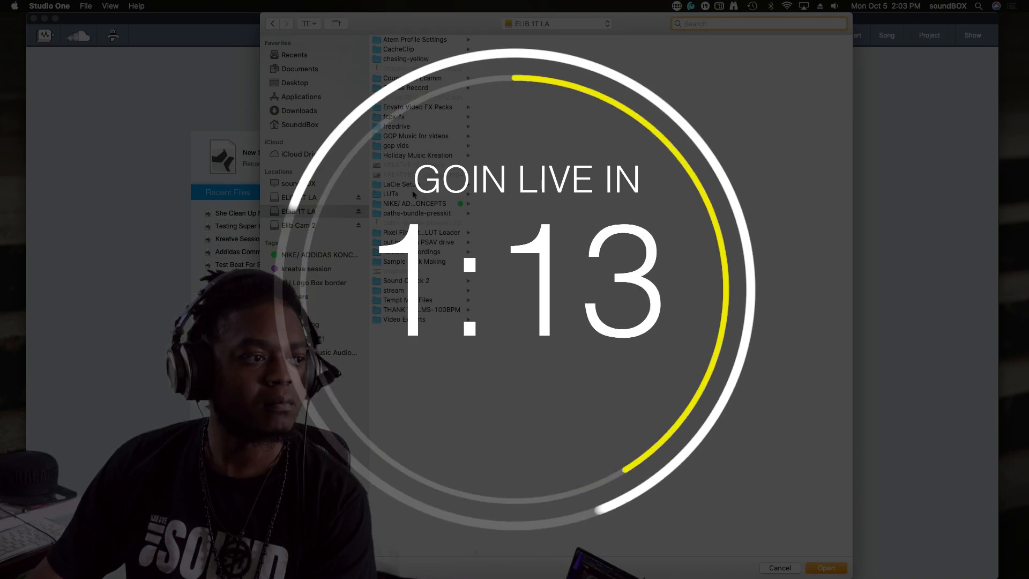
left_click(405, 289)
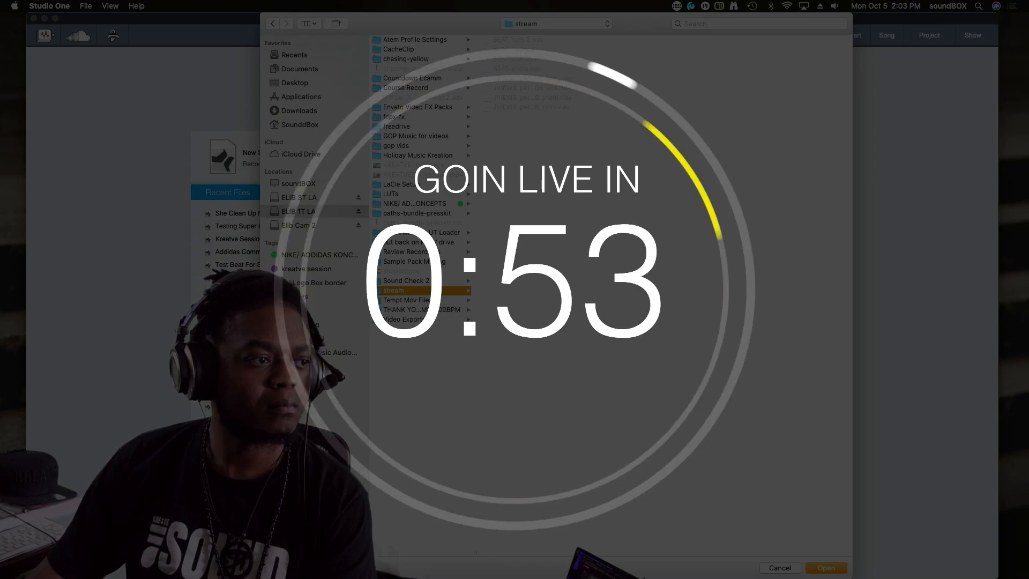
left_click(308, 199)
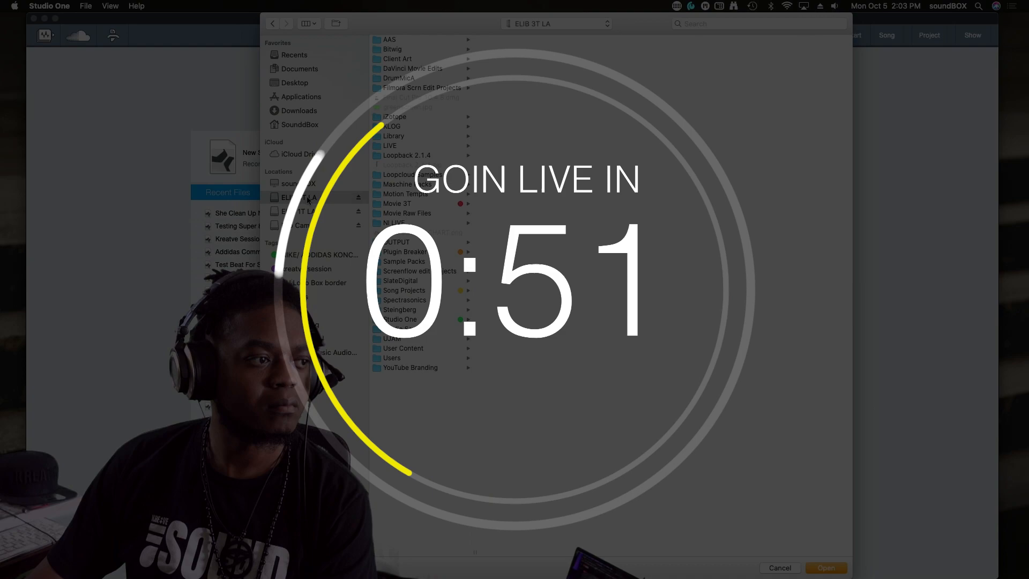
left_click(424, 290)
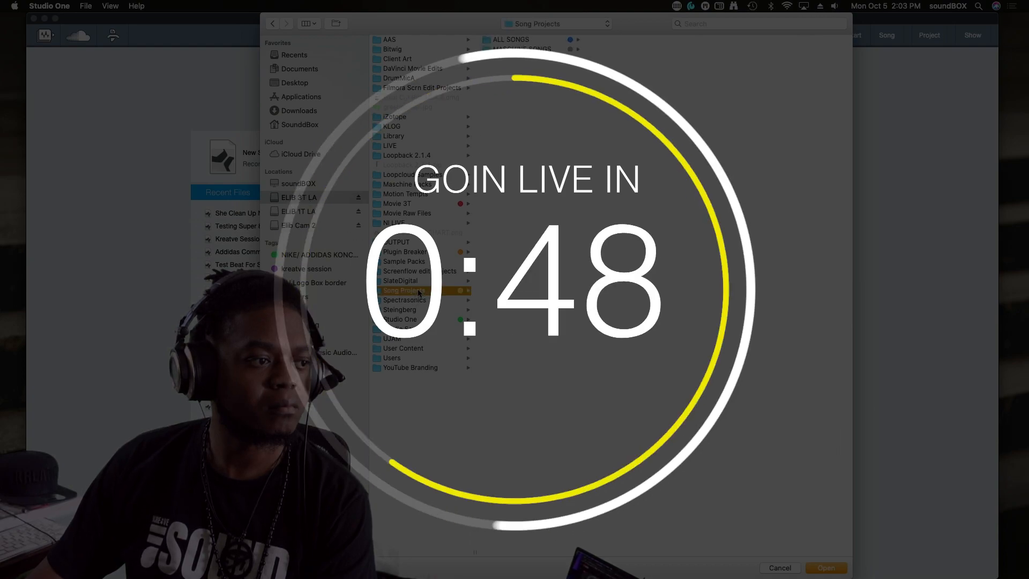
left_click(548, 37)
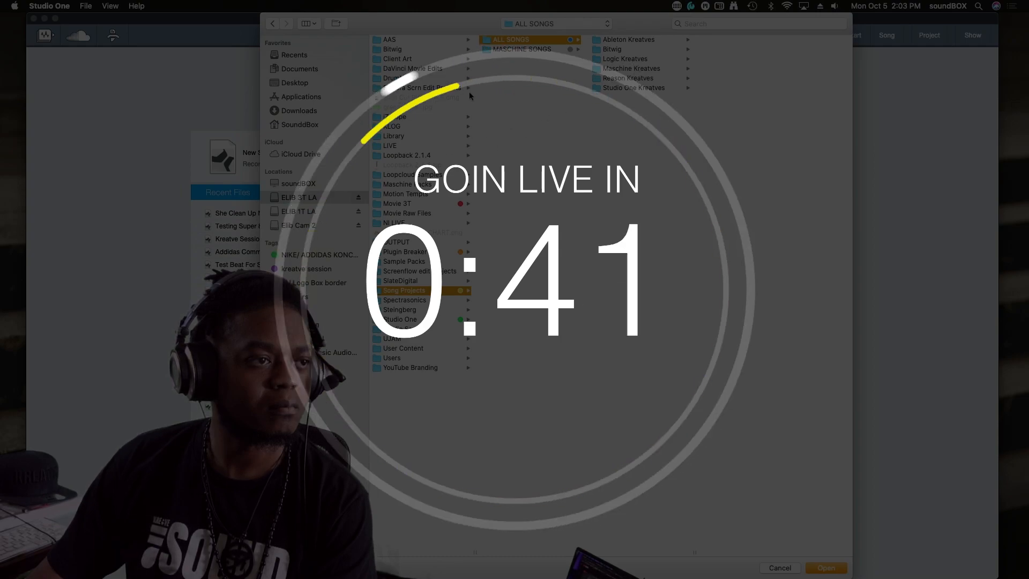
Step: Set the save location to the stream folder on ELIB 1T LA and create the empty song Kreatve Session 011
left_click(317, 213)
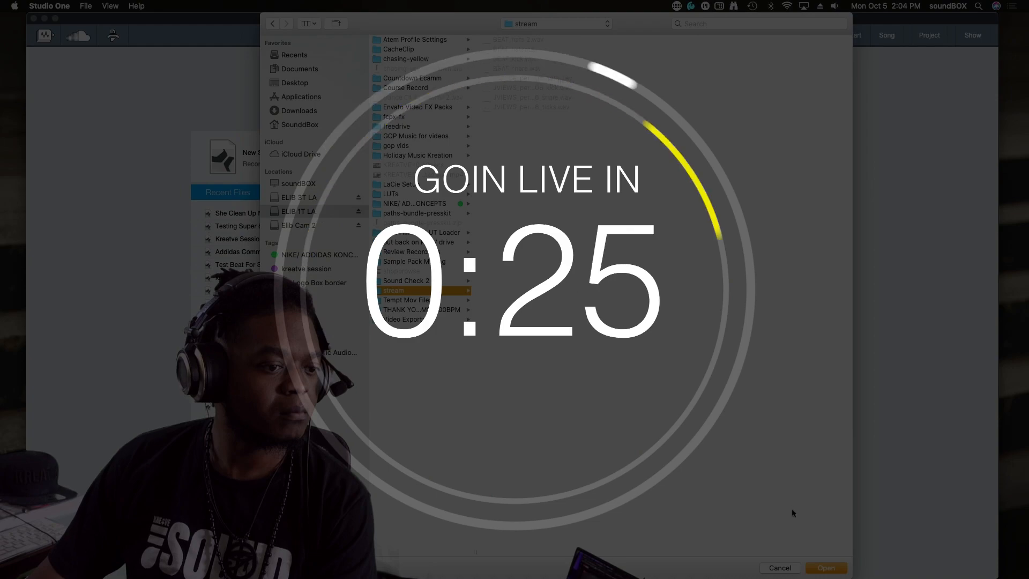
left_click(825, 567)
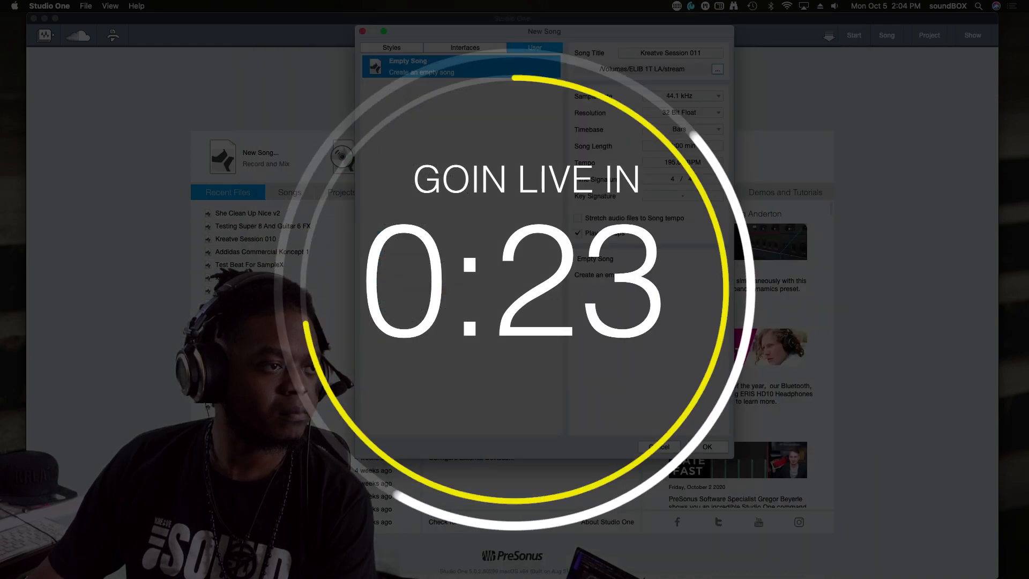
left_click(705, 448)
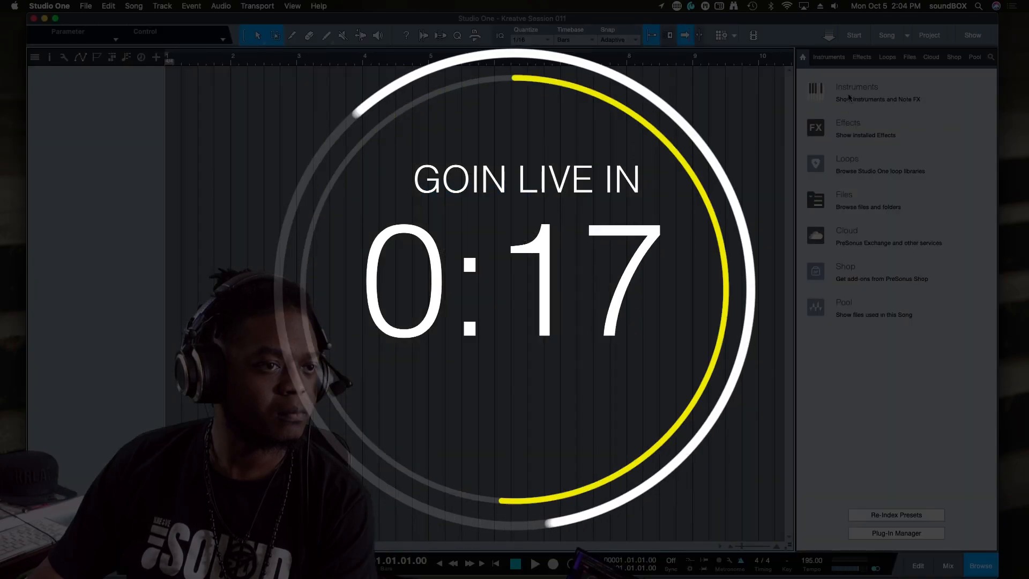
Step: Look through the favourite instruments in the browser
left_click(848, 87)
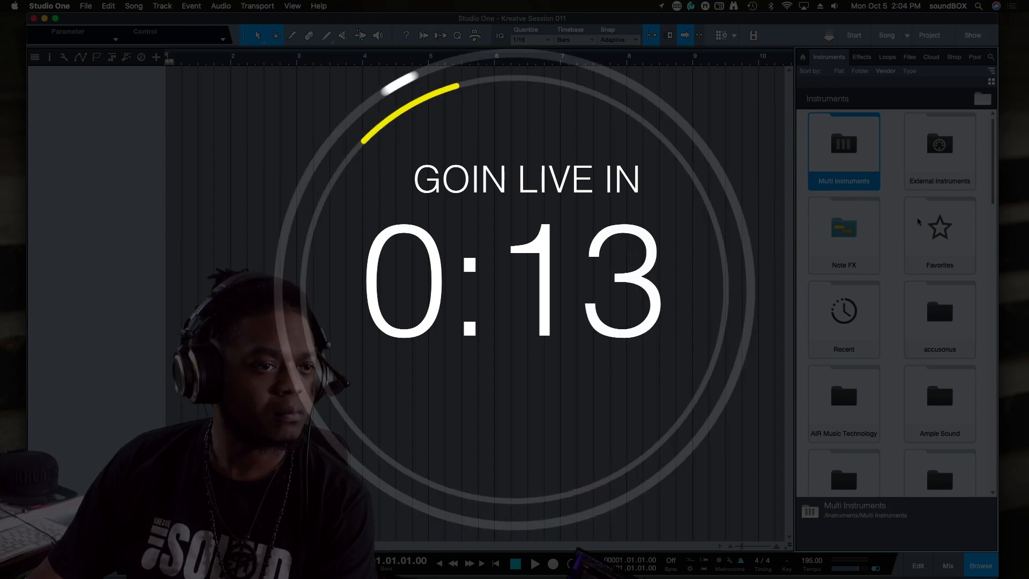
left_click(936, 230)
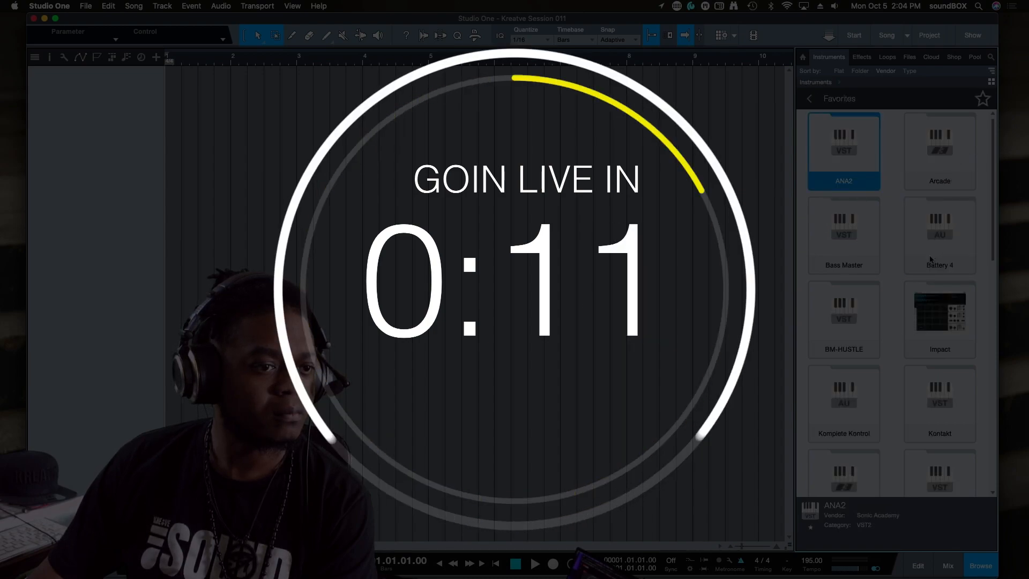
scroll(930, 258, "down", 10)
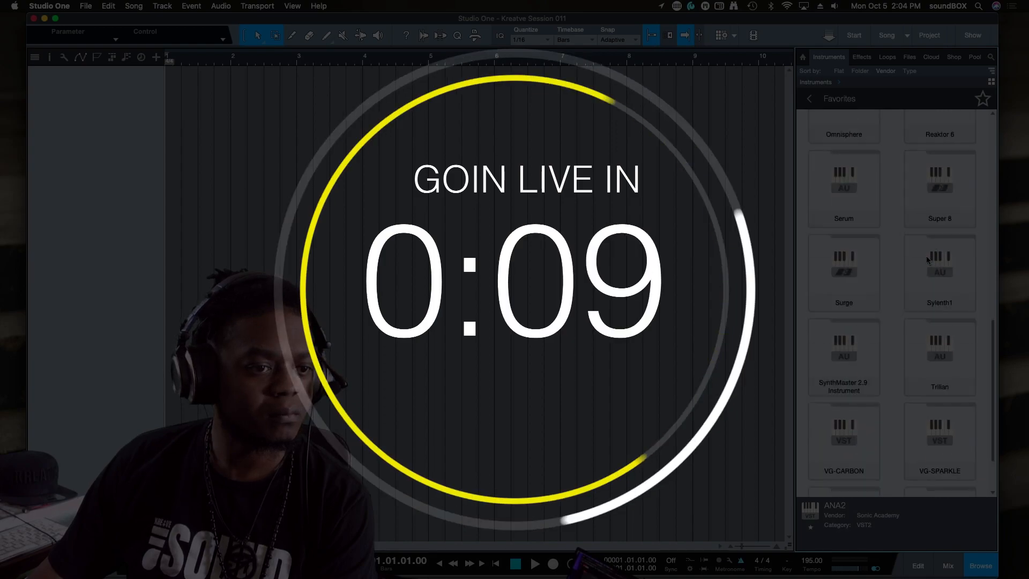
scroll(926, 256, "up", 10)
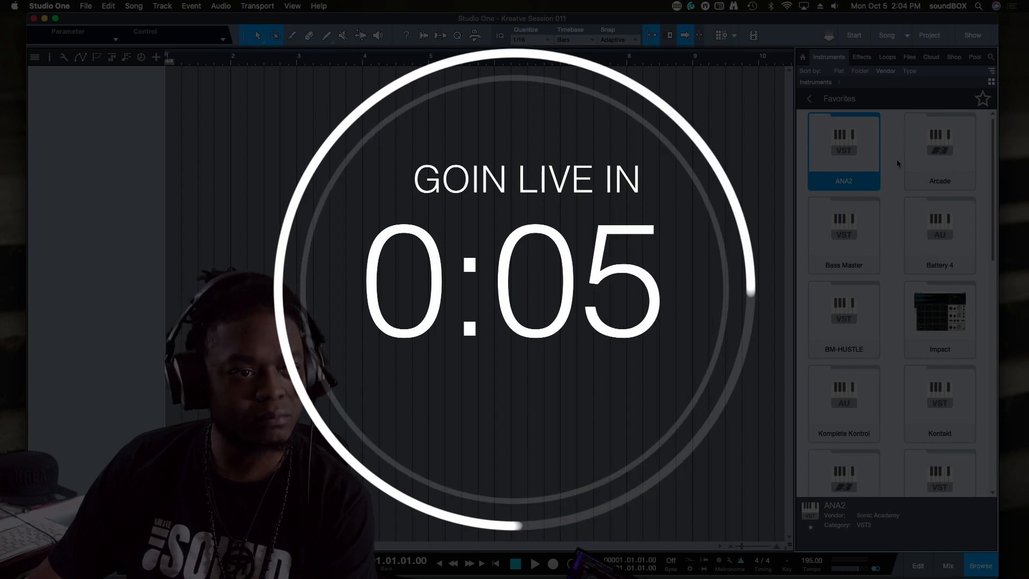
Step: Search the available effects for "guitar rig"
left_click(861, 56)
scroll(894, 217, "down", 10)
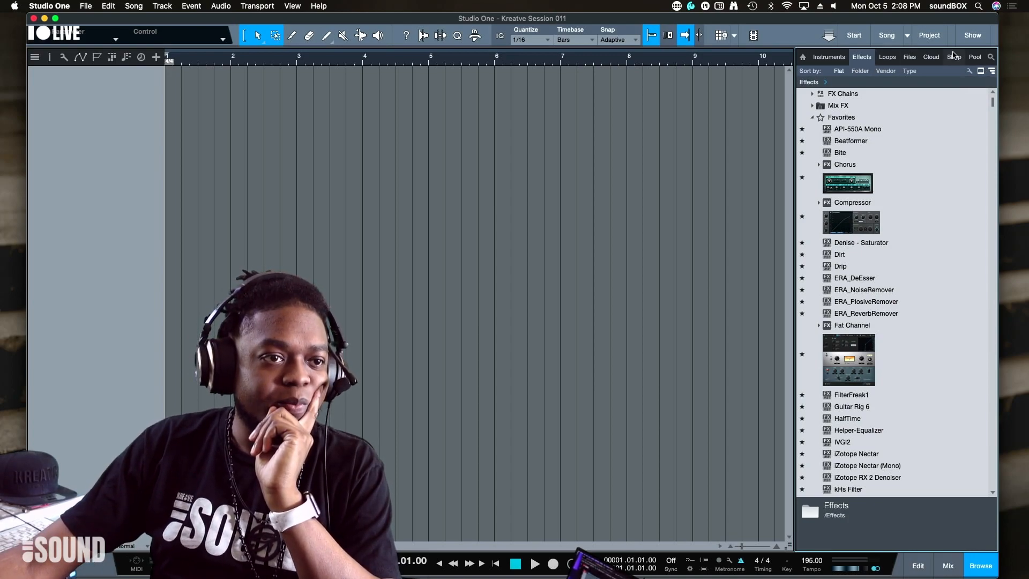
left_click(990, 57)
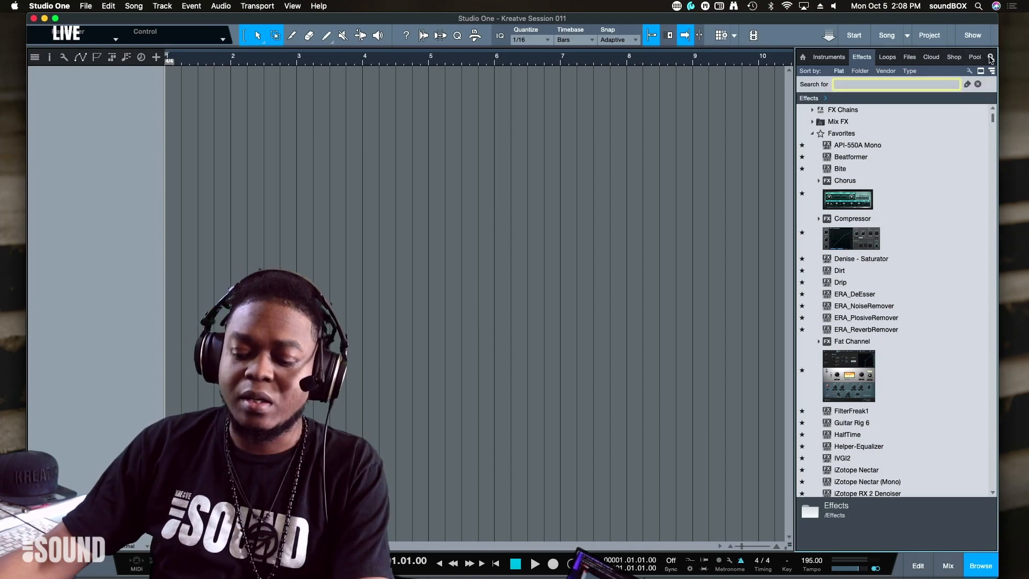
type("guitar")
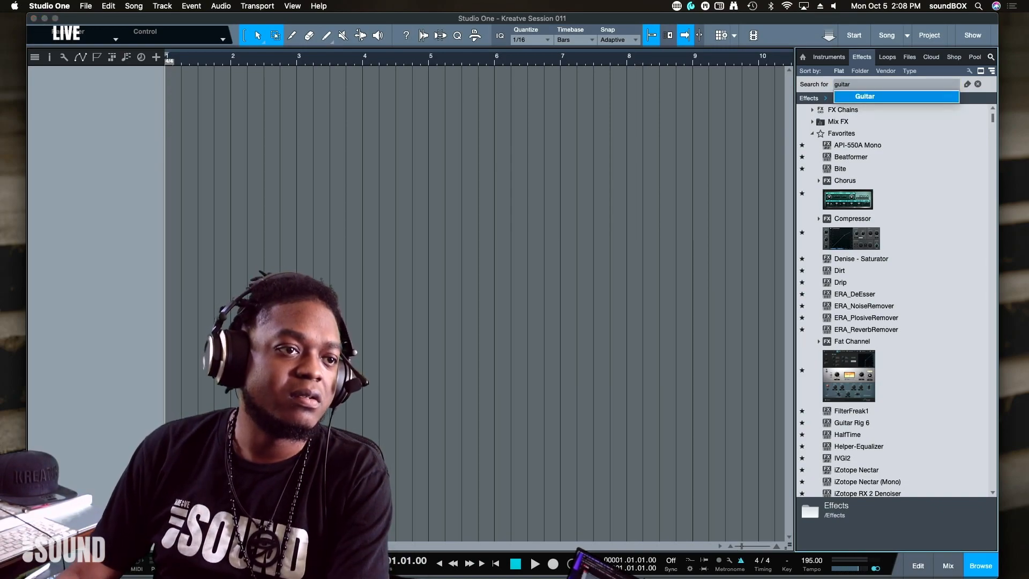
left_click(876, 84)
key("Return")
type("r")
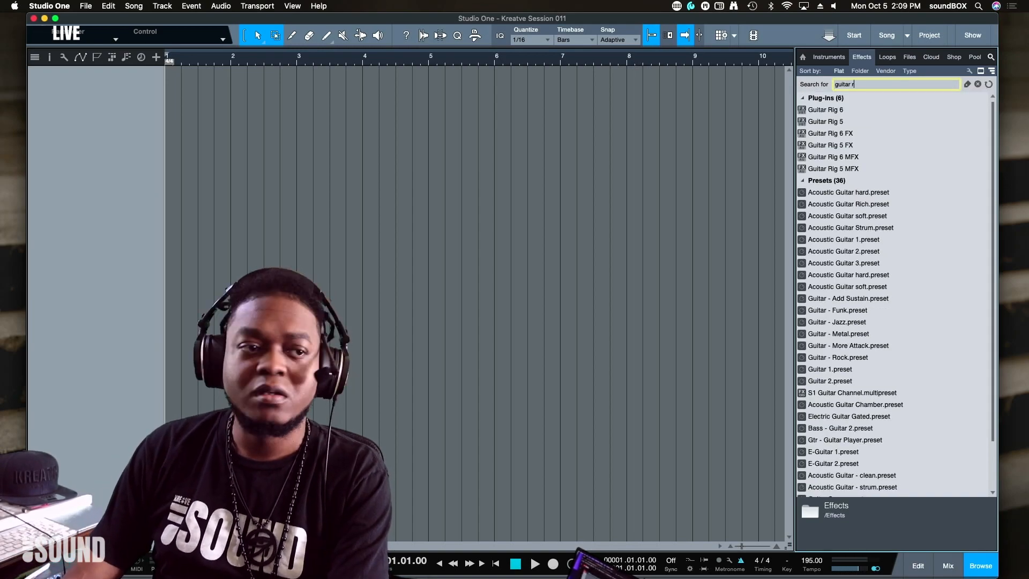
type("ib")
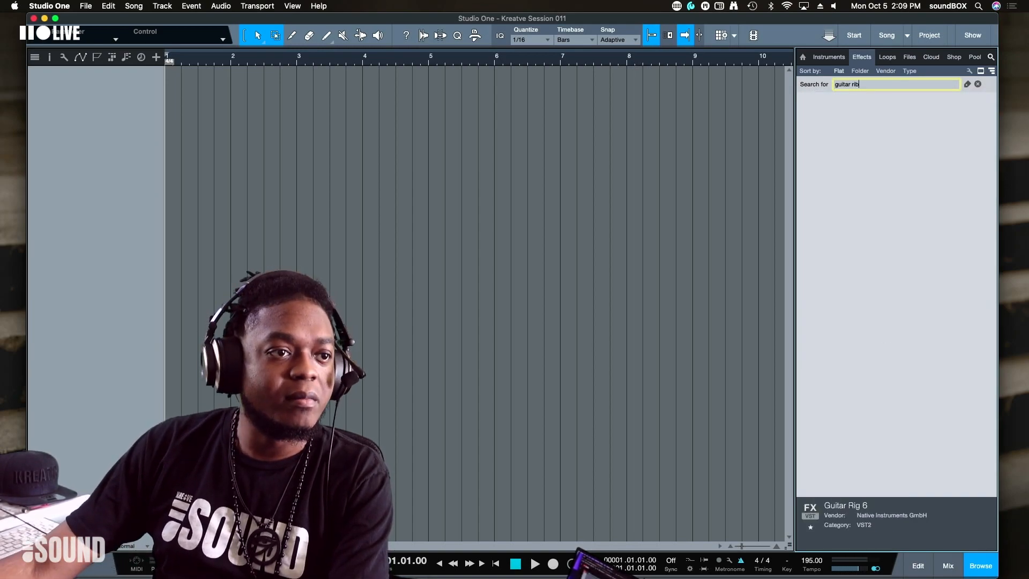
key("BackSpace")
type("g")
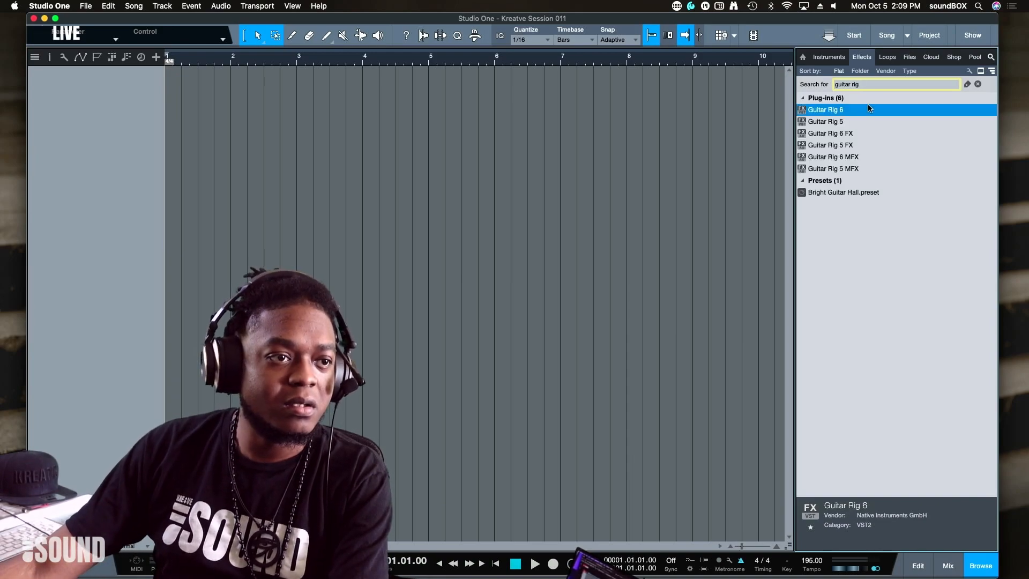
Step: Add Guitar Rig 6 to the empty arrangement as an insert on a new audio track and move its window clear of the track list
left_click(835, 109)
left_click_drag(841, 111, 637, 125)
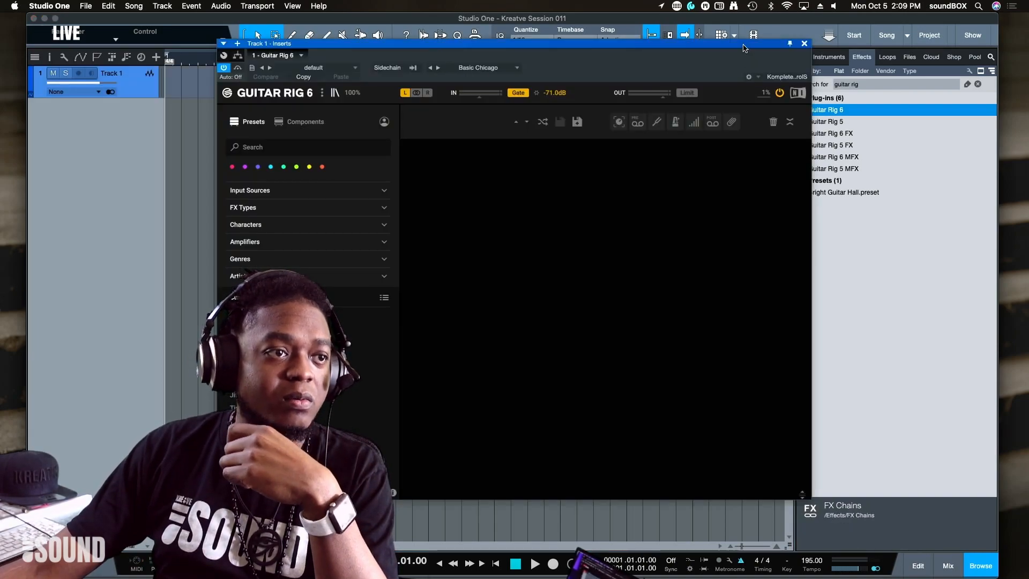
mouse_move(745, 47)
left_mouse_down()
mouse_move(748, 68)
mouse_move(748, 57)
left_mouse_up()
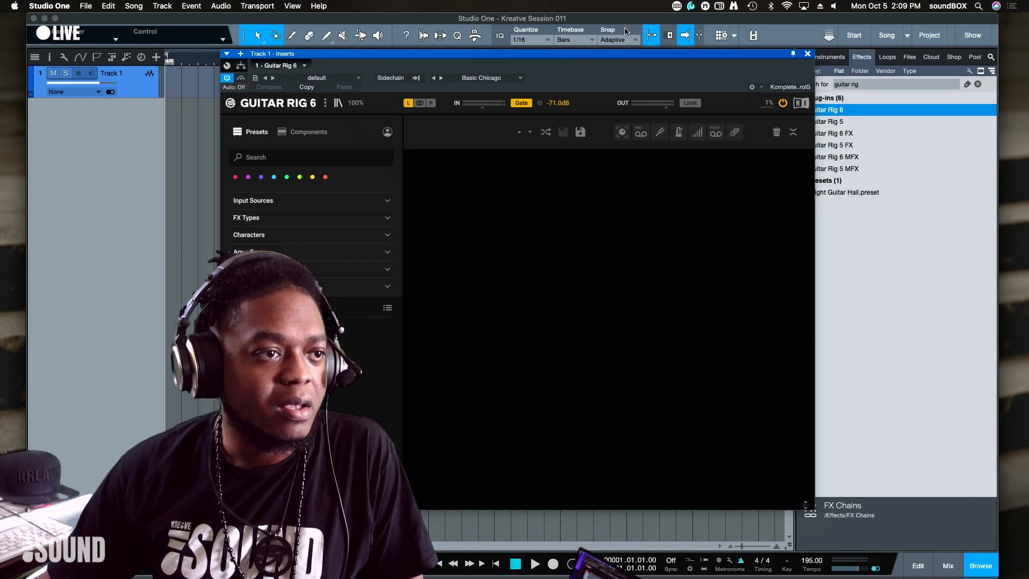
left_click_drag(630, 55, 690, 63)
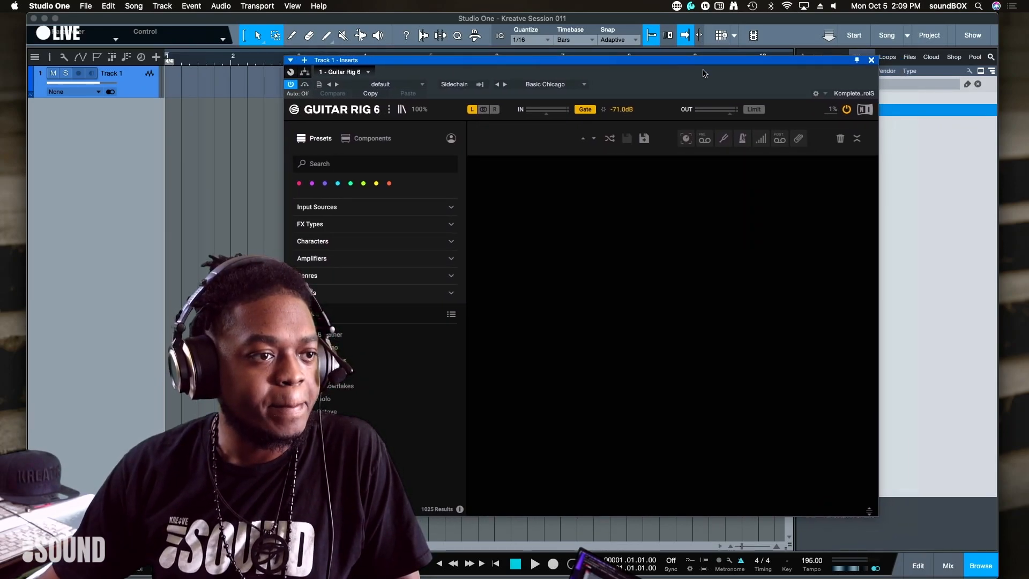
Step: Move the Guitar Rig 6 window further over the arrangement and expand the Input Sources preset filters
left_click_drag(734, 62, 735, 62)
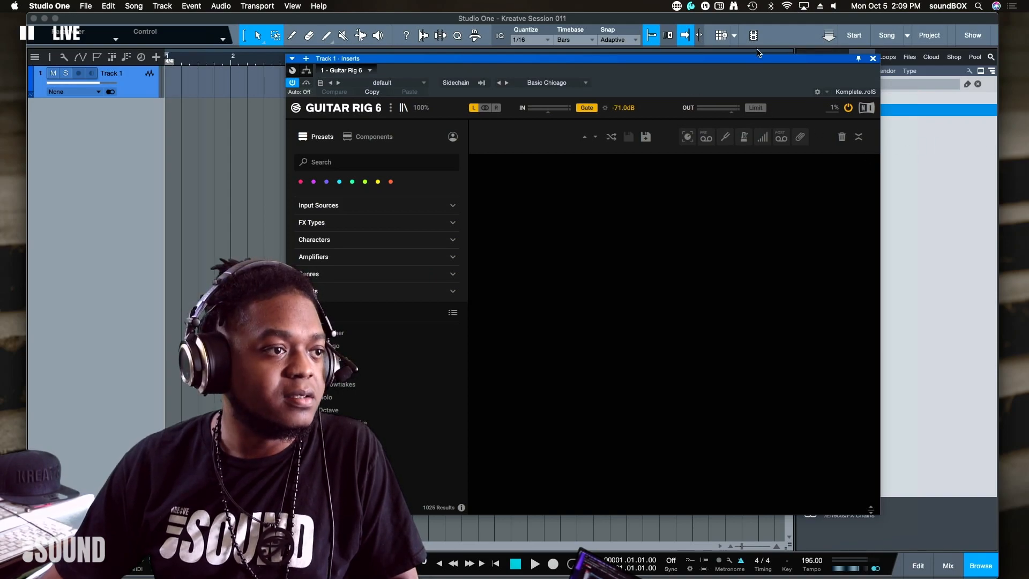
left_click_drag(735, 61, 758, 52)
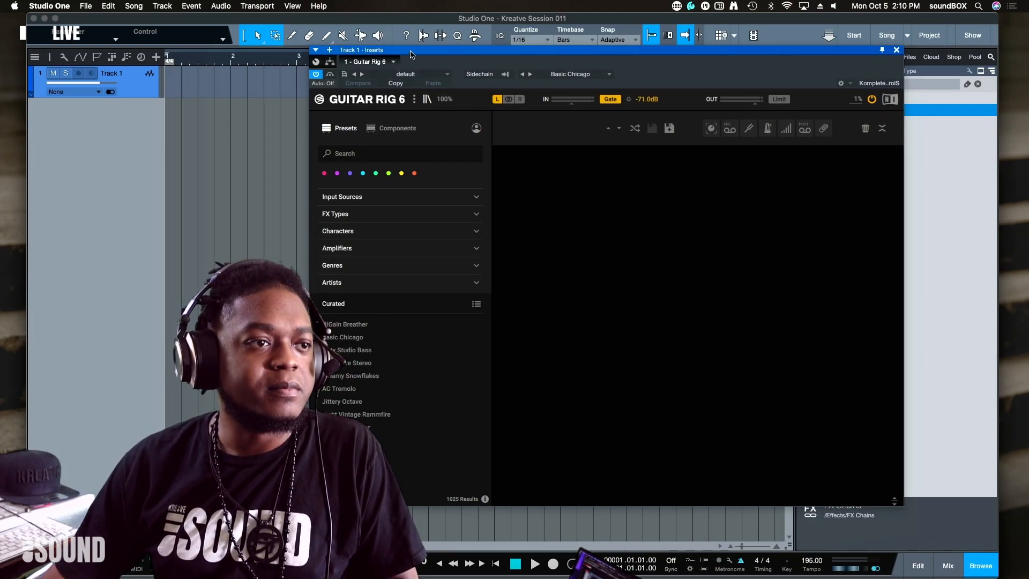
left_click_drag(407, 51, 496, 64)
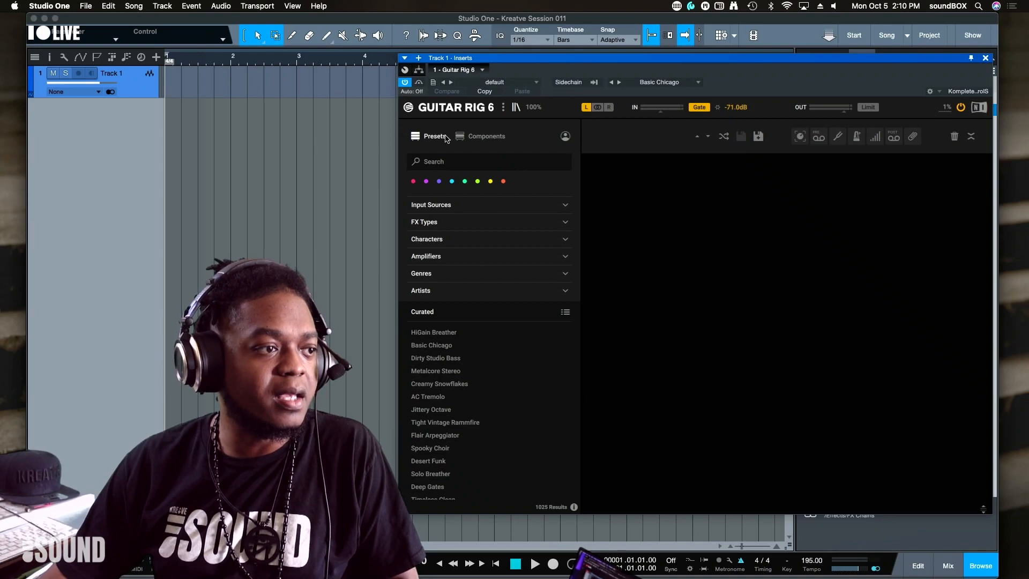
left_click(449, 206)
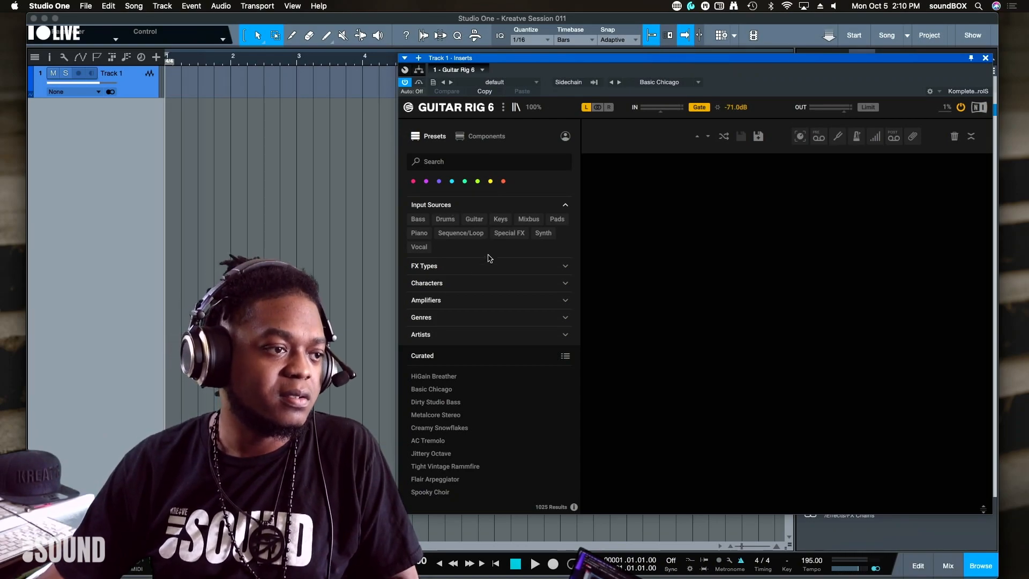
Step: Look through the full list of Guitar Rig 6 components
left_click(485, 136)
scroll(463, 264, "down", 8)
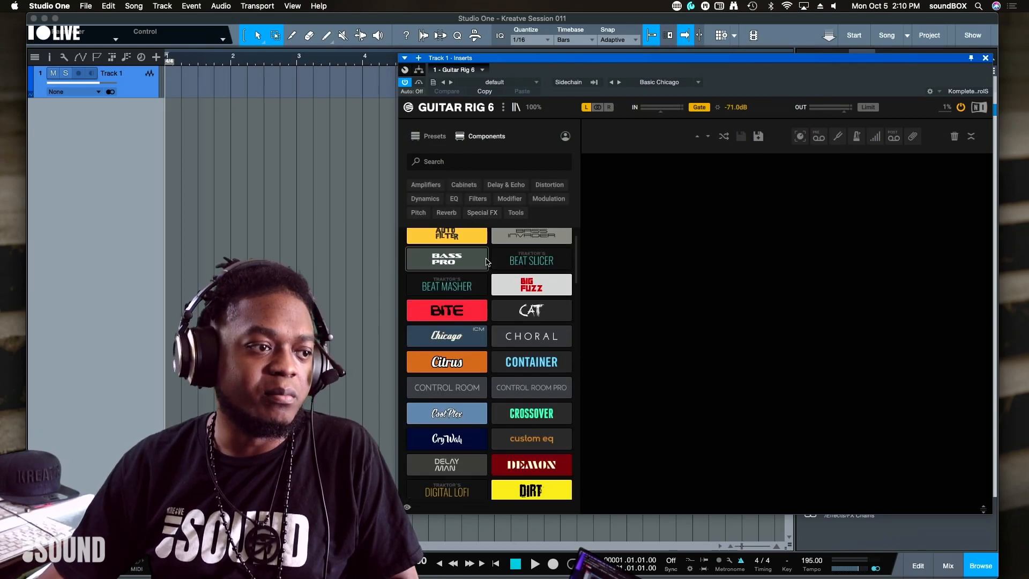
scroll(464, 264, "down", 20)
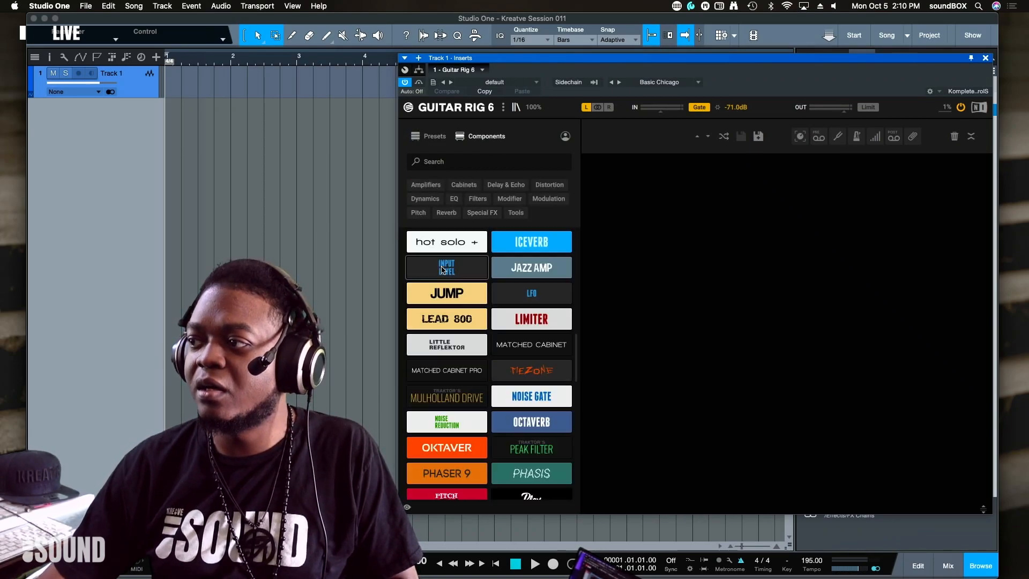
scroll(442, 272, "down", 8)
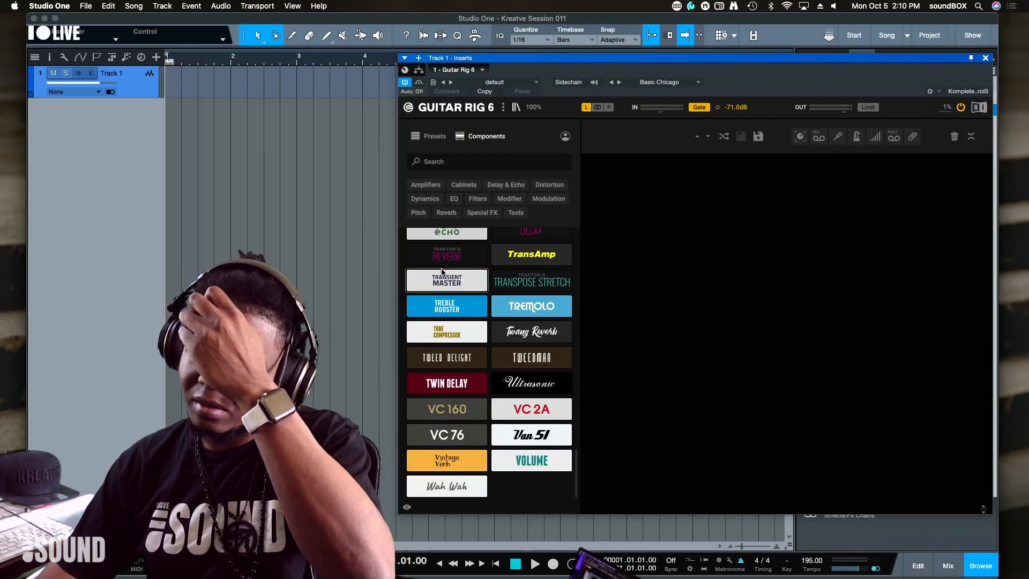
scroll(442, 271, "up", 8)
scroll(442, 272, "up", 14)
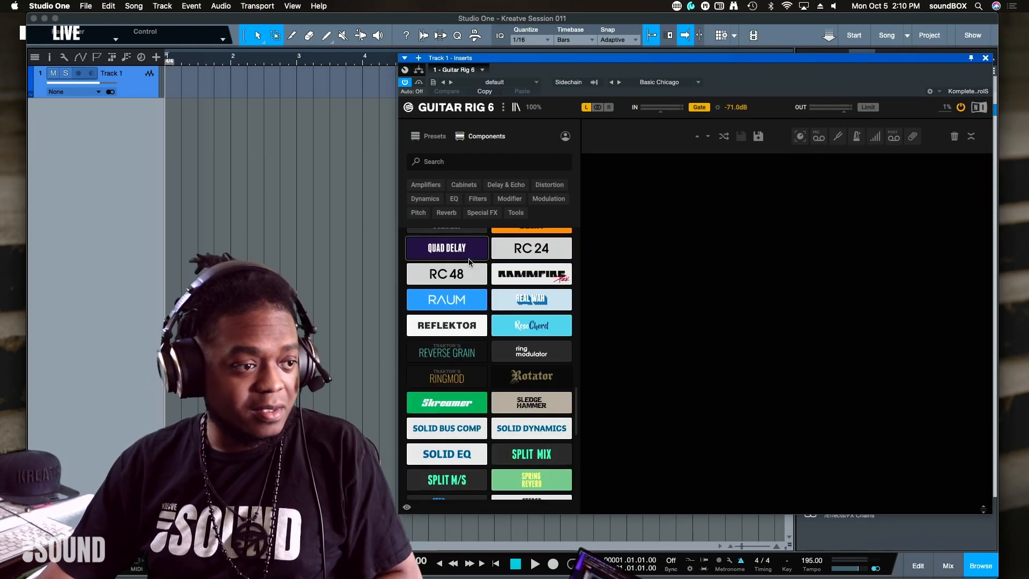
scroll(470, 262, "up", 8)
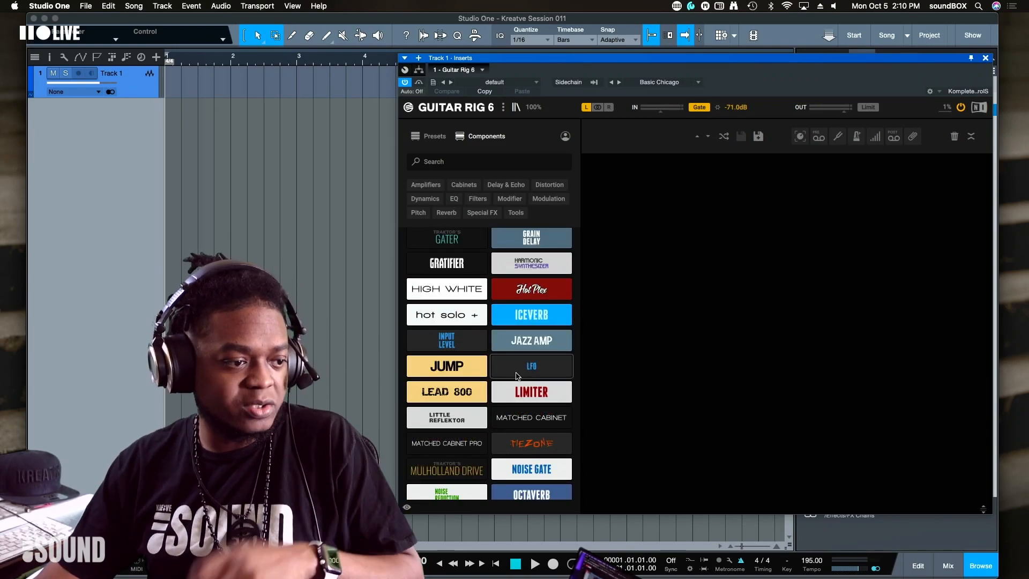
scroll(518, 375, "up", 4)
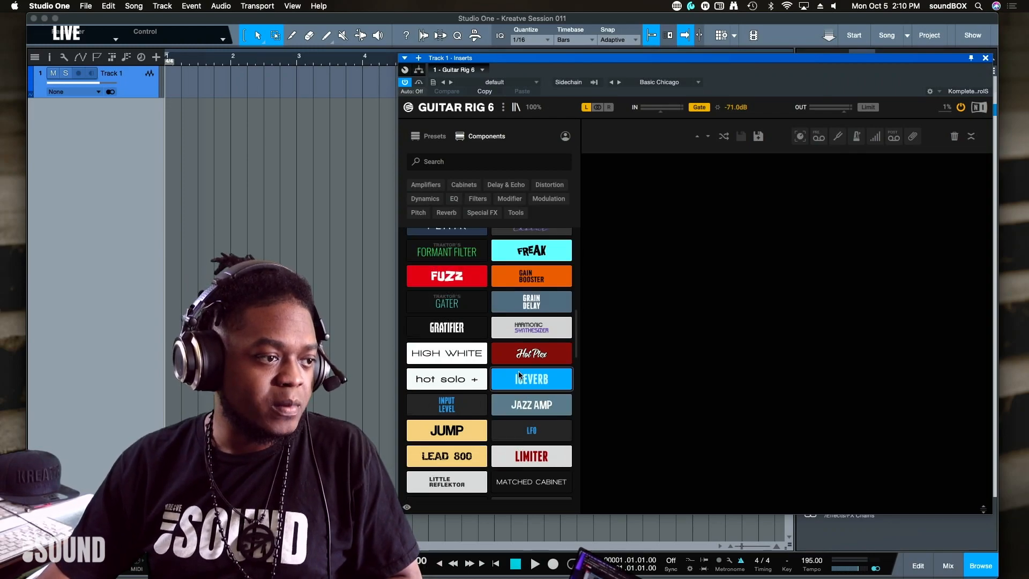
scroll(519, 373, "up", 3)
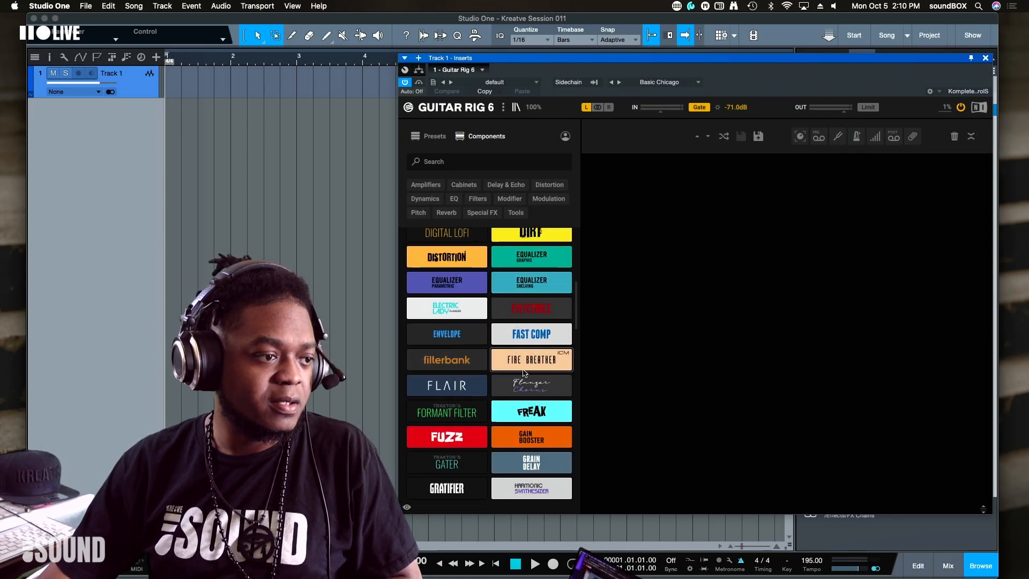
scroll(522, 366, "up", 2)
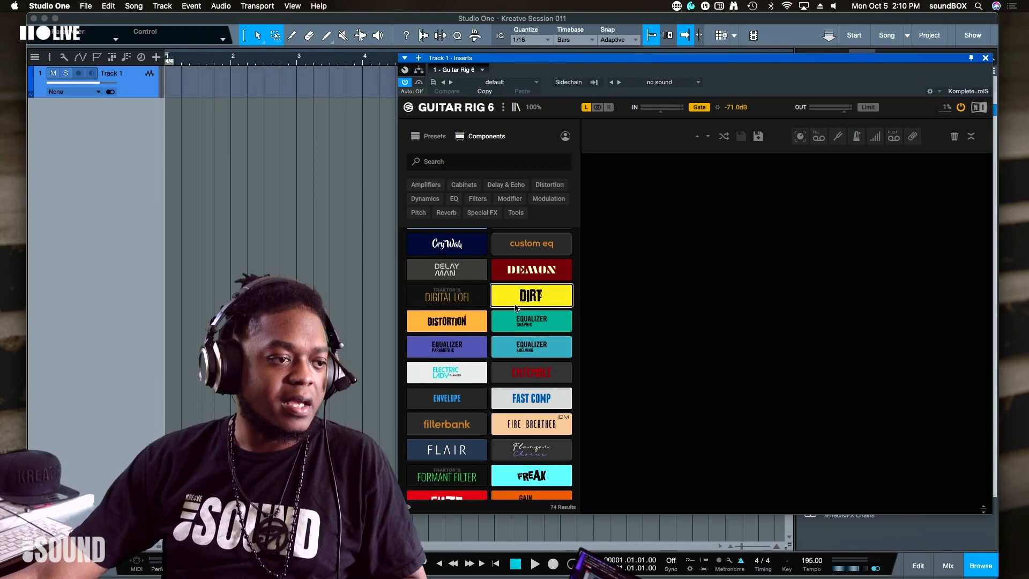
Step: Reposition the Guitar Rig 6 window and add the Dirt component to its empty rack
left_click_drag(623, 55, 511, 127)
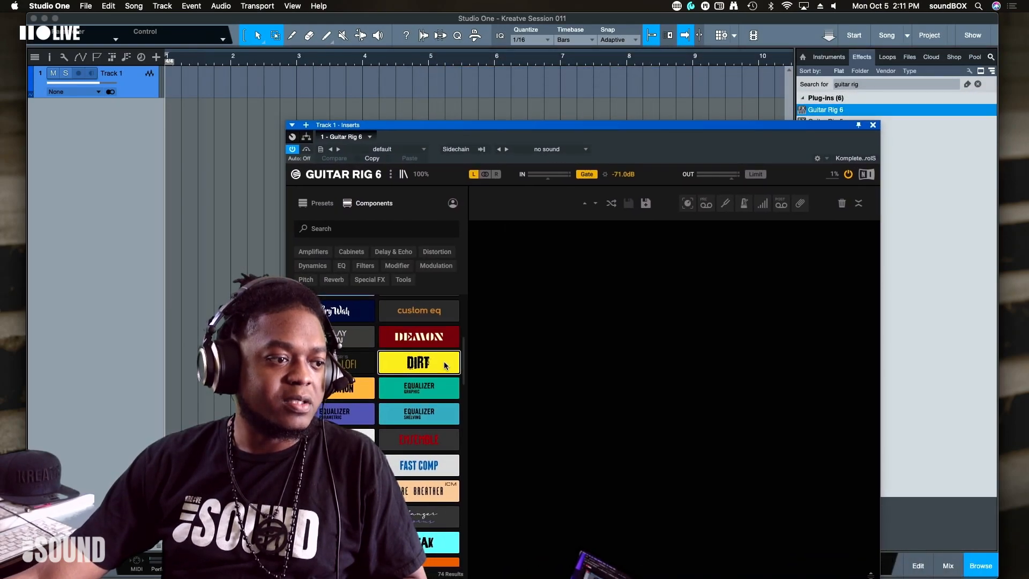
left_click_drag(445, 360, 670, 257)
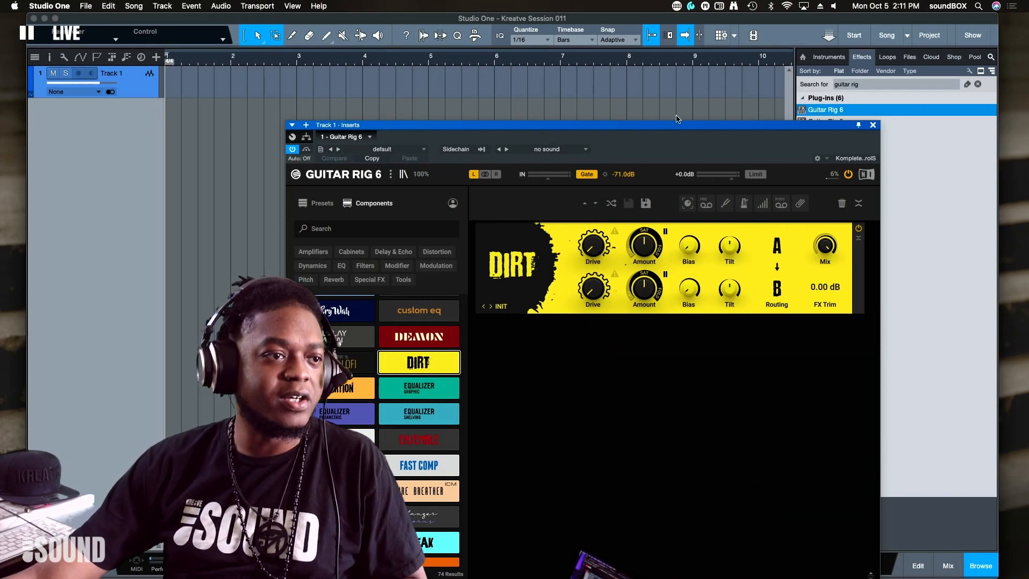
Step: Search the effects for "dirt" and add the standalone Dirt plug-in to Track 1 as a second insert, with its window over the arrangement
left_click_drag(678, 124, 632, 218)
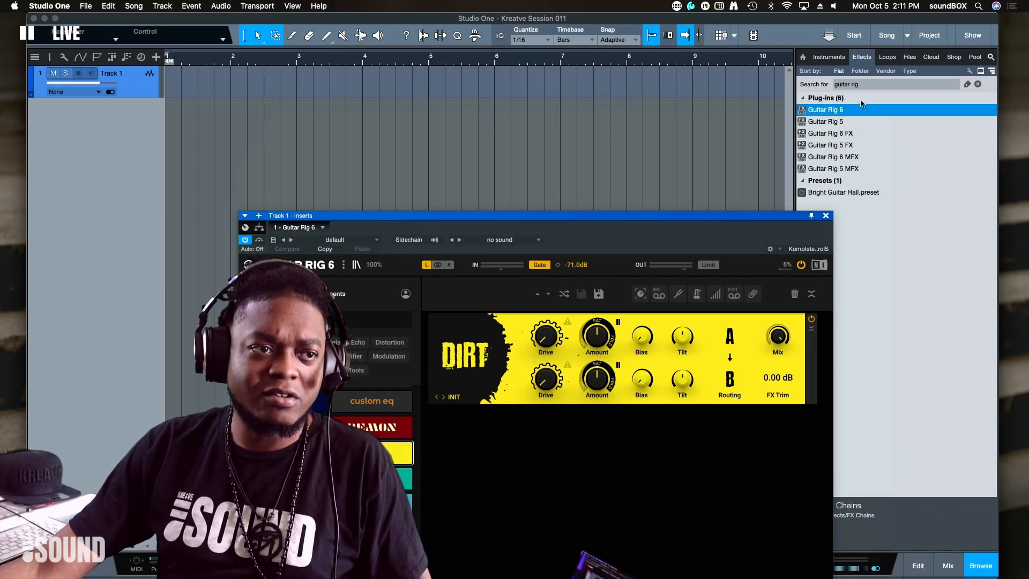
left_click(865, 83)
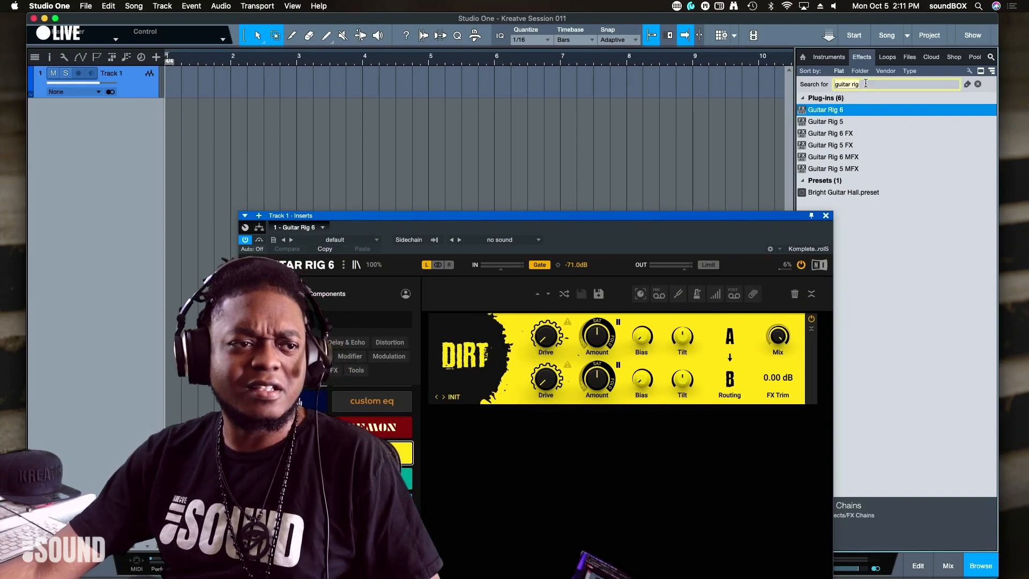
key("super+a")
type("dirt")
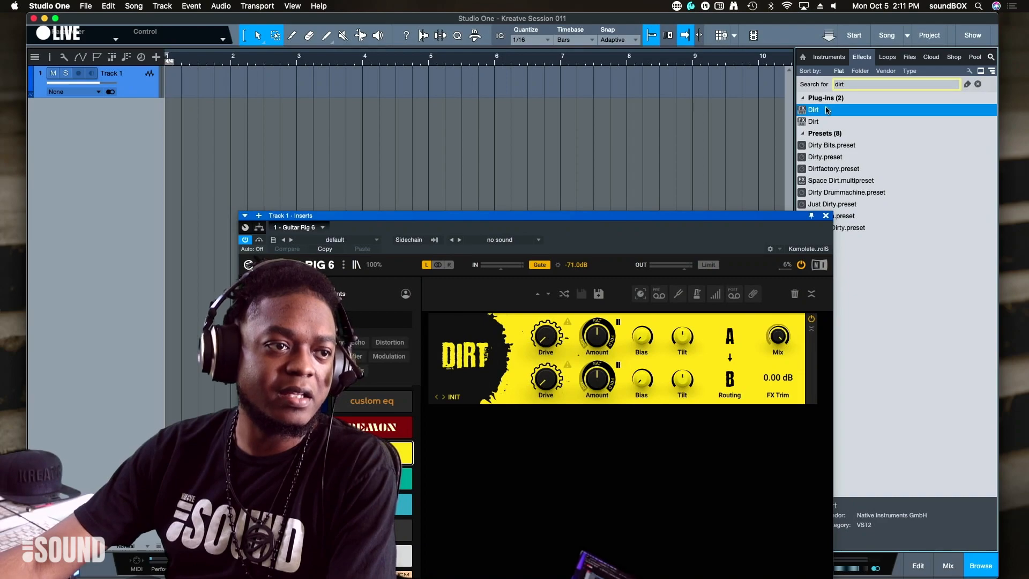
left_click_drag(827, 110, 548, 93)
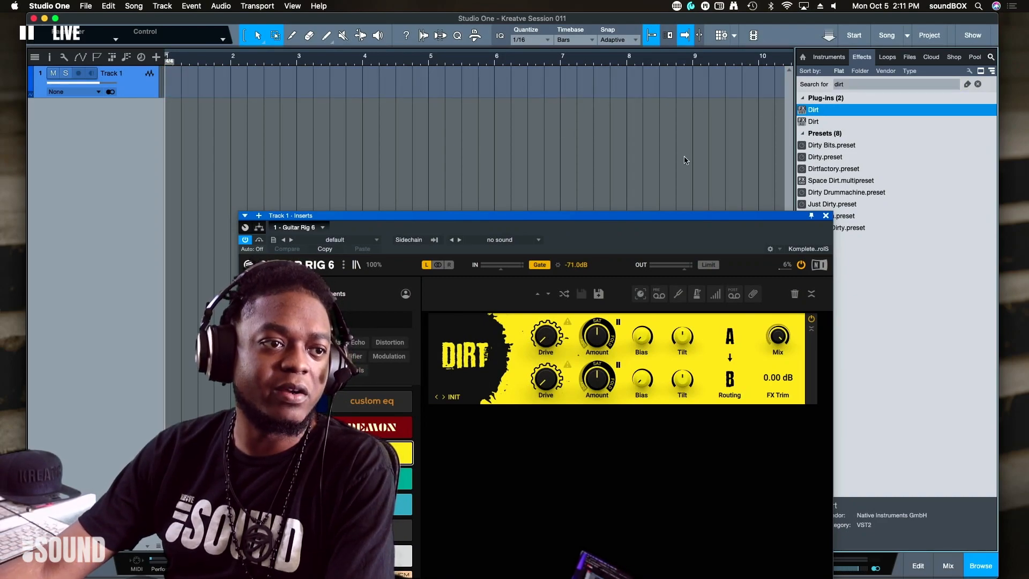
left_click_drag(421, 215, 623, 113)
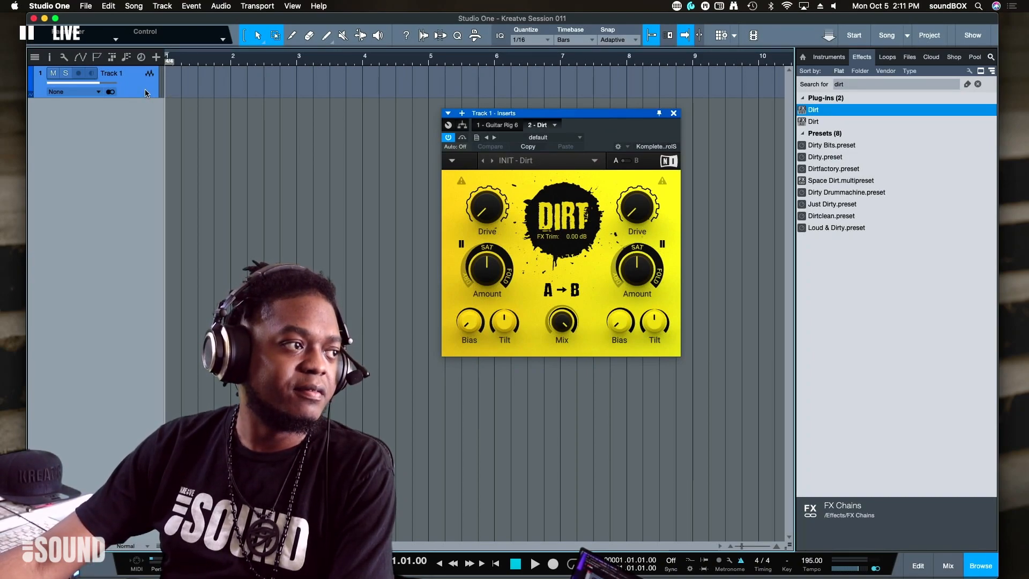
Step: Switch the Track 1 insert window back to Guitar Rig 6 and move it up so the whole plug-in fits on screen
left_click(490, 126)
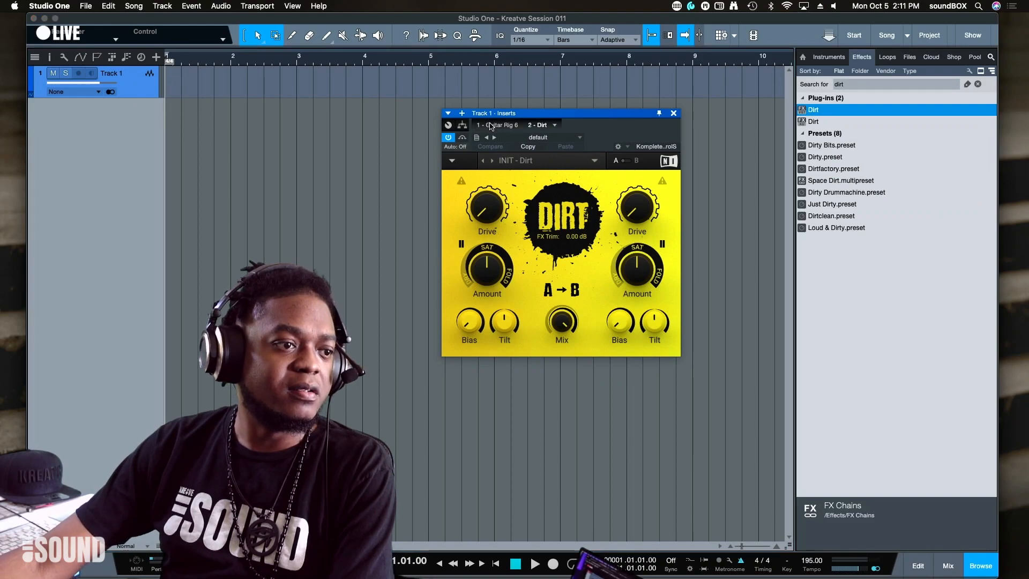
left_click(490, 126)
left_click_drag(671, 113, 620, 66)
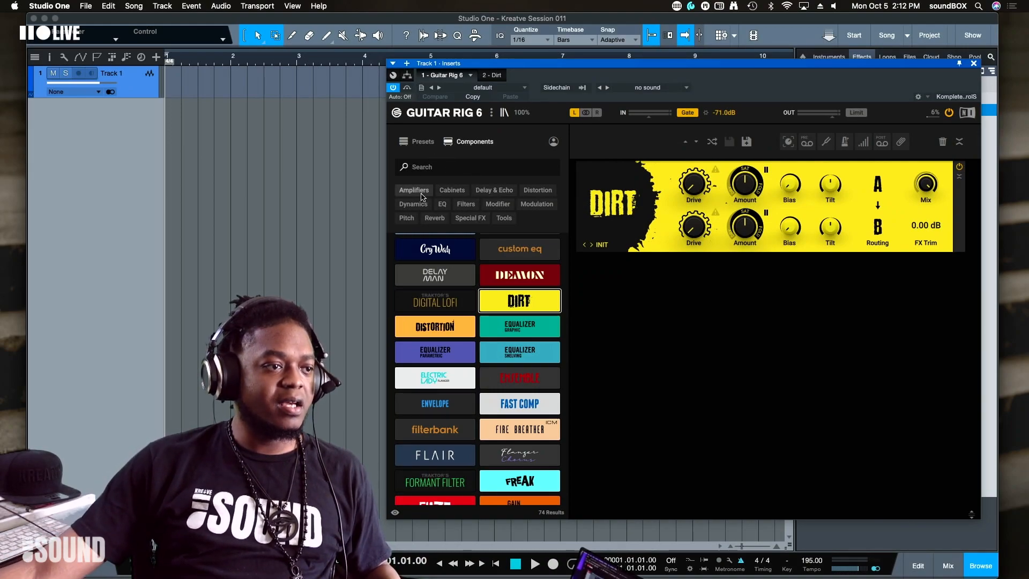
Step: Open the Guitar Rig 6 presets, check the user content and a colour filter, and return to the full factory list
left_click(422, 143)
left_click(554, 142)
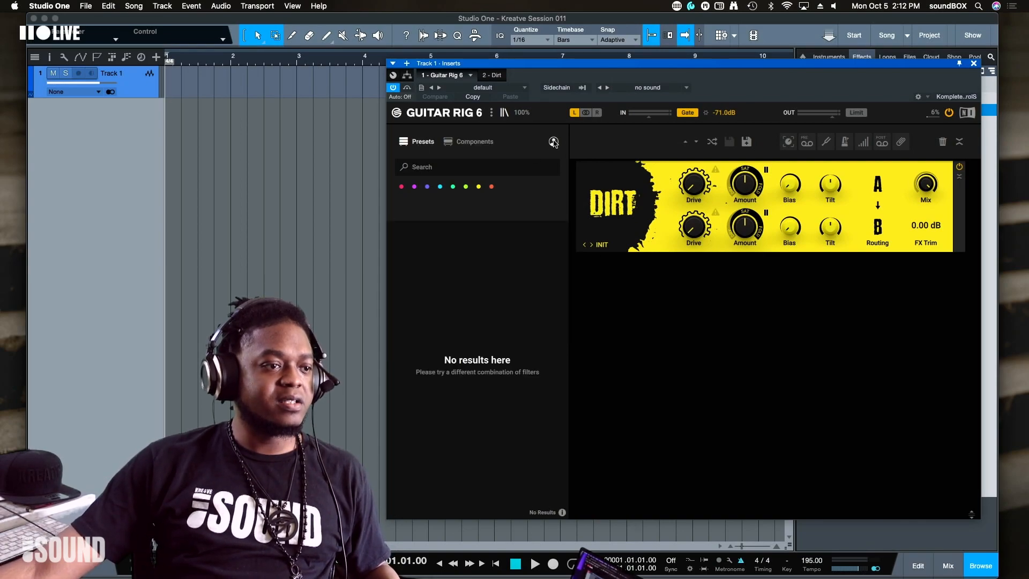
left_click(553, 142)
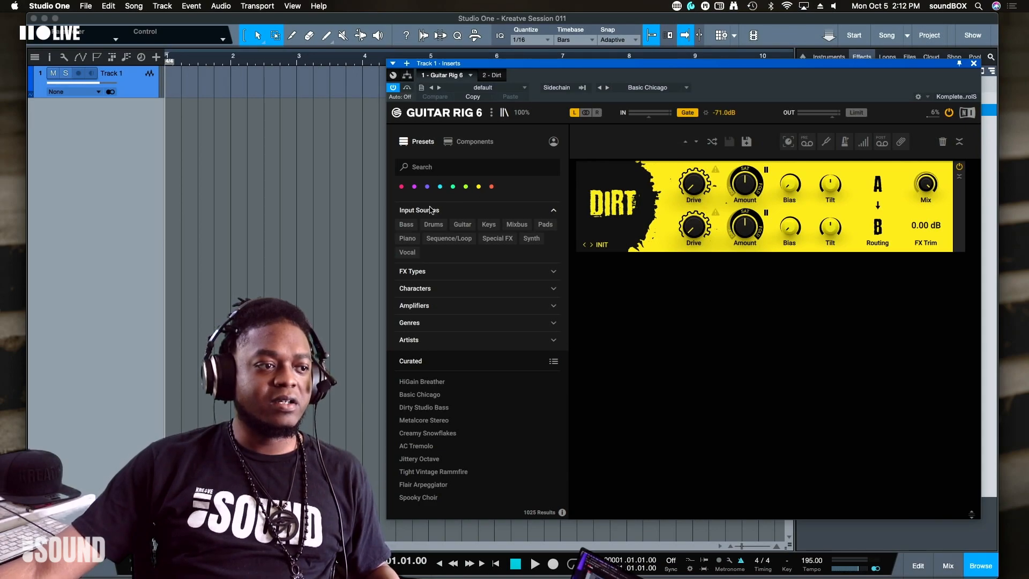
left_click(452, 187)
left_click(452, 186)
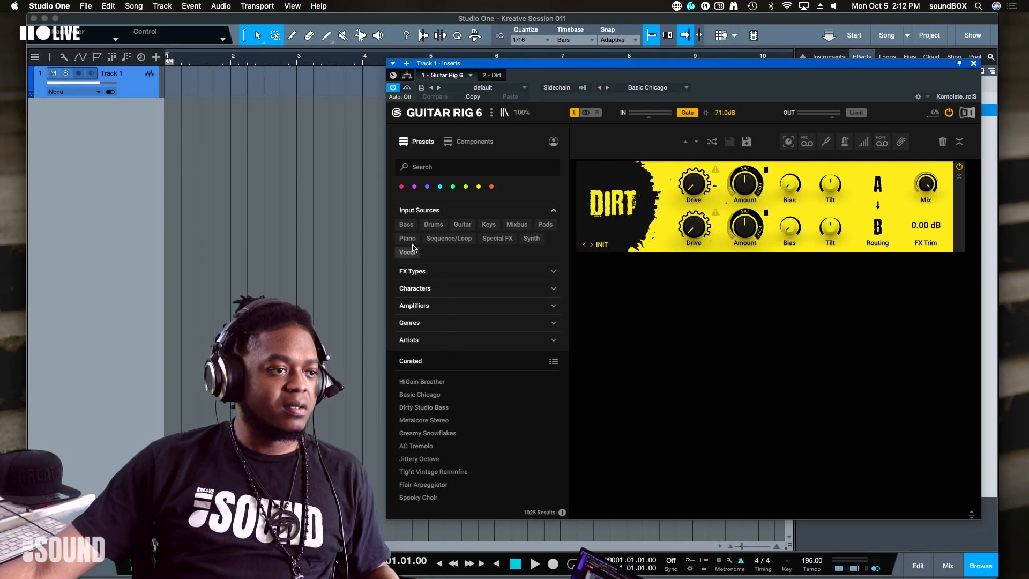
Step: Examine the presets by input source: Bass, Drums, Keys, Mixbus, Pads, Piano, Sequence/Loop, Special FX, Synth and Vocal
left_click(406, 225)
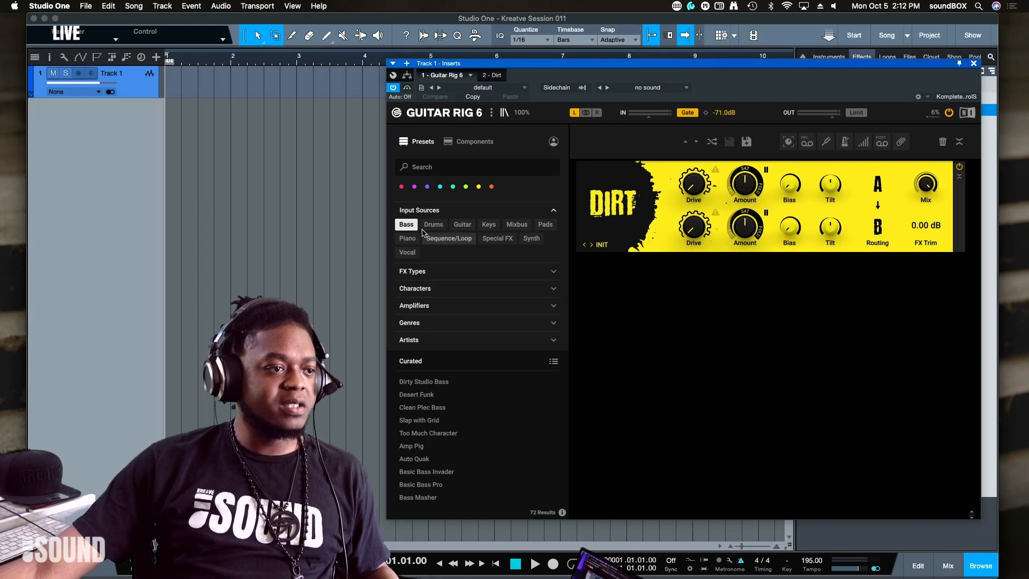
left_click(429, 227)
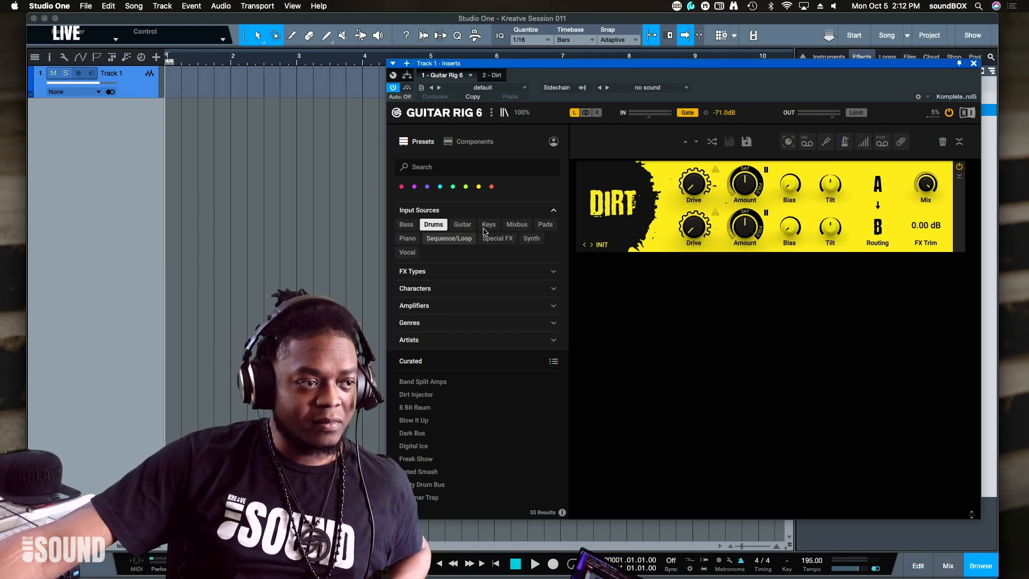
mouse_move(696, 227)
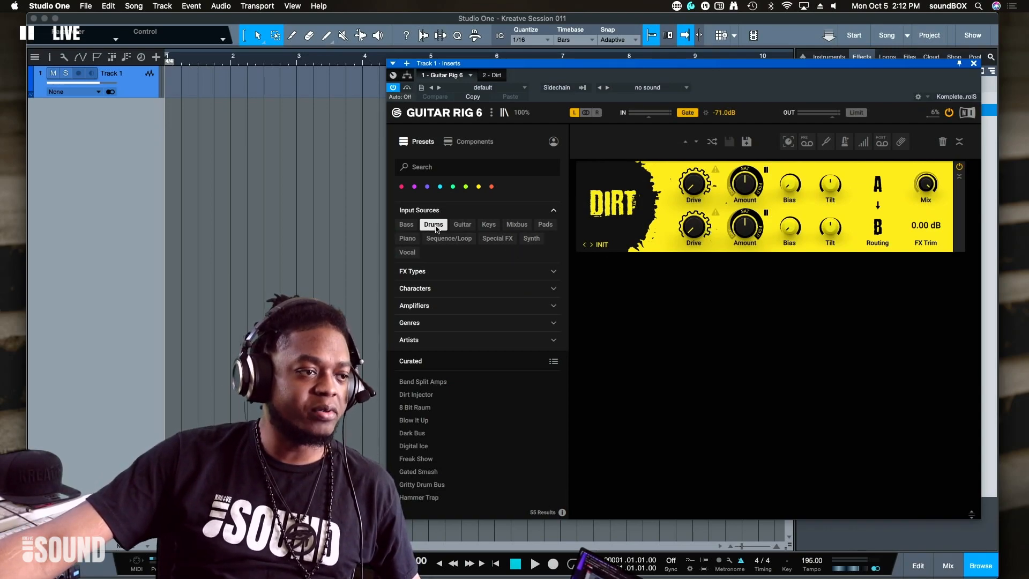
left_click(491, 225)
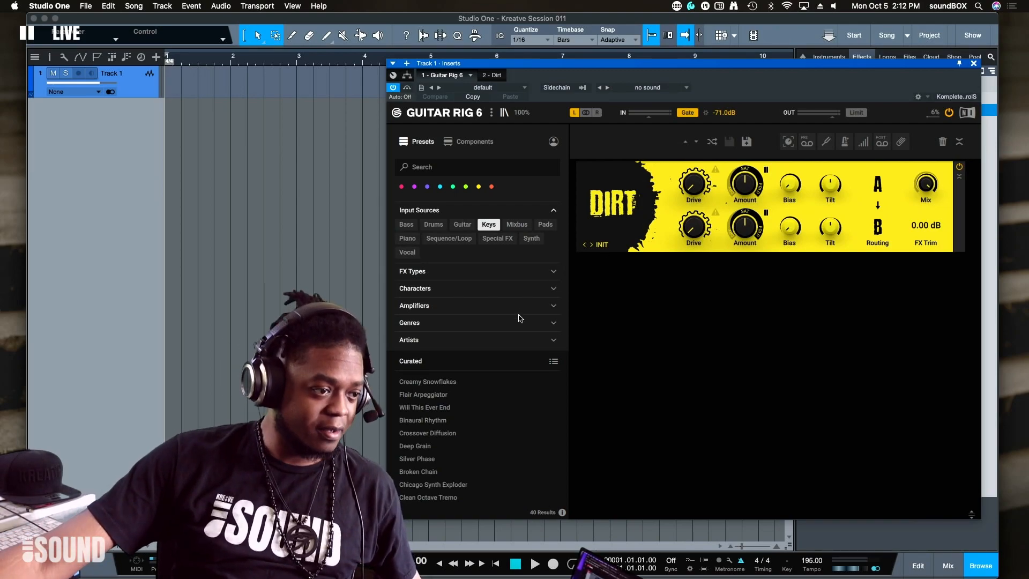
scroll(485, 415, "down", 15)
scroll(487, 417, "down", 10)
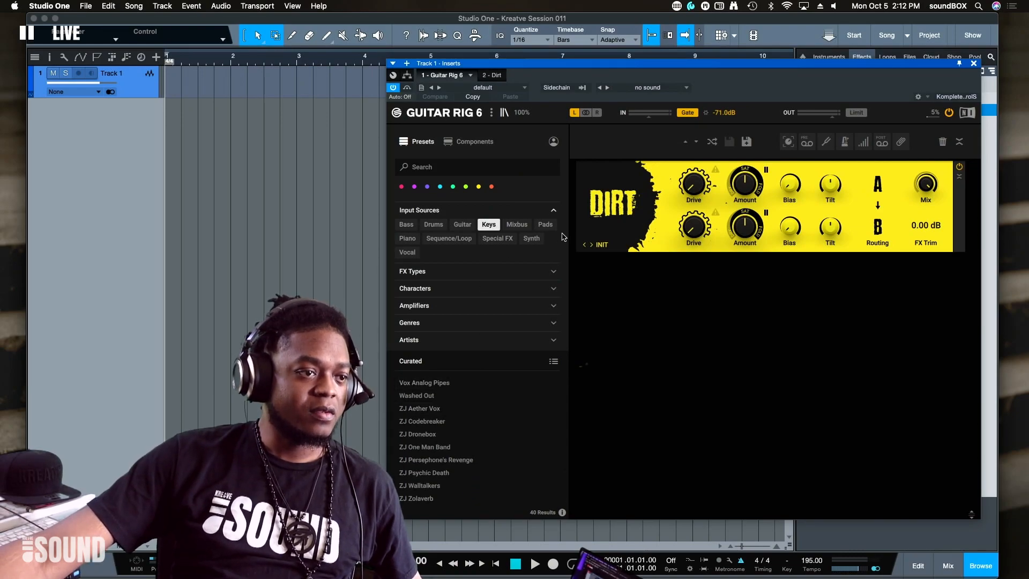
left_click(517, 225)
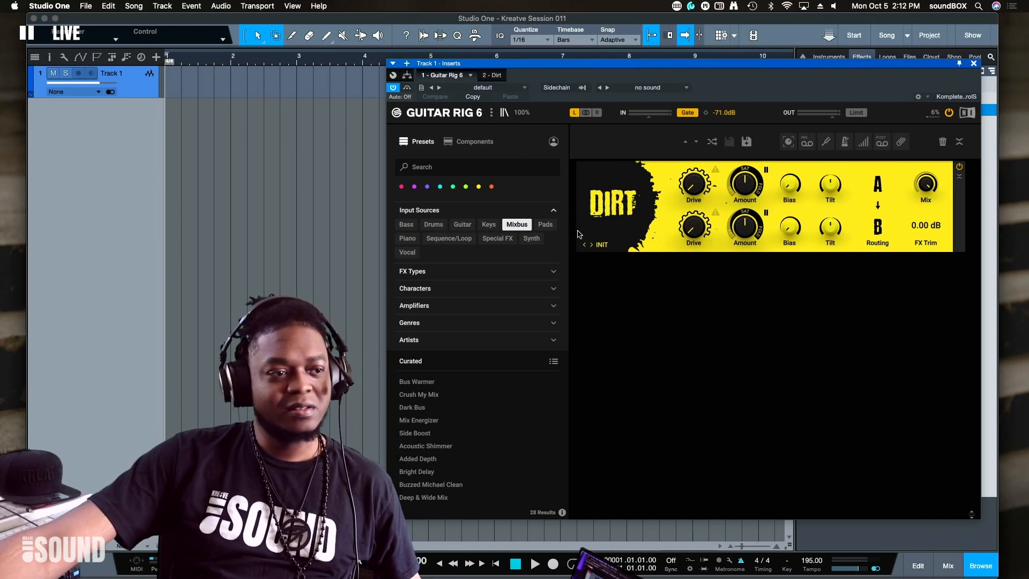
left_click(545, 225)
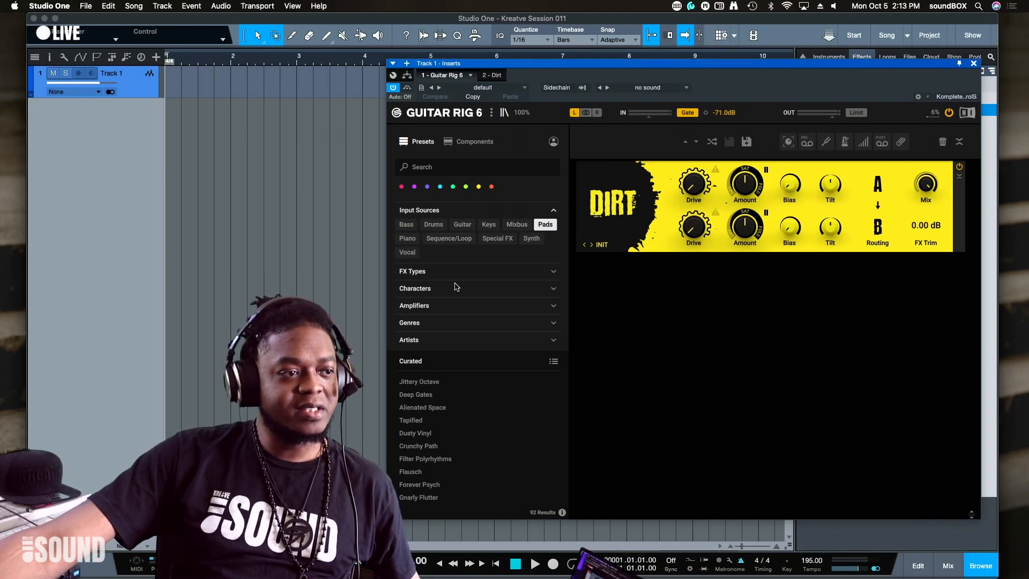
left_click(407, 238)
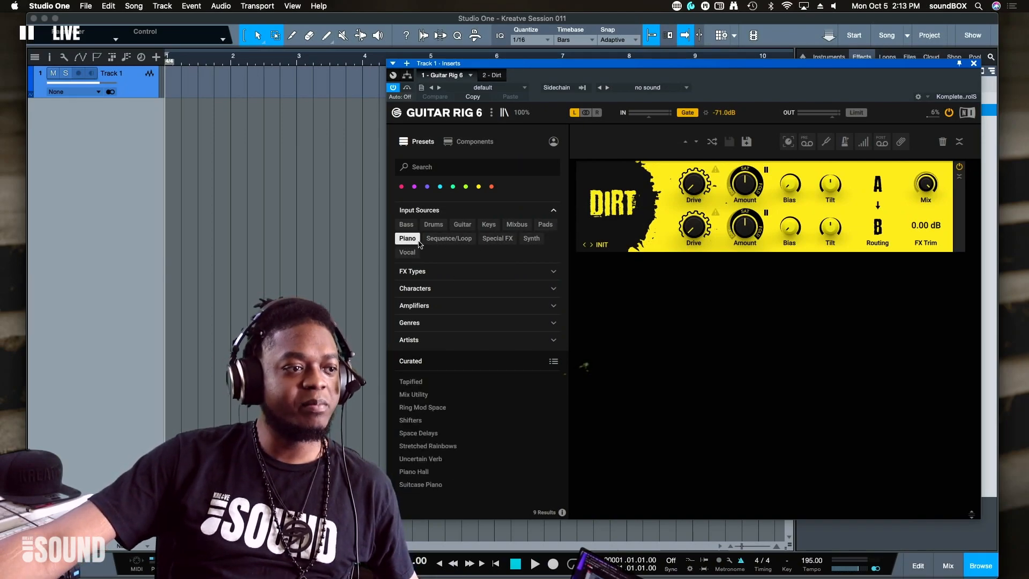
left_click(469, 239)
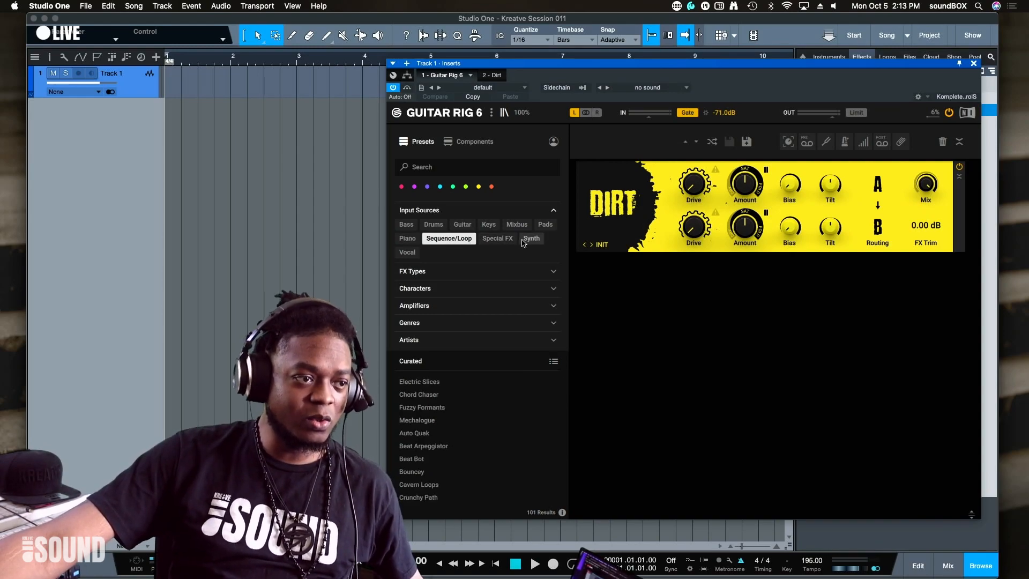
left_click(493, 241)
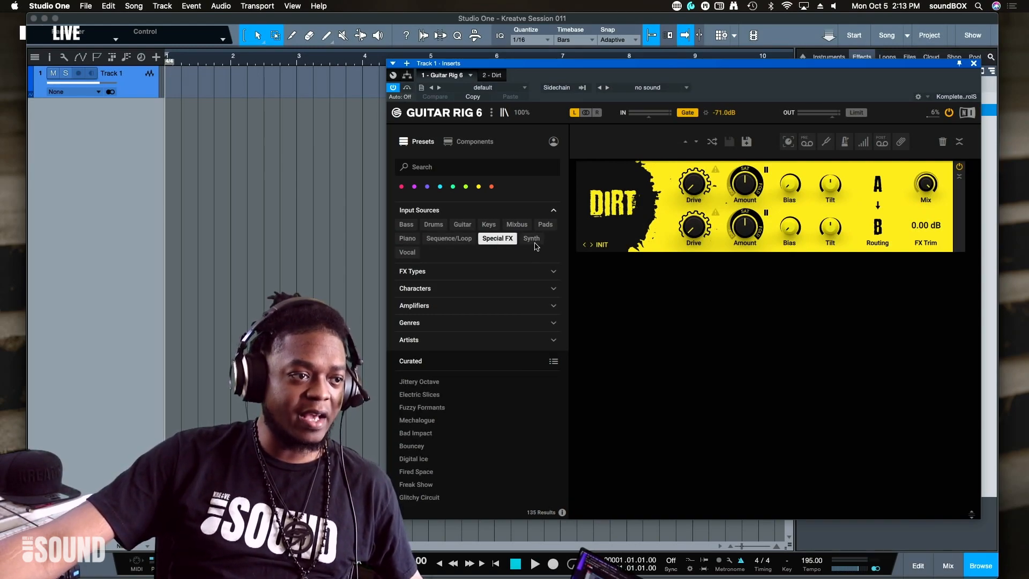
left_click(532, 239)
left_click(407, 252)
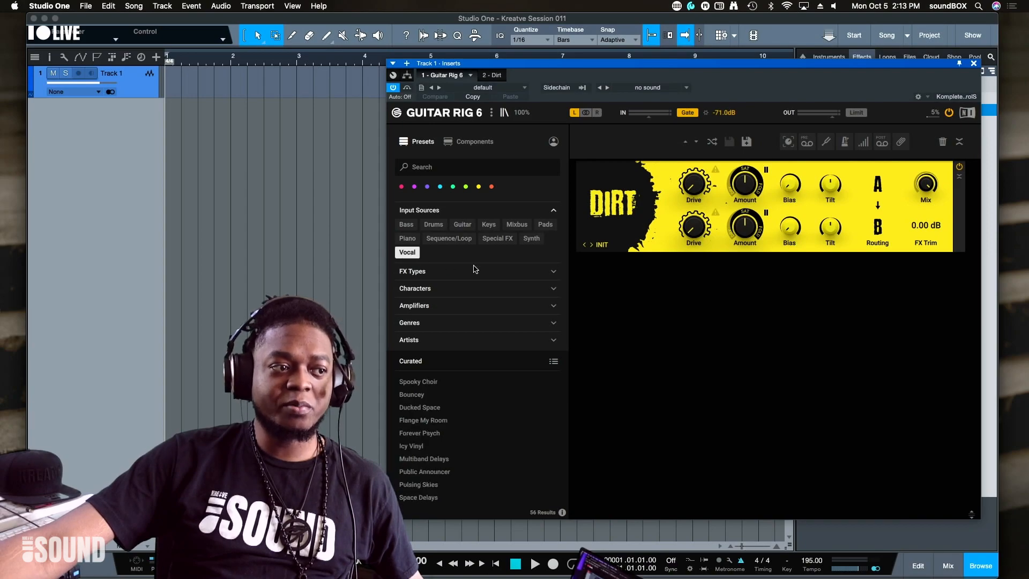
Step: Look through the Vocal presets and load Flange My Room
scroll(517, 423, "down", 15)
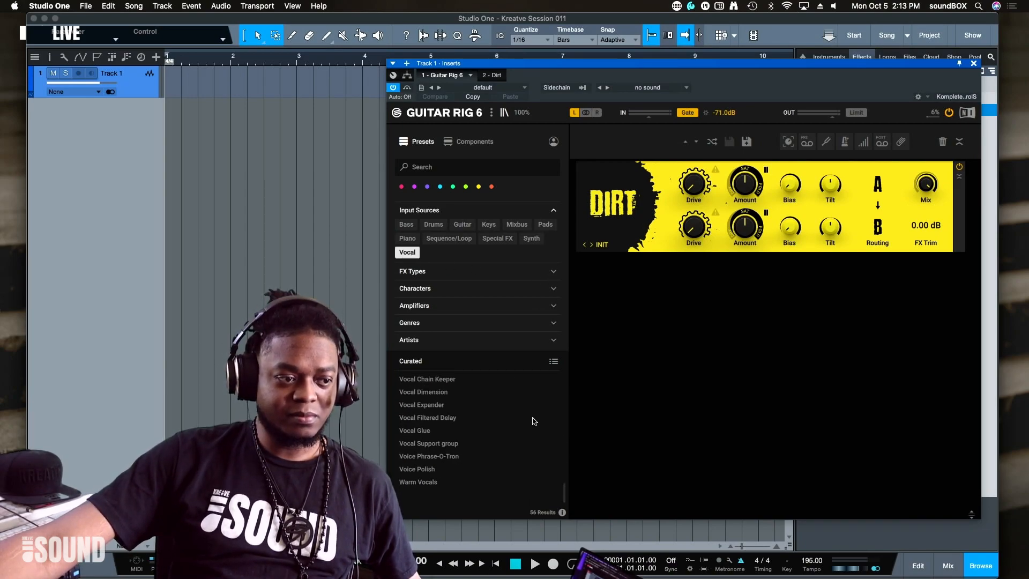
scroll(533, 421, "up", 15)
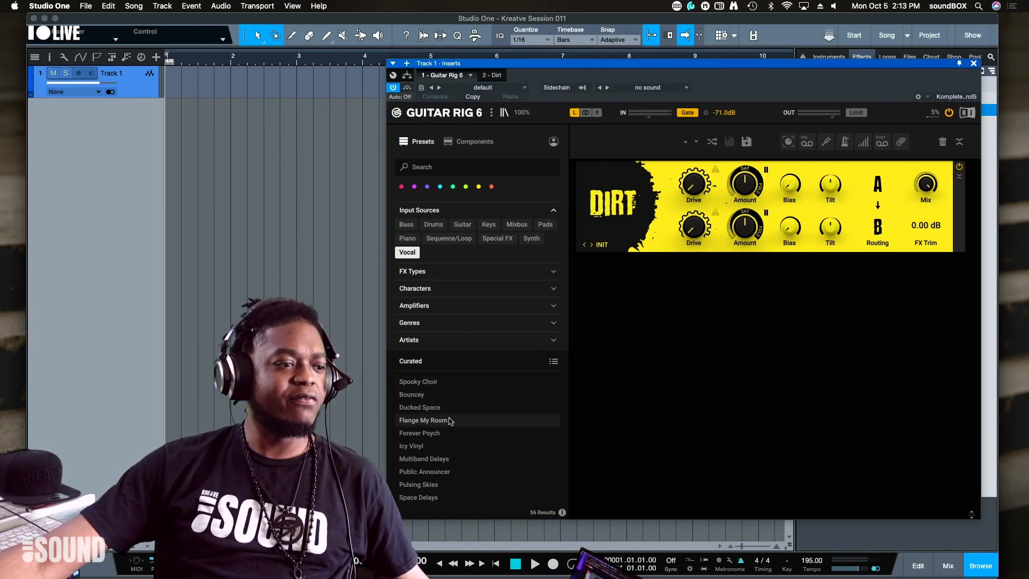
left_click(421, 421)
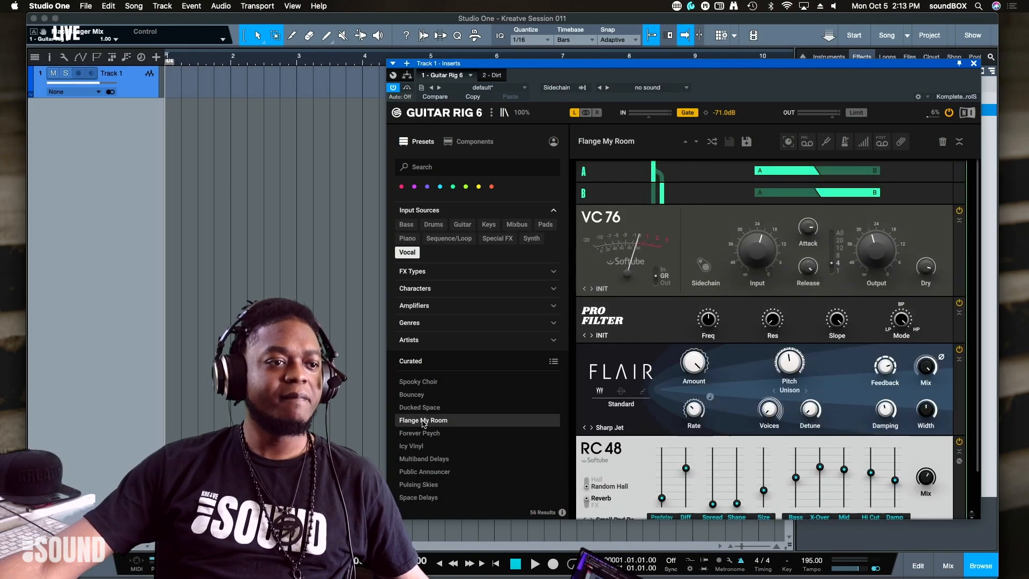
Step: Examine the effect chain of the Flange My Room preset, from the VC 76 down to the Split Mix
scroll(775, 381, "down", 2)
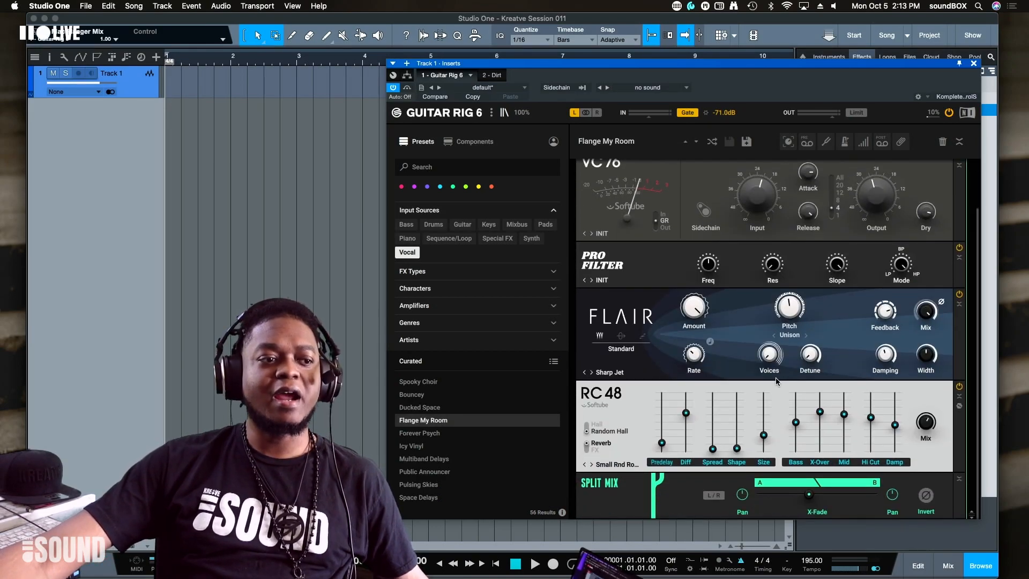
scroll(776, 382, "up", 2)
scroll(782, 381, "down", 1)
scroll(789, 378, "up", 2)
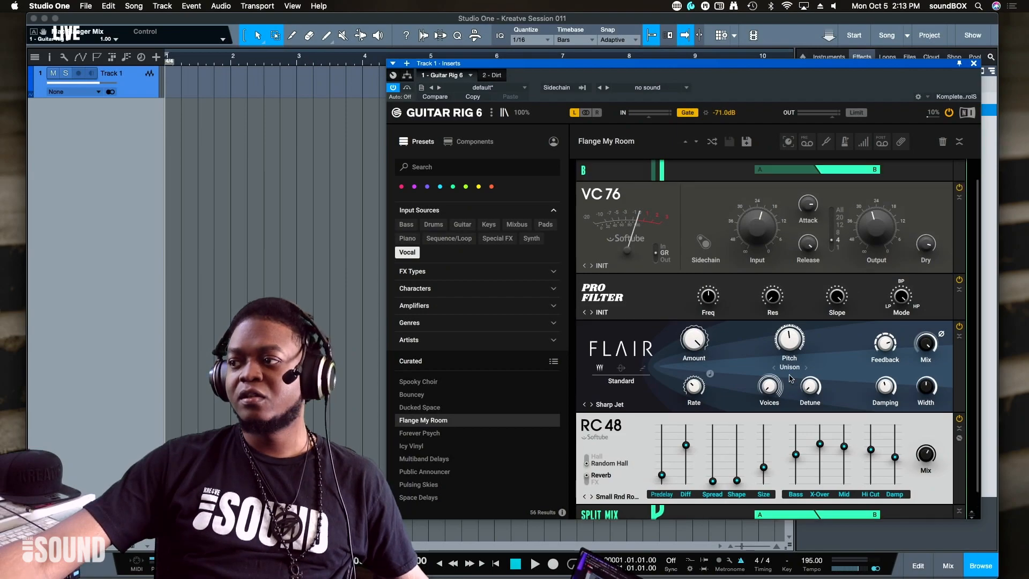
scroll(790, 378, "up", 1)
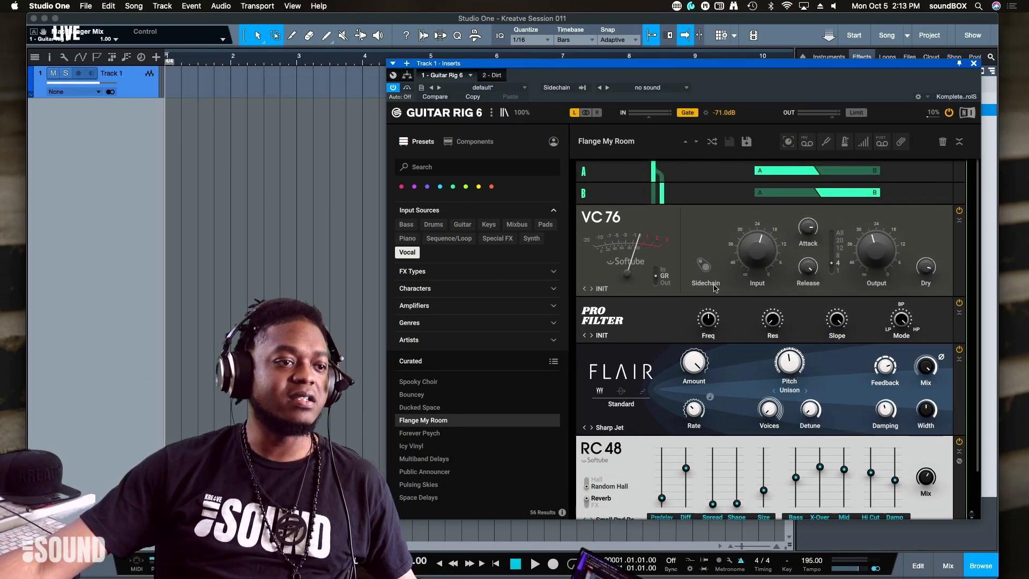
scroll(714, 288, "down", 2)
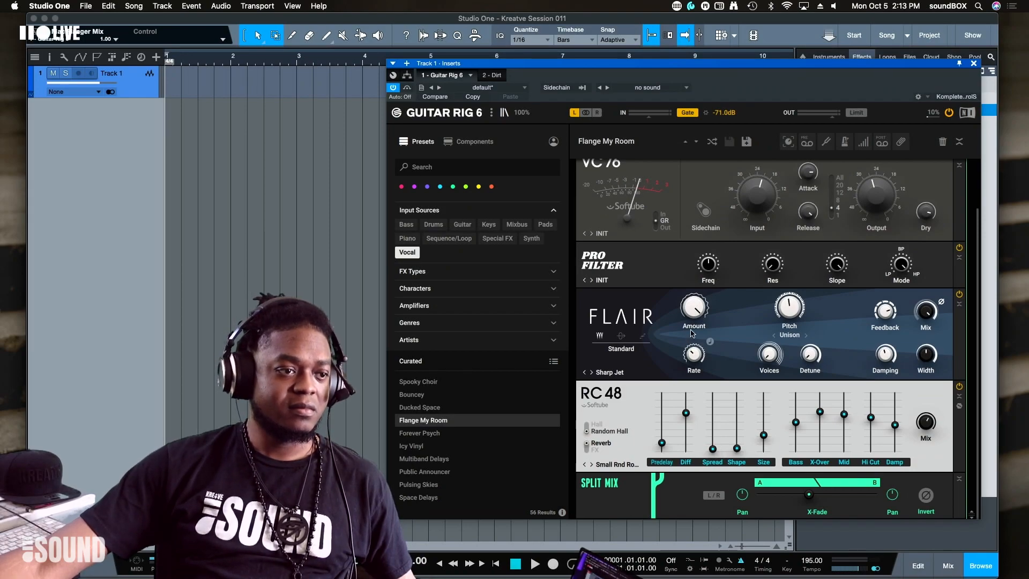
scroll(833, 339, "up", 2)
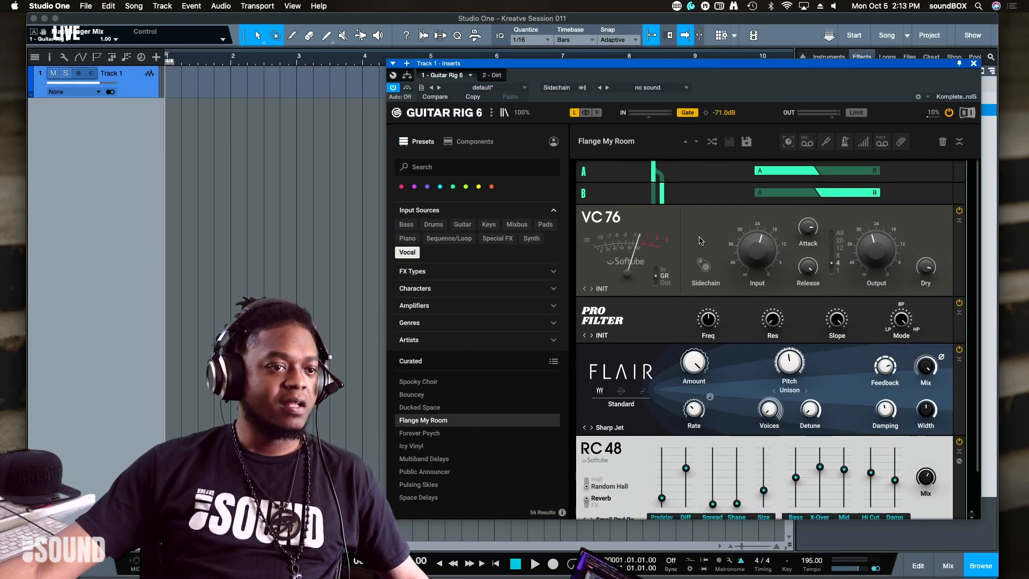
Step: Select the VC 76 and the RC 48 in the rack in turn to inspect these components
left_click(721, 233)
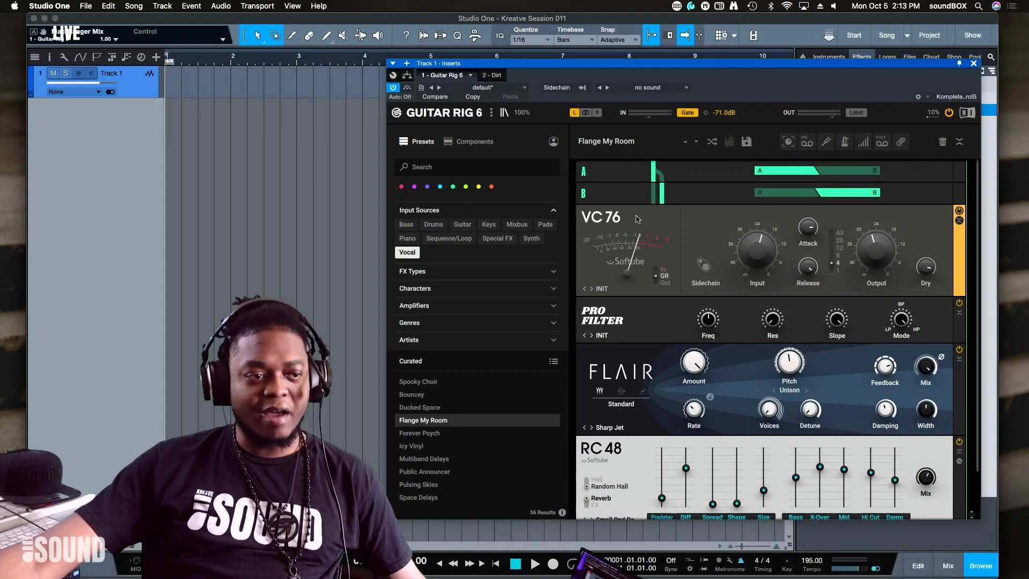
mouse_move(772, 238)
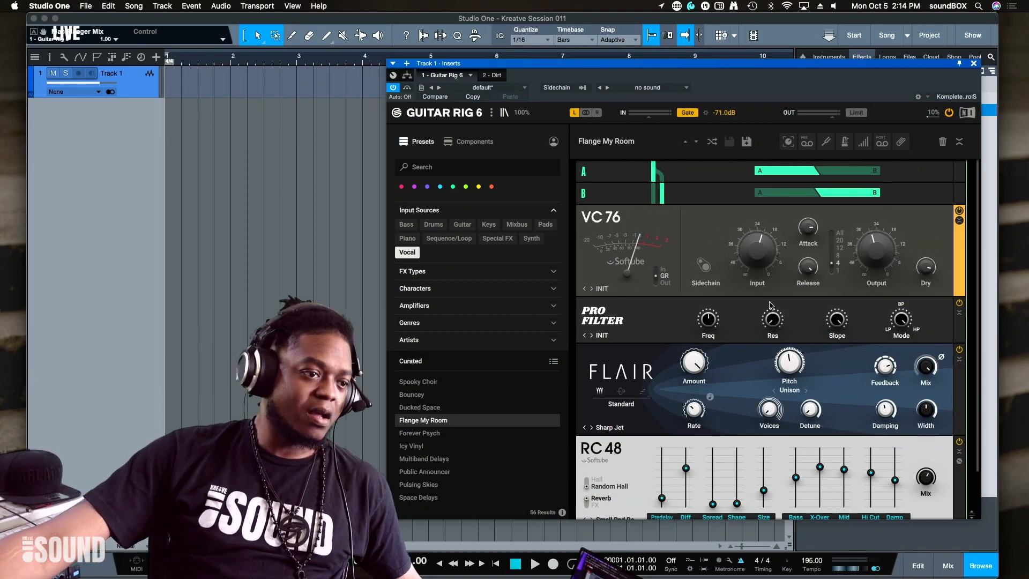
scroll(784, 409, "down", 1)
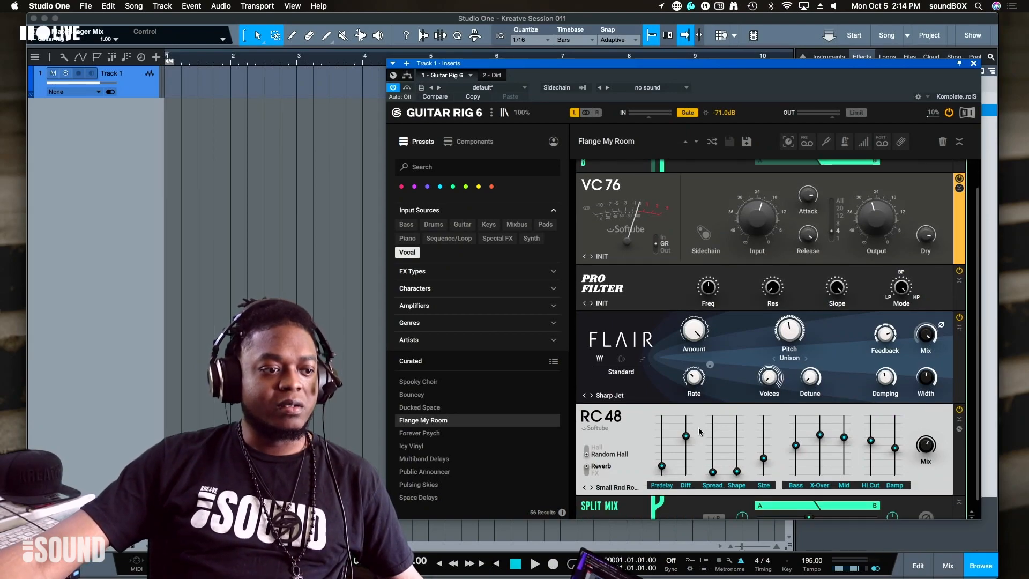
left_click(626, 418)
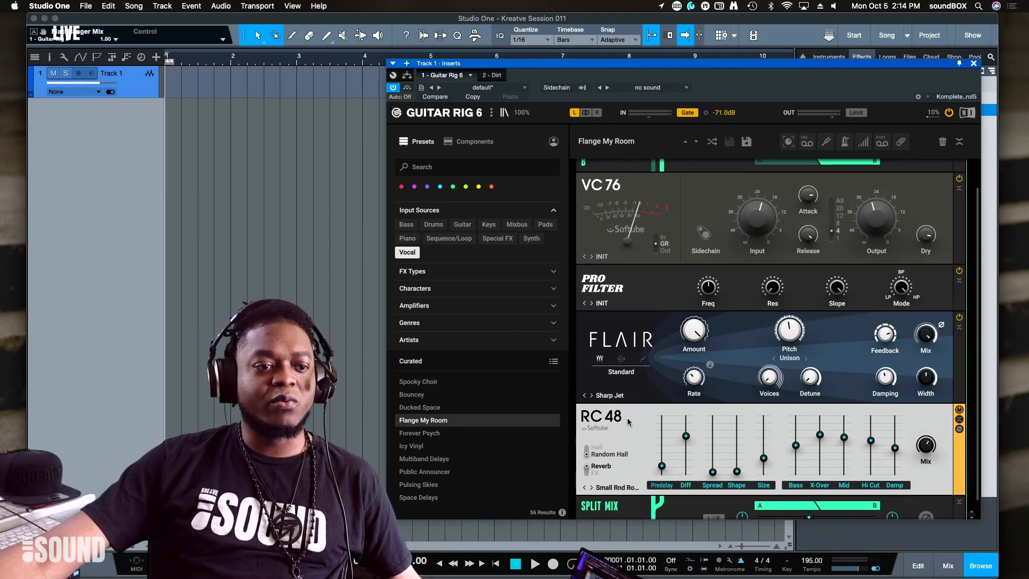
scroll(627, 417, "down", 1)
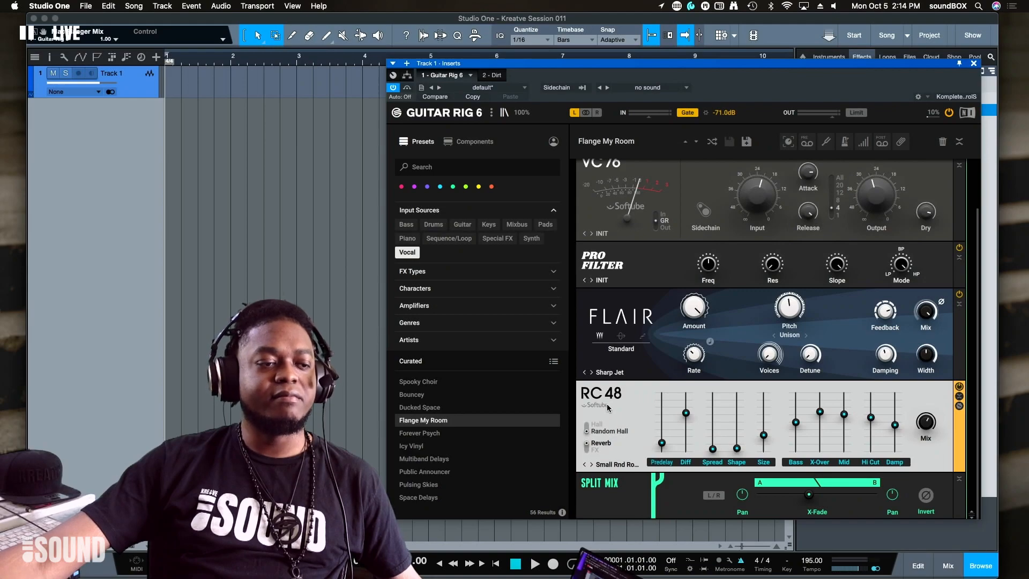
scroll(607, 406, "up", 1)
scroll(610, 408, "up", 2)
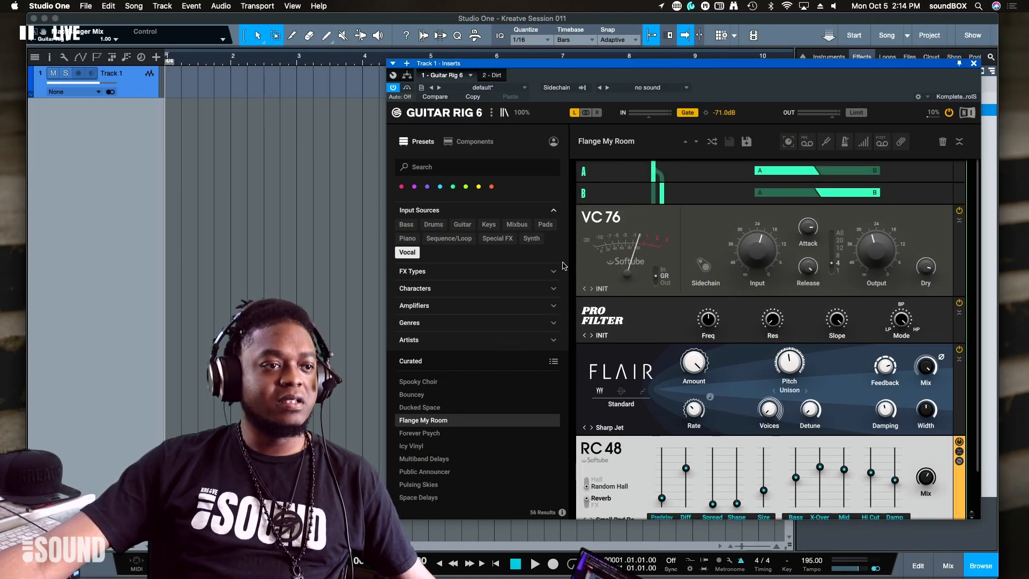
Step: Show the preset's Macros and the Tapedeck Pre in the rack to examine them
left_click(789, 144)
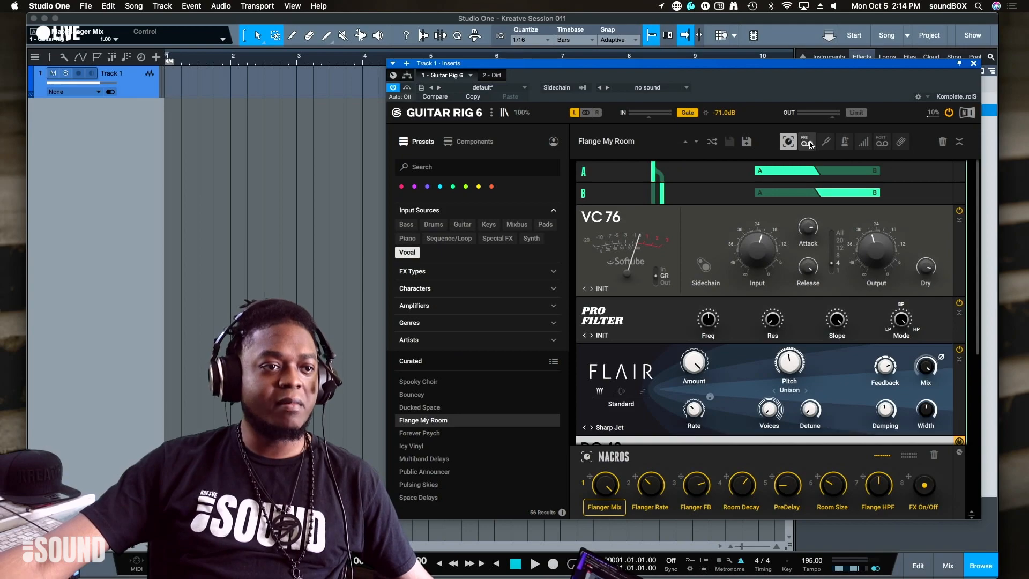
left_click(807, 142)
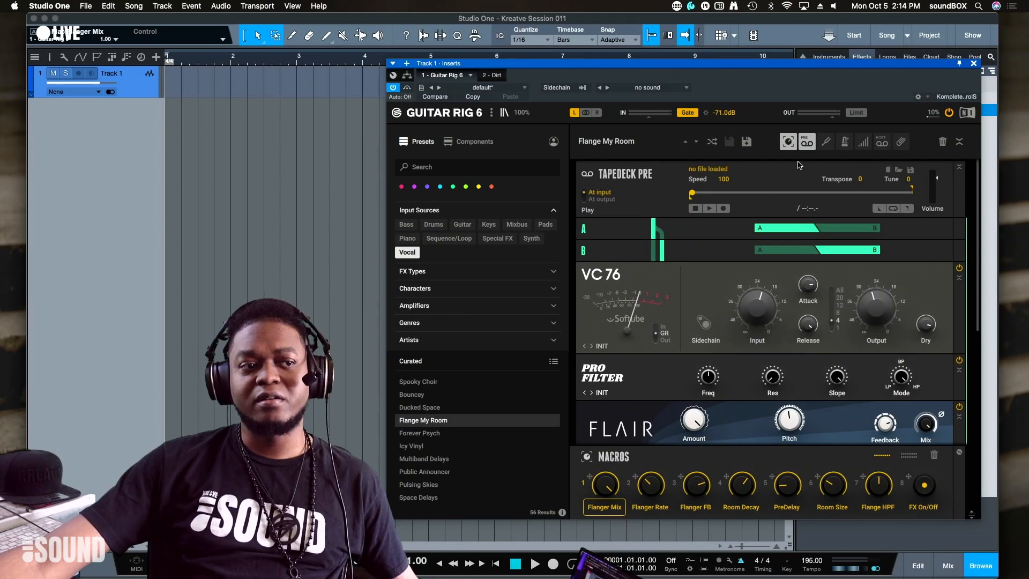
left_click(805, 142)
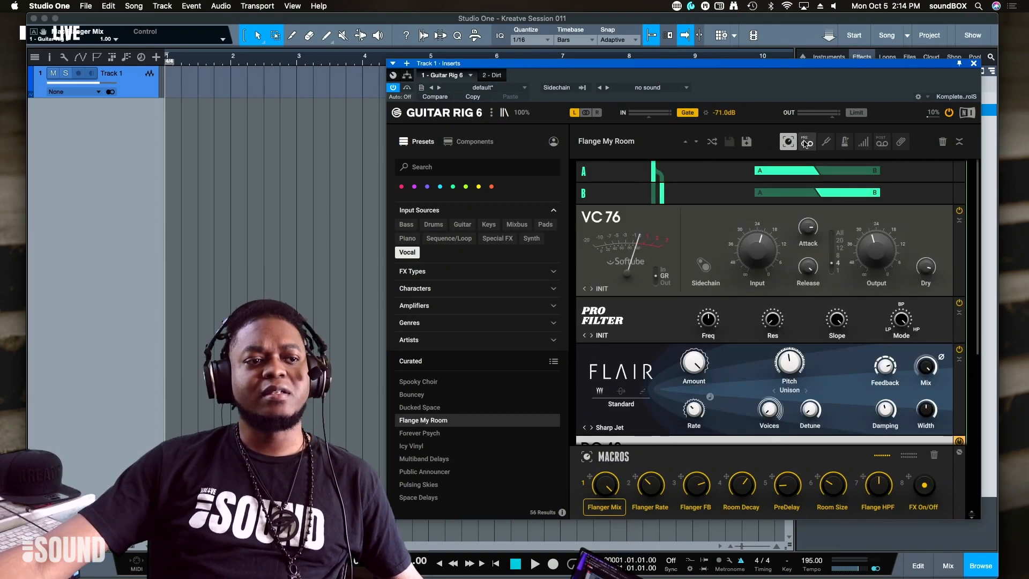
left_click(808, 143)
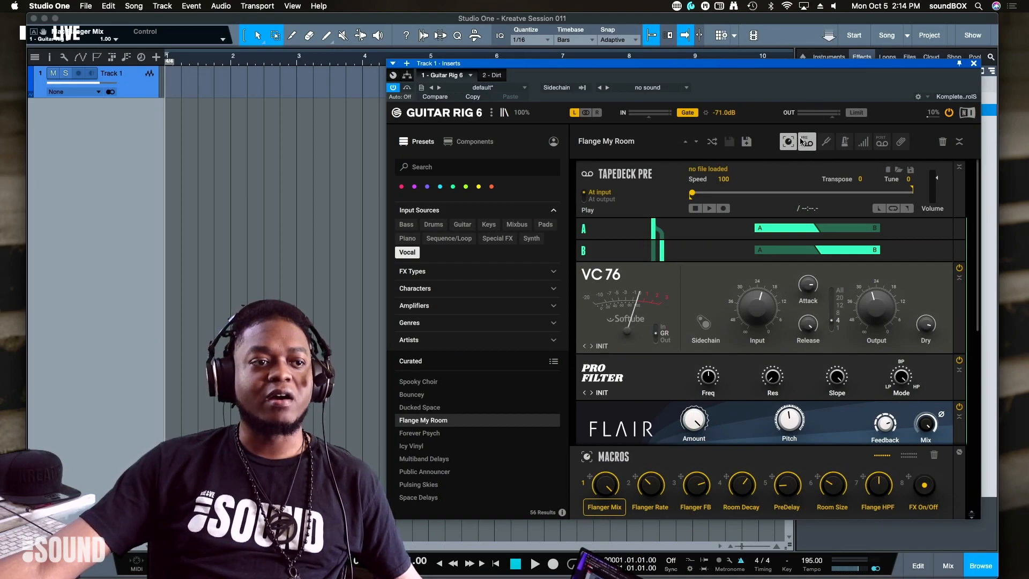
Step: Examine the Tuner and the Metronome in the rack and hide all the additional rack tools again
left_click(823, 144)
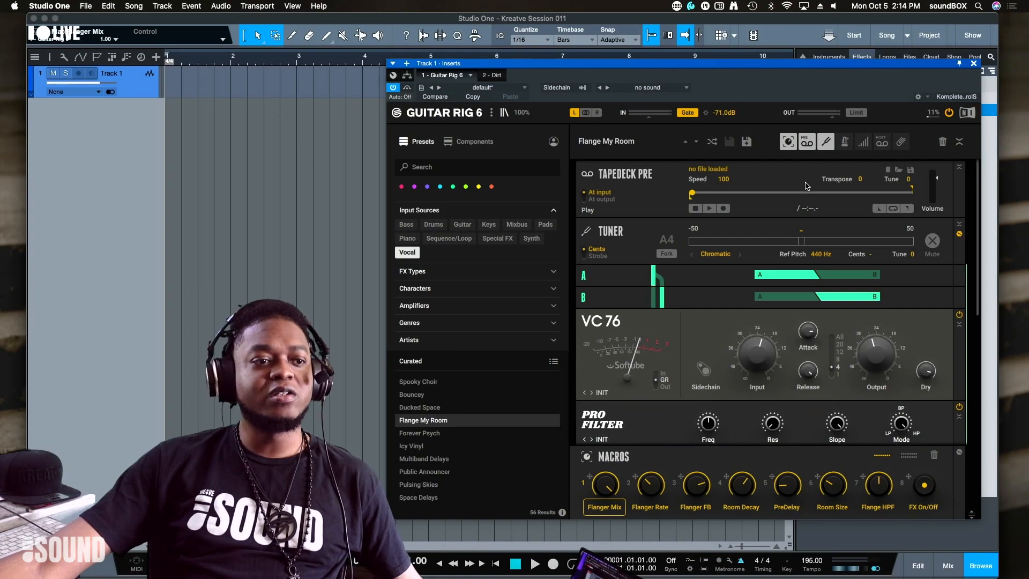
left_click(805, 142)
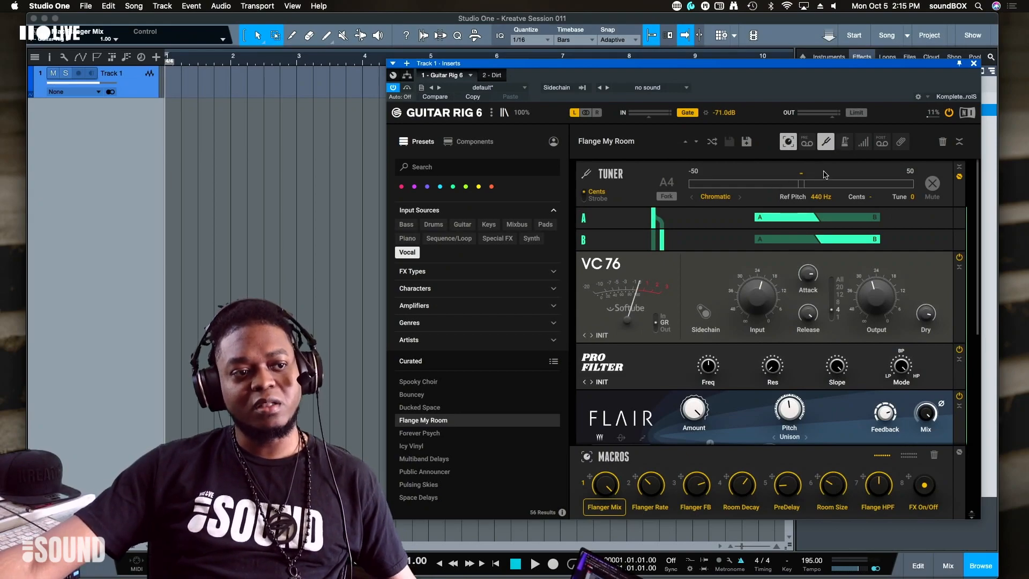
left_click(844, 142)
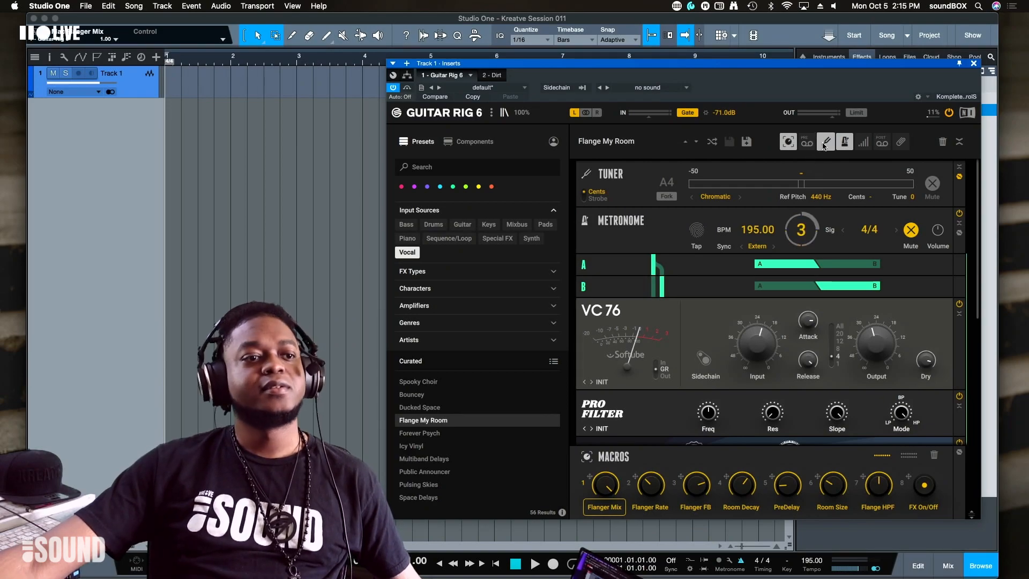
left_click(826, 144)
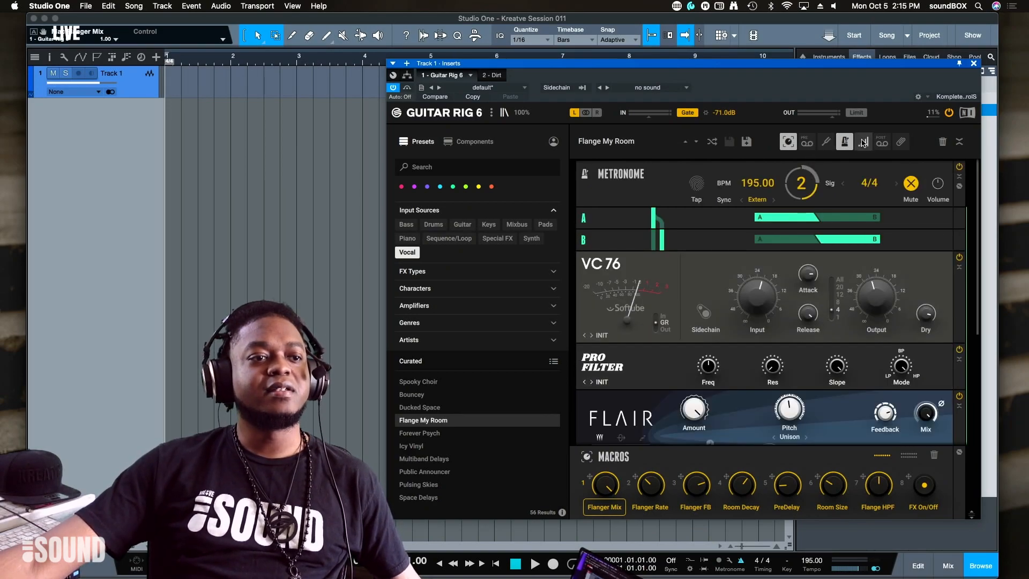
left_click(844, 143)
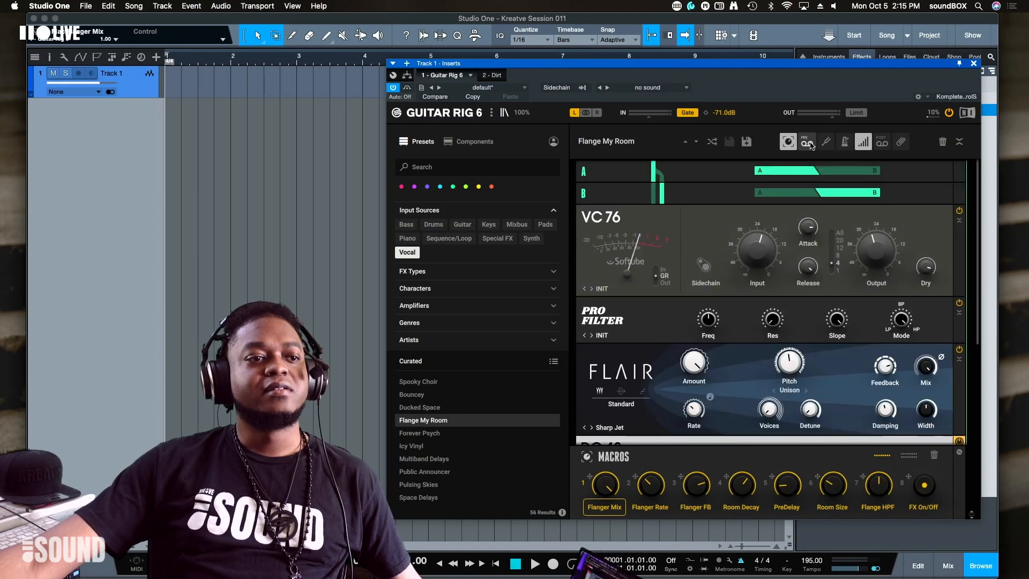
left_click(788, 142)
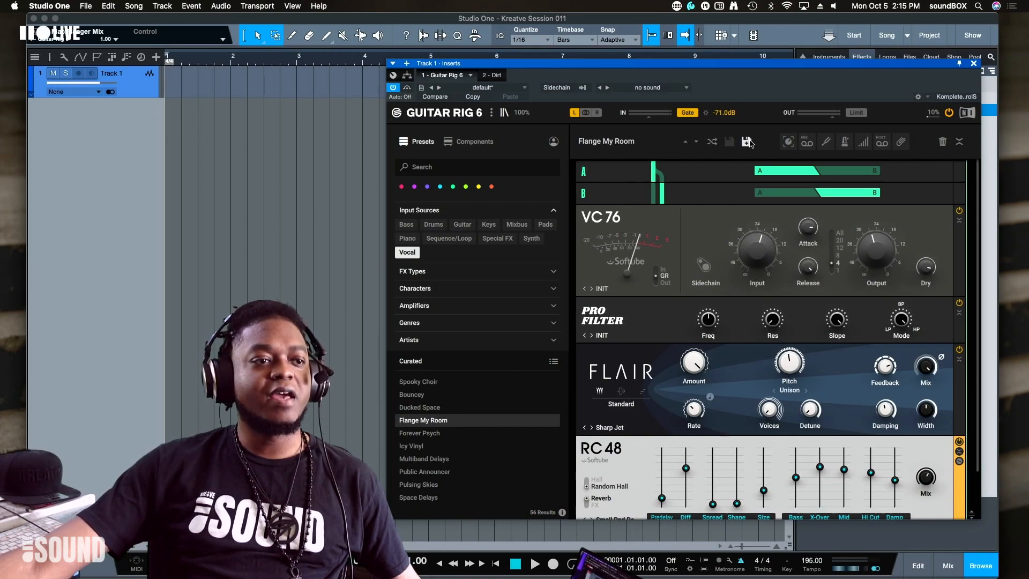
Step: Load the previous preset in the list, Ducked Space, and select its Tape Echo component
left_click(686, 142)
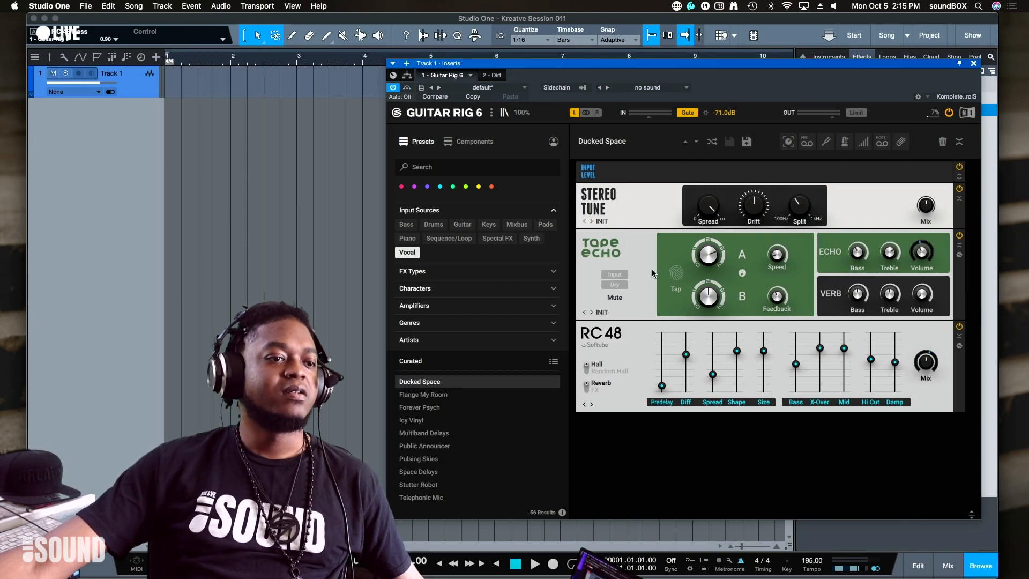
left_click(634, 259)
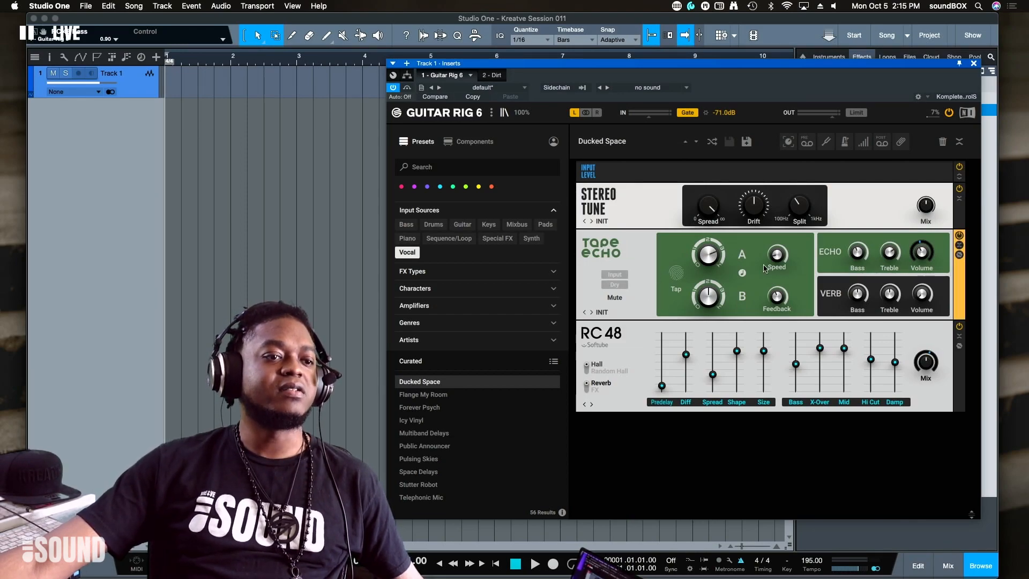
Step: Examine the Vocal presets by genre: Ambient, Blues, Country, Funk & Soul, Experimental, Electronica and Alternative
left_click(459, 323)
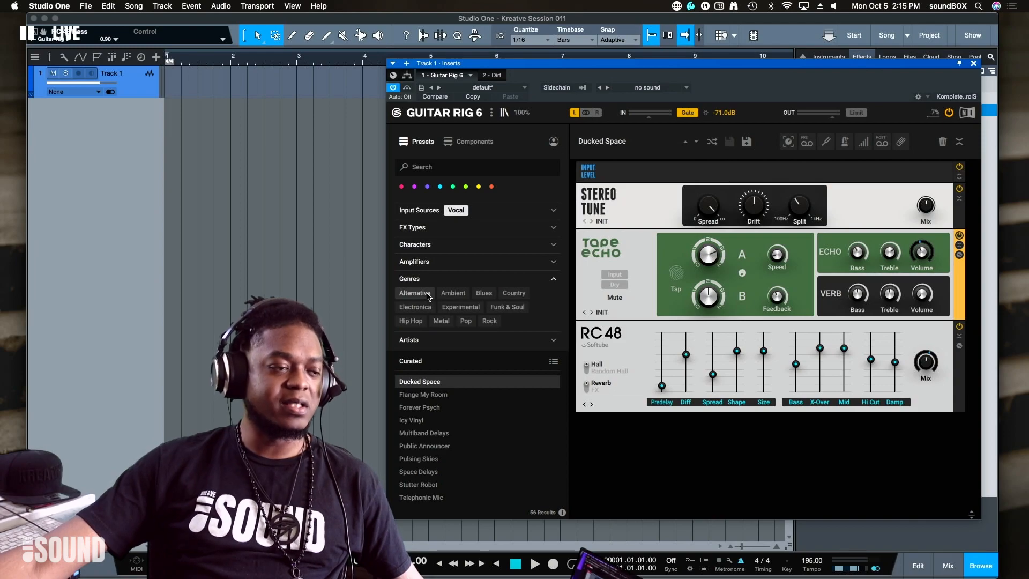
left_click(453, 293)
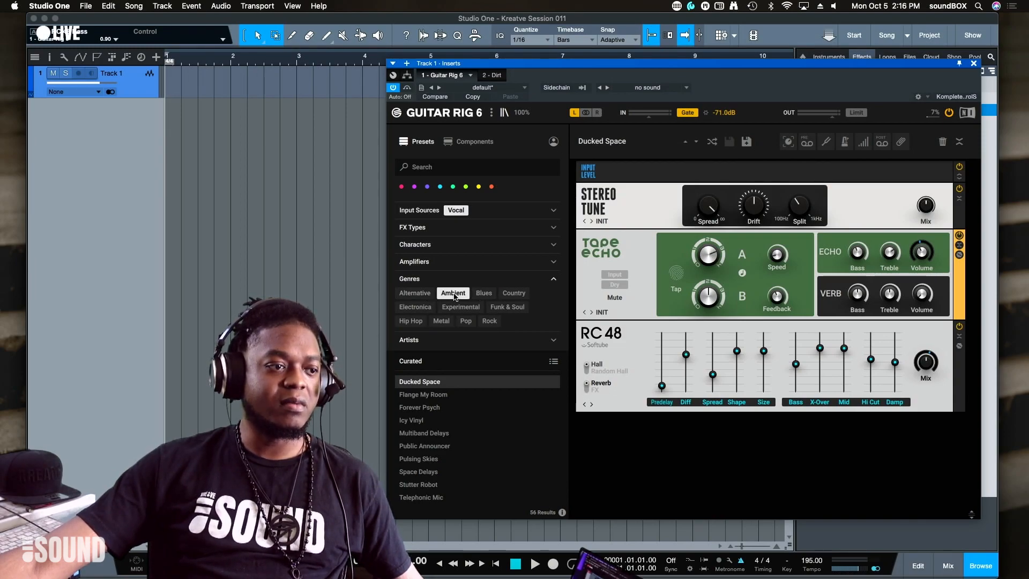
left_click(483, 293)
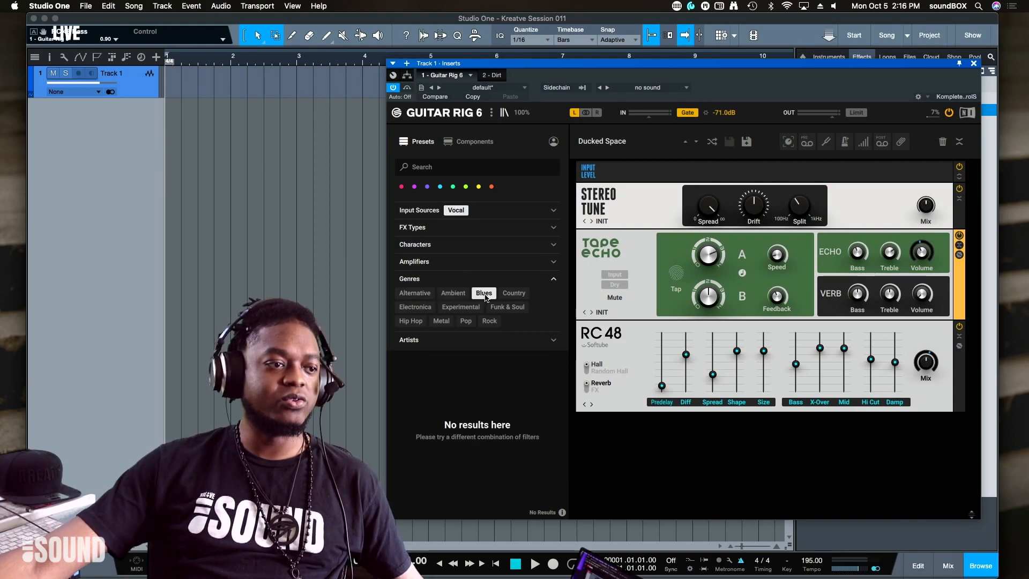
left_click(518, 295)
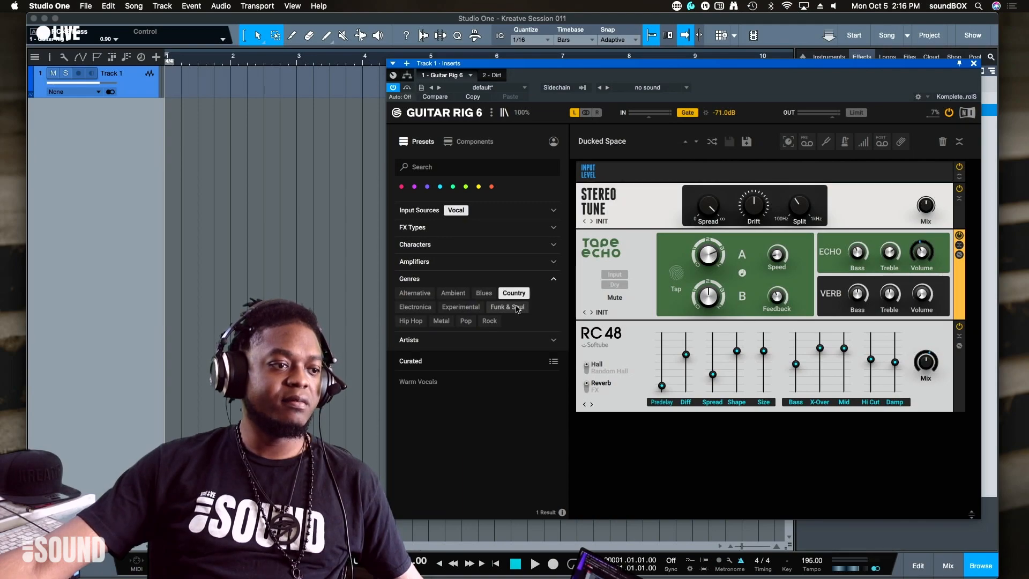
left_click(517, 308)
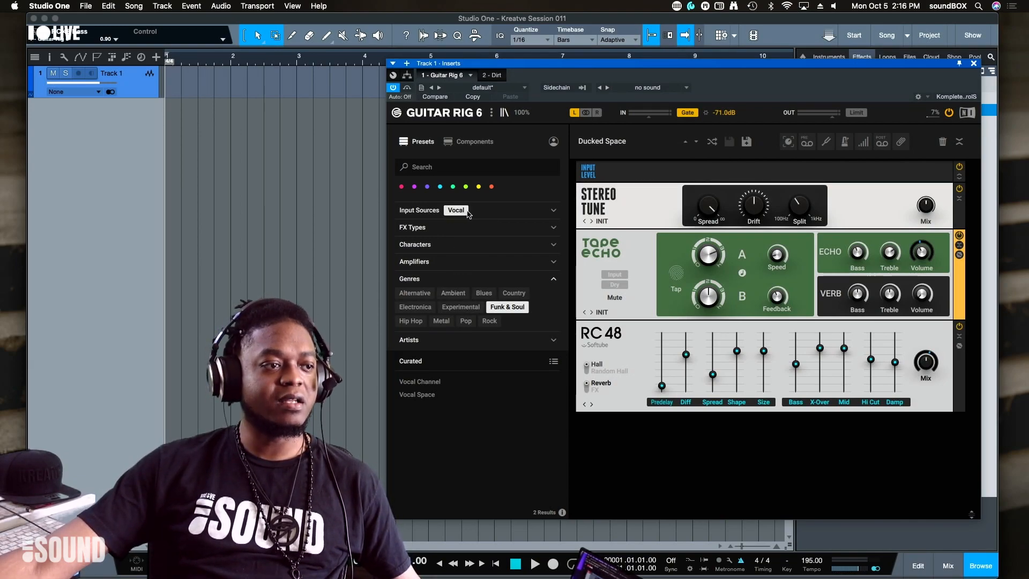
left_click(463, 309)
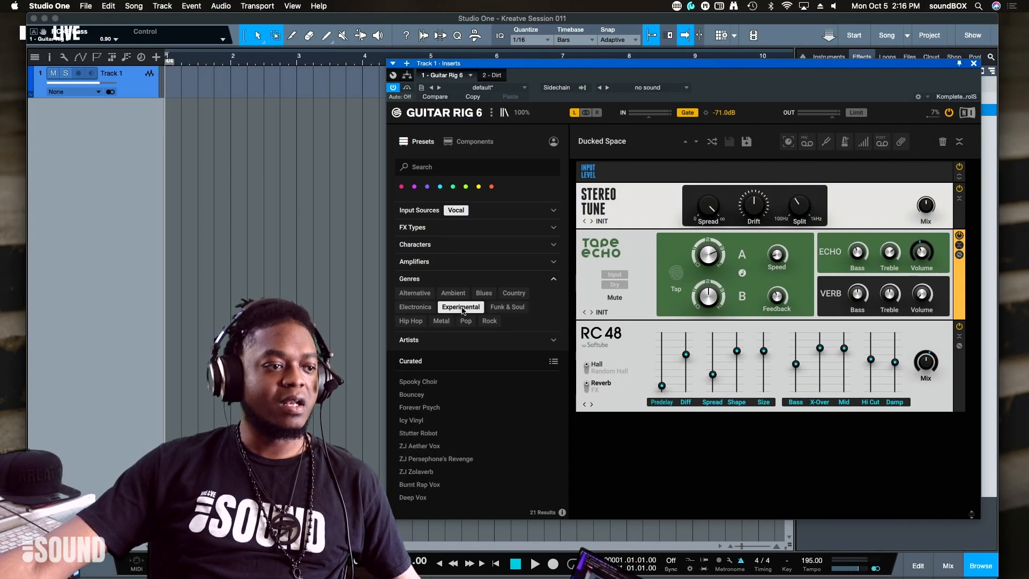
left_click(423, 309)
left_click(414, 293)
left_click(450, 293)
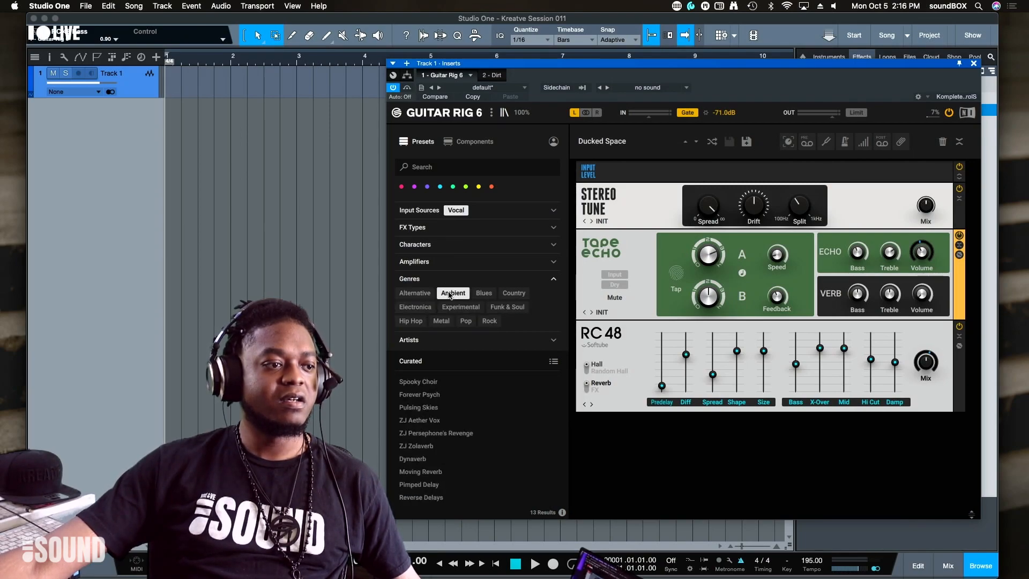
Step: Remove the Ambient and Vocal preset filters and expand the FX Types categories
left_click(450, 294)
left_click(456, 210)
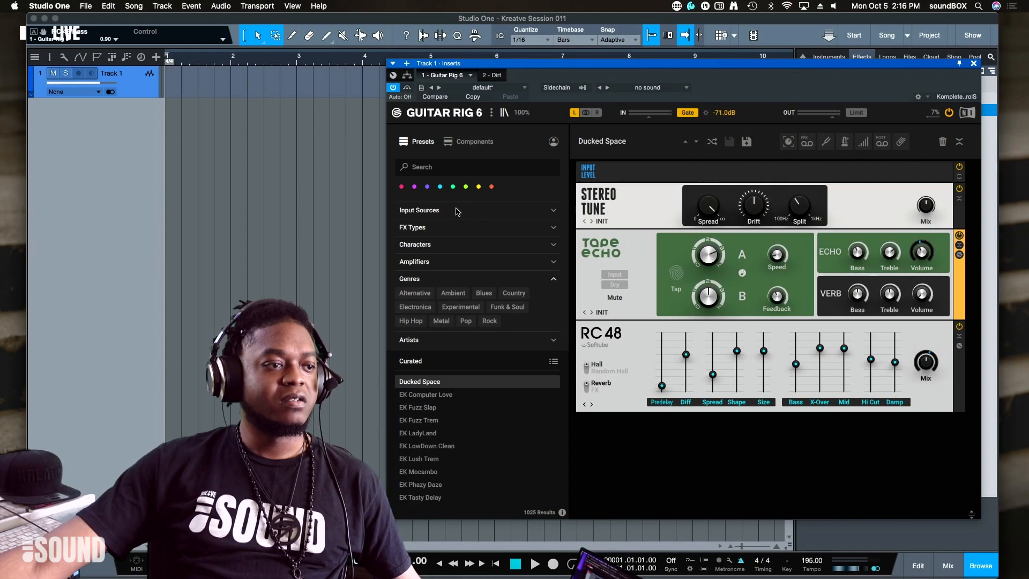
left_click(434, 229)
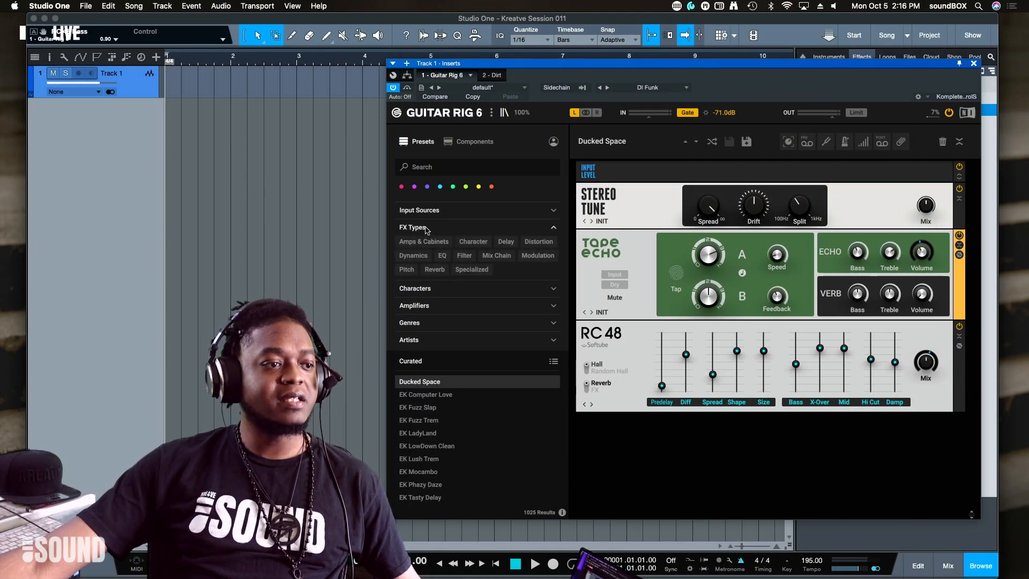
Step: Filter the presets by the artist Eric Krasno and load the EK Fuzz Trem preset
left_click(426, 228)
left_click(427, 210)
left_click(429, 212)
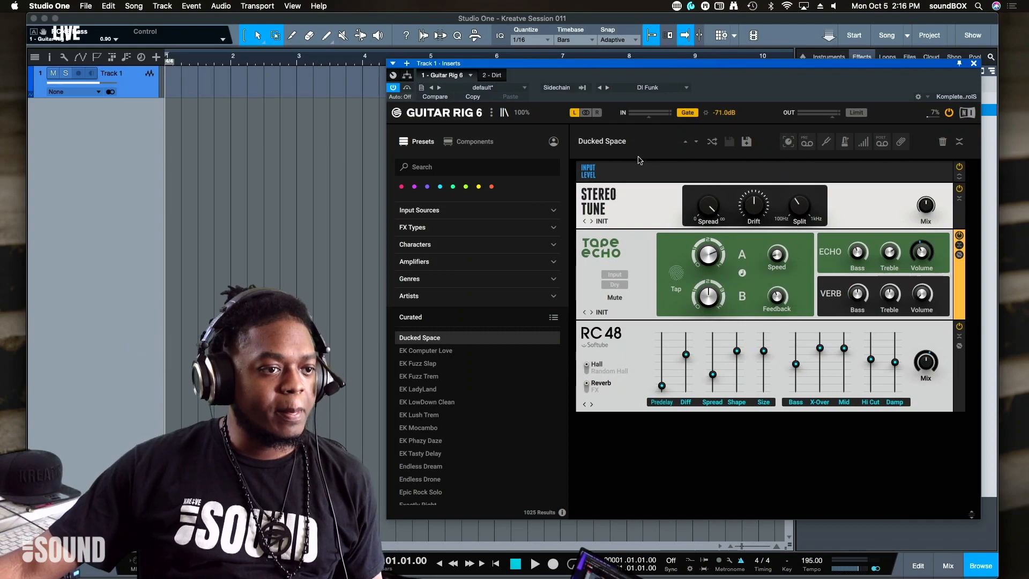
left_click(418, 296)
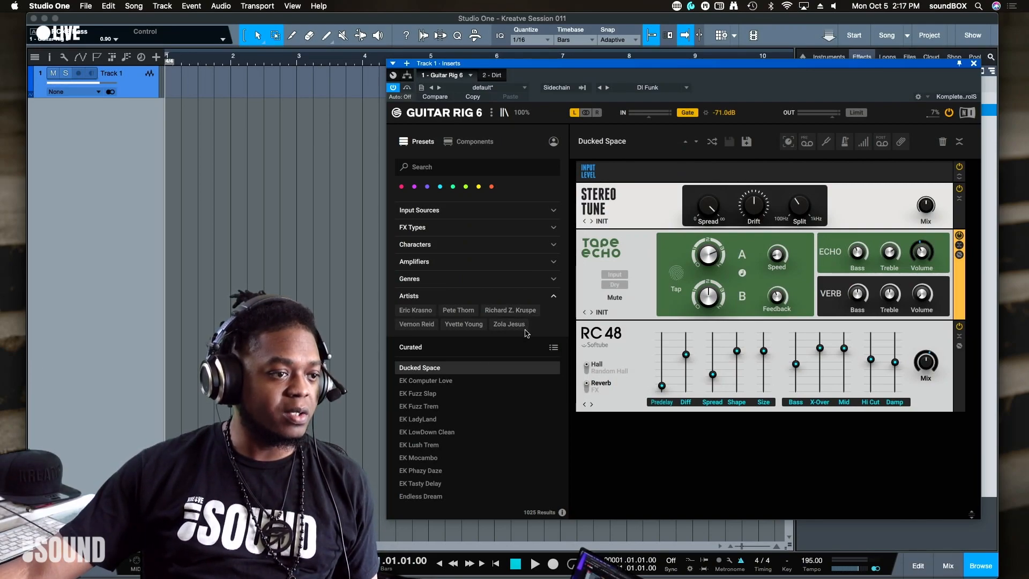
left_click(427, 314)
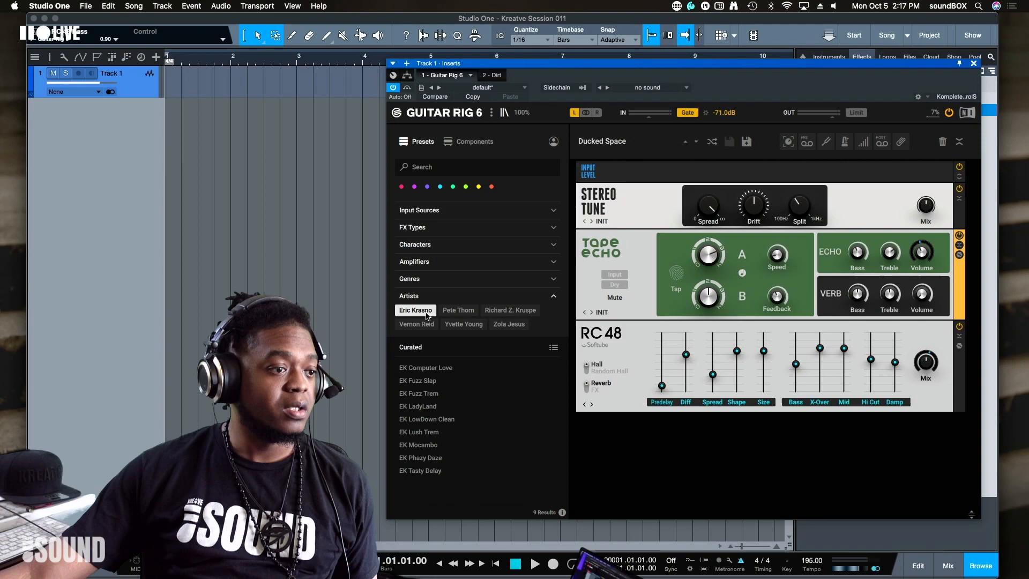
left_click(436, 394)
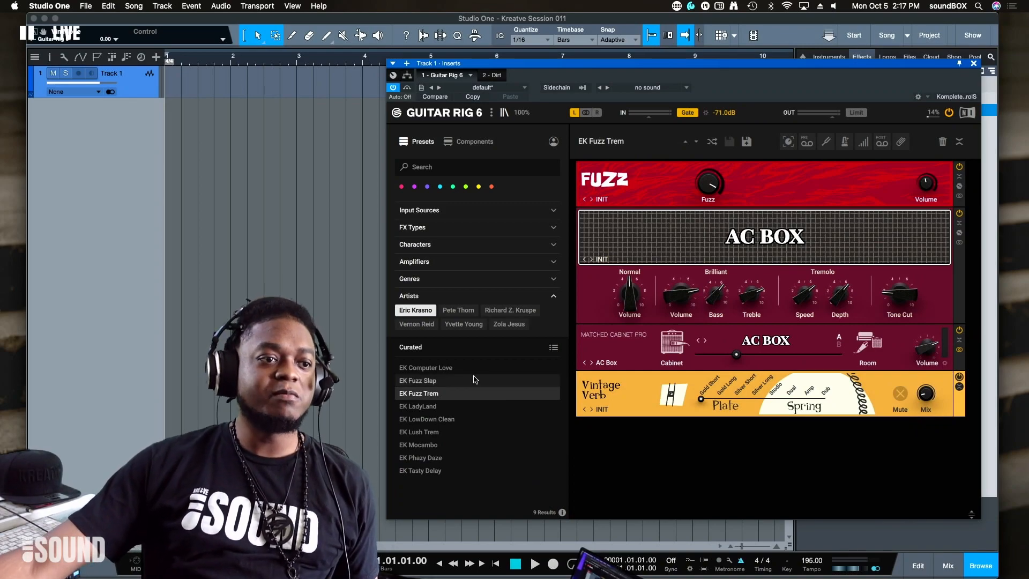
Step: Replace the Eric Krasno artist filter with the Bass Pro amplifier filter and browse the matching presets
left_click(439, 213)
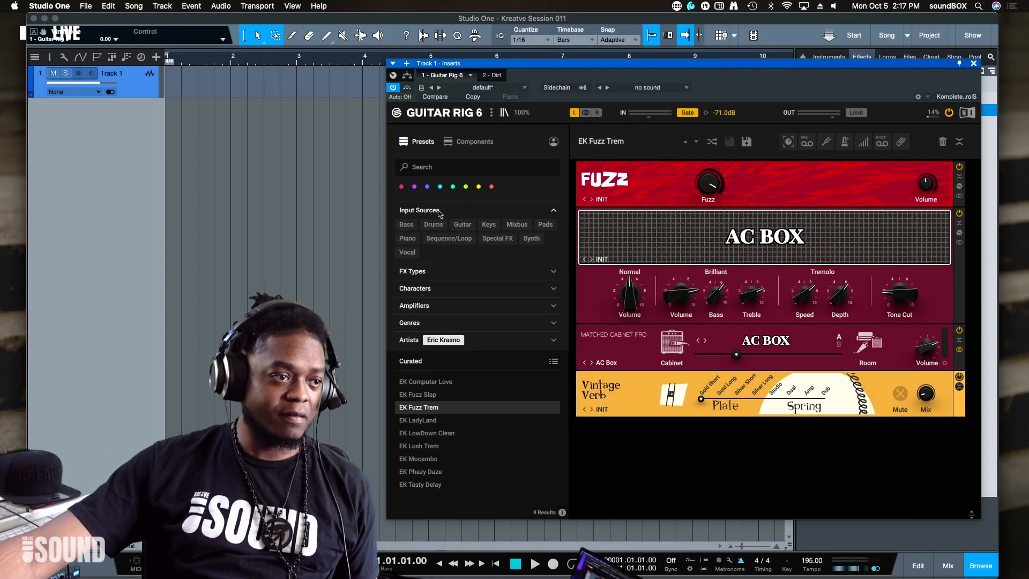
left_click(431, 304)
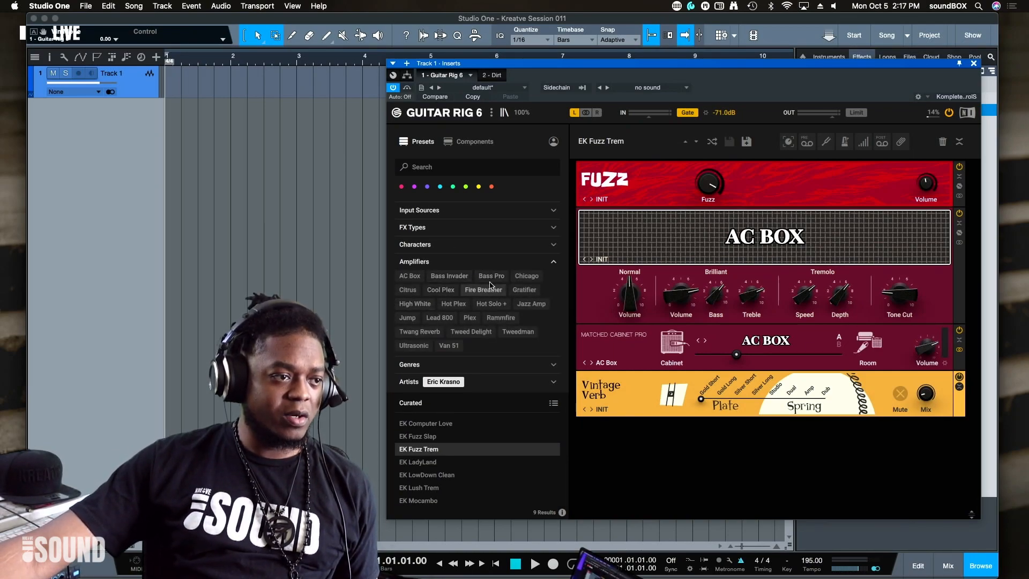
left_click(493, 278)
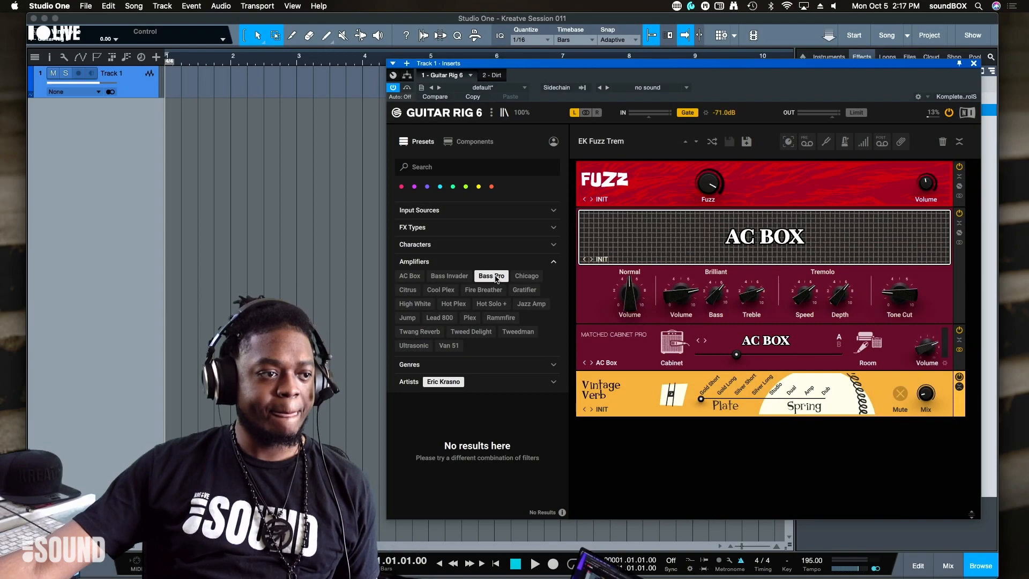
left_click(488, 278)
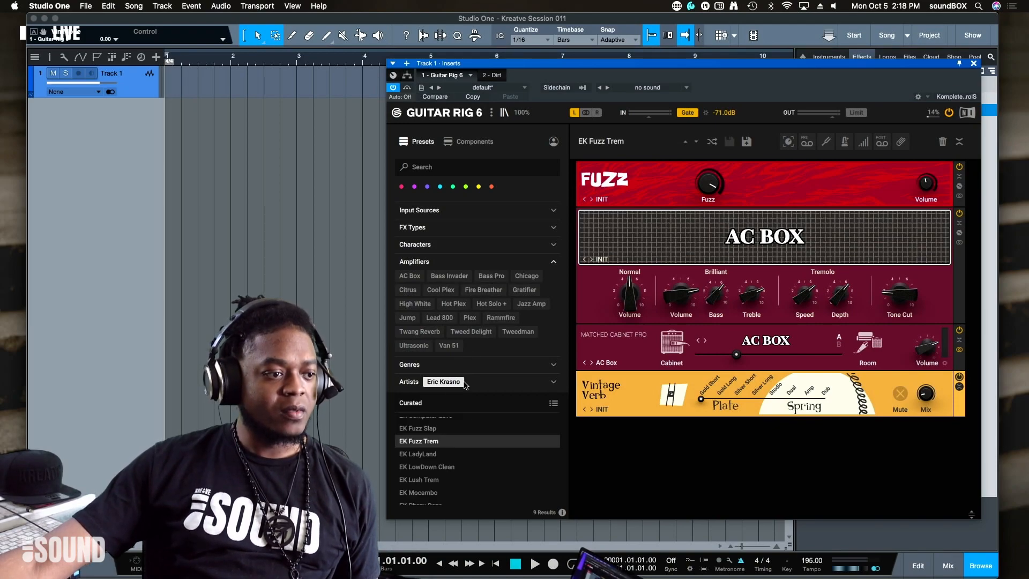
left_click(490, 278)
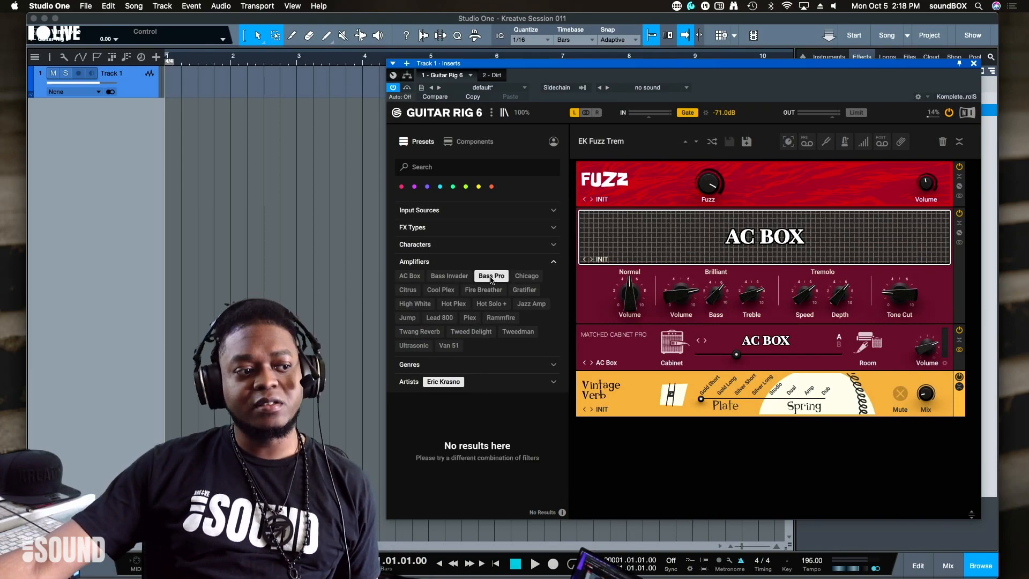
left_click(444, 382)
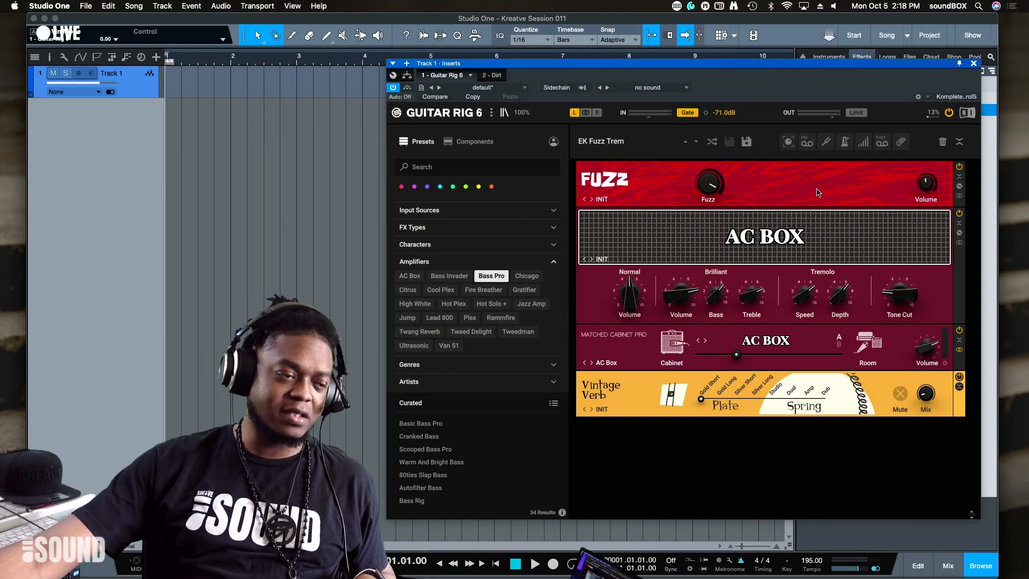
scroll(498, 470, "down", 5)
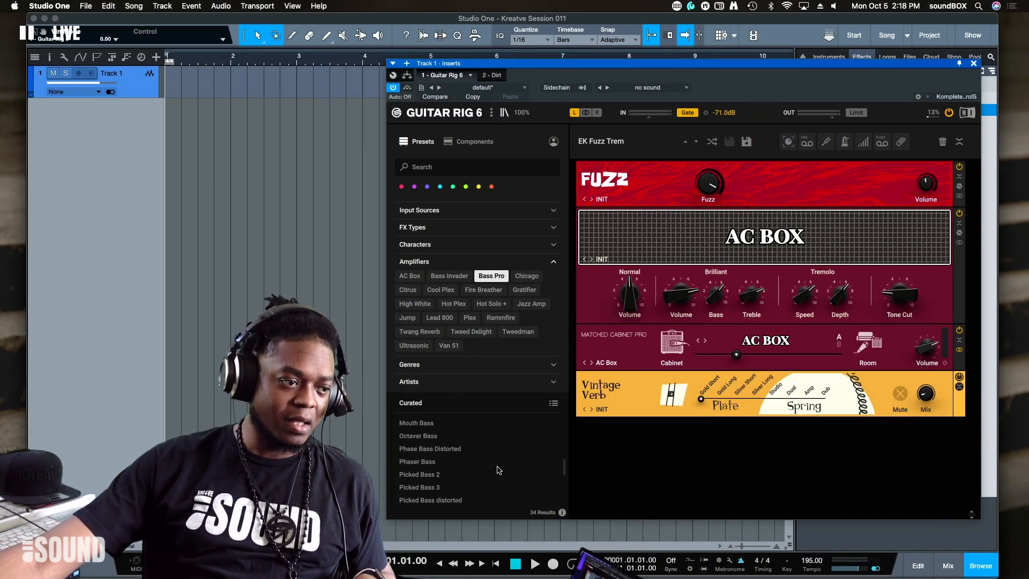
scroll(498, 470, "up", 6)
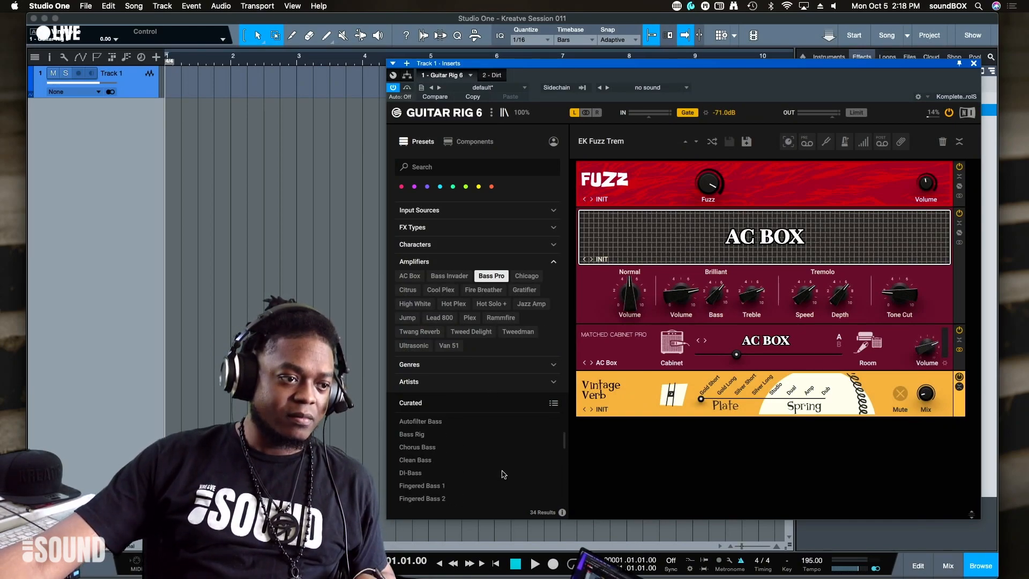
scroll(503, 474, "up", 3)
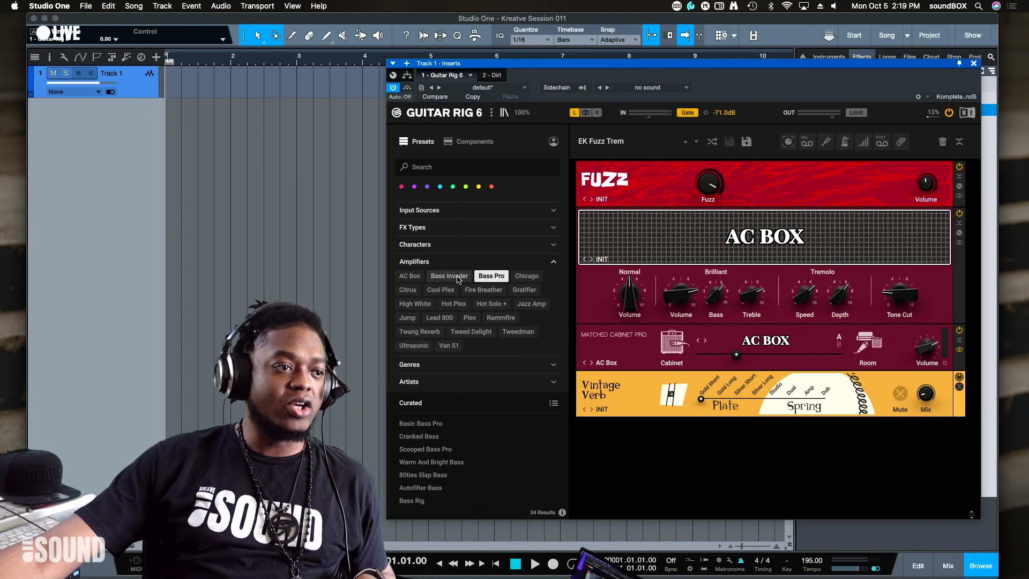
Step: Change the amplifier filter to AC Box and combine it with the Drums, then the Bass input source
left_click(410, 276)
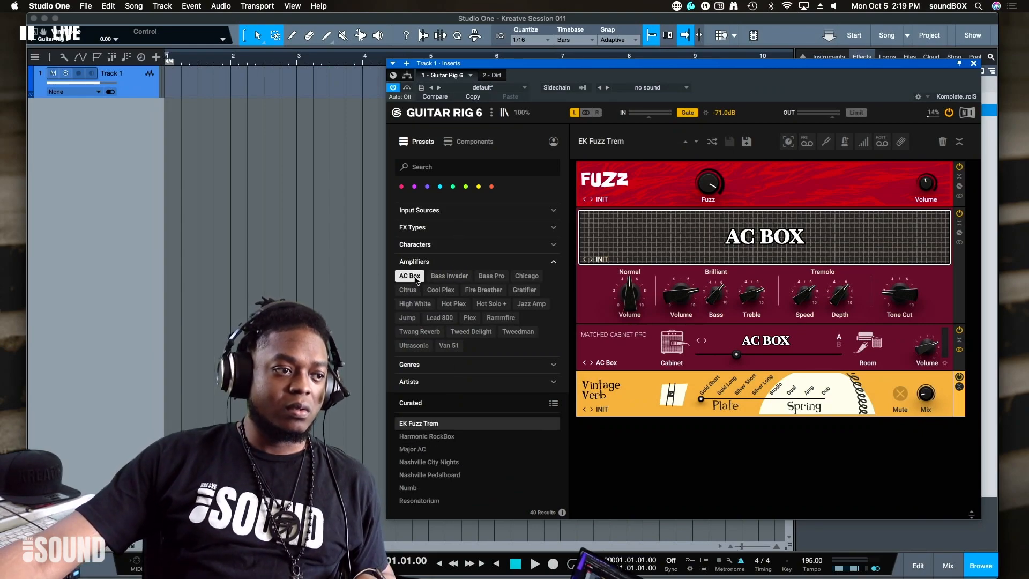
left_click(420, 210)
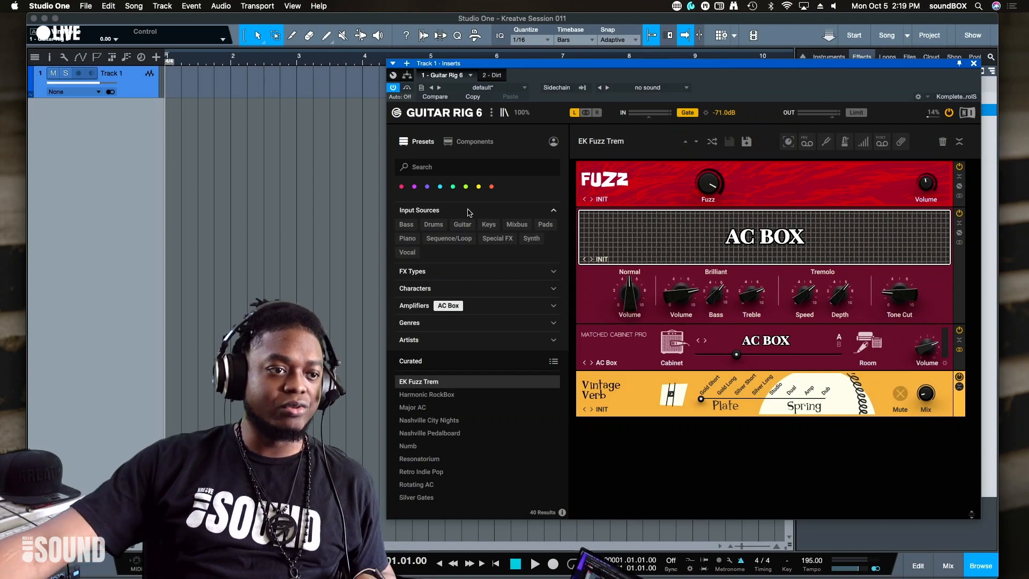
left_click(434, 224)
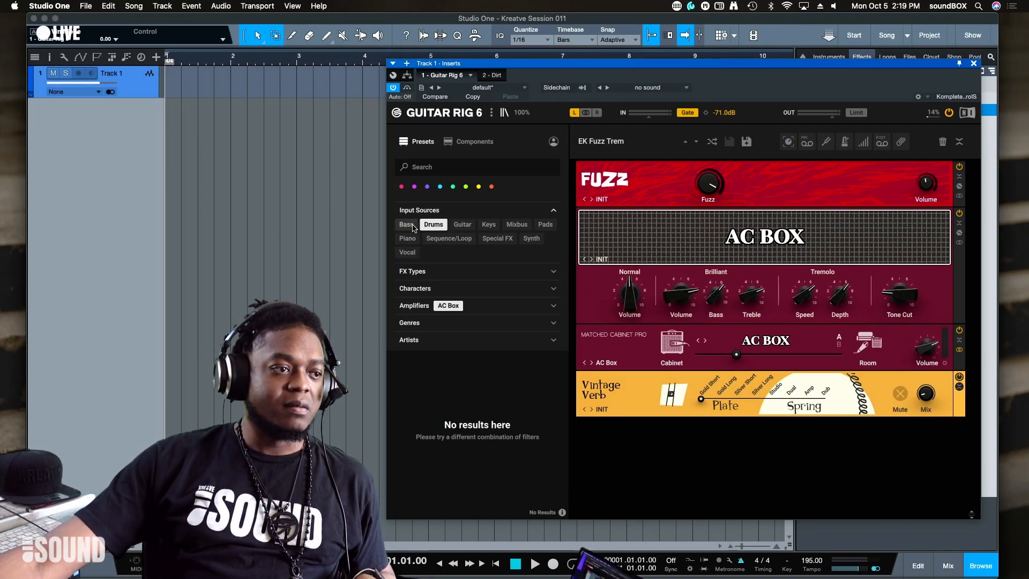
left_click(413, 227)
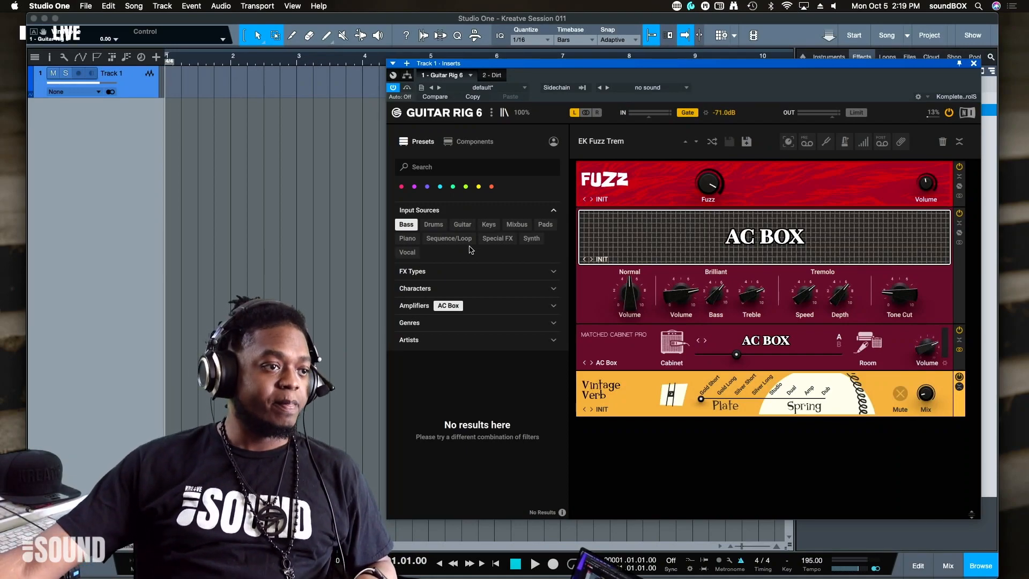
Step: Replace the Vintage Verb in the rack with the Bass Pro amplifier from the component library
left_click(470, 141)
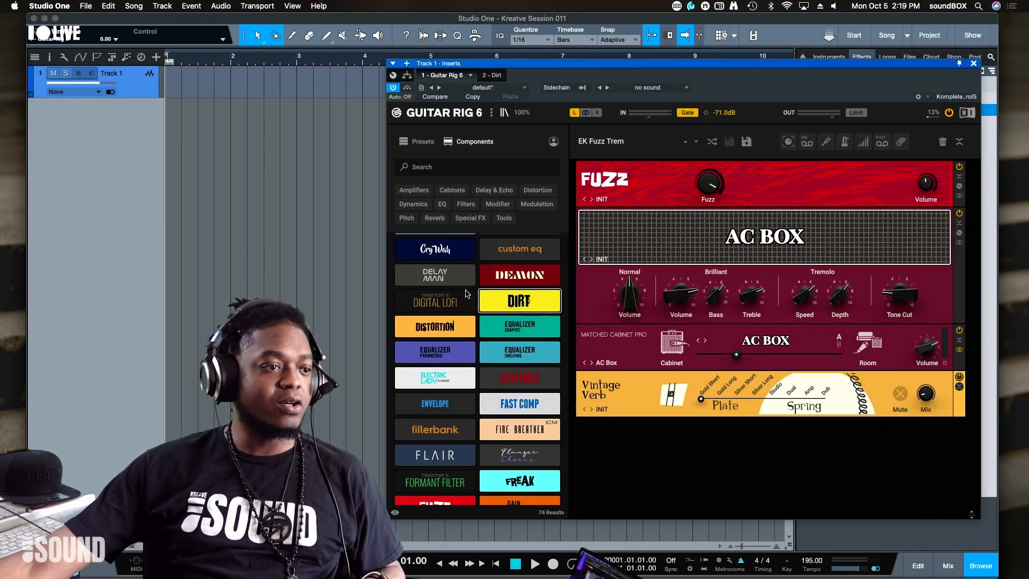
scroll(465, 294, "up", 5)
scroll(455, 300, "up", 1)
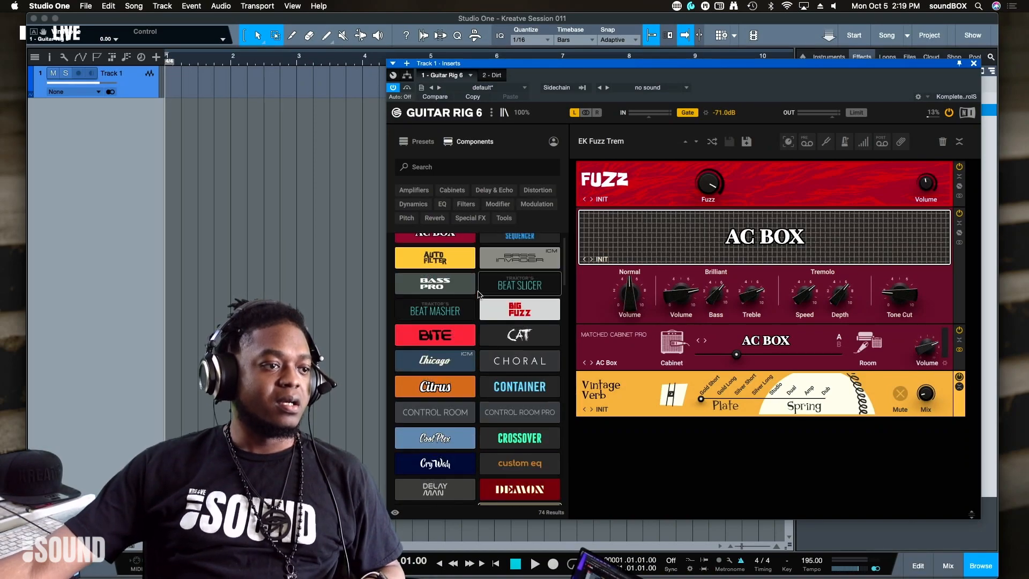
scroll(479, 294, "up", 1)
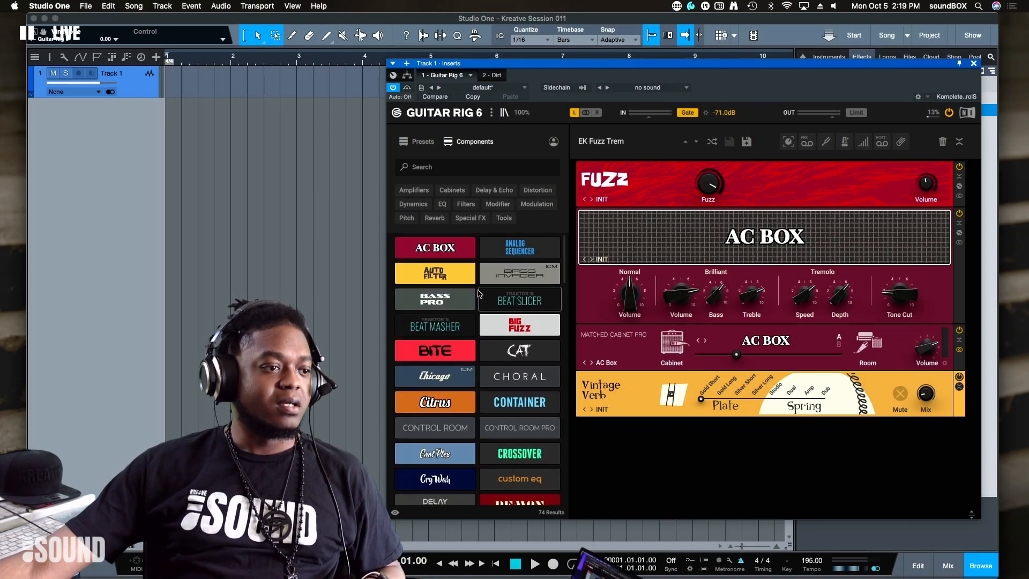
double_click(440, 304)
scroll(693, 310, "down", 1)
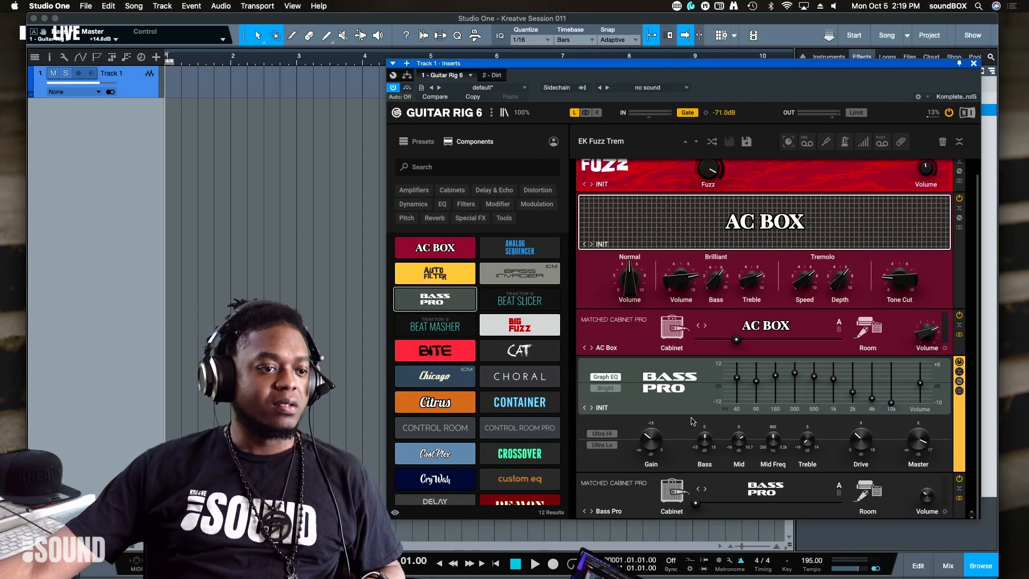
Step: Swap the Bass Pro amplifier in the rack for Bite, Chicago and Cat in turn
double_click(443, 358)
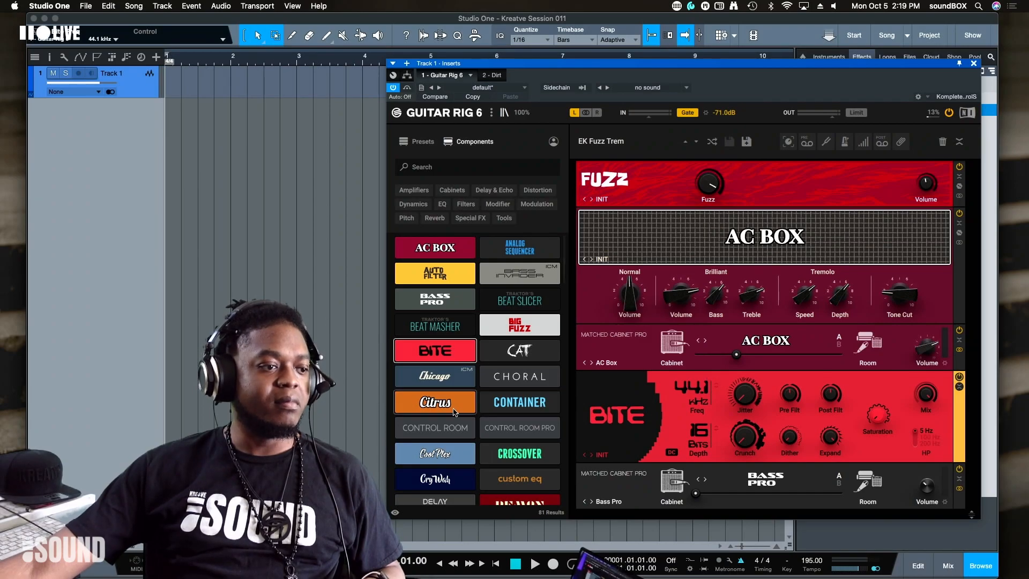
double_click(433, 378)
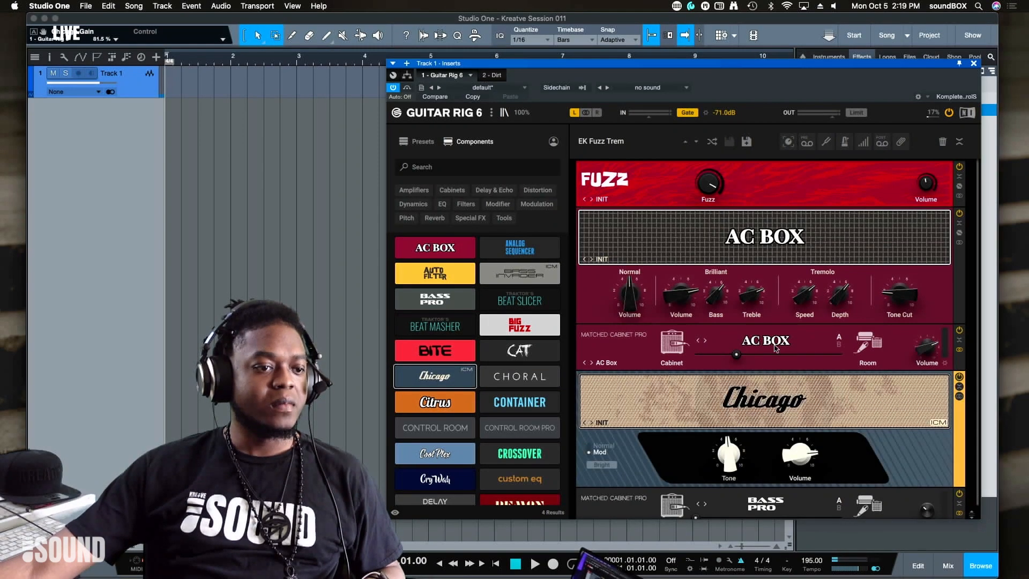
scroll(774, 347, "down", 2)
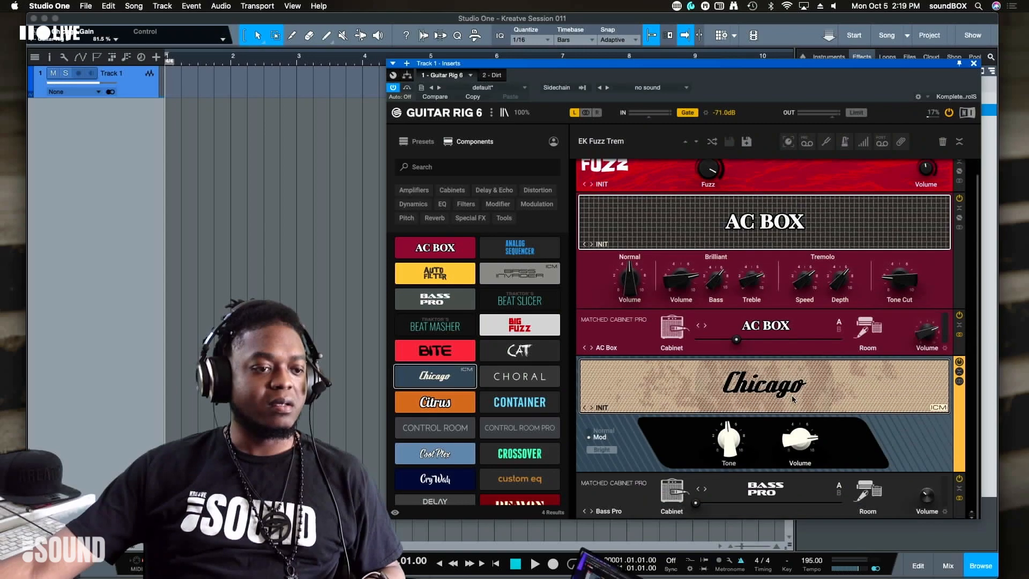
left_click(869, 394)
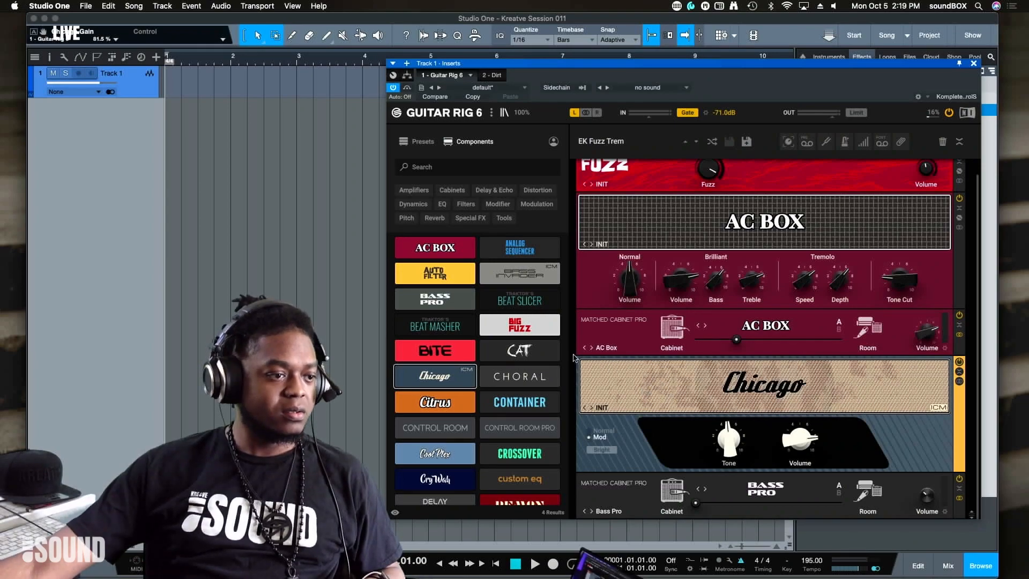
double_click(538, 353)
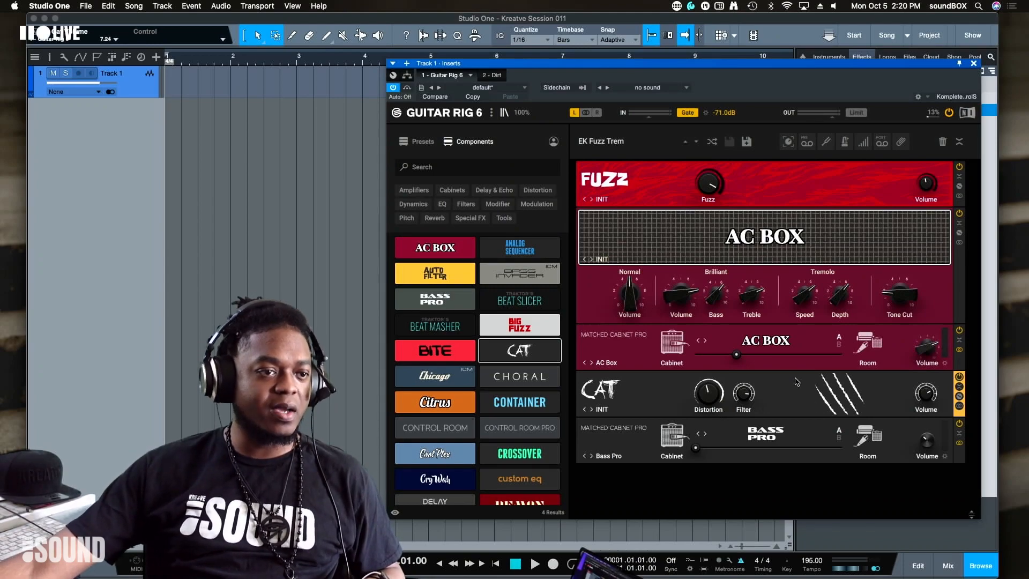
Step: Reposition the plug-in window and replace the Cat component in the rack with Transient Master
left_click_drag(558, 65, 538, 110)
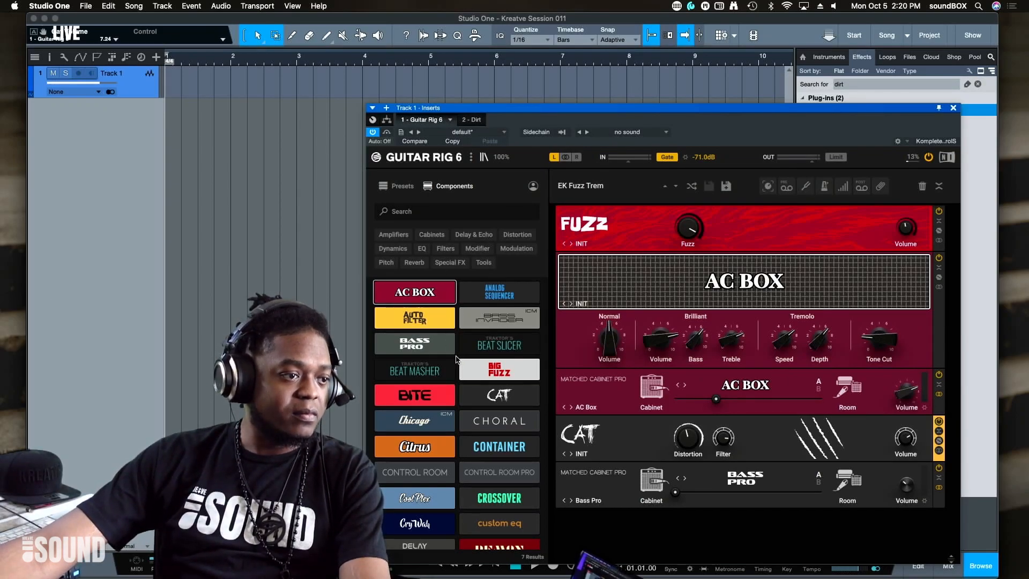
scroll(454, 359, "down", 10)
scroll(455, 359, "down", 20)
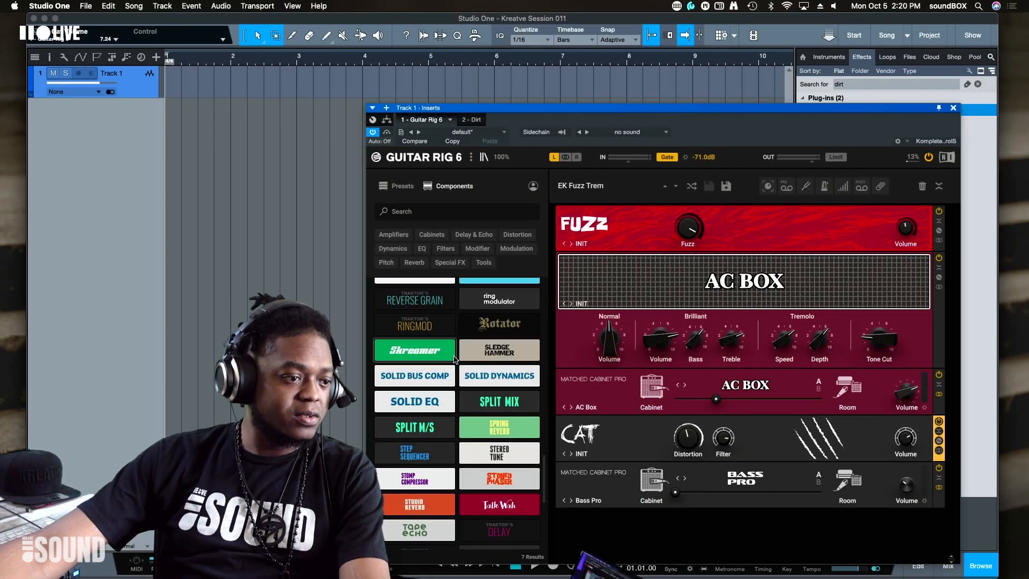
scroll(455, 358, "down", 5)
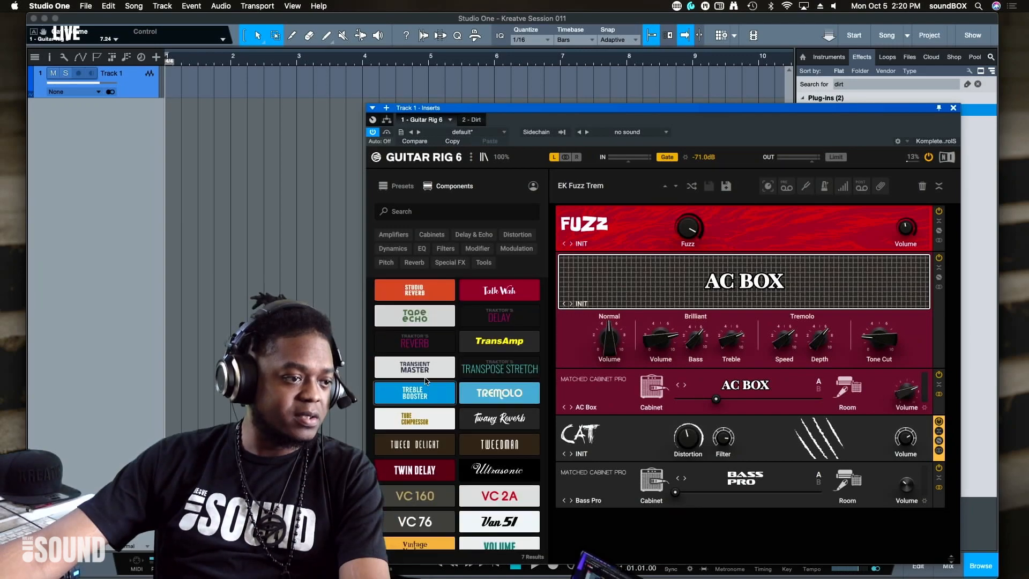
double_click(421, 373)
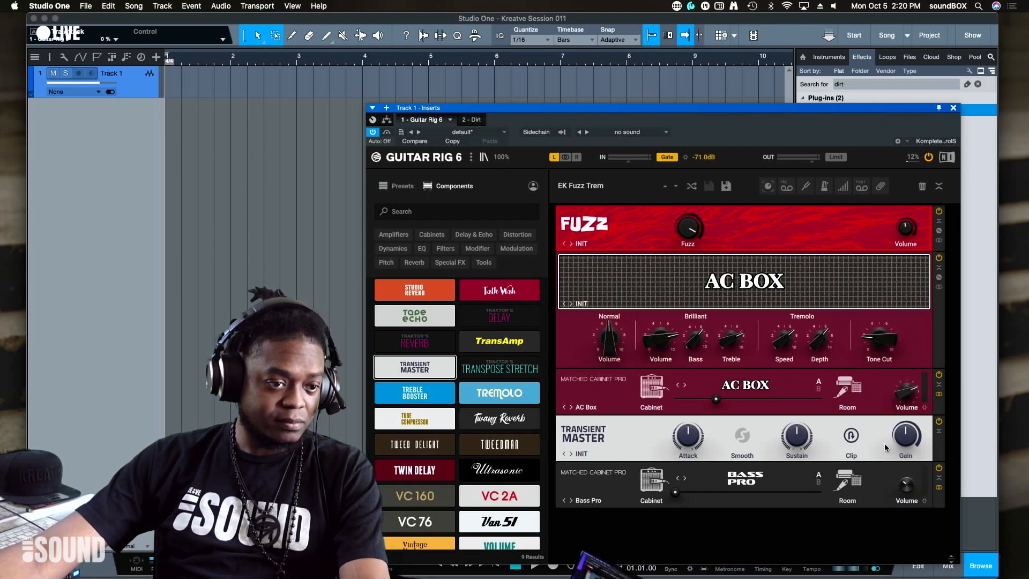
Step: Load the Punch preset in Transient Master and set its Attack to 33 %
left_click(581, 454)
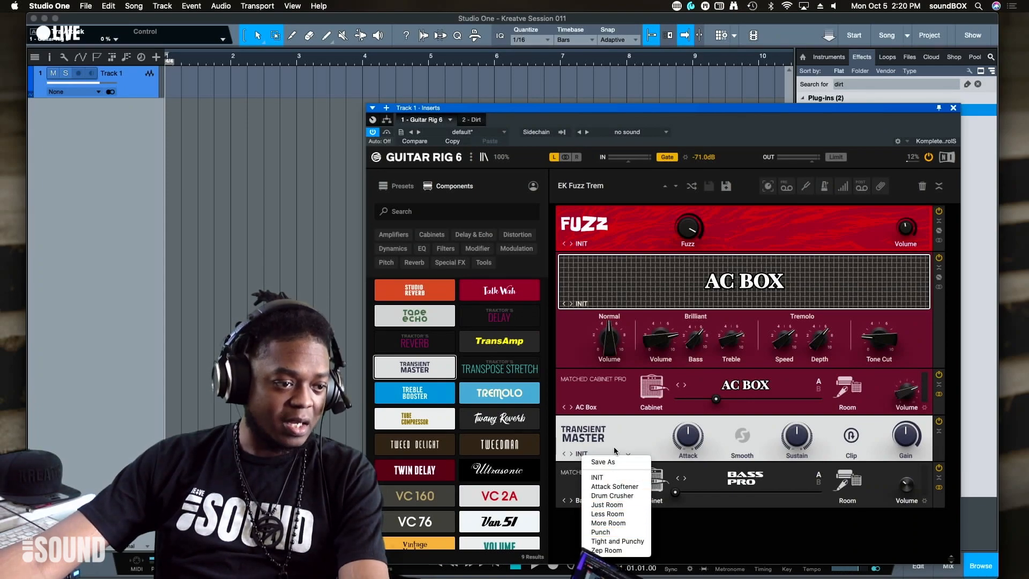
left_click(619, 533)
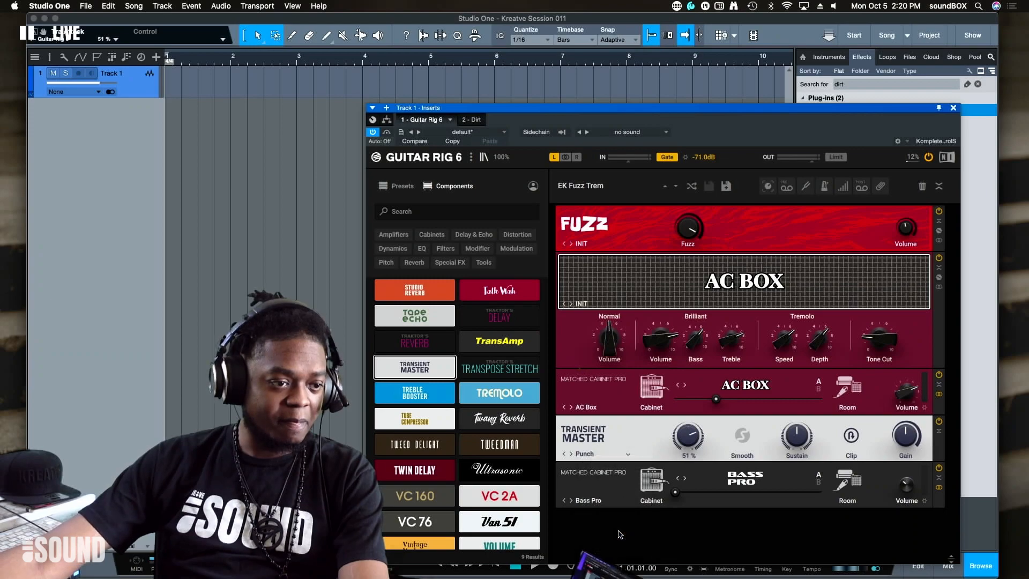
left_click(586, 455)
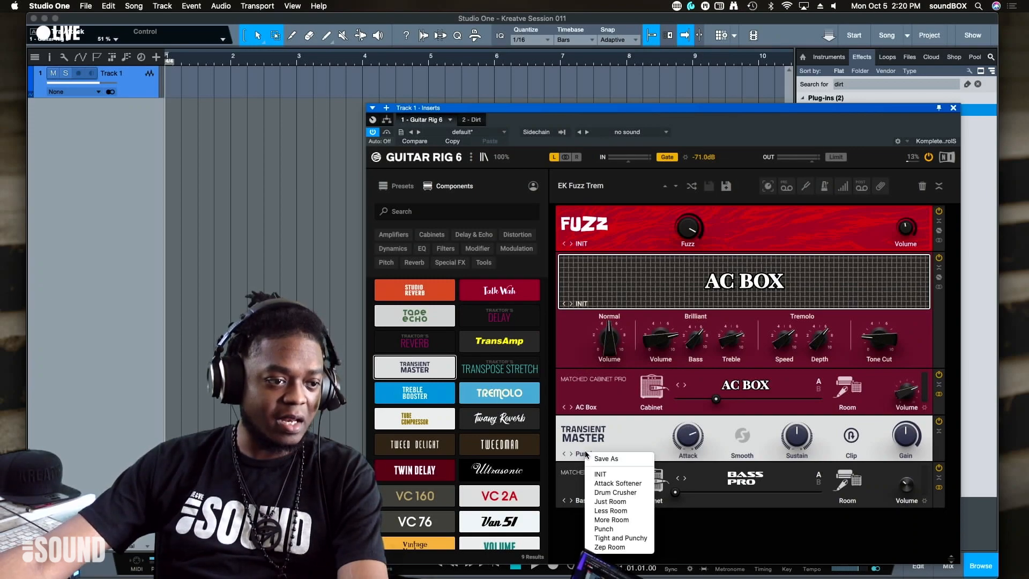
mouse_move(688, 436)
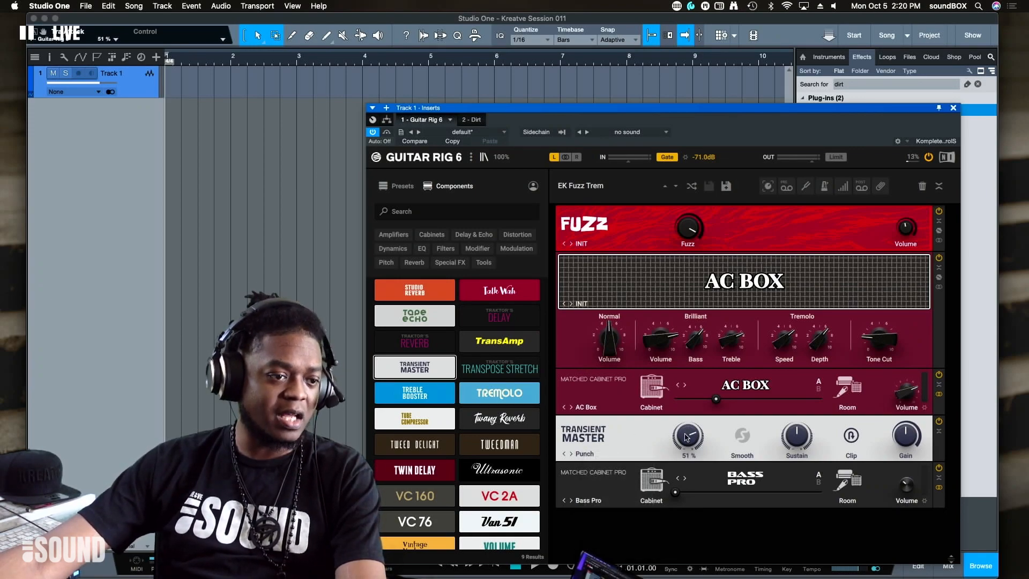
left_click_drag(688, 437, 688, 442)
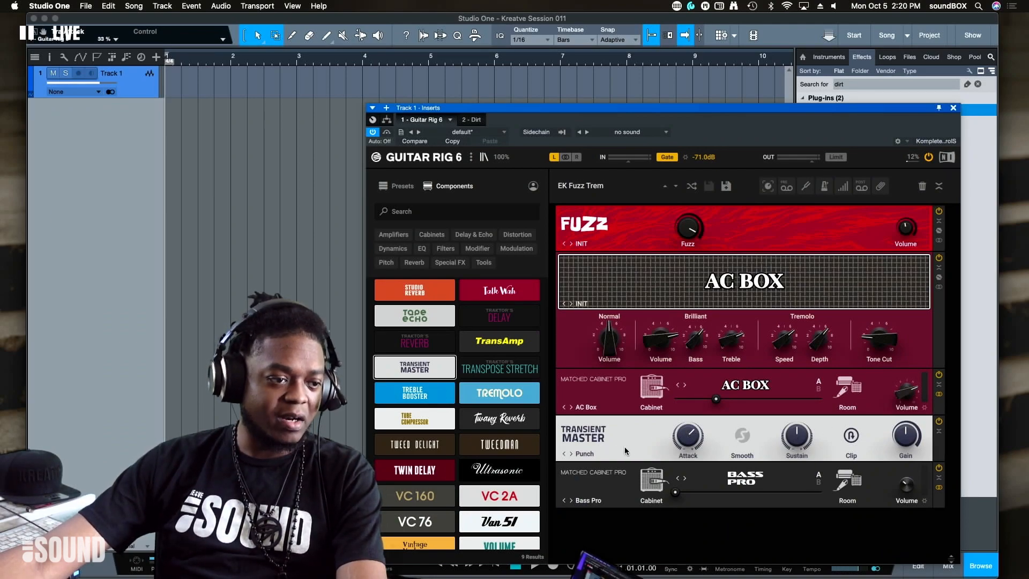
Step: Add the Studio Reverb component from the library to the end of the Guitar Rig rack
left_click(588, 456)
left_click(589, 456)
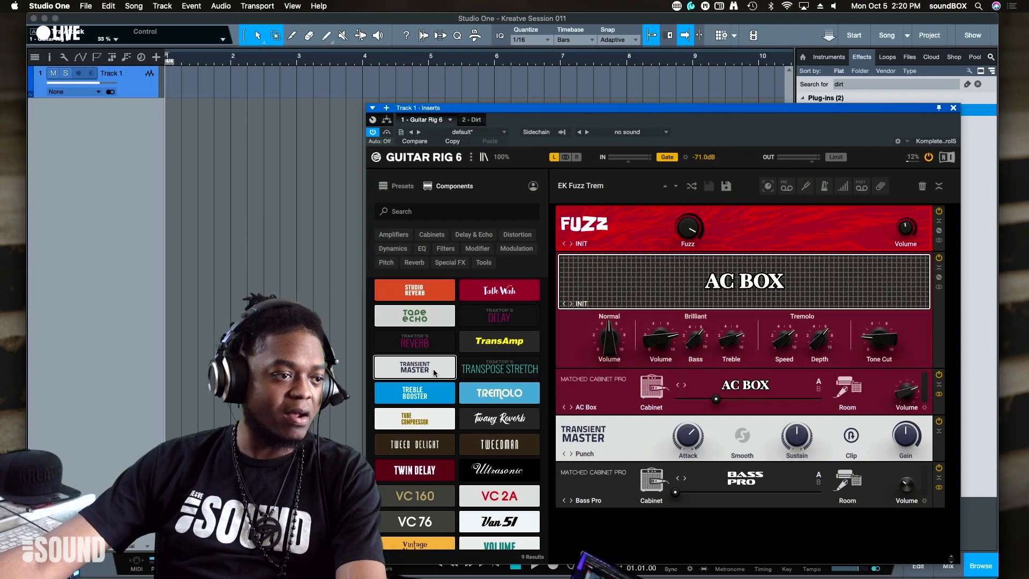
scroll(422, 295, "up", 2)
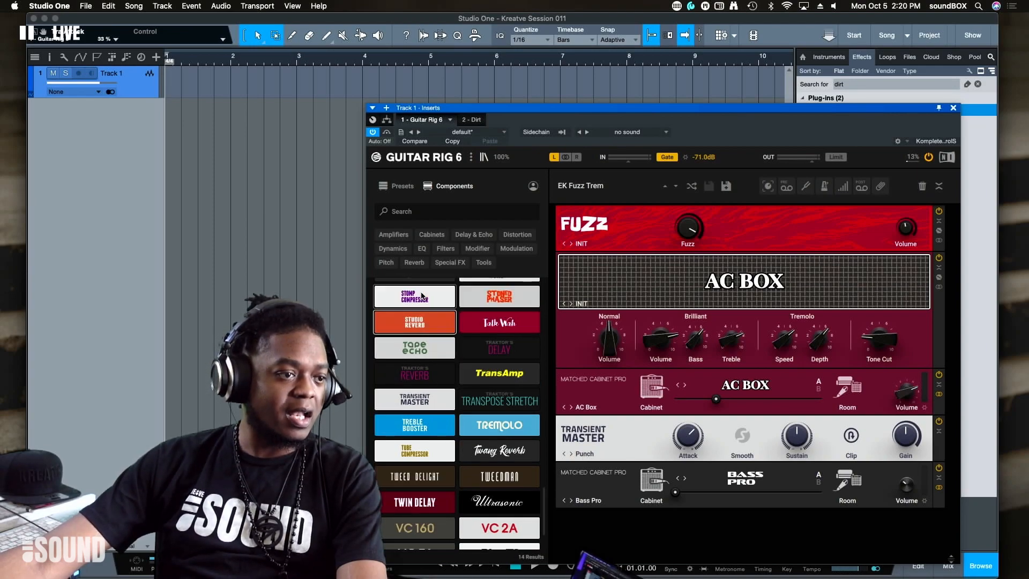
double_click(424, 324)
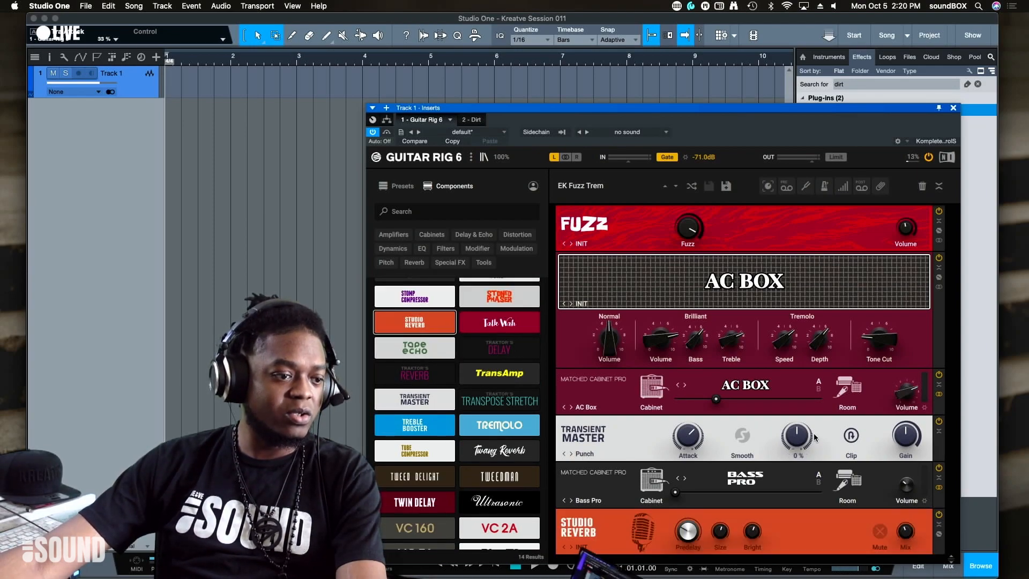
Step: Look through the component library, add the High White amplifier to the end of the rack and select it
left_click(507, 325)
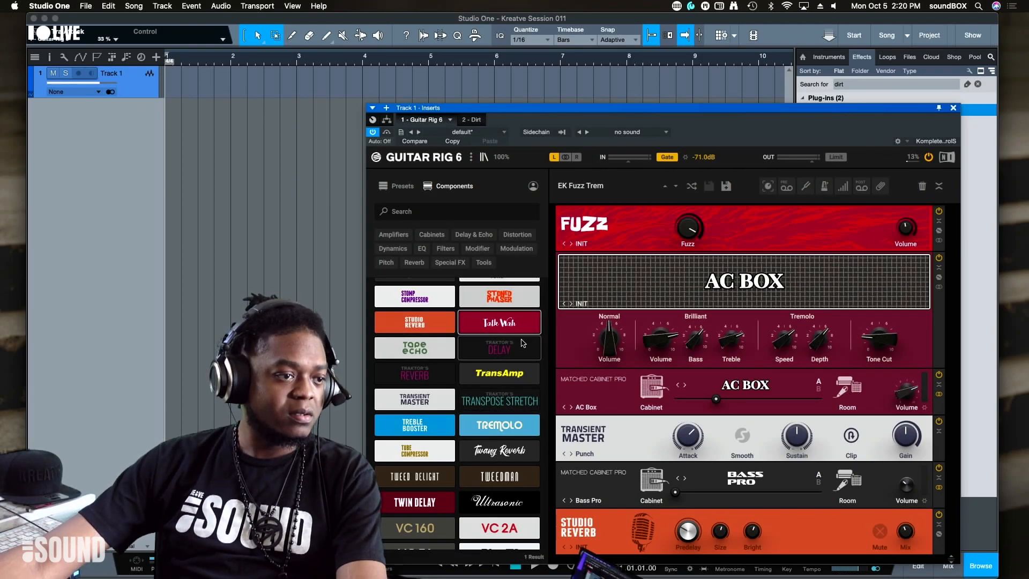
scroll(517, 317, "up", 10)
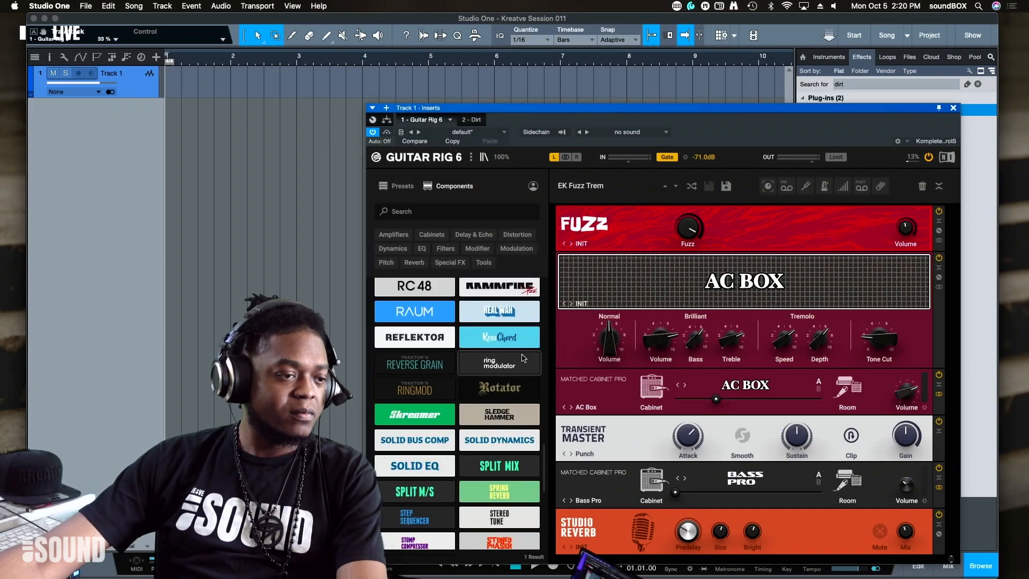
scroll(531, 358, "up", 10)
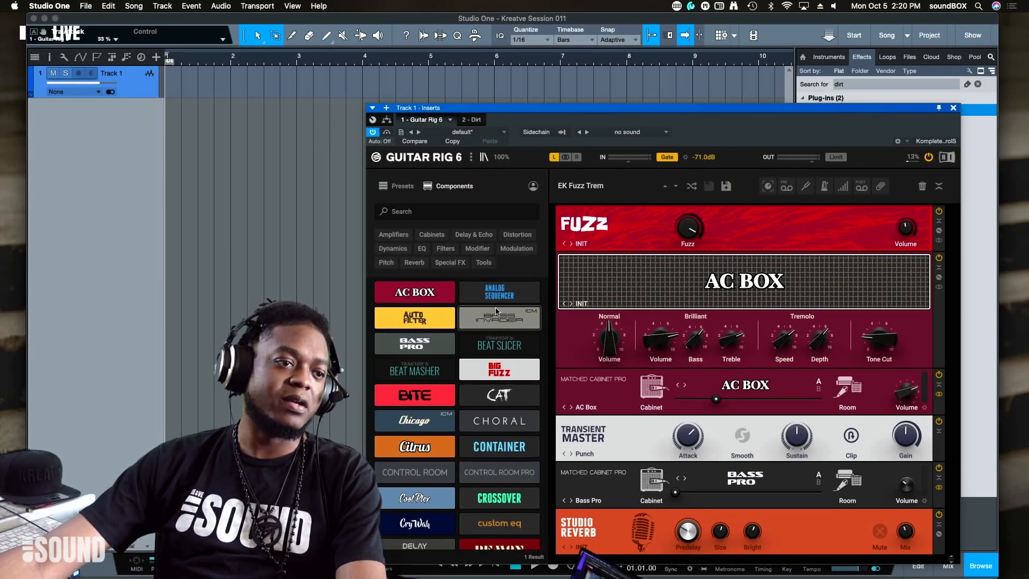
scroll(524, 337, "down", 12)
scroll(522, 333, "down", 6)
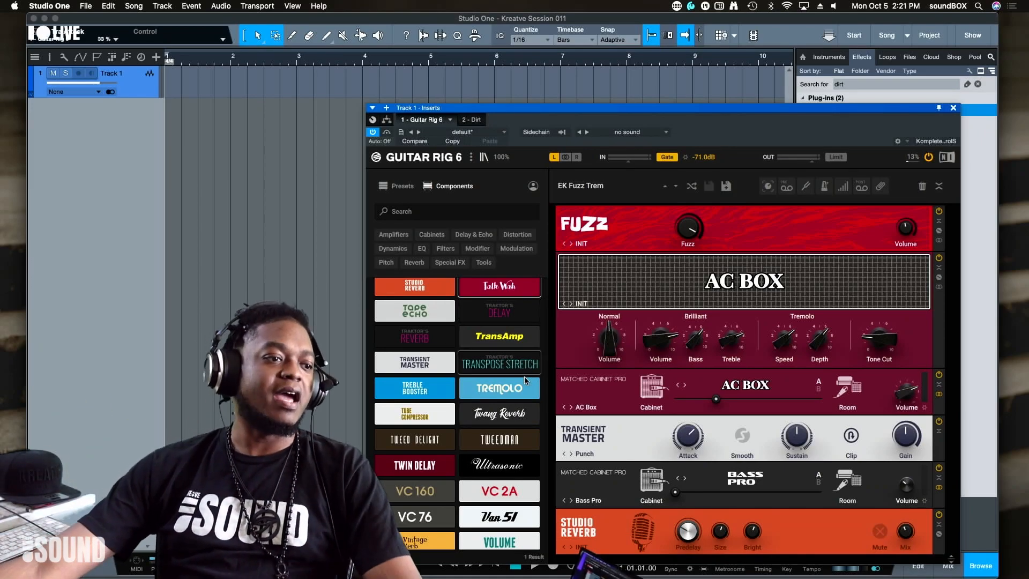
scroll(511, 348, "up", 5)
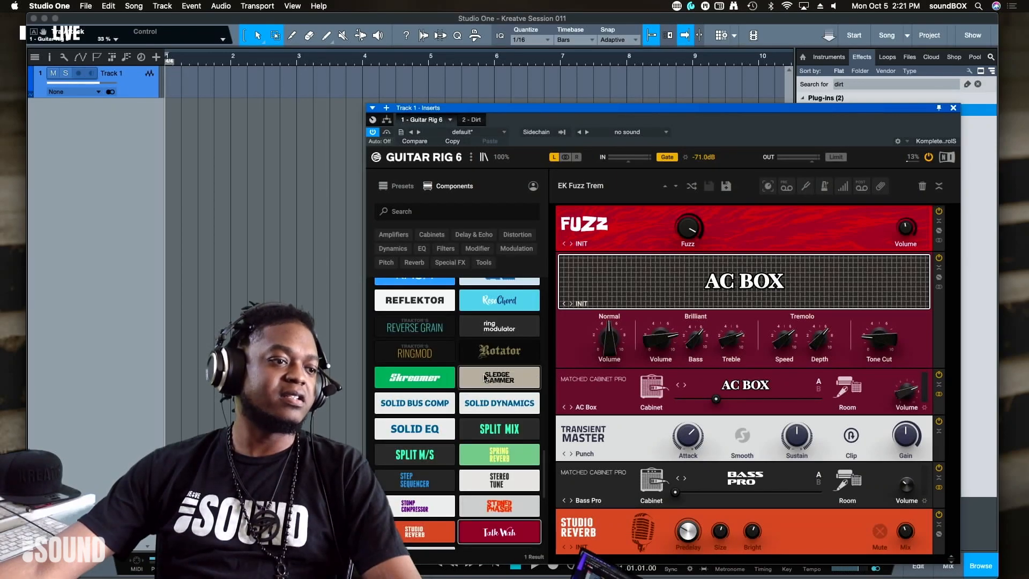
scroll(485, 379, "up", 5)
scroll(484, 379, "up", 3)
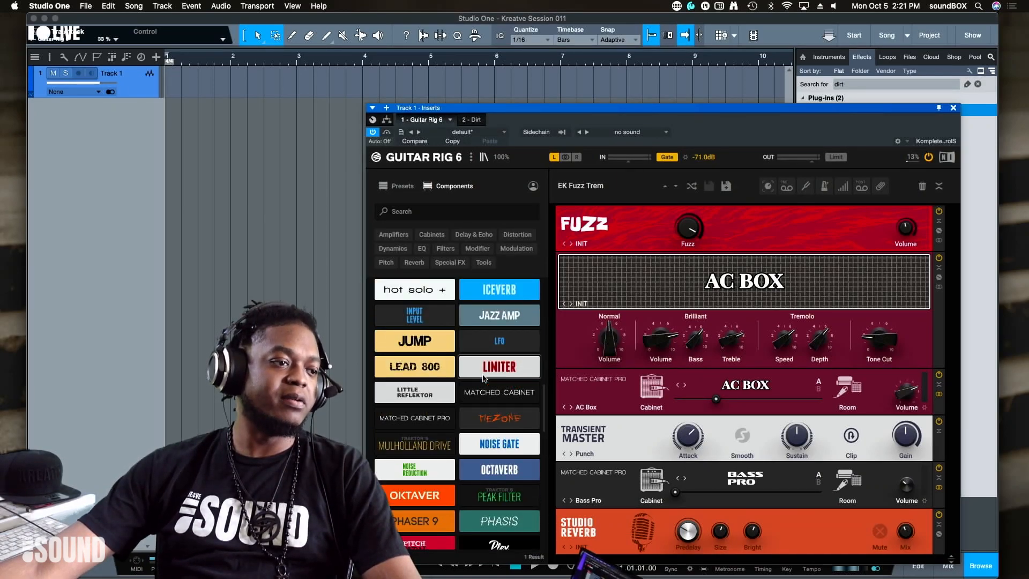
scroll(484, 378, "up", 2)
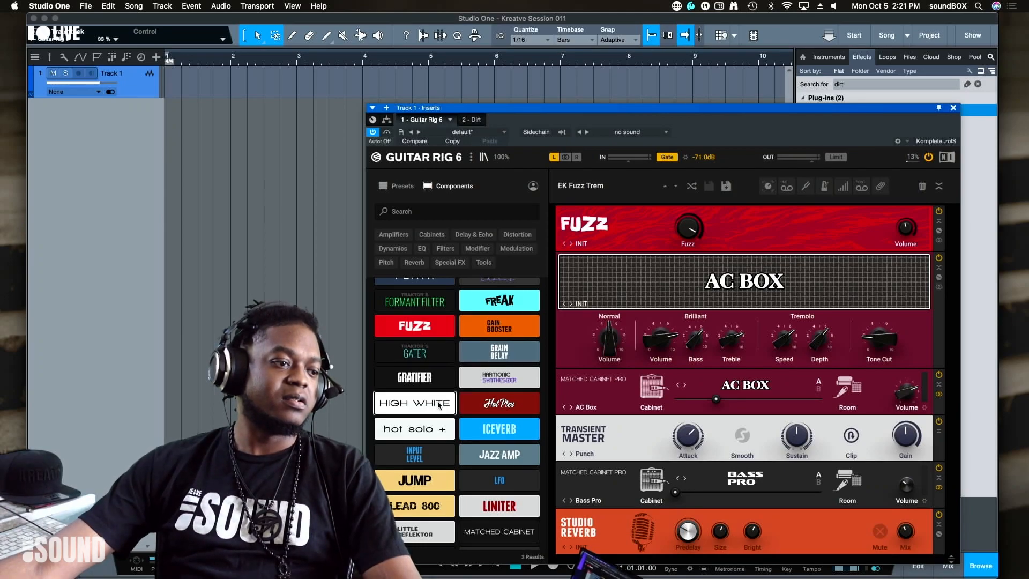
left_click_drag(438, 406, 643, 369)
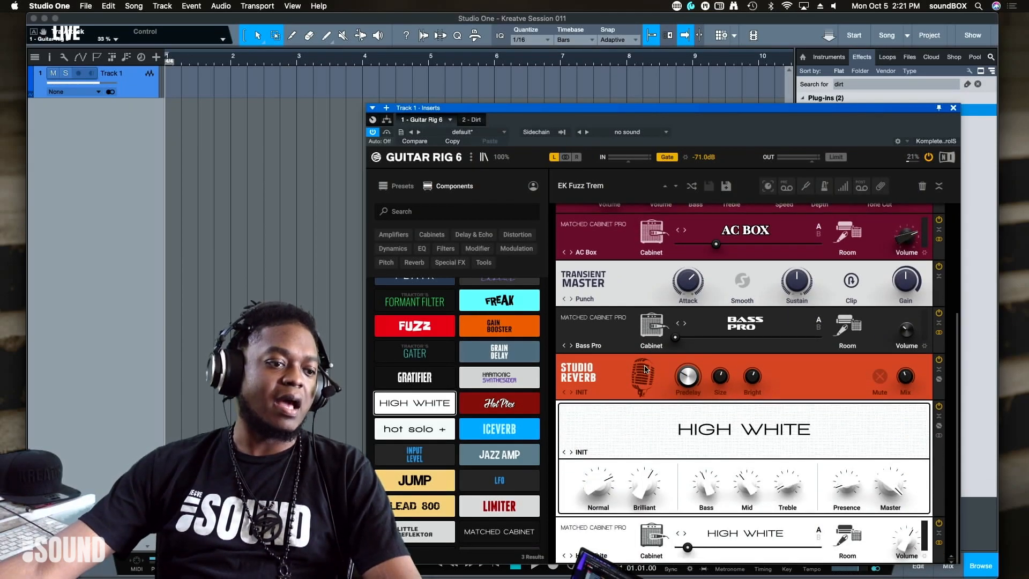
left_click(850, 425)
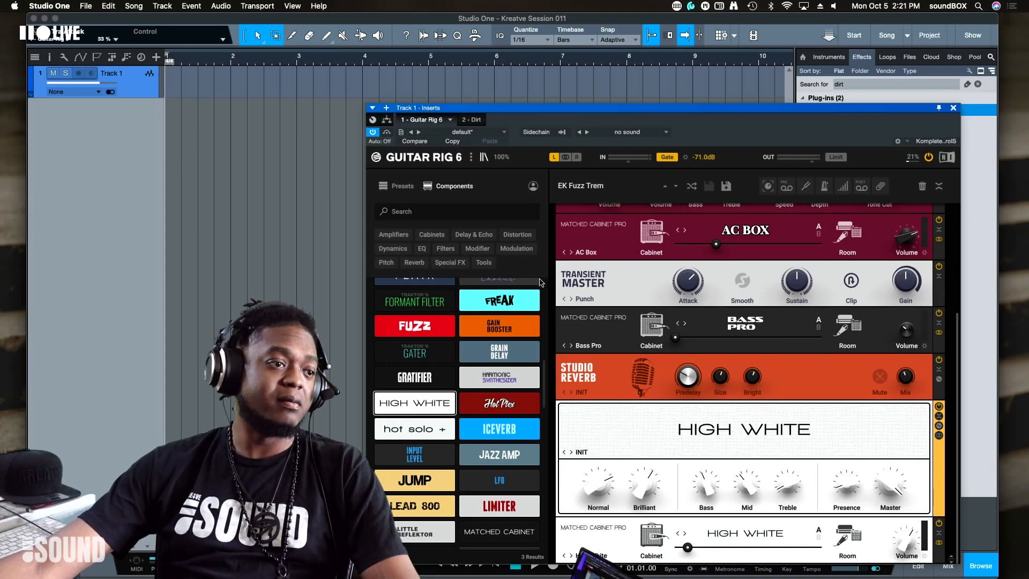
Step: Switch Guitar Rig's browser to presets and expand the Amplifiers filter
left_click(401, 191)
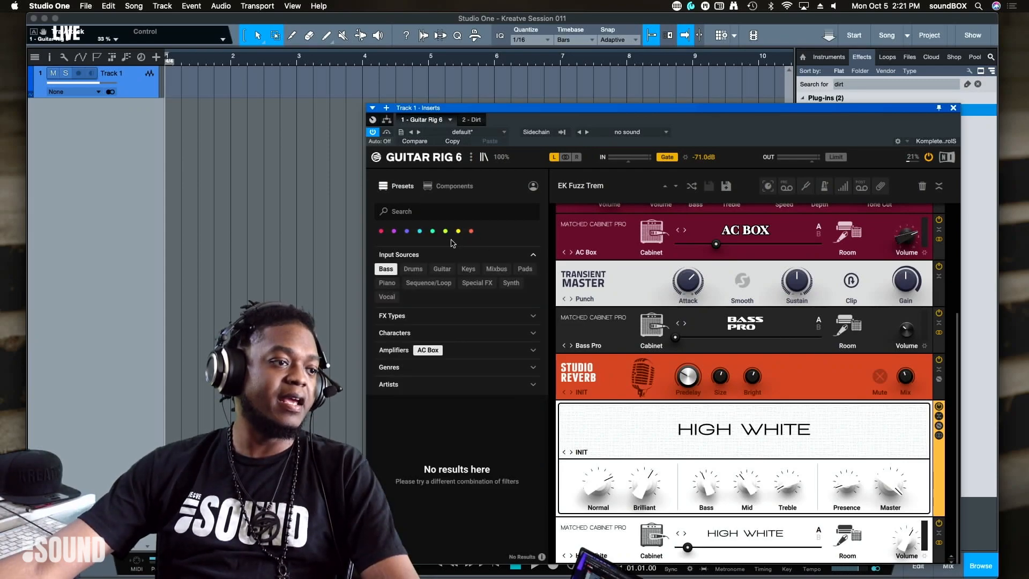
left_click(394, 350)
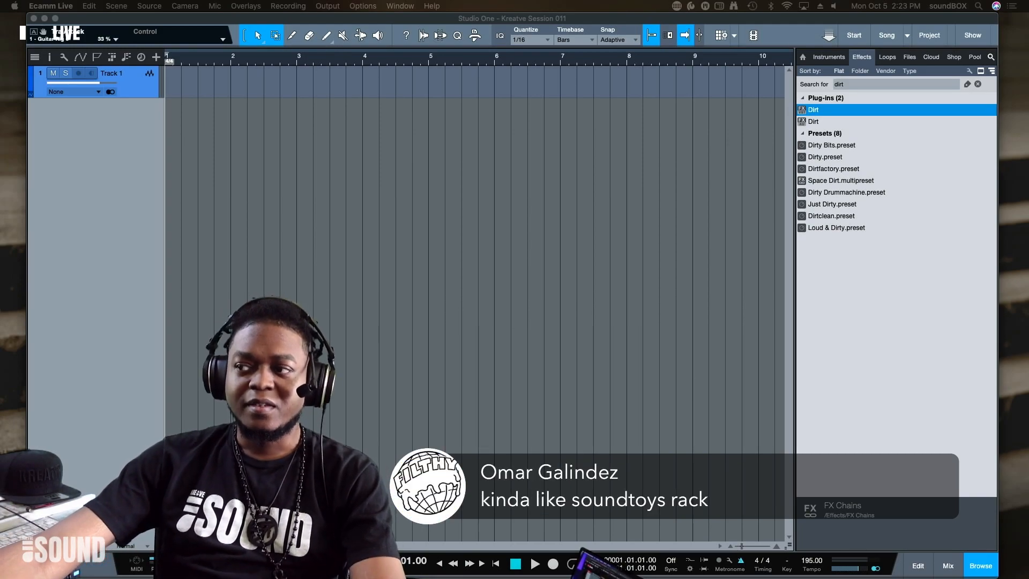
Step: Bring Studio One back to the front, reposition the Guitar Rig 6 window and close it
left_click(512, 161)
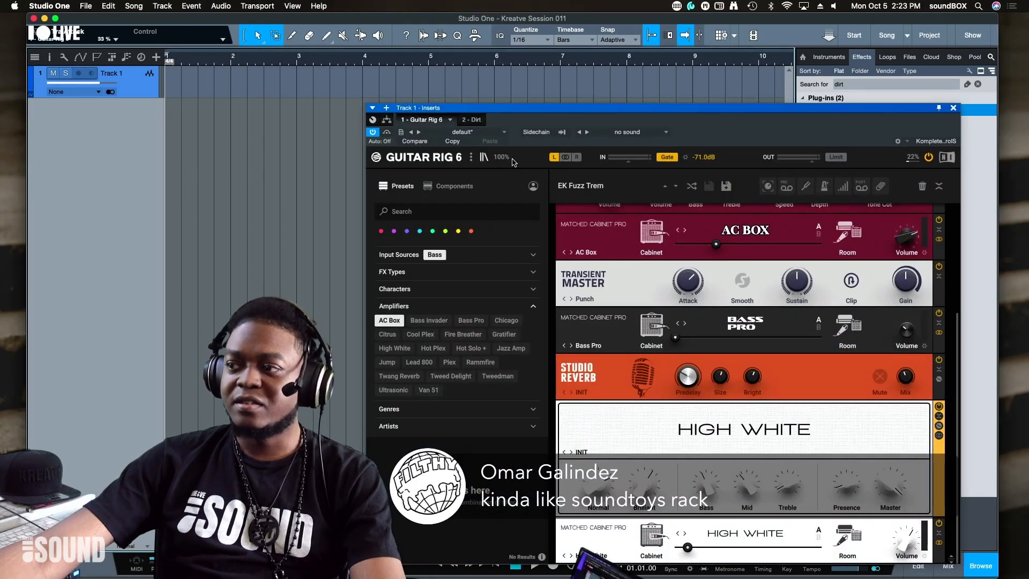
left_click_drag(586, 108, 557, 39)
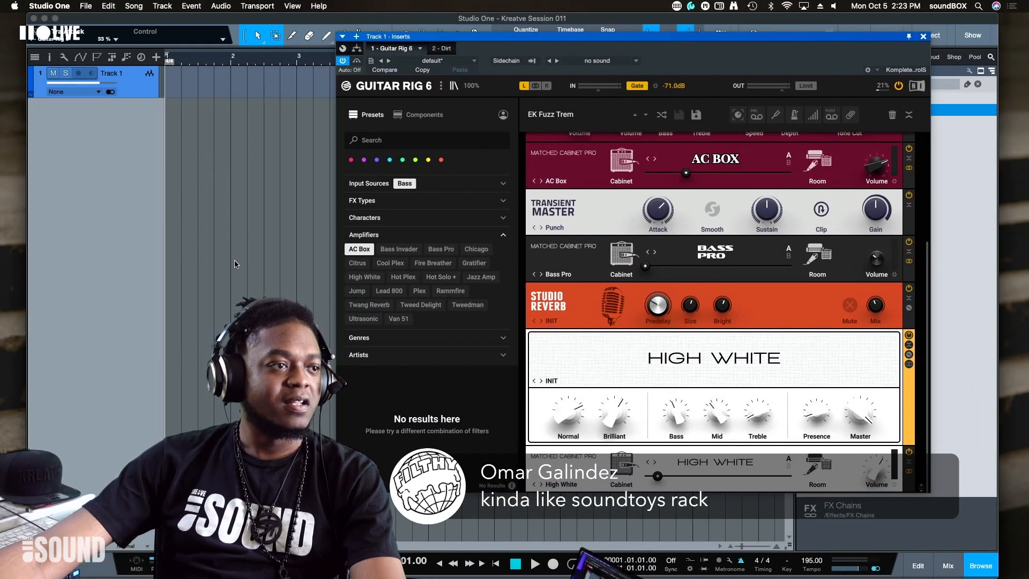
left_click_drag(408, 38, 388, 73)
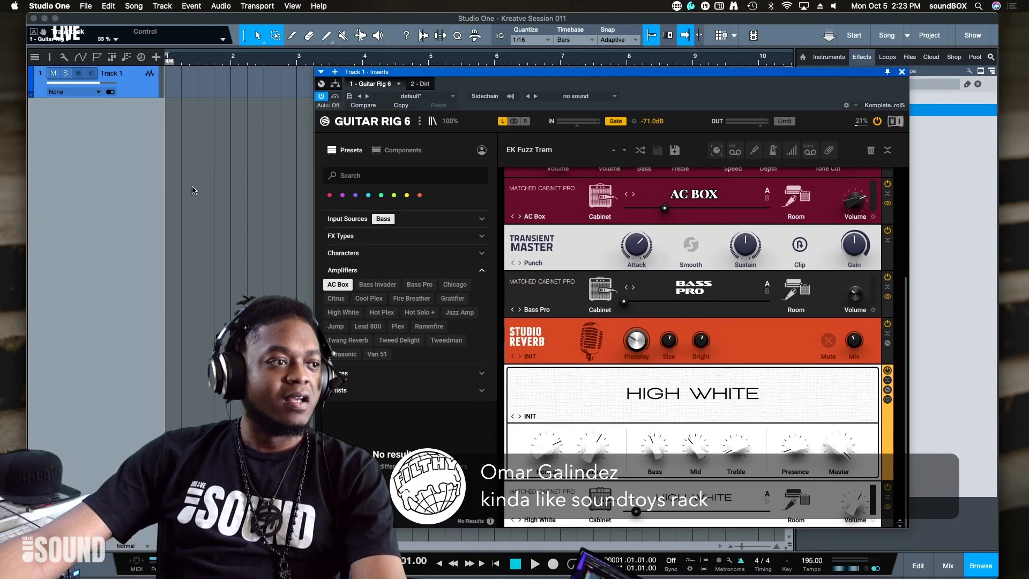
left_click(192, 187)
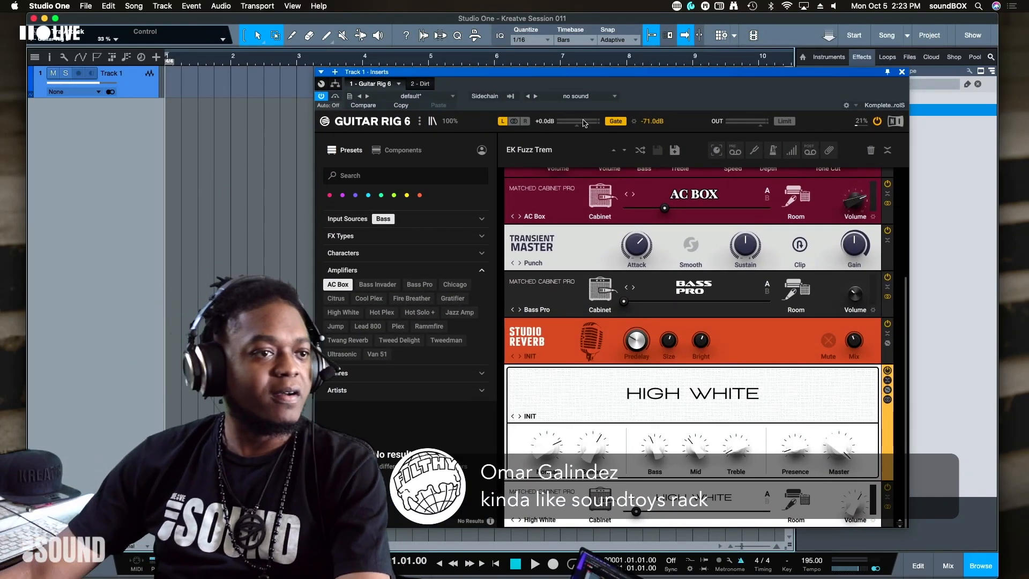
left_click(901, 71)
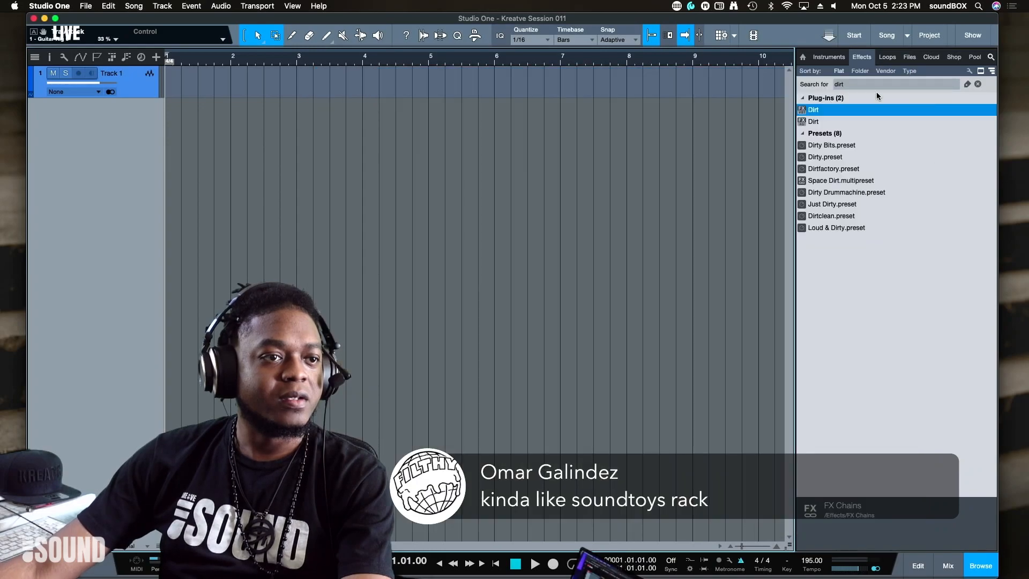
Step: Search the instruments for maschine, add Maschine 2 to the song as a new track and reposition its window
left_click(881, 83)
left_click(828, 57)
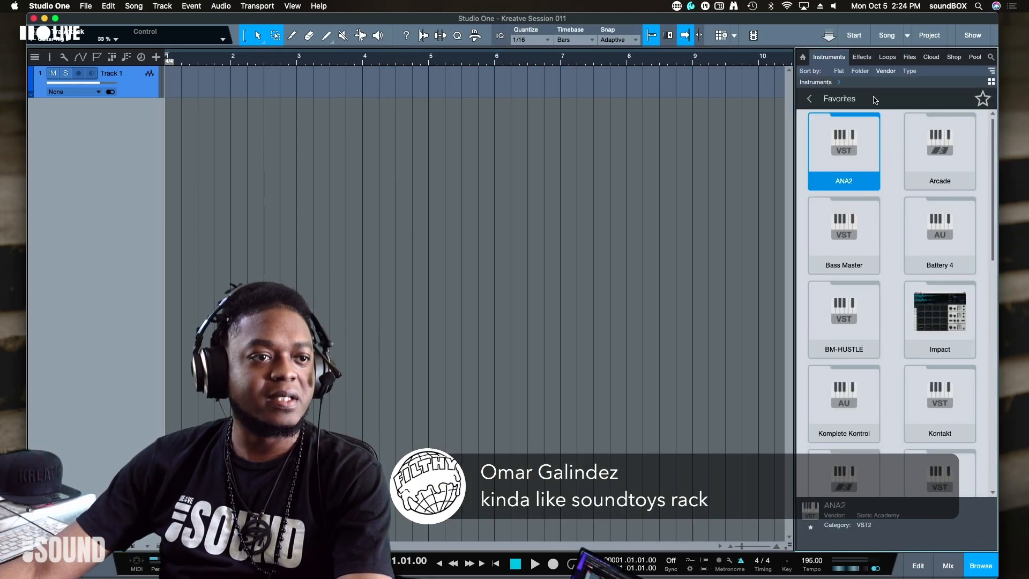
left_click(990, 56)
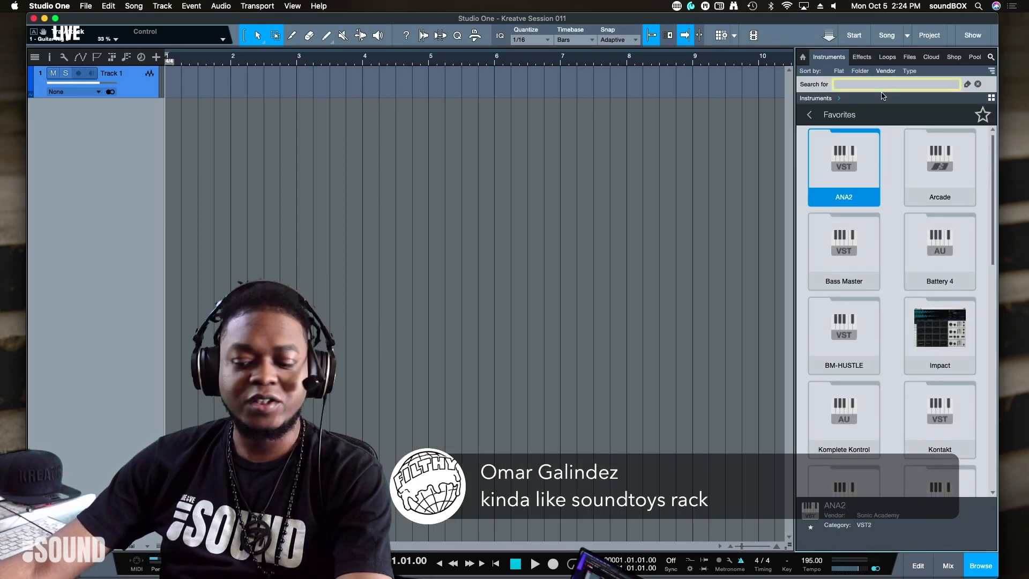
type("maschine")
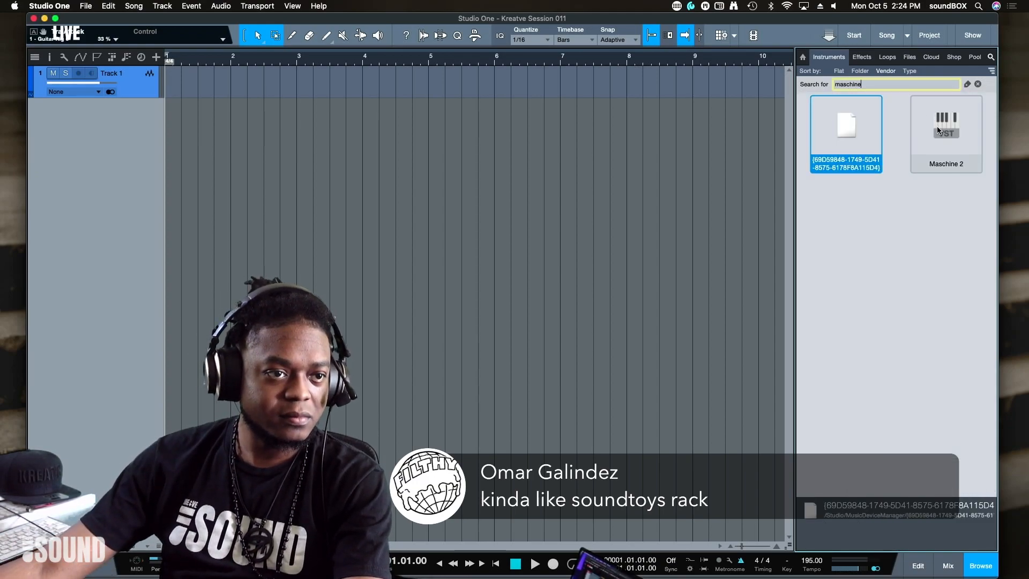
left_click(937, 130)
left_click_drag(940, 131, 630, 170)
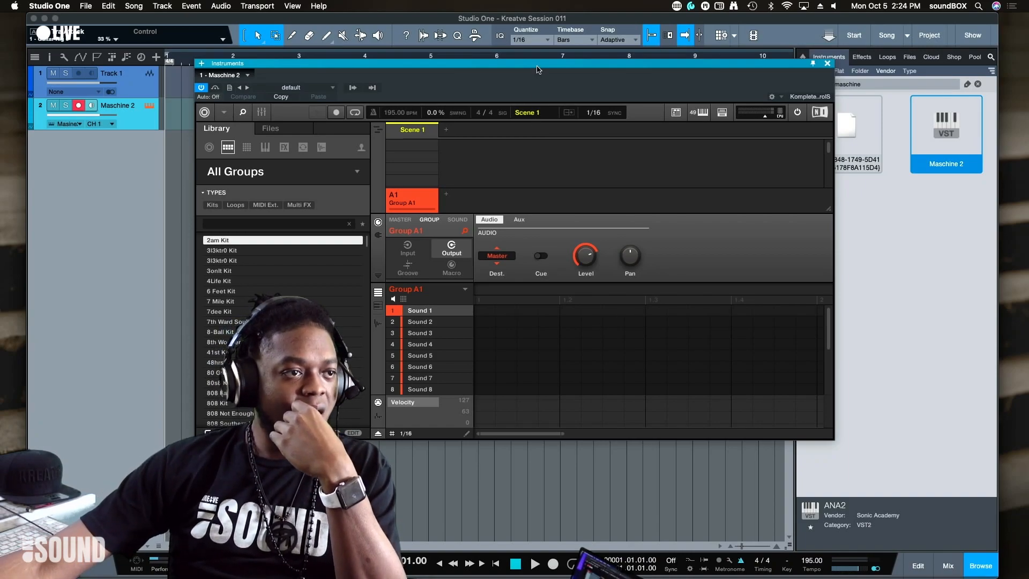
left_click_drag(538, 69, 544, 132)
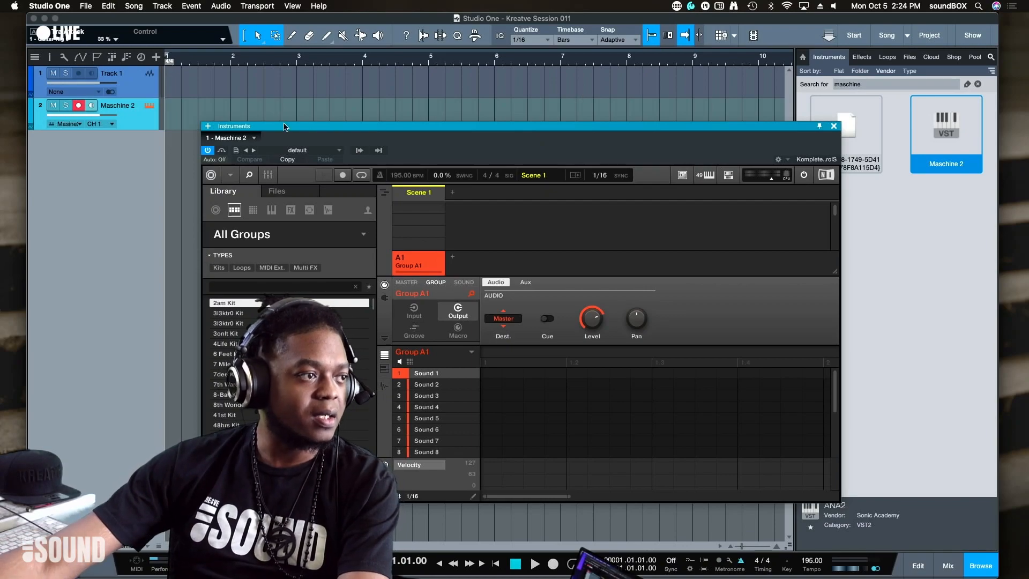
Step: Step down through the All Sounds list in the Maschine 2 library to browse its sounds
left_click(128, 149)
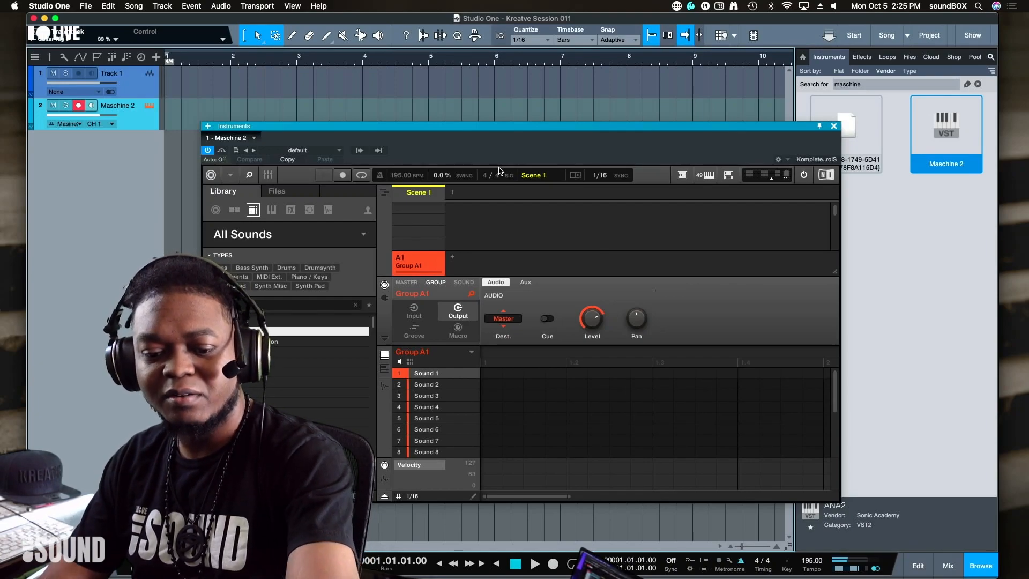
key("Down")
key("Down")
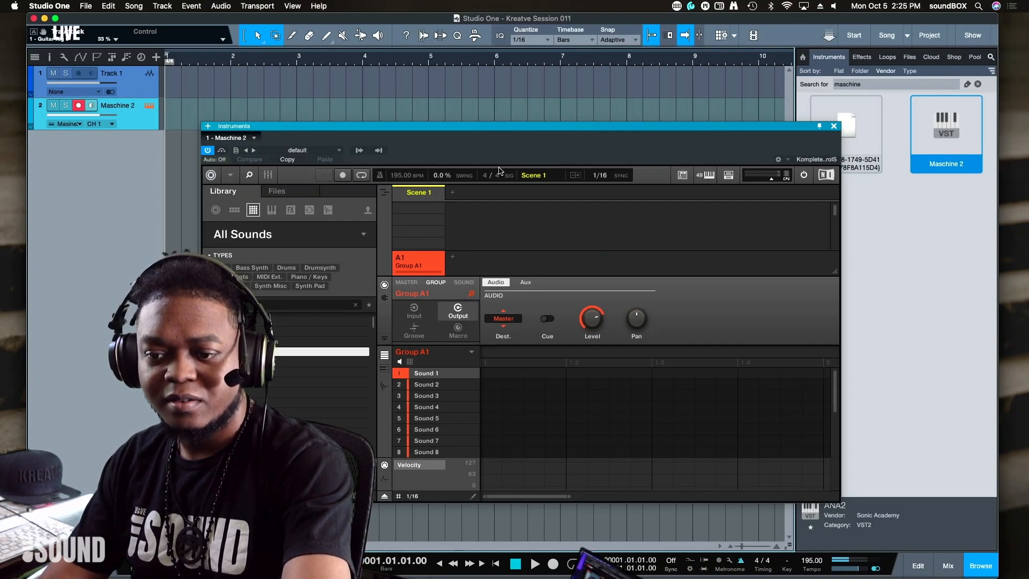
key("Down")
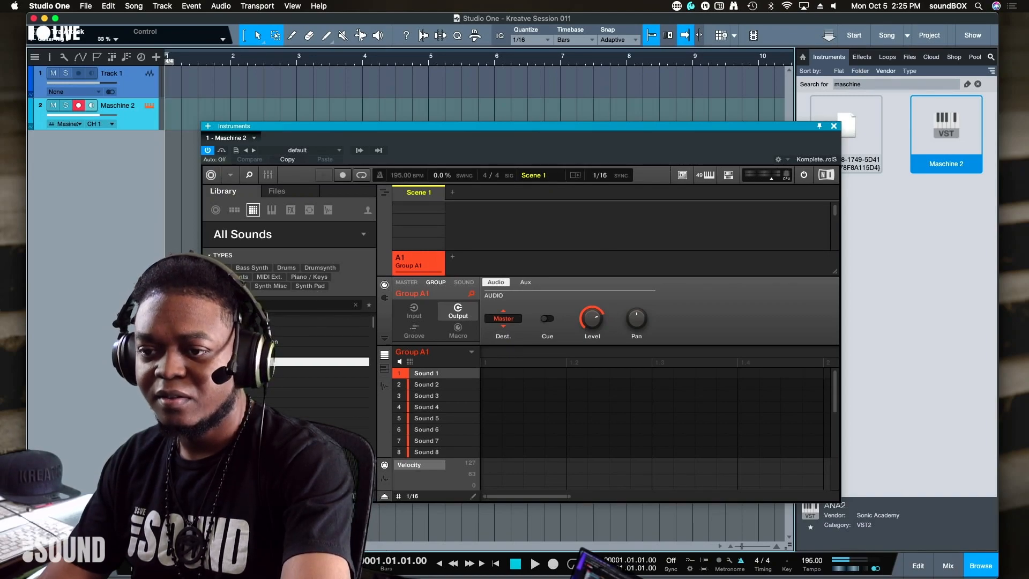
key("Down")
key("Down")
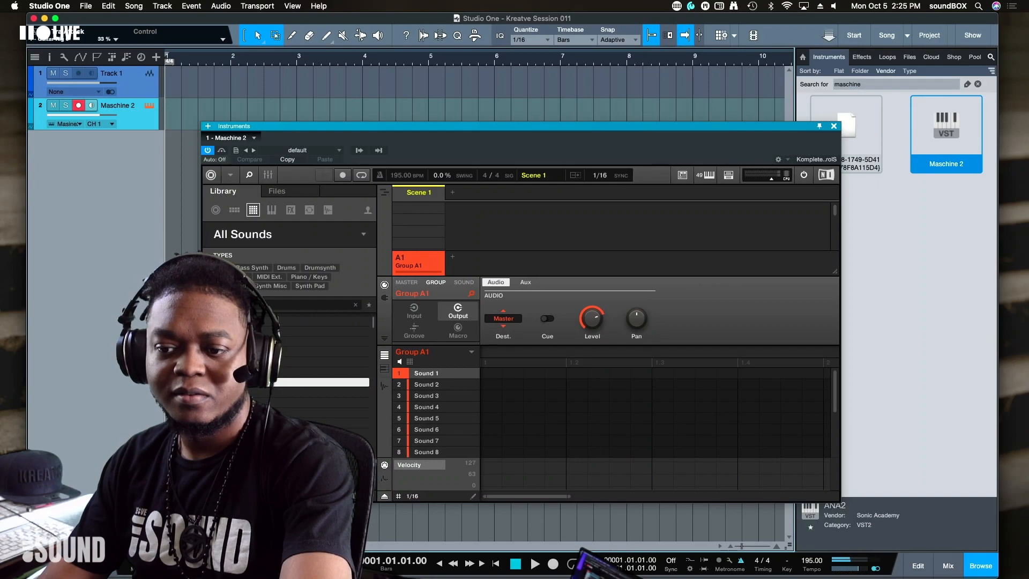
key("Down")
key("Down")
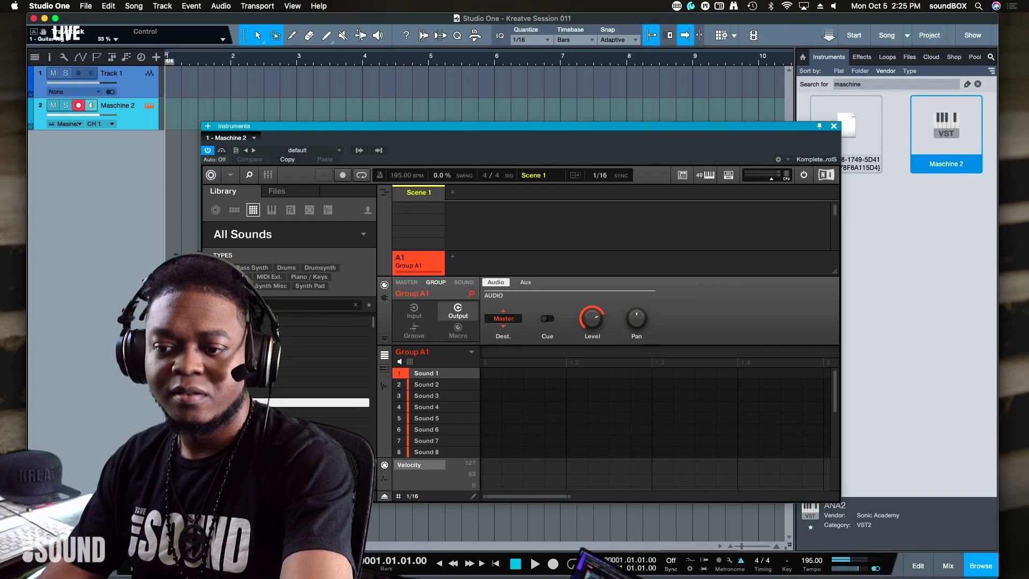
key("Down")
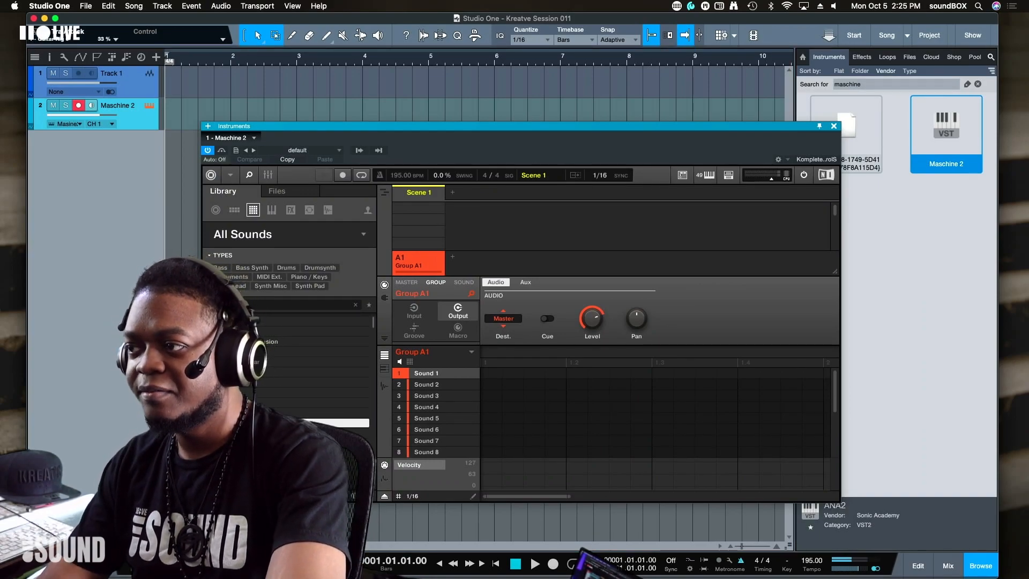
key("Down")
key("Down")
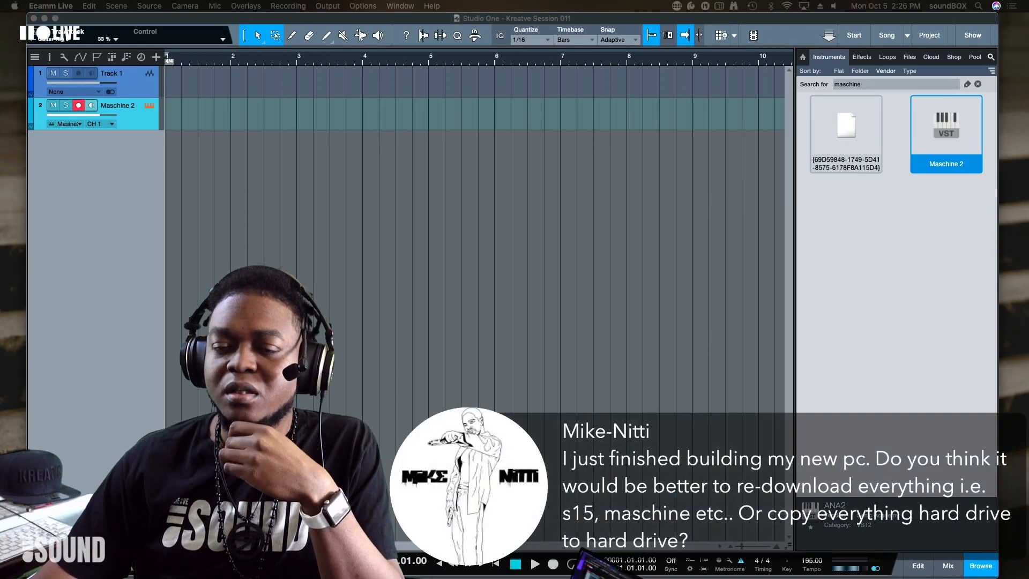
Step: Return to Studio One and move the Maschine 2 window slightly lower over the arrangement
left_click(552, 300)
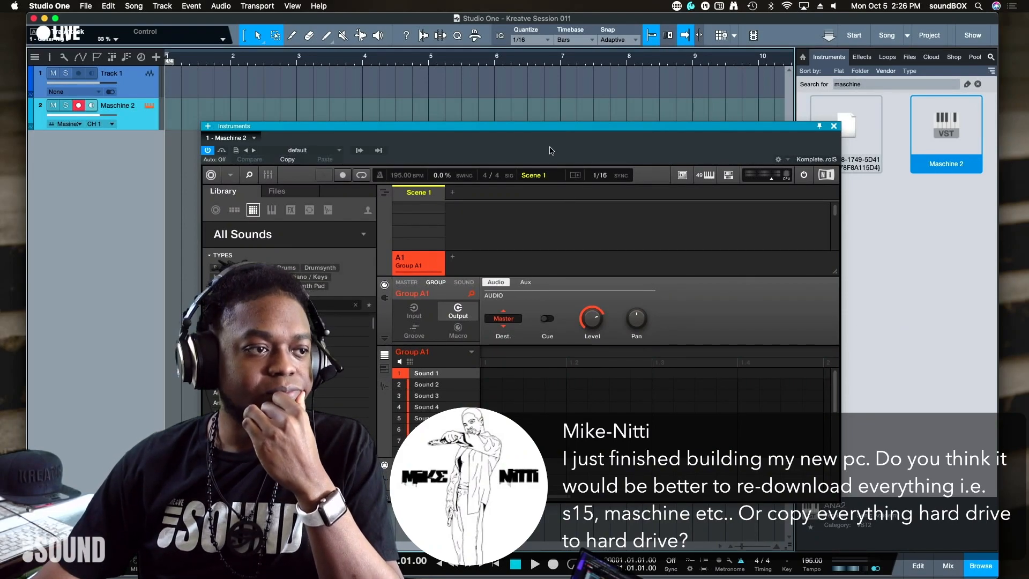
left_click_drag(549, 129, 571, 123)
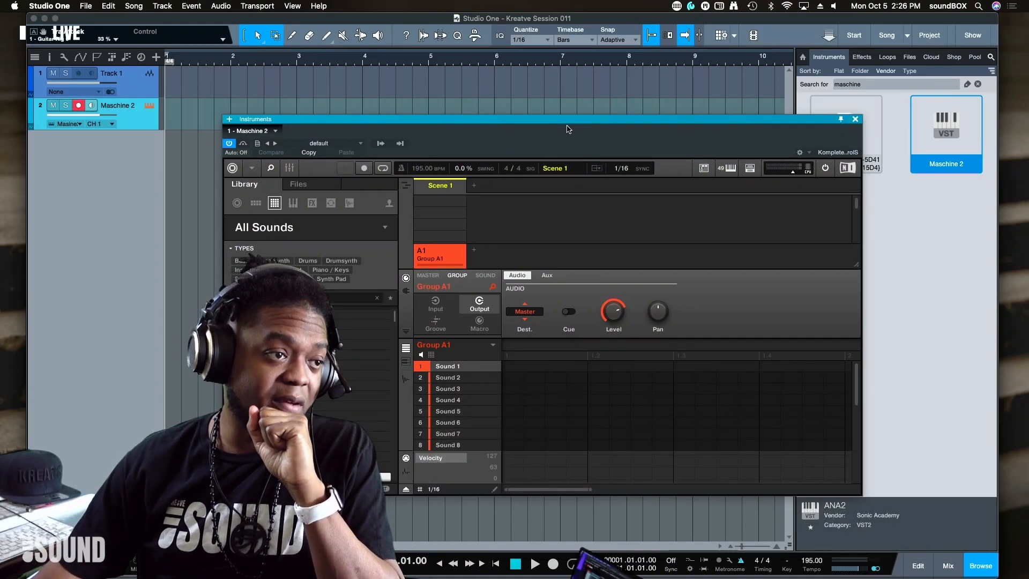
left_click_drag(574, 125, 566, 149)
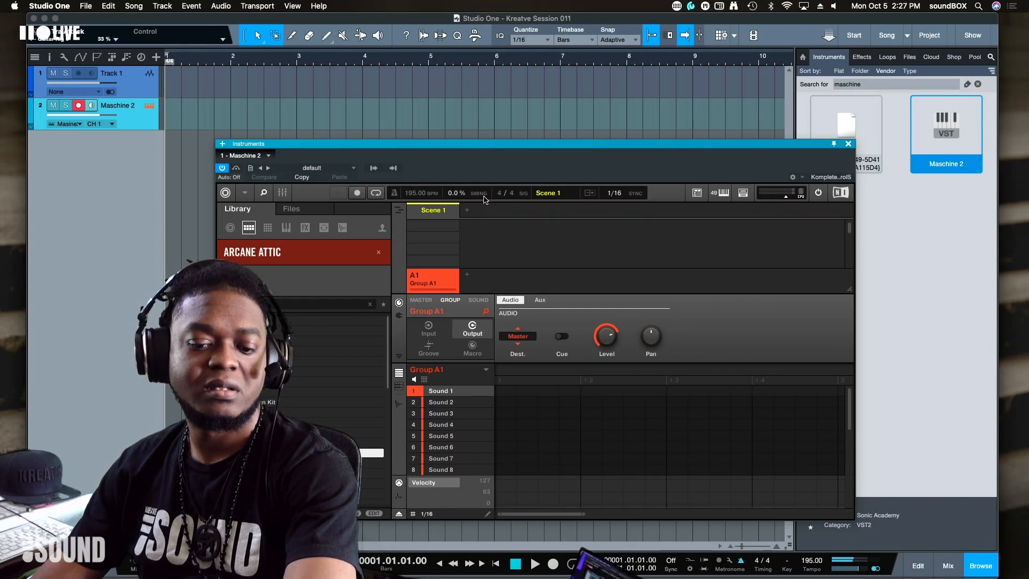
Step: Browse further down the Arcane Attic kits in Maschine 2 and switch to Ecamm Live
key("Down")
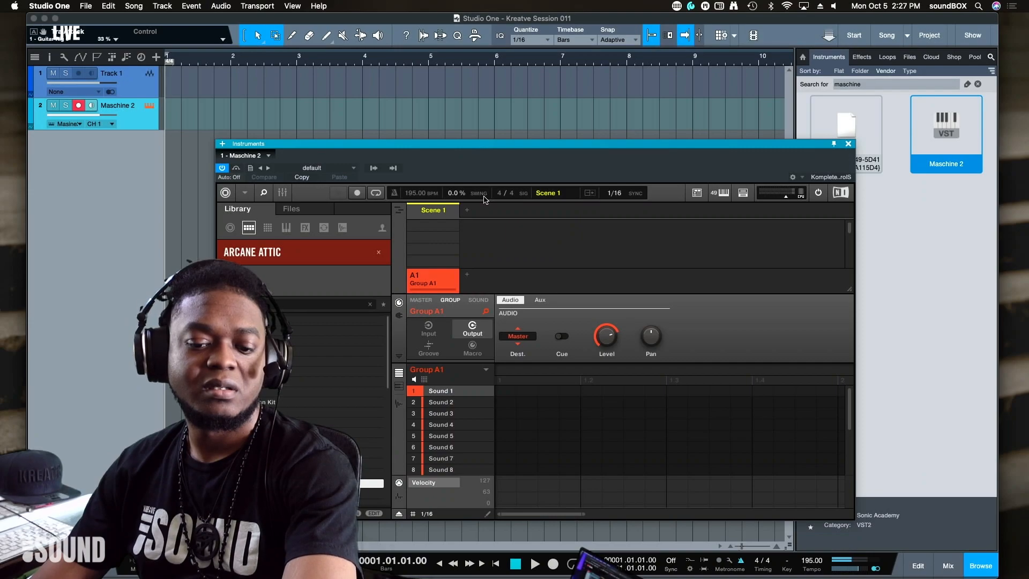
key("Down")
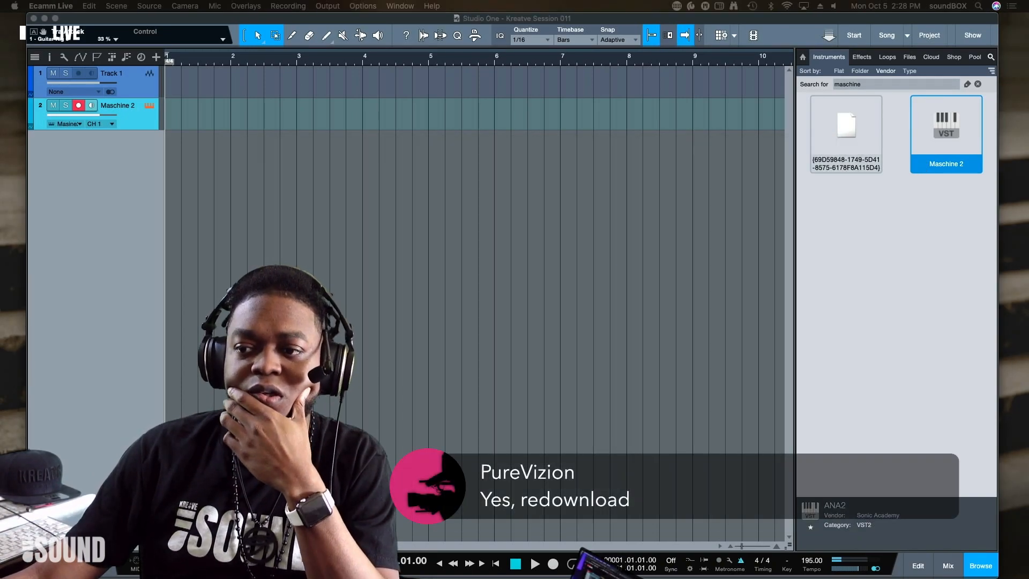
left_click(437, 280)
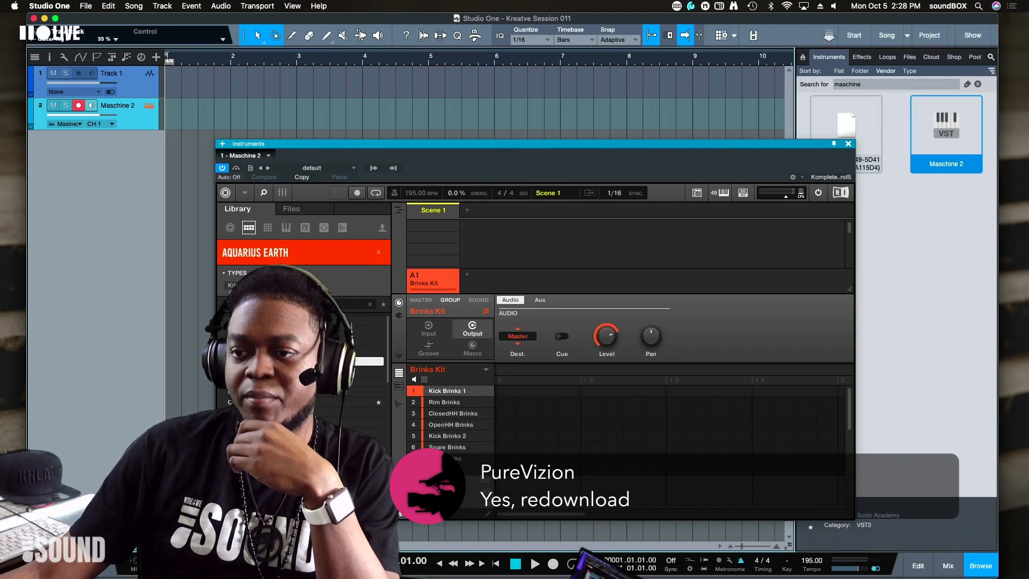
key("super+Tab")
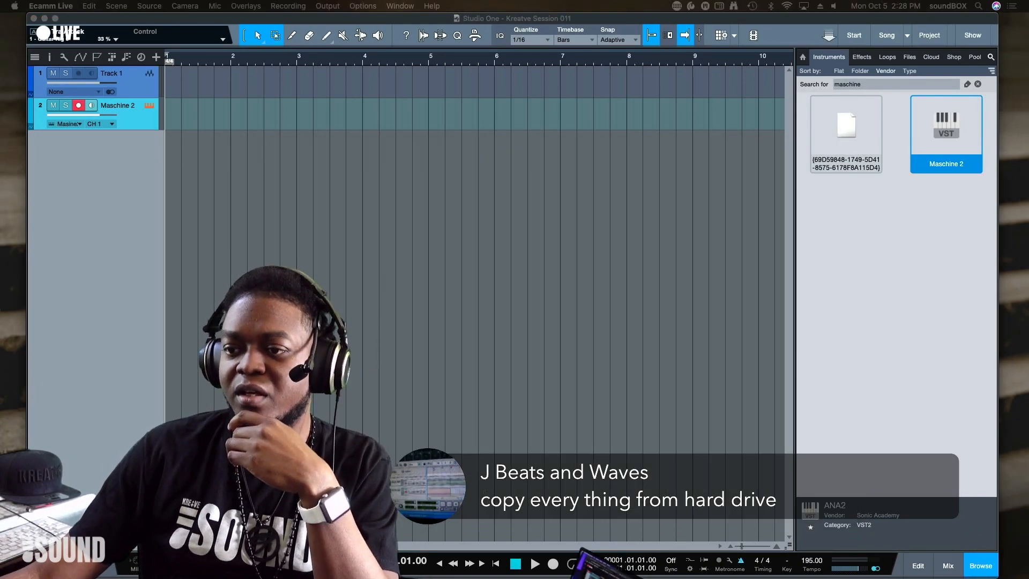
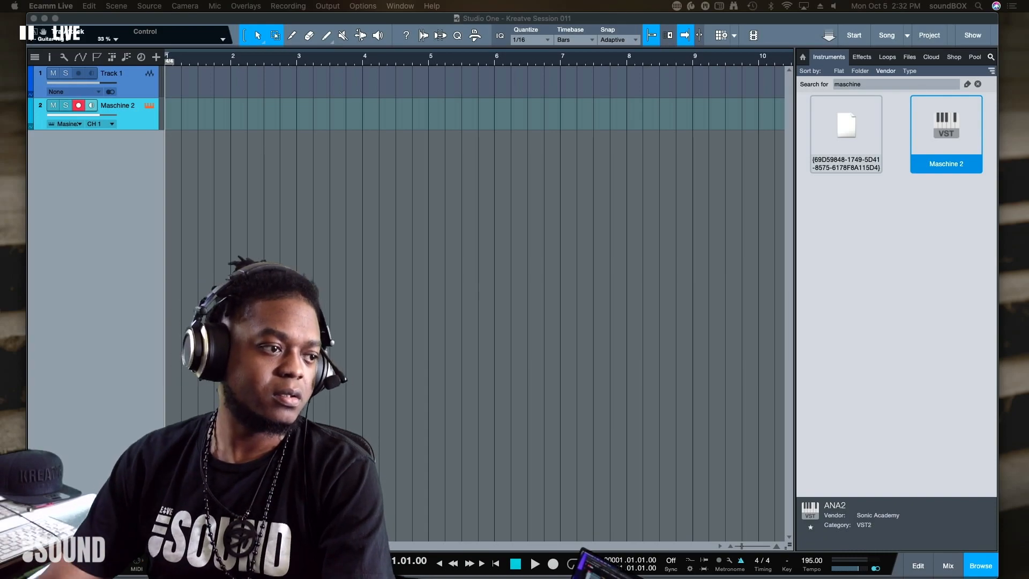
Step: Bring Studio One back to the front, stop playback and set the song tempo to 79 BPM
left_click(638, 285)
key("space")
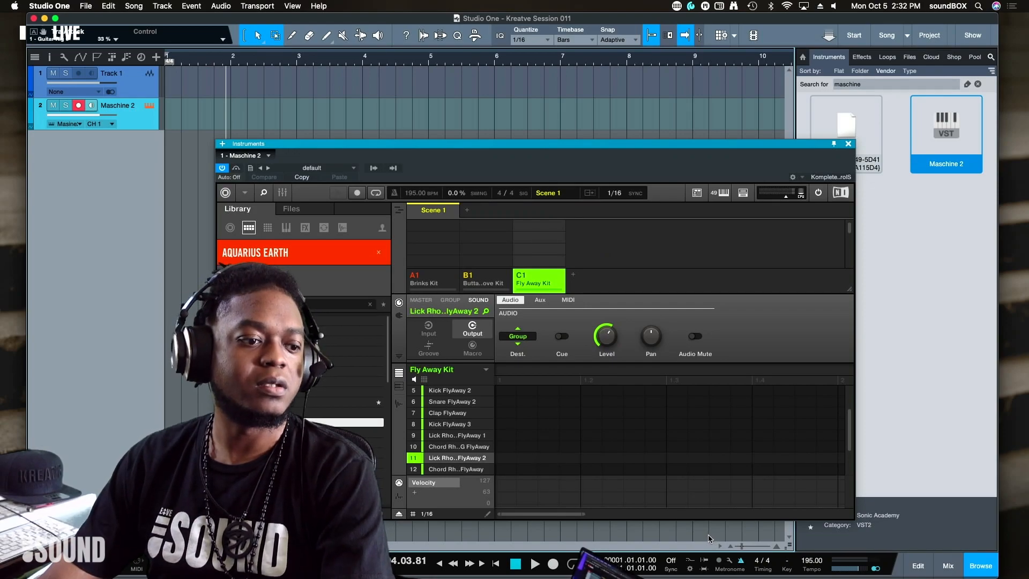
left_click_drag(811, 560, 806, 578)
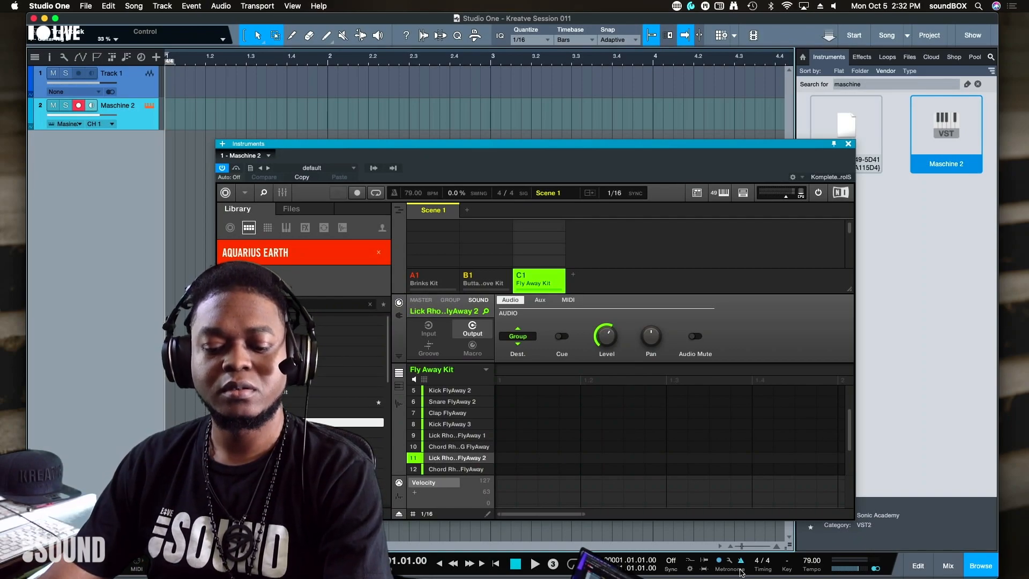
Step: Try to record Fly Away Kit sounds onto the Maschine 2 track and return the playhead to the song start
key("KP_Multiply")
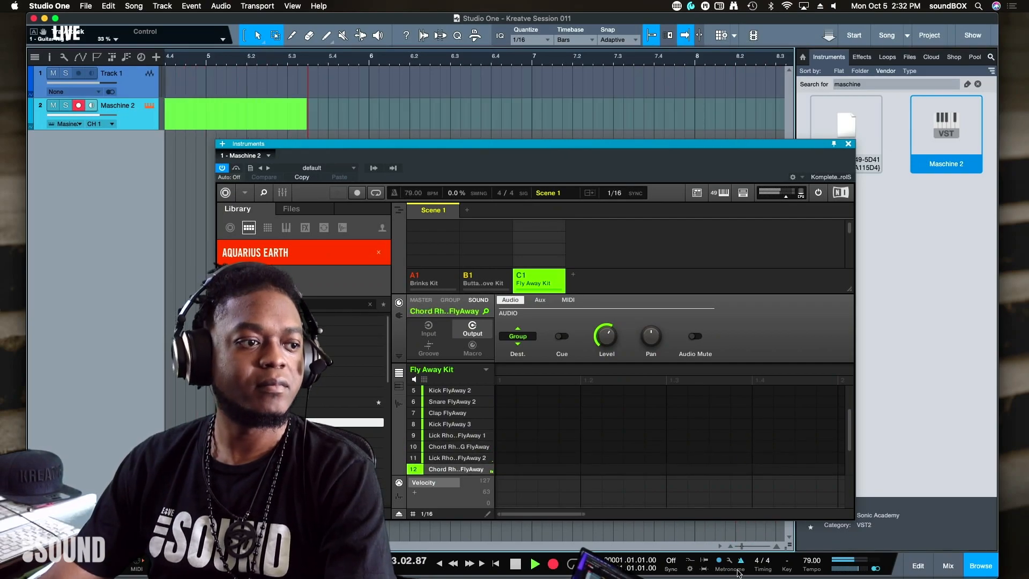
key("space")
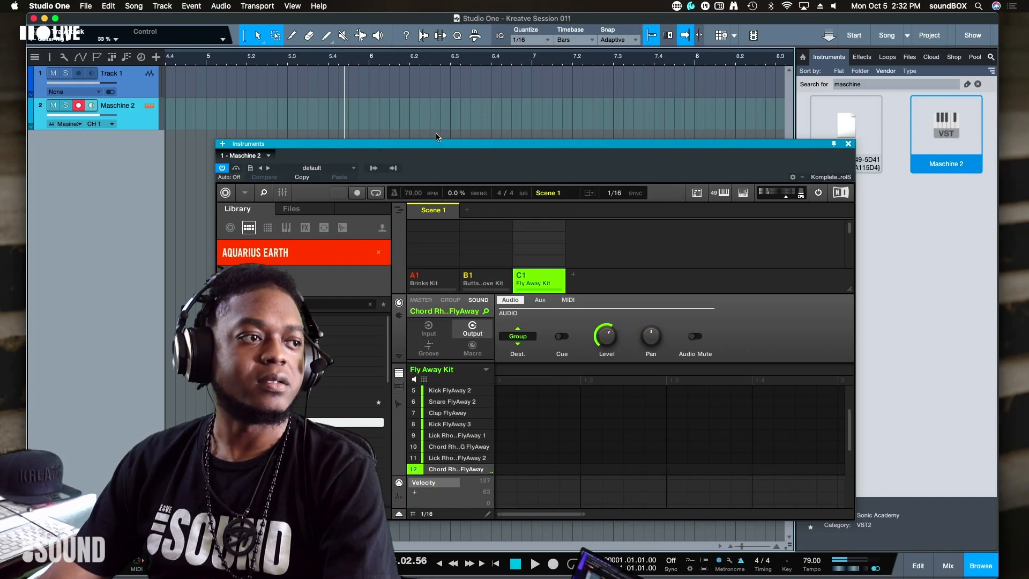
key("Home")
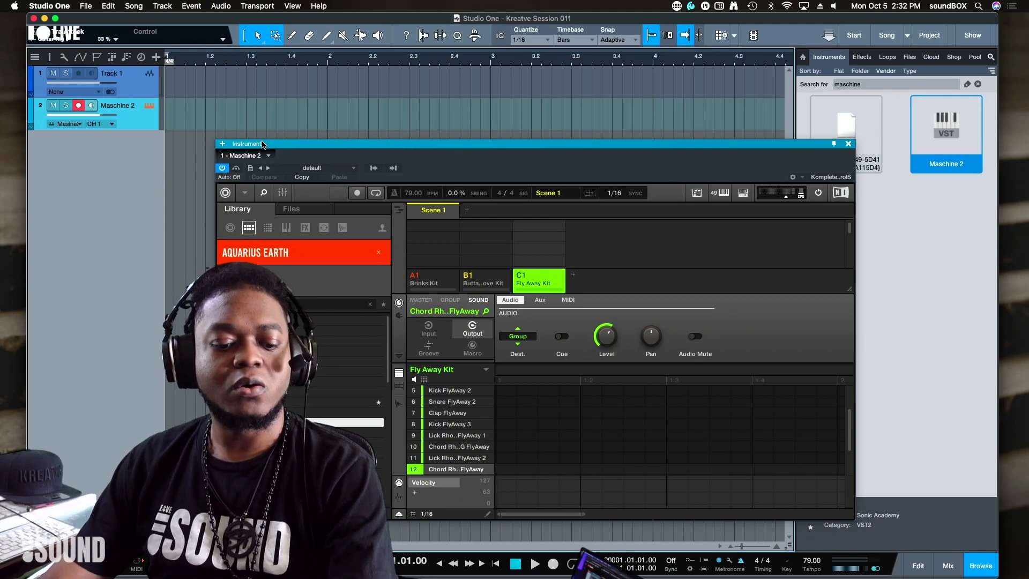
Step: Switch the Maschine 2 arranger to its song timeline during playback, stop the song and go back to bar 1 in the arrangement
key("space")
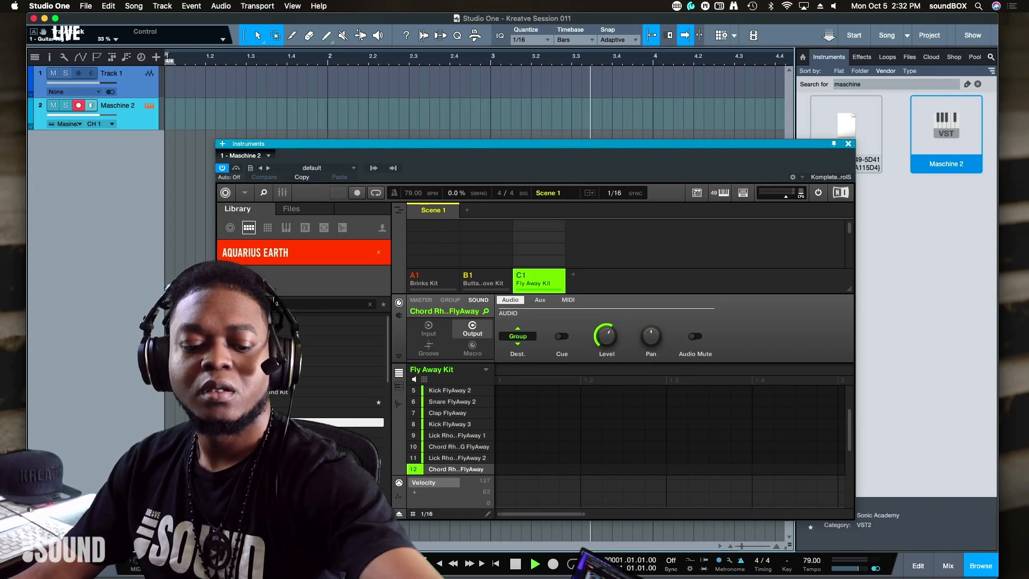
key("Tab")
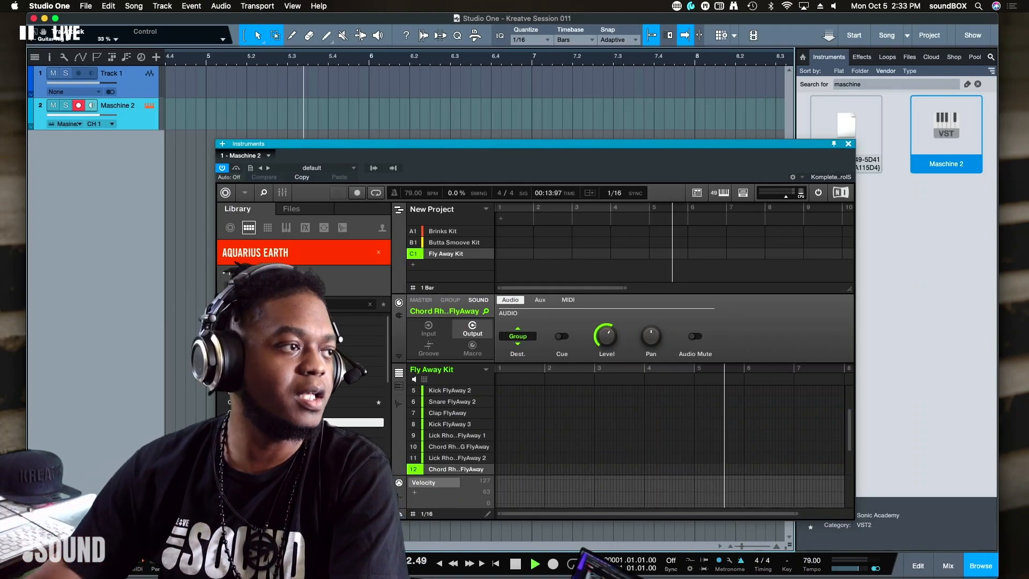
key("space")
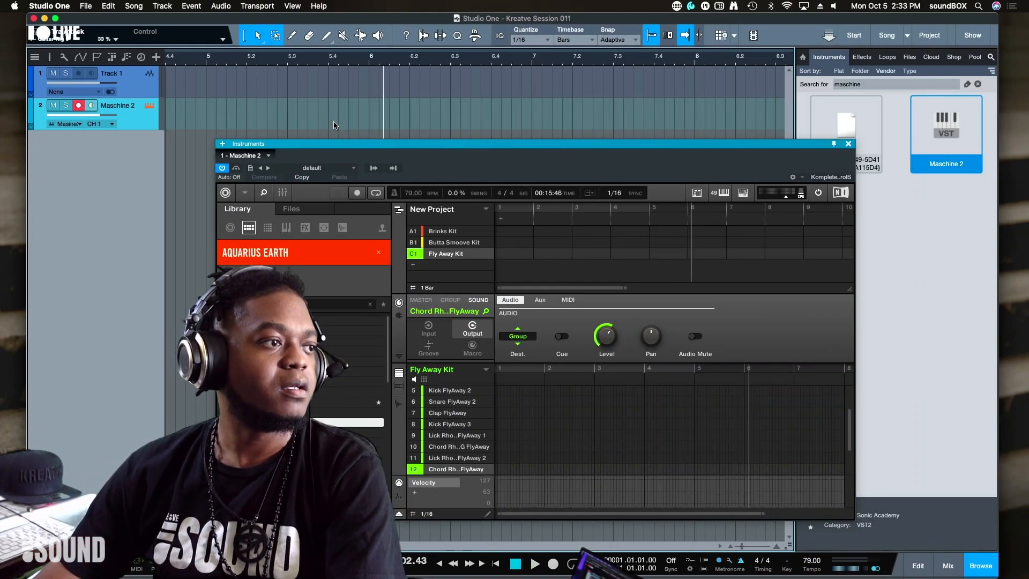
scroll(302, 107, "left", 10)
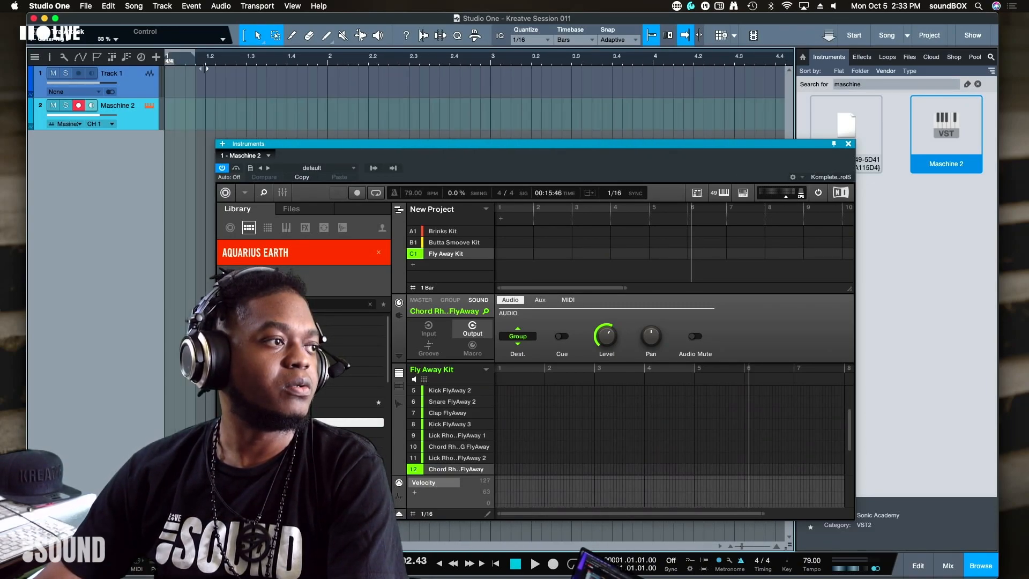
Step: Set the song's loop range from bar 1 to bar 5, end the track recording and return to the start
left_click_drag(204, 68, 778, 132)
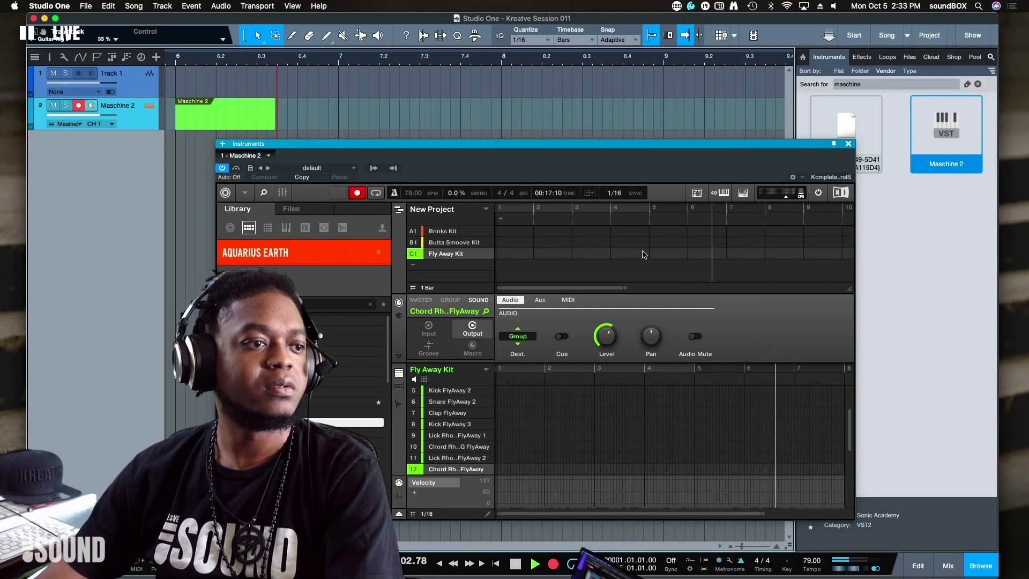
key("KP_Multiply")
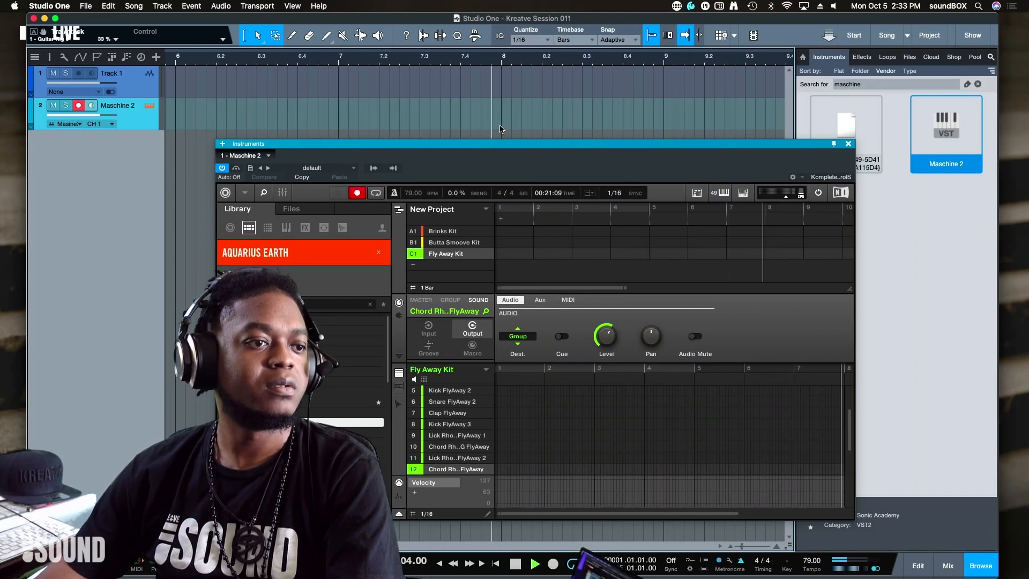
key("space")
key("KP_Decimal")
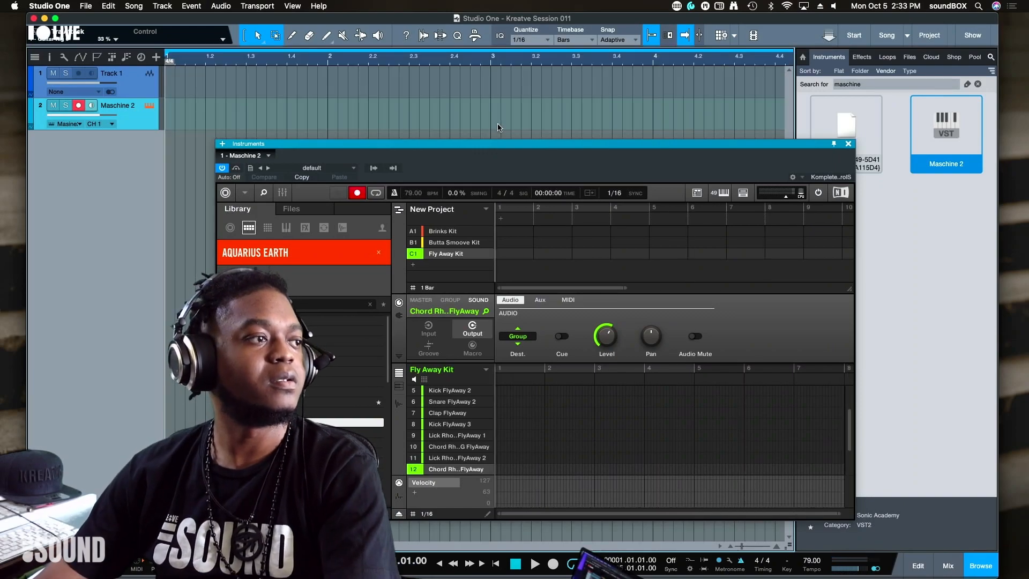
Step: Audition the Fly Away Kit and record its chord and lick sounds as a four-bar clip inside Maschine 2
key("space")
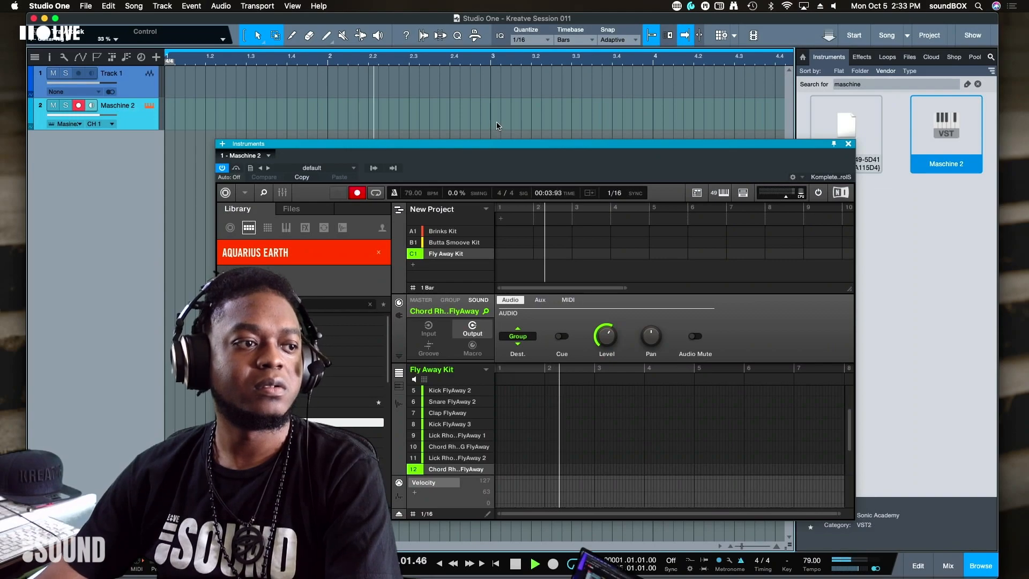
key("space")
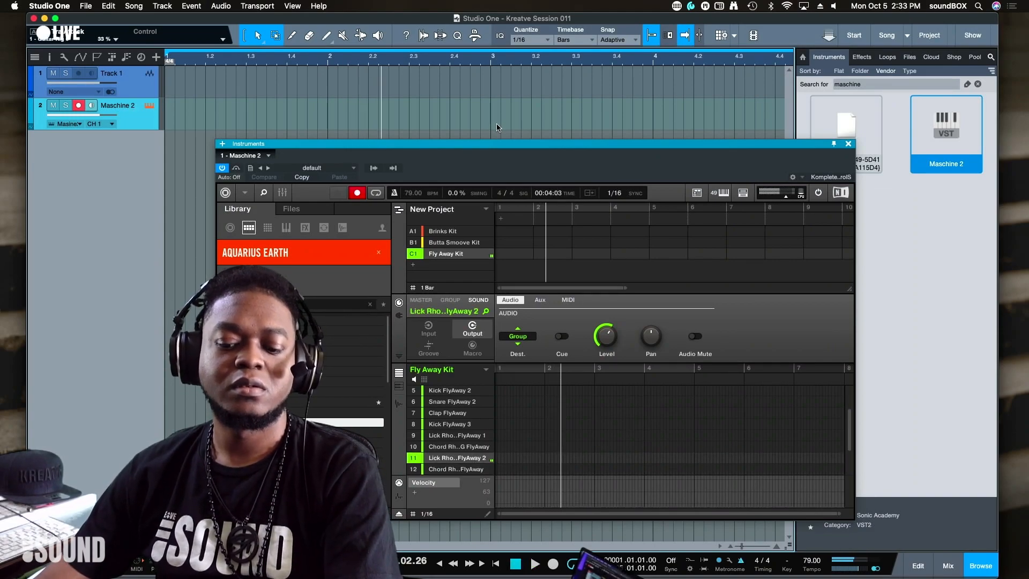
key("space")
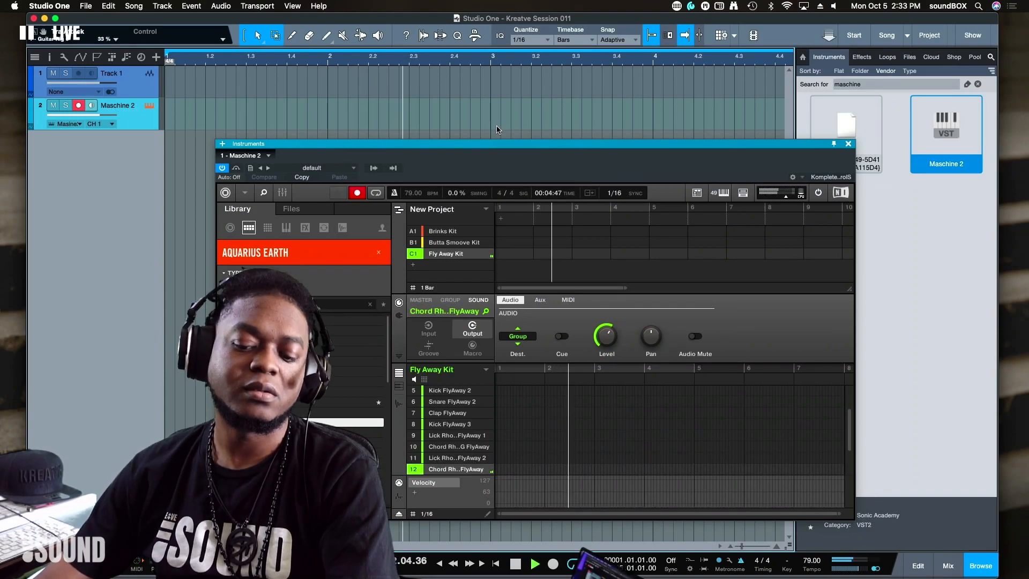
key("space")
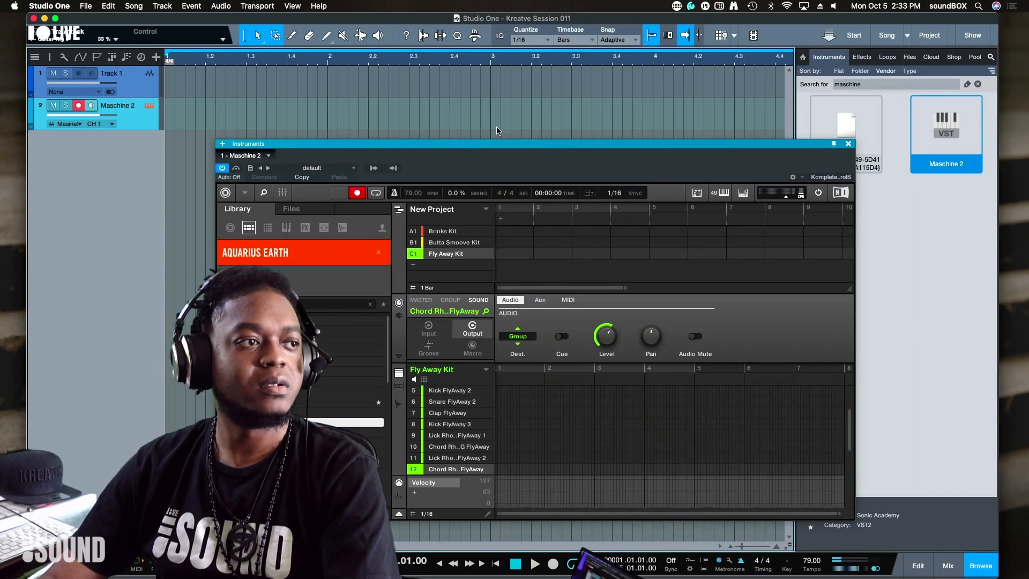
key("space")
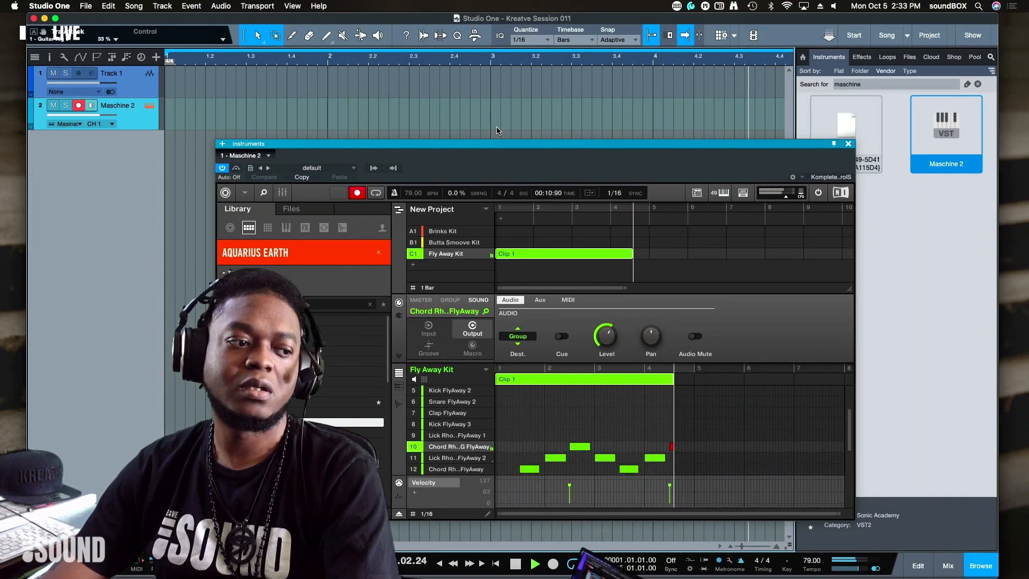
key("space")
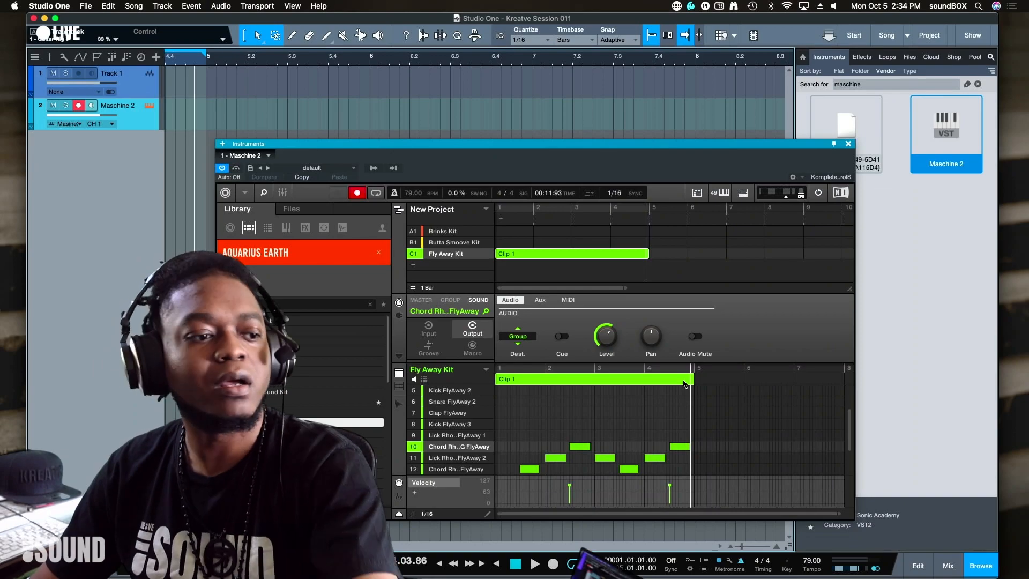
Step: Play back the recorded clip and add a Chord Rh..G FlyAway note at its beginning
key("space")
key("space")
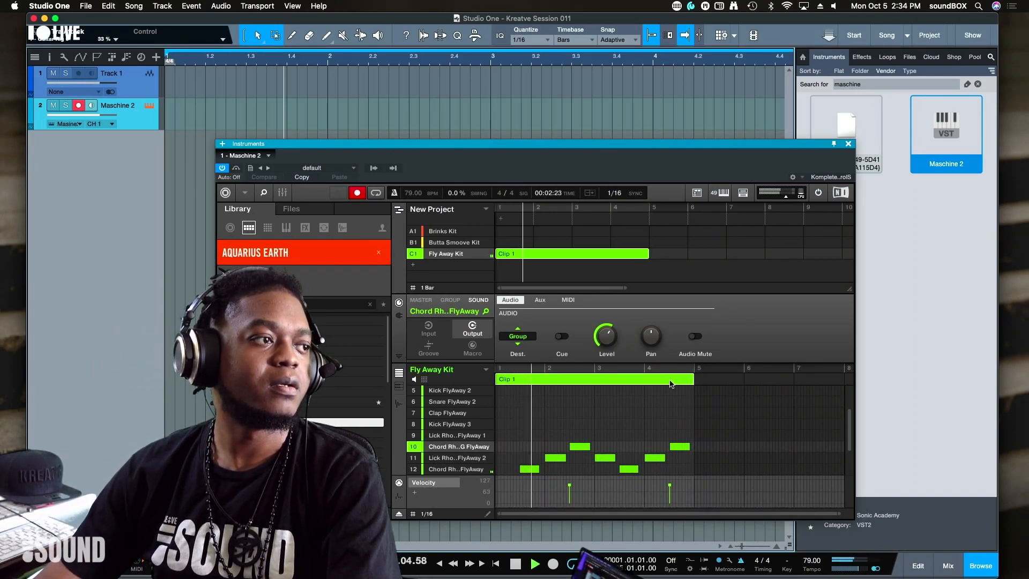
key("space")
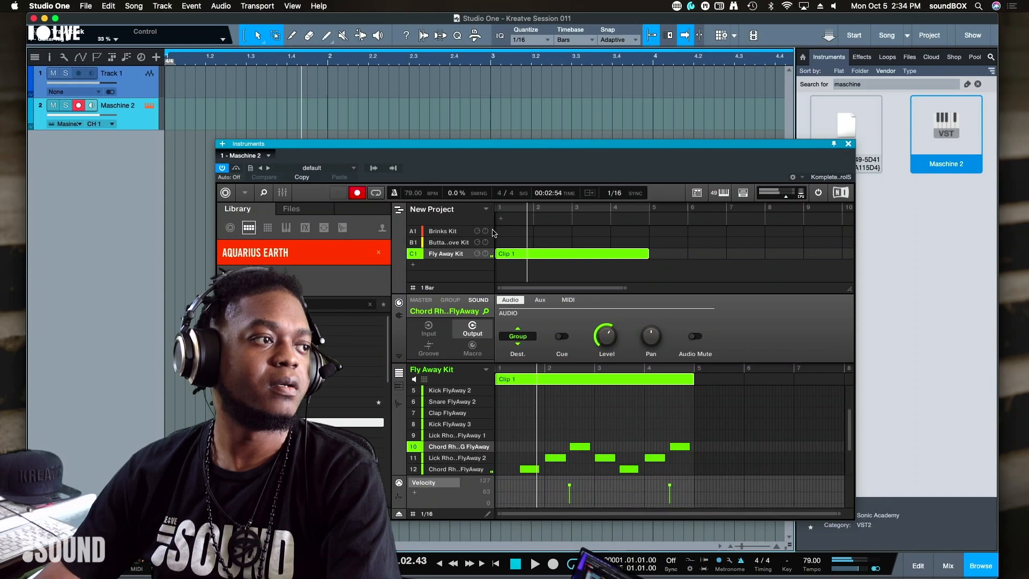
left_click(497, 447)
scroll(514, 455, "down", 3)
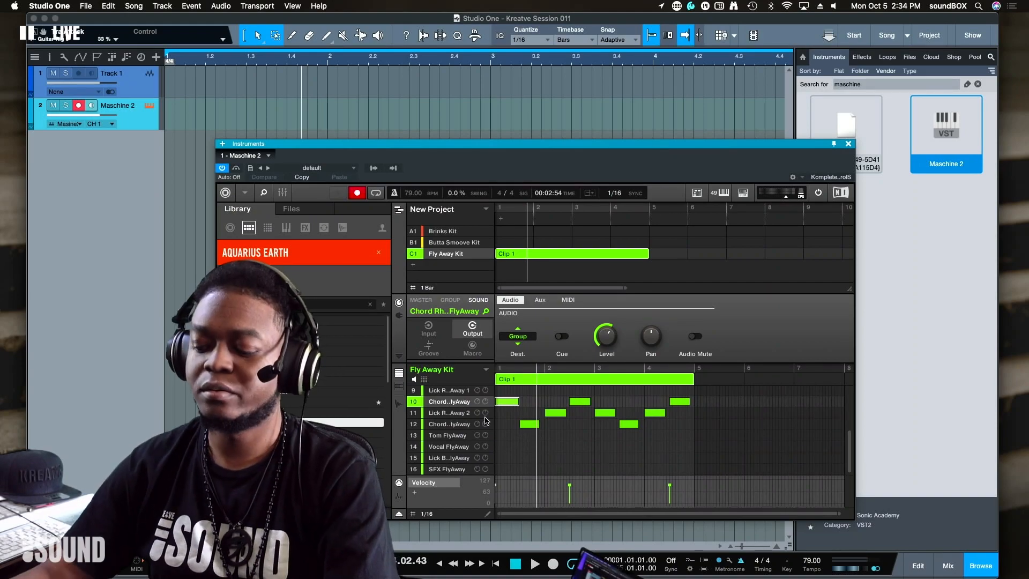
Step: Move the clip's opening note to the Lick Rho..FlyAway 2 row and play the pattern back
key("space")
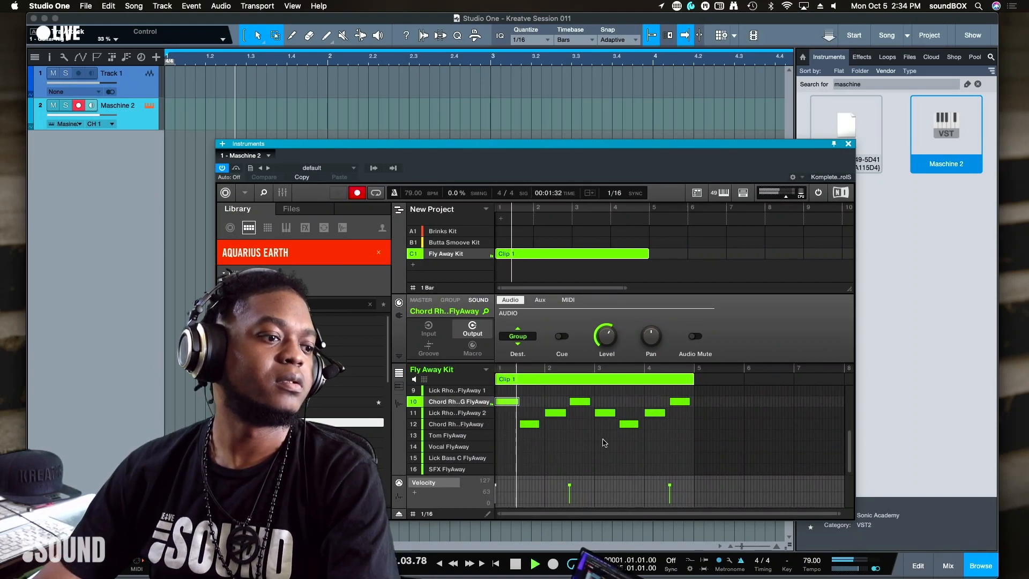
key("space")
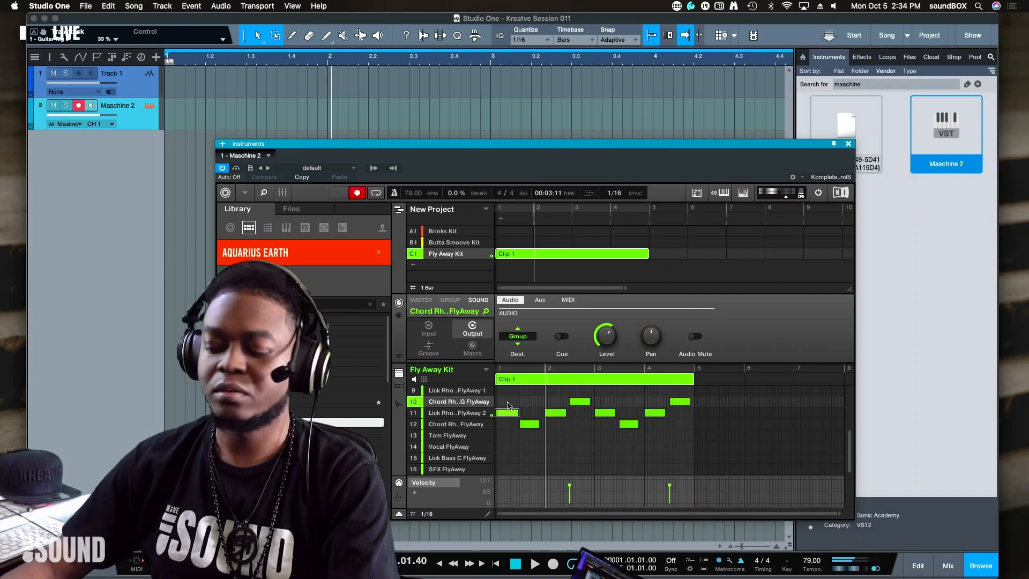
key("space")
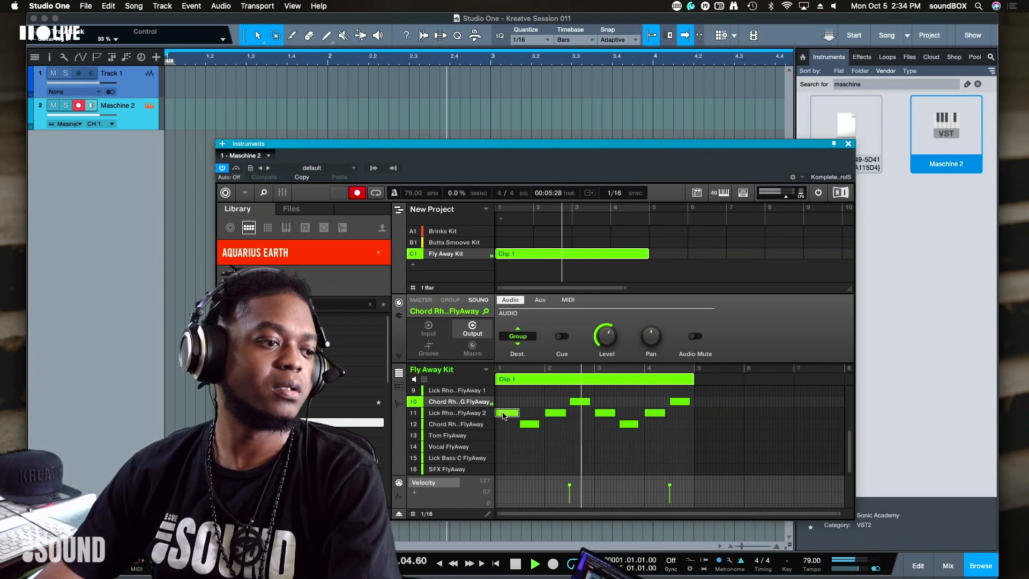
key("space")
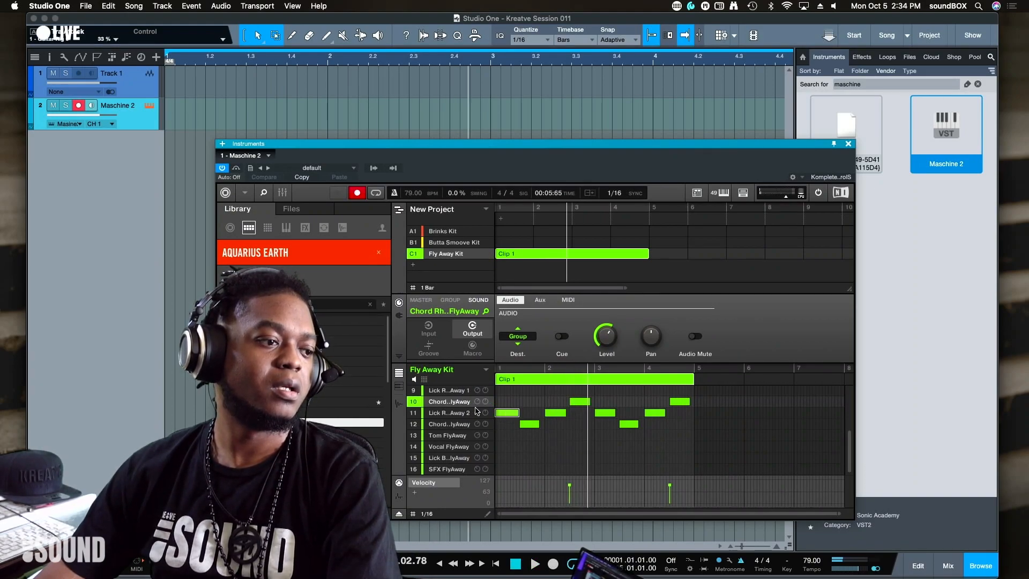
Step: Try the opening note on the Chord Rh..G FlyAway row, move it back to Lick Rho..FlyAway 2 and replay the clip
left_click_drag(508, 415, 506, 419)
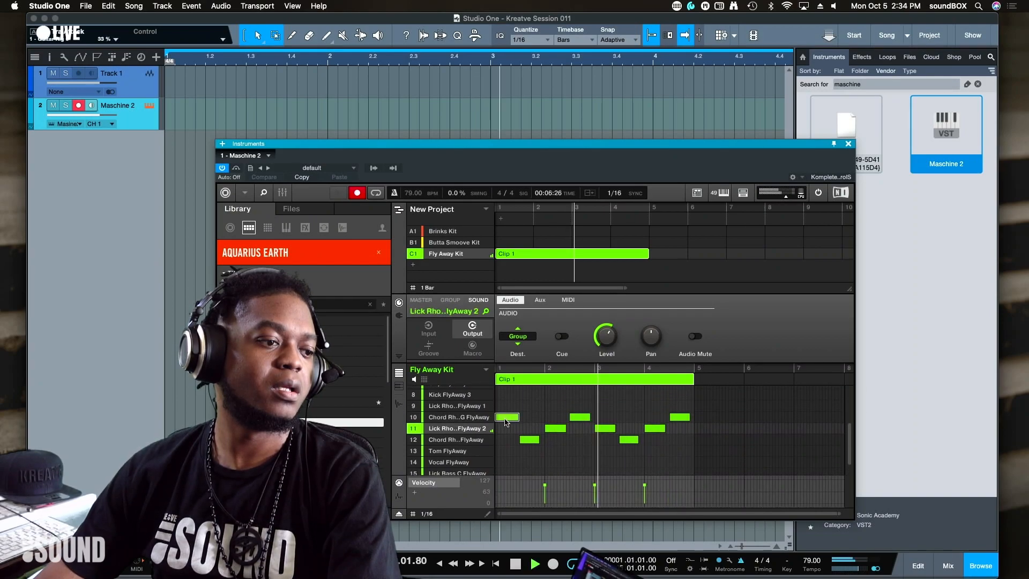
left_click(507, 420)
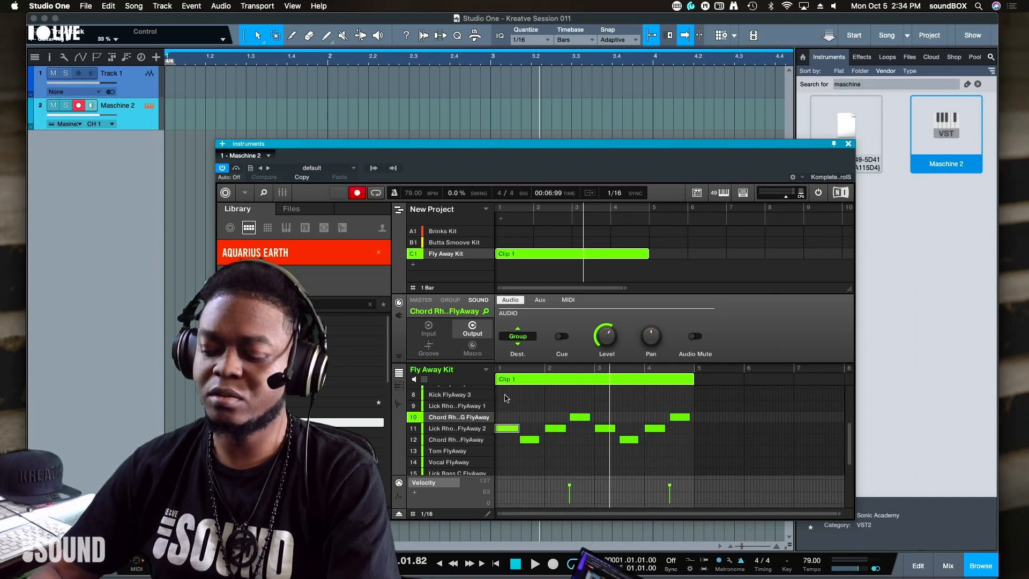
key("space")
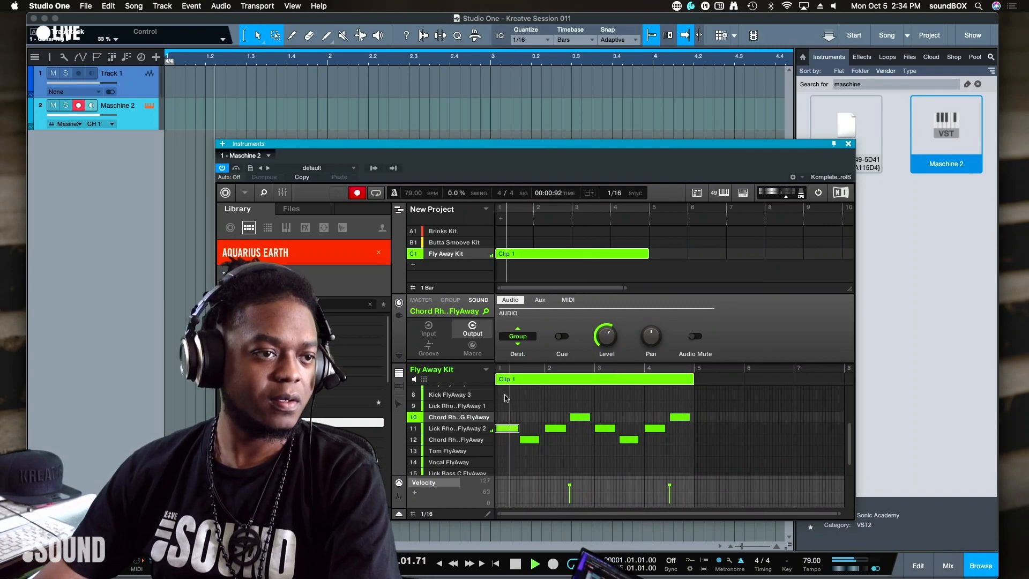
Step: Delete the opening note on the Lick Rho..FlyAway 2 row and record it again at the start of the clip
left_click(517, 428)
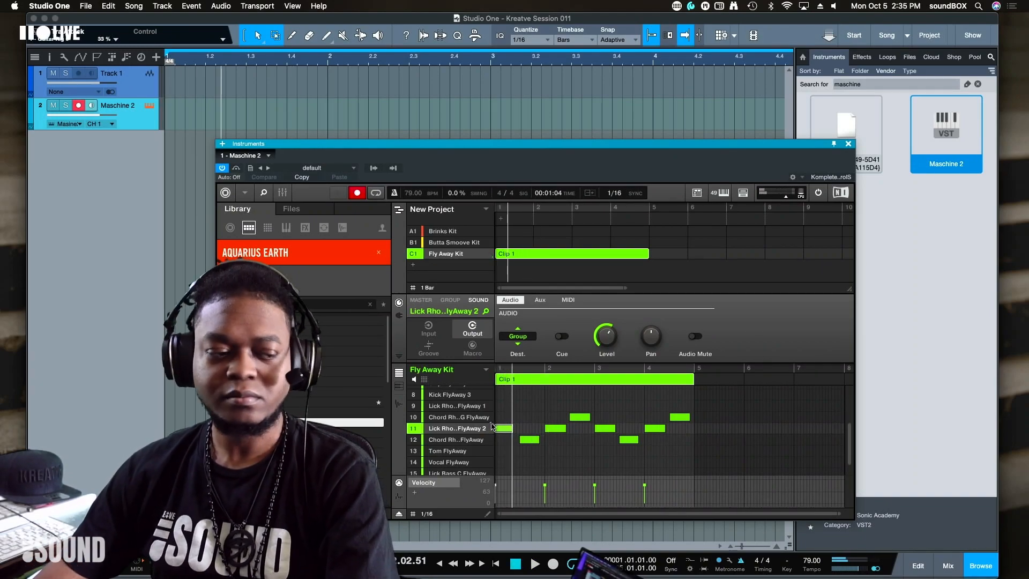
right_click(505, 428)
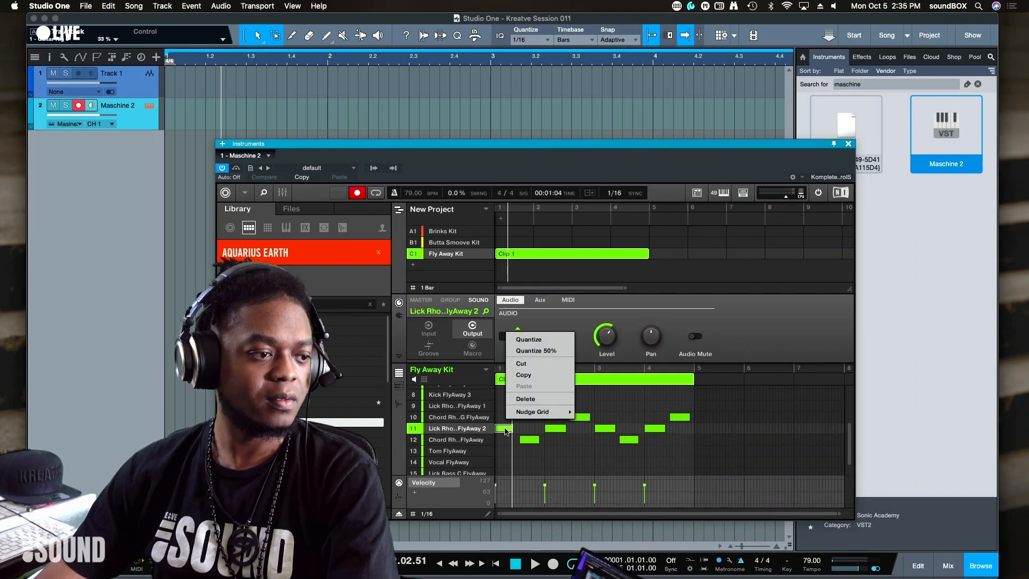
left_click(525, 399)
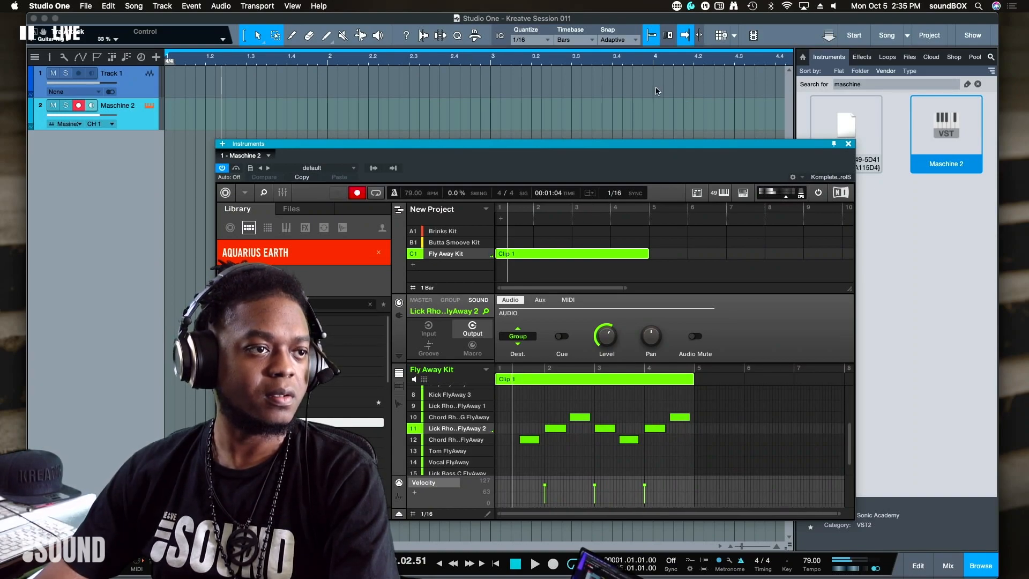
left_click(640, 64)
key("space")
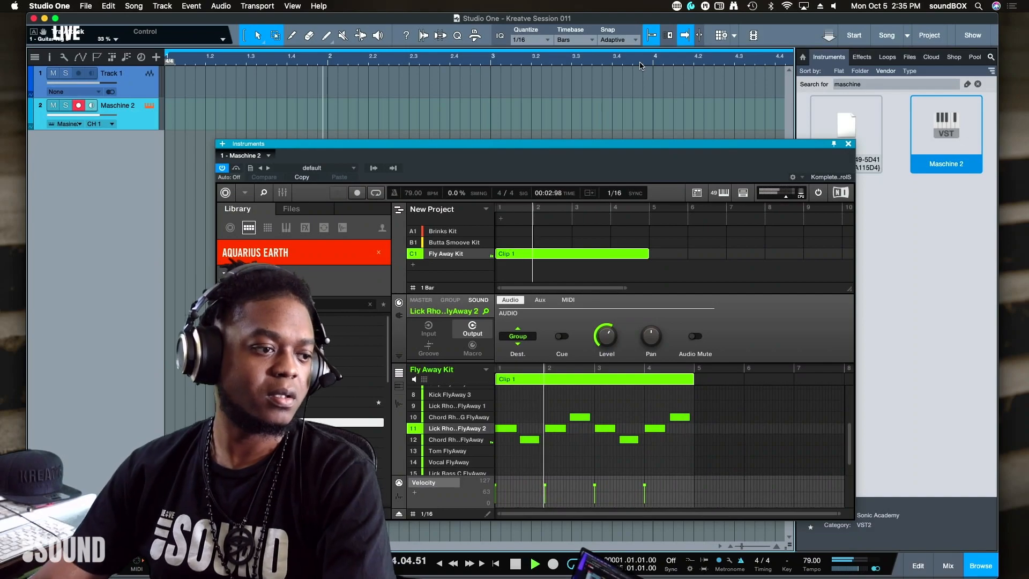
Step: Play back the Fly Away Kit clip from its start to check the re-recorded opening note
key("space")
key("space")
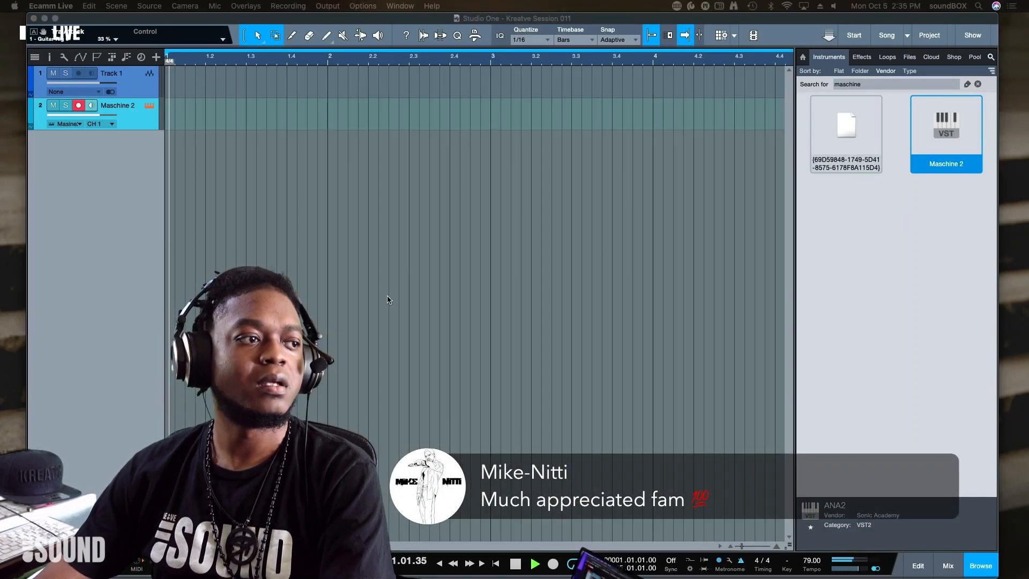
left_click(2, 135)
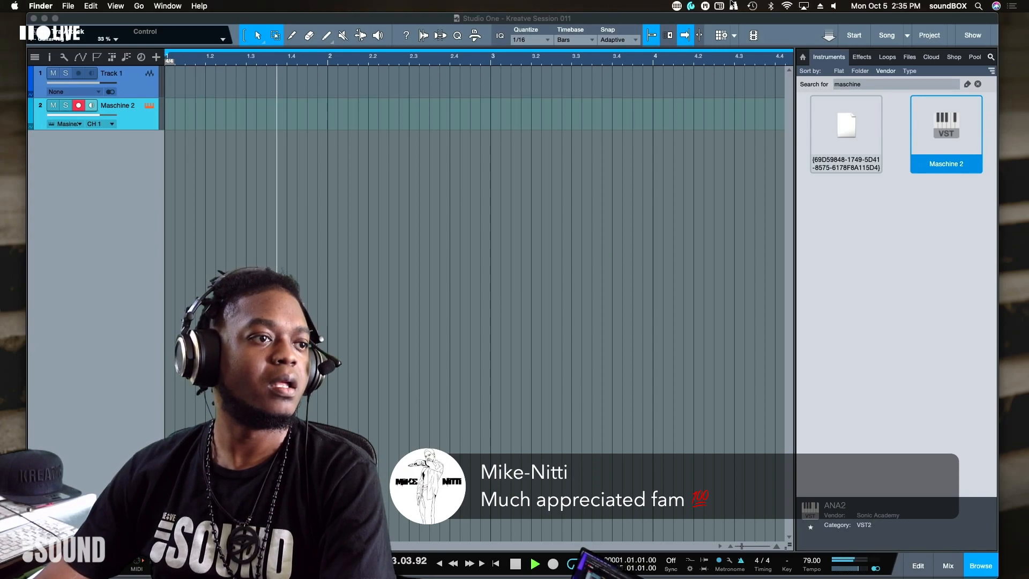
left_click(571, 178)
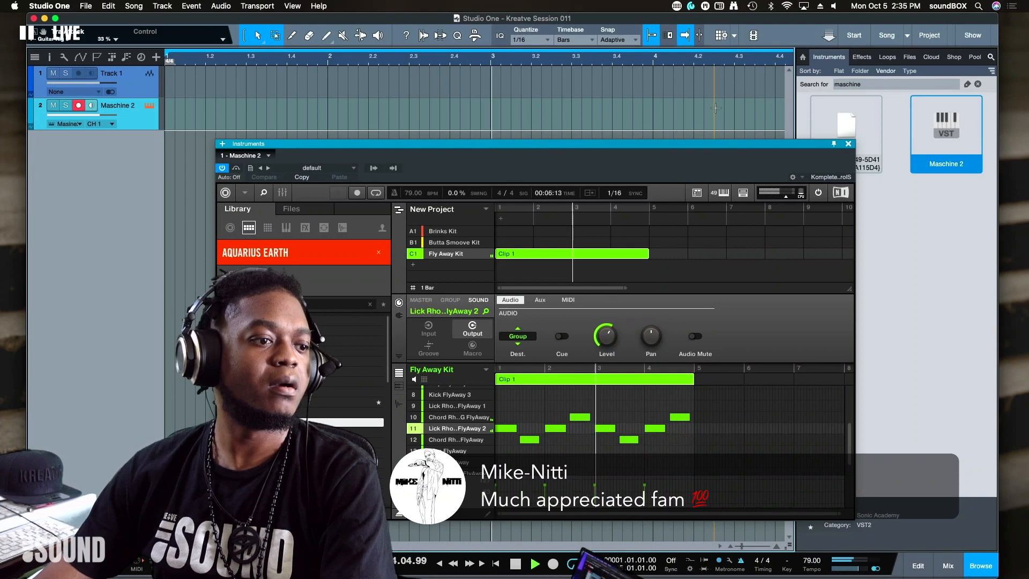
key("w")
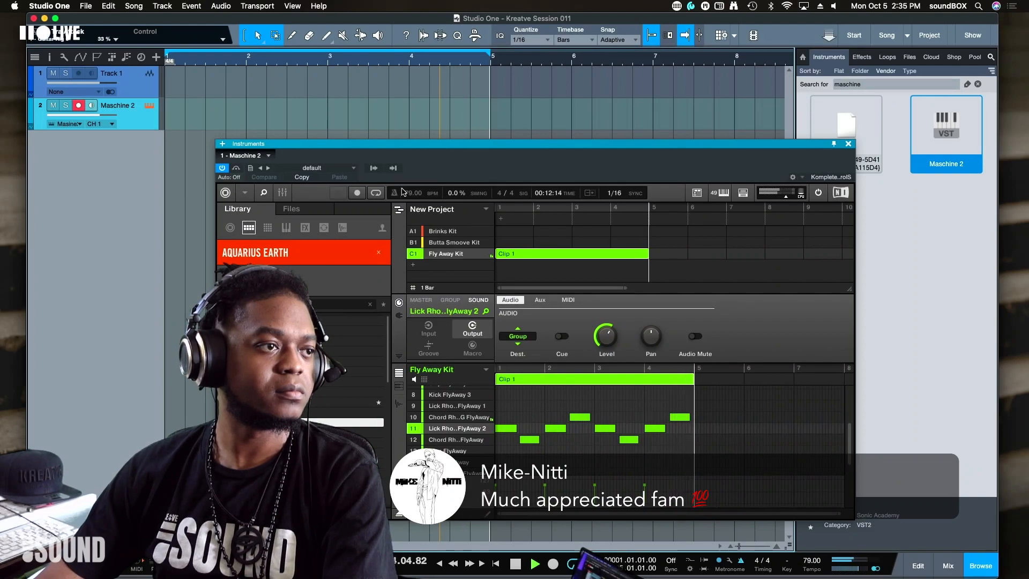
key("space")
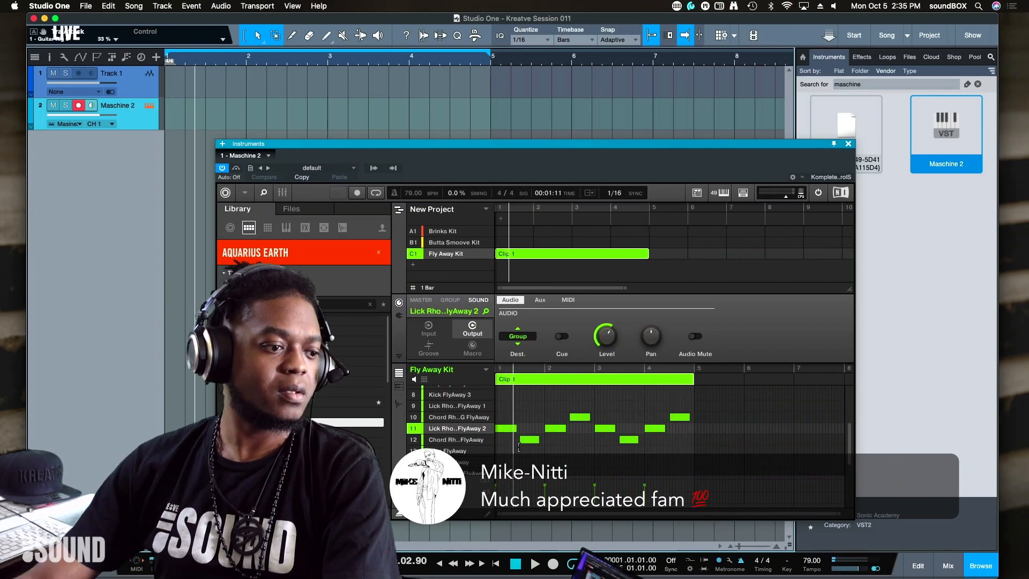
left_click(502, 515)
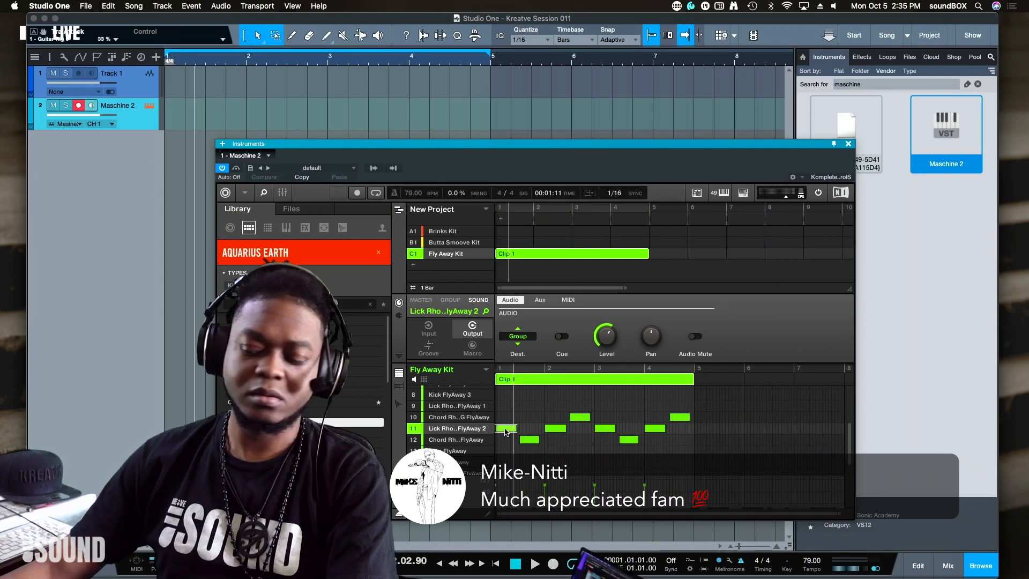
key("space")
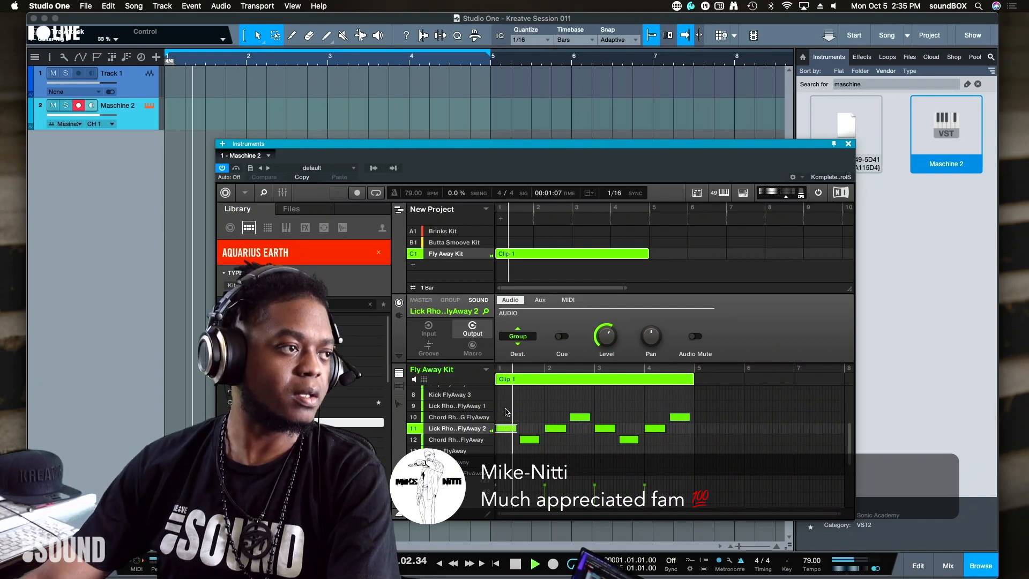
Step: Record Butta Smoove Kit and Brinks Kit clips over the looping four bars, using Kick JazzyDrums 1 in the Brinks Kit
left_click(406, 111)
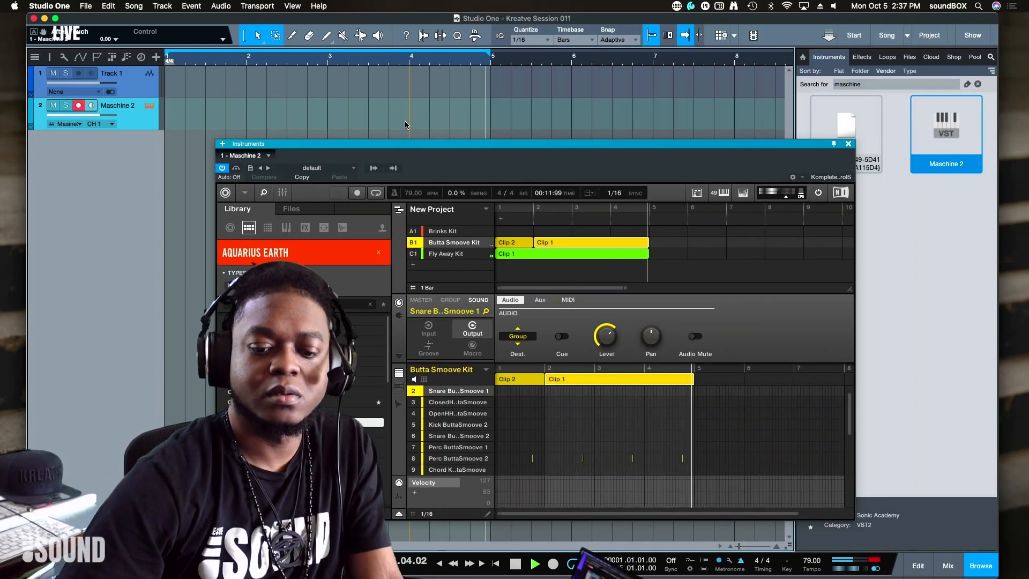
key("F9")
key("F9")
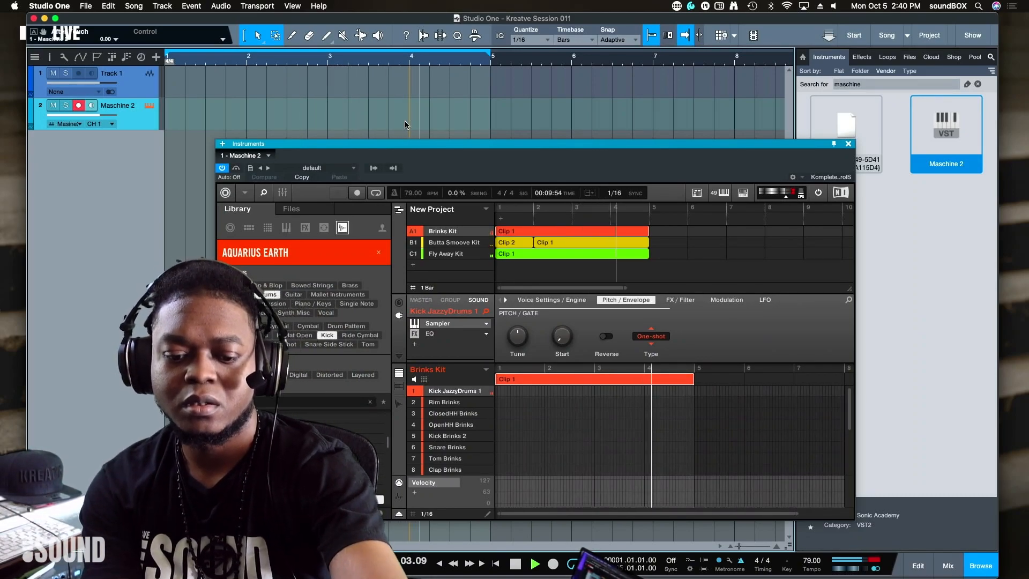
key("r")
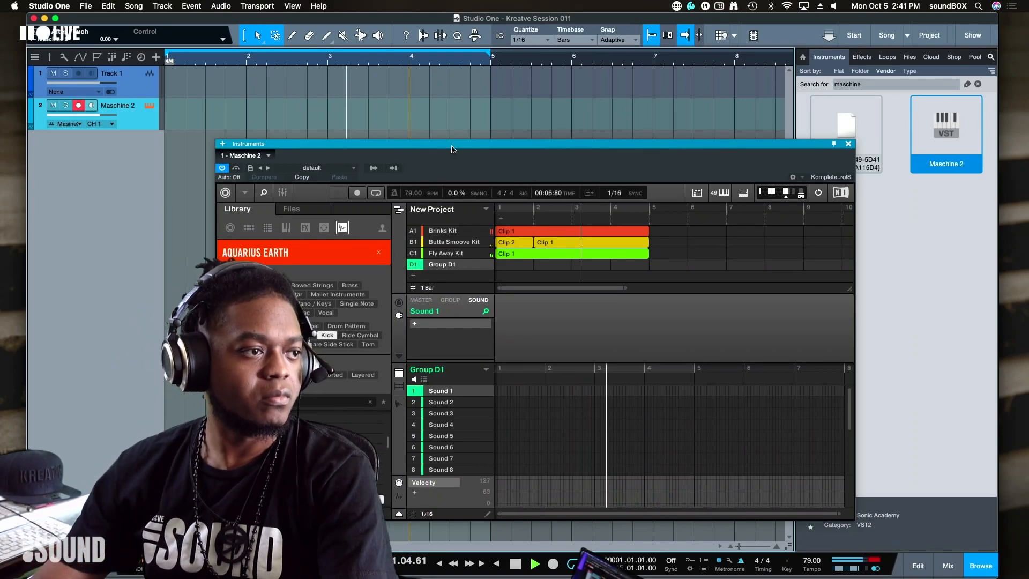
Step: Search the effects plug-ins for kontakt
left_click_drag(452, 149, 446, 230)
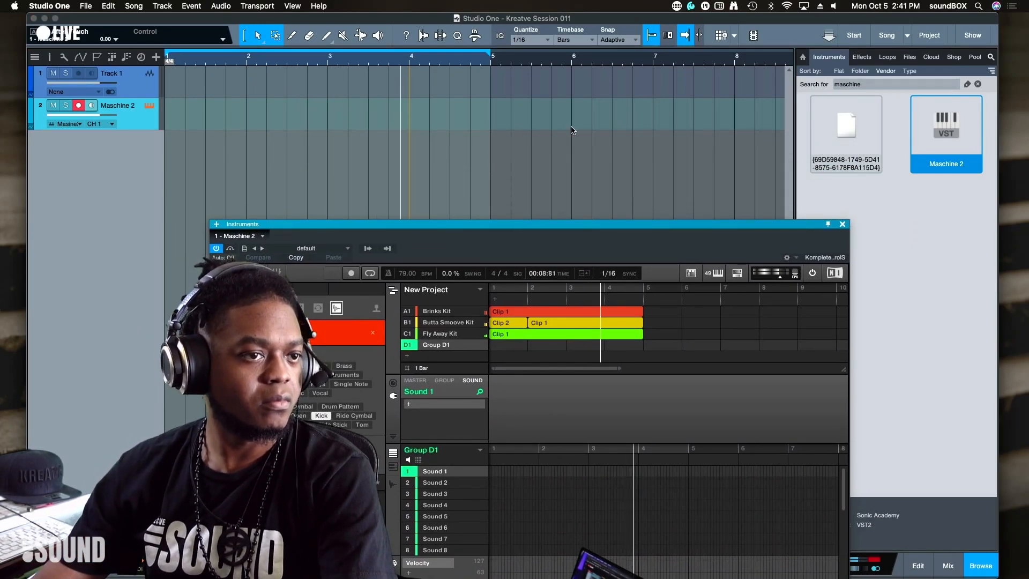
left_click(861, 57)
left_click(868, 85)
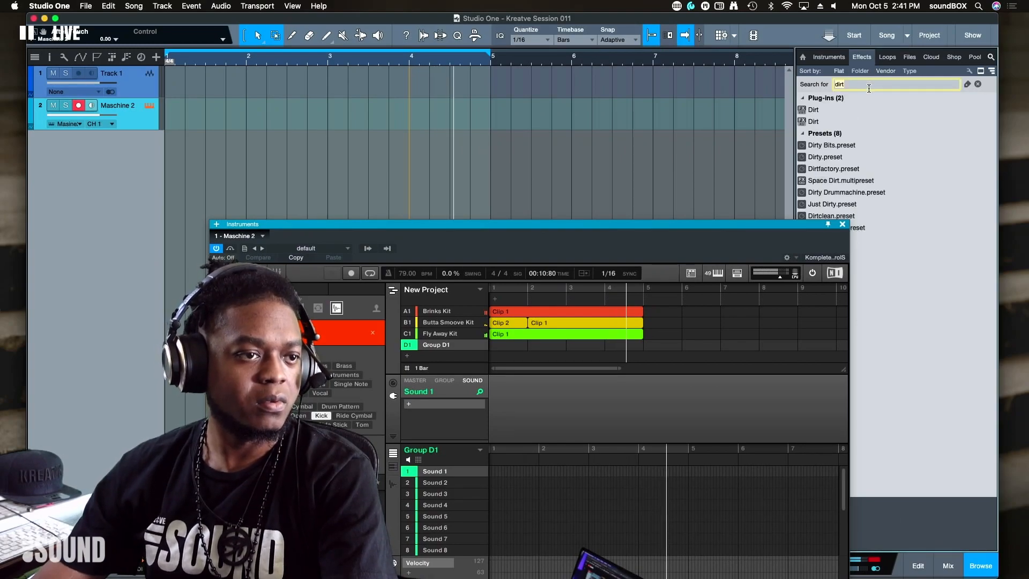
type("konta")
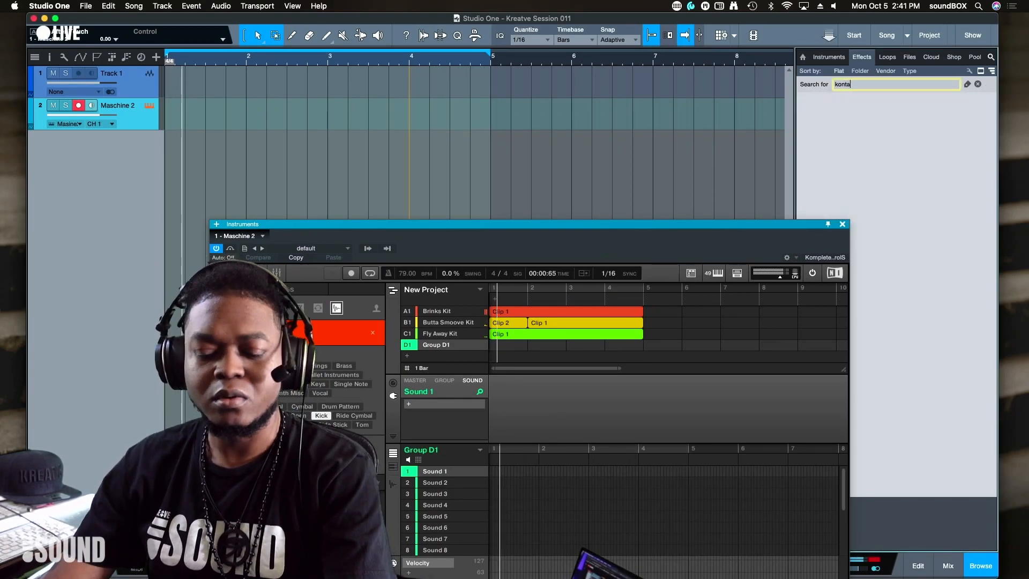
type("kt")
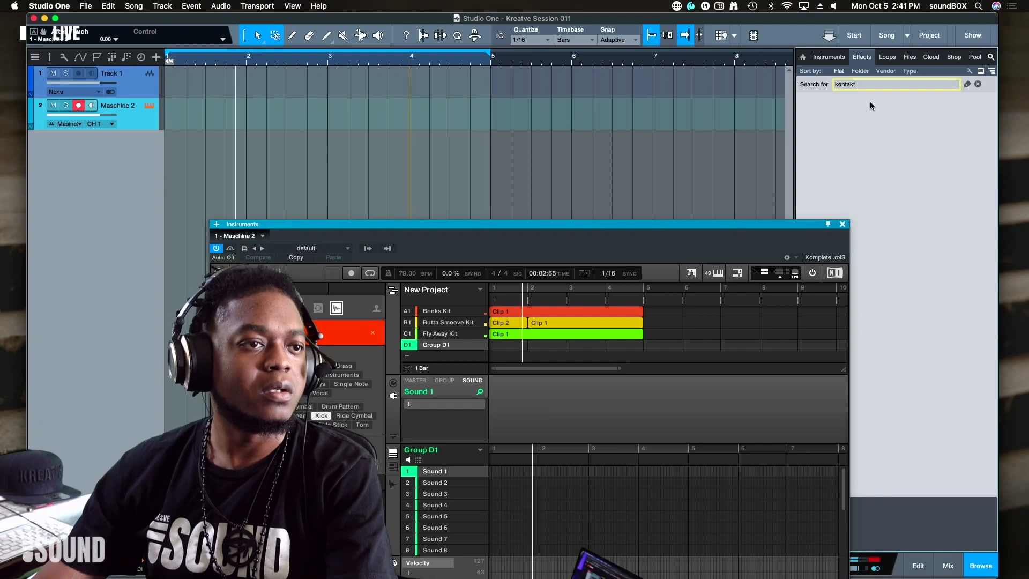
Step: Search the instruments for kontakt and add the VST version to the arrangement as a new instrument track
left_click(828, 57)
double_click(852, 85)
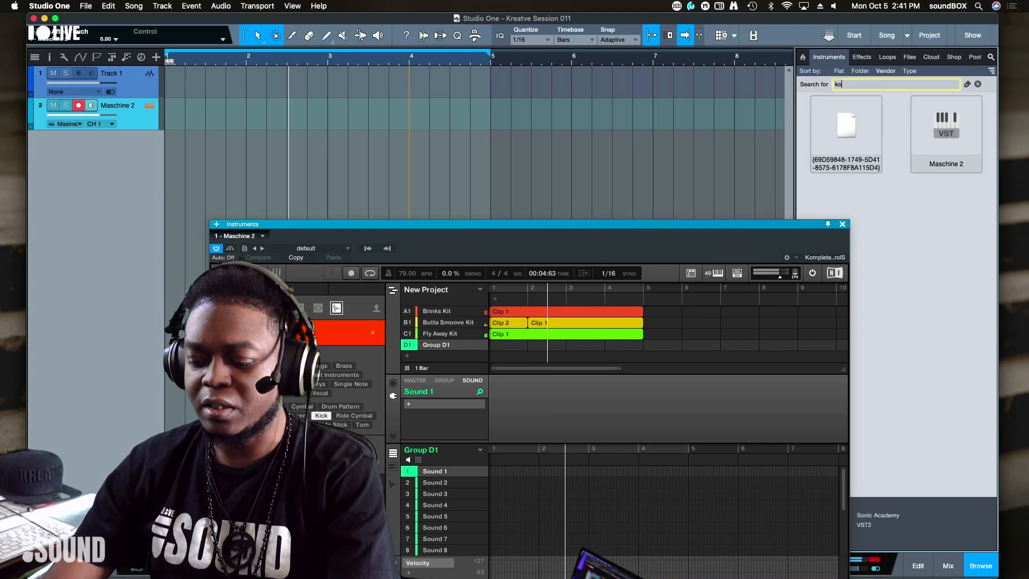
type("kontakt")
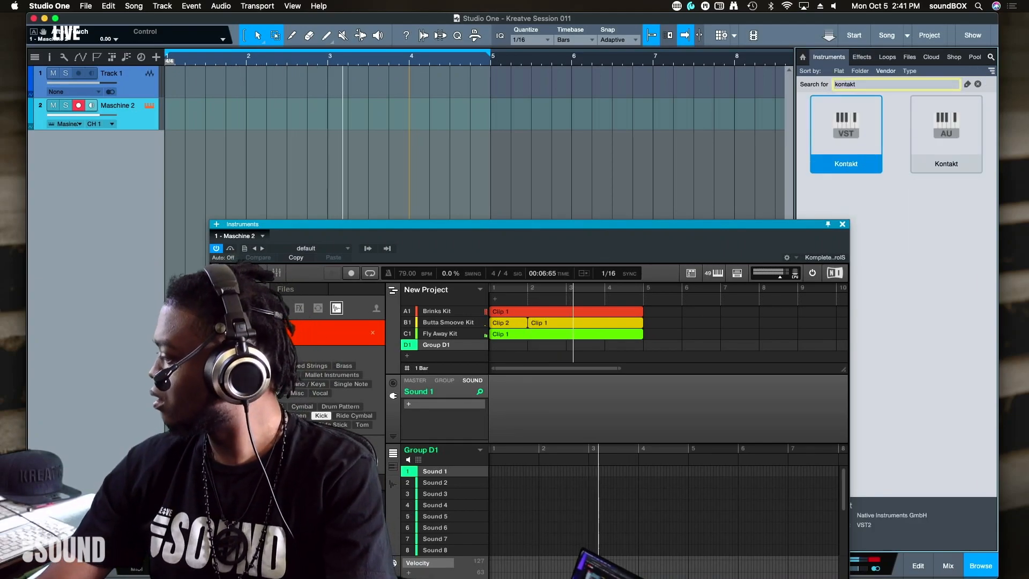
left_click(847, 124)
left_click_drag(847, 127, 505, 153)
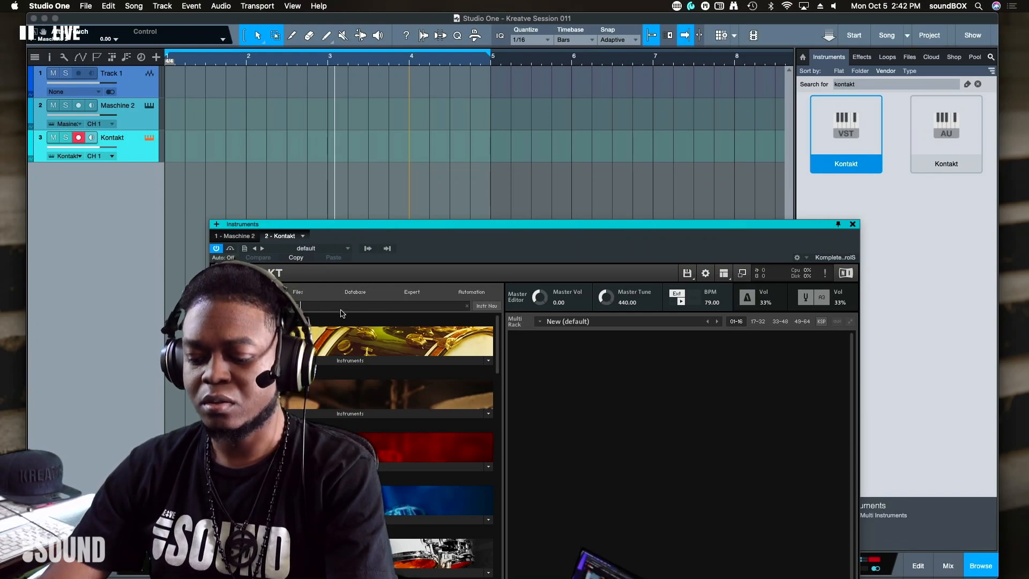
Step: Load the palm-muted Scarbee Rickenbacker Bass from a bass search in Kontakt and record a four-bar clip on the Kontakt track
type("bass")
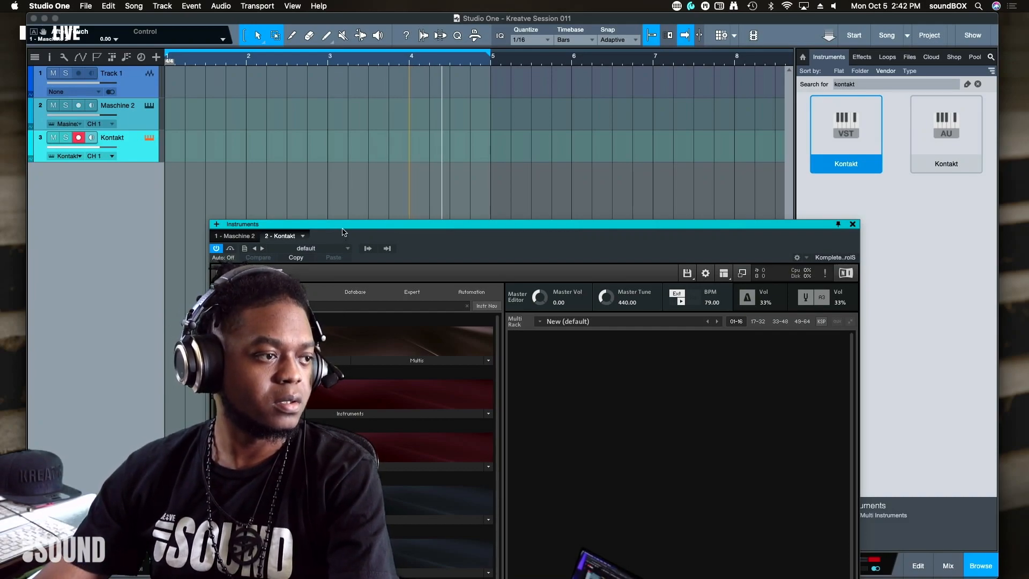
left_click_drag(343, 238, 357, 94)
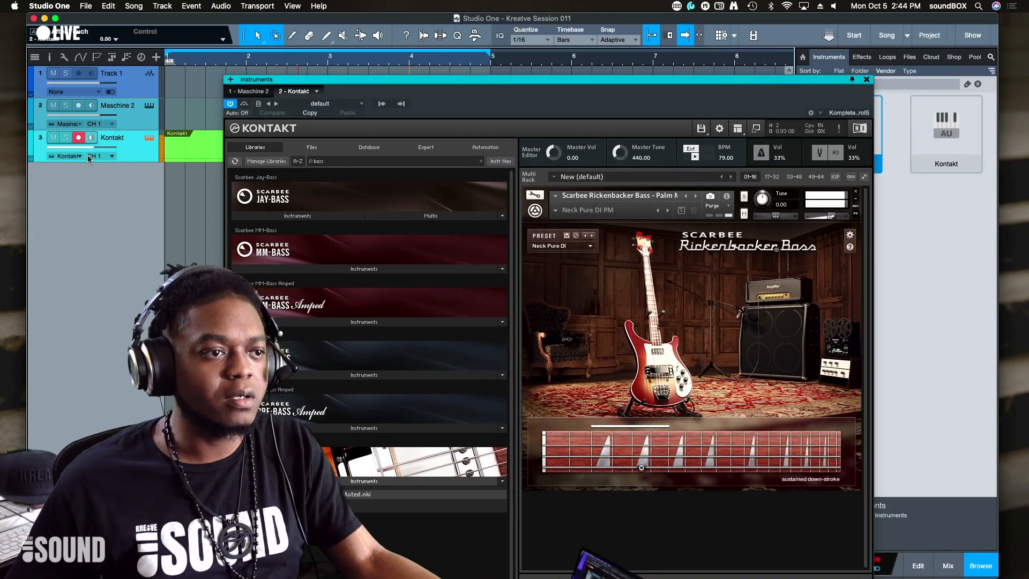
left_click_drag(395, 81, 435, 267)
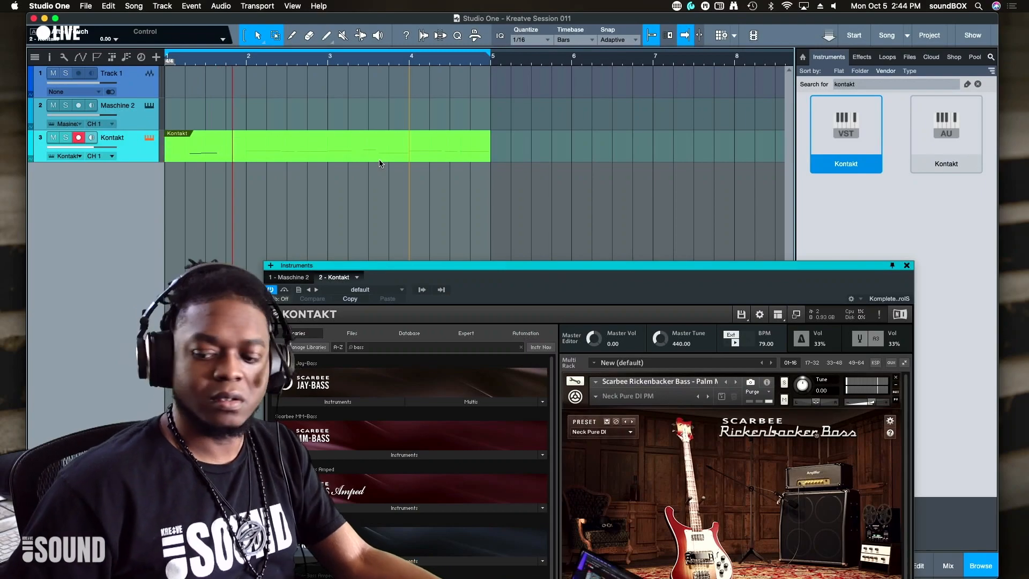
key("KP_Multiply")
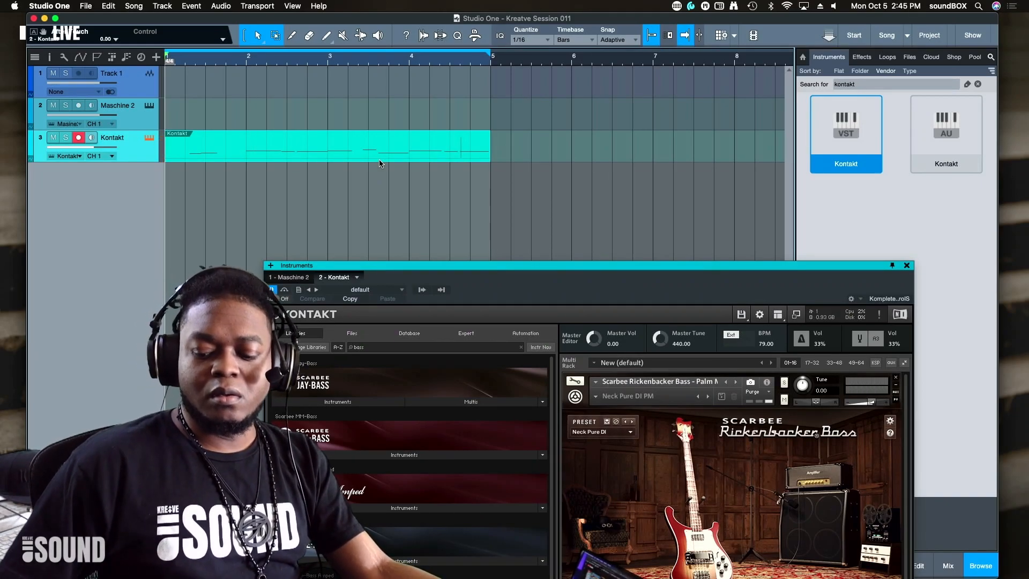
Step: Replay the opening of the bass clip repeatedly from bar 1 to rehearse its first notes
key("space")
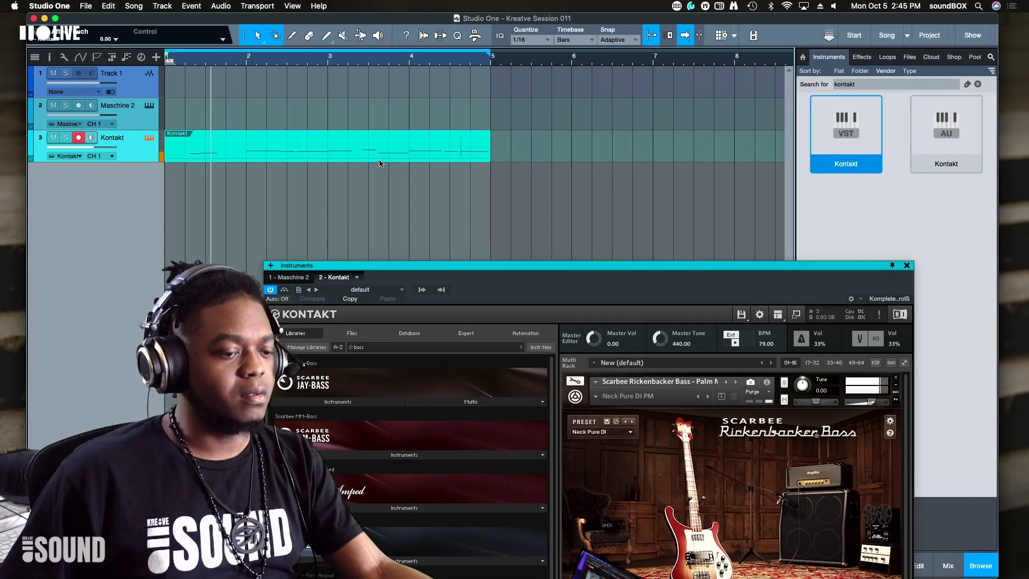
key("space")
key("space")
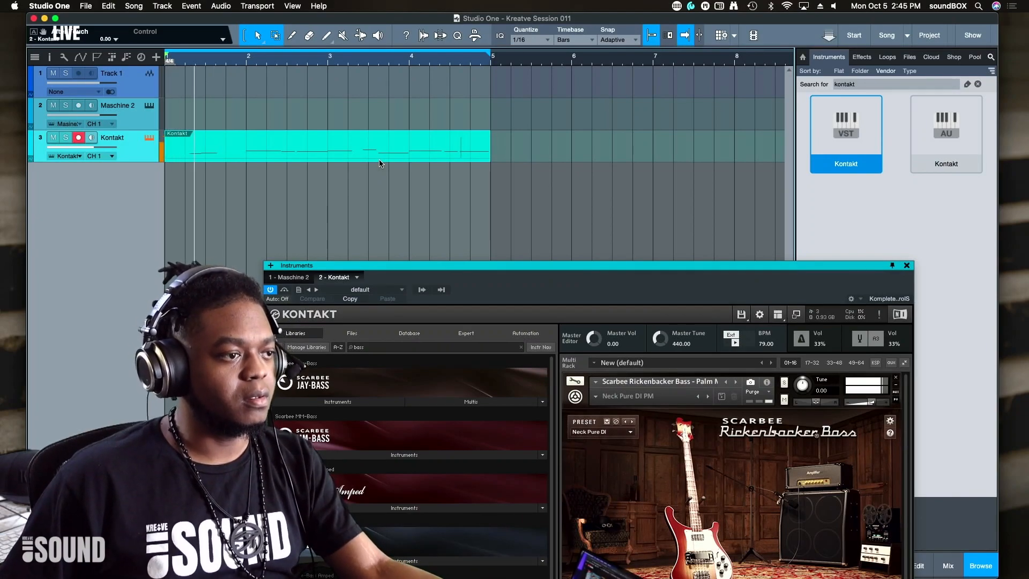
key("space")
key("space")
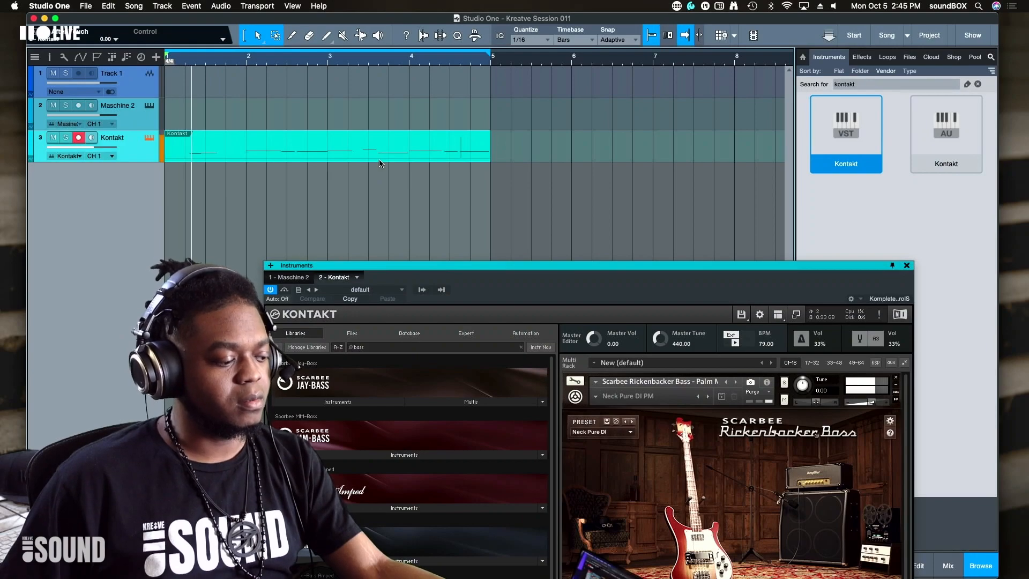
key("space")
key("space")
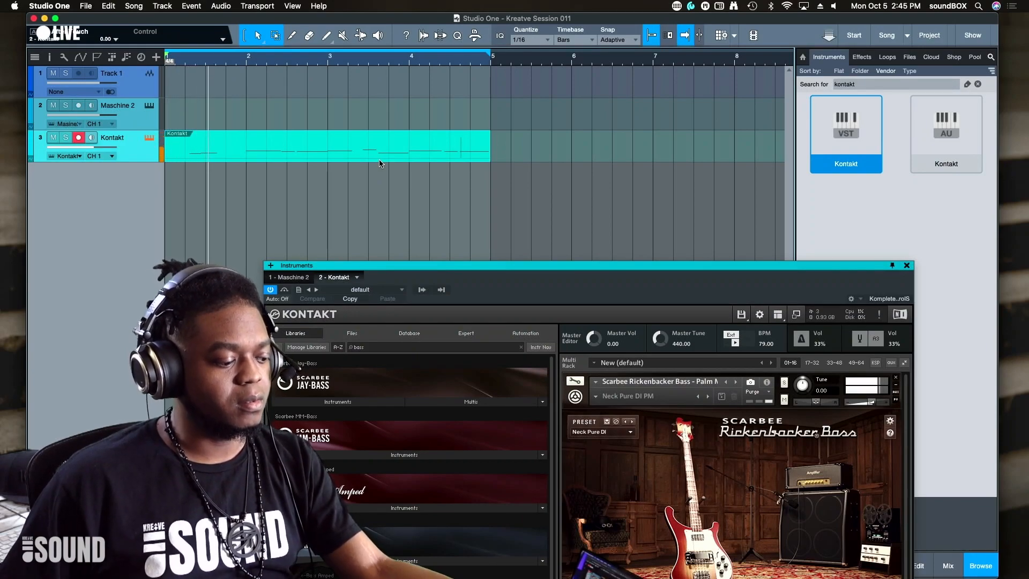
key("space")
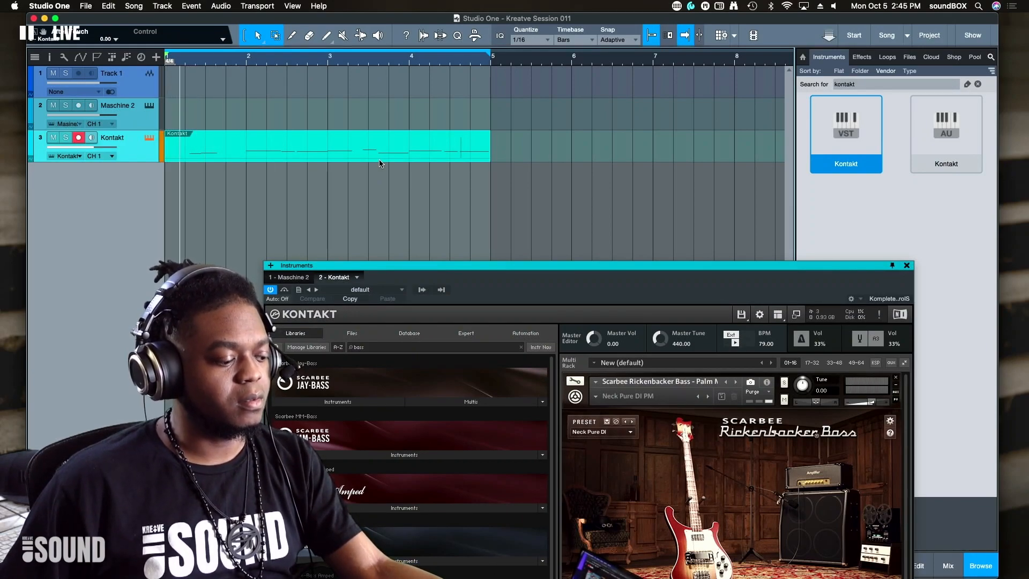
key("space")
key("space")
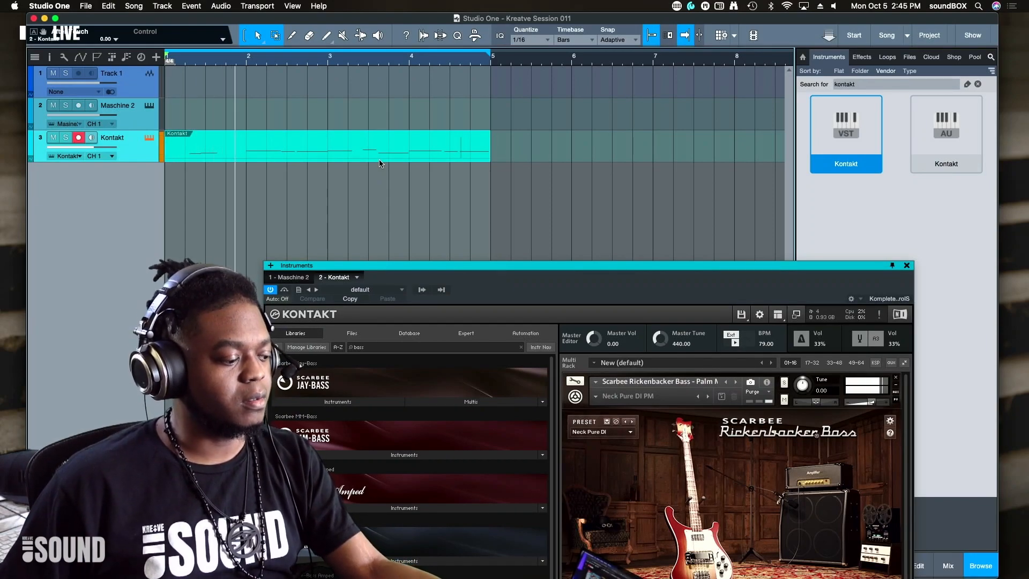
key("space")
key("space")
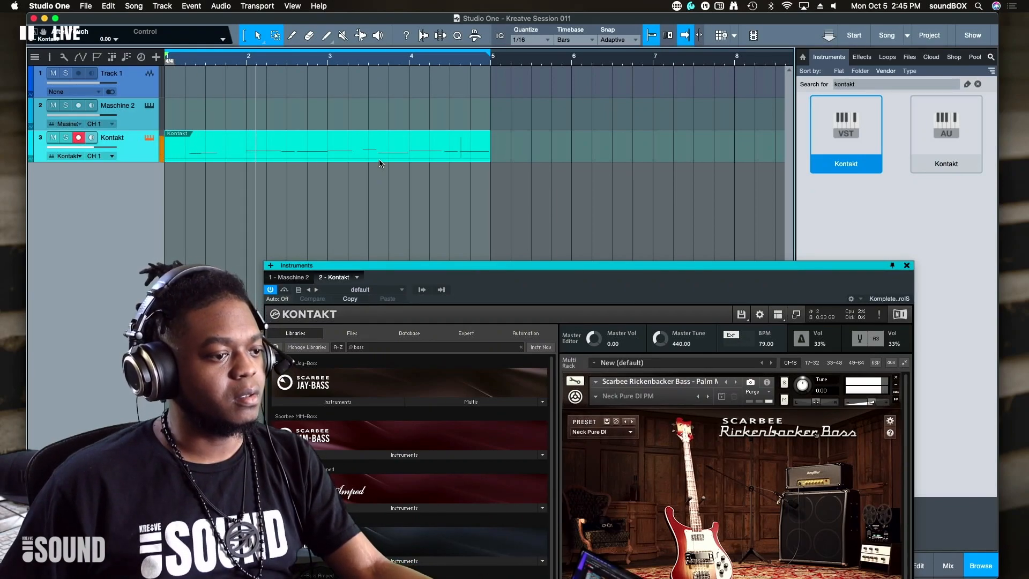
key("space")
Step: Overdub the missing bass note at the very start of the Kontakt clip during loop playback
key("space")
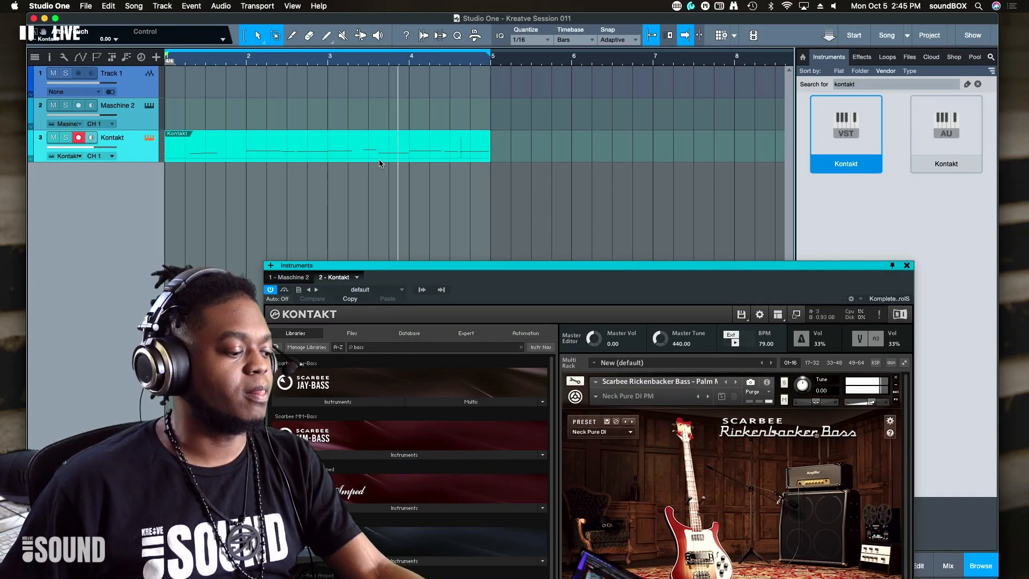
key("KP_Multiply")
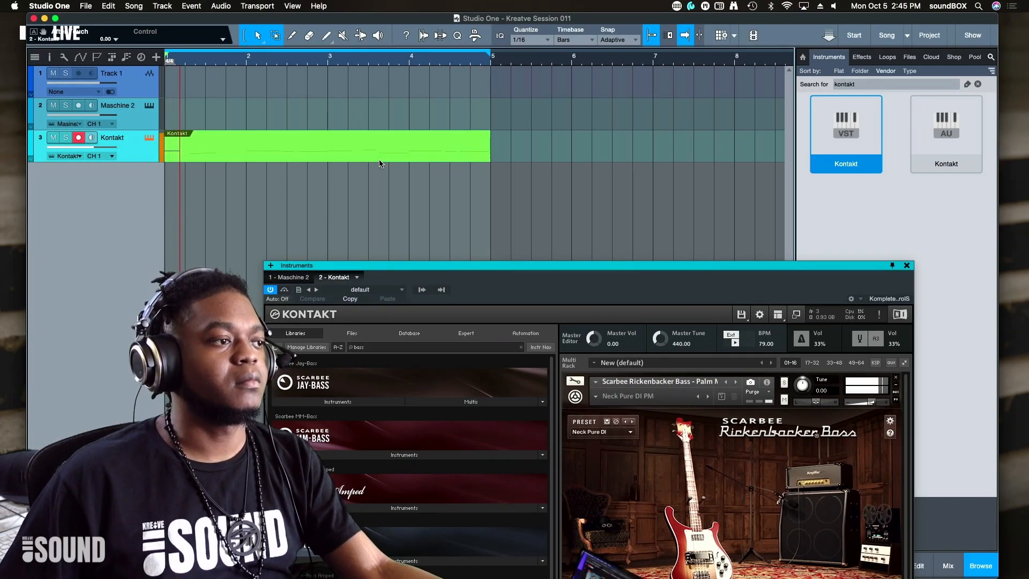
key("space")
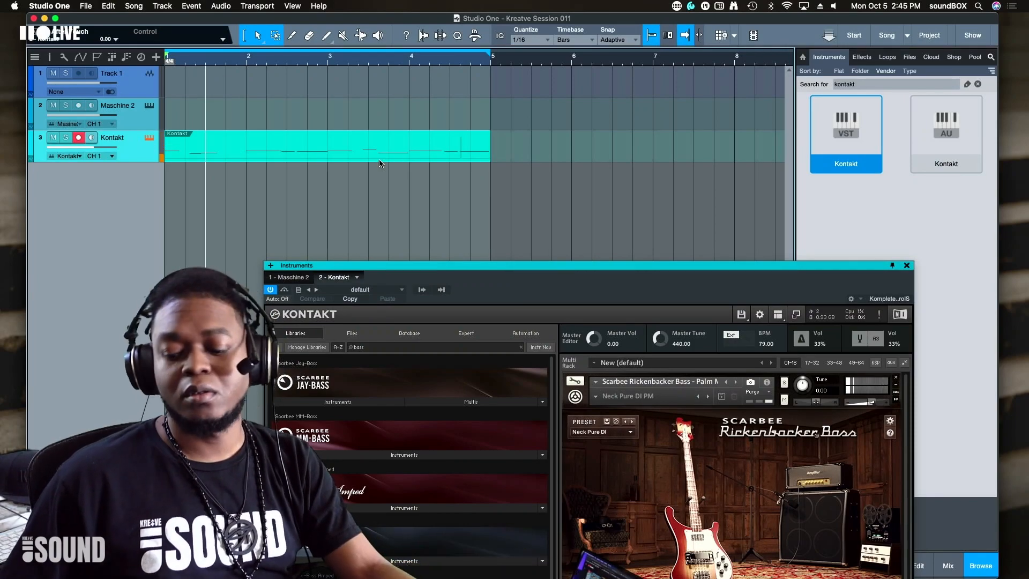
Step: Overdub the missing bass note at the end of bar 1 in the Kontakt clip during loop playback
key("KP_Decimal")
key("KP_Decimal")
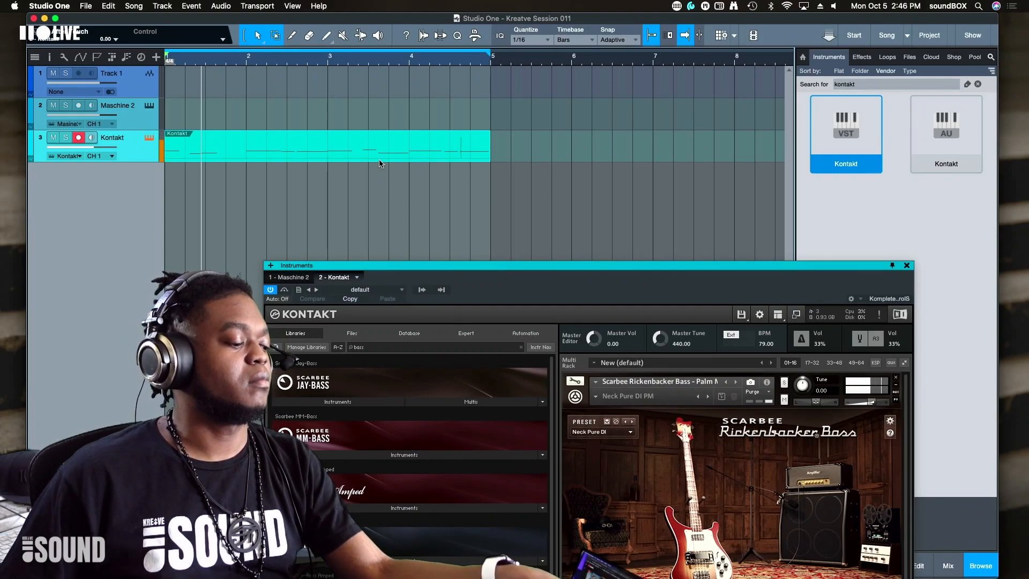
key("KP_Multiply")
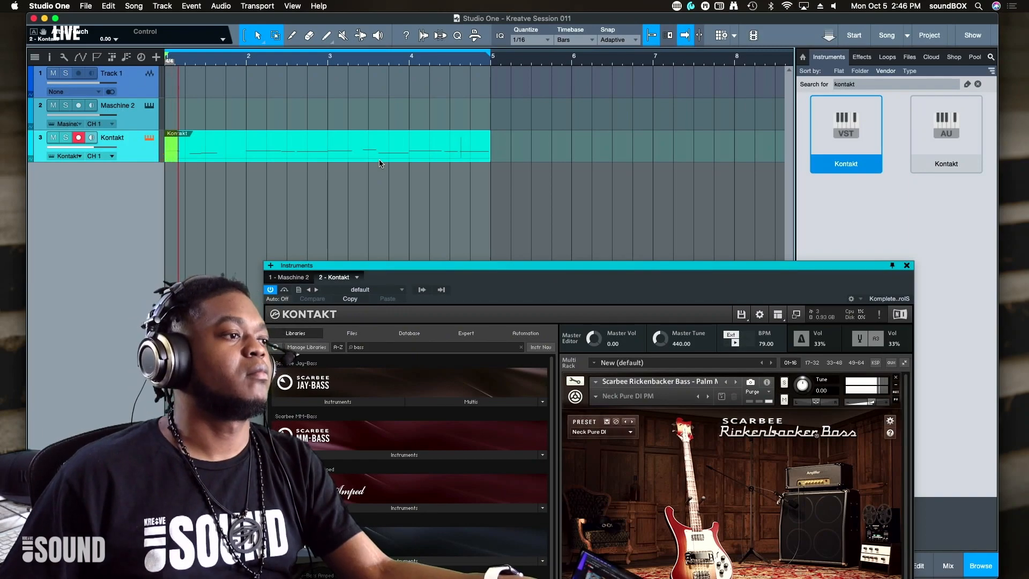
key("space")
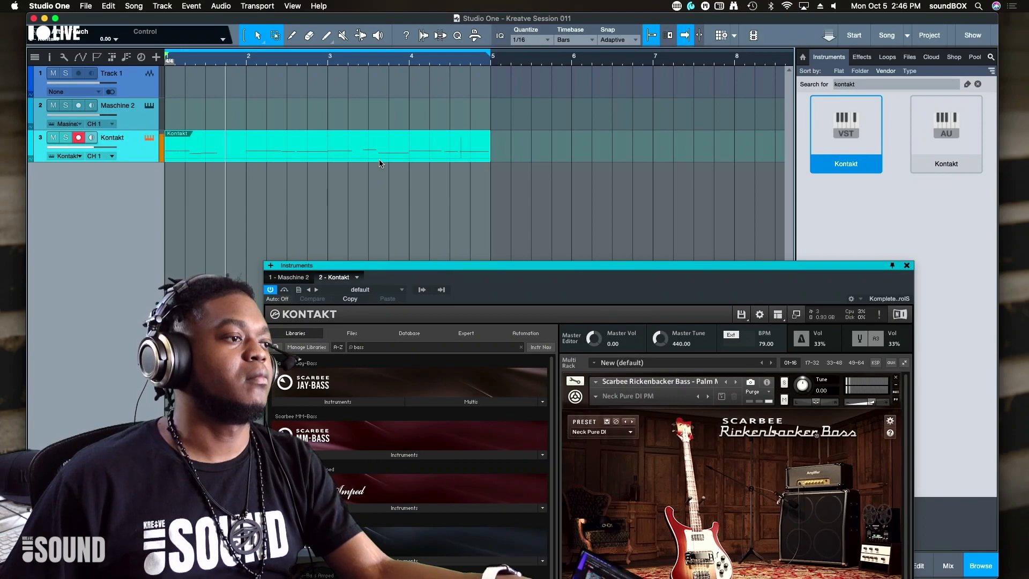
key("space")
key("space")
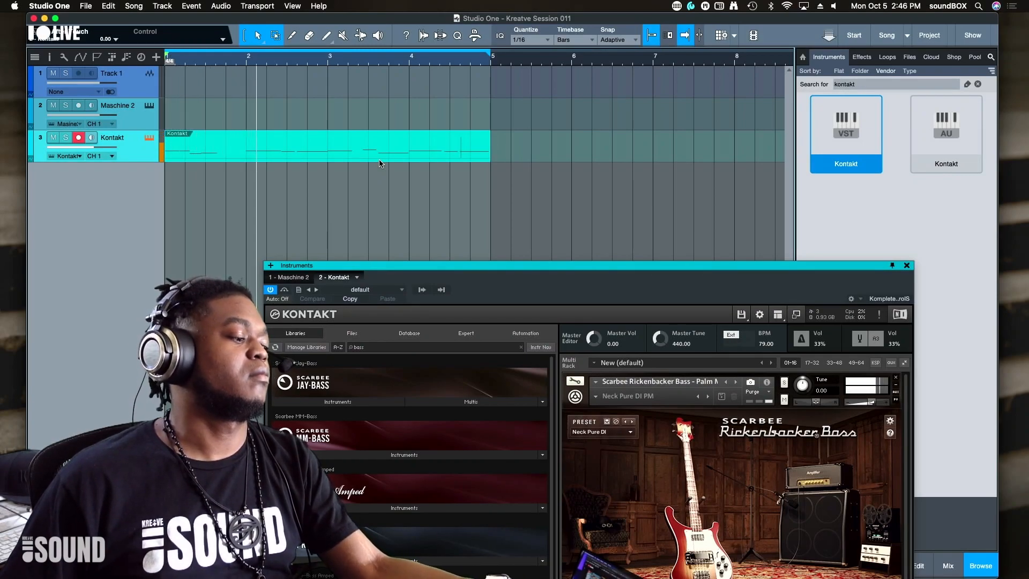
key("space")
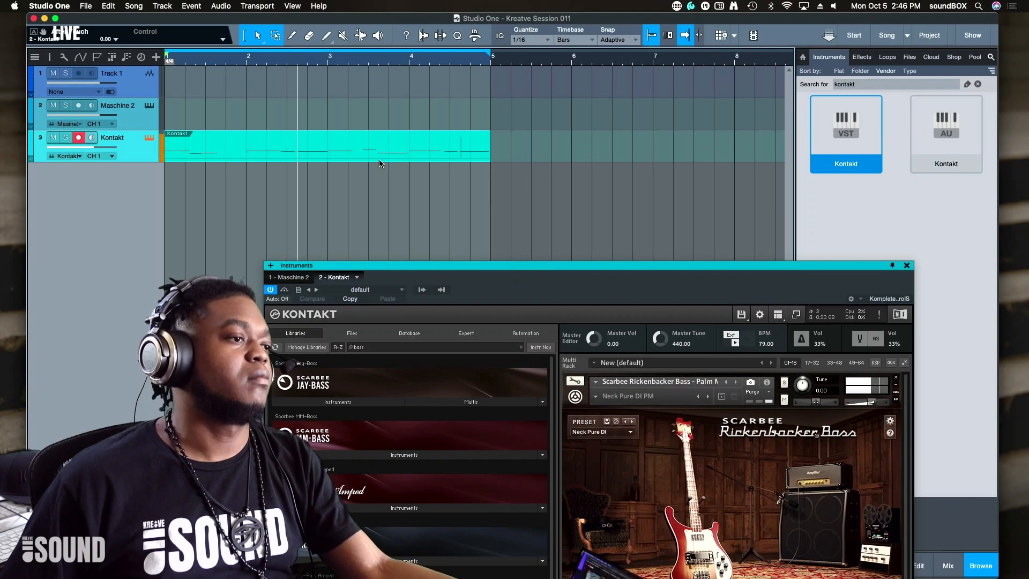
key("space")
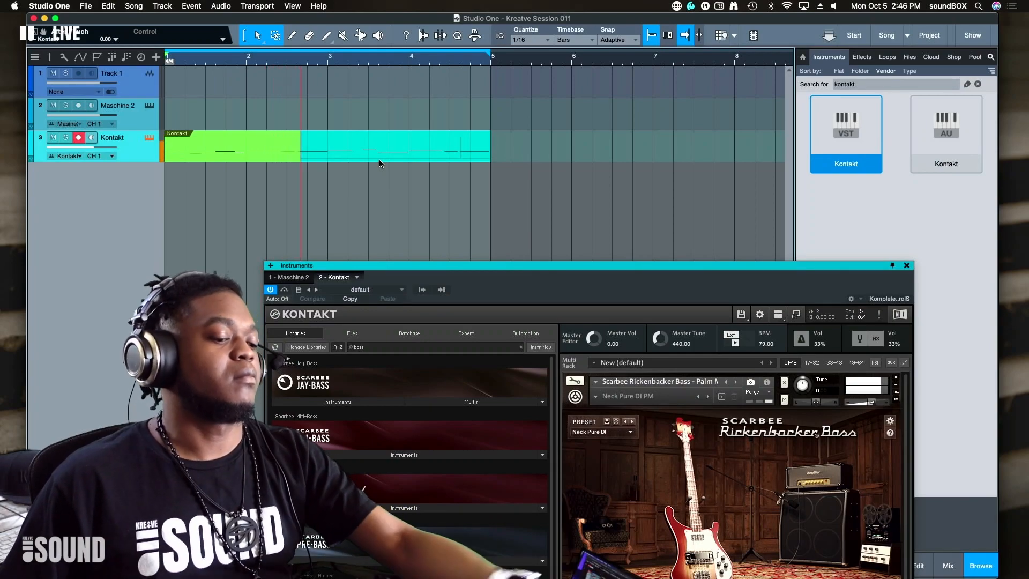
key("space")
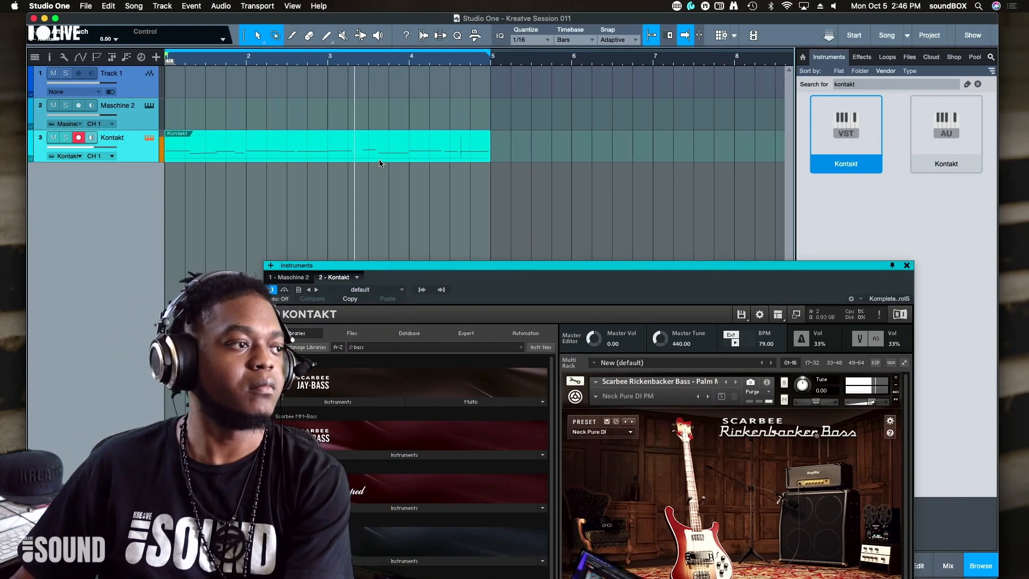
Step: Replay the Kontakt bass clip from bar 1 to check the overdubbed bass line
key("comma")
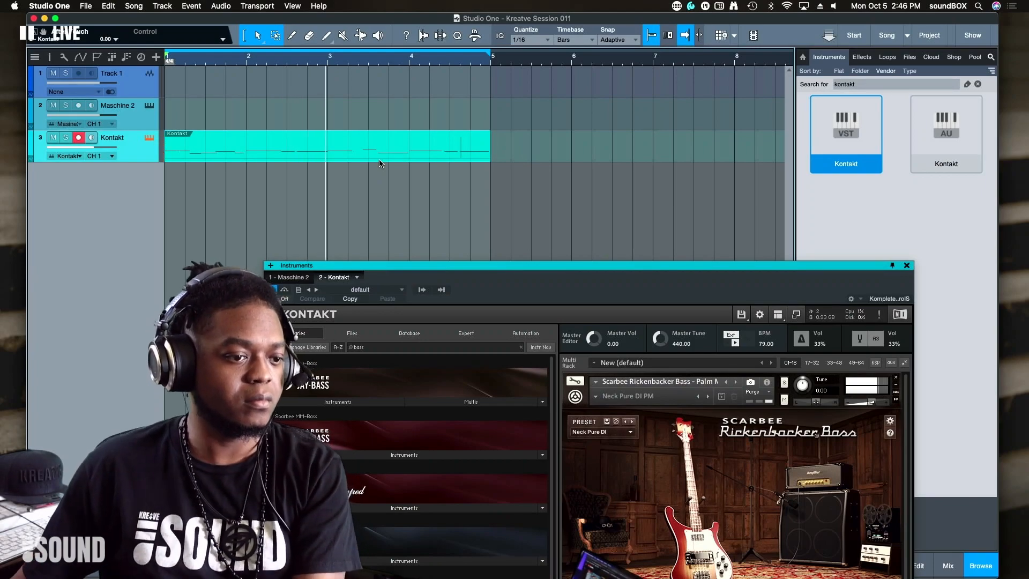
key("space")
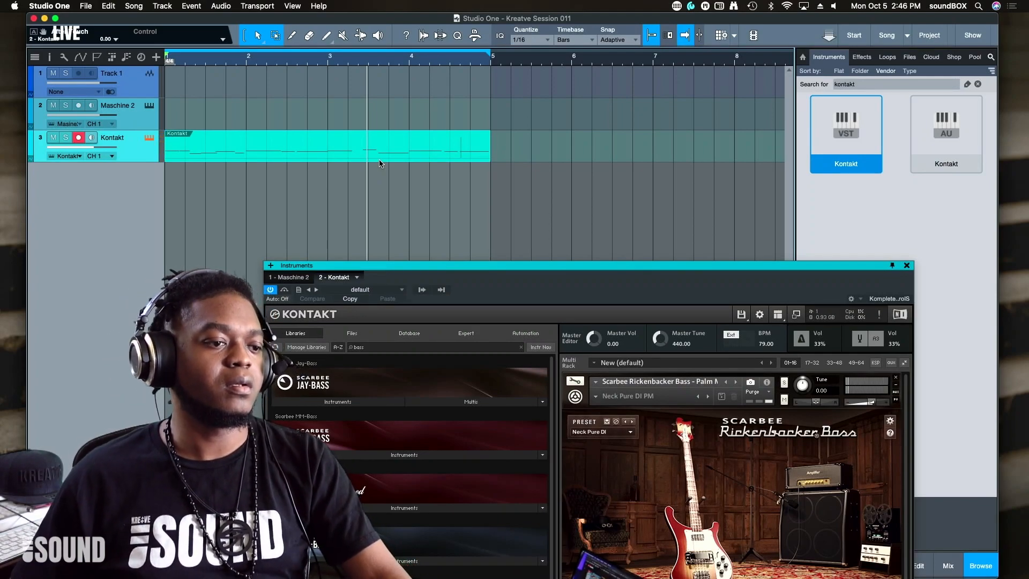
key("comma")
key("space")
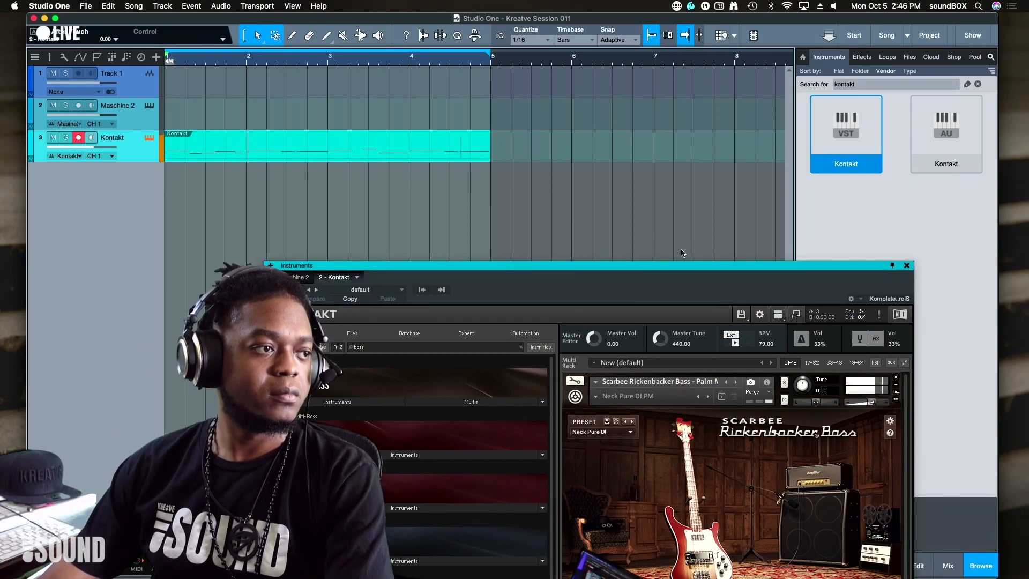
Step: Open the Kontakt clip in the note editor, hide the instrument window and enlarge the editor
double_click(347, 156)
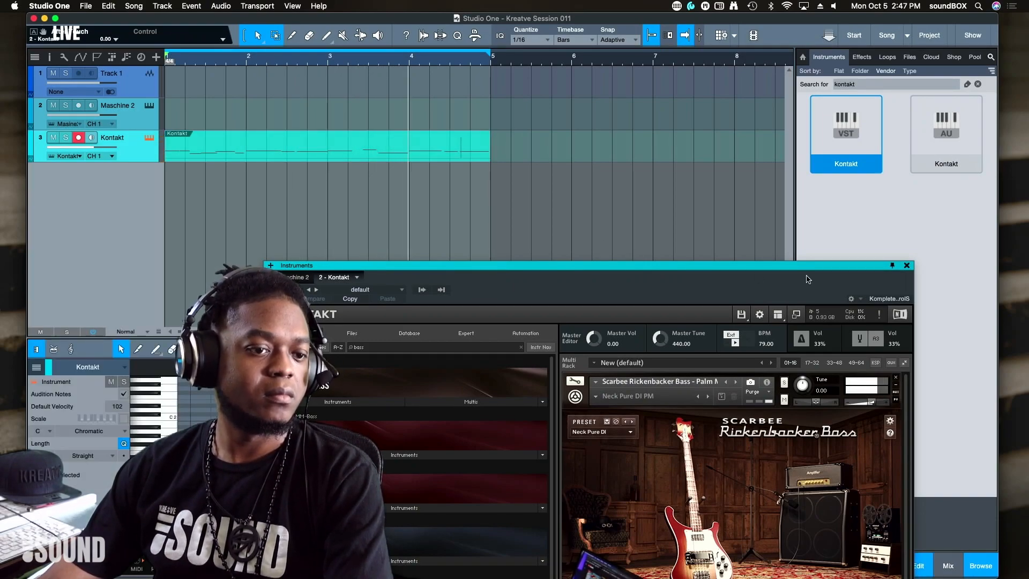
key("F11")
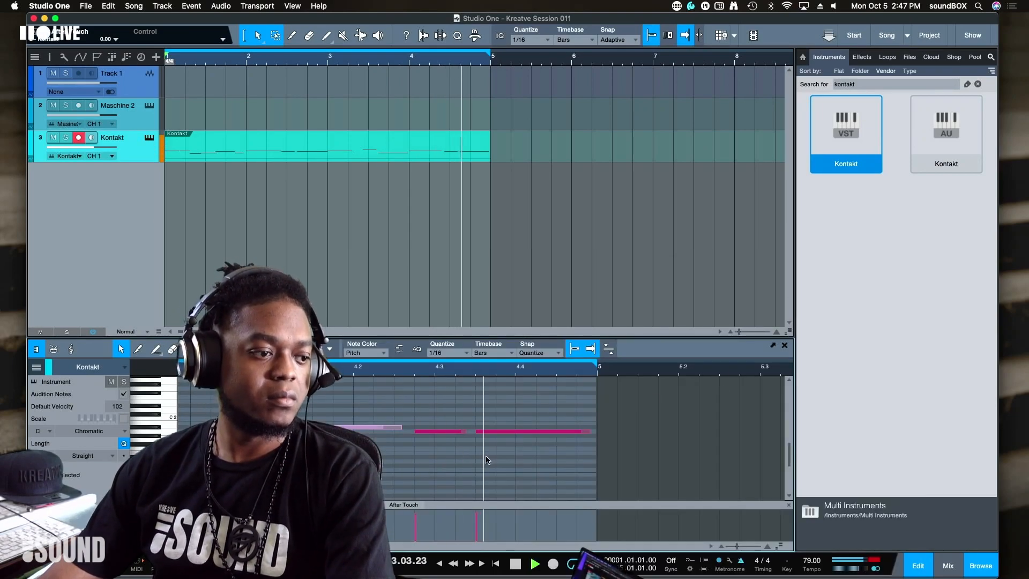
left_click_drag(485, 337, 485, 236)
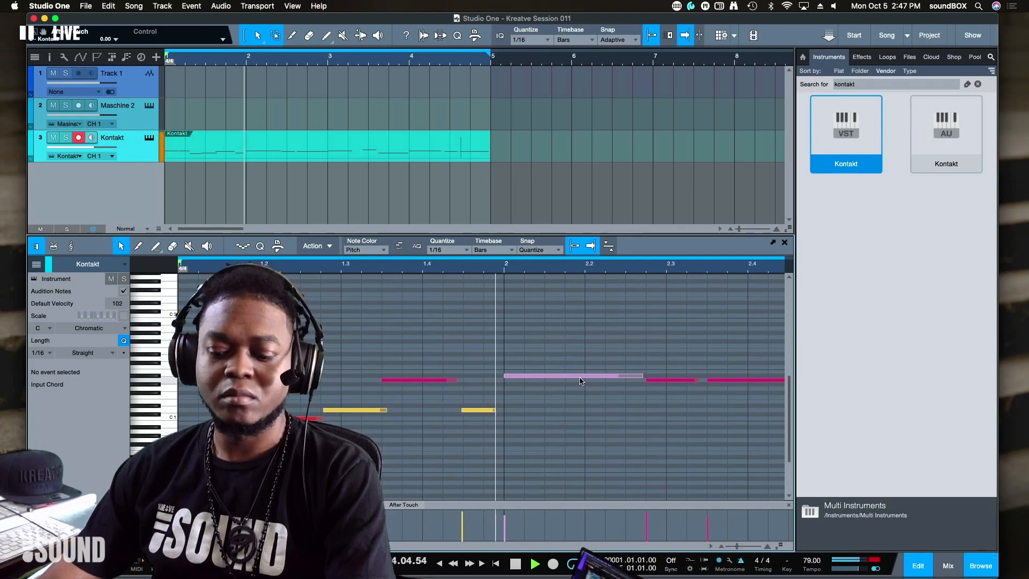
Step: Split the A#1 note in bar 3 at 3.1.4, extend its second part to about 3.2.3.79, and stop playback
key("2")
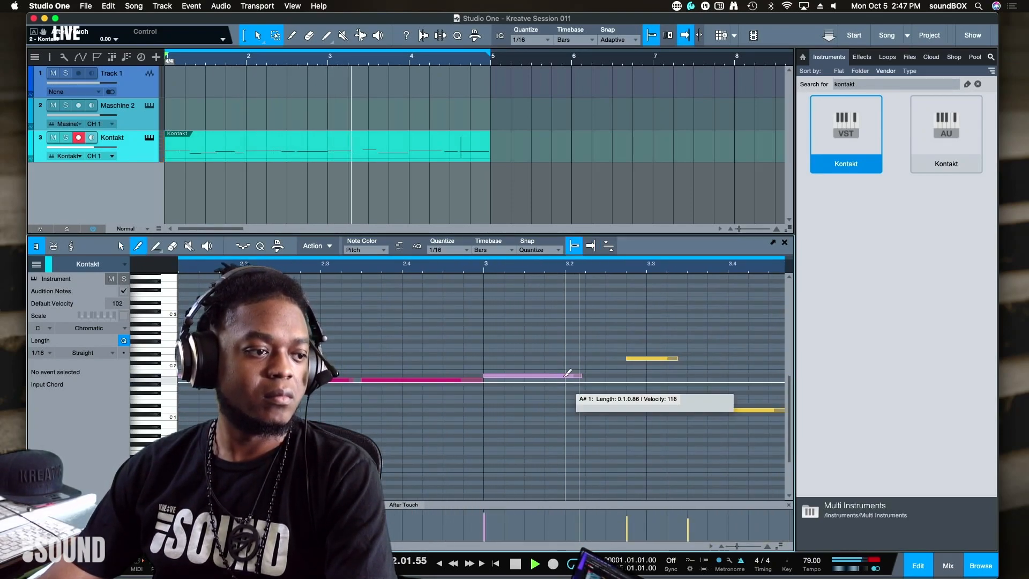
left_click(545, 375)
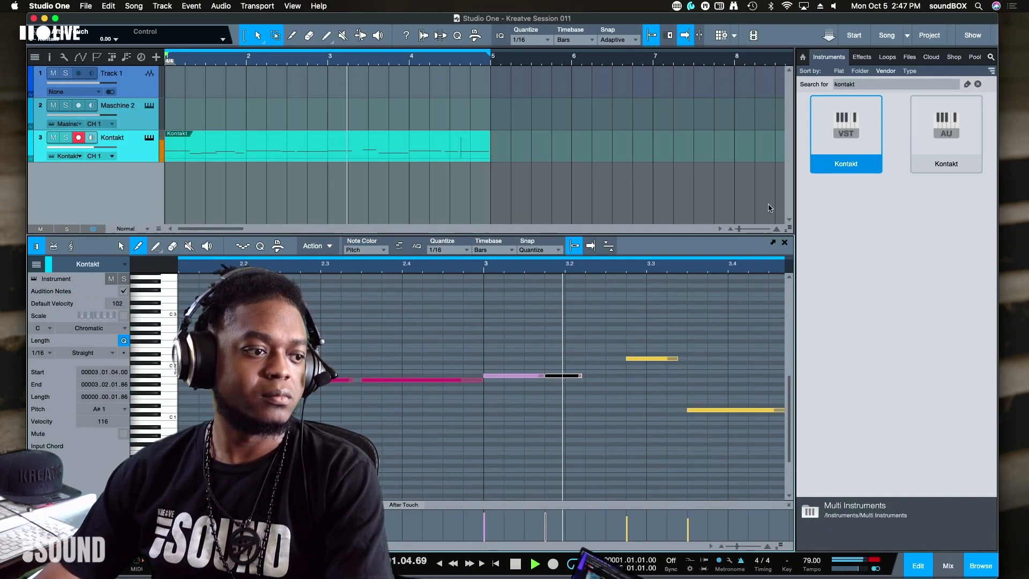
key("1")
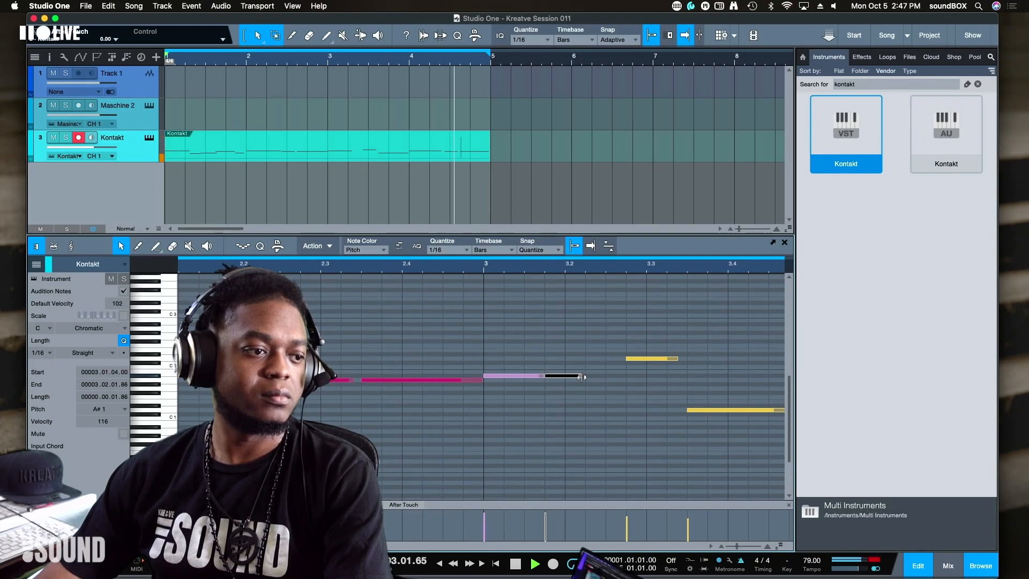
left_click_drag(581, 378, 621, 379)
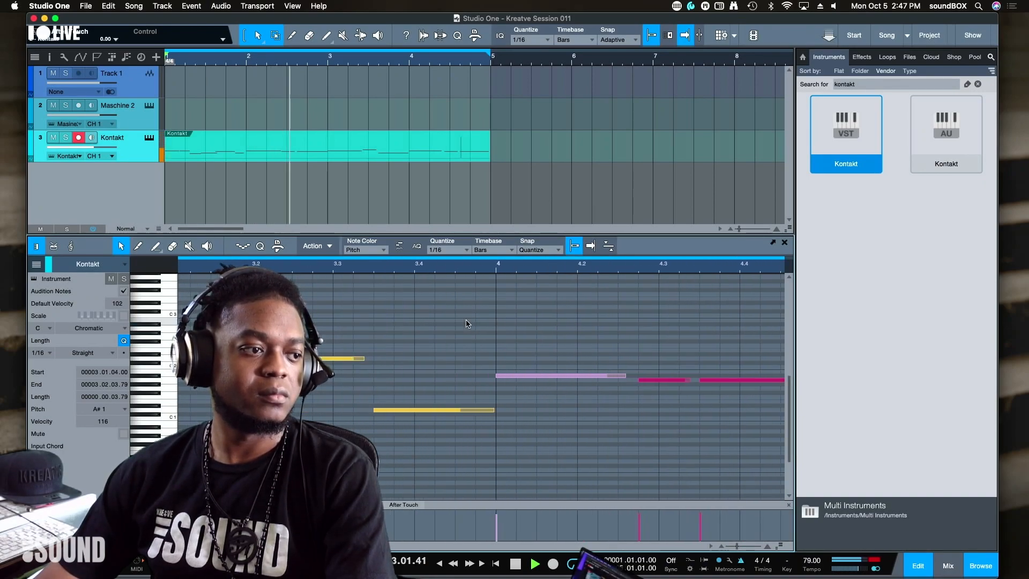
key("w")
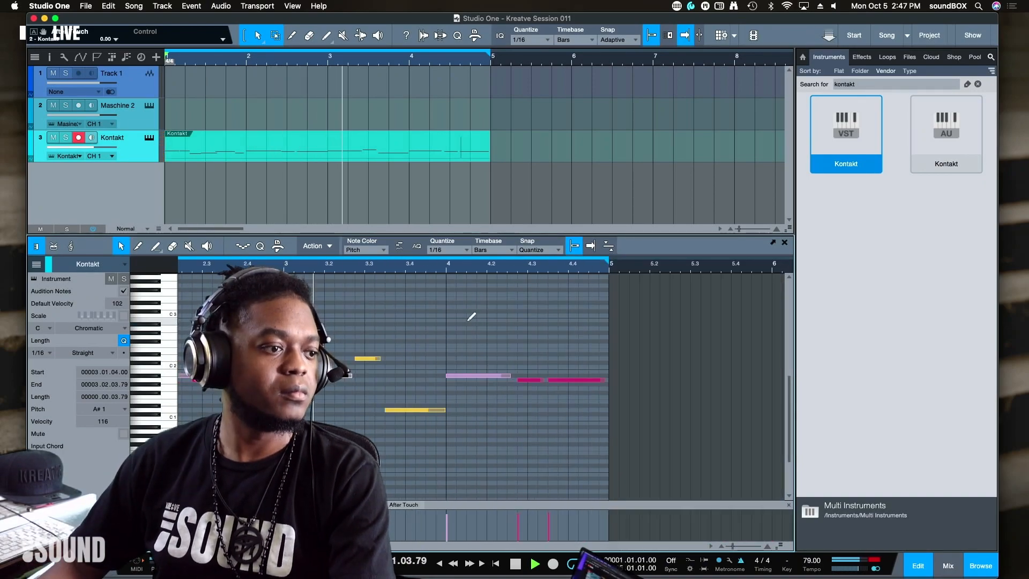
key("w")
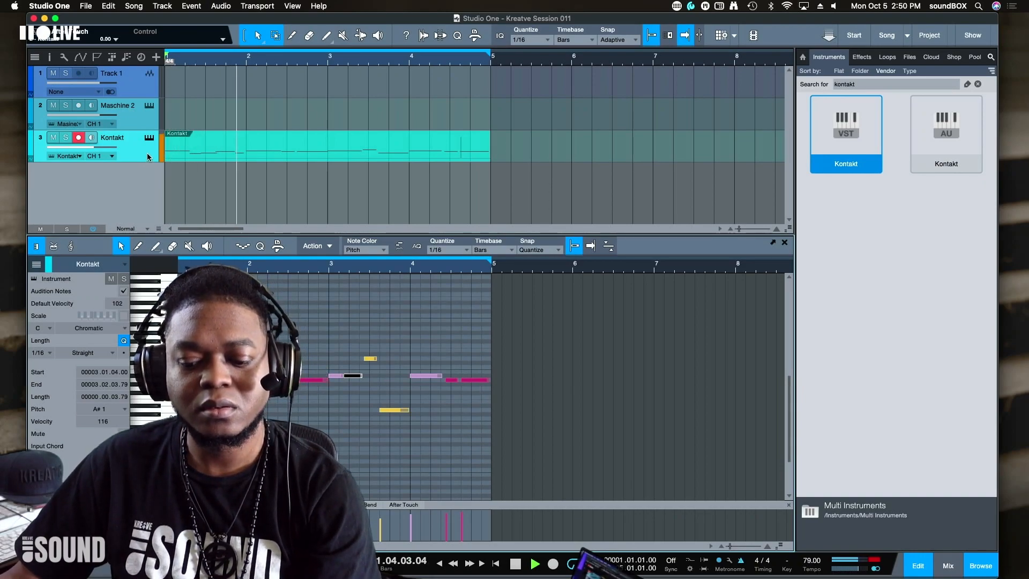
left_click(555, 308)
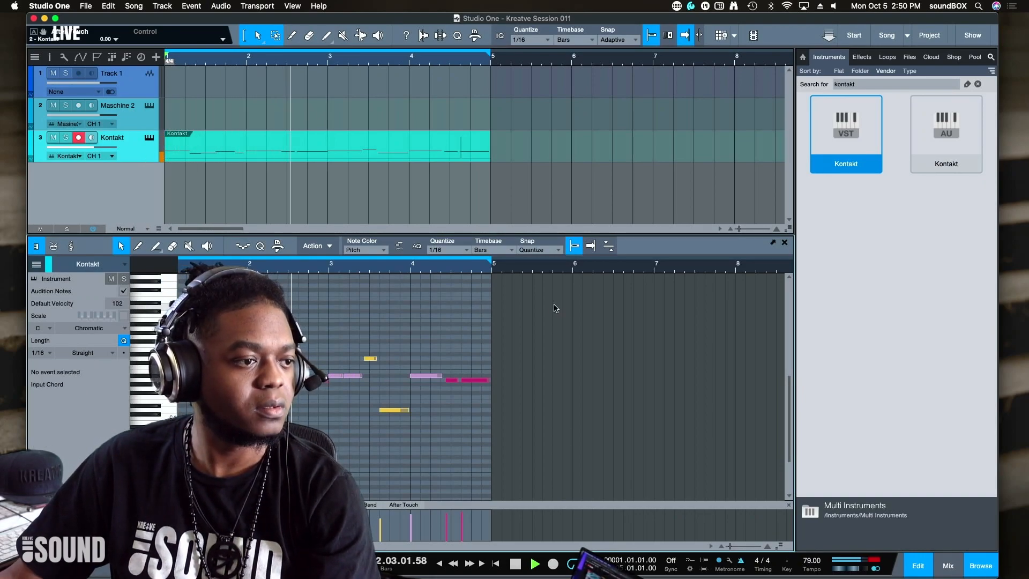
key("space")
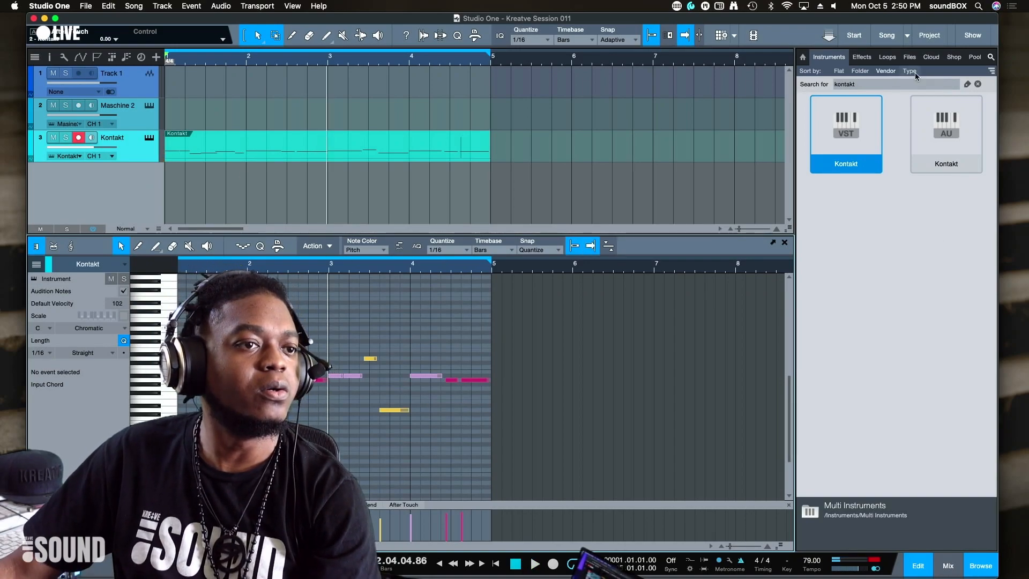
Step: Search the instruments browser by the Guitar tag, then replace the search with rig
left_click(902, 85)
type("gu")
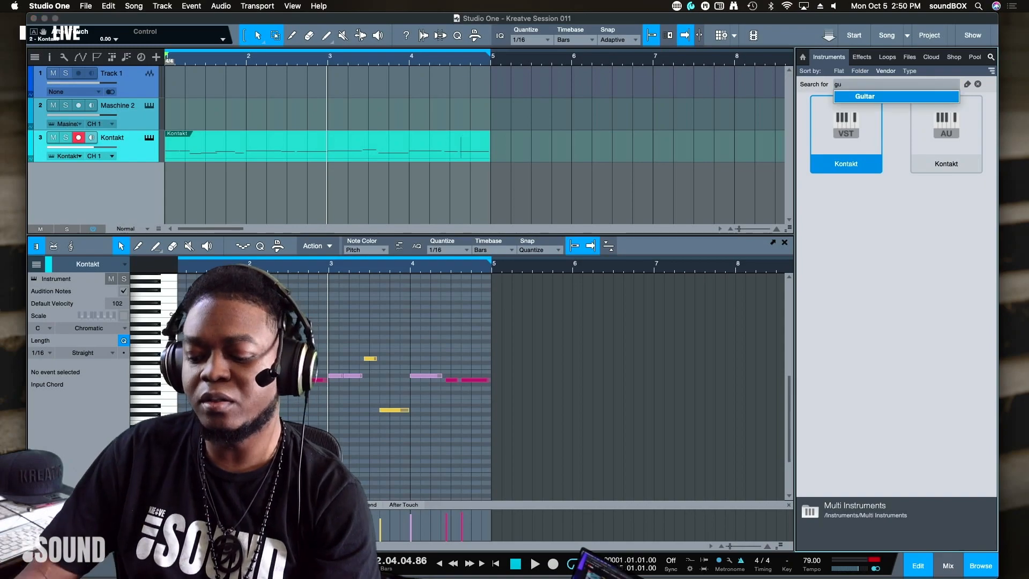
type("it")
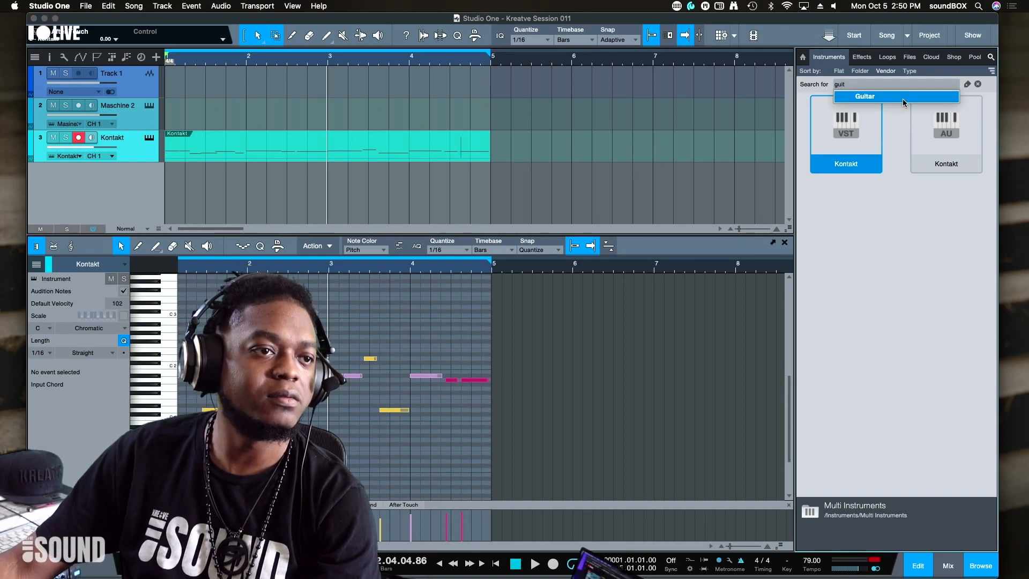
left_click(895, 96)
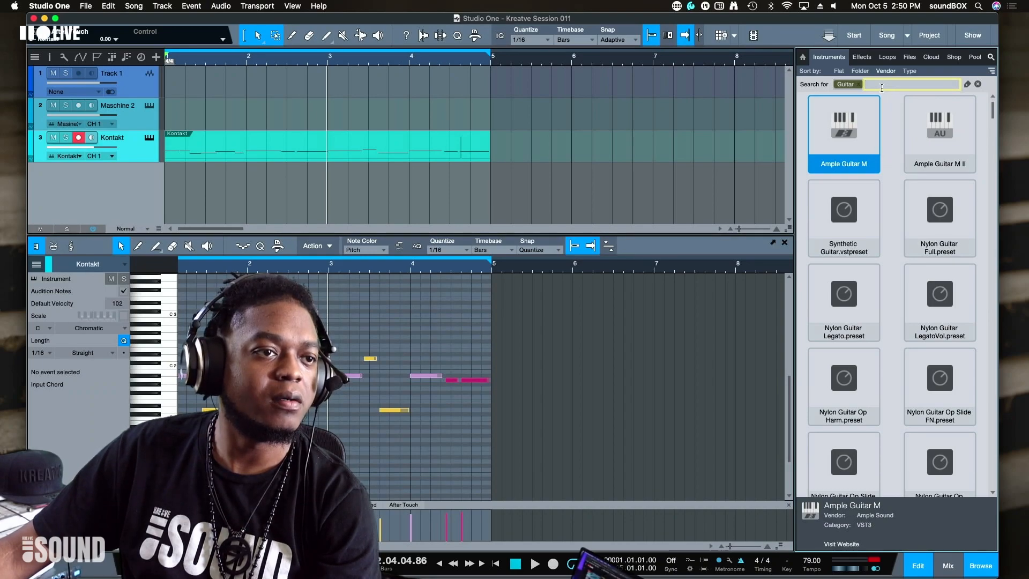
key("BackSpace")
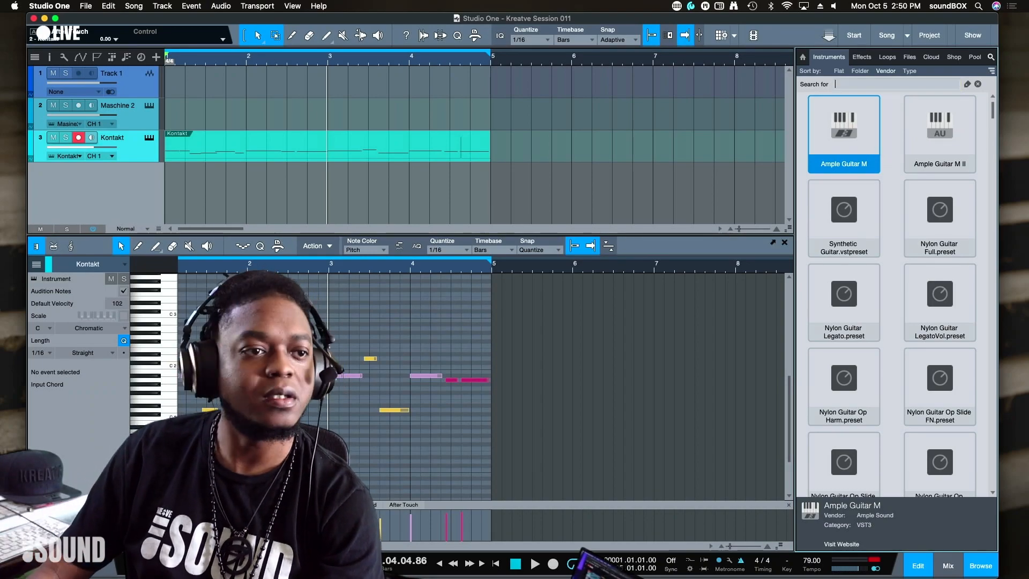
type("rig")
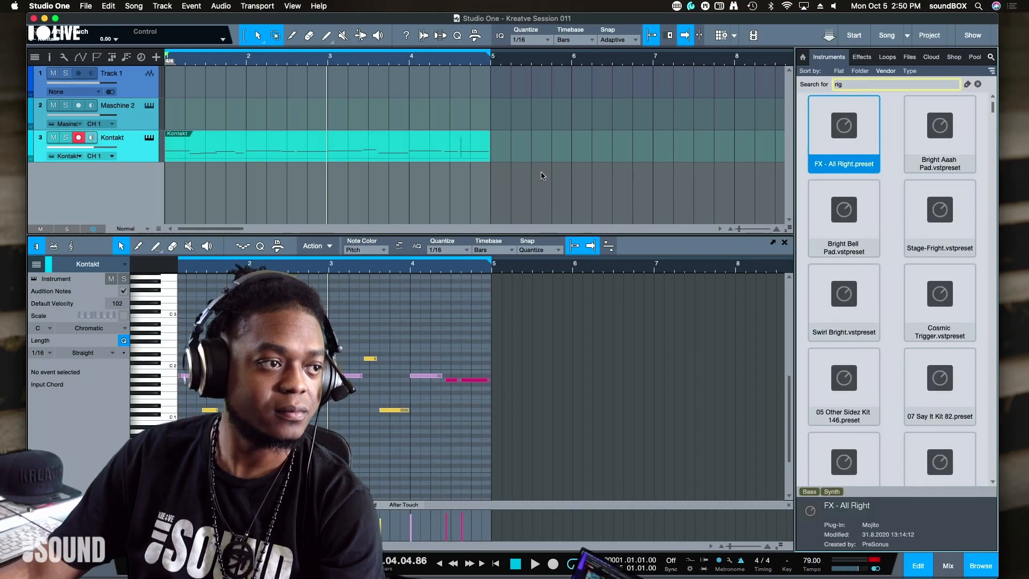
Step: Show and enlarge the mixer, and open the Guitar Rig insert on the Maschine output channel
key("F3")
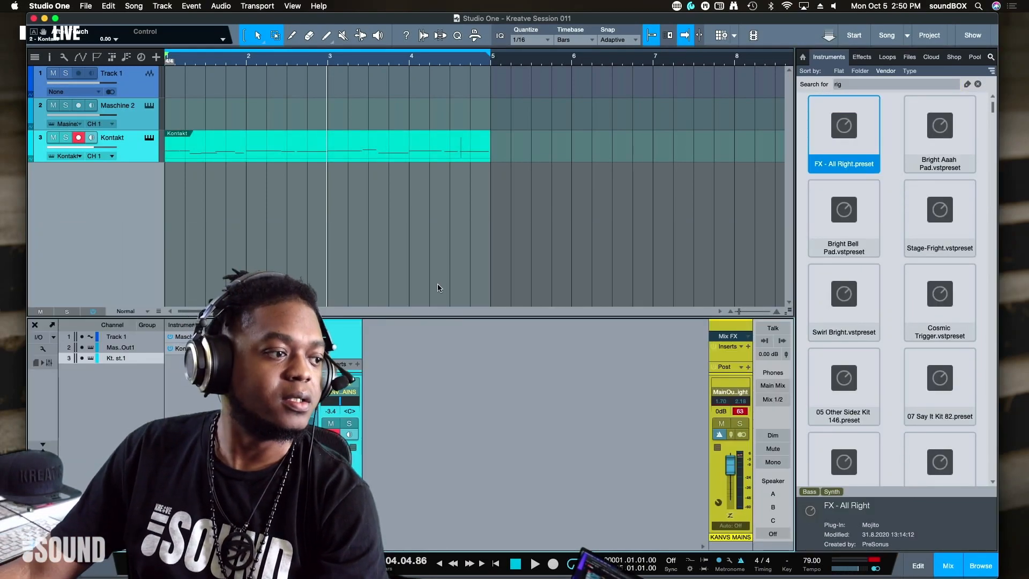
left_click_drag(258, 242, 257, 228)
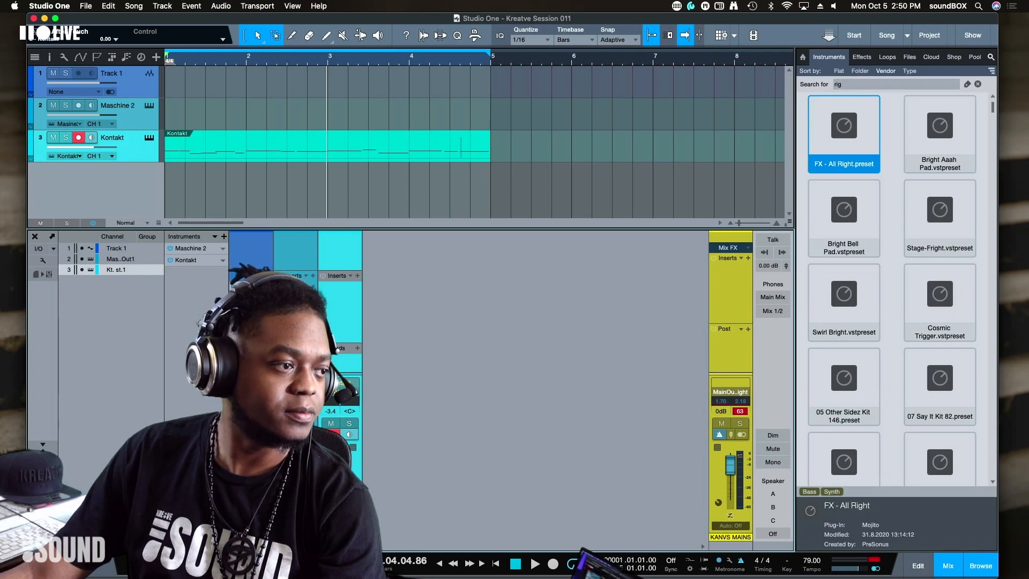
double_click(298, 287)
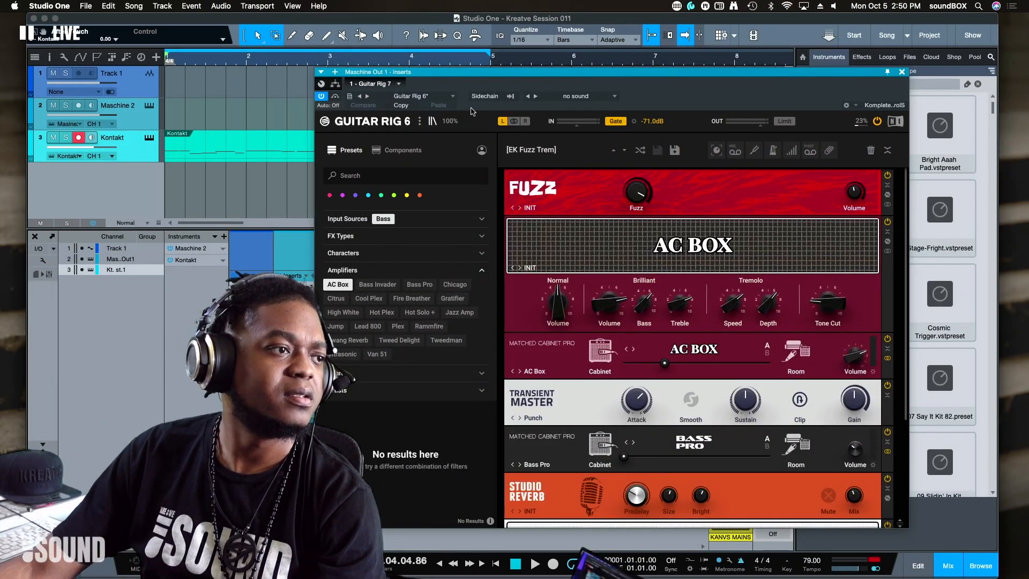
key("space")
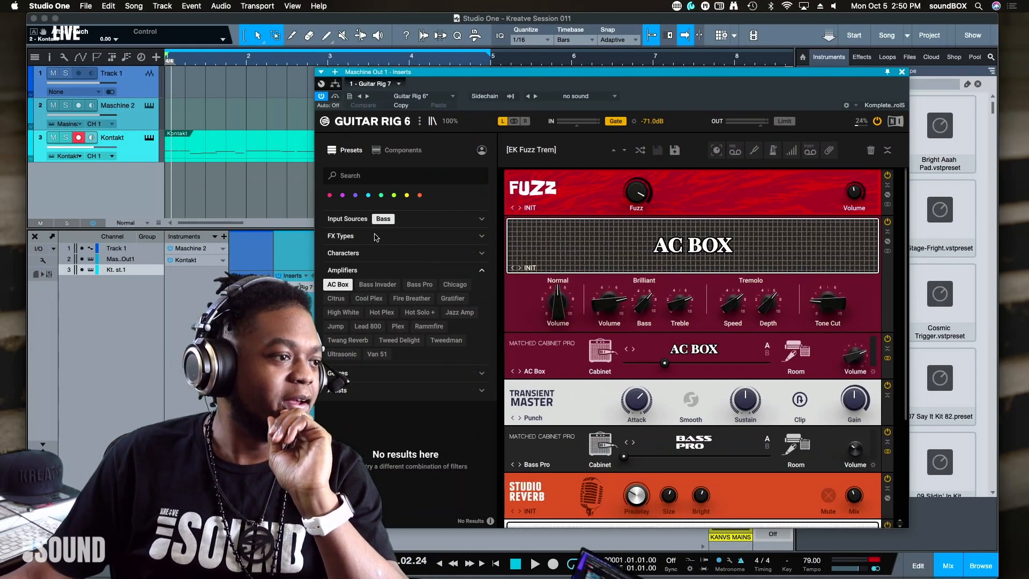
Step: Replace the Bass input source filter in the Guitar Rig presets with Mixbus, after trying Drums
left_click(391, 153)
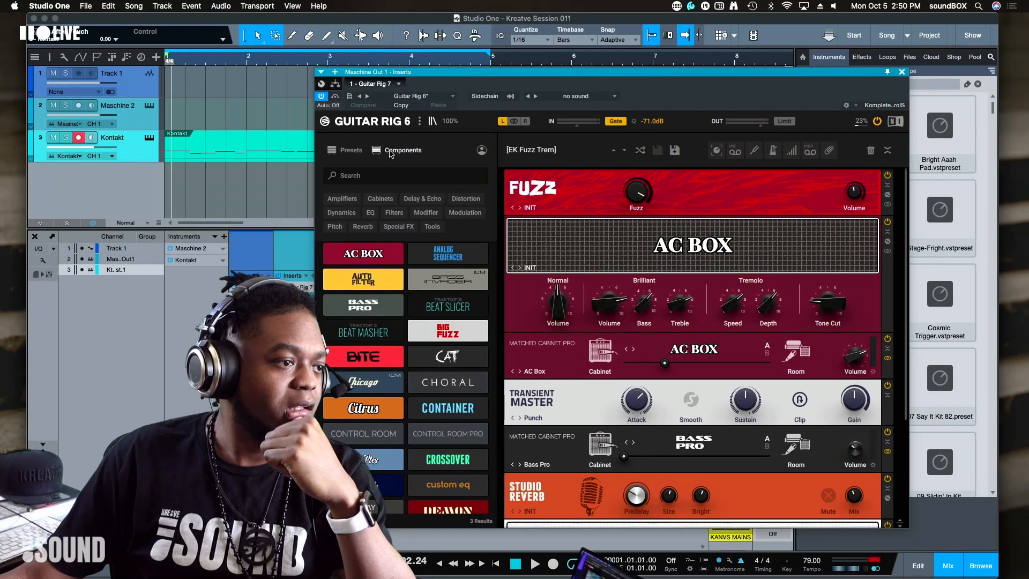
left_click(358, 153)
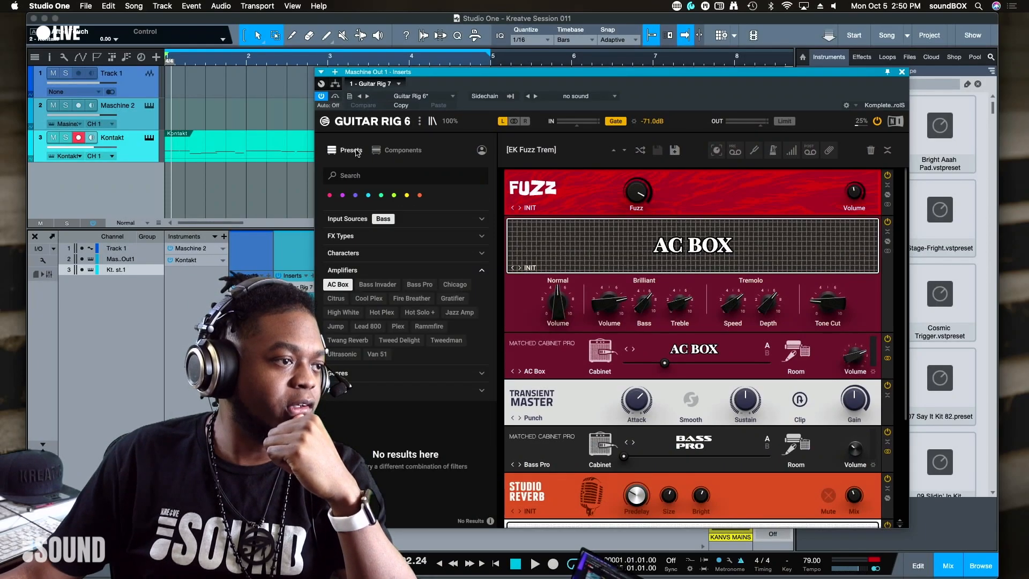
left_click(379, 221)
left_click(466, 226)
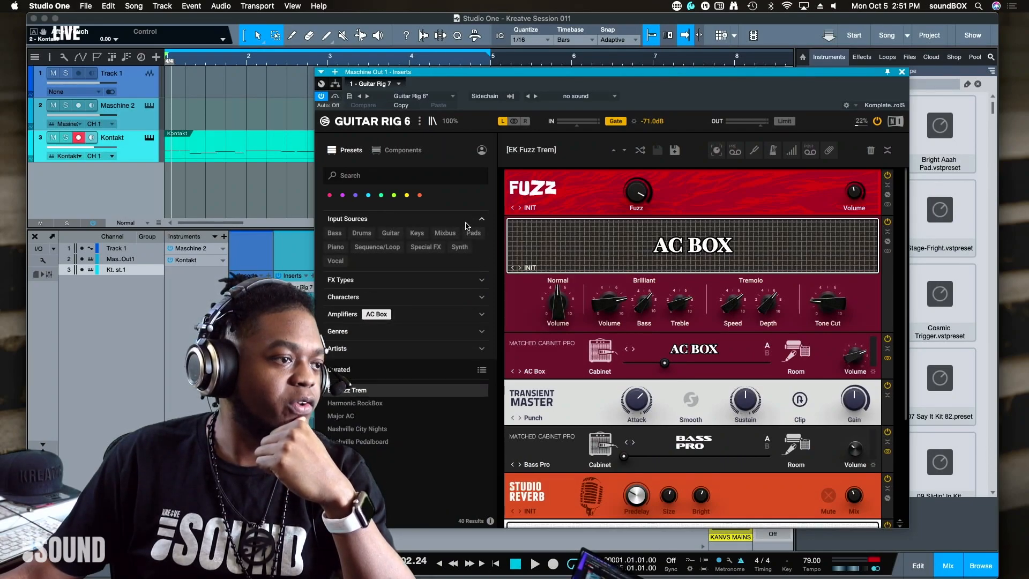
left_click(368, 235)
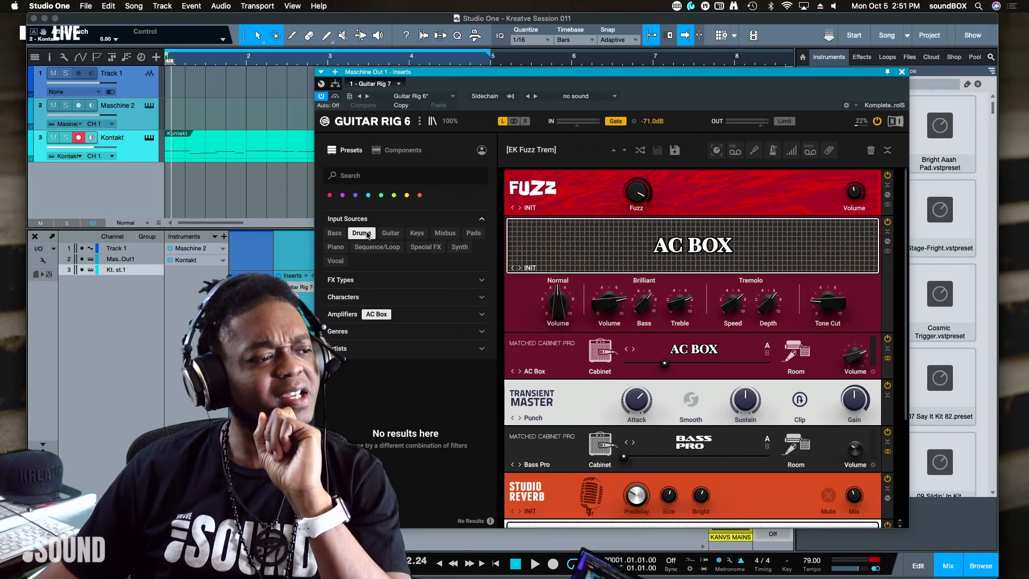
left_click(454, 235)
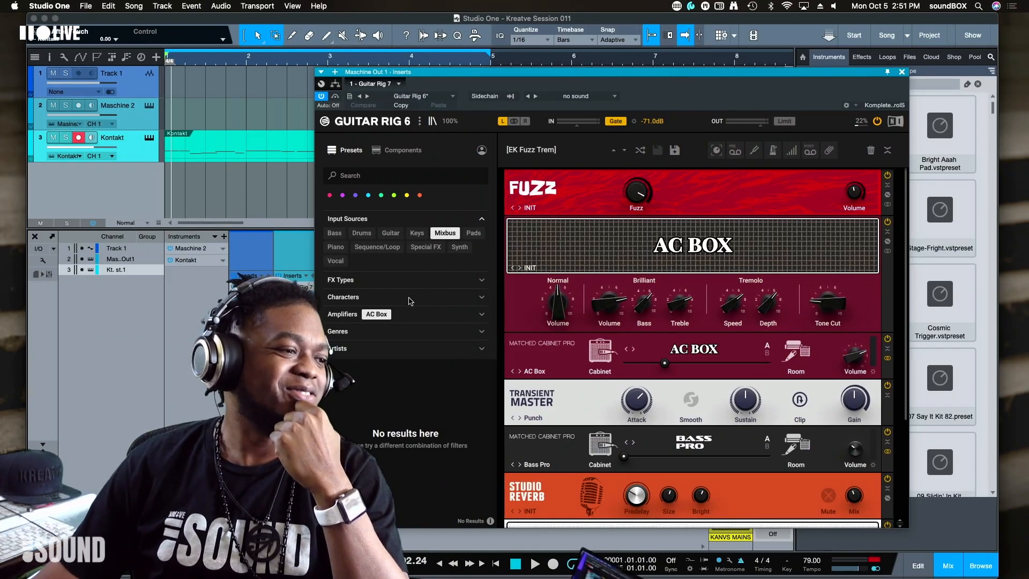
Step: Clear the AC Box amplifier filter, load the Bus Warmer preset, and move the Guitar Rig window clear of the track list
left_click(385, 315)
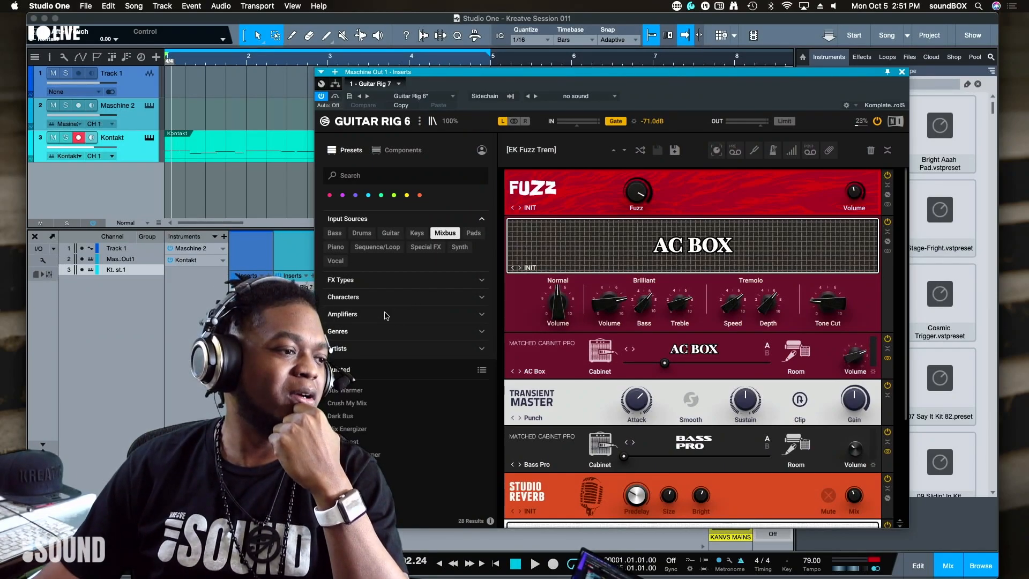
left_click(369, 395)
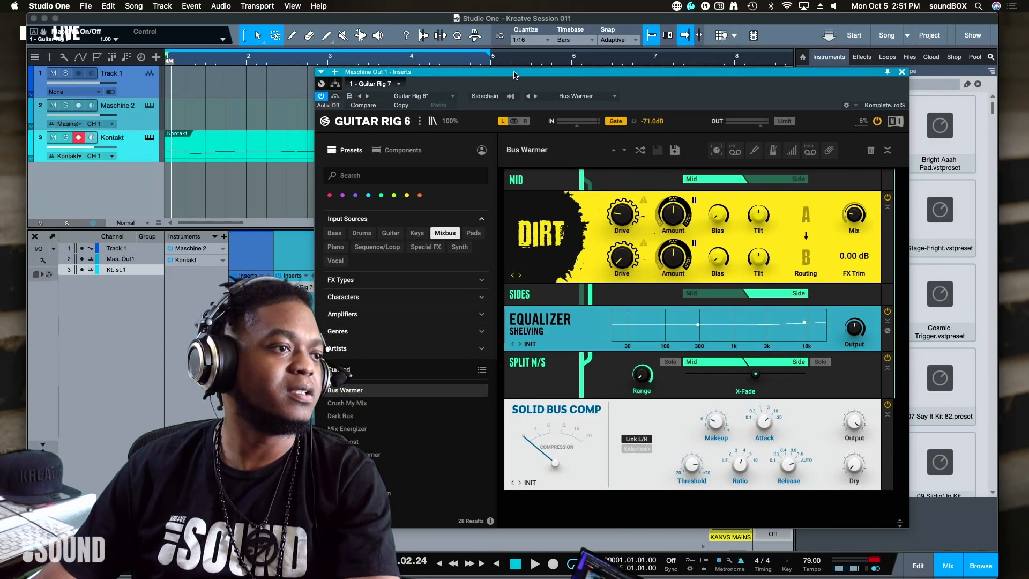
left_click_drag(514, 74, 544, 115)
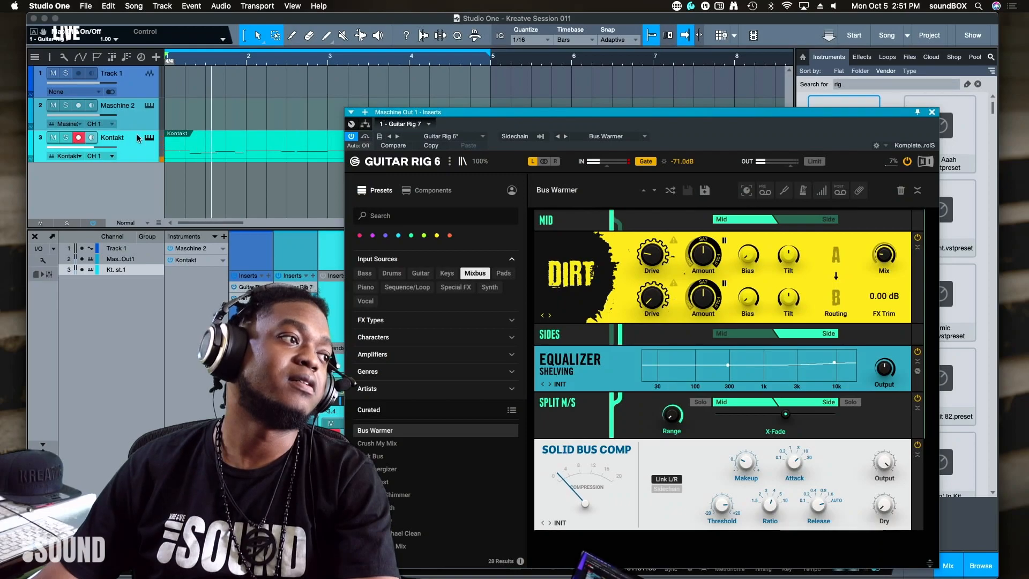
Step: Mute the Kontakt track and compare the sound by bypassing and re-enabling the Guitar Rig insert on the Maschine output
left_click(54, 137)
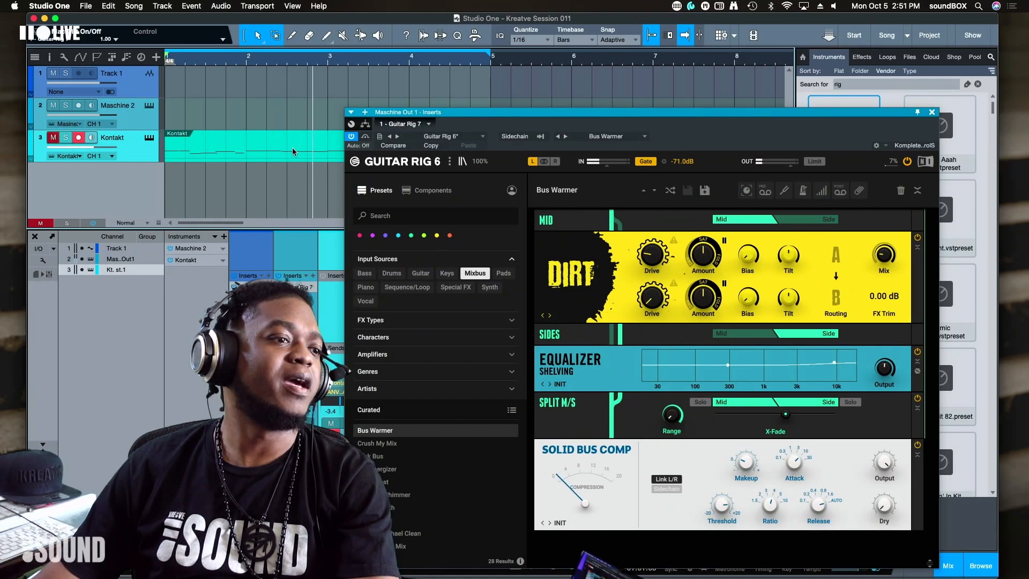
left_click(365, 137)
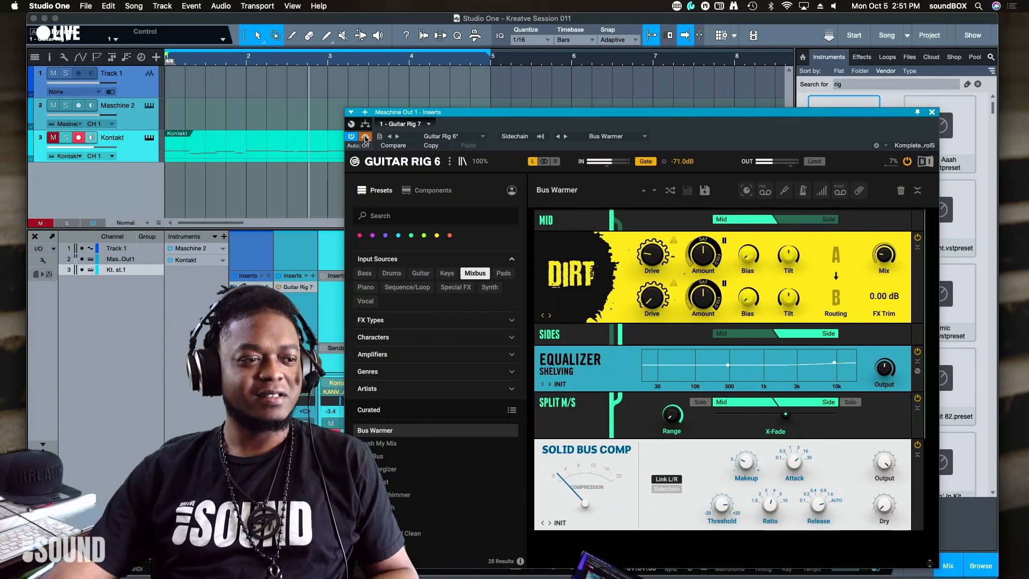
left_click(365, 137)
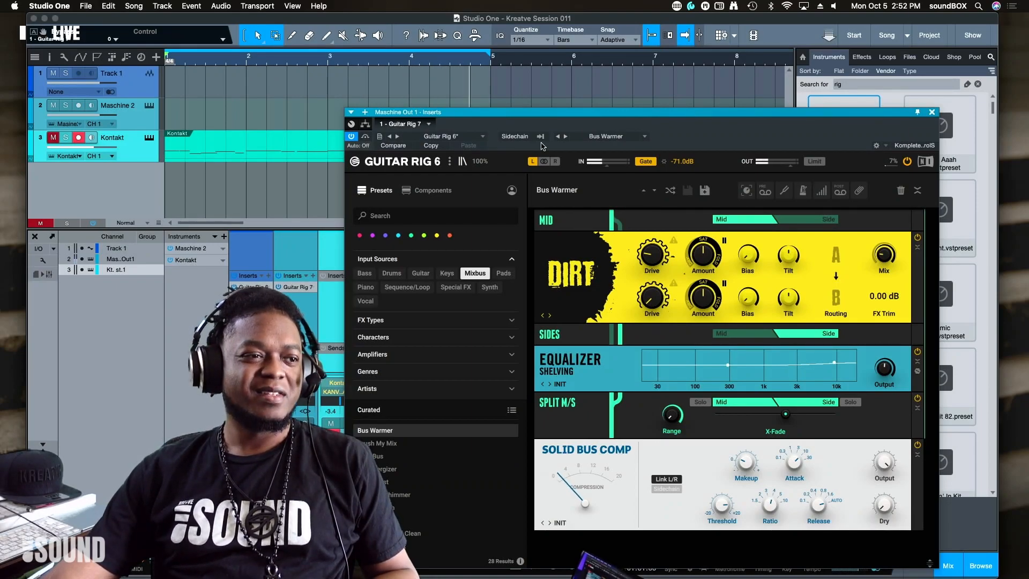
Step: Turn on Guitar Rig's output limiter and switch its input to stereo, checking the sound with the gate off before re-enabling it
left_click(646, 162)
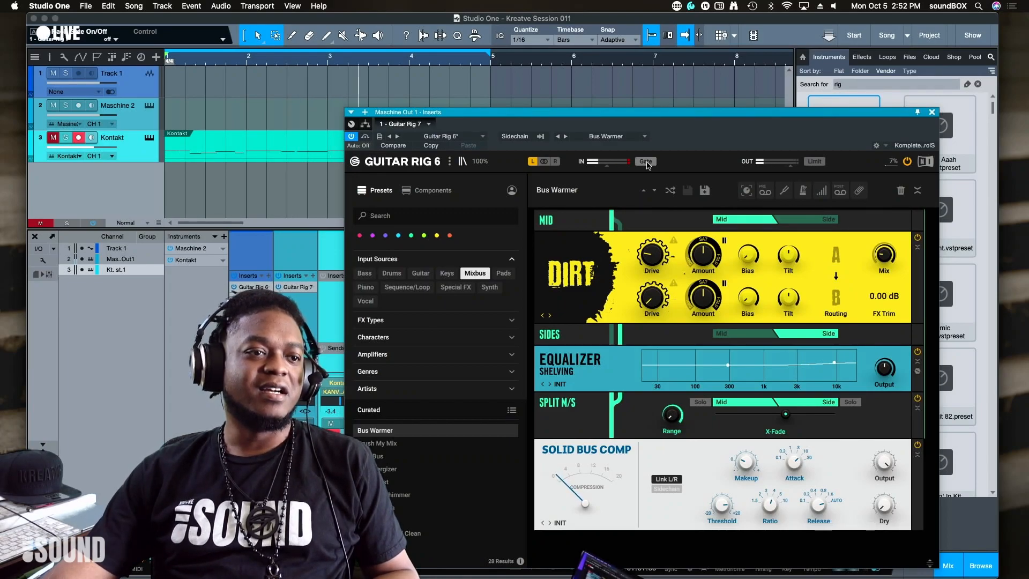
left_click(820, 162)
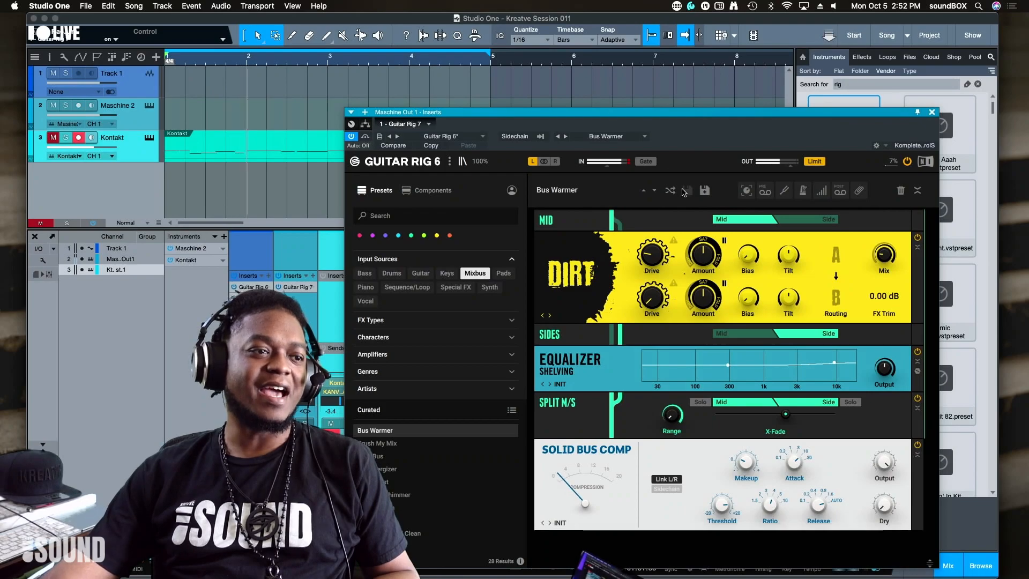
left_click(646, 162)
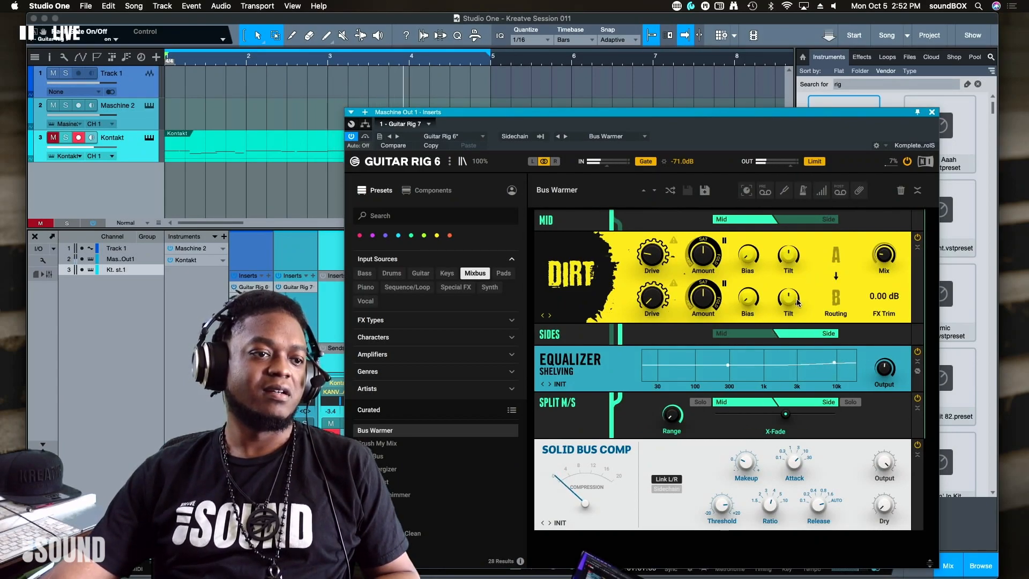
Step: Try the Crush My Mix preset and turn down the input of its VC 76 compressor
left_click(397, 445)
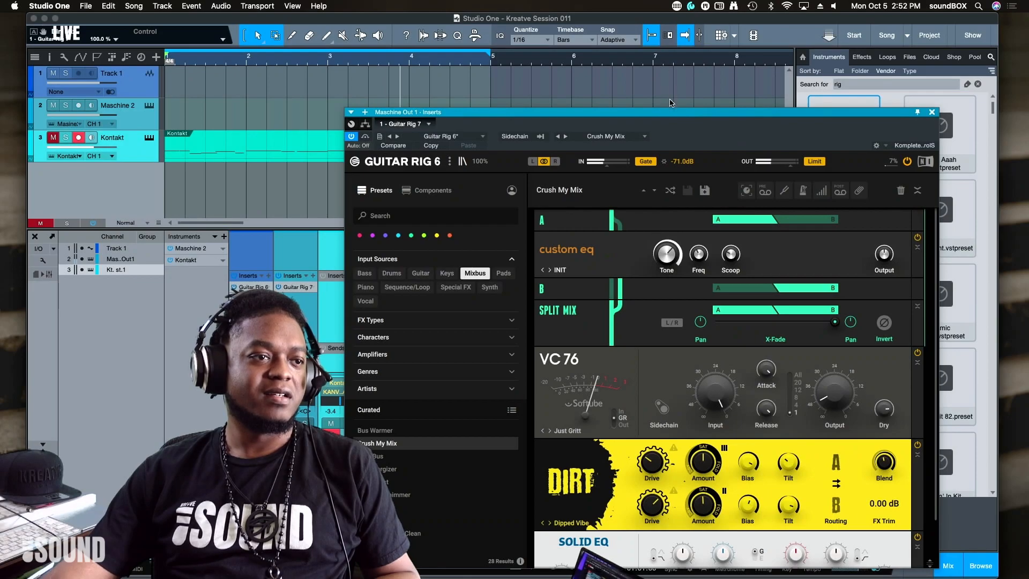
left_click_drag(670, 115, 680, 50)
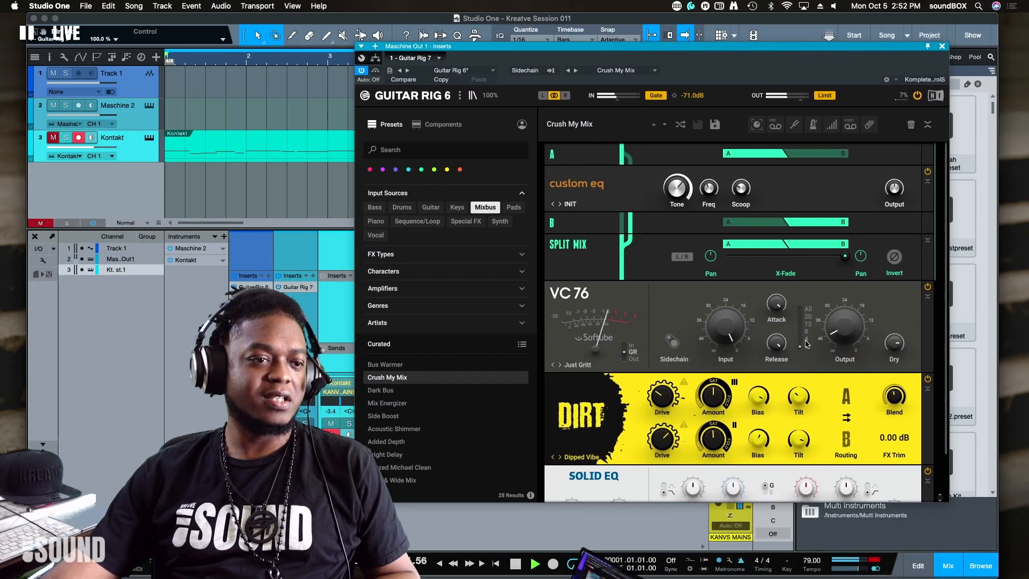
scroll(906, 315, "down", 3)
scroll(893, 263, "down", 1)
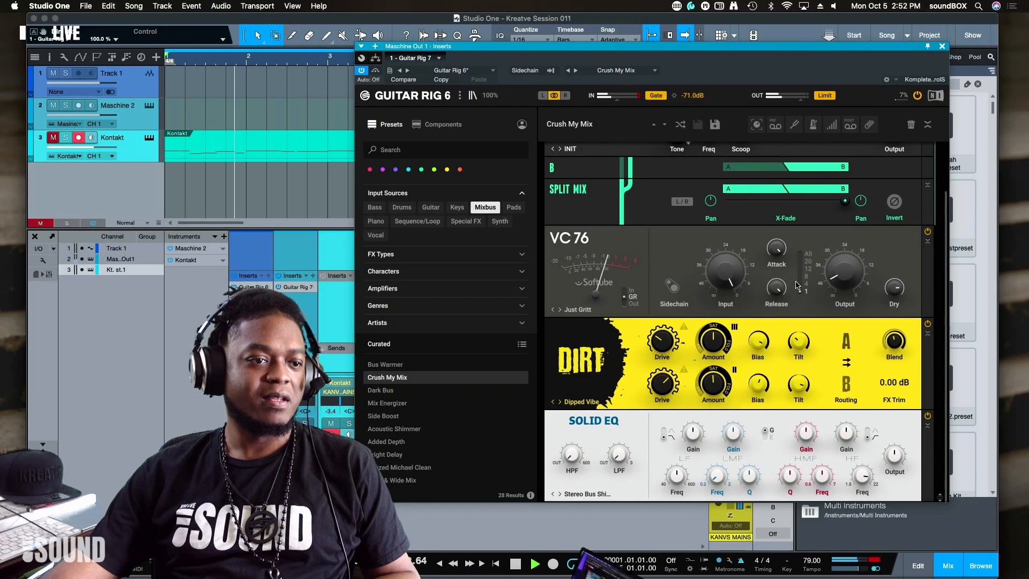
left_click_drag(744, 260, 743, 228)
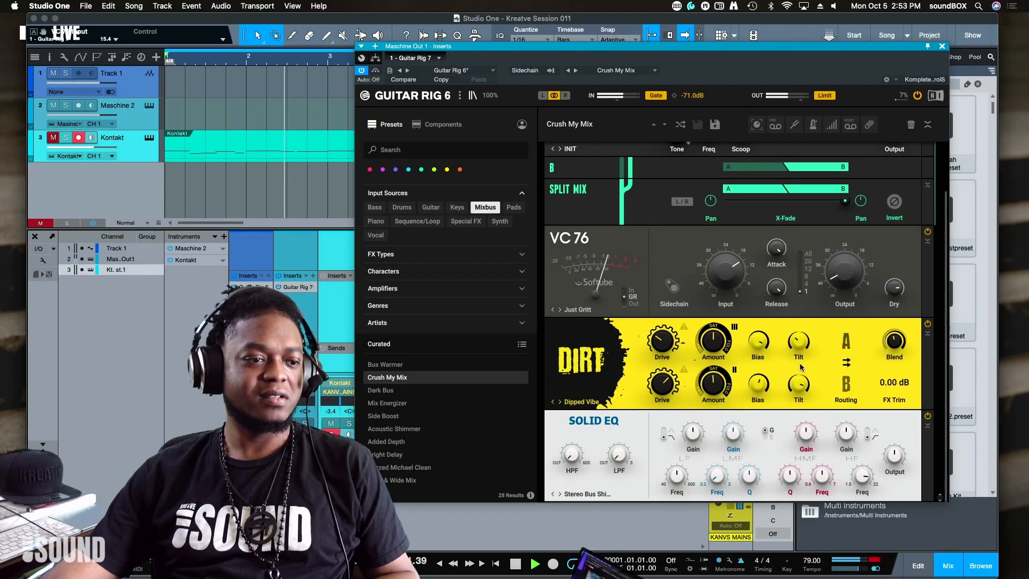
left_click_drag(725, 271, 725, 258)
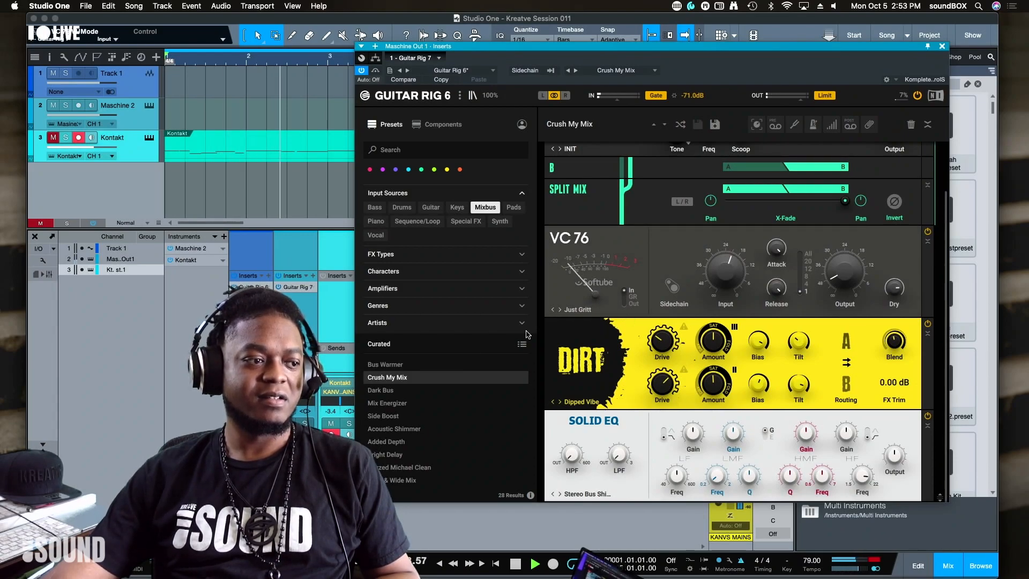
Step: Load the Mix Energizer preset after auditioning Dark Bus, and lower the Solid EQ's HF gain to about -8.5 dB
left_click(398, 390)
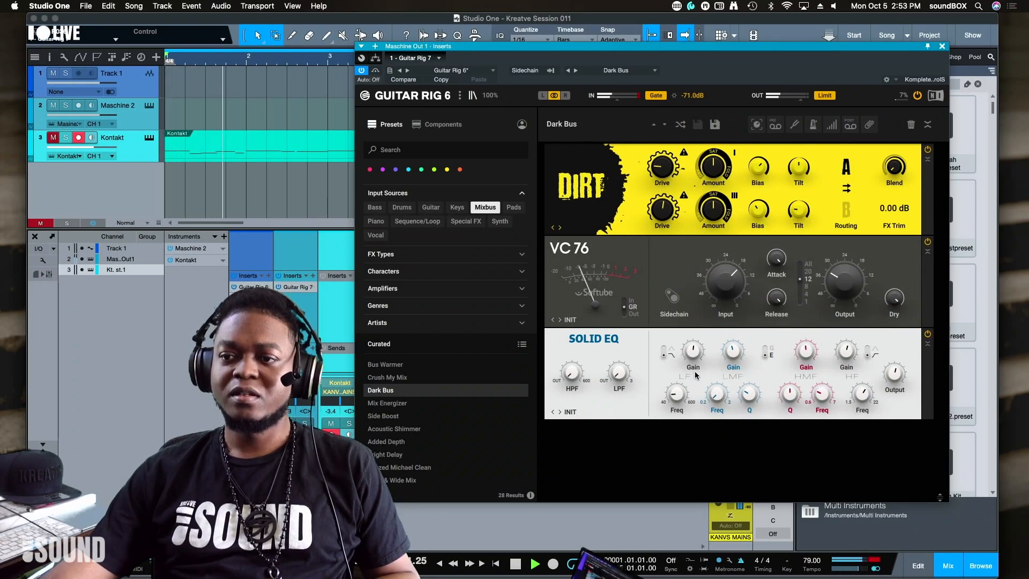
mouse_move(725, 354)
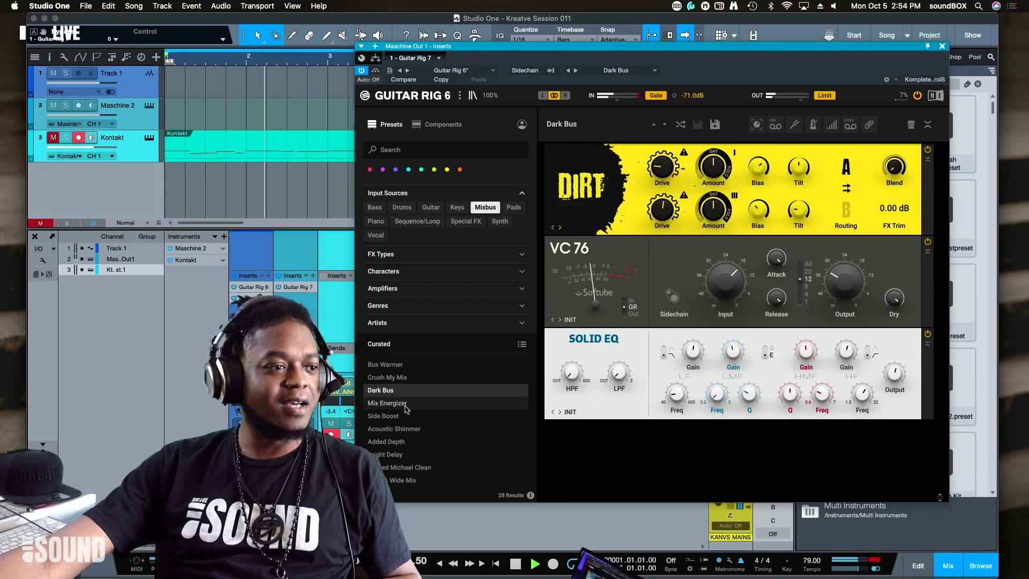
left_click(406, 409)
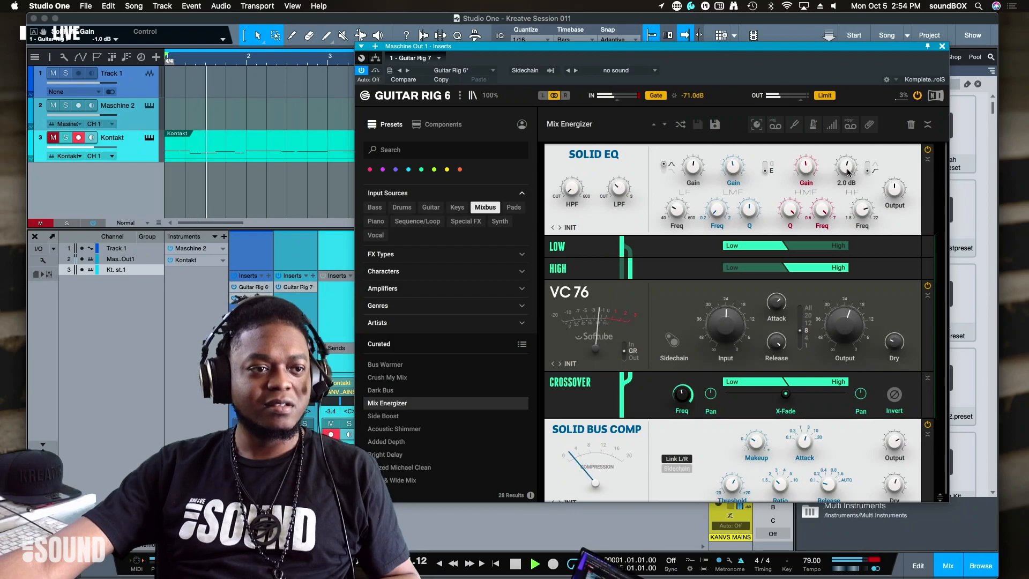
mouse_move(853, 170)
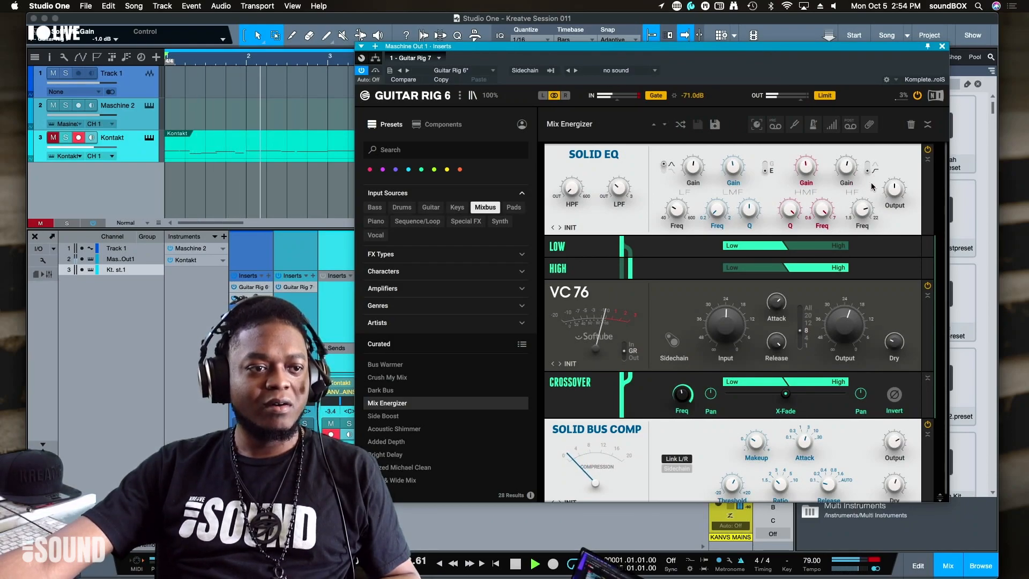
left_click_drag(853, 169, 853, 185)
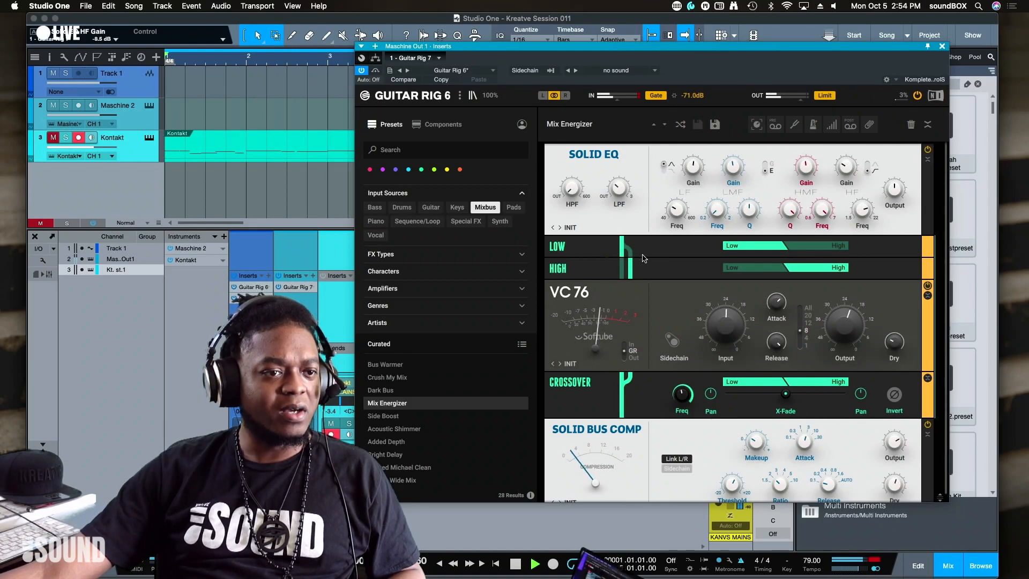
scroll(652, 258, "down", 1)
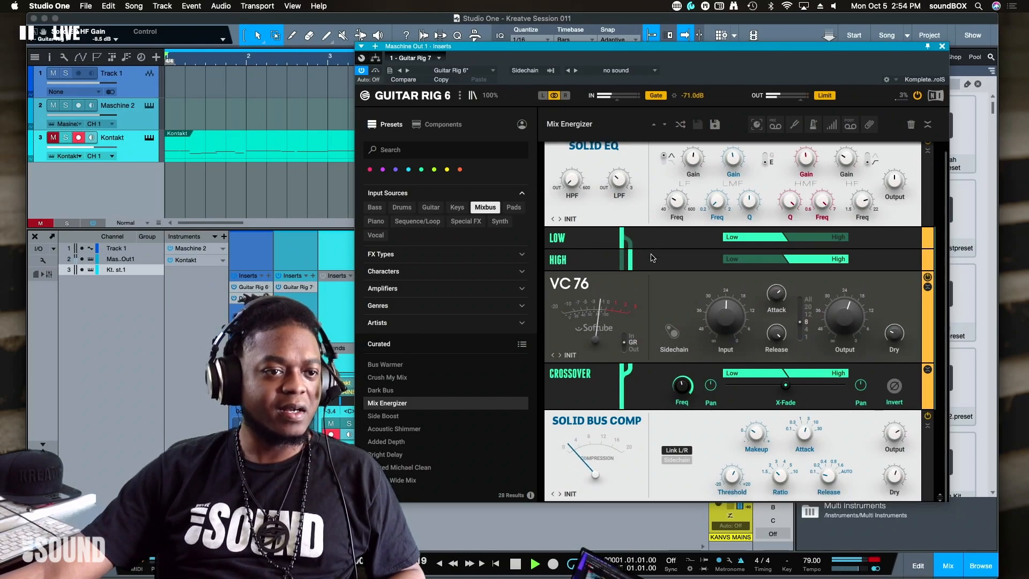
scroll(652, 258, "up", 1)
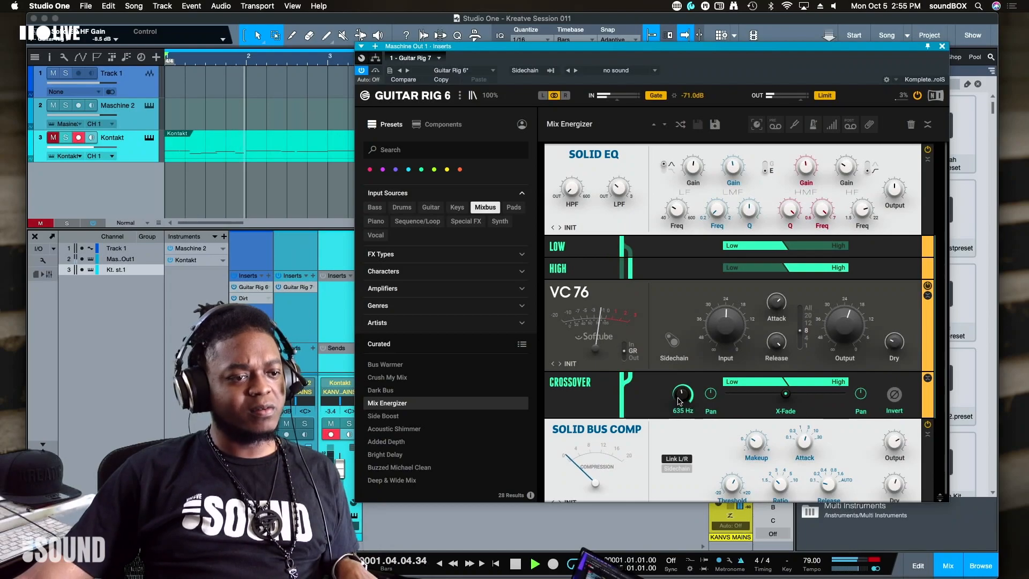
Step: Set the crossover's X-Fade to 100% : 0% and its frequency to about 2416 Hz
mouse_move(682, 396)
left_mouse_down()
mouse_move(682, 365)
mouse_move(682, 389)
left_mouse_up()
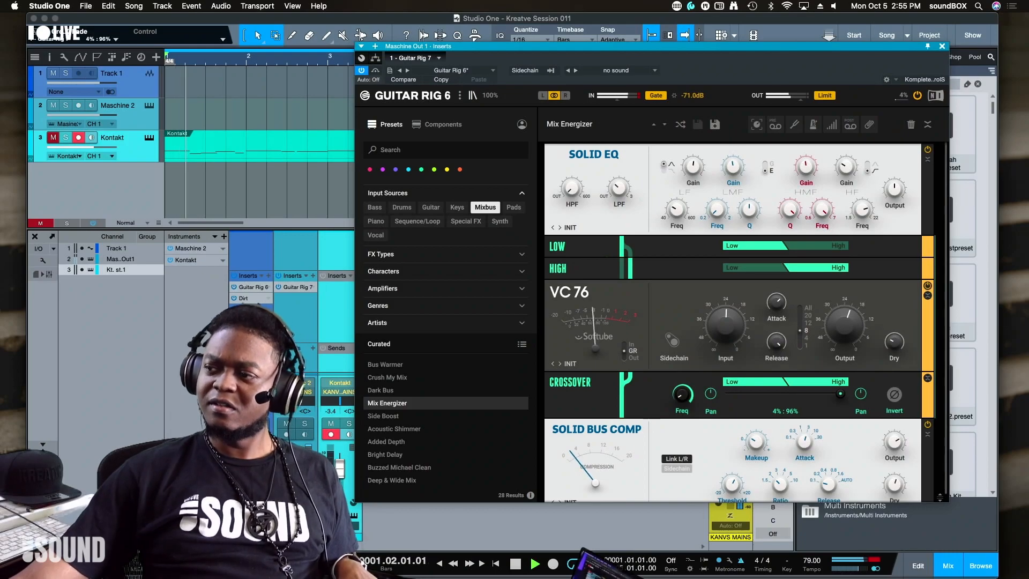
left_click_drag(840, 394, 837, 393)
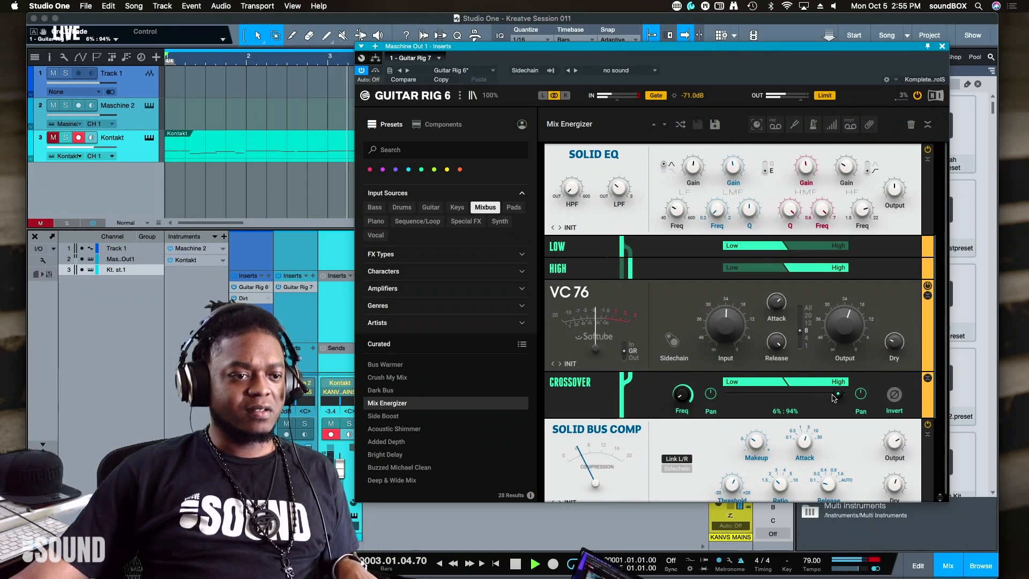
left_click_drag(836, 394, 833, 394)
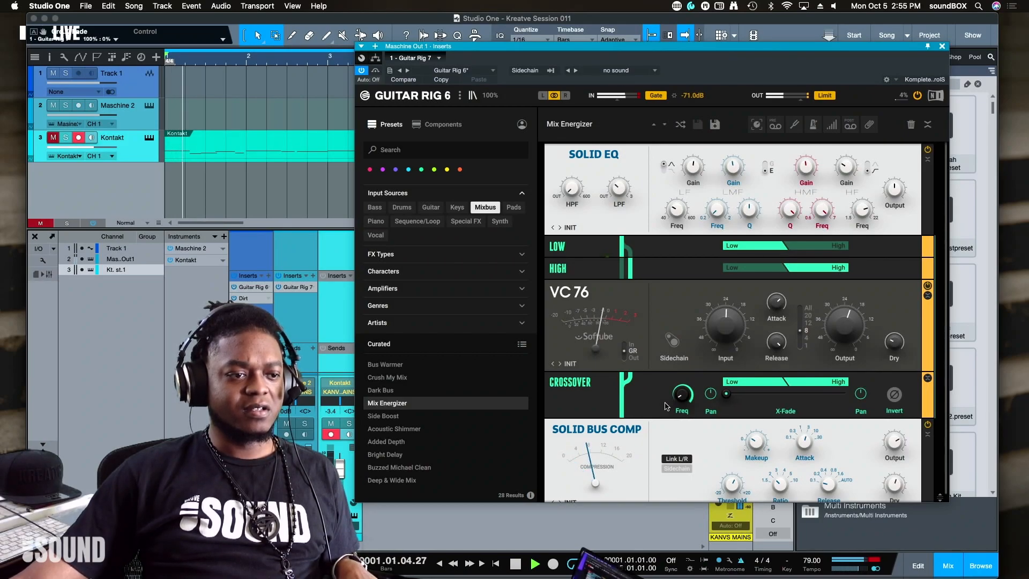
left_click_drag(681, 393, 681, 382)
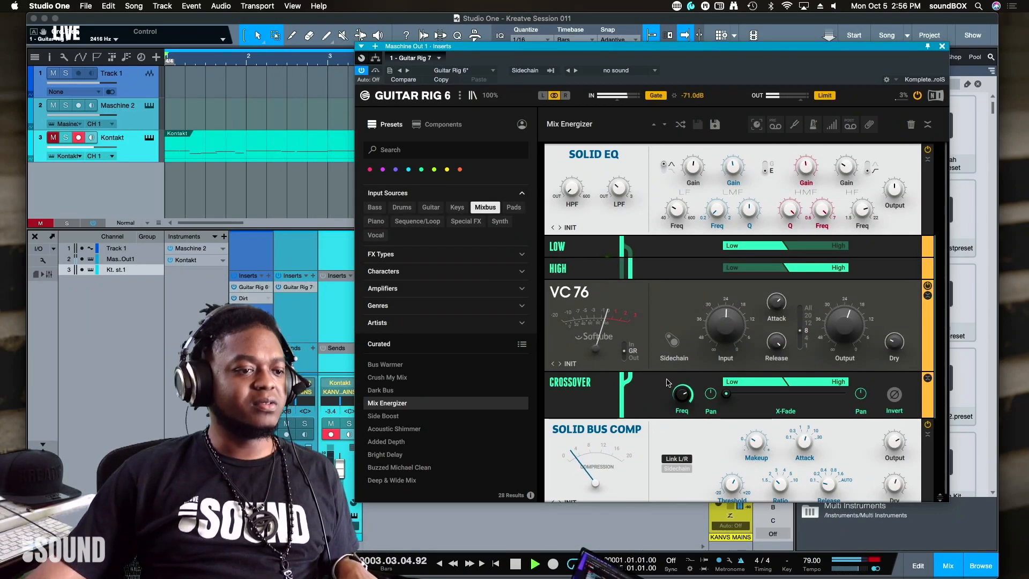
Step: Set the VC 76 input to about 17.9 and the Solid EQ's HF gain to -0.8 dB, selecting the Side Boost preset in between
scroll(666, 382, "down", 1)
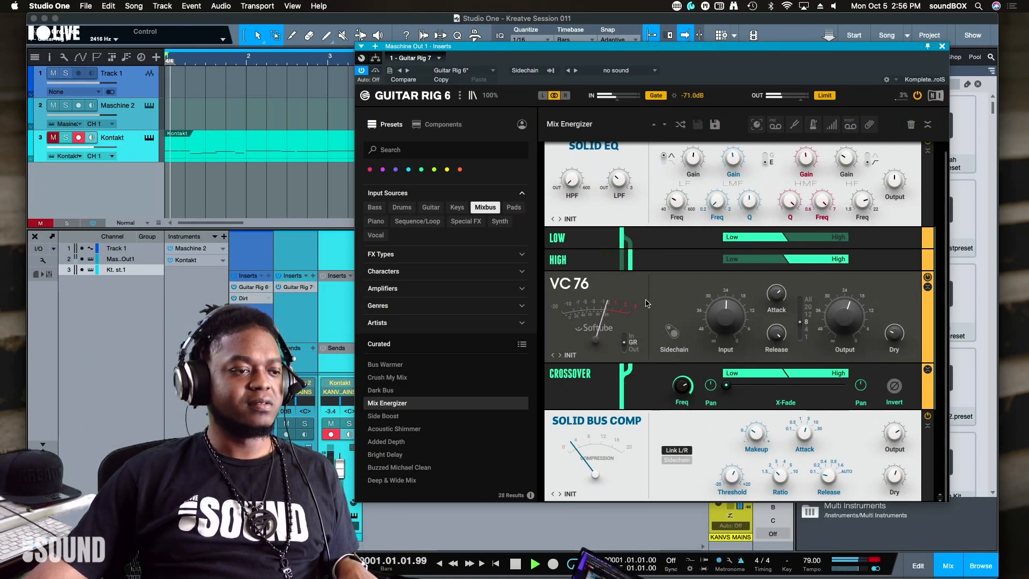
mouse_move(734, 323)
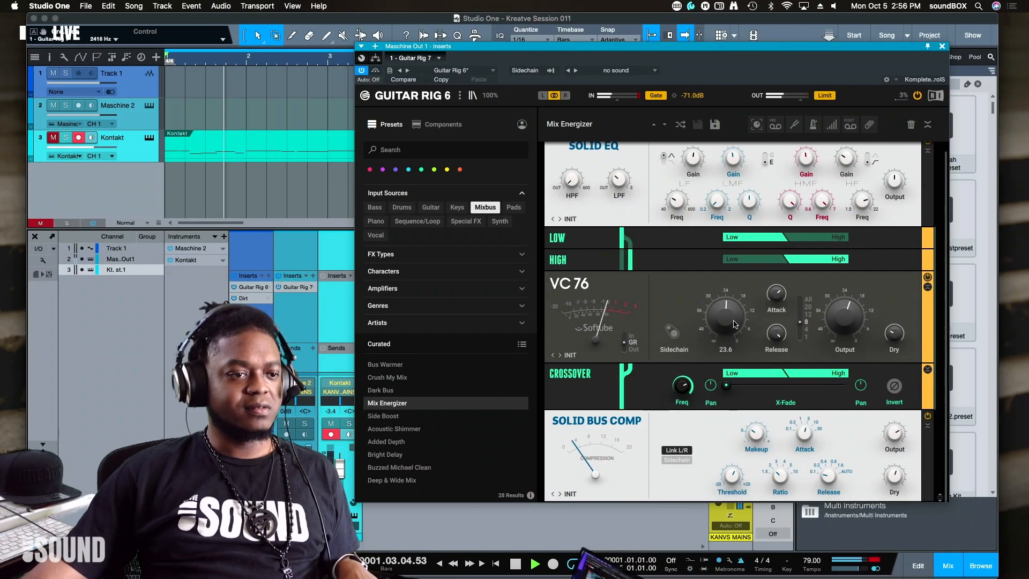
left_click_drag(734, 324, 733, 340)
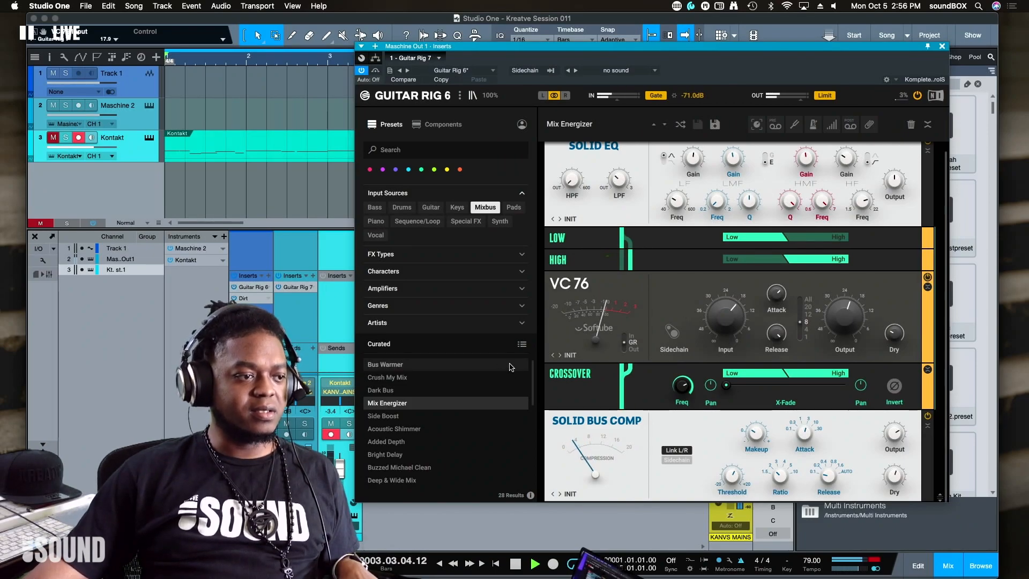
left_click(440, 420)
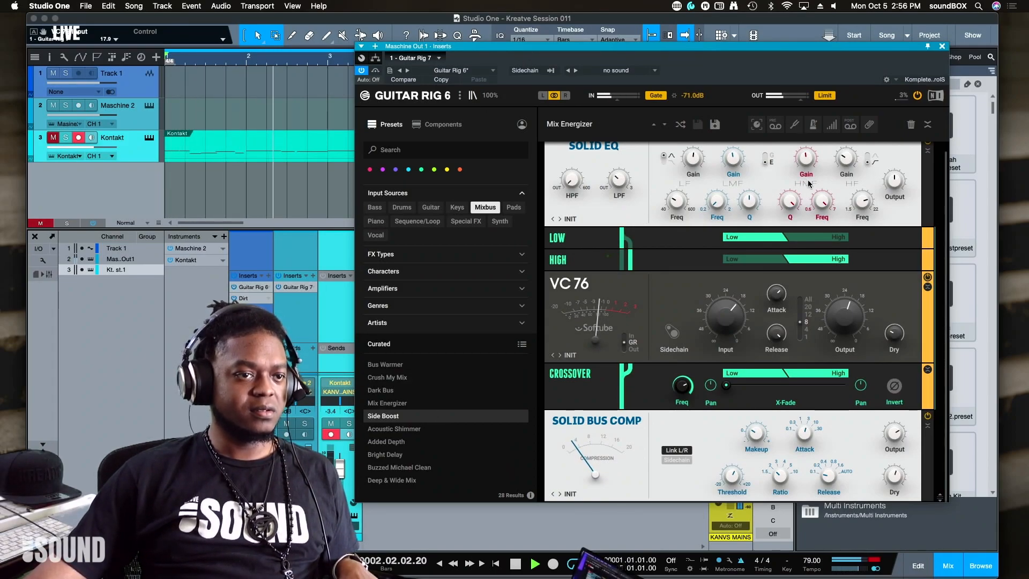
left_click_drag(842, 164, 845, 145)
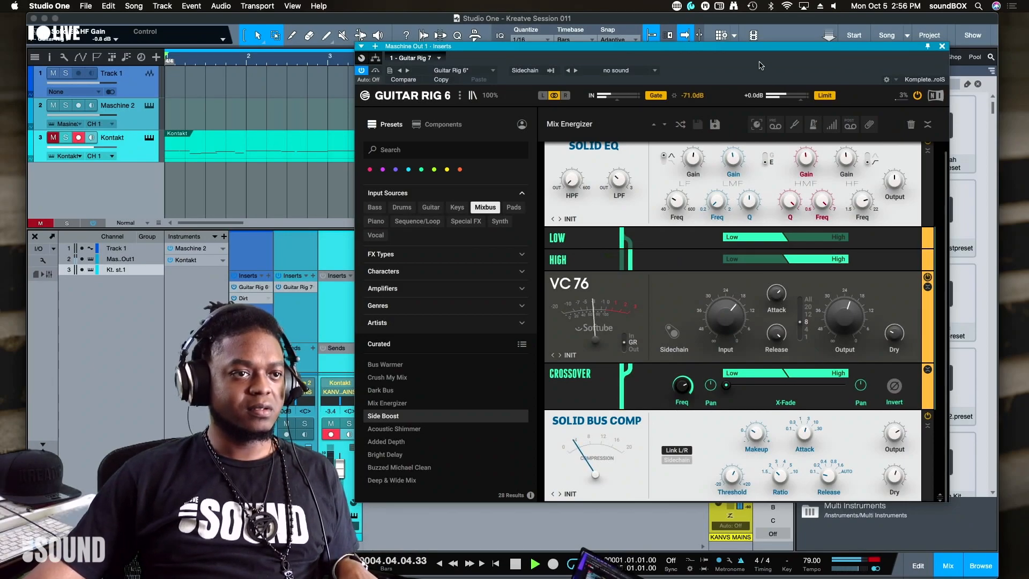
Step: Open the performance monitor beside the Guitar Rig window and show its device list to examine each plug-in's CPU load
left_click_drag(761, 66, 889, 151)
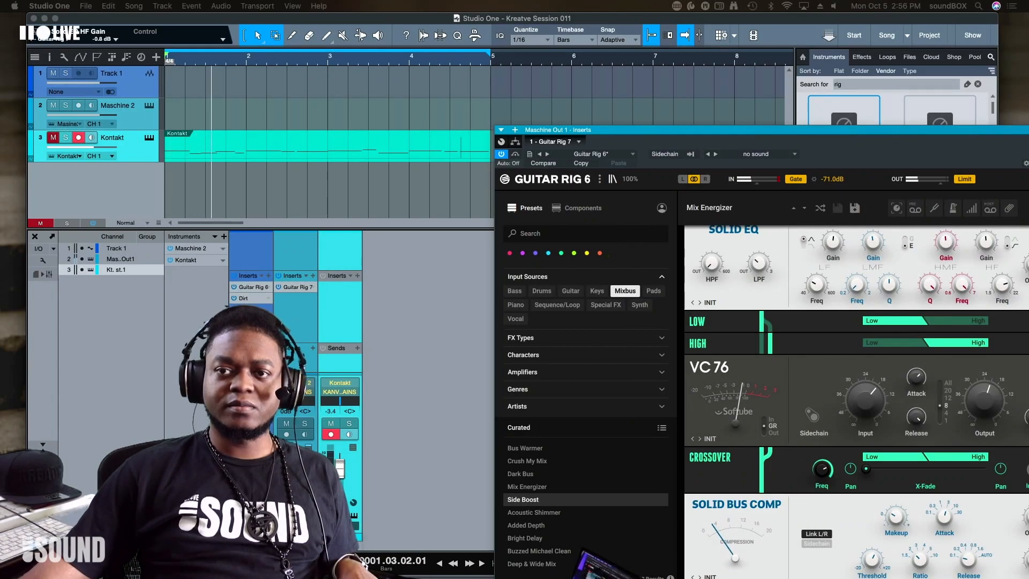
left_click_drag(768, 138, 397, 130)
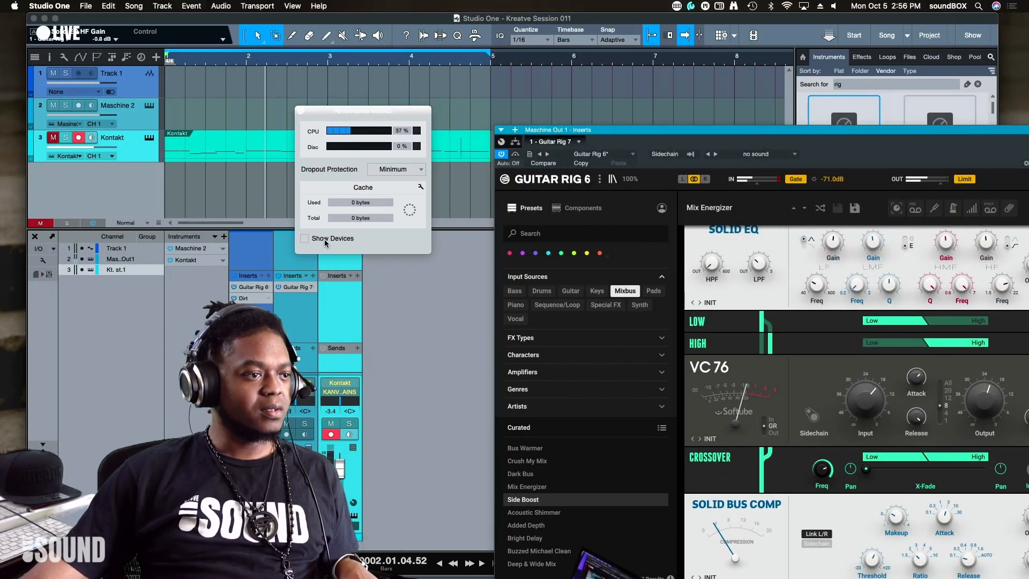
left_click(304, 238)
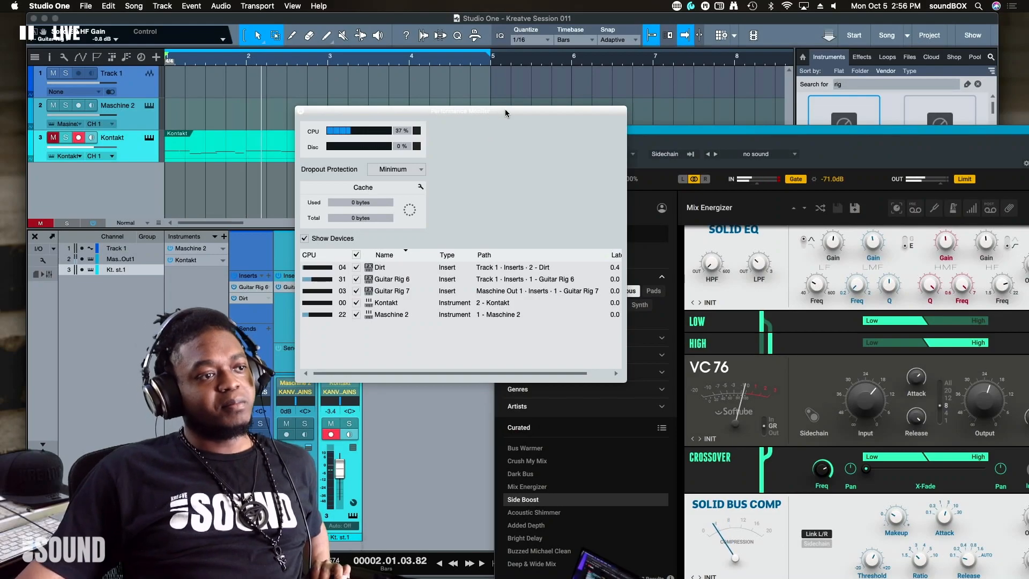
left_click_drag(505, 108, 415, 111)
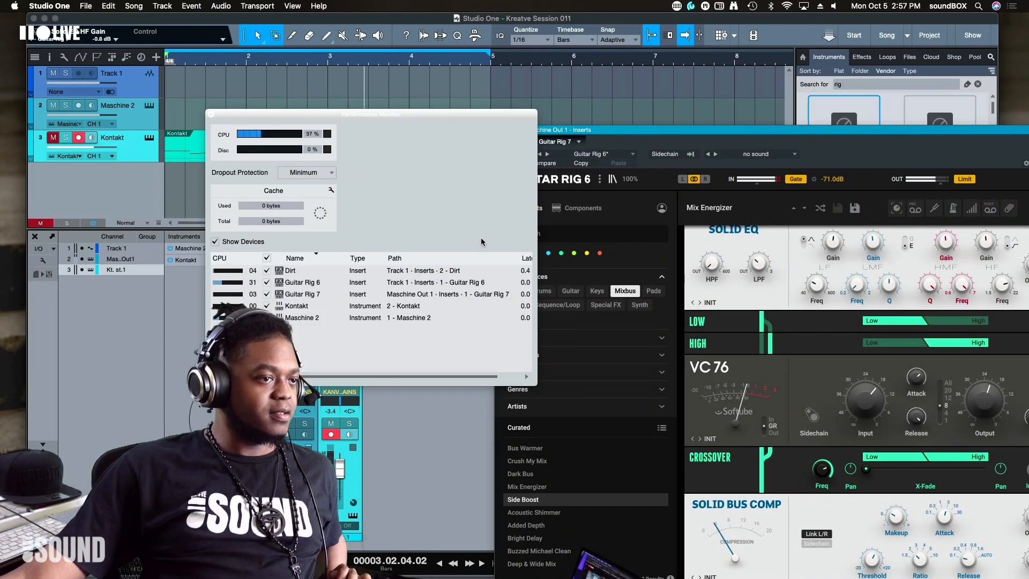
left_click_drag(510, 113, 440, 184)
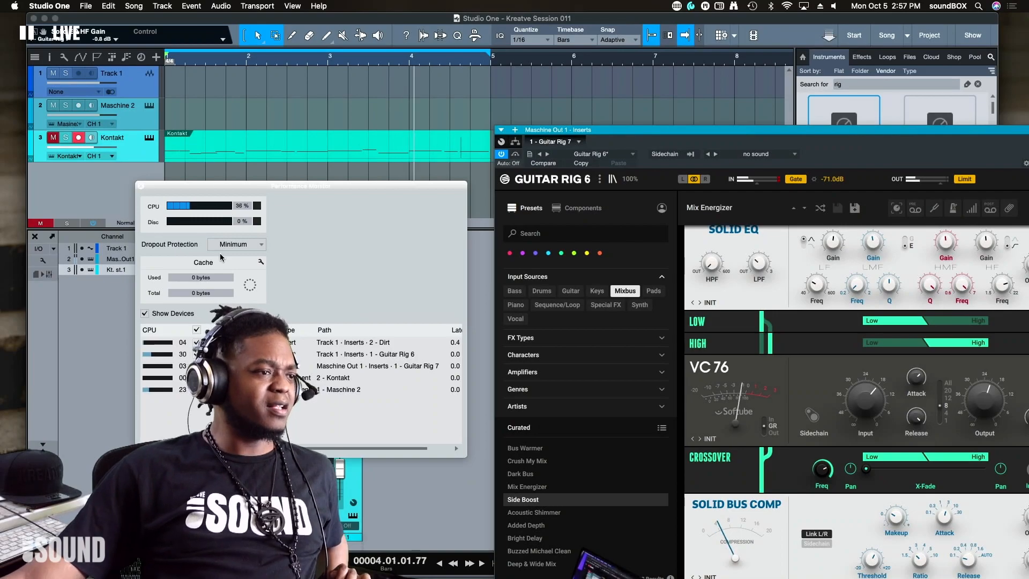
Step: Close the performance monitor and copy the Guitar Rig insert from the Maschine channel onto the Kontakt channel
left_click(141, 185)
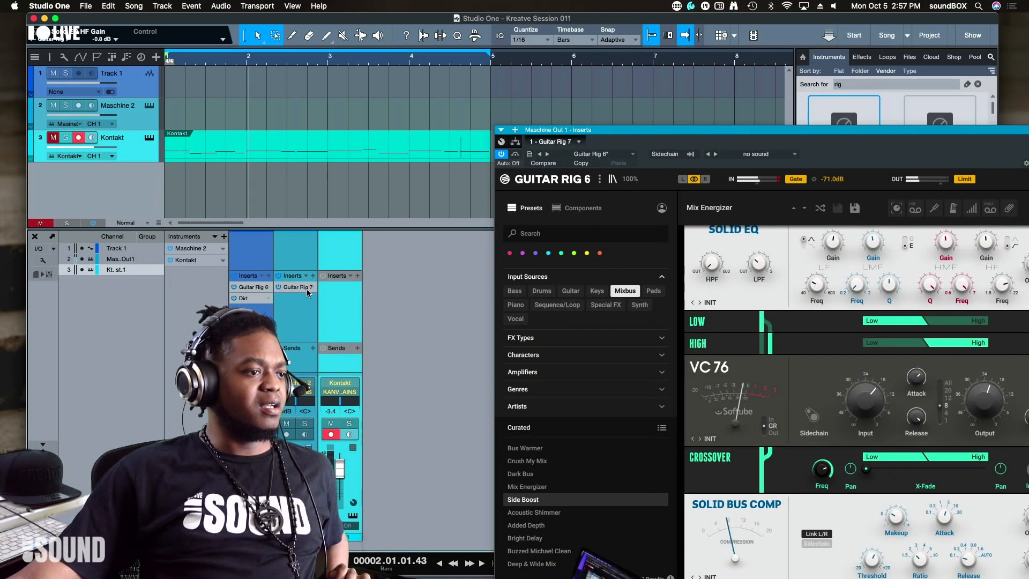
left_click_drag(306, 288, 343, 299)
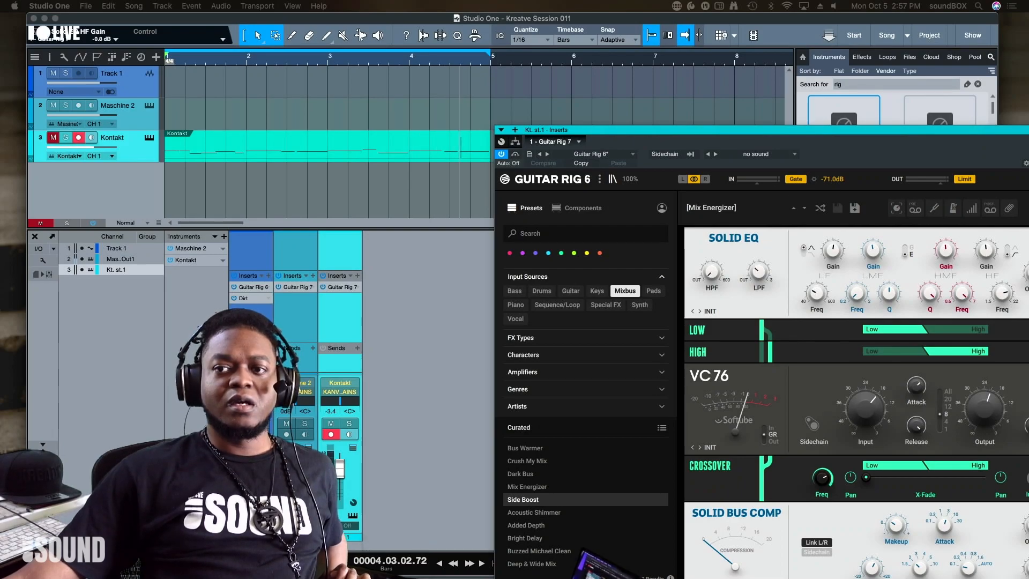
Step: Reopen the performance monitor to examine each device's CPU load with the added Kontakt insert, and close it
left_click_drag(1028, 171, 492, 104)
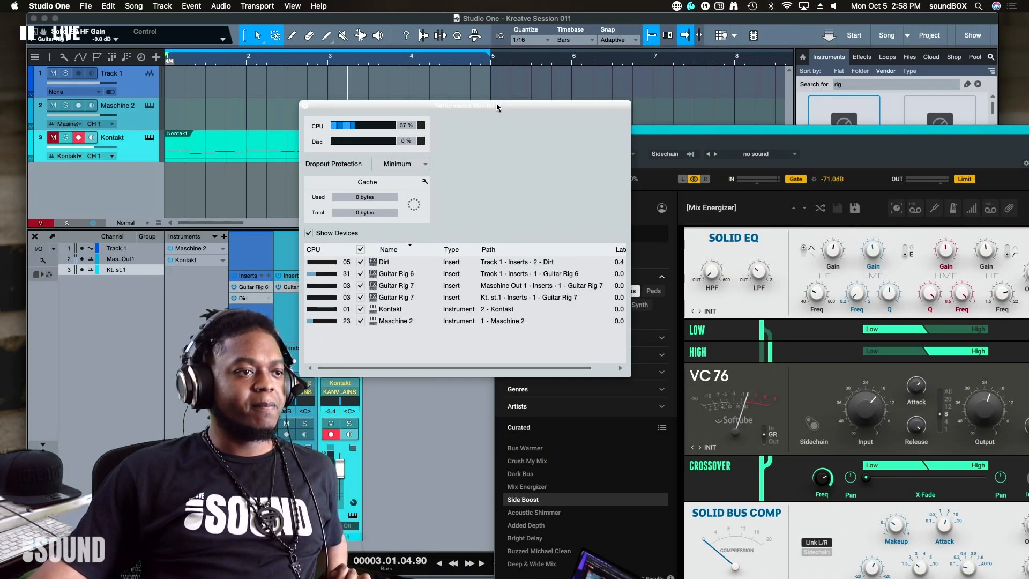
left_click_drag(496, 103, 382, 137)
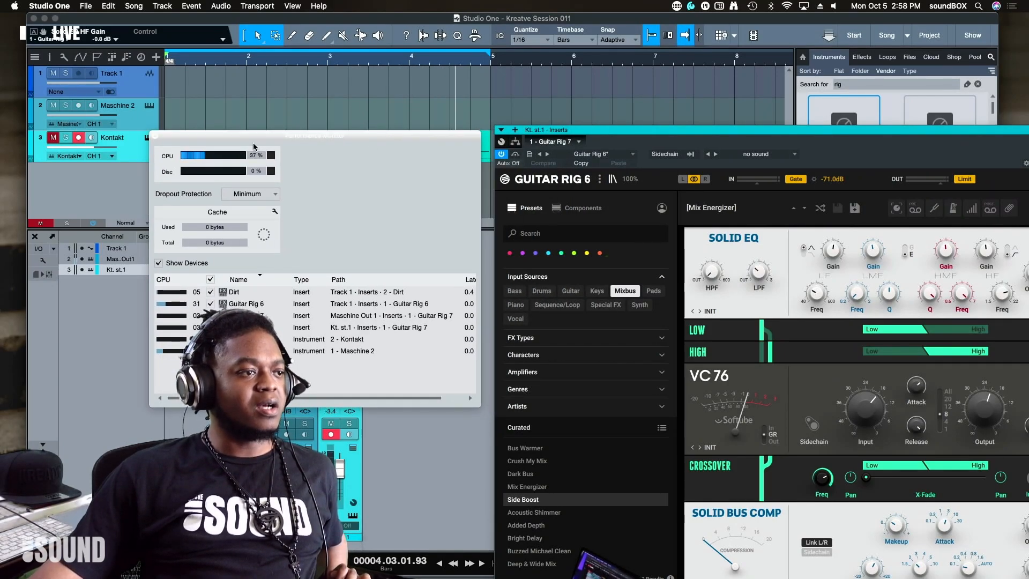
left_click(157, 140)
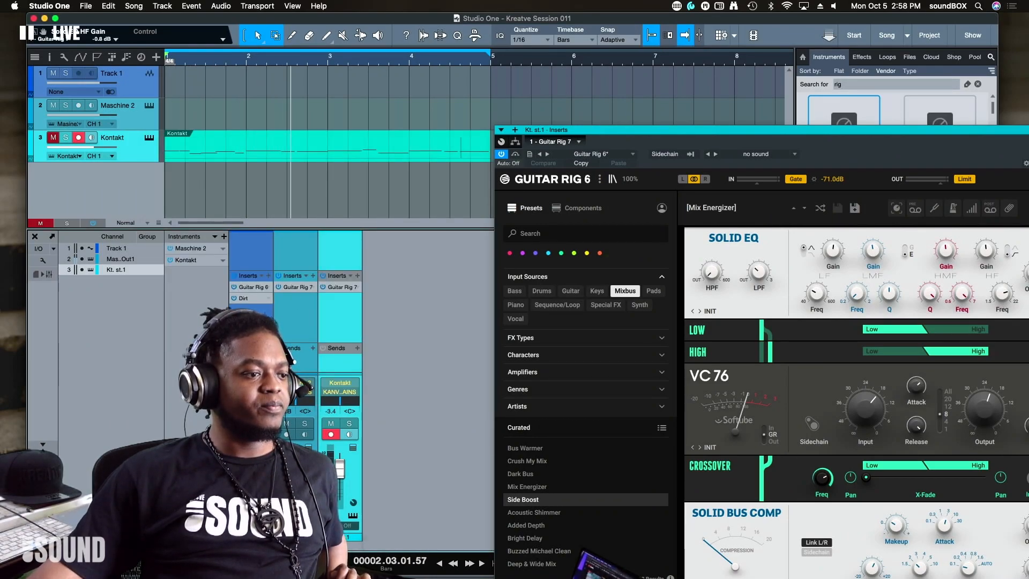
Step: Bring the Kontakt channel's Guitar Rig window fully into view and filter its presets to the Bass input source
left_click(344, 287)
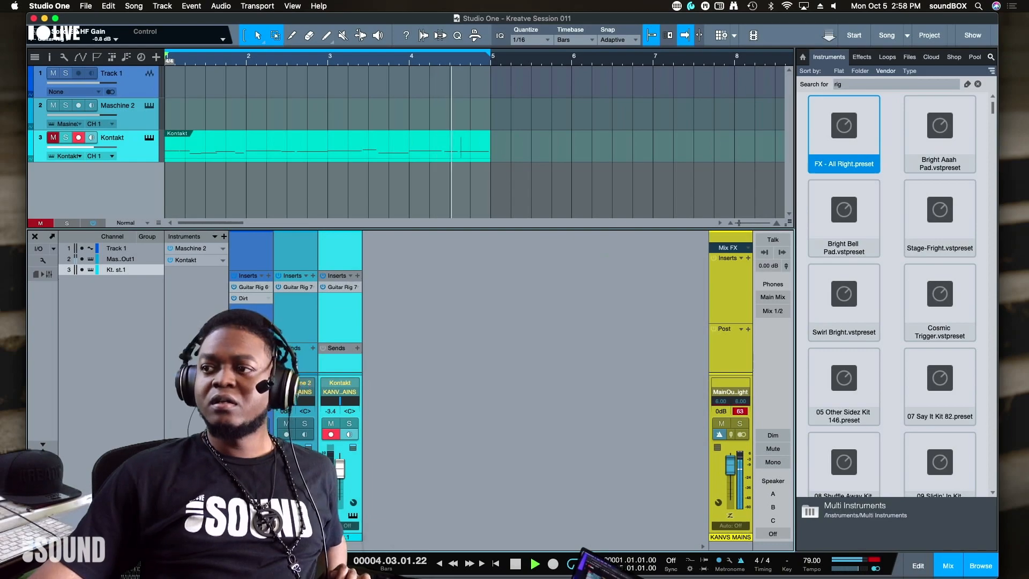
left_click(344, 285)
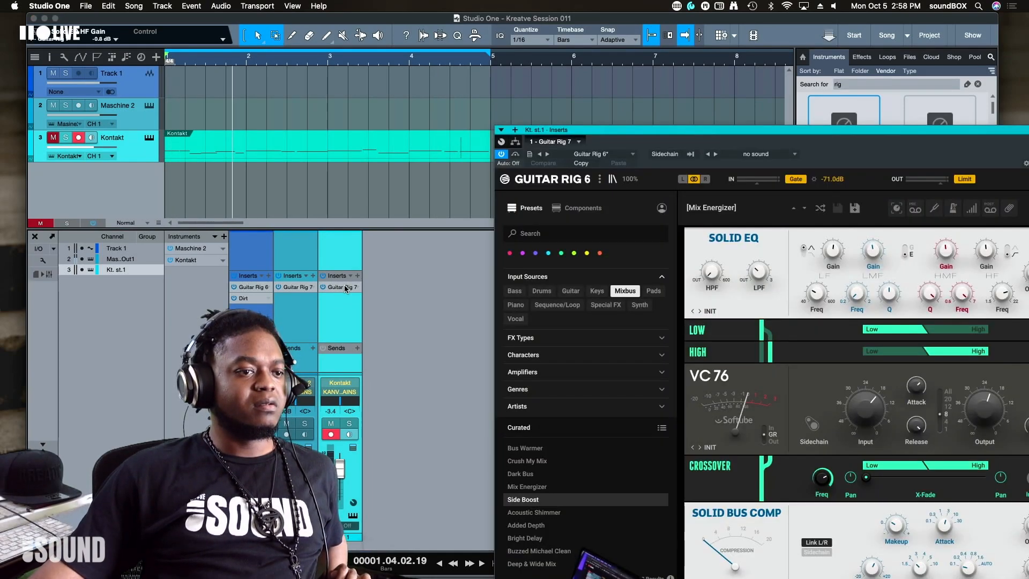
left_click_drag(660, 132, 576, 65)
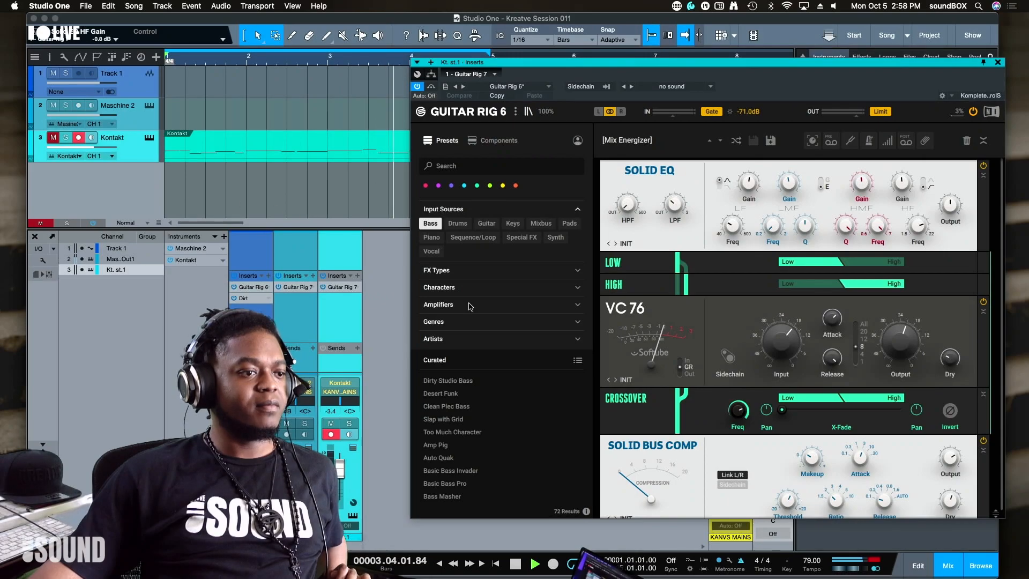
Step: Load the Dirty Studio Bass preset on the Kontakt channel, unmuting Kontakt and muting Maschine 2 to hear it alone
left_click(53, 138)
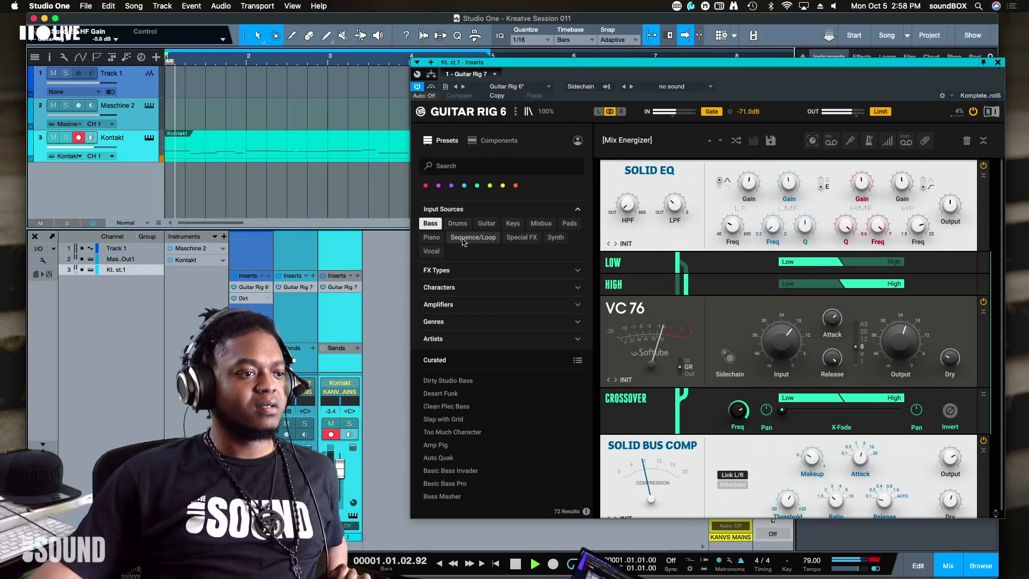
left_click(472, 382)
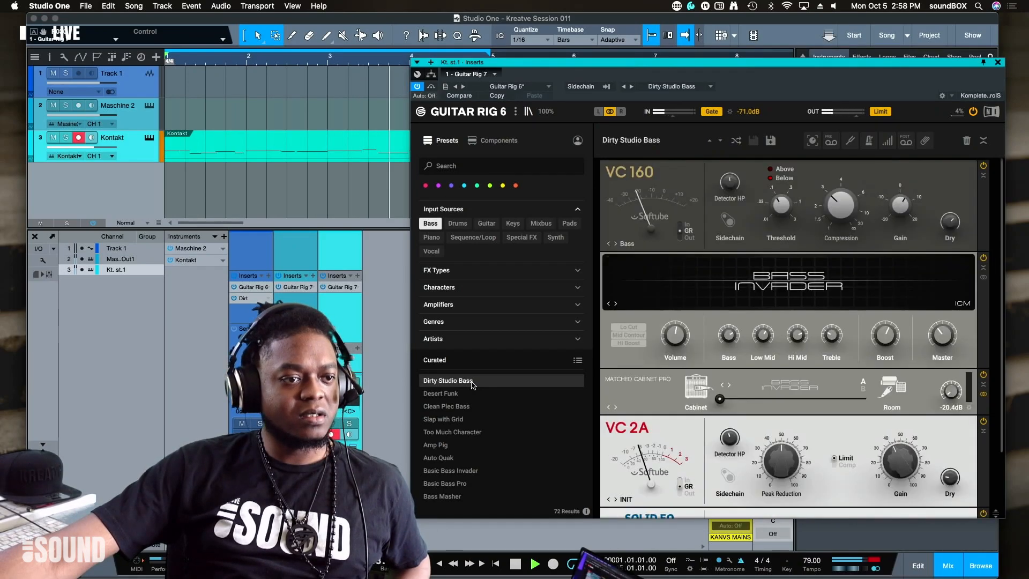
left_click(55, 105)
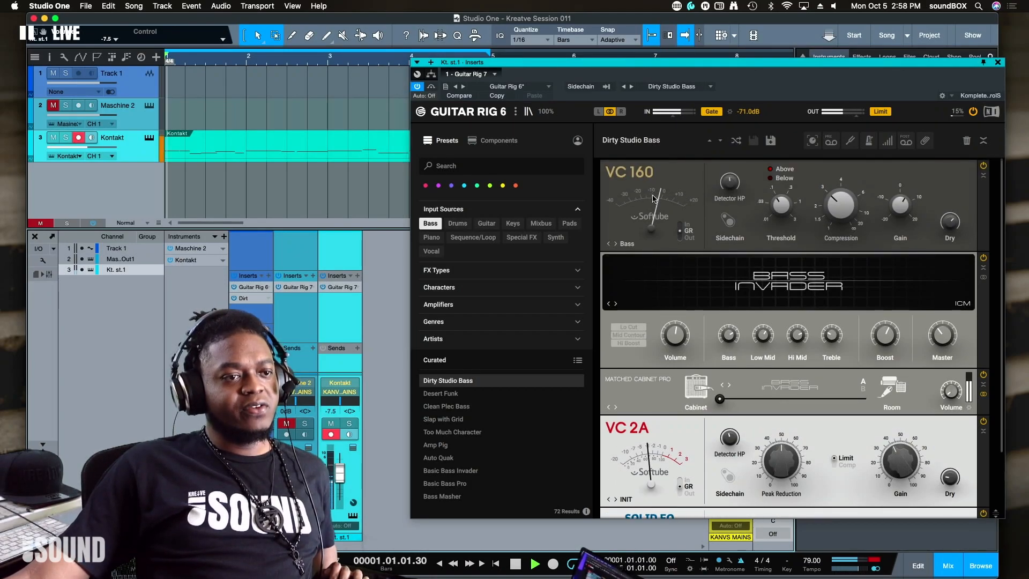
Step: Audition Matched Cabinet Pro models in the Dirty Studio Bass rack, from Bass Pro through Citrus, Cool Plex, High White and Hot Plex to Hot Solo+
scroll(643, 252, "down", 3)
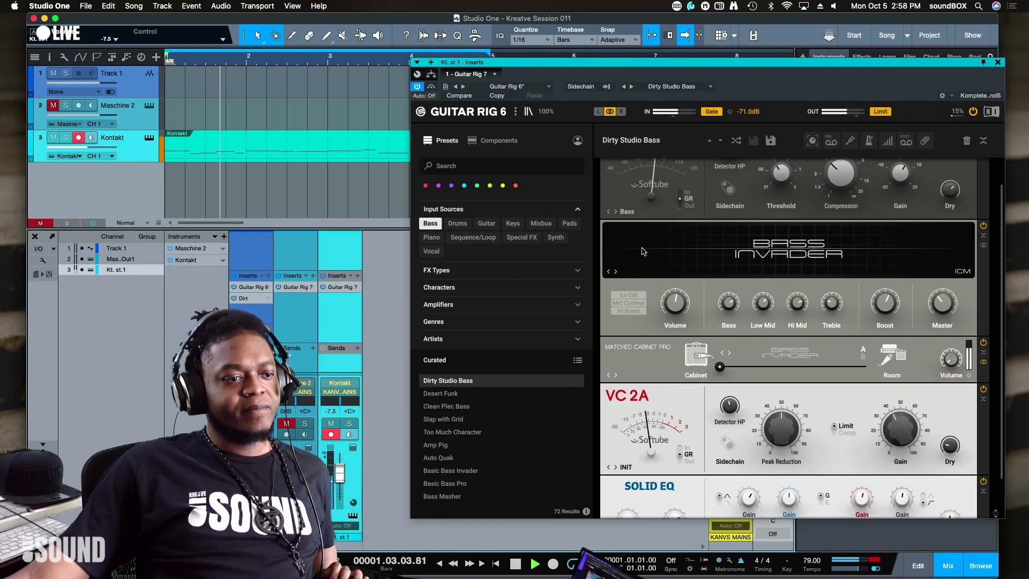
scroll(643, 251, "down", 2)
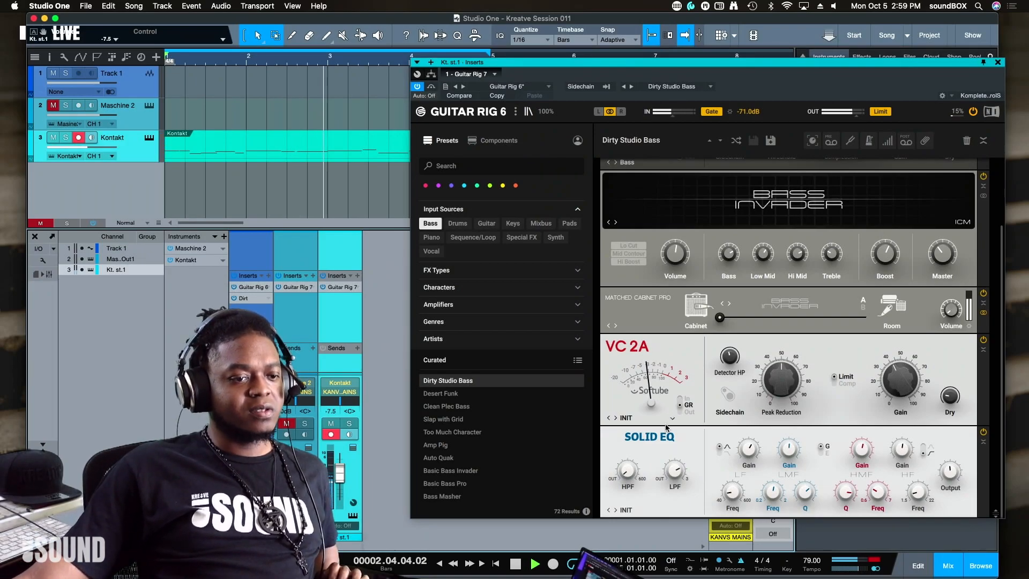
scroll(669, 396, "up", 2)
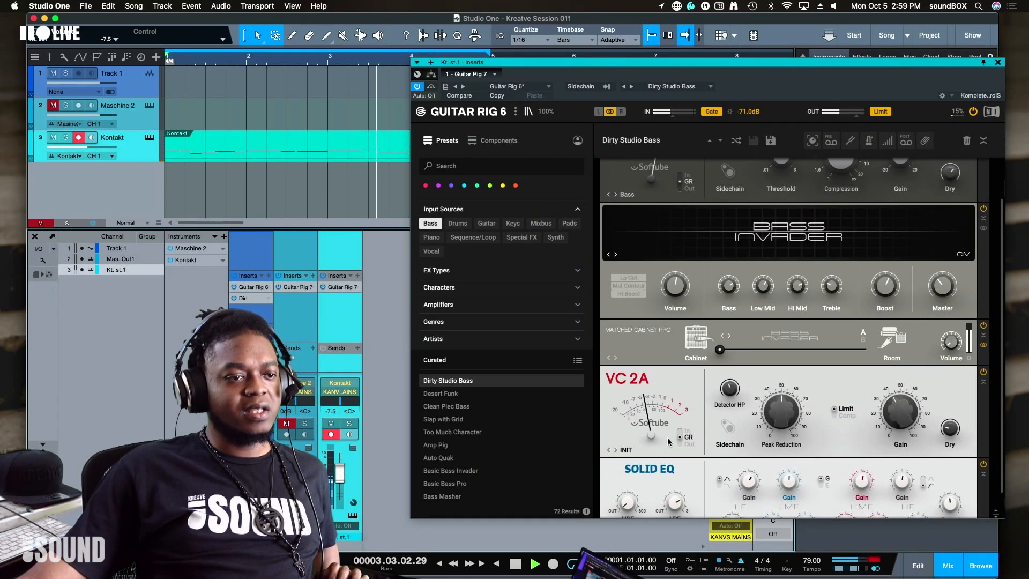
left_click(783, 336)
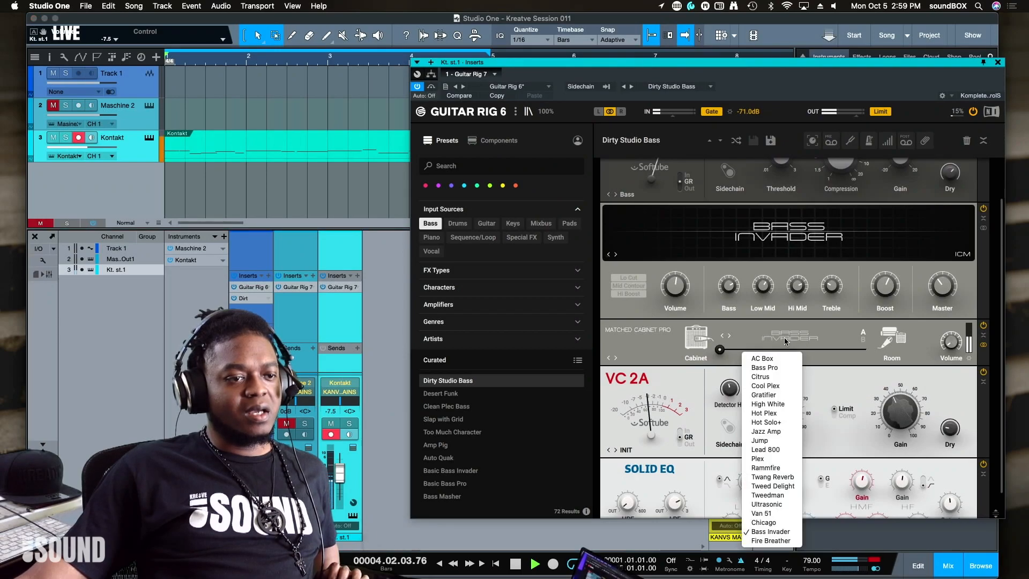
left_click(782, 368)
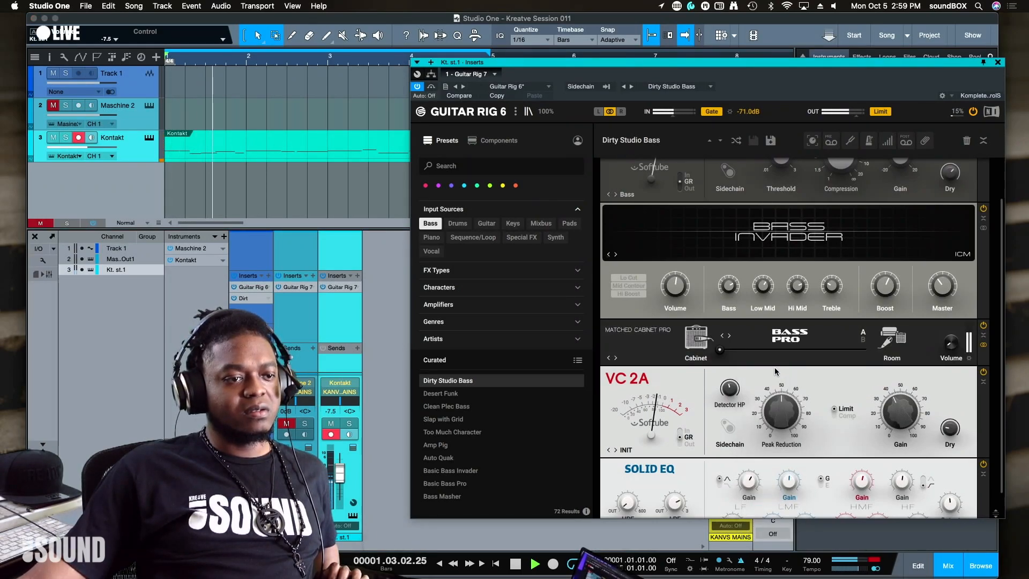
left_click(729, 336)
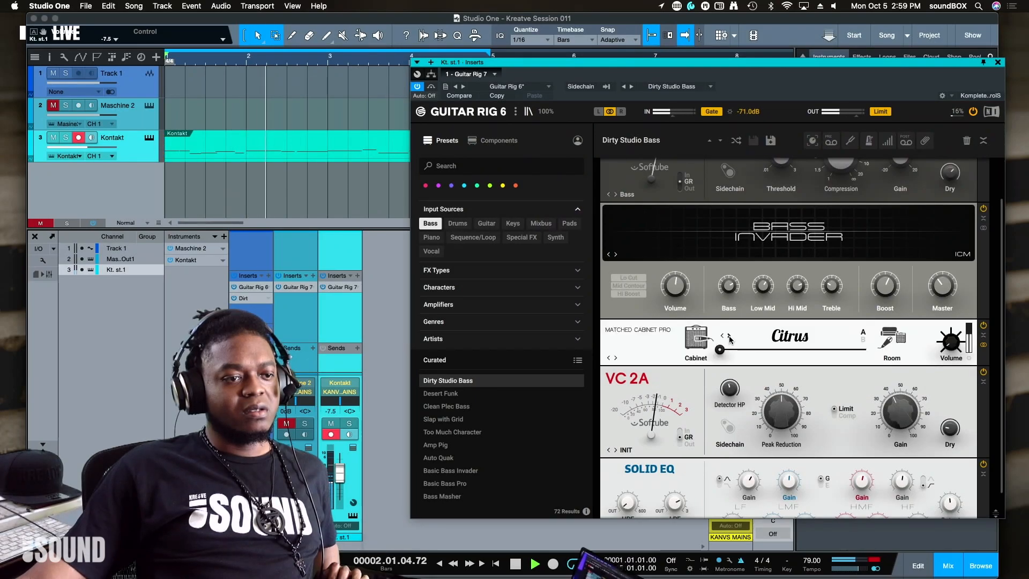
left_click(729, 336)
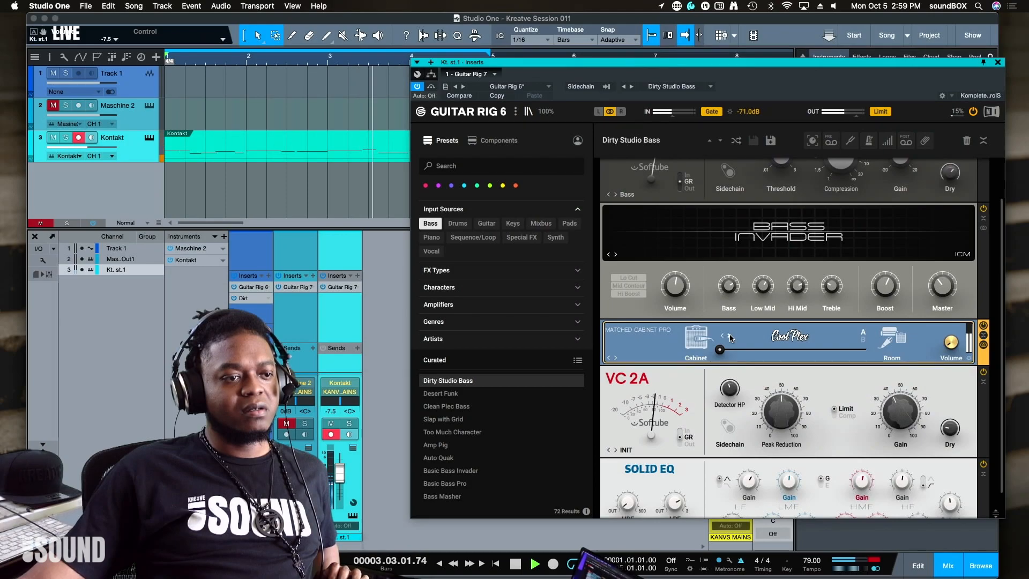
left_click(729, 336)
left_click(729, 337)
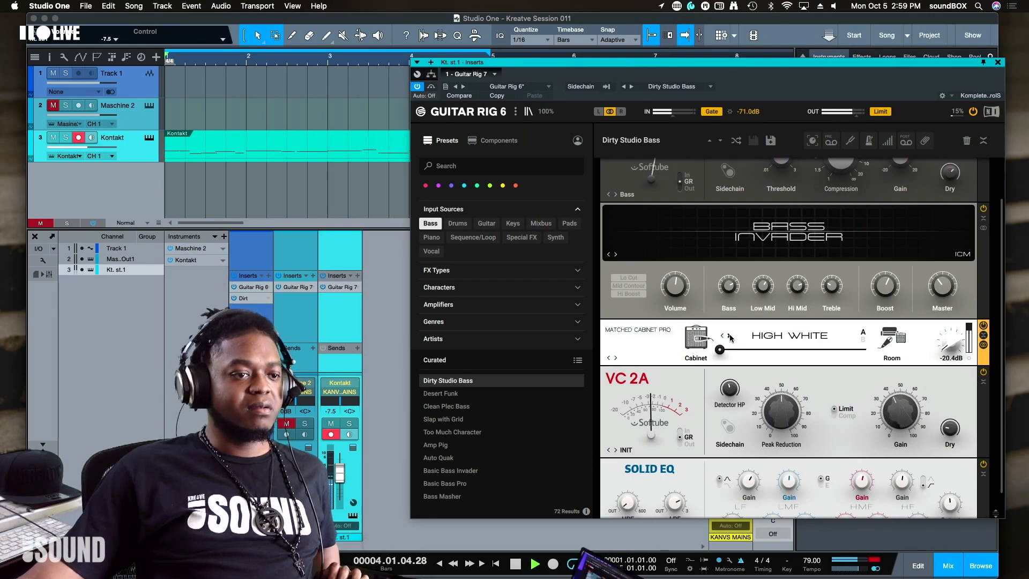
left_click(729, 336)
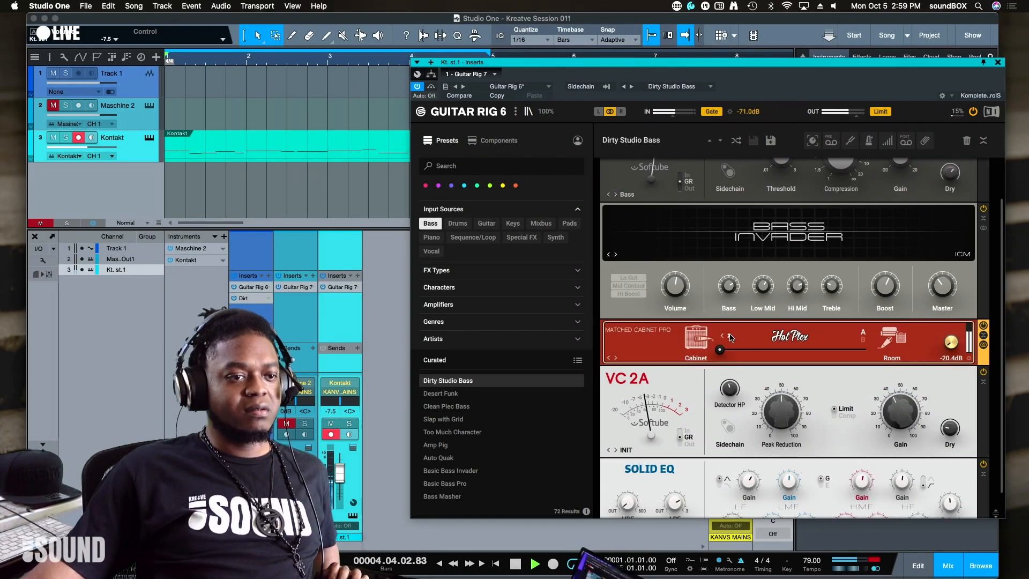
left_click(729, 337)
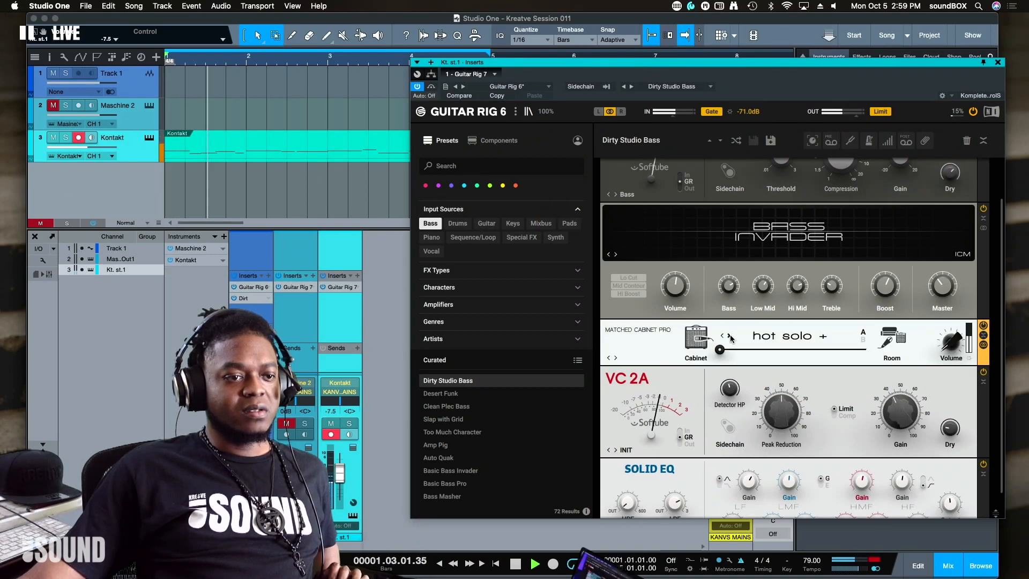
Step: Switch the Matched Cabinet Pro to the Jump cabinet, and load the Desert Funk bass preset for comparison
left_click(729, 336)
left_click(729, 337)
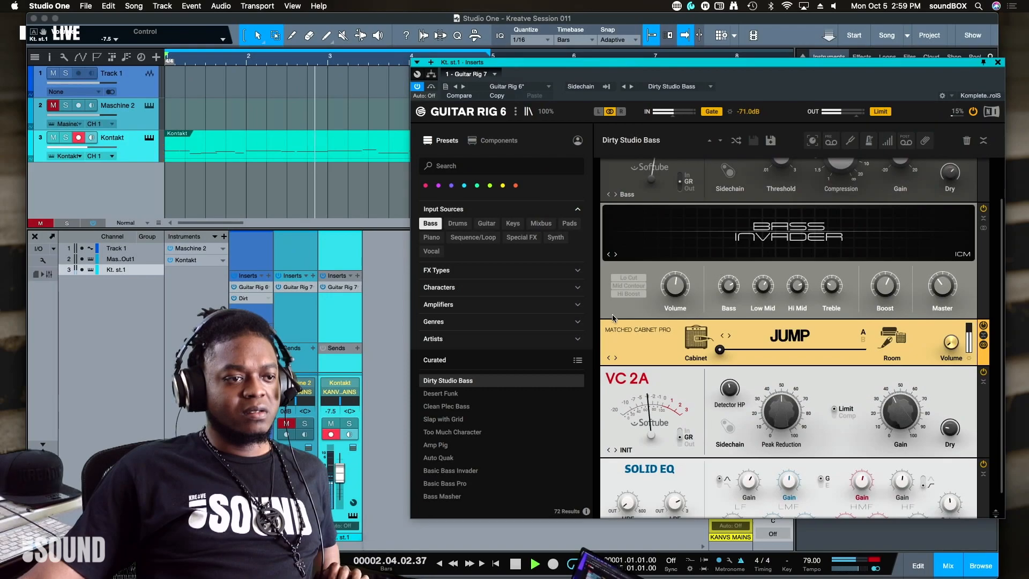
left_click(457, 395)
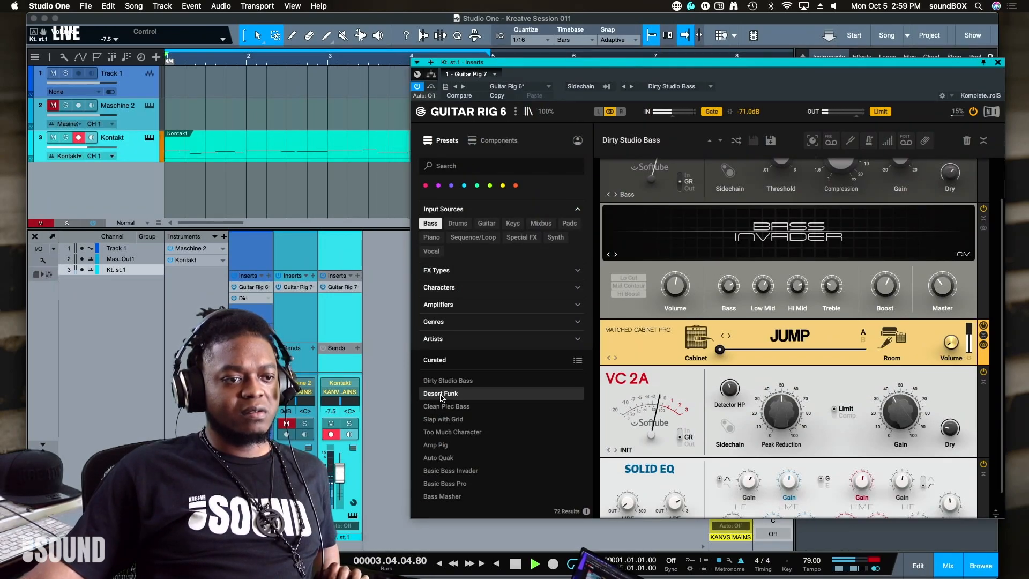
left_click(440, 394)
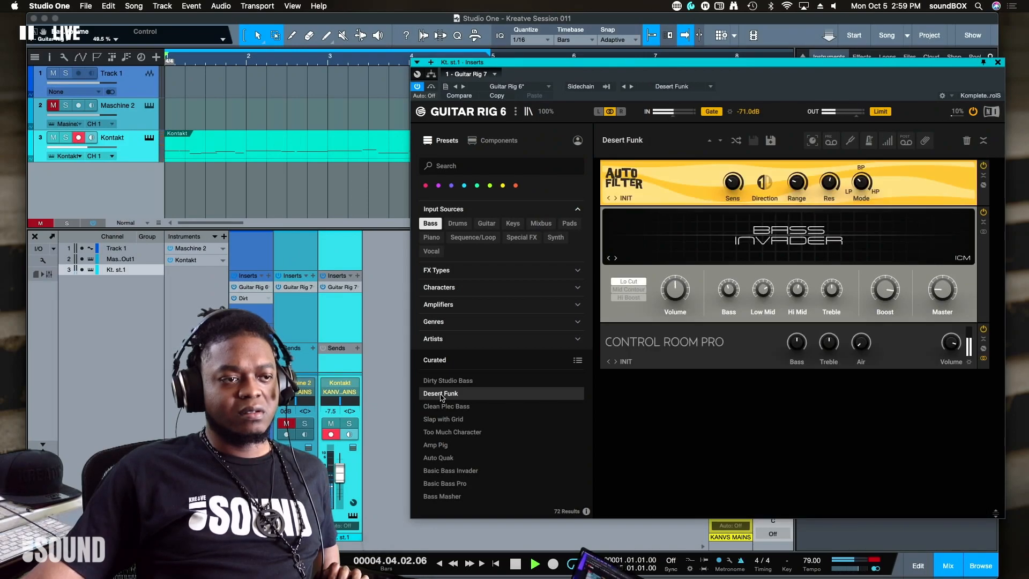
Step: Load the Clean Plec Bass preset and select the Equalizer Shelving module in its rack
left_click(464, 407)
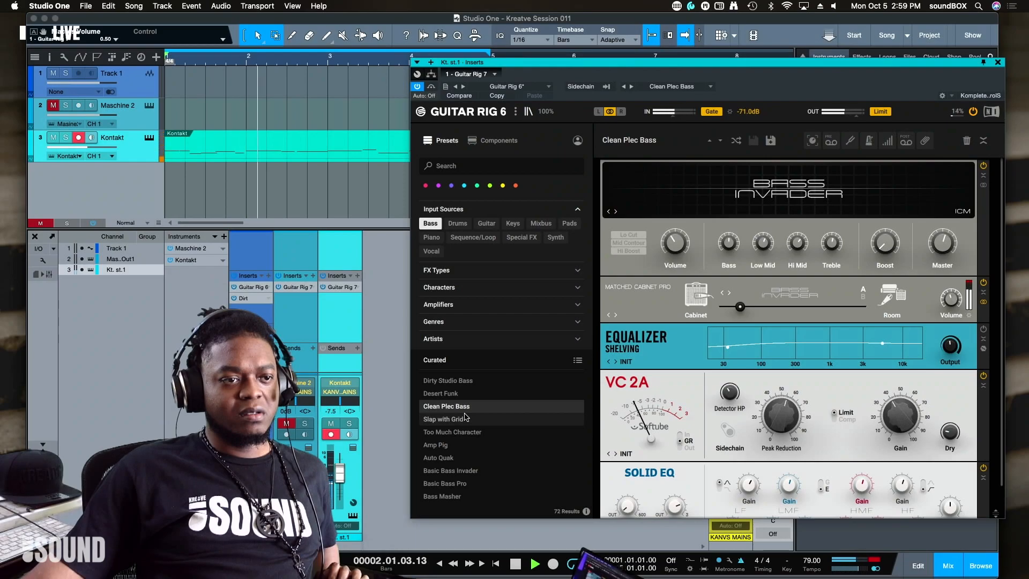
left_click(432, 88)
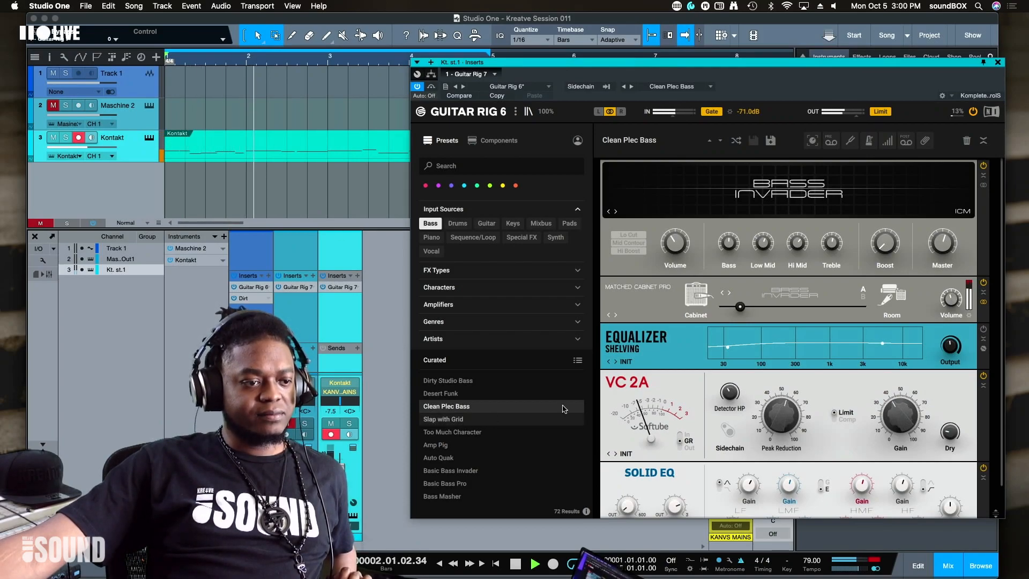
scroll(735, 382, "down", 2)
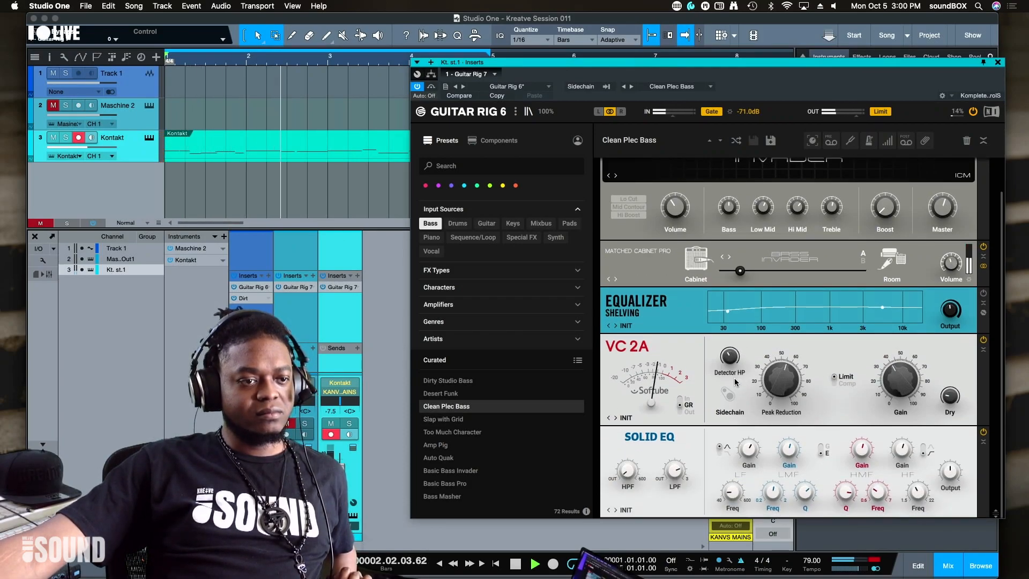
left_click(823, 306)
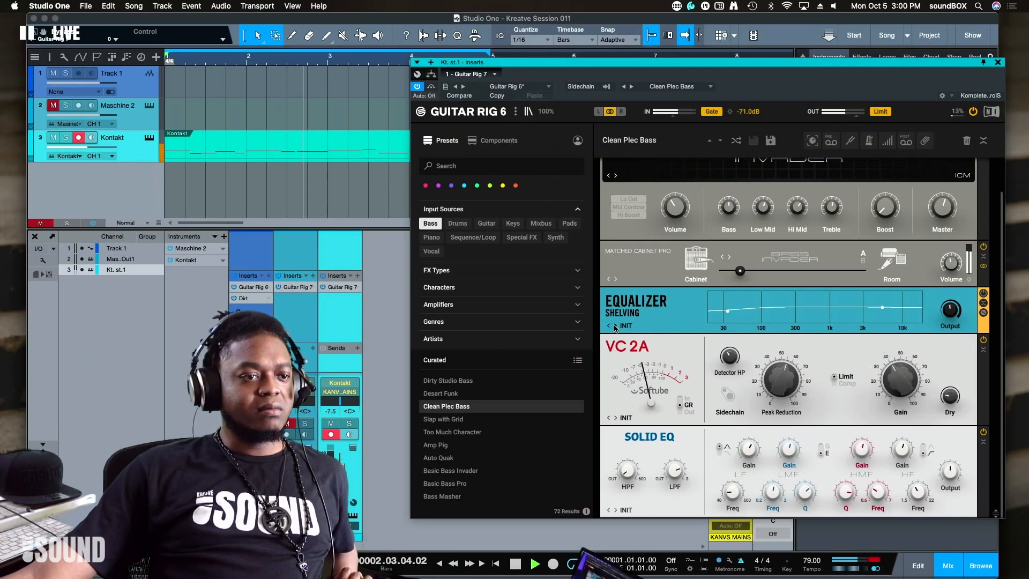
Step: Audition the Slap with Grid preset and the Too Much Character preset on the Kontakt bass
left_click(465, 419)
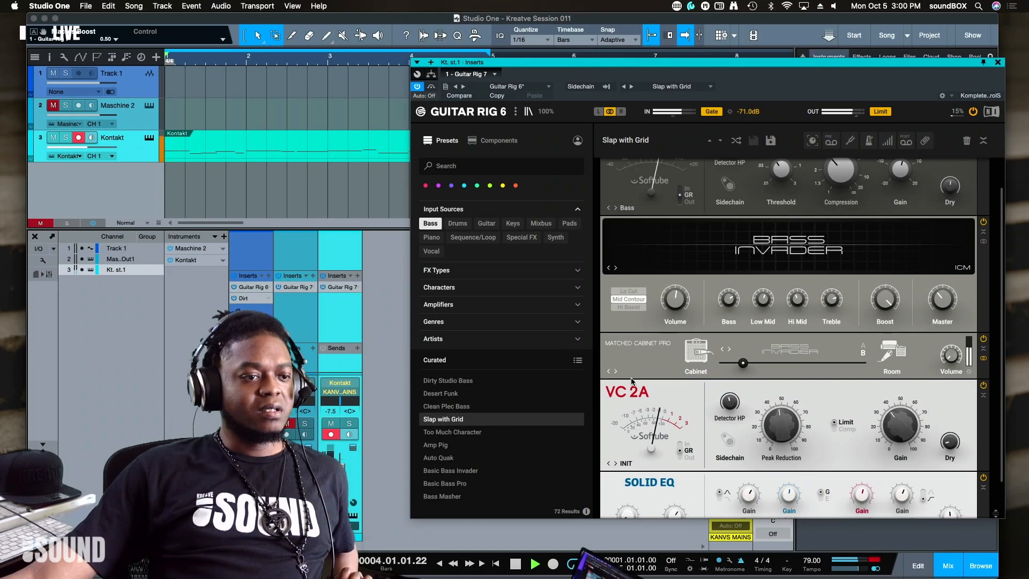
scroll(631, 380, "down", 1)
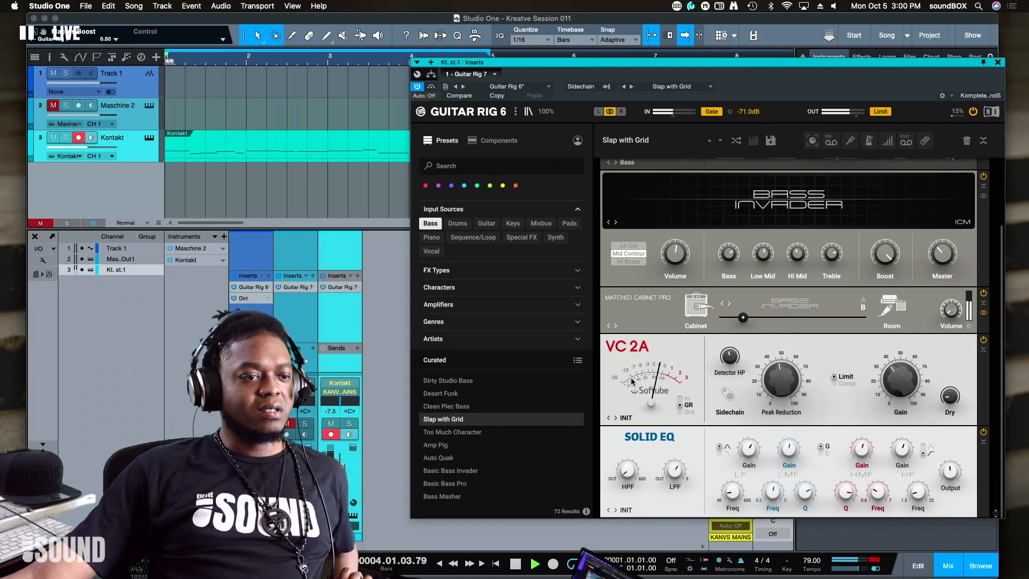
left_click(477, 434)
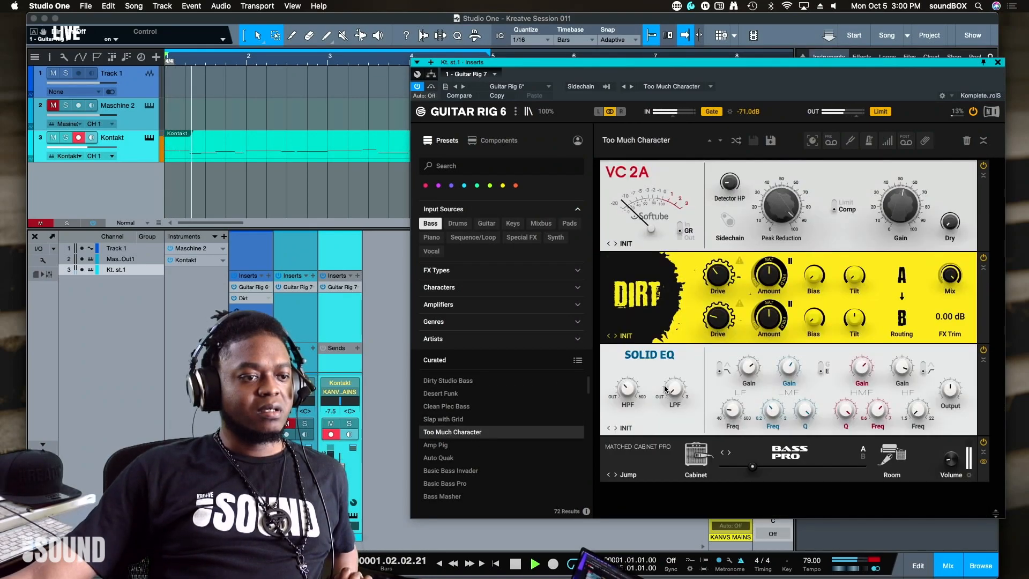
Step: Load the Amp Pig preset and review its rack from the Skreamer down to the Vintage Verb
left_click(446, 445)
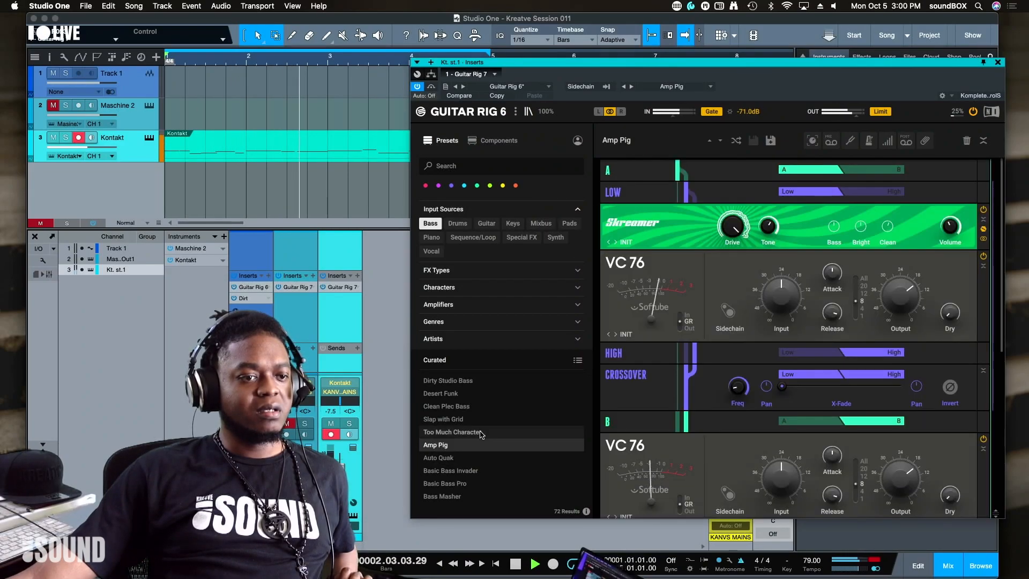
scroll(480, 432, "down", 5)
scroll(481, 432, "up", 5)
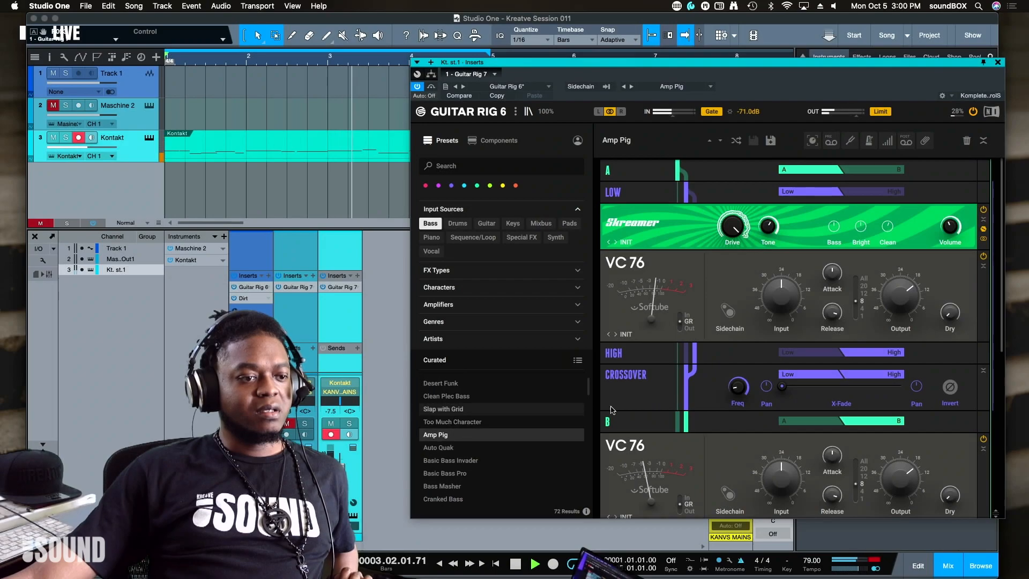
scroll(766, 399, "down", 3)
scroll(766, 399, "down", 1)
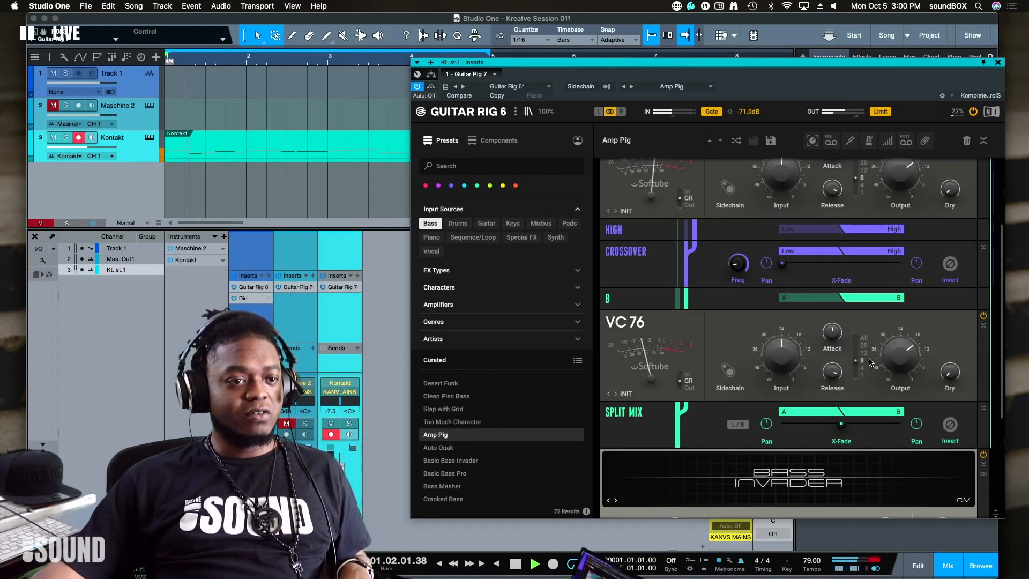
scroll(867, 359, "down", 5)
scroll(868, 361, "down", 1)
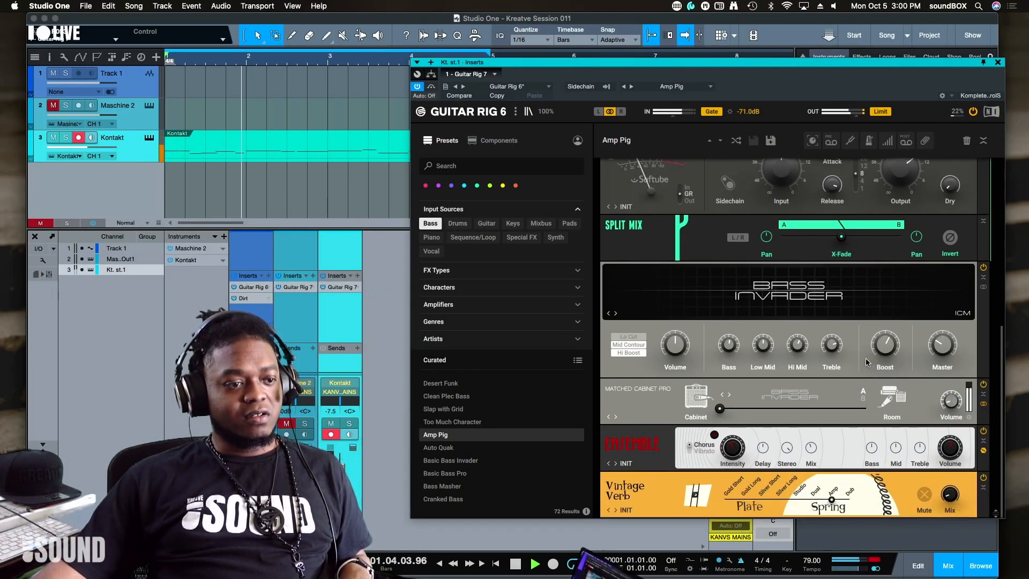
Step: Set the Ensemble intensity to 6.75, and the Vintage Verb to the Gold Long plate with a 53.5% mix
left_click(983, 431)
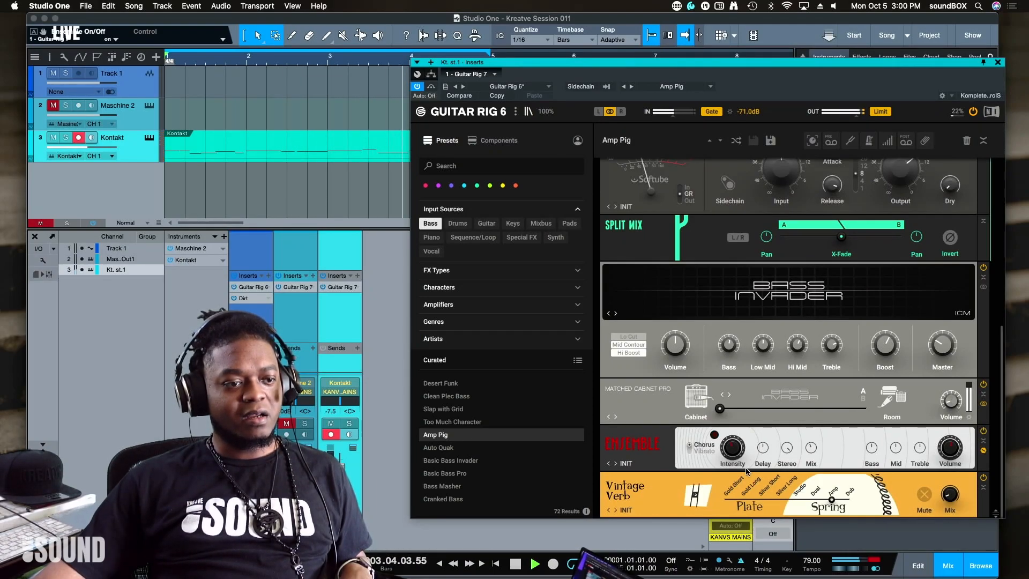
left_click_drag(745, 467, 745, 461)
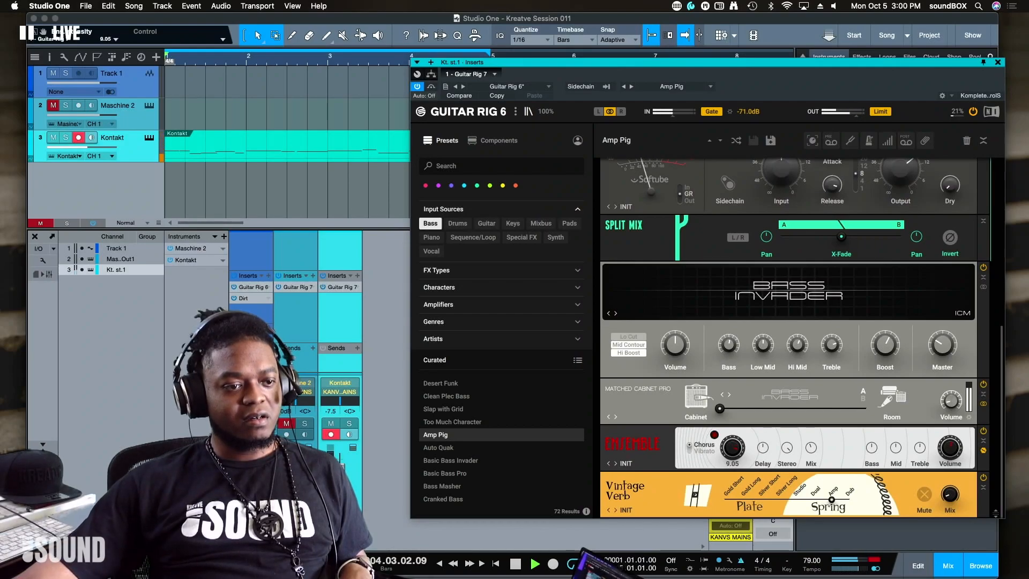
left_click(814, 497)
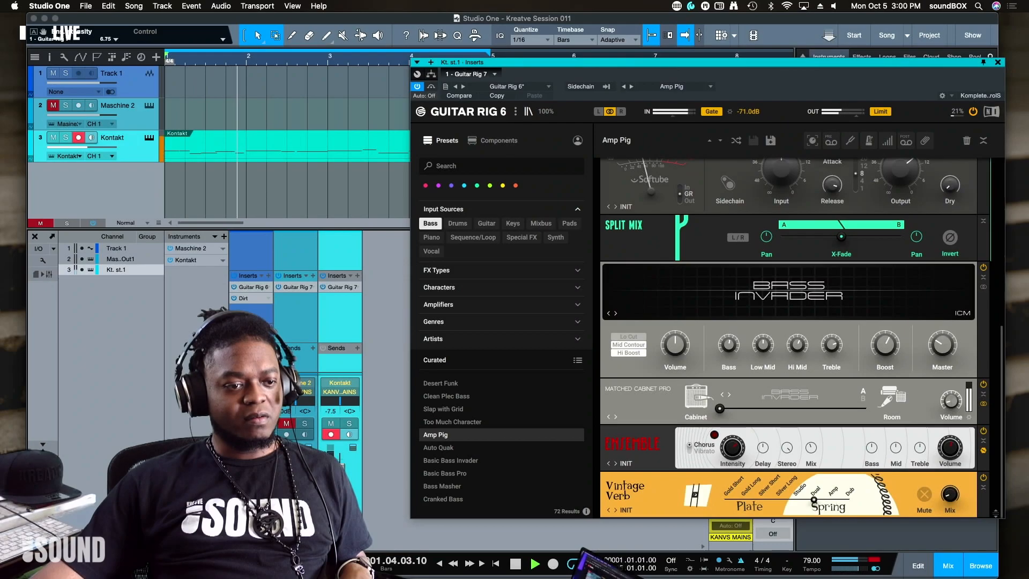
left_click_drag(951, 500, 950, 485)
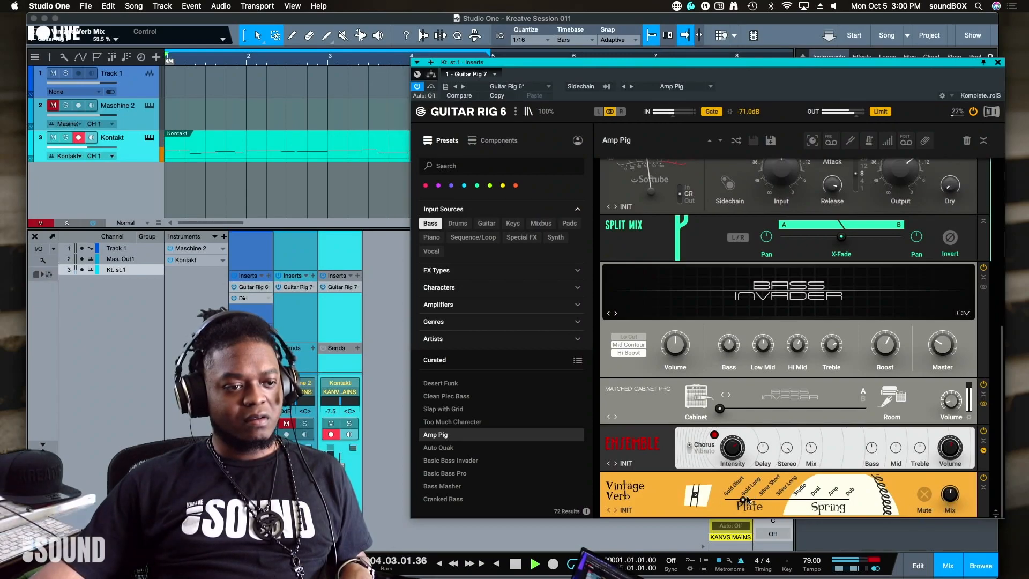
Step: Load the Auto Quak preset and set its Little Reflektor to A XXL with a 55% mix and 111% decay
left_click(455, 448)
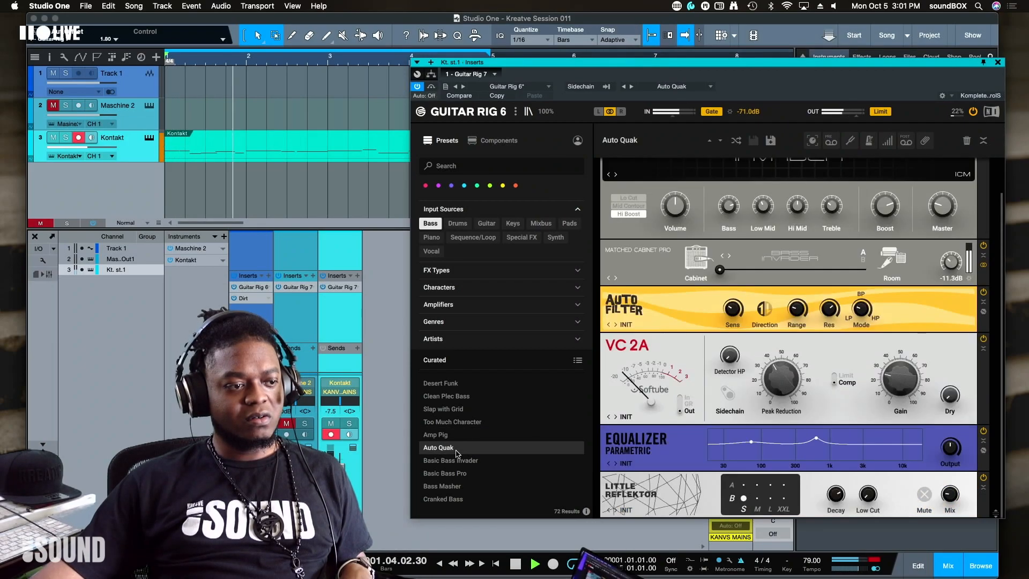
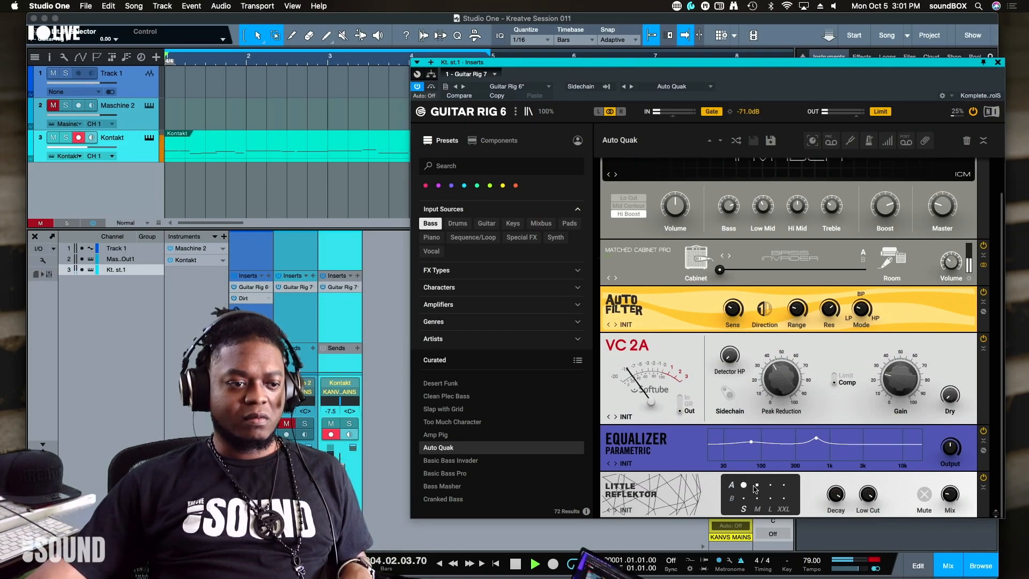
left_click(783, 485)
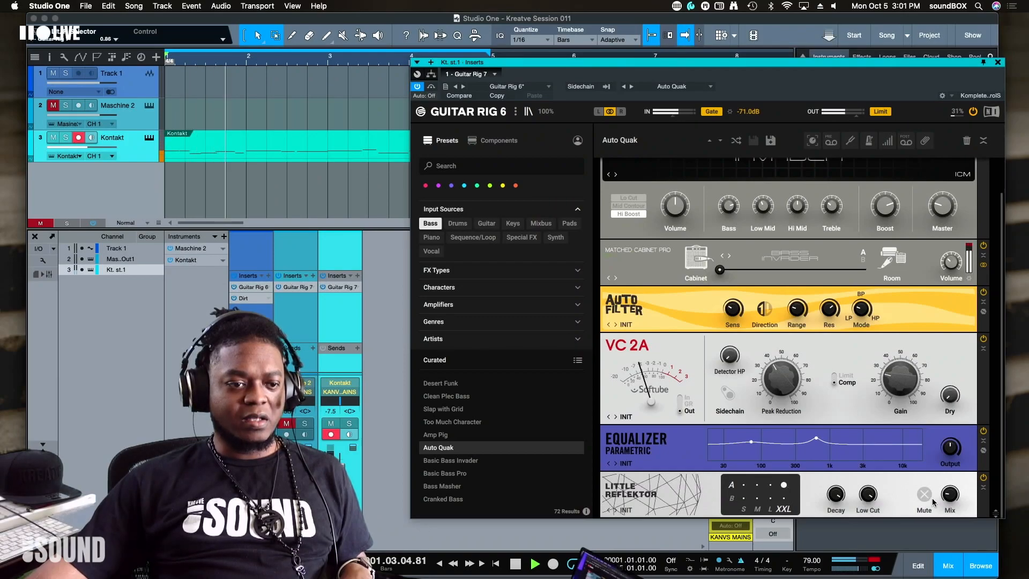
left_click_drag(946, 498, 946, 493)
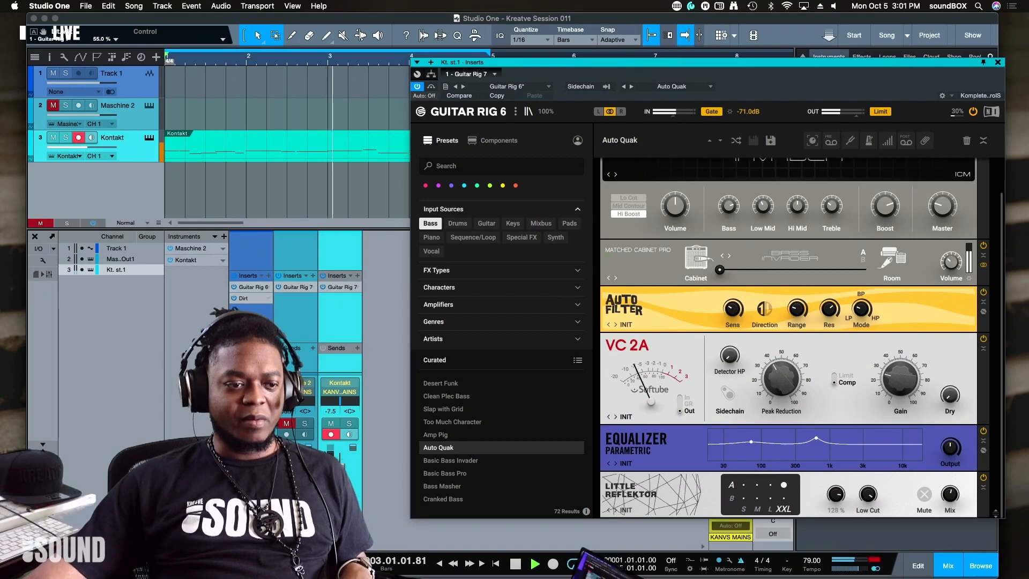
left_click_drag(835, 494, 835, 498)
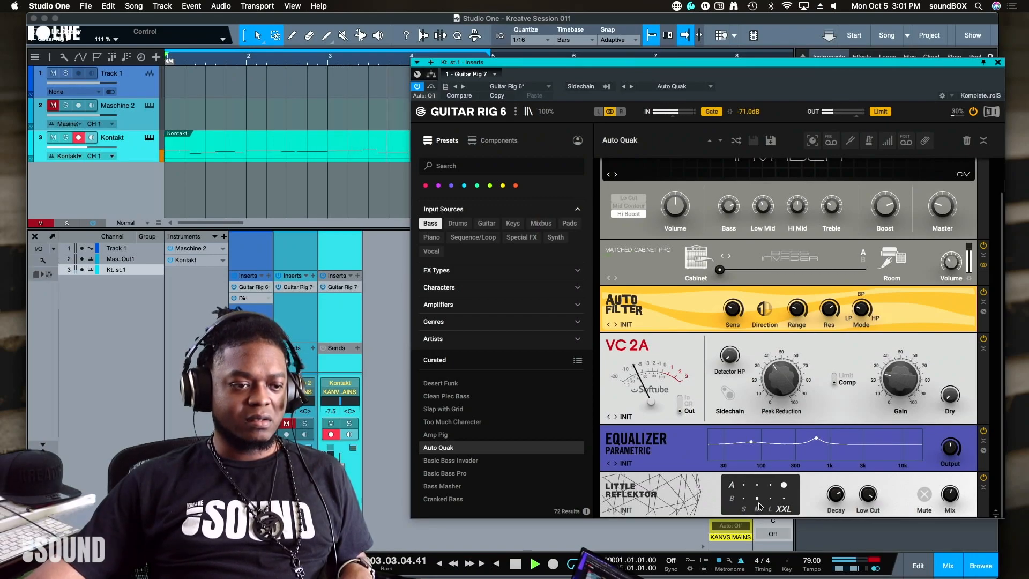
Step: Audition the Basic Bass Invader preset and the Basic Bass Pro preset
left_click(445, 460)
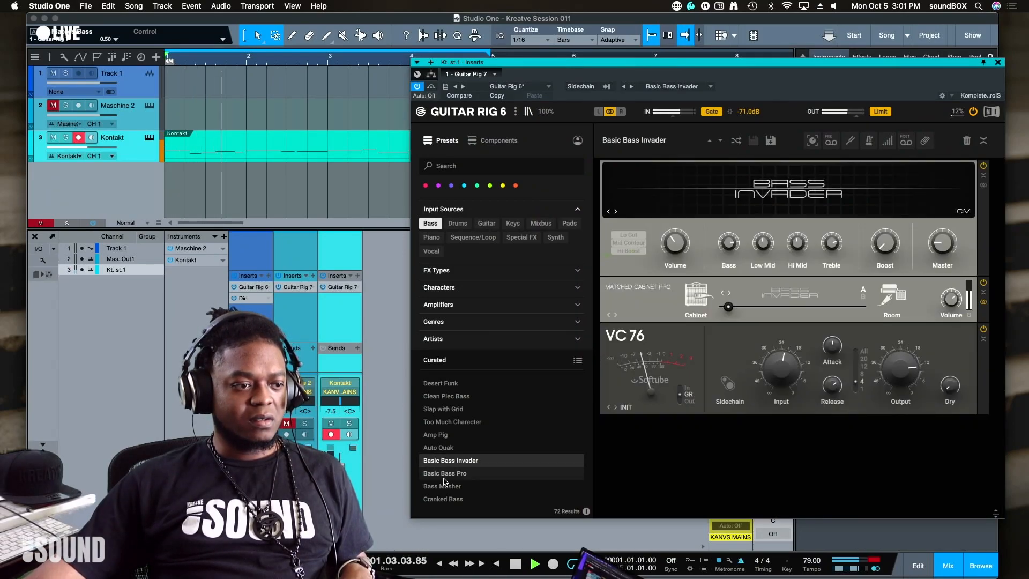
left_click(444, 475)
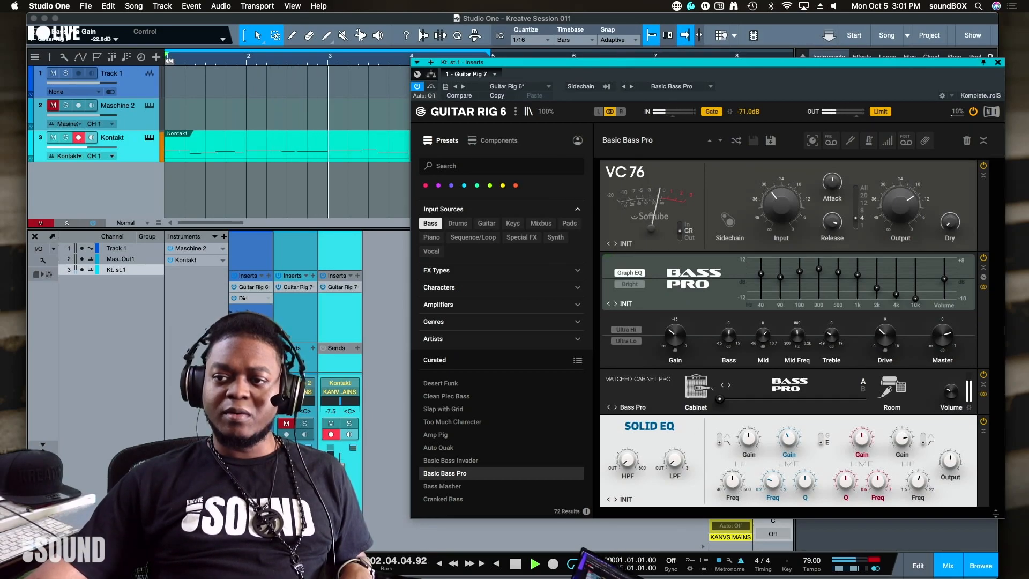
key("super+Tab")
key("super+Tab")
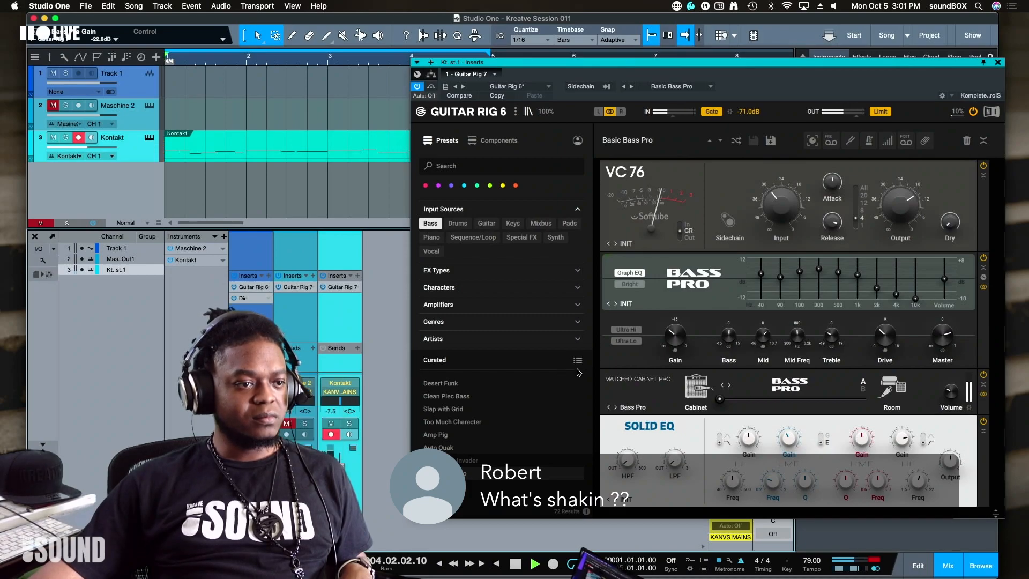
Step: Load the FET Bass preset and review the modules in its rack
scroll(536, 423, "down", 5)
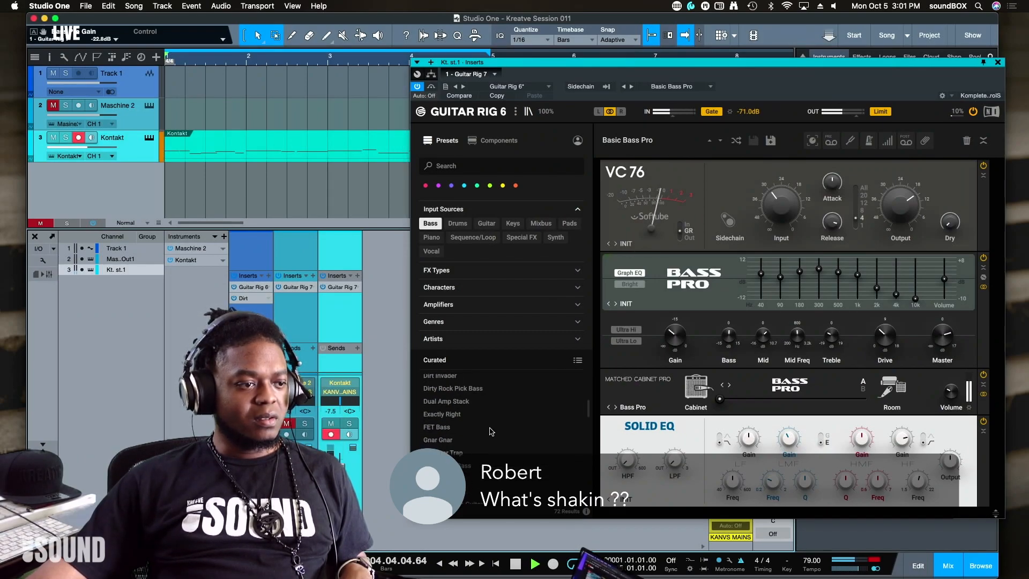
scroll(498, 406, "down", 3)
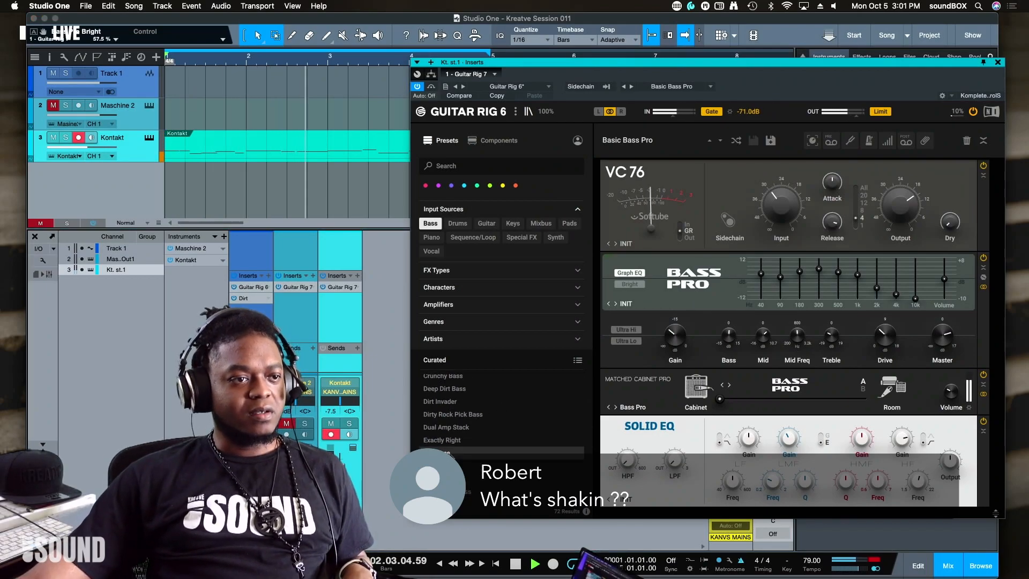
double_click(450, 455)
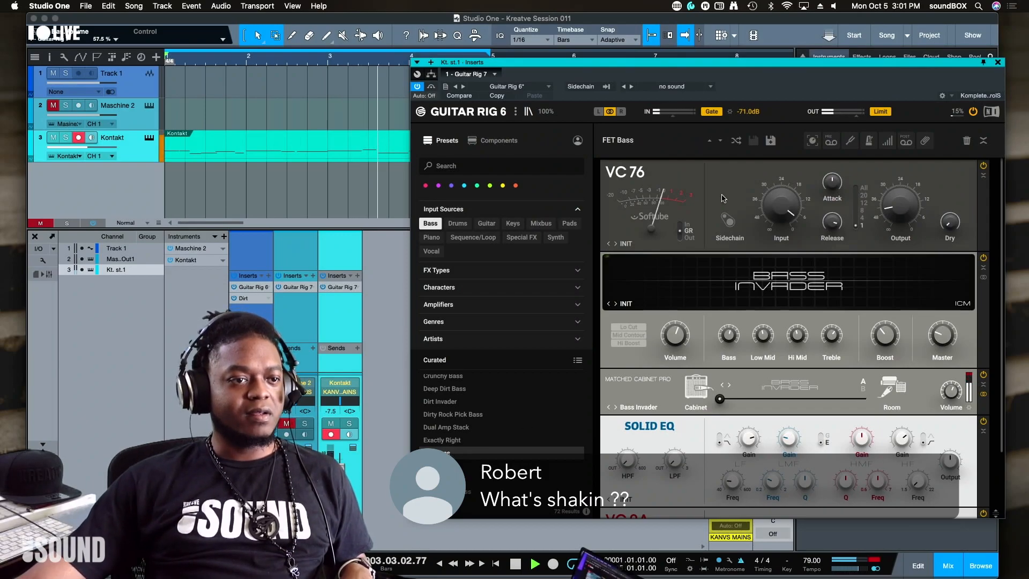
scroll(699, 352, "down", 3)
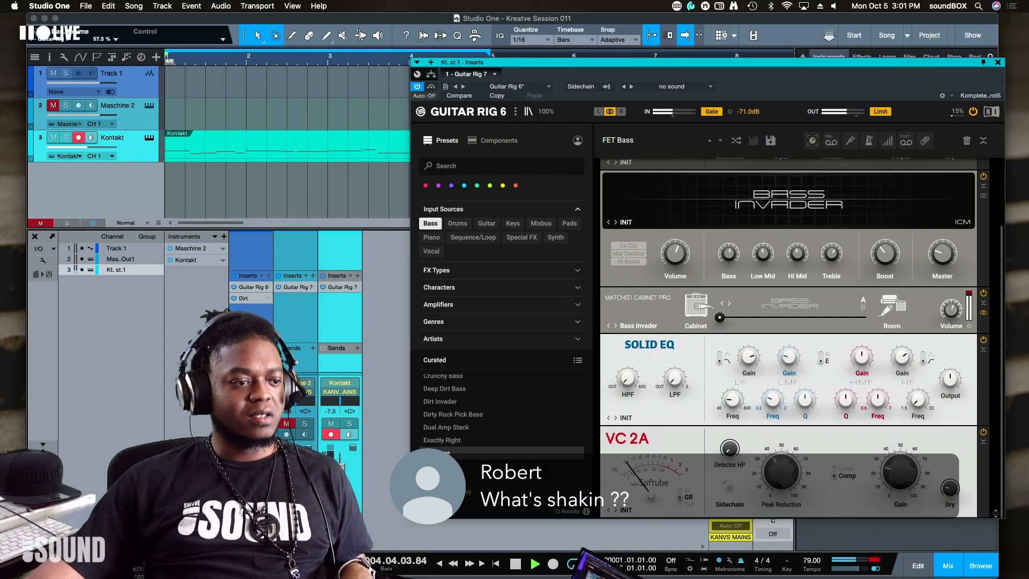
Step: Audition the Gnar Gnar preset and the Hammer Trap preset
double_click(479, 454)
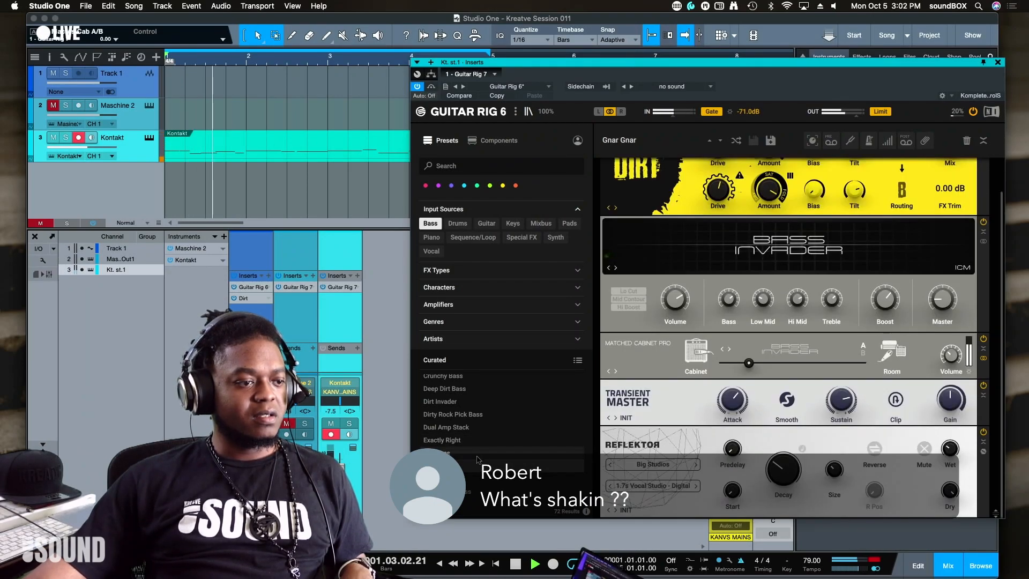
double_click(473, 484)
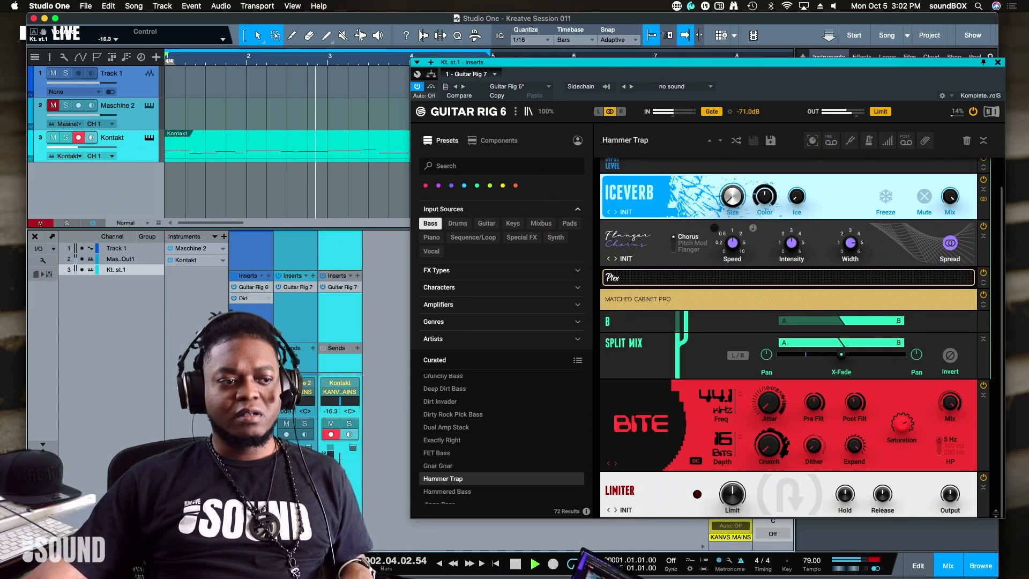
Step: Audition the Hammered Bass preset, and load the Jingo Bass preset
scroll(485, 461, "down", 3)
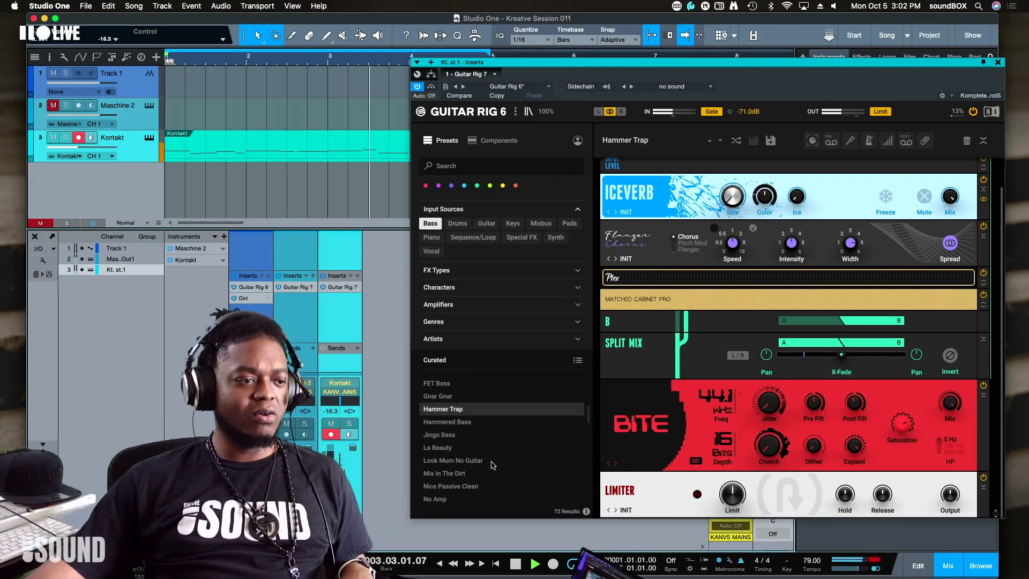
left_click(439, 422)
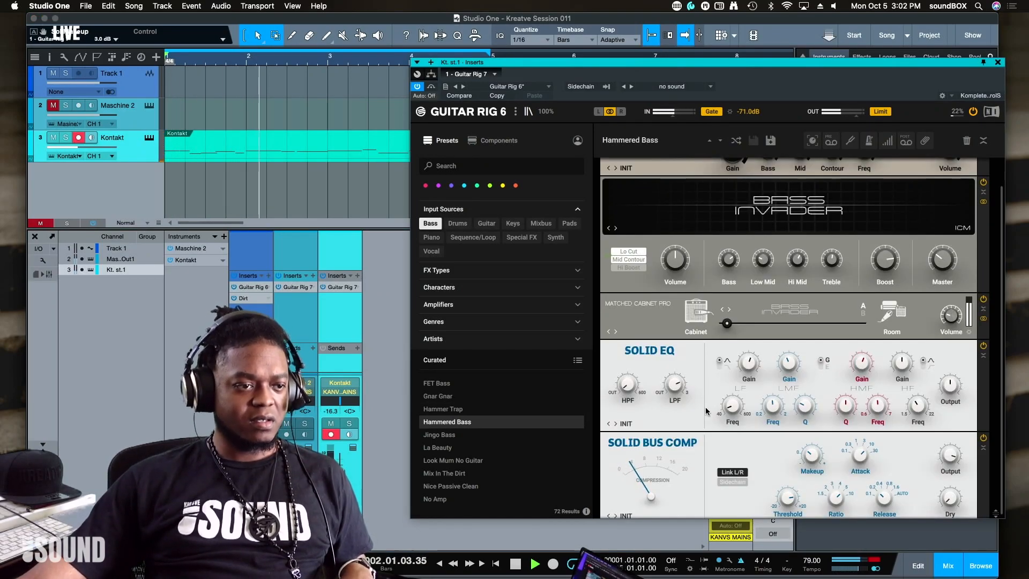
left_click(463, 436)
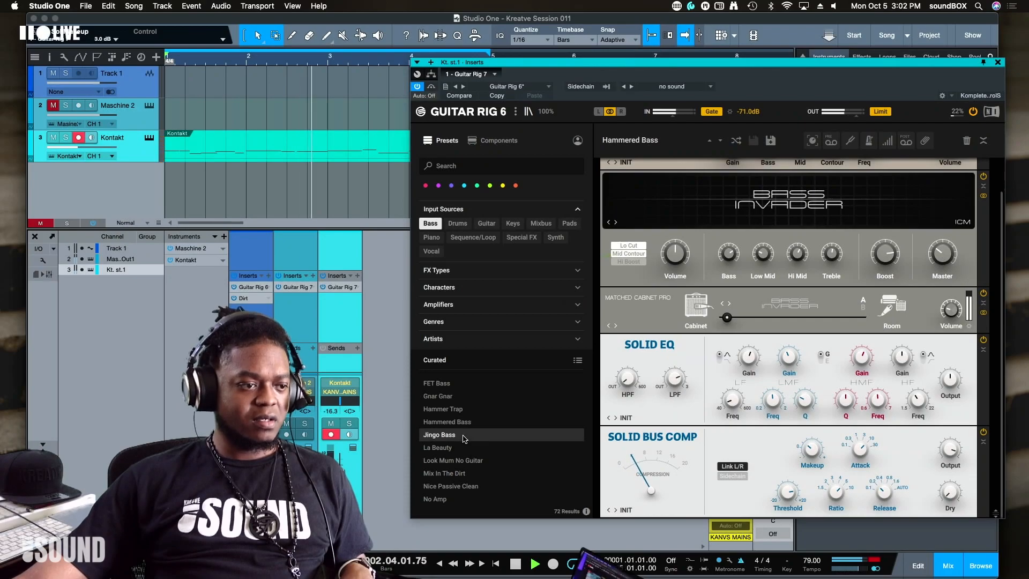
Step: Audition the Red Hot Crunch preset and the Shilly Grid preset
scroll(468, 454, "down", 3)
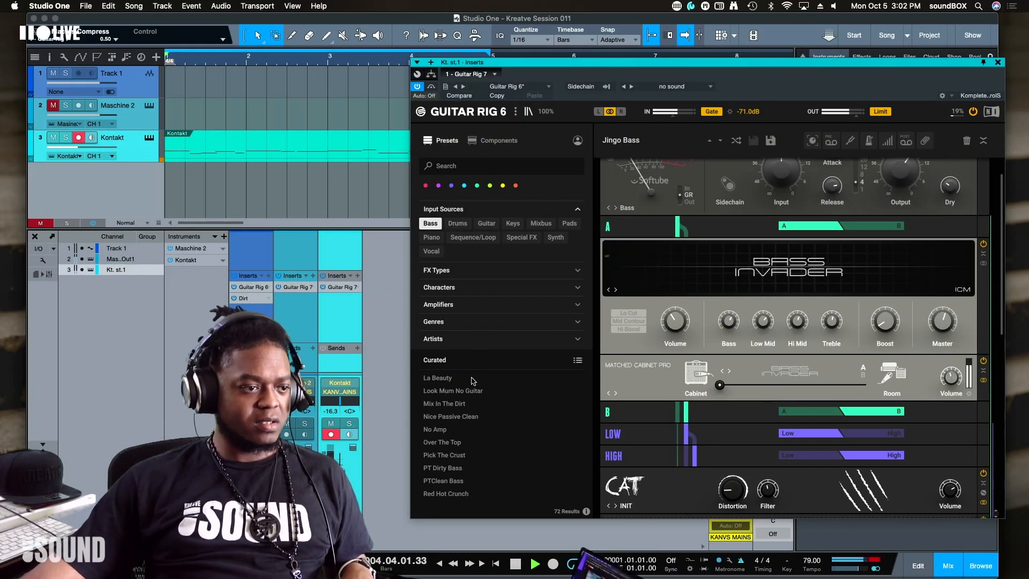
left_click(460, 494)
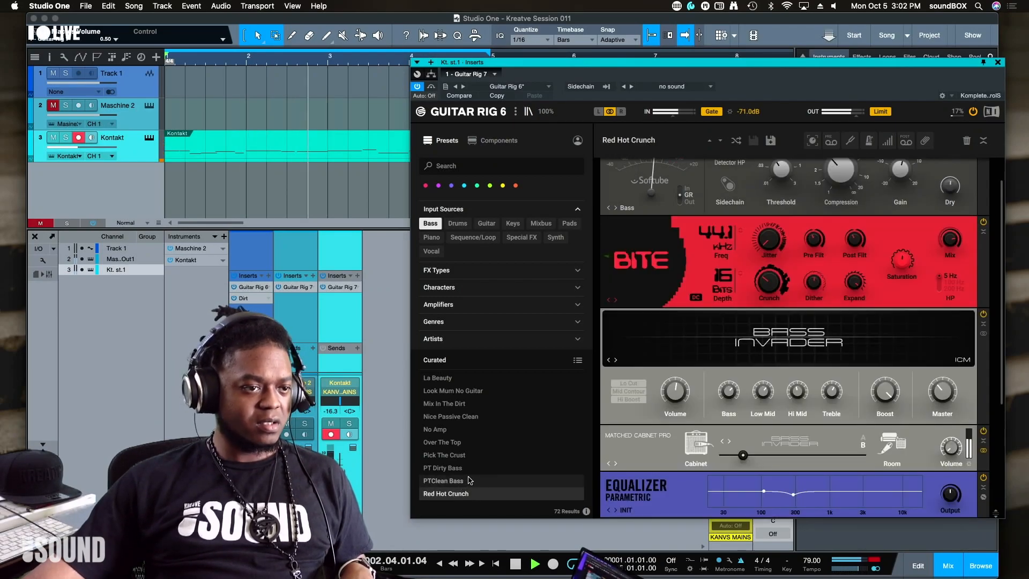
scroll(468, 480, "down", 5)
left_click(446, 433)
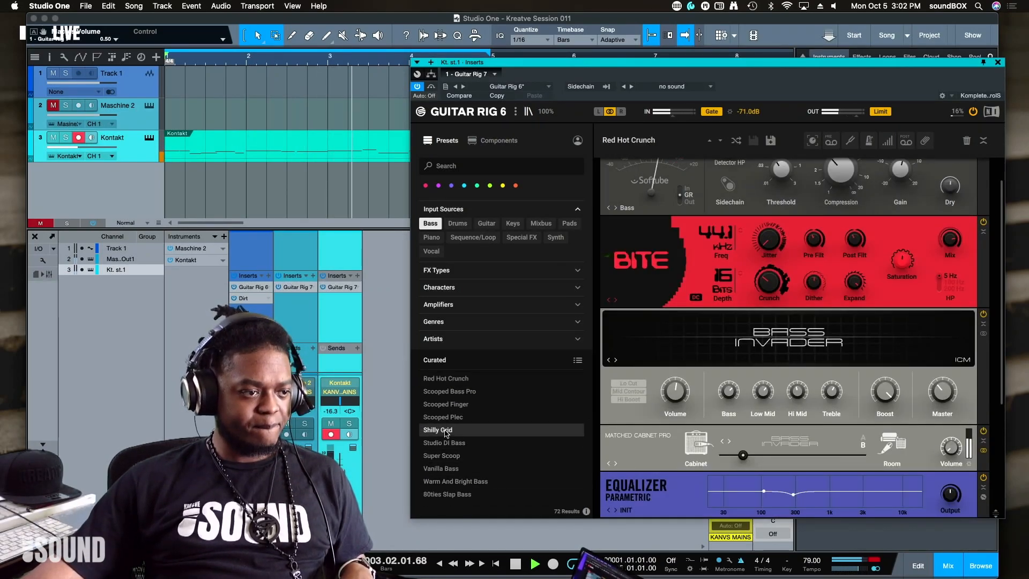
Step: Load the Fingered Bass 1 preset and solo the Kontakt track to hear it alone
scroll(461, 423, "up", 10)
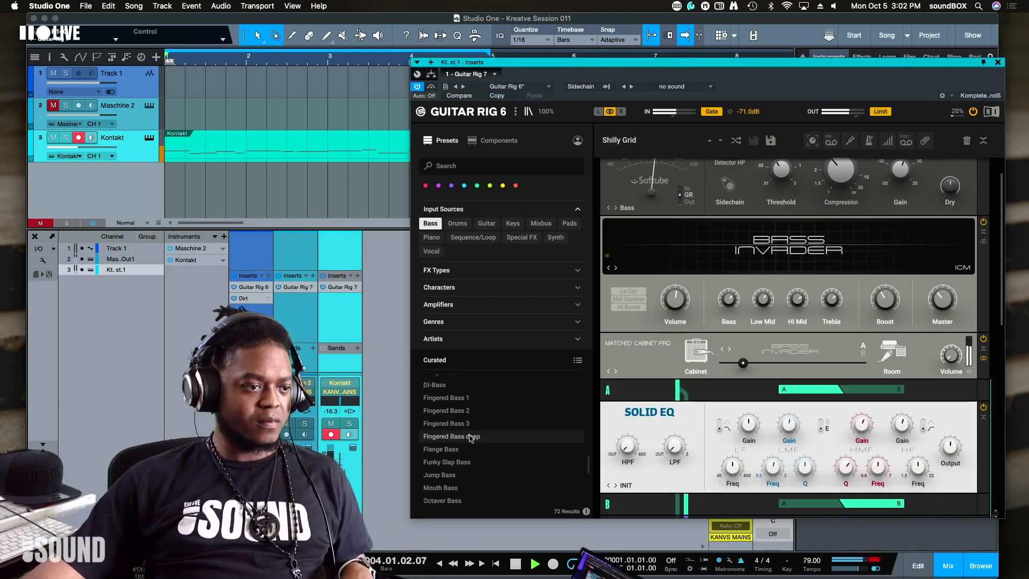
left_click(453, 401)
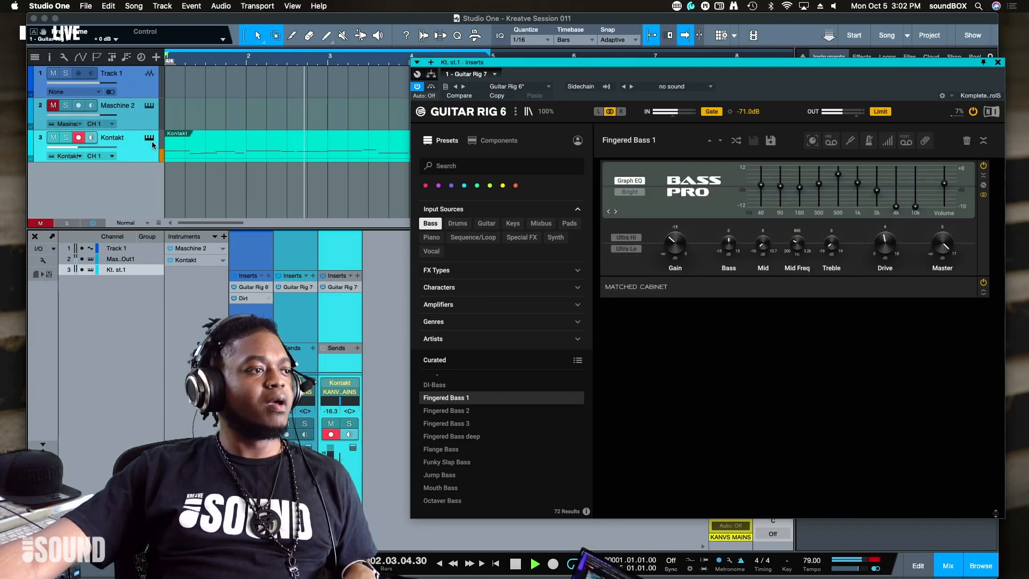
key("s")
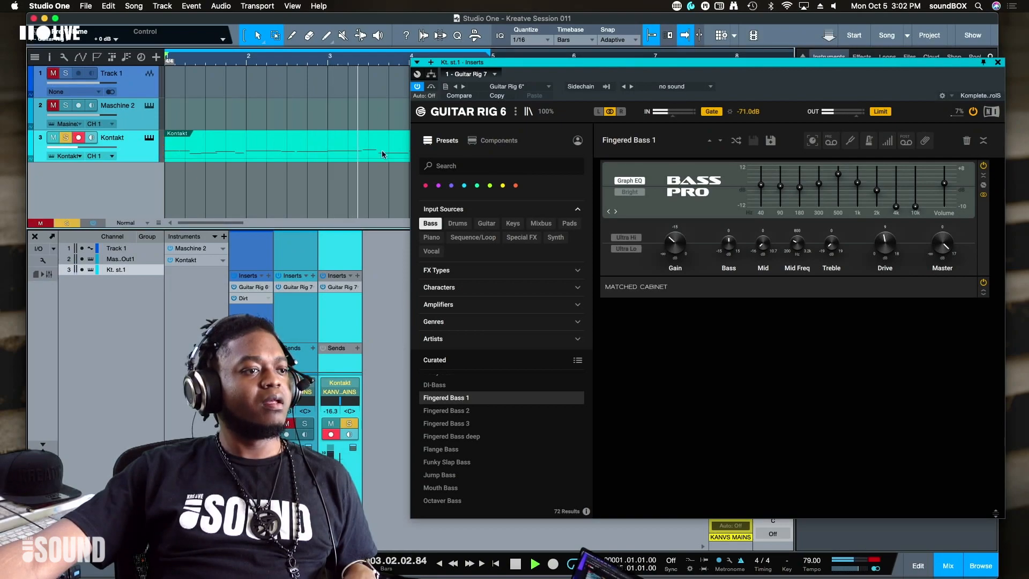
left_click(431, 87)
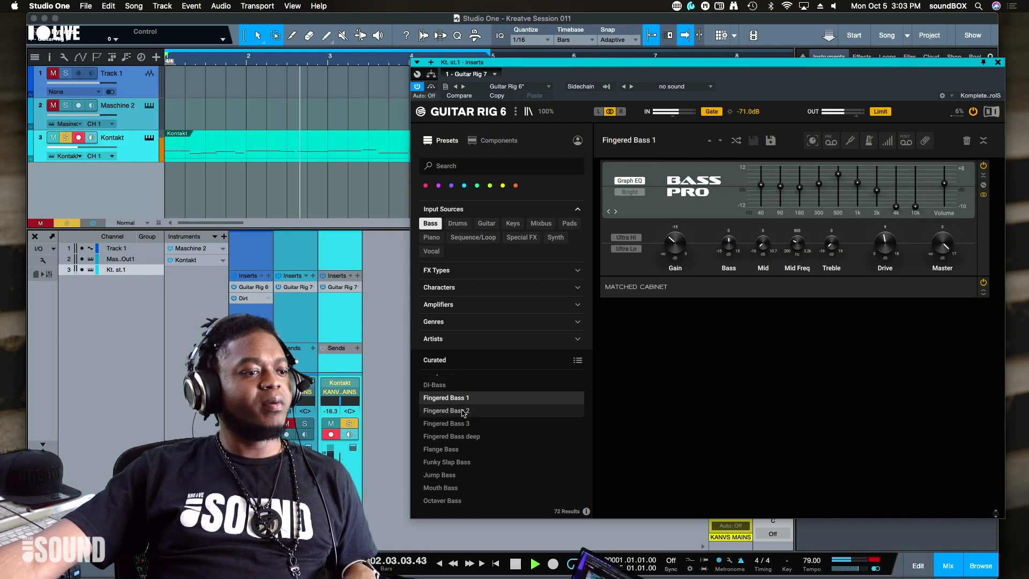
Step: Load the DI-Bass preset, and raise the Kontakt channel's volume to -12.2 dB with the track unsoloed
left_click(438, 386)
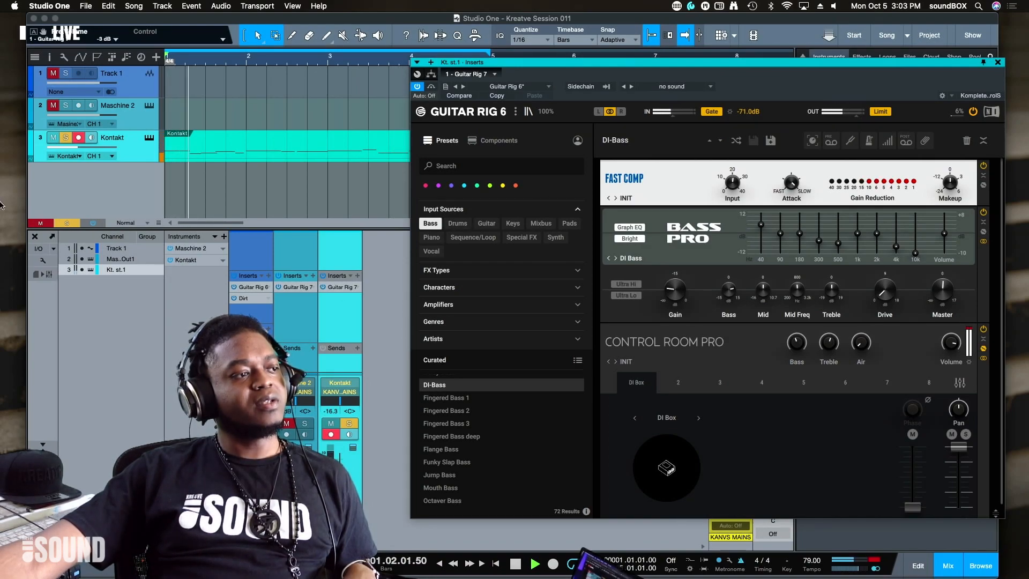
left_click(67, 138)
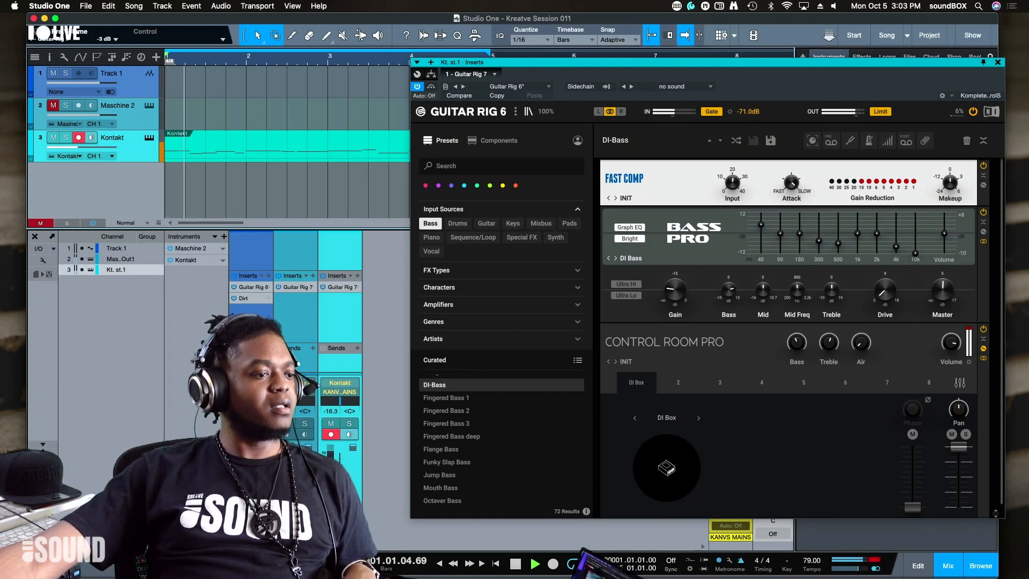
left_click_drag(340, 491, 341, 485)
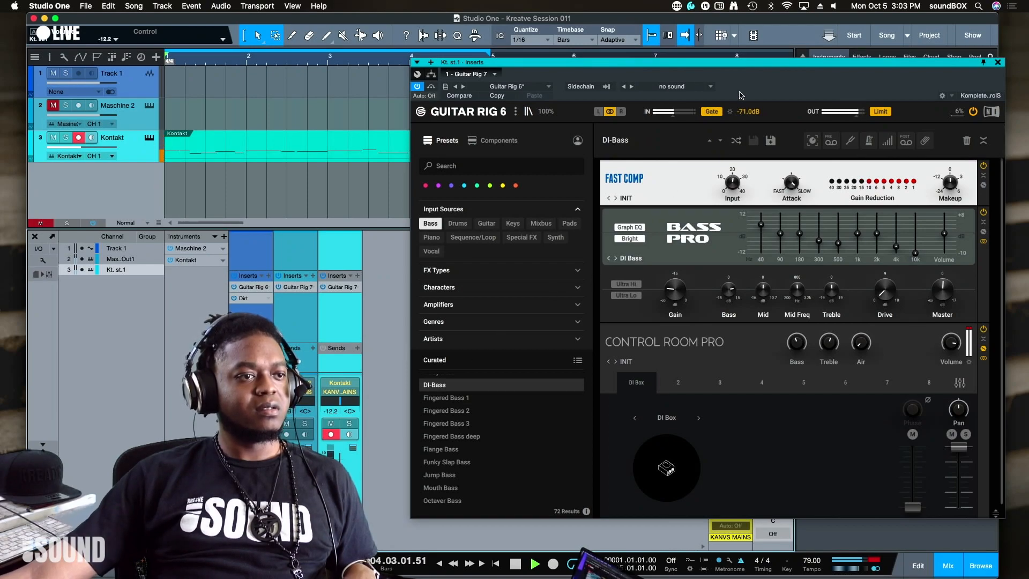
Step: Switch Guitar Rig's input on the Kontakt channel to the left channel only
left_click_drag(734, 65, 641, 71)
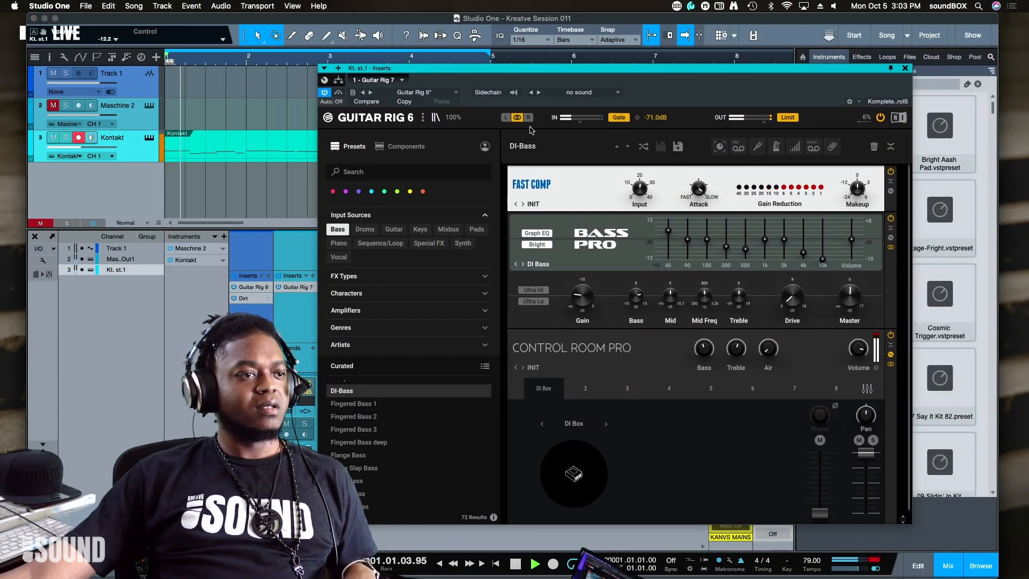
left_click(506, 118)
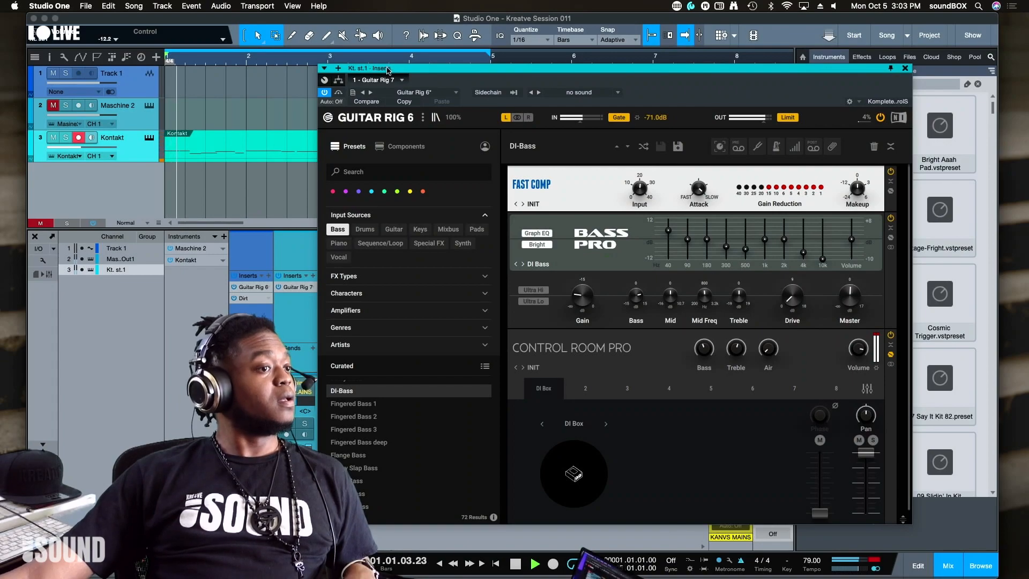
left_click_drag(428, 68, 524, 57)
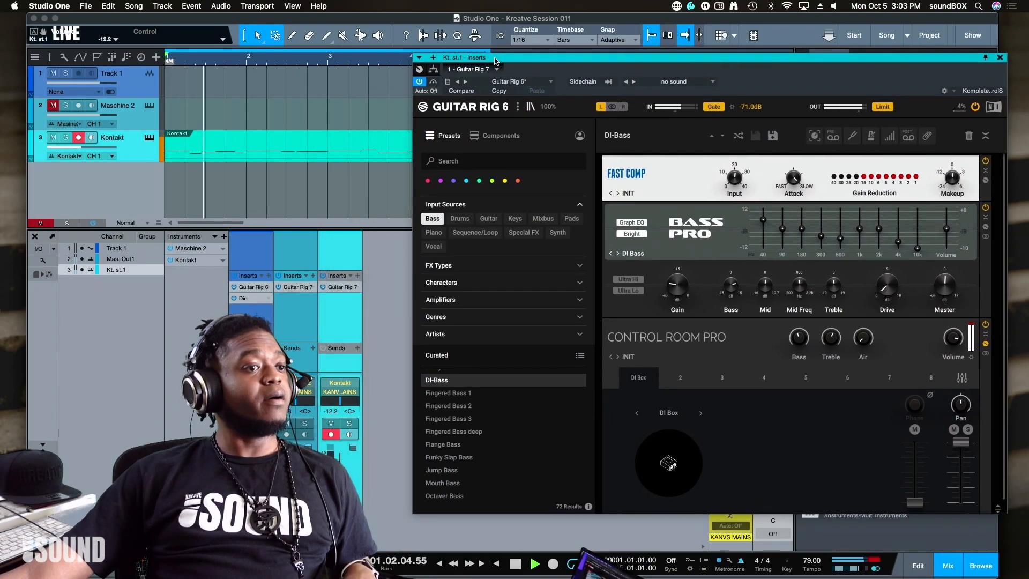
Step: Solo the Kontakt track and compare Guitar Rig's right and stereo input modes, ending on the left channel
left_click(349, 424)
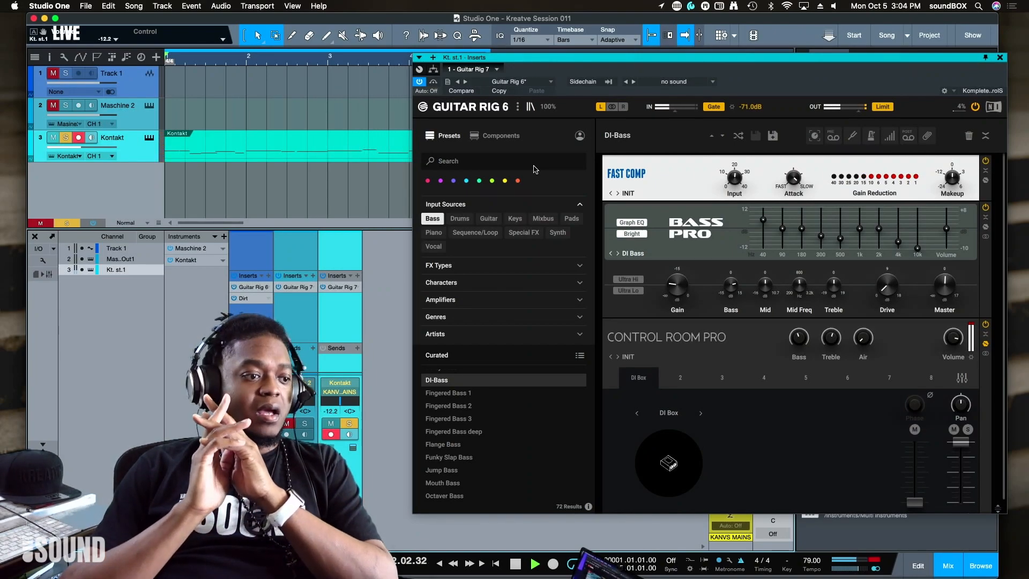
left_click(611, 106)
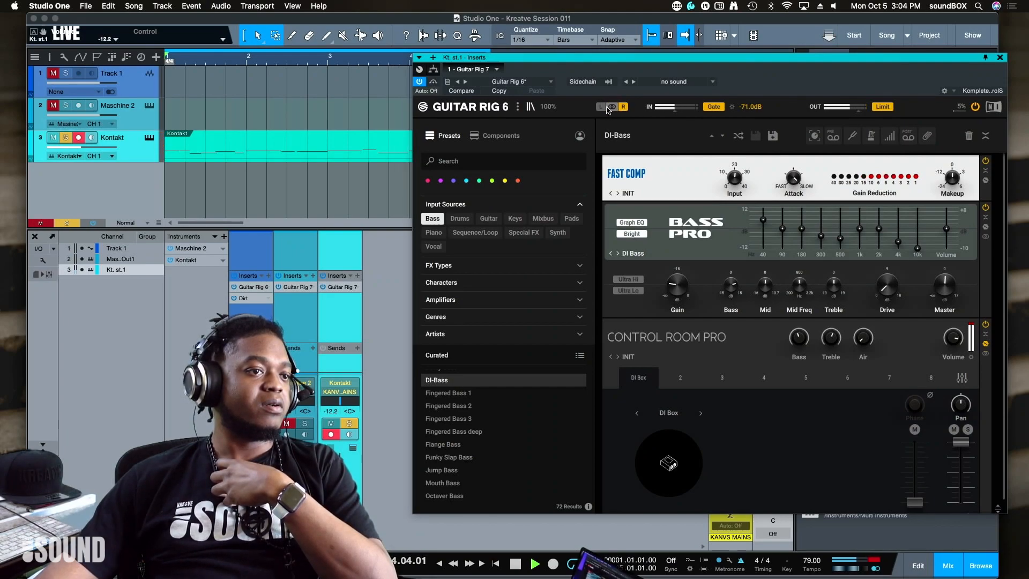
left_click(612, 107)
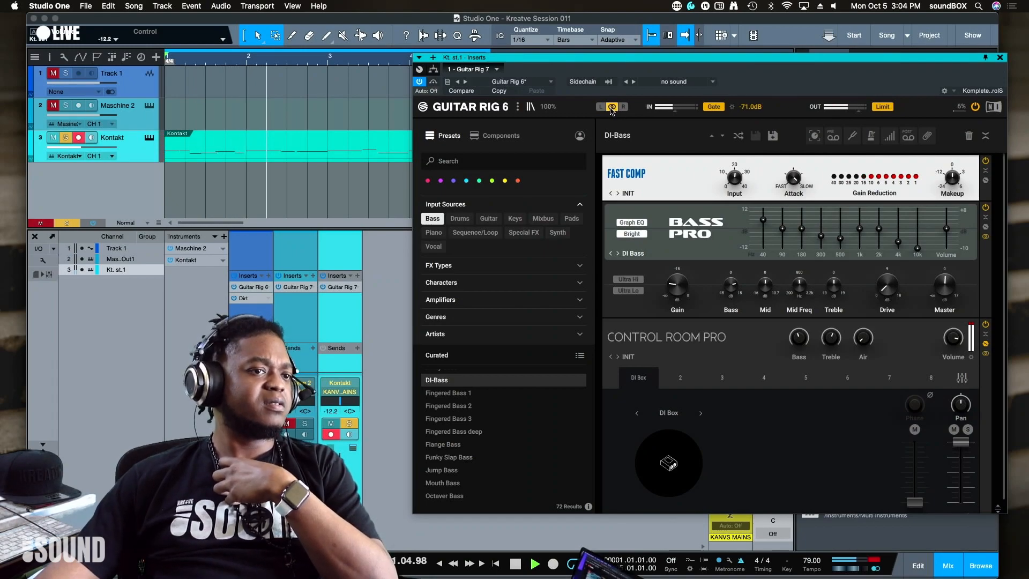
left_click(601, 107)
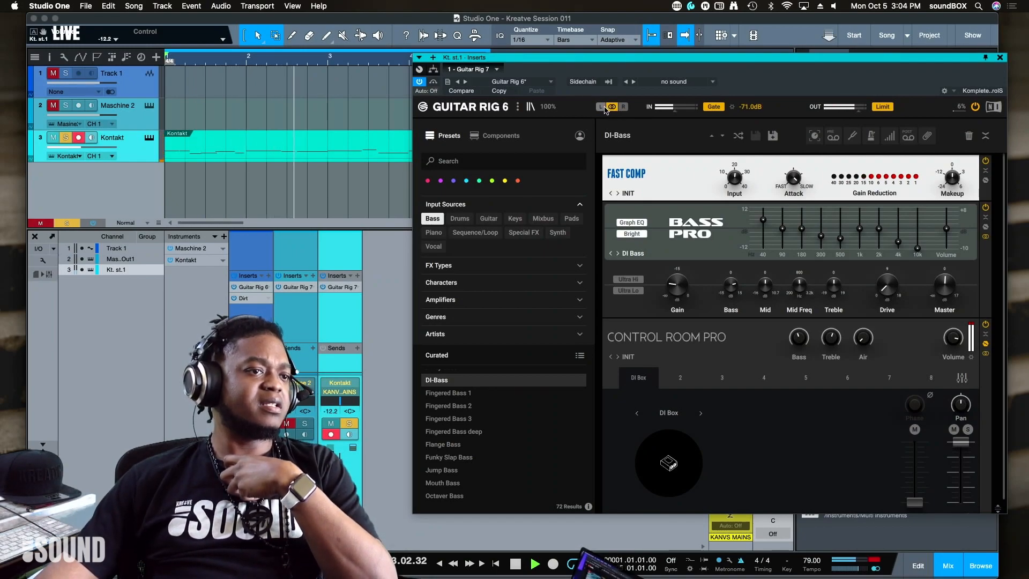
Step: Compare the DI-Bass sound with Guitar Rig's input gate and output limiter off, and turn both back on
left_click(713, 106)
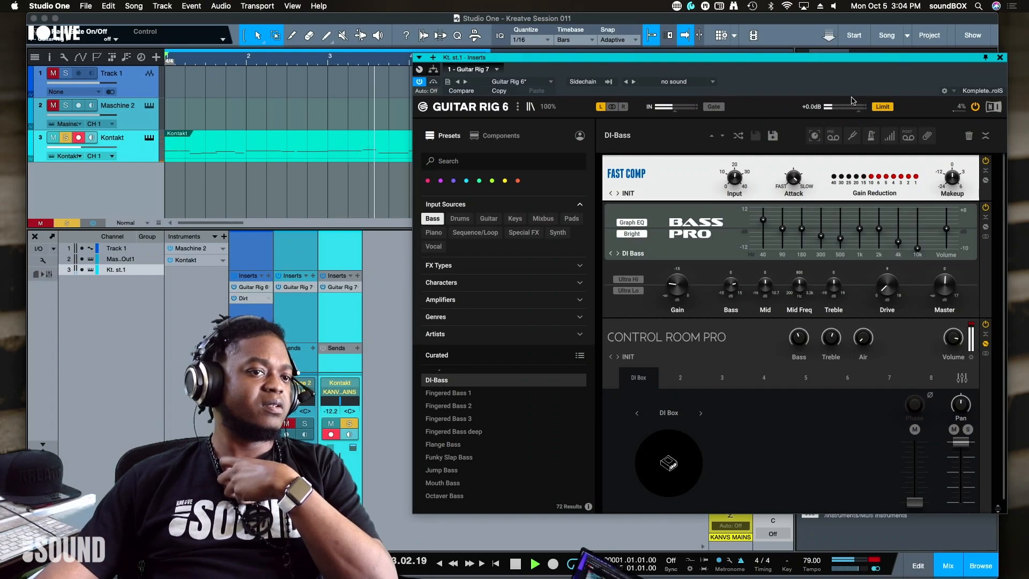
left_click(882, 107)
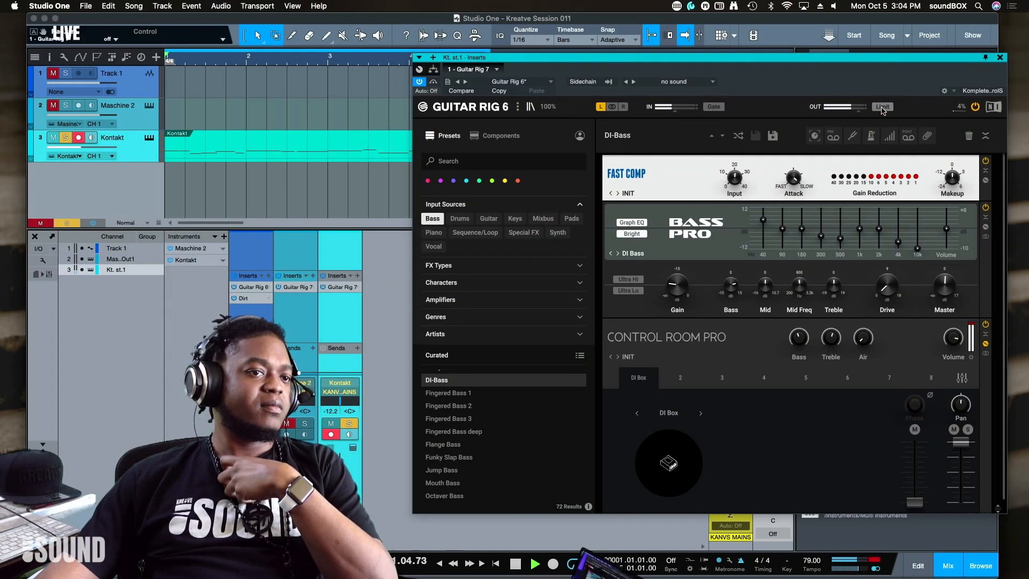
left_click(722, 109)
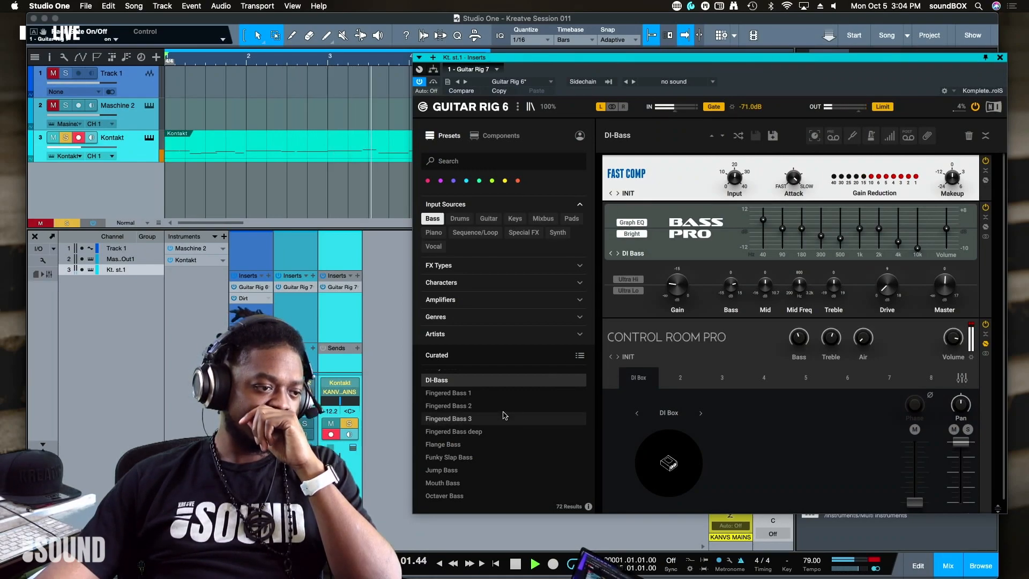
Step: Disarm recording and solo on the Kontakt track, and unmute the Maschine 2 track
scroll(503, 415, "down", 5)
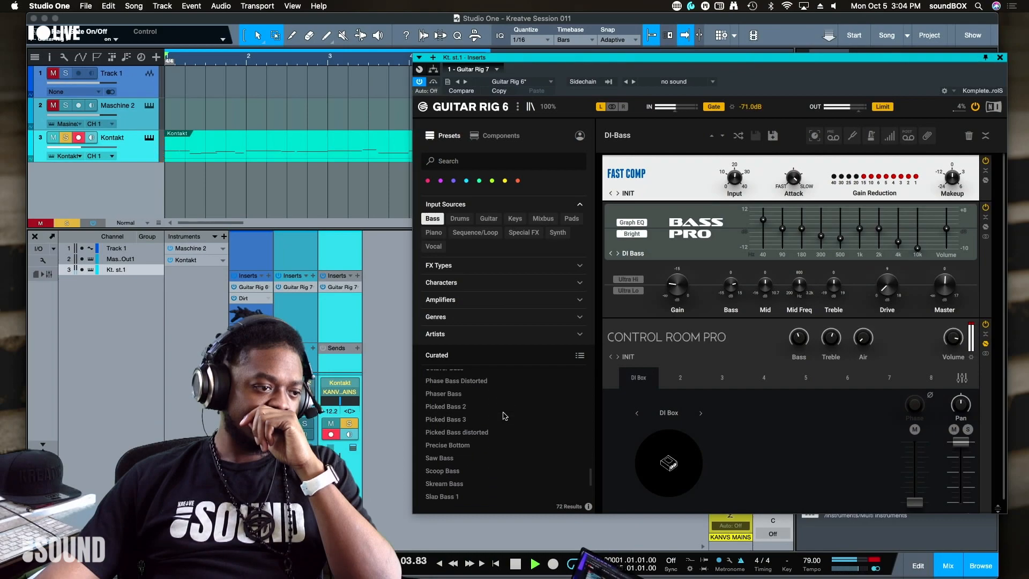
scroll(503, 415, "down", 3)
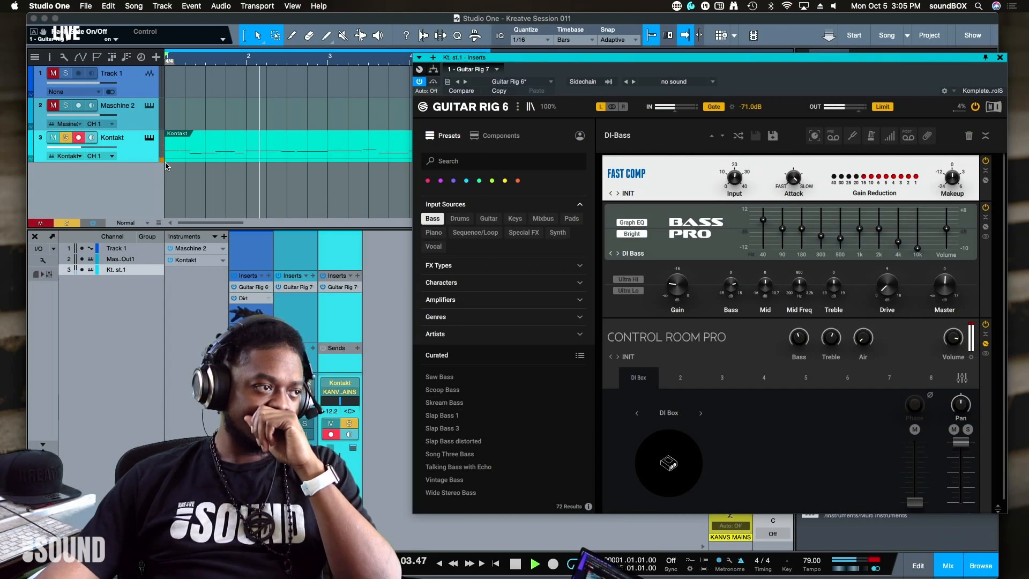
left_click(78, 139)
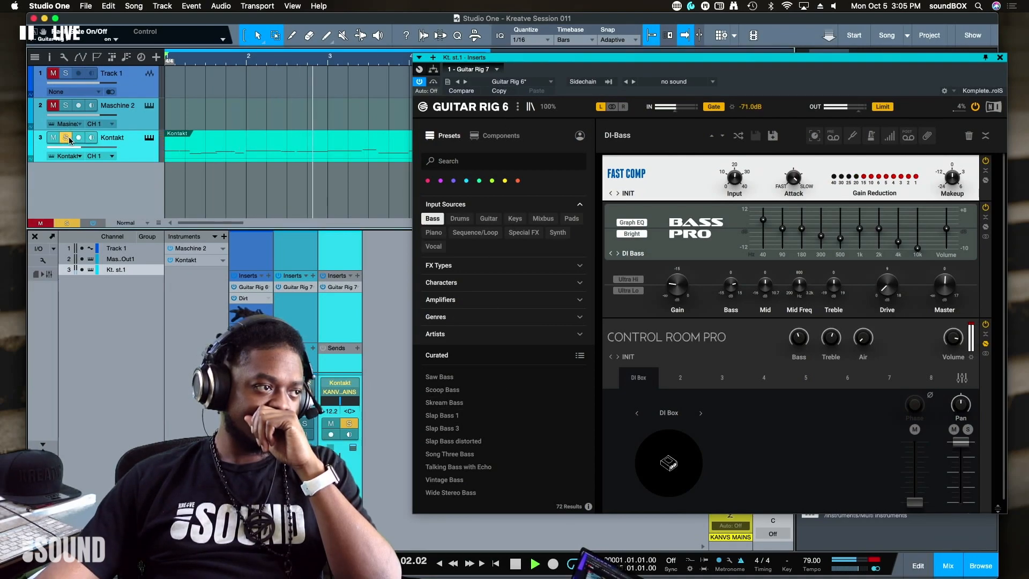
left_click(66, 138)
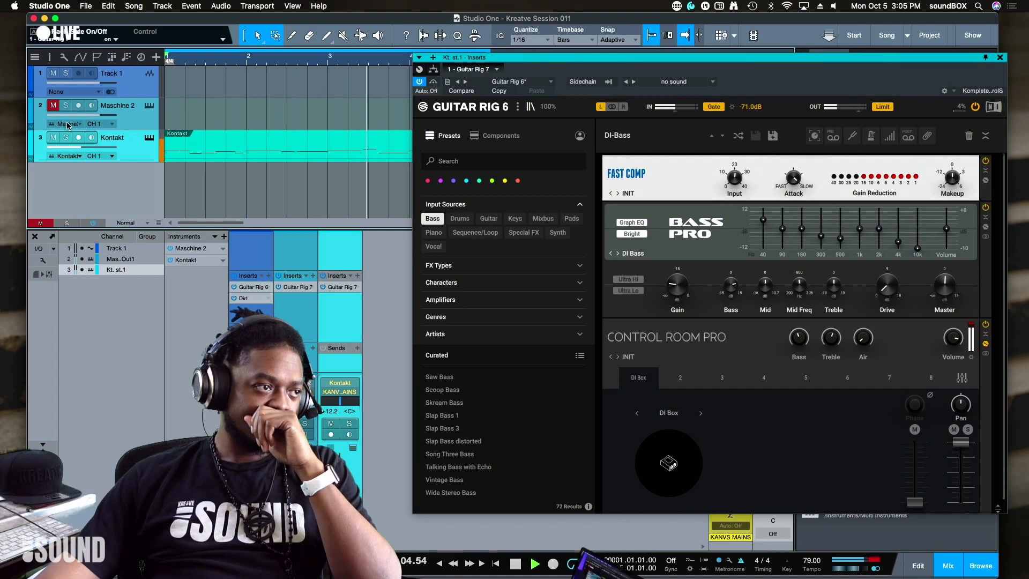
left_click(54, 107)
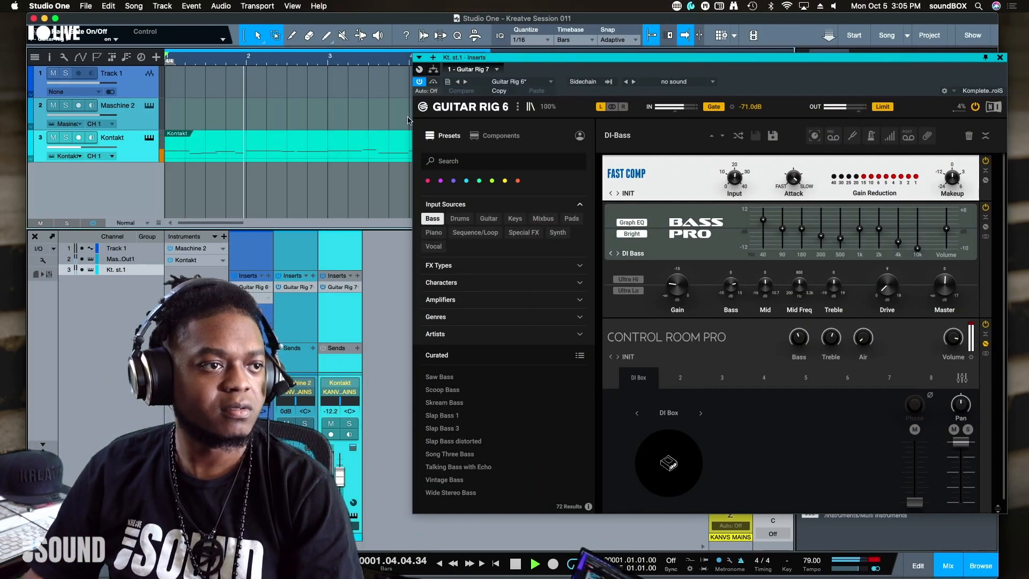
Step: Close the Kontakt channel's Guitar Rig window and stop playback
left_click_drag(591, 59, 496, 76)
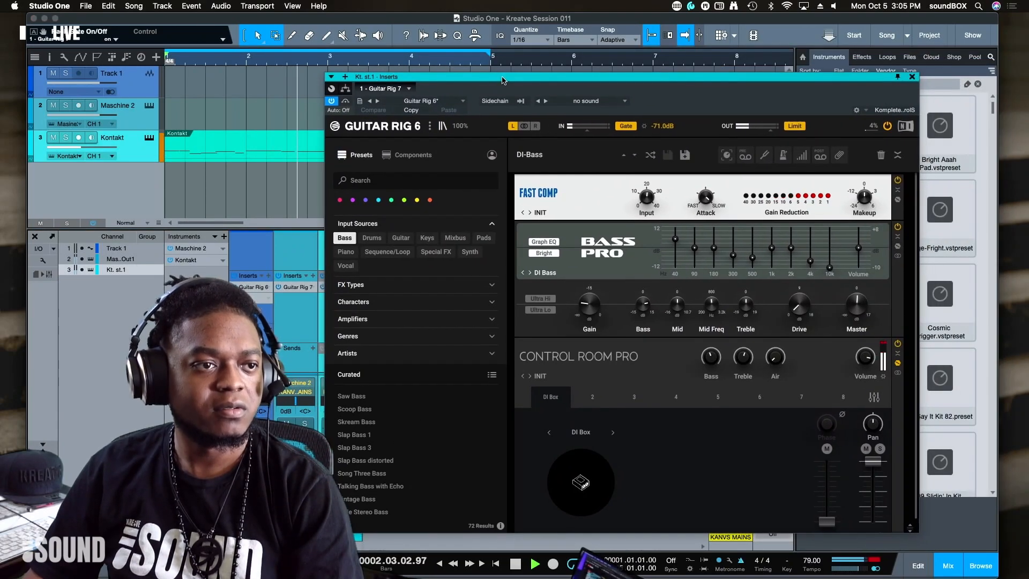
left_click(905, 72)
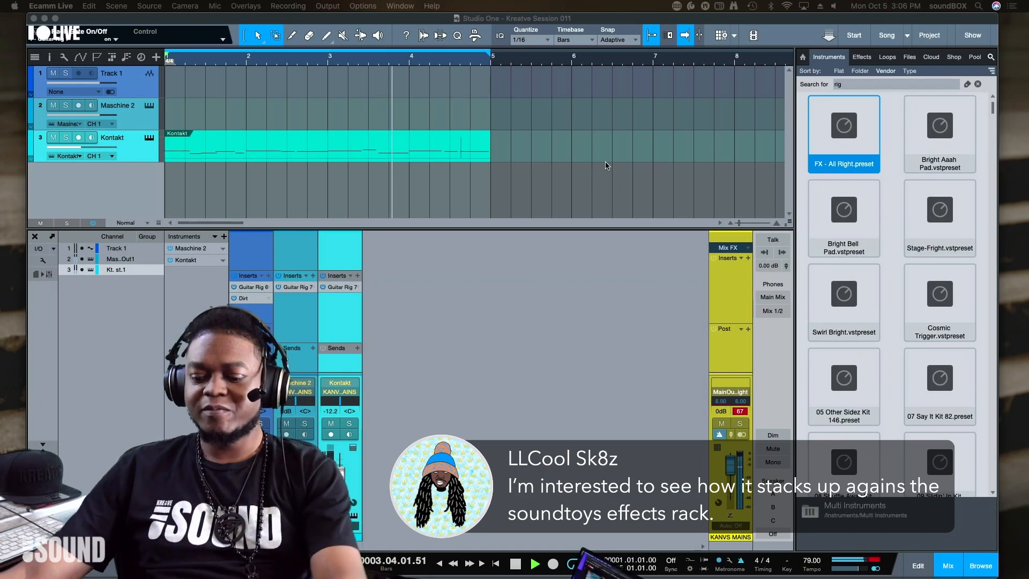
left_click(502, 189)
key("space")
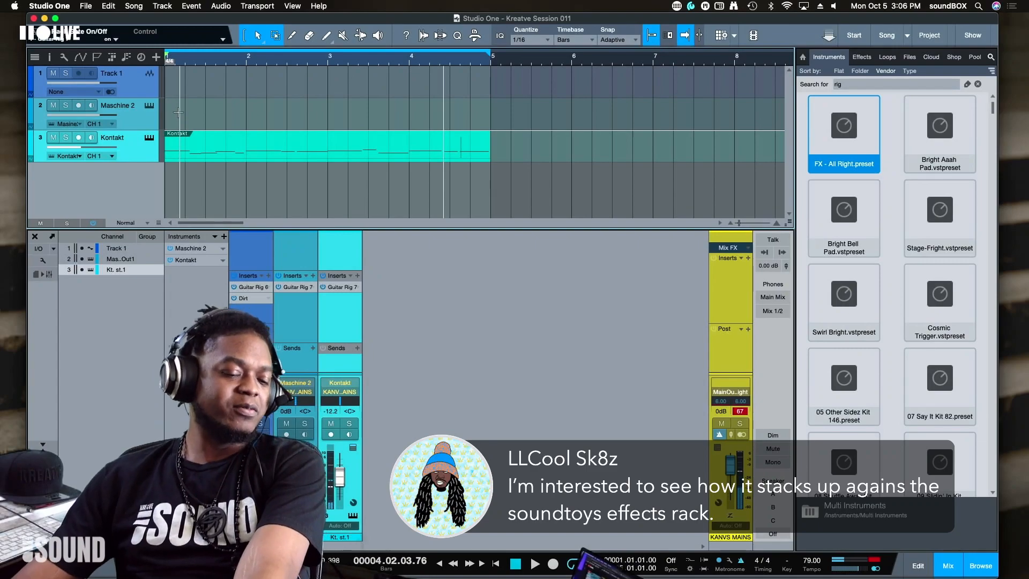
Step: Search the instruments browser for "sound"
left_click(862, 86)
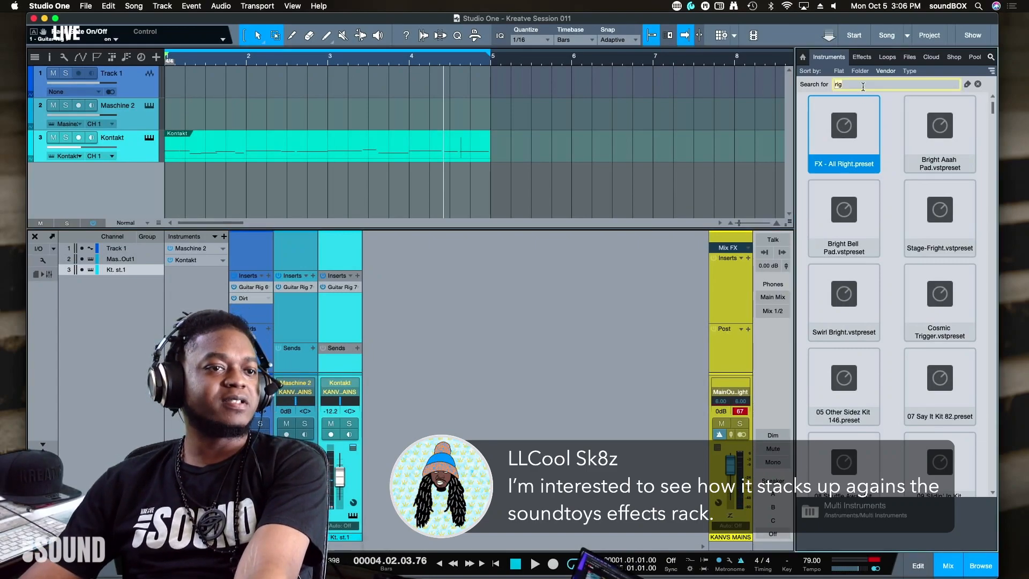
type("sou")
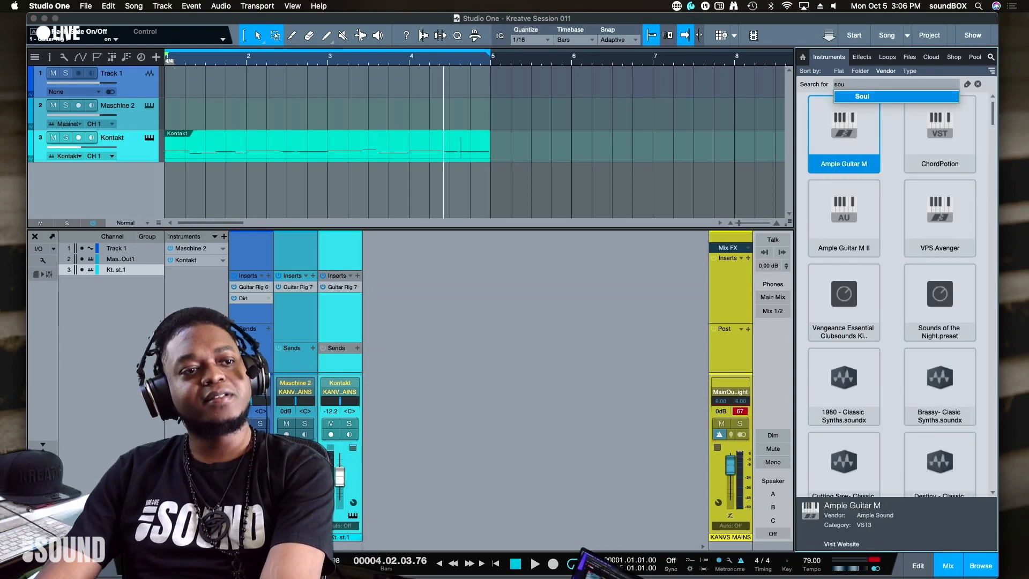
type("n")
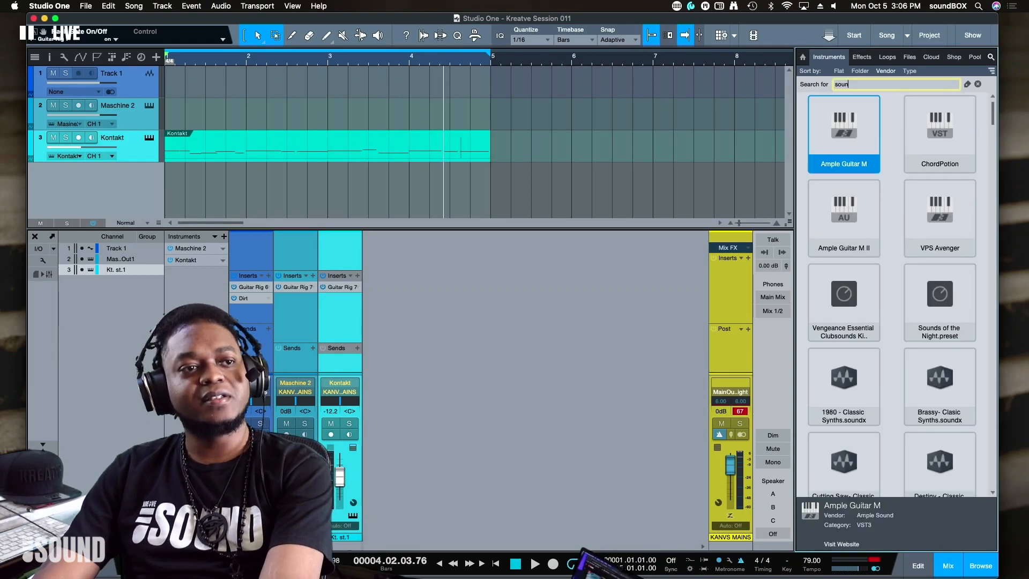
type("d")
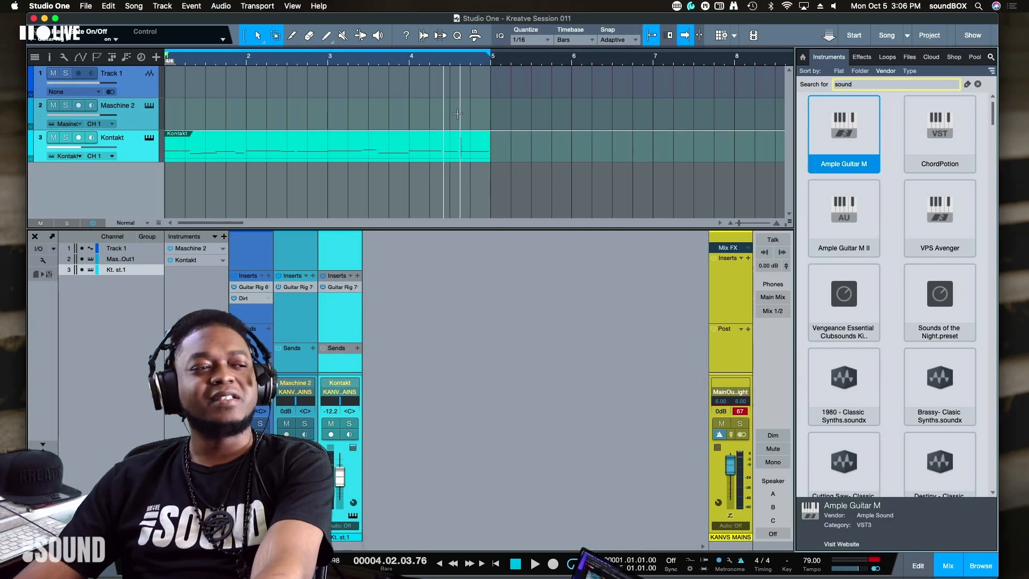
Step: Select the Maschine 2 track and search the instruments browser for "rs"
left_click(150, 124)
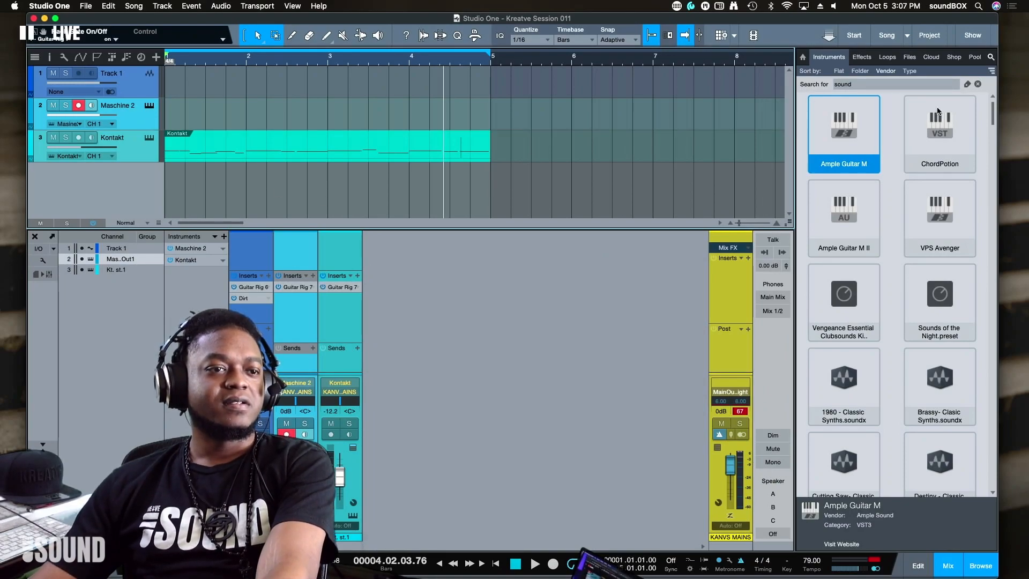
left_click(857, 84)
type("rs")
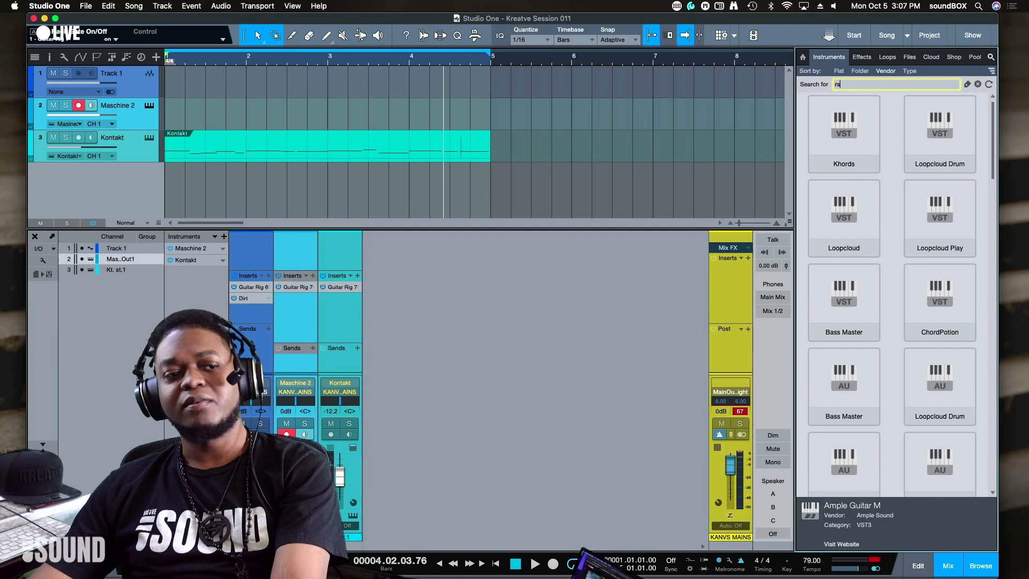
left_click(844, 134)
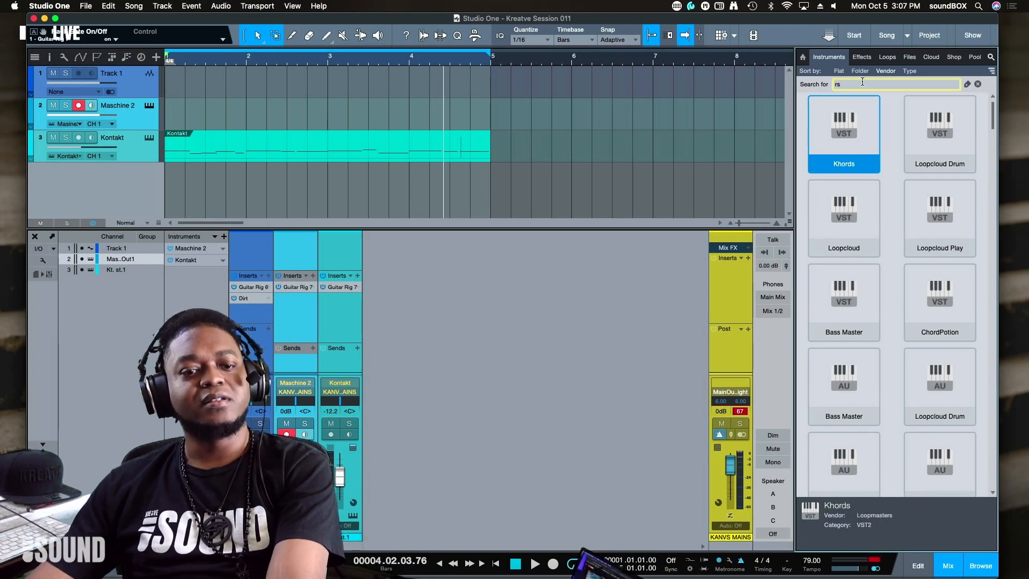
Step: Clear the instruments search and search the effects browser for "tack"
key("BackSpace")
key("BackSpace")
left_click(861, 57)
left_click(860, 86)
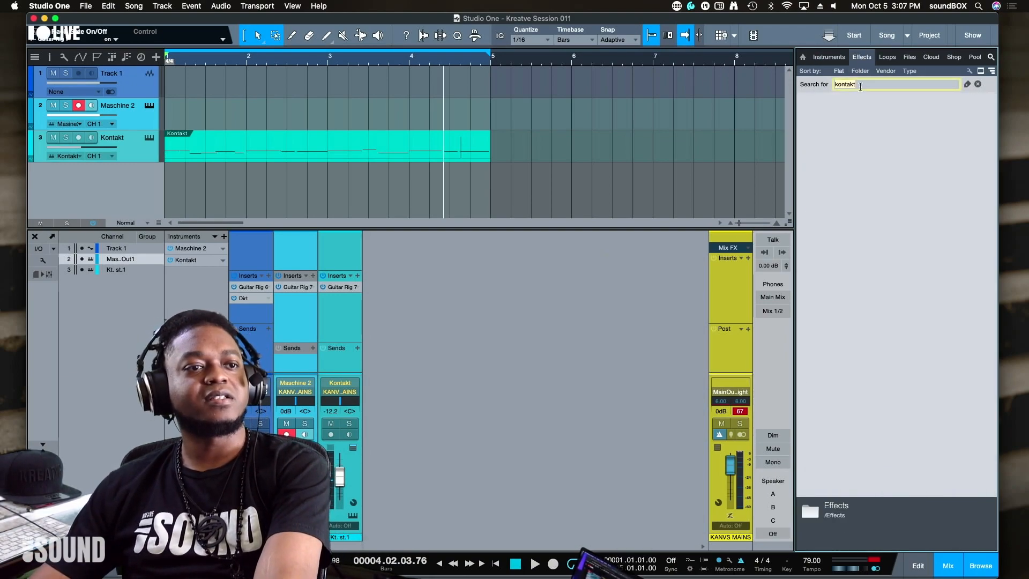
type("s")
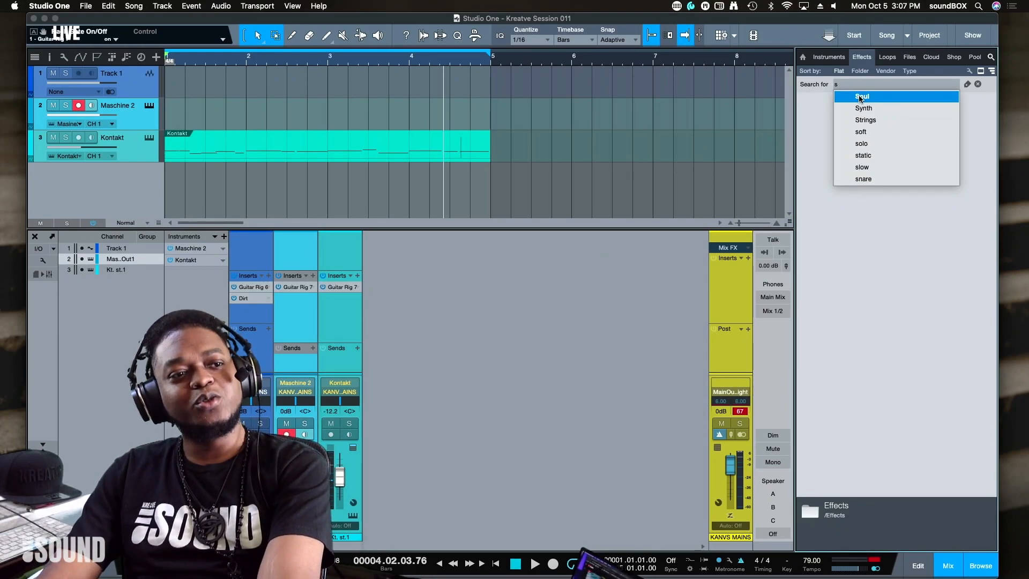
key("BackSpace")
type("t")
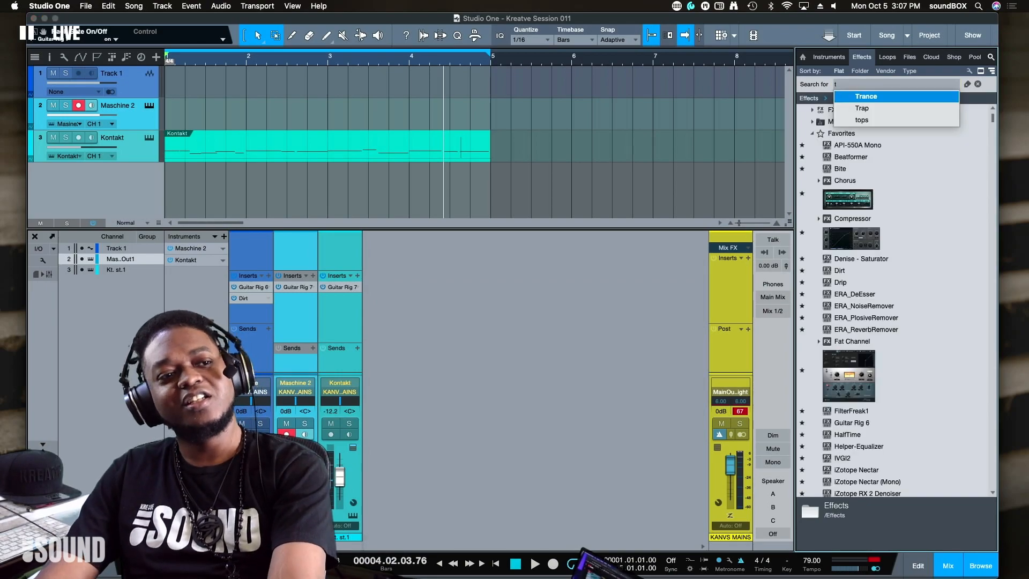
type("ack")
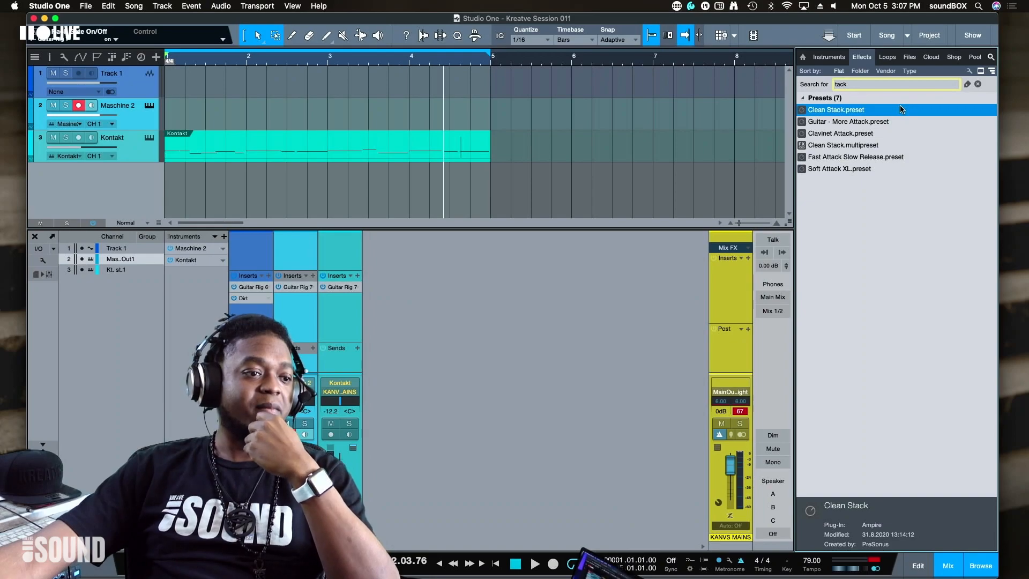
Step: Reset the main output's clip indicator and search the effects browser for "rack"
left_click(741, 412)
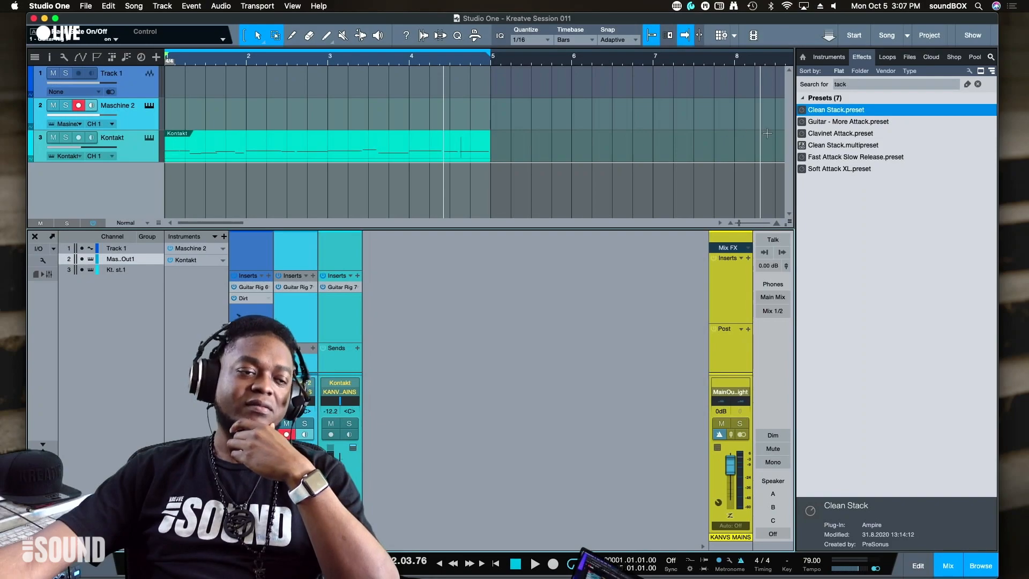
left_click(877, 84)
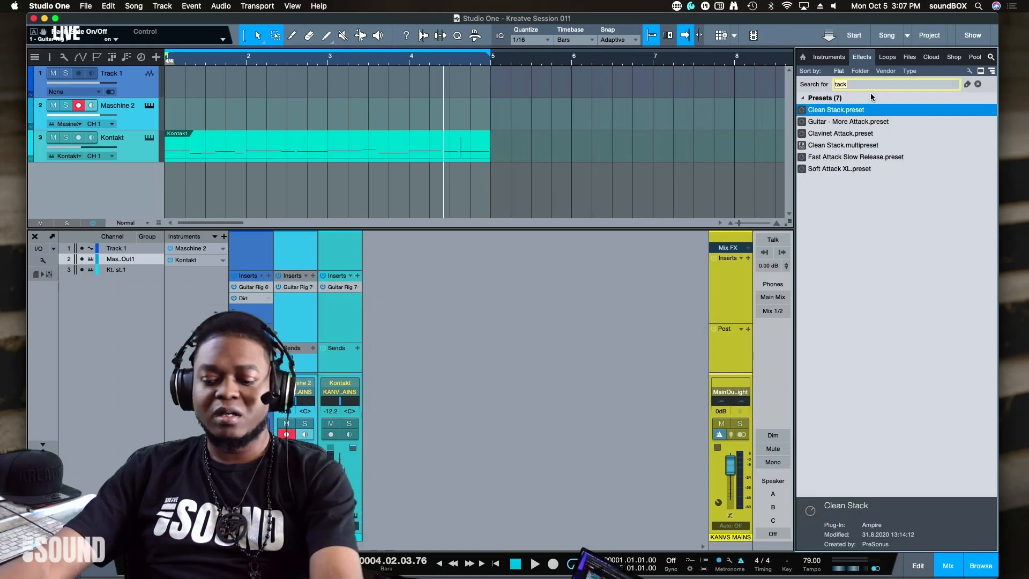
type("rack")
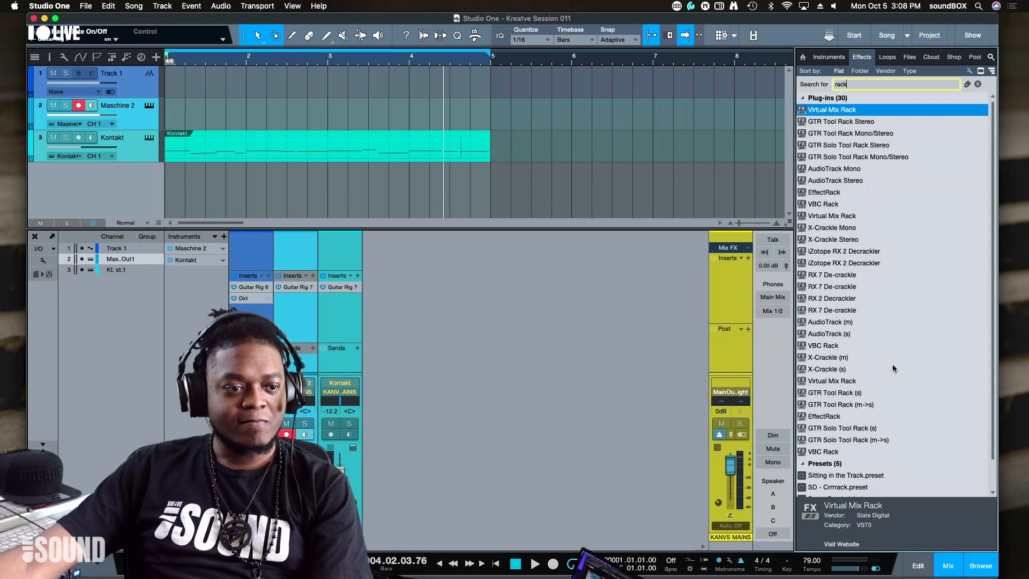
scroll(893, 368, "down", 3)
scroll(890, 379, "up", 3)
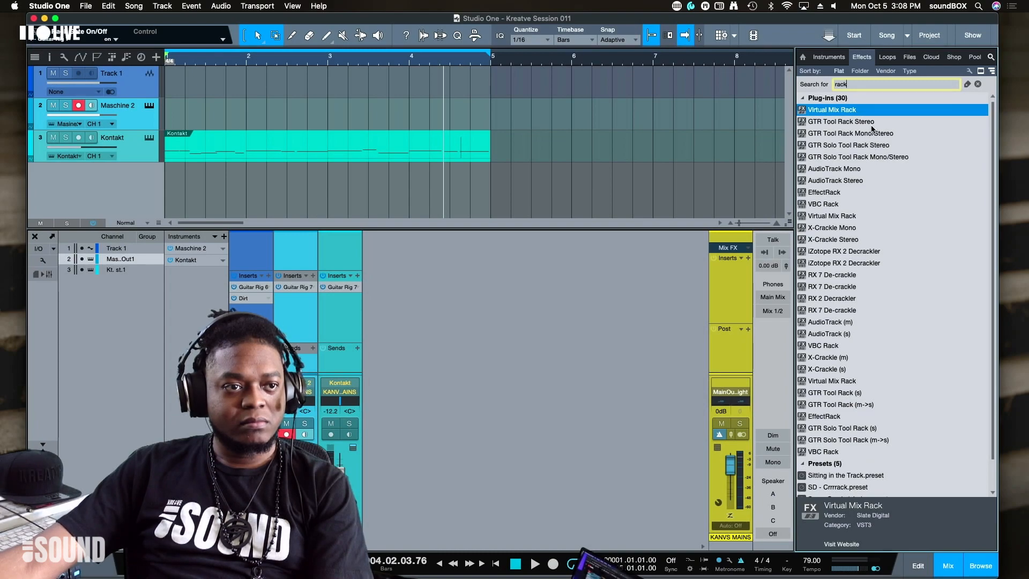
Step: Search the effects for "sound" and insert the Soundtoys EffectRack on the Maschine 2 channel
double_click(866, 81)
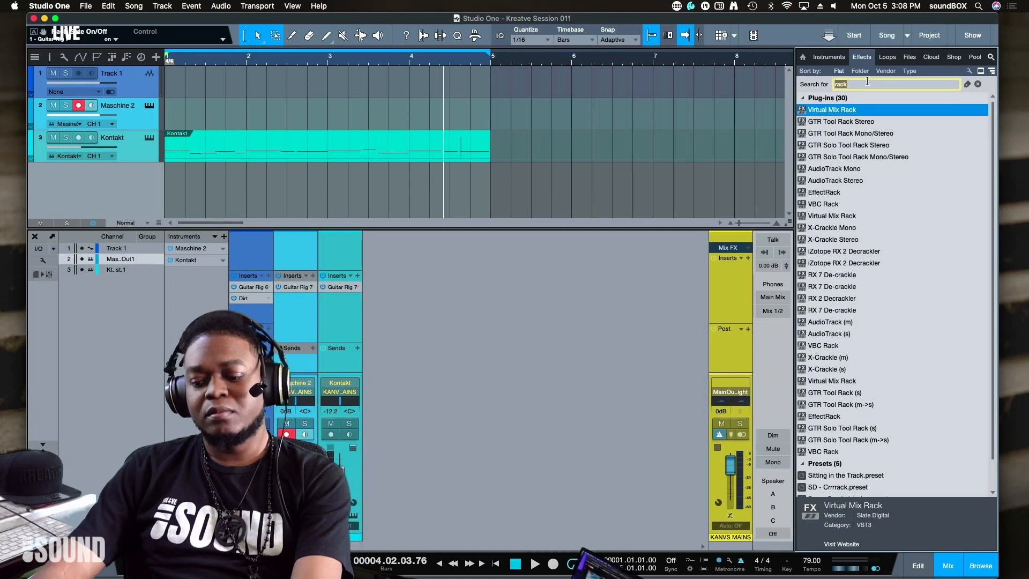
type("sounds")
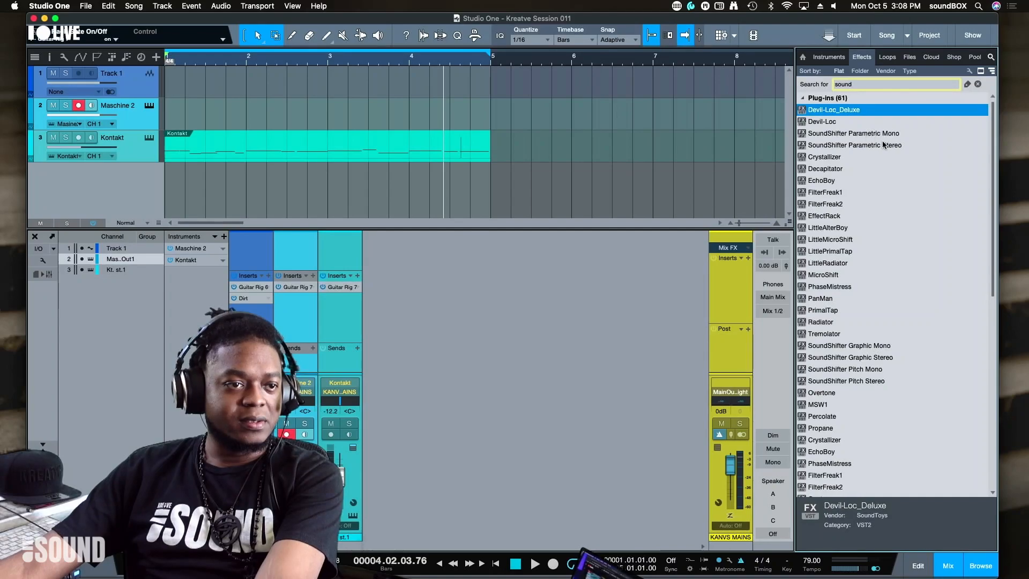
left_click(843, 219)
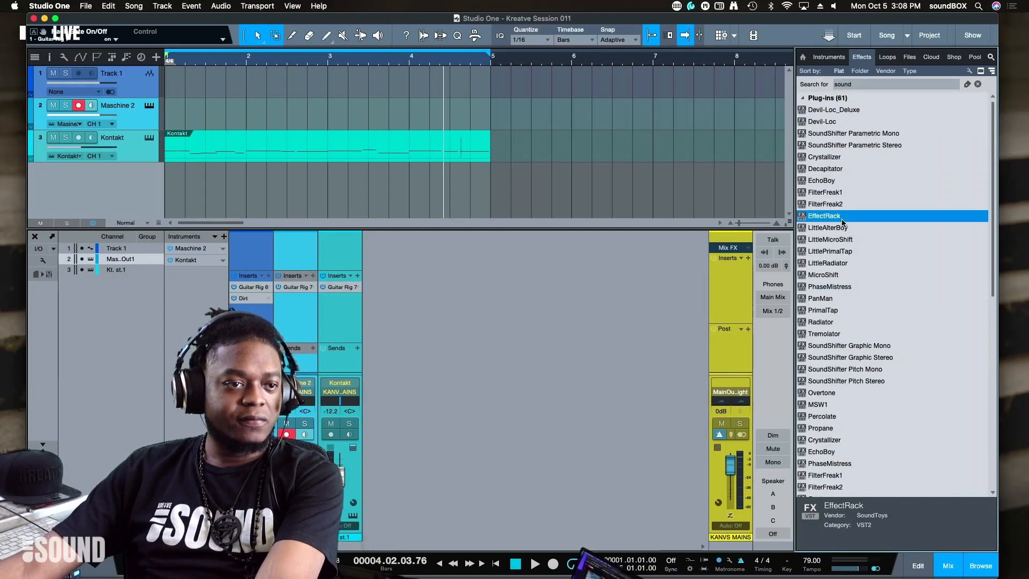
left_click_drag(849, 217, 452, 103)
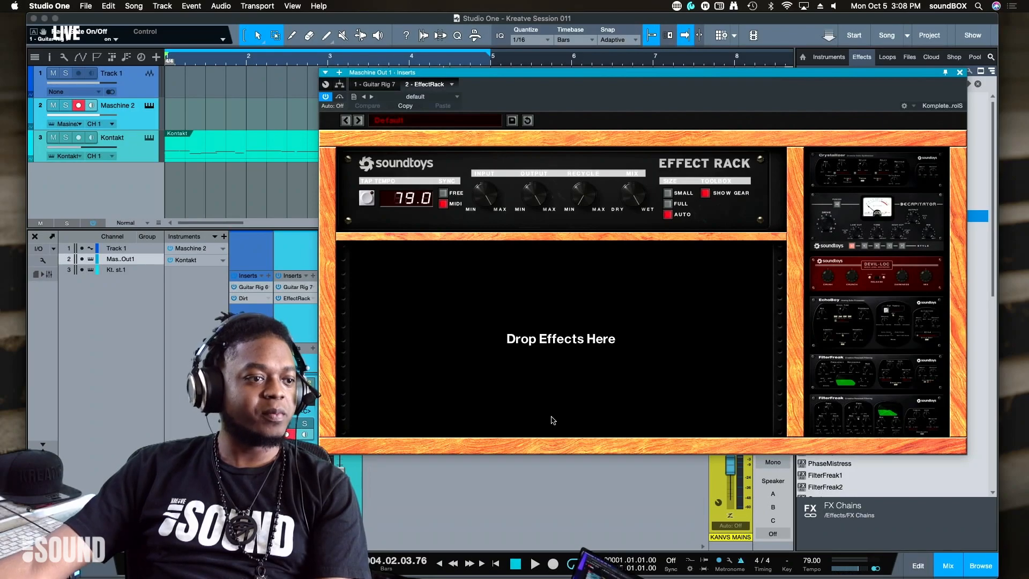
left_click_drag(464, 75, 525, 113)
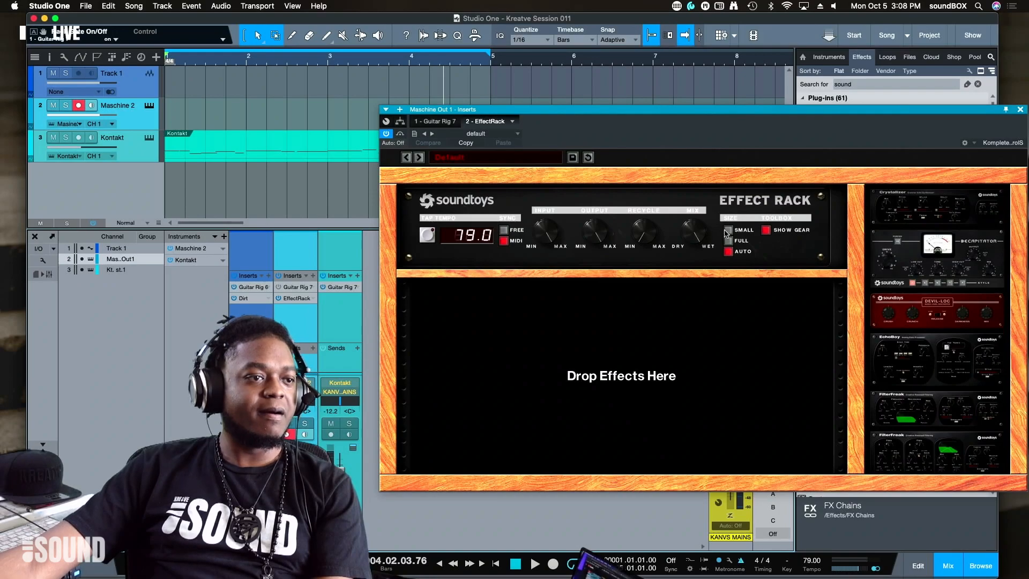
Step: Browse the EffectRack preset categories, including Vocals, Chorus, Modulation and Guitar
left_click(525, 159)
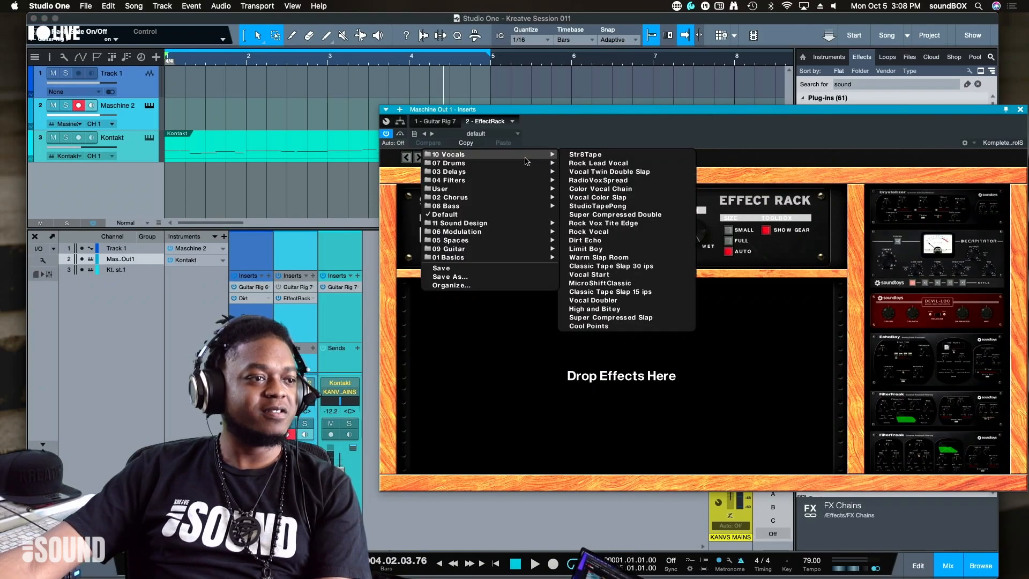
mouse_move(472, 168)
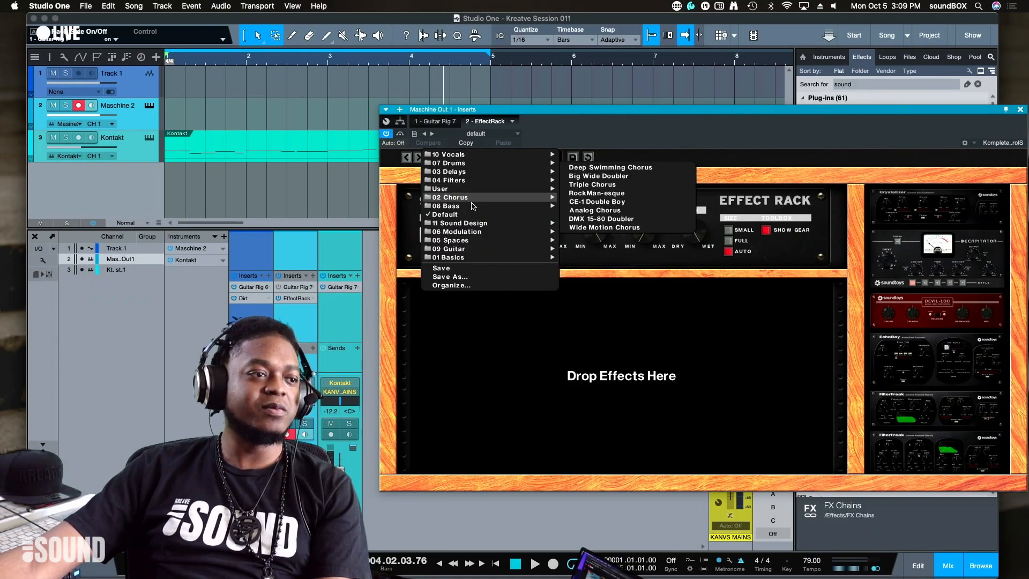
mouse_move(475, 234)
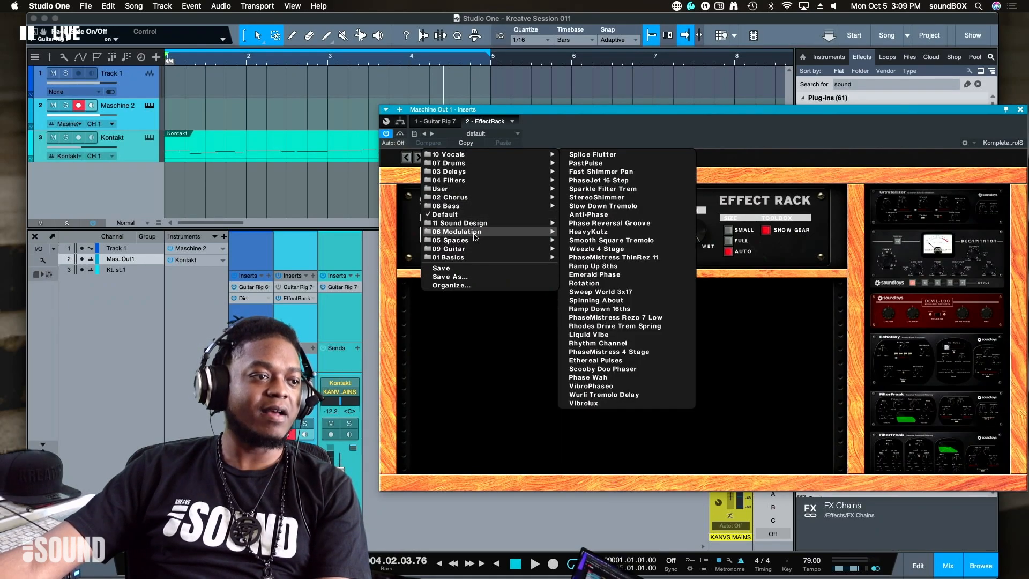
mouse_move(480, 258)
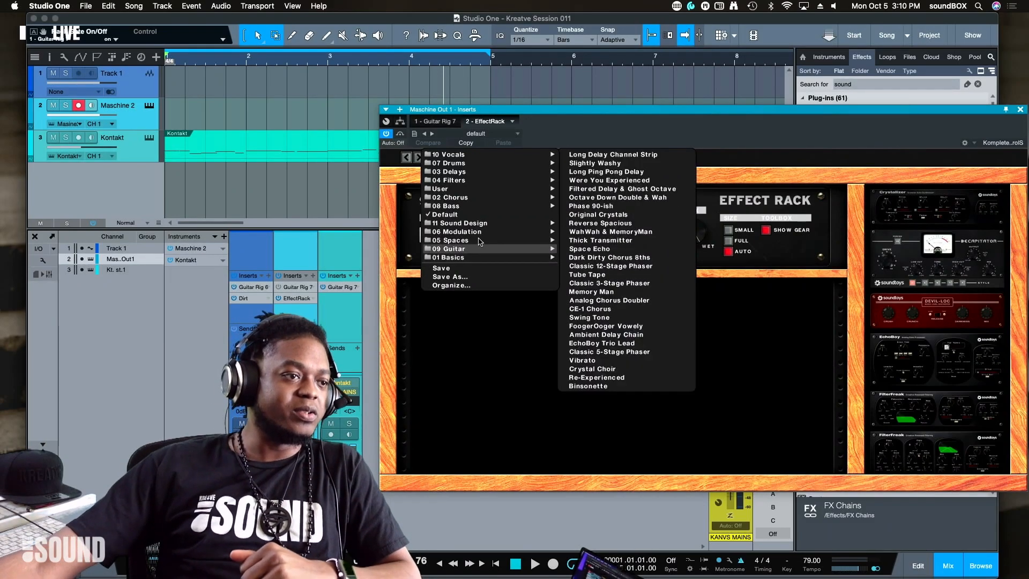
mouse_move(478, 199)
mouse_move(472, 166)
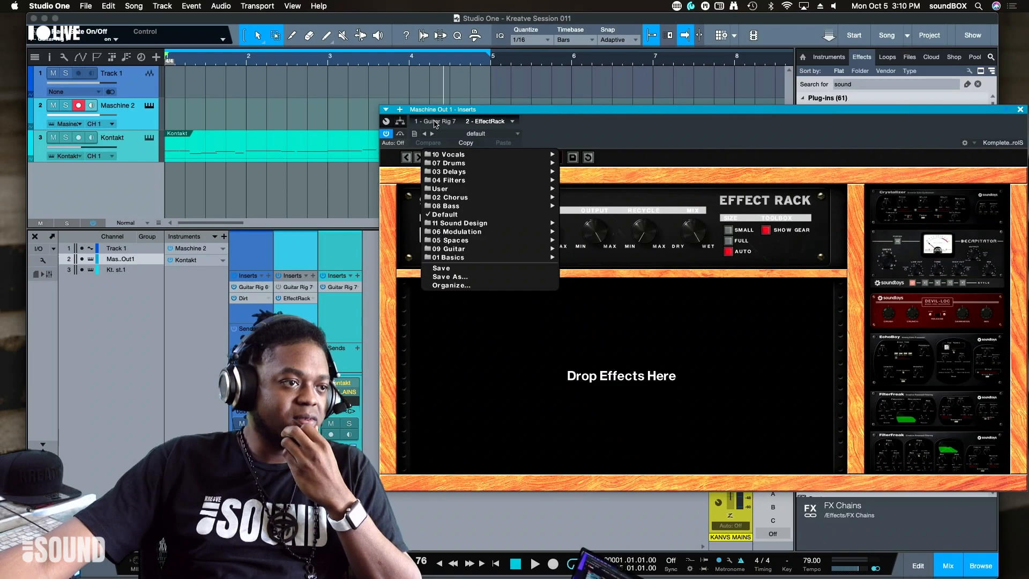
Step: Open the Maschine 2 channel's Guitar Rig and EffectRack inserts in separate windows
left_click(296, 287)
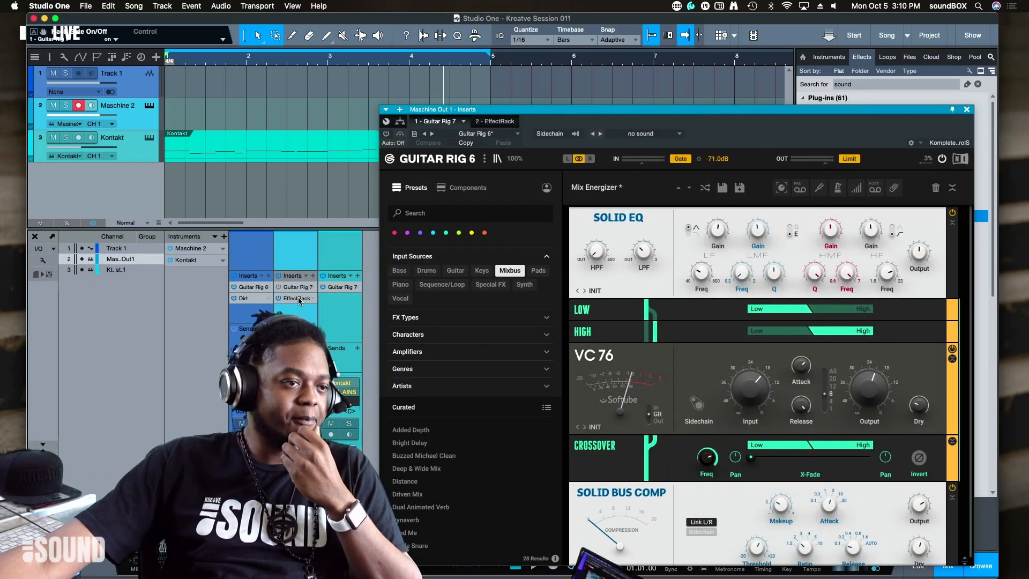
left_click(298, 298)
left_click_drag(503, 111, 494, 208)
left_click(697, 141)
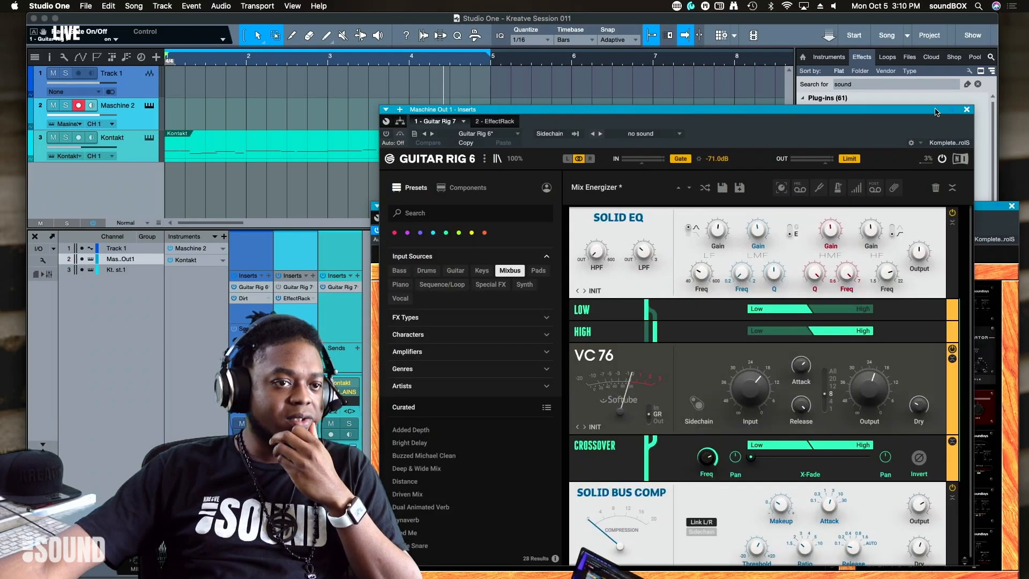
Step: Arrange the Guitar Rig and EffectRack windows side by side and look through the Mix Energizer rack
left_click_drag(910, 106, 577, 12)
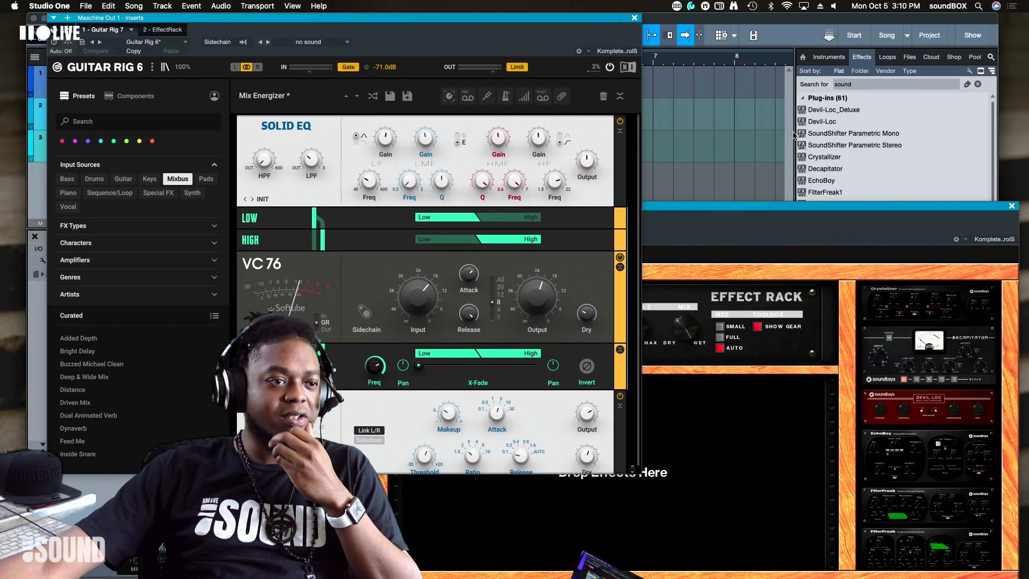
left_click(781, 227)
left_click_drag(781, 227, 764, 242)
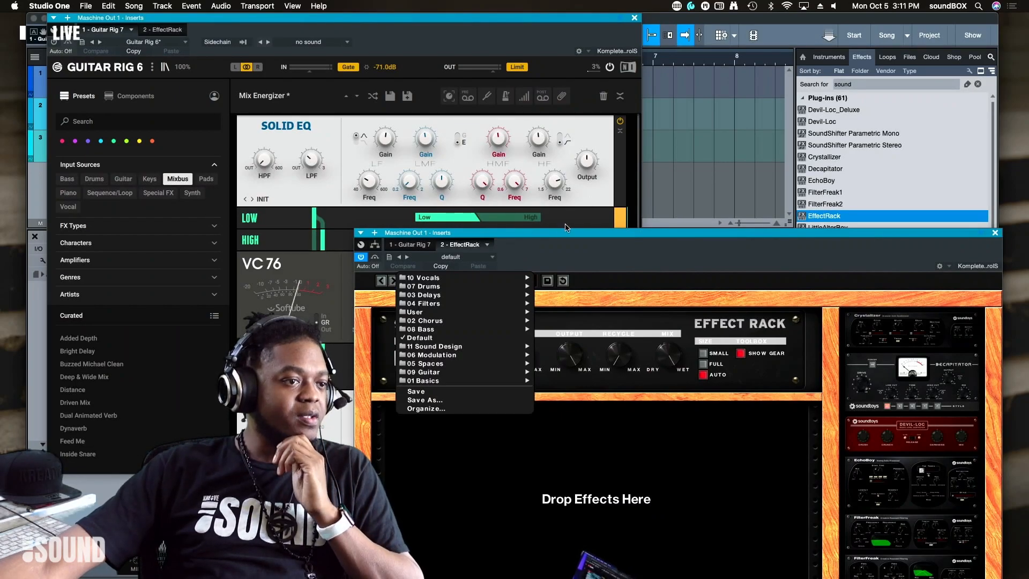
left_click_drag(499, 232, 615, 50)
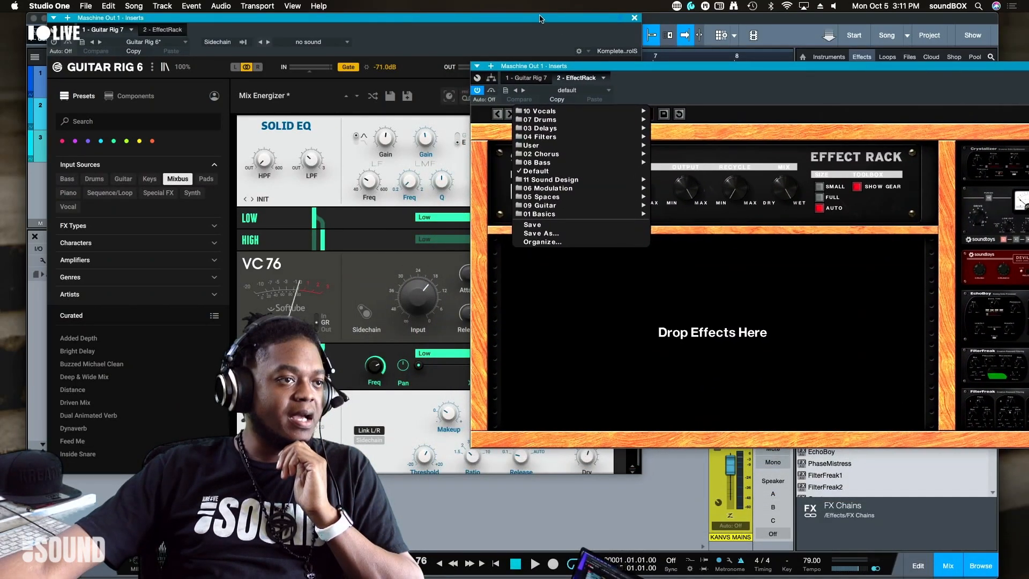
left_click_drag(542, 19, 495, 21)
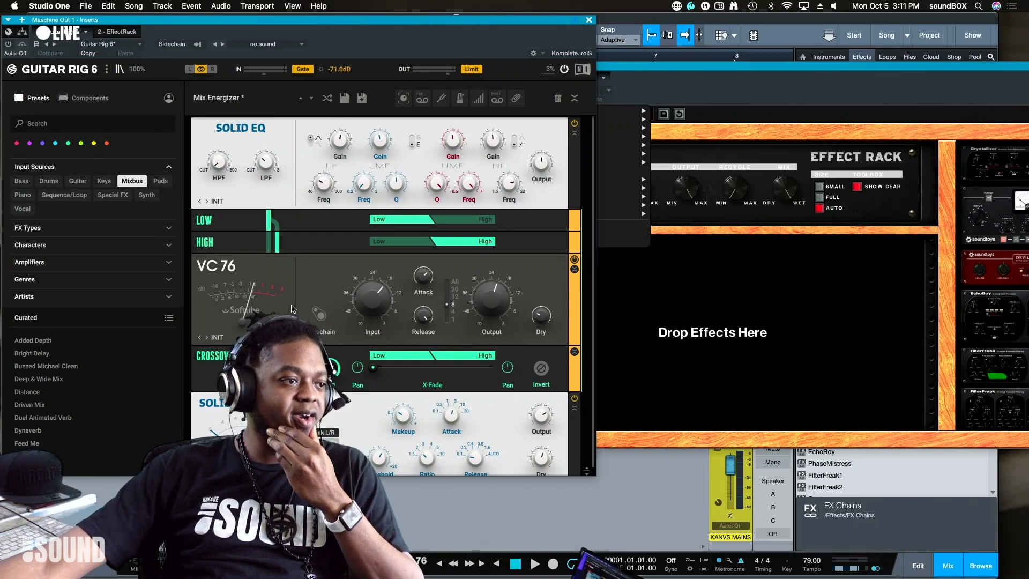
scroll(294, 309, "down", 1)
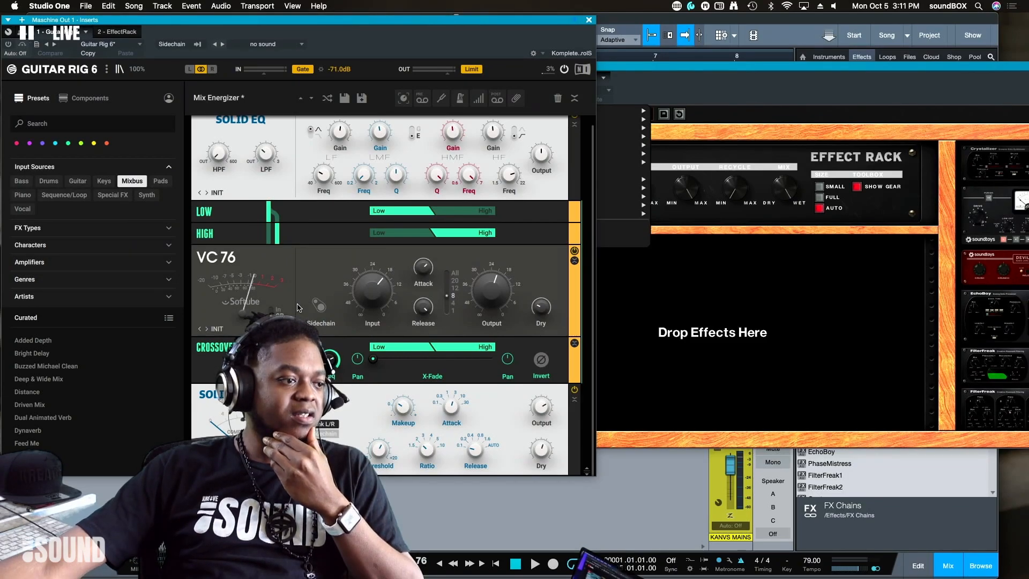
scroll(298, 307, "up", 1)
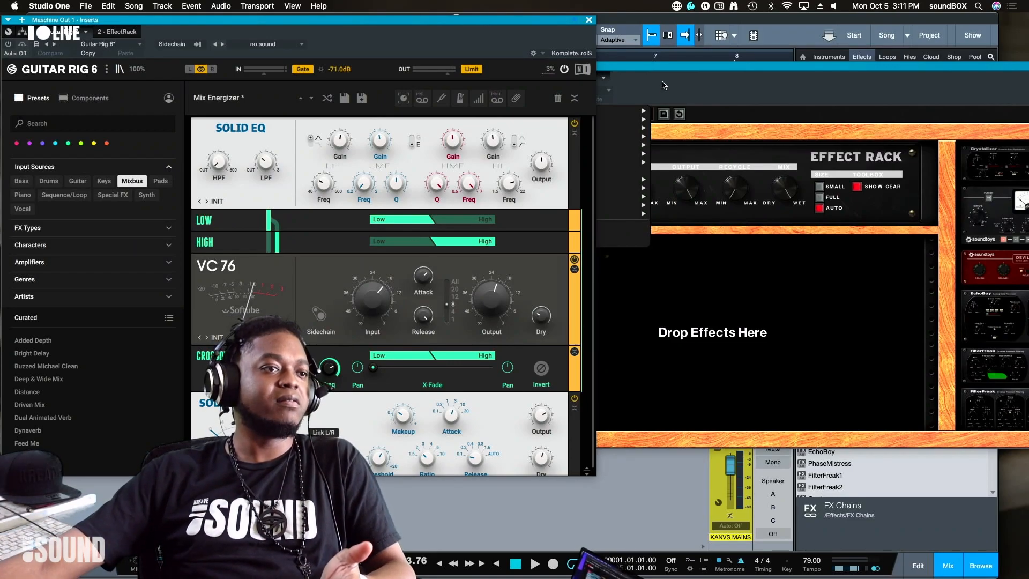
Step: Bring the whole EffectRack window into view and load its Basic Vintage Punch drum preset
left_click_drag(662, 66, 571, 75)
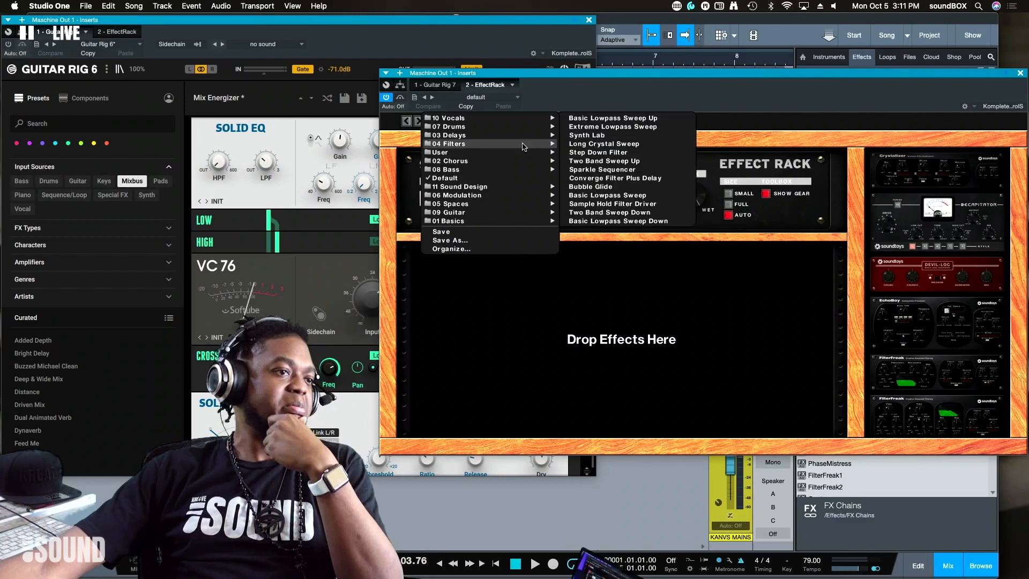
mouse_move(516, 130)
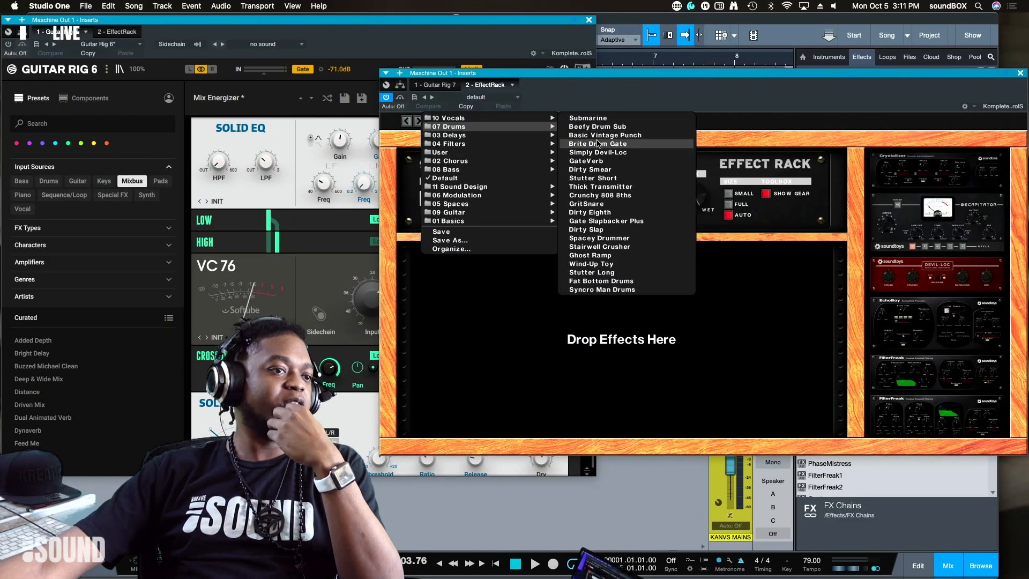
left_click(652, 140)
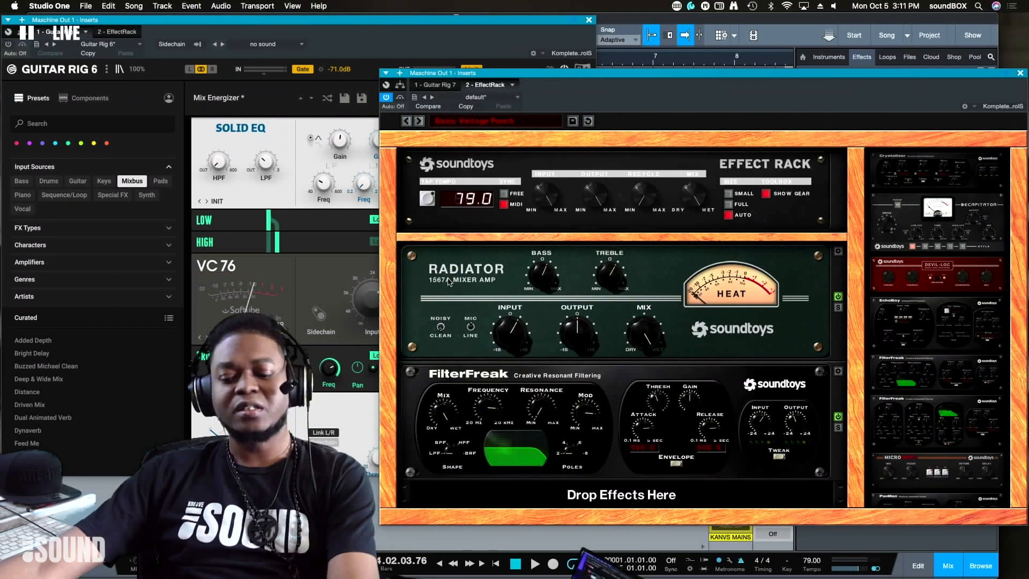
Step: Start playback, turn down the Radiator's bass and treble, and audition the rack with FilterFreak off and on
key("space")
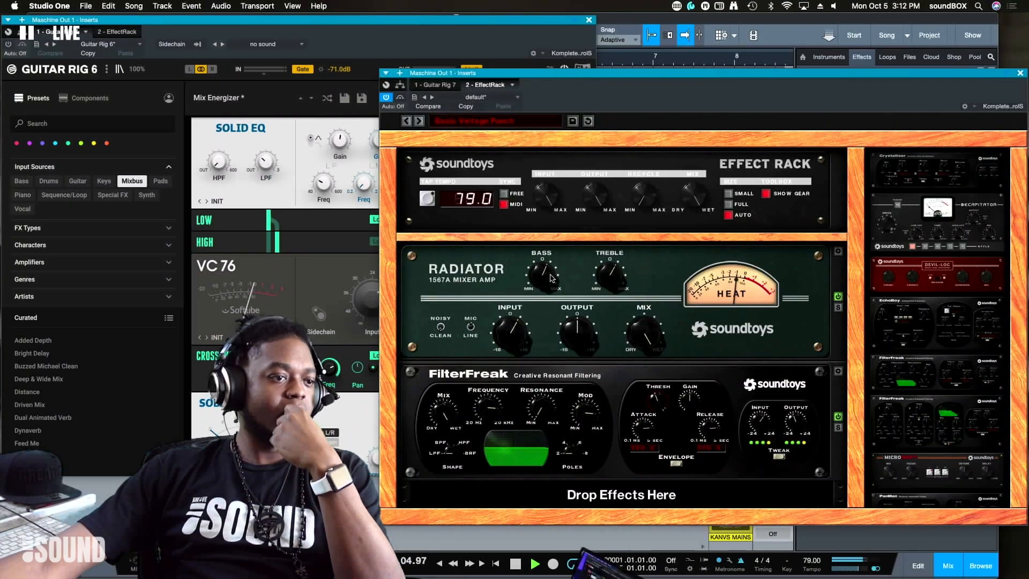
left_click_drag(551, 278, 542, 292)
left_click_drag(609, 276, 600, 307)
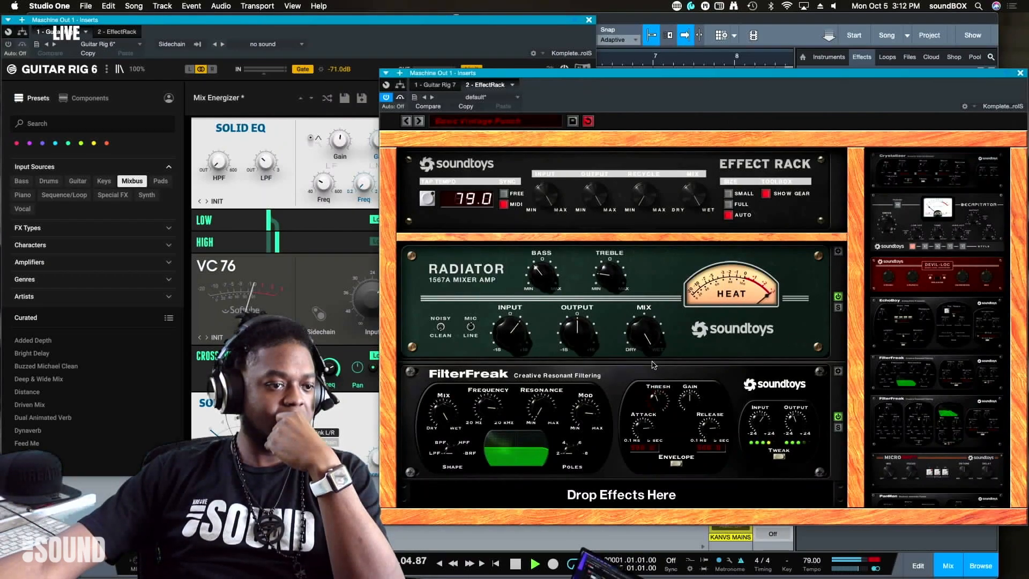
left_click(838, 417)
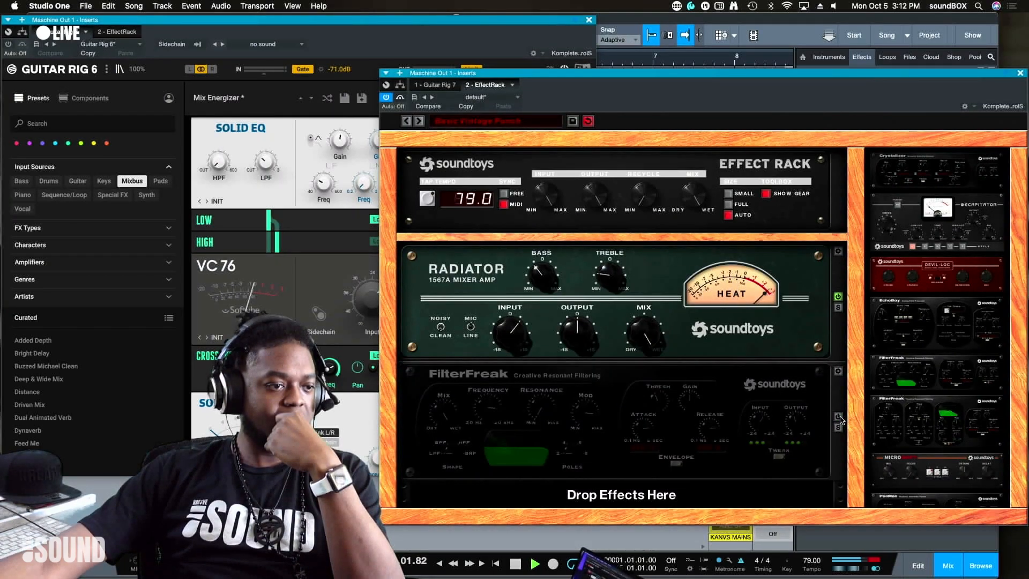
left_click(837, 416)
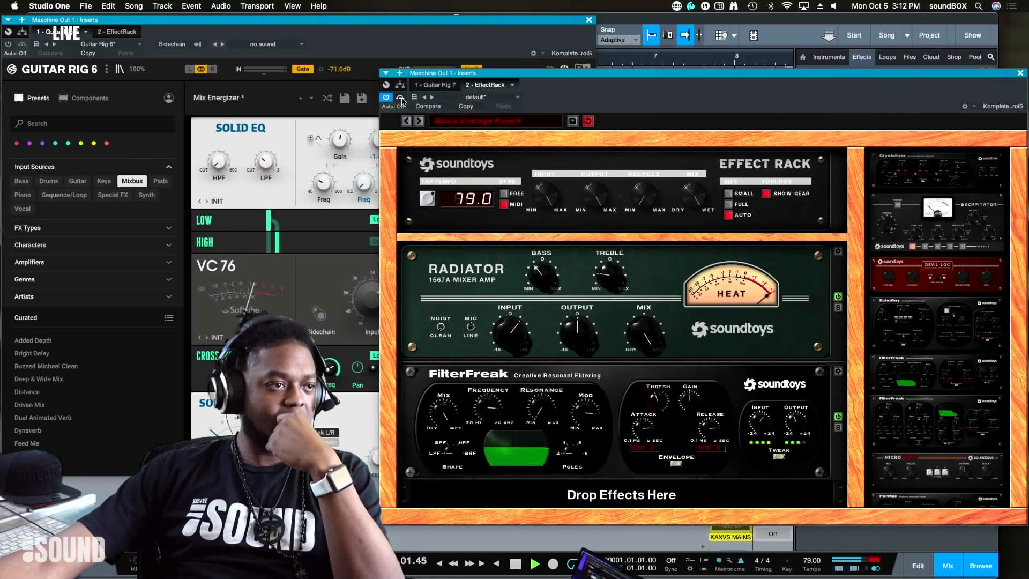
Step: Compare the two inserts by playing through Guitar Rig with EffectRack bypassed, and switch back to EffectRack with Guitar Rig bypassed
left_click(401, 98)
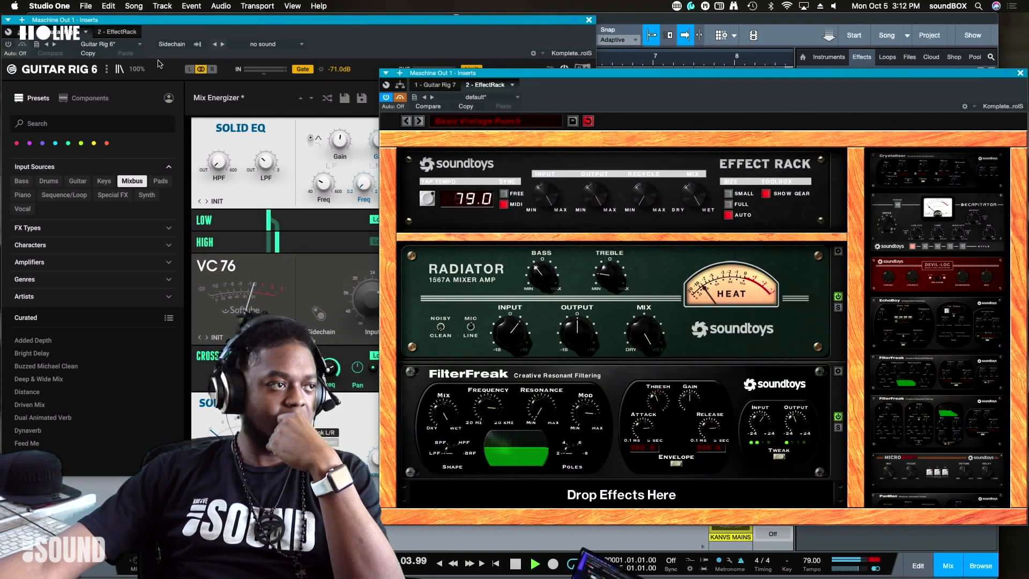
left_click(22, 48)
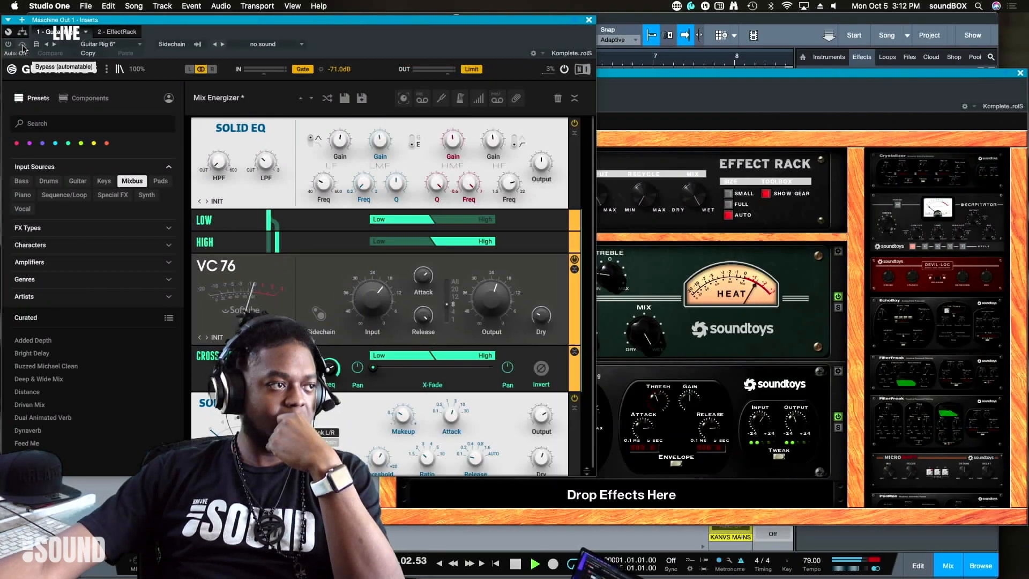
left_click(22, 47)
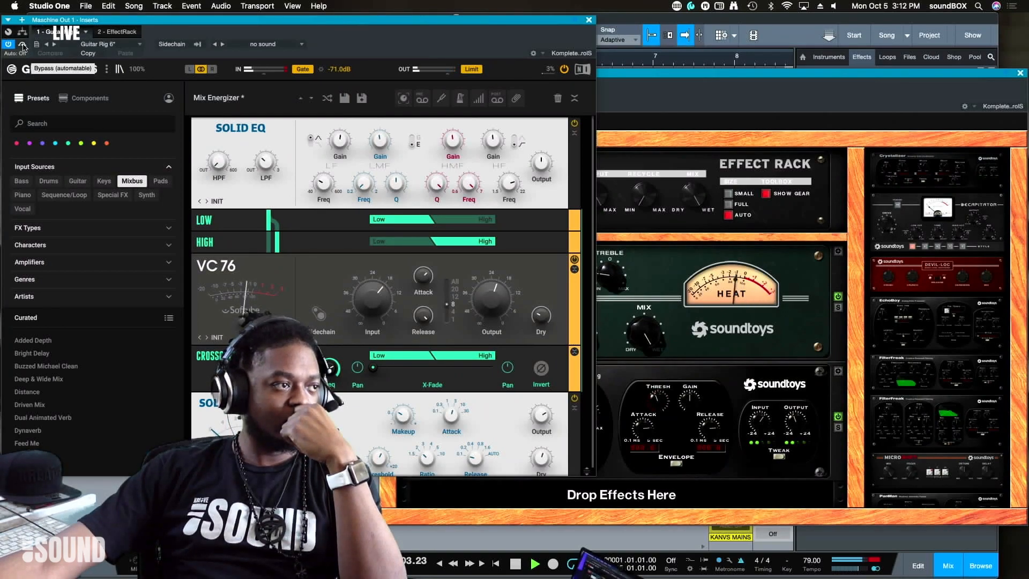
left_click(704, 141)
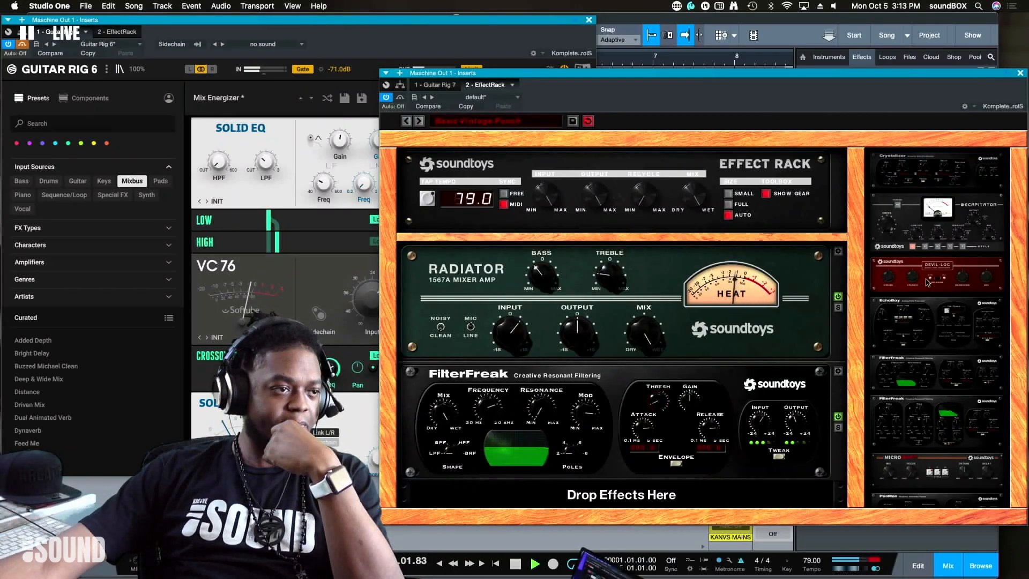
Step: Look through EffectRack's available effect modules and its Basics presets
scroll(940, 343, "down", 5)
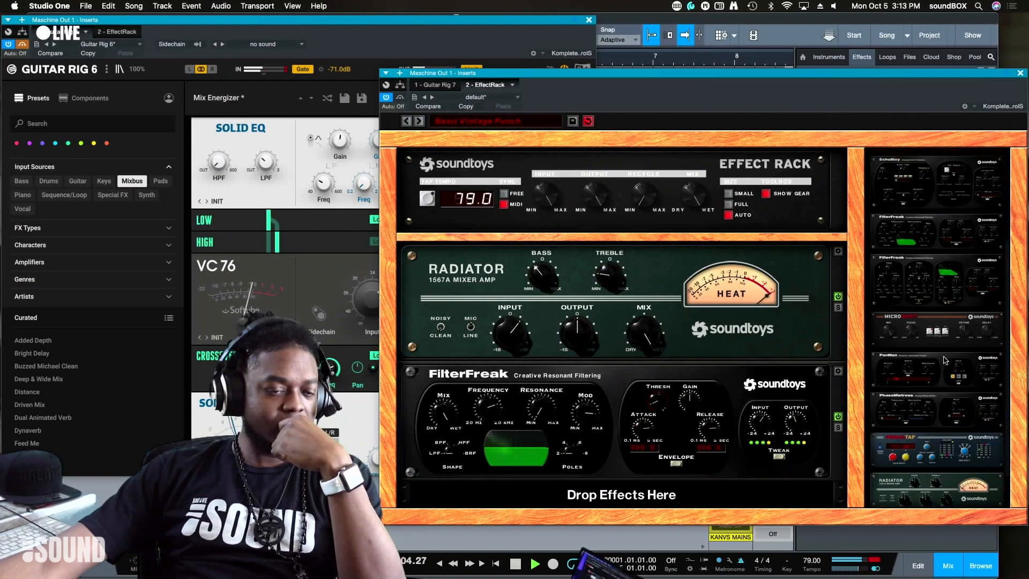
scroll(944, 360, "down", 2)
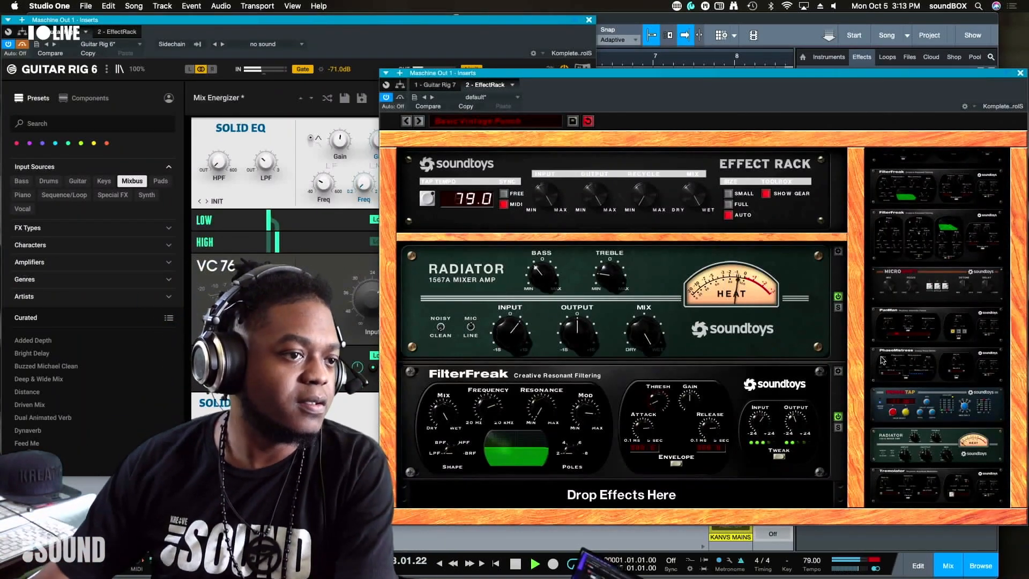
left_click(509, 121)
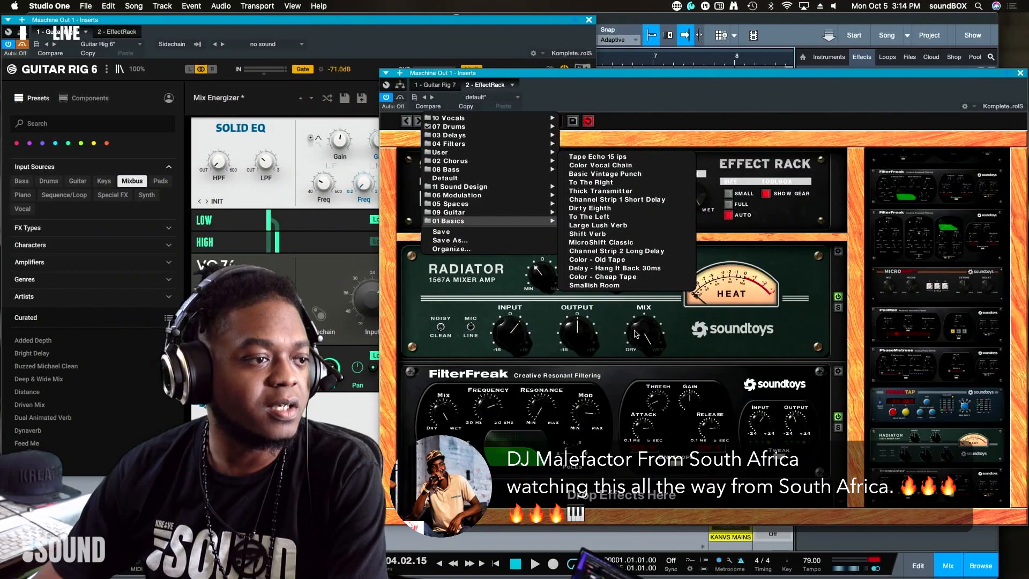
left_click(604, 174)
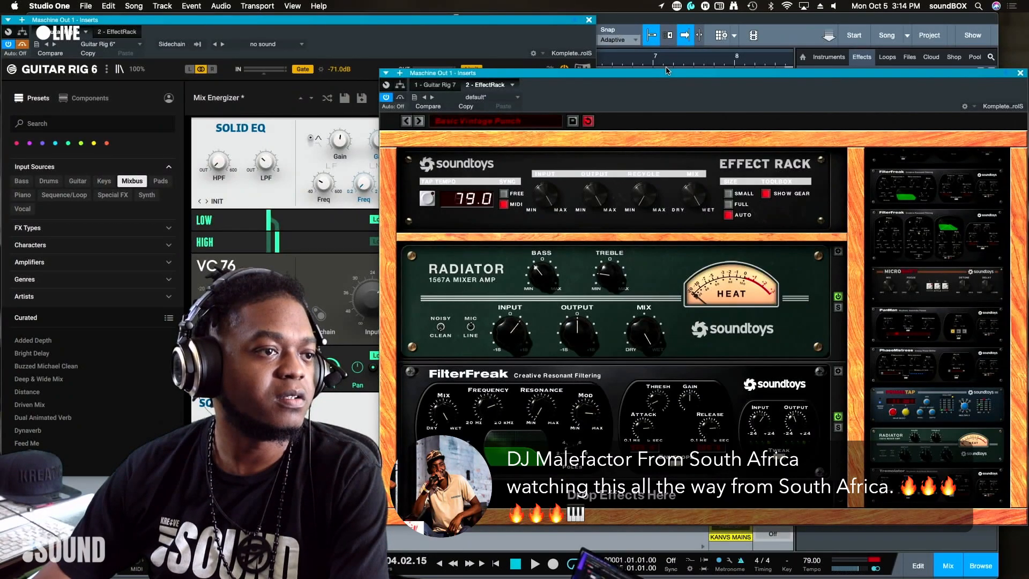
Step: Move the EffectRack window further over the Guitar Rig window and browse the effect modules it offers
left_click_drag(682, 75, 637, 79)
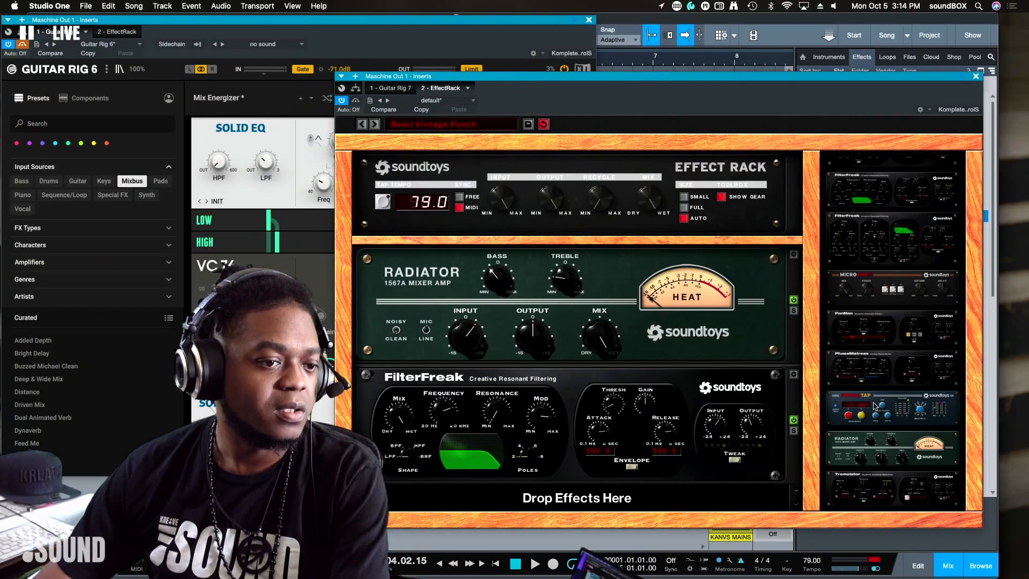
scroll(878, 405, "up", 2)
scroll(893, 393, "up", 6)
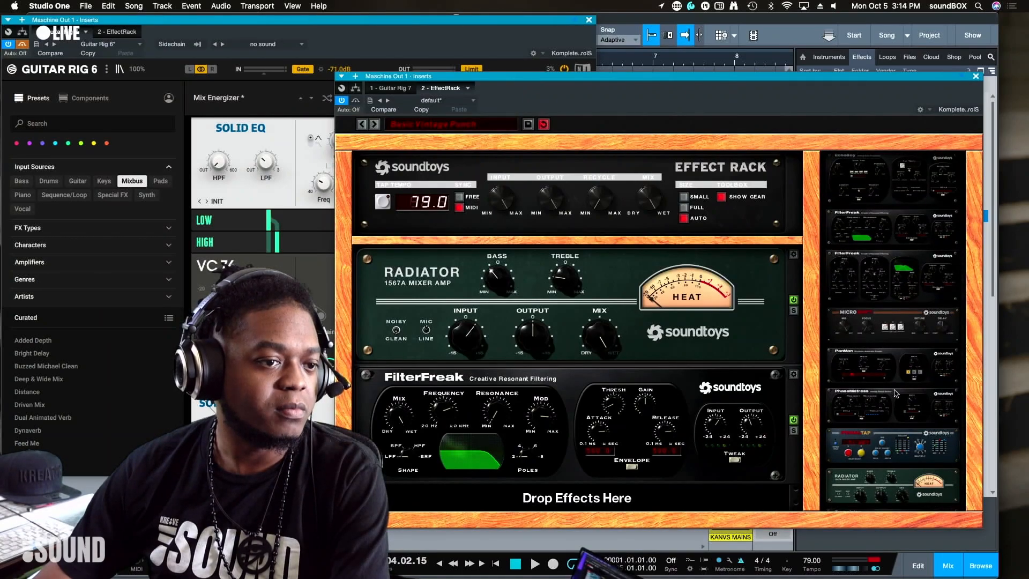
scroll(906, 389, "down", 7)
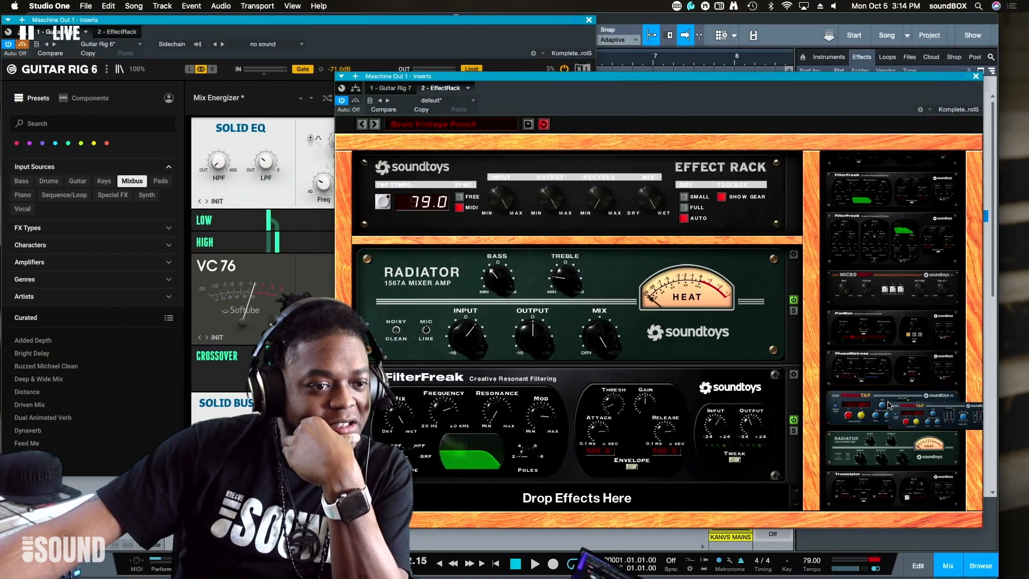
left_click_drag(880, 366, 882, 369)
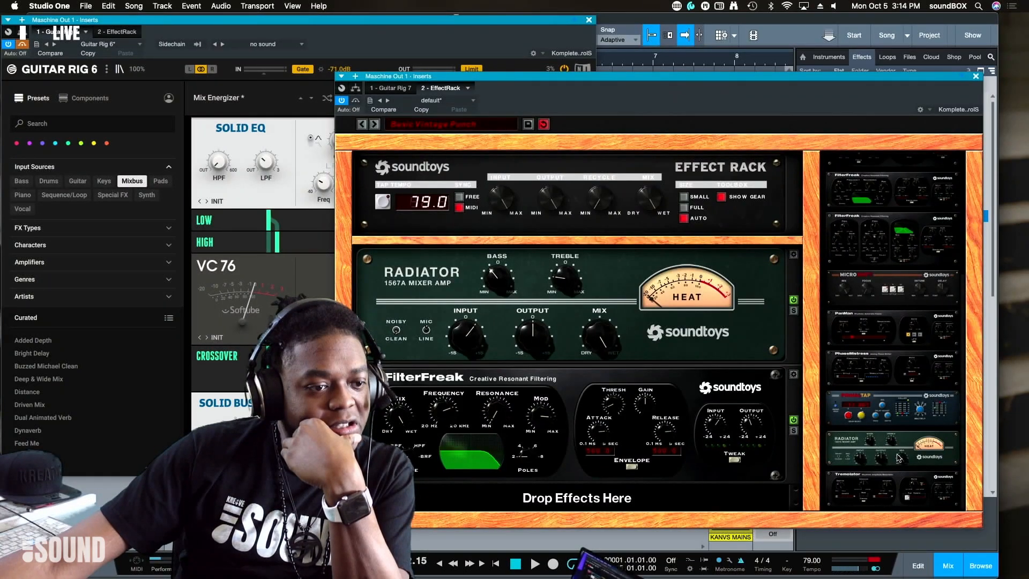
scroll(899, 457, "up", 3)
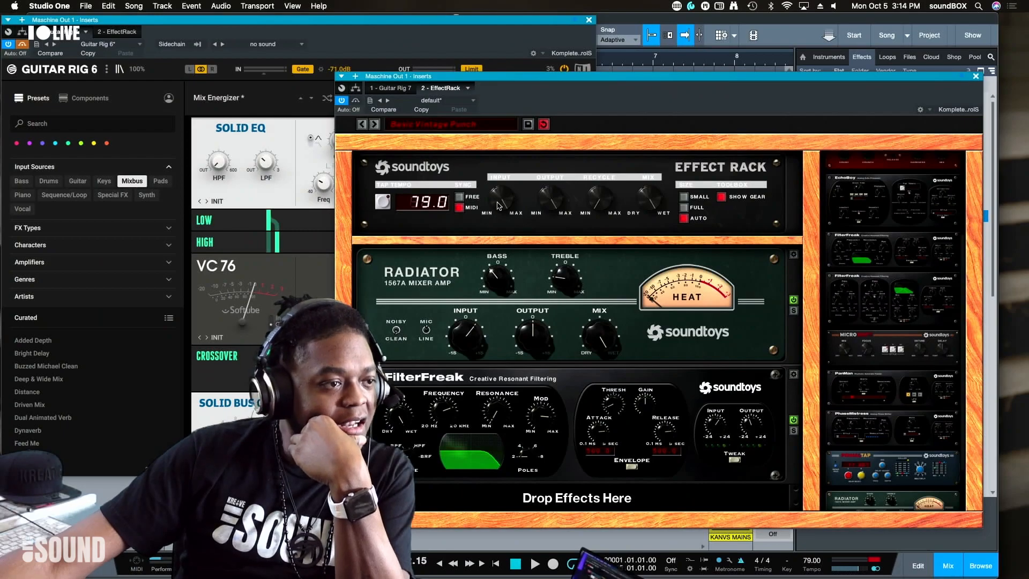
Step: Load the Brite Drum Gate preset from EffectRack's Drums category
left_click(474, 127)
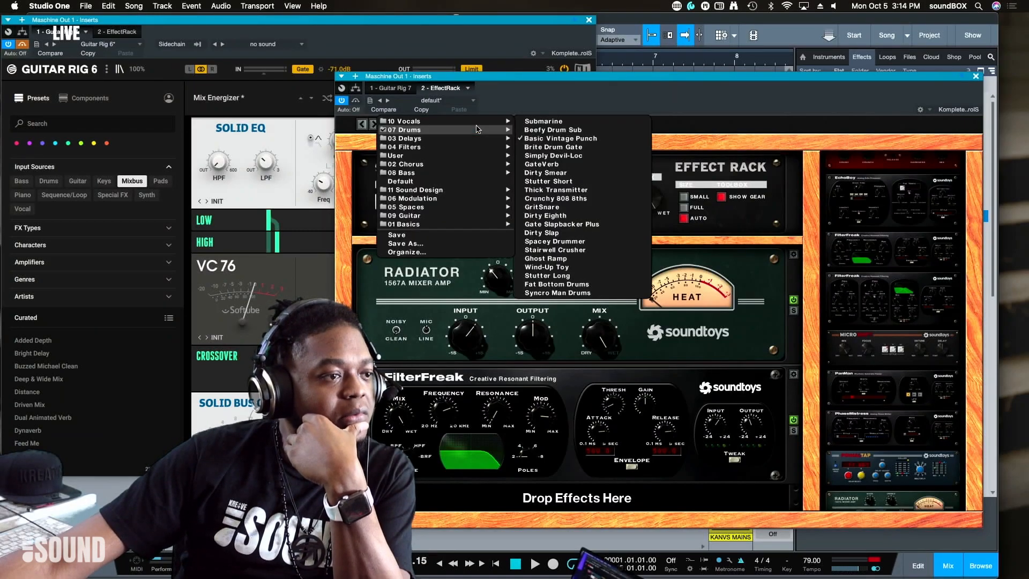
mouse_move(470, 124)
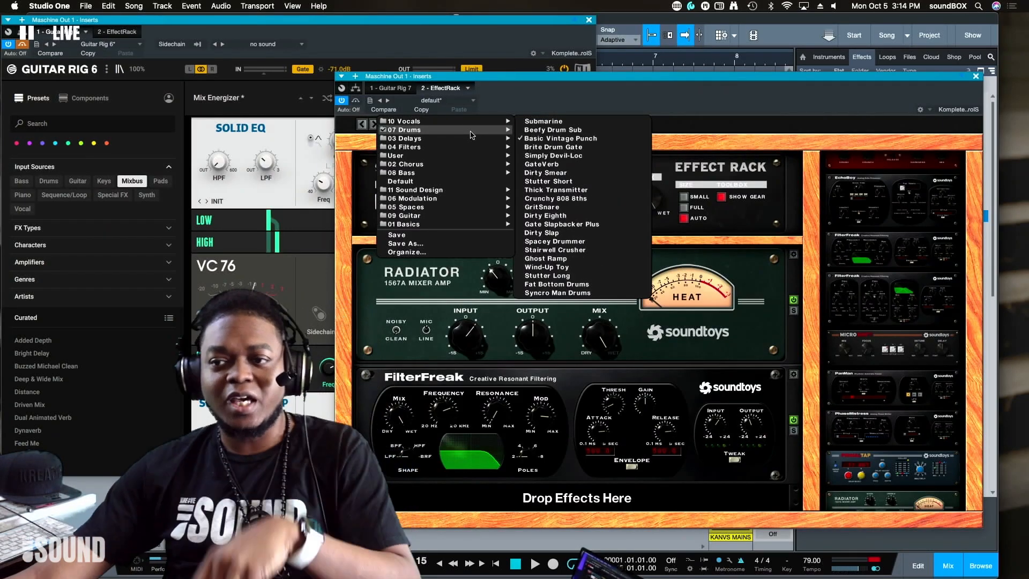
mouse_move(502, 142)
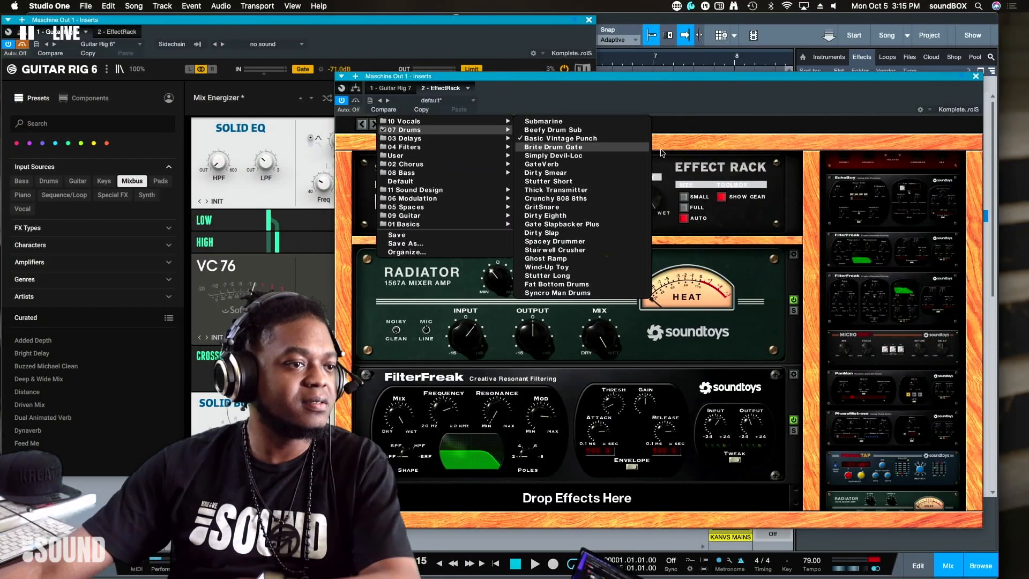
left_click(579, 148)
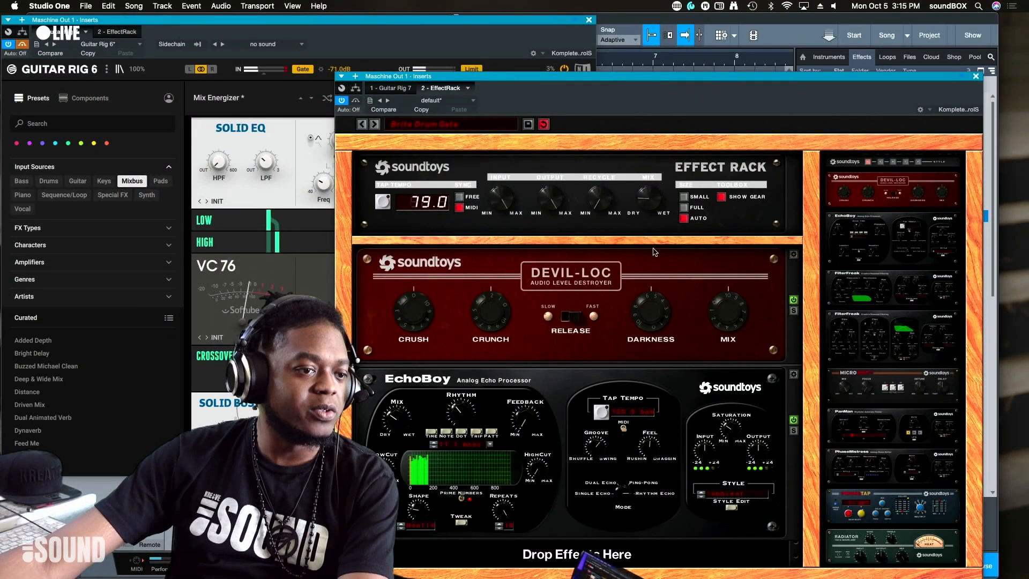
Step: Audition Devil-Loc's slow and fast release settings and turn down its Crush amount
left_click(578, 316)
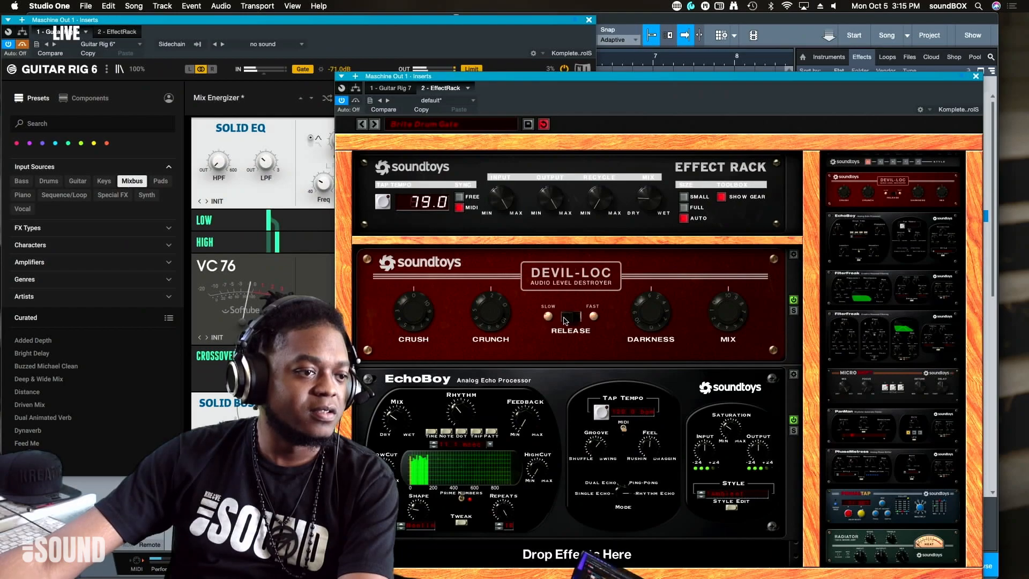
left_click(565, 318)
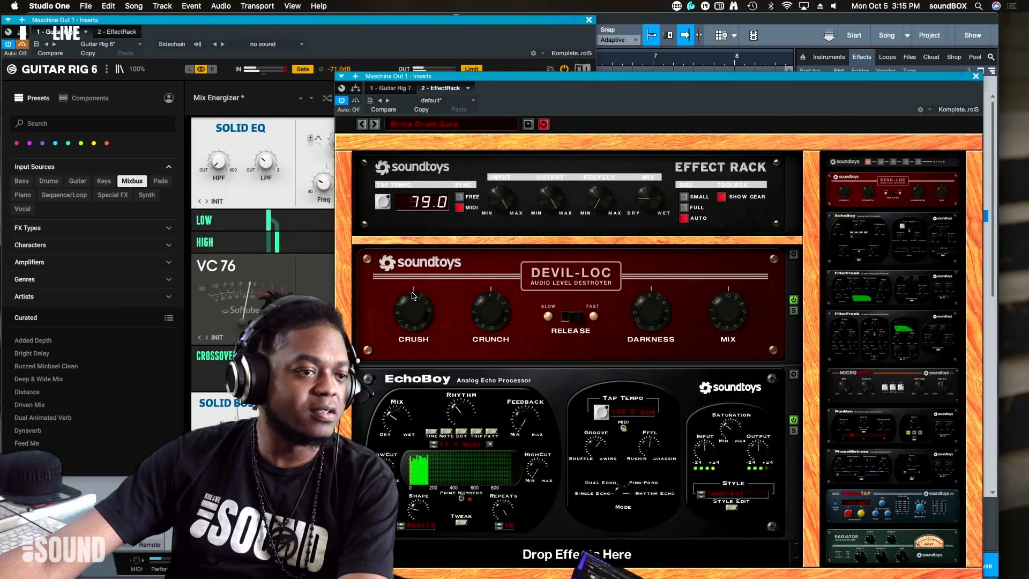
left_click_drag(412, 295, 420, 324)
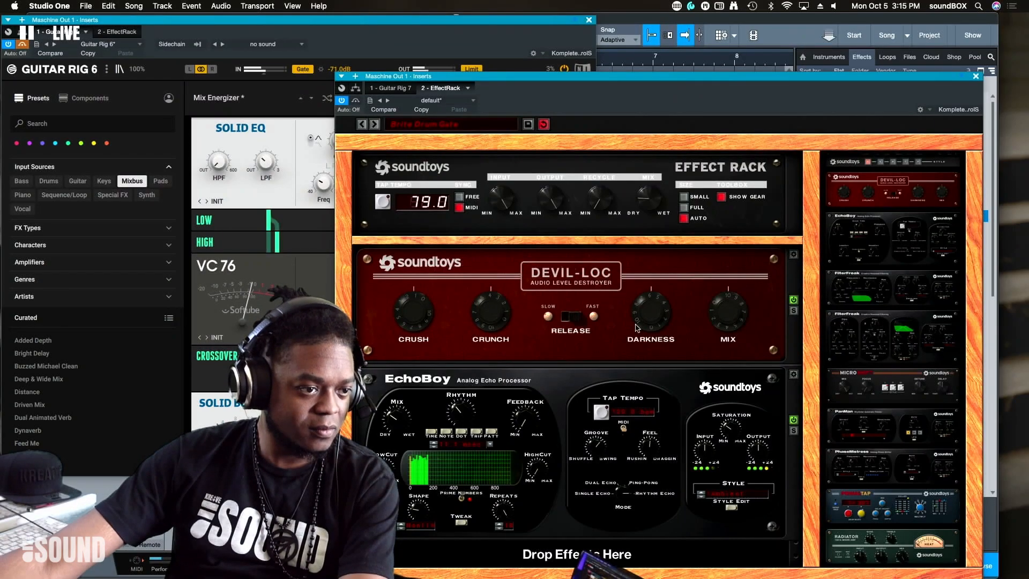
Step: Look through EffectRack's preset categories and load Tape Echo 15 ips from Basics
left_click(475, 131)
mouse_move(502, 131)
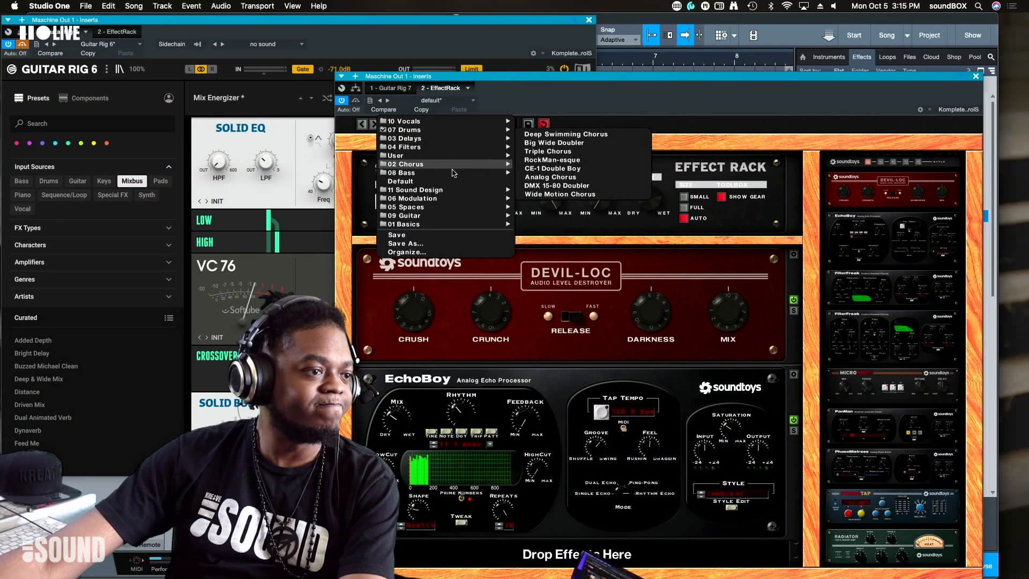
mouse_move(449, 211)
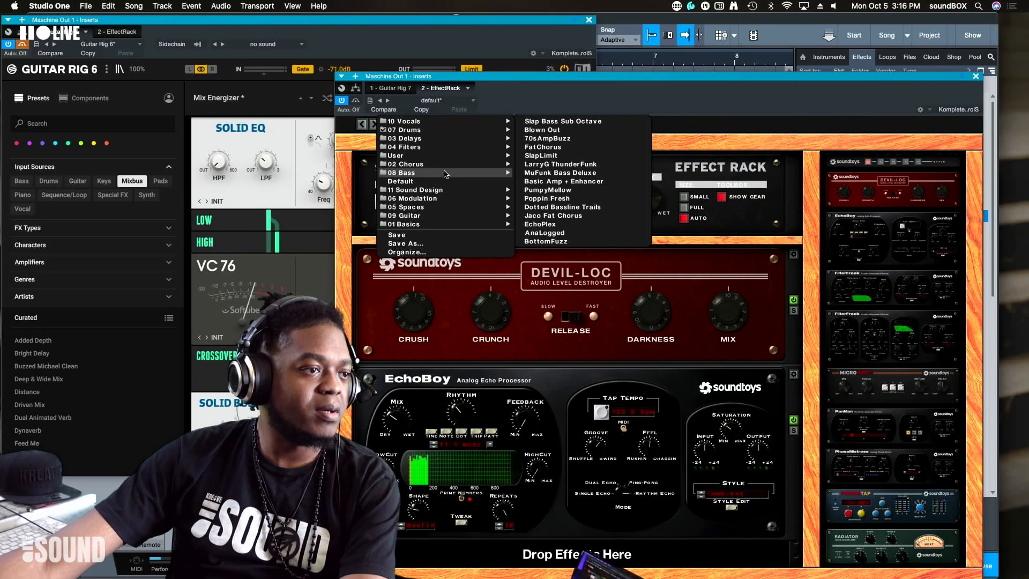
mouse_move(438, 160)
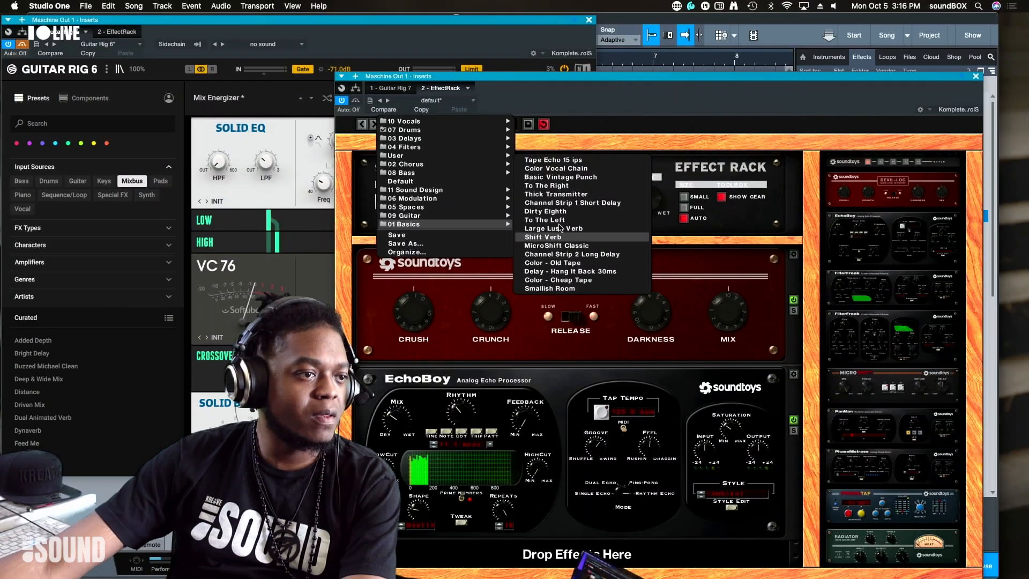
left_click(551, 161)
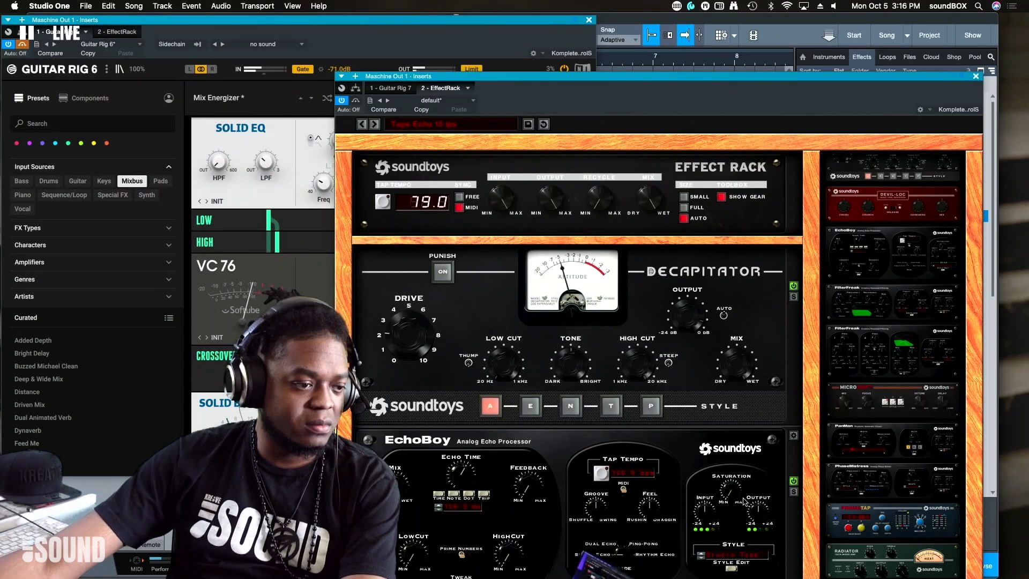
Step: Turn down the EchoBoy's Mix amount in the Tape Echo 15 ips rack
scroll(609, 466, "down", 2)
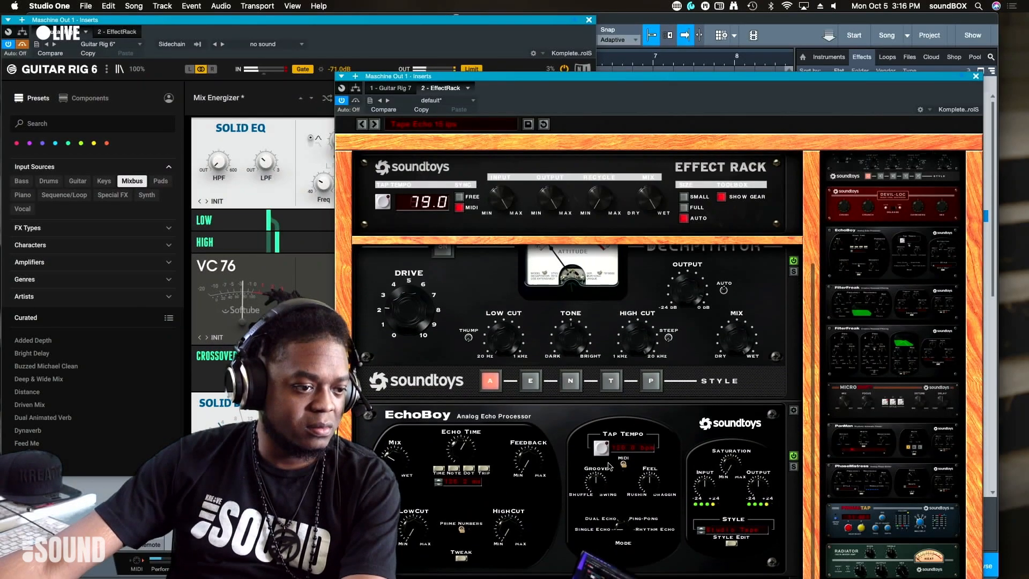
scroll(608, 463, "down", 1)
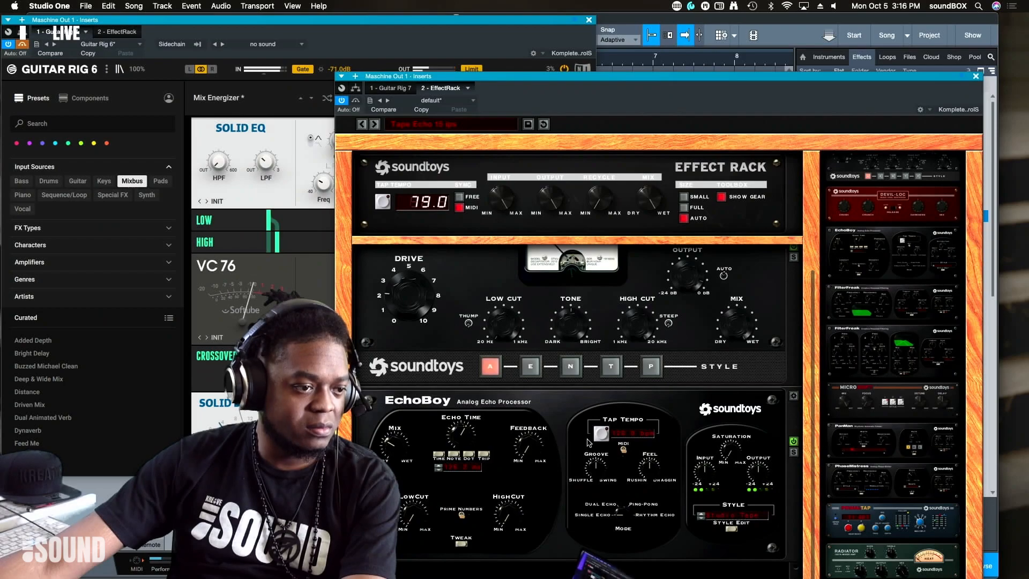
left_click_drag(394, 446, 395, 475)
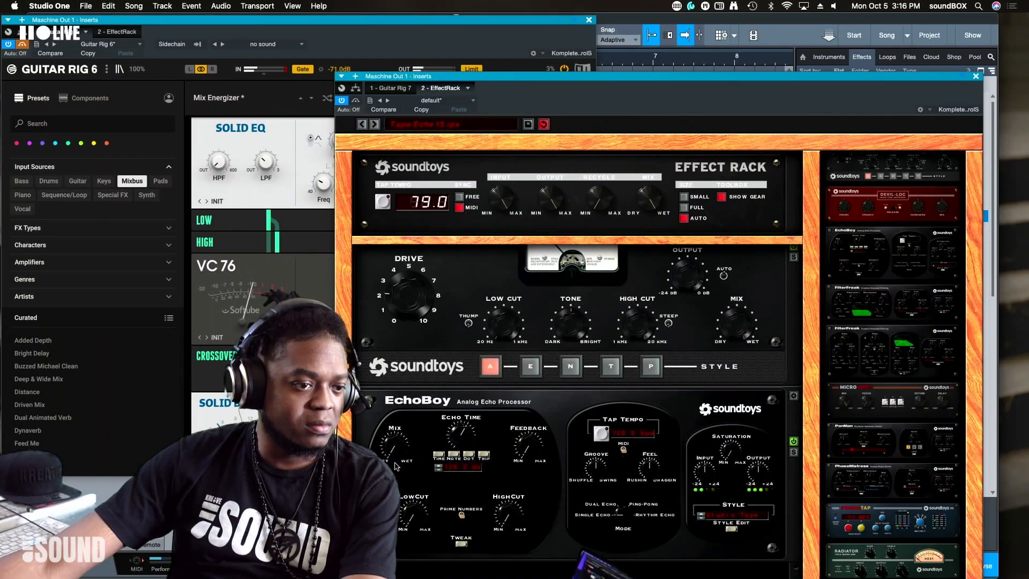
scroll(426, 410, "up", 5)
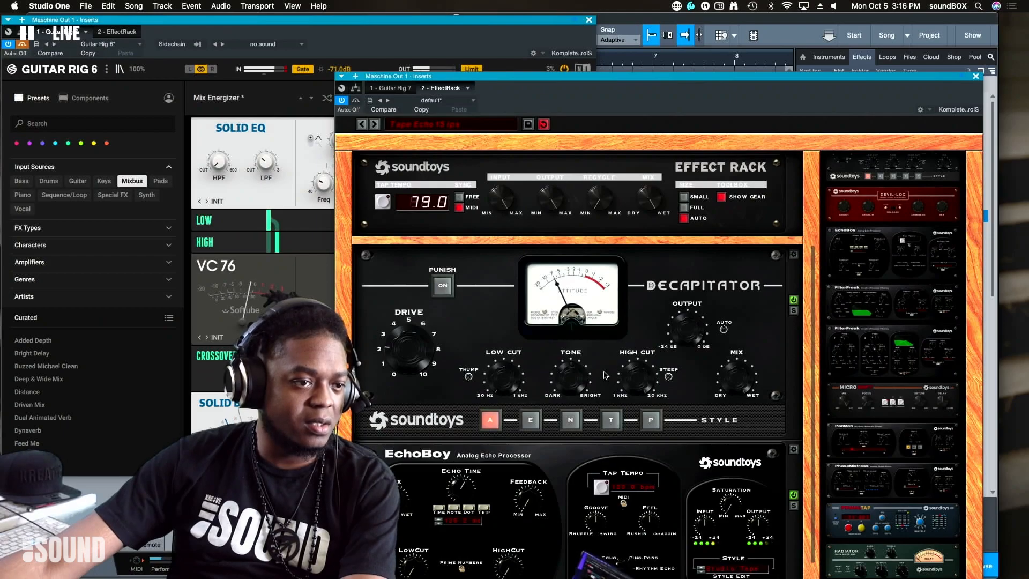
Step: Audition the Decapitator's E, N, T and P styles, settle on E, and turn down its Drive
left_click(531, 421)
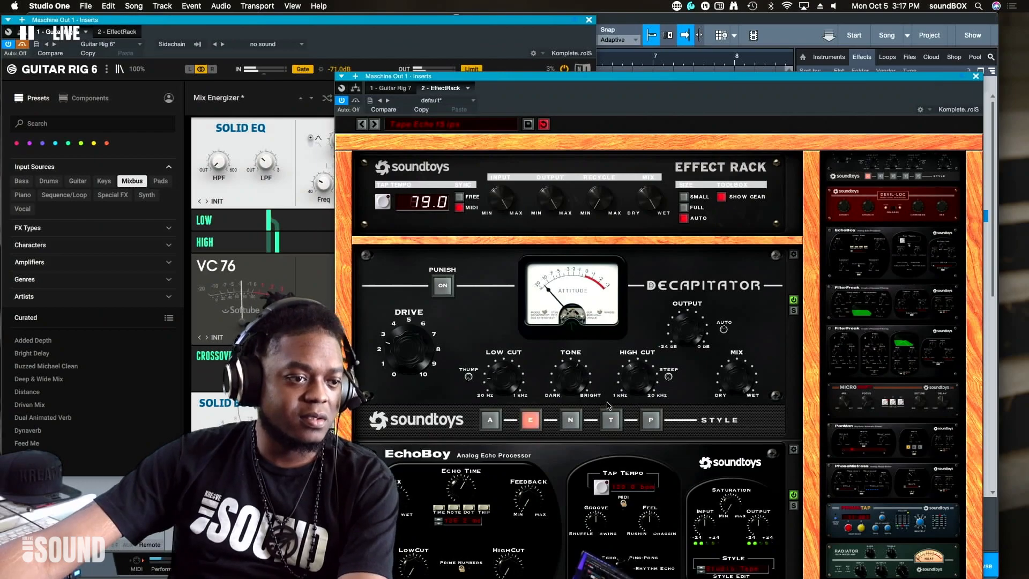
left_click(569, 421)
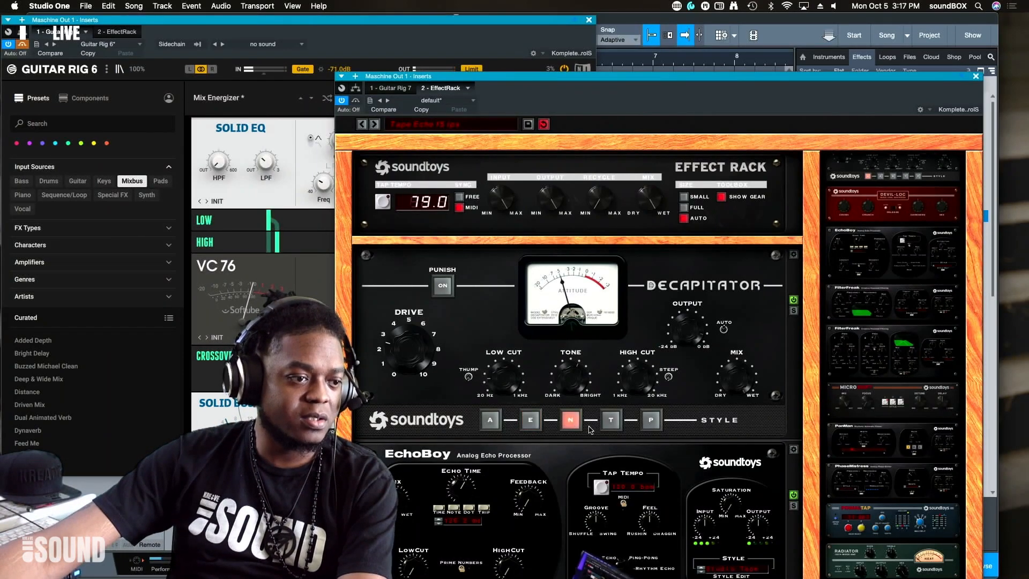
left_click(611, 422)
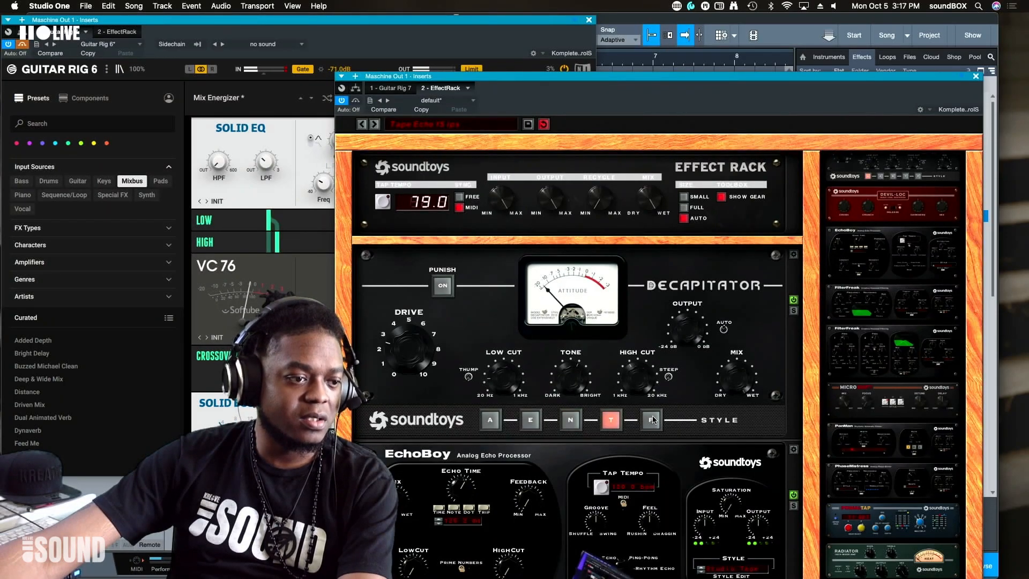
left_click(652, 421)
left_click(532, 424)
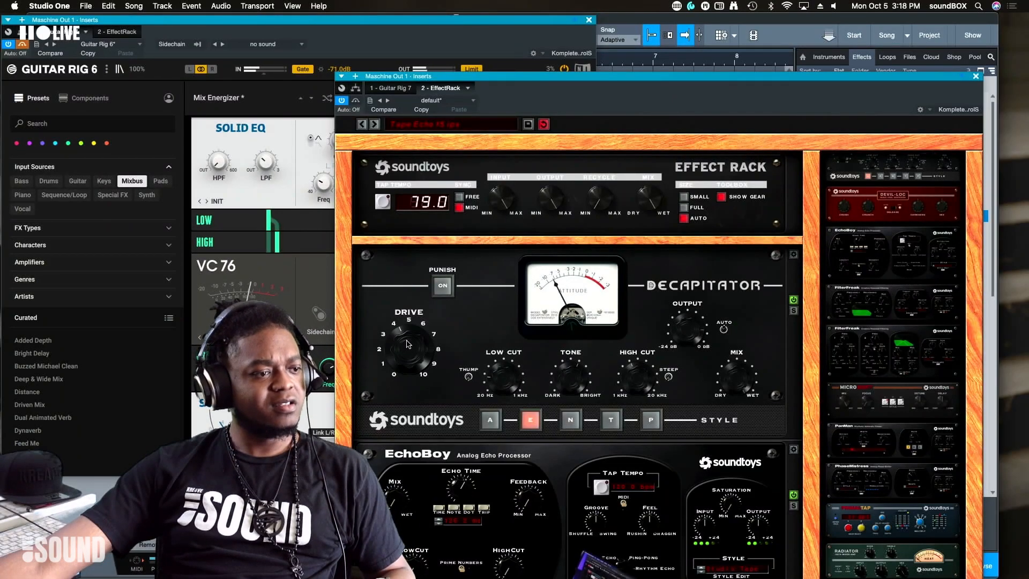
left_click_drag(408, 343, 407, 361)
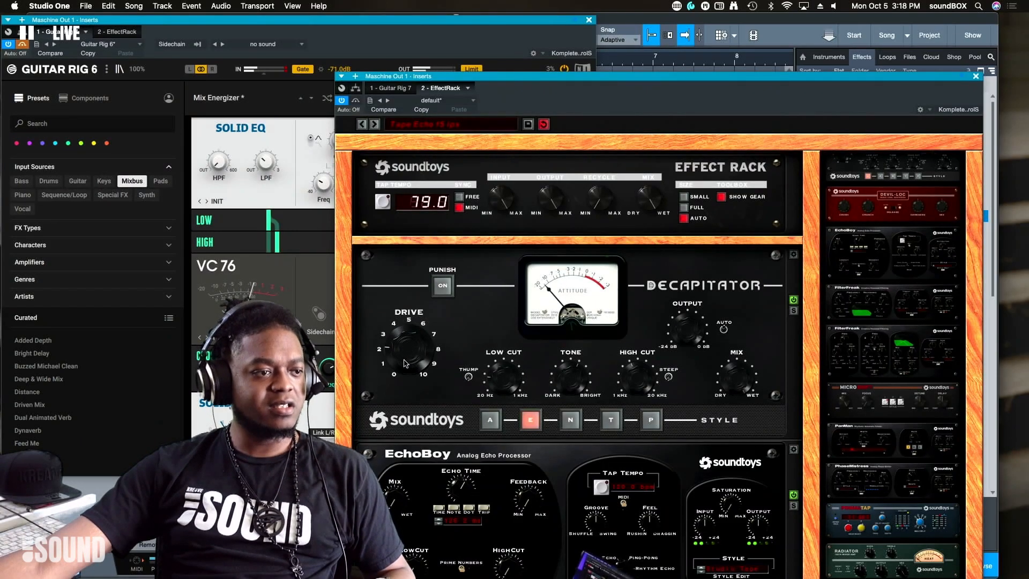
Step: Bypass EffectRack, reactivate Guitar Rig for comparison, and bring the EffectRack window back to the front
left_click(355, 101)
left_click(360, 44)
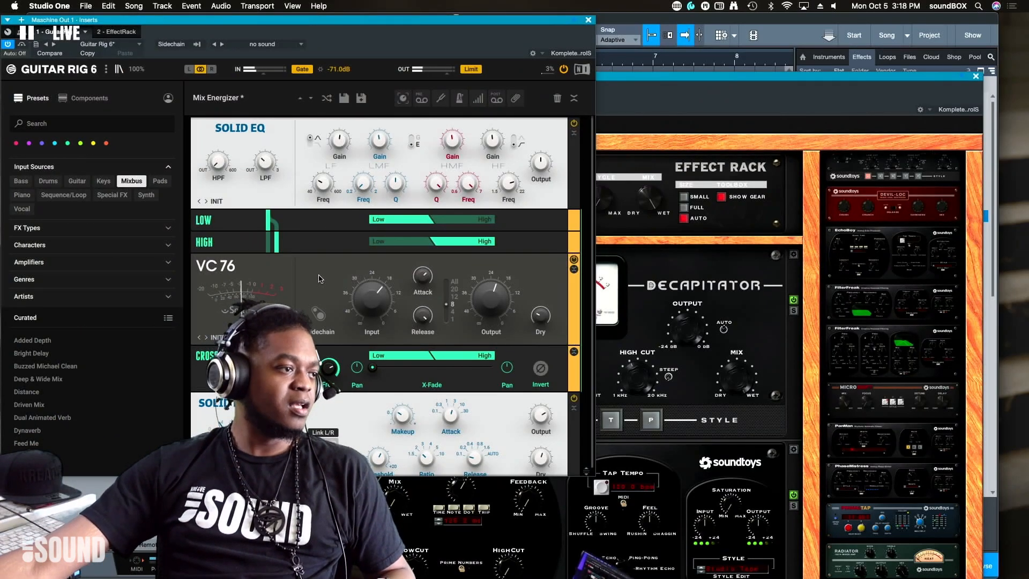
left_click(671, 269)
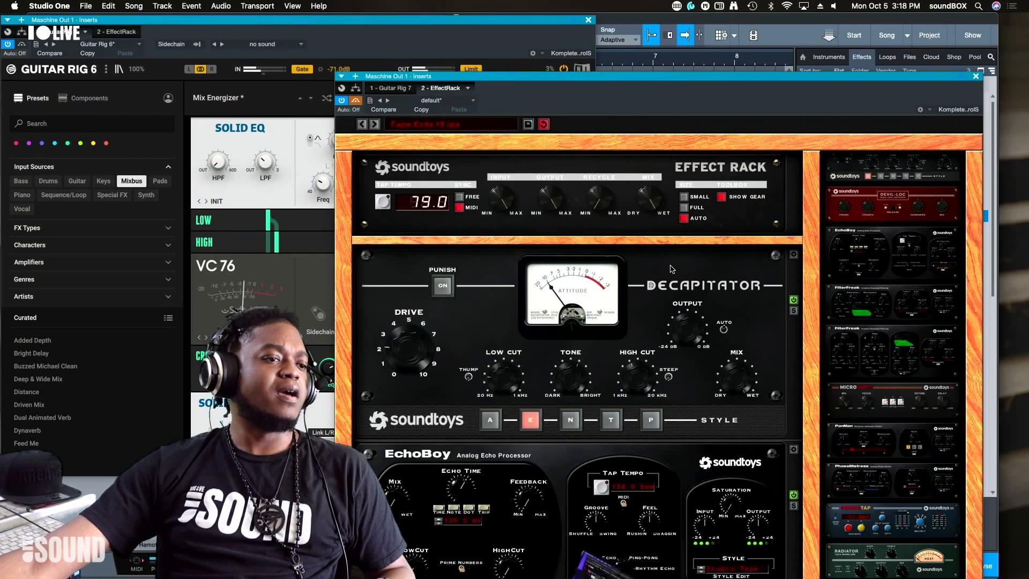
Step: Move the EffectRack window clear of Guitar Rig and replace the crossover section between Solid EQ and Solid Bus Comp with Dirt
left_click_drag(476, 87, 686, 90)
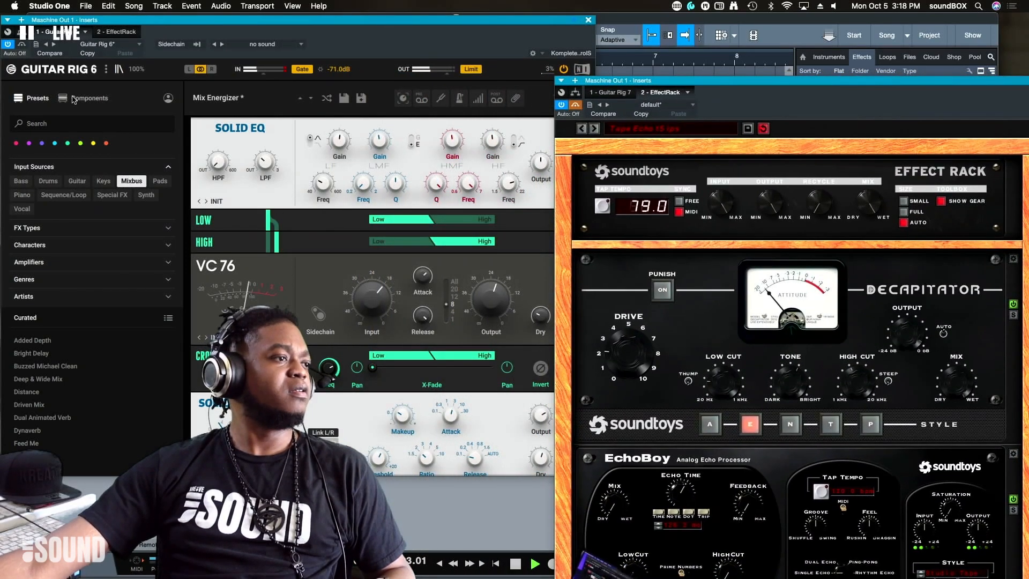
left_click(90, 98)
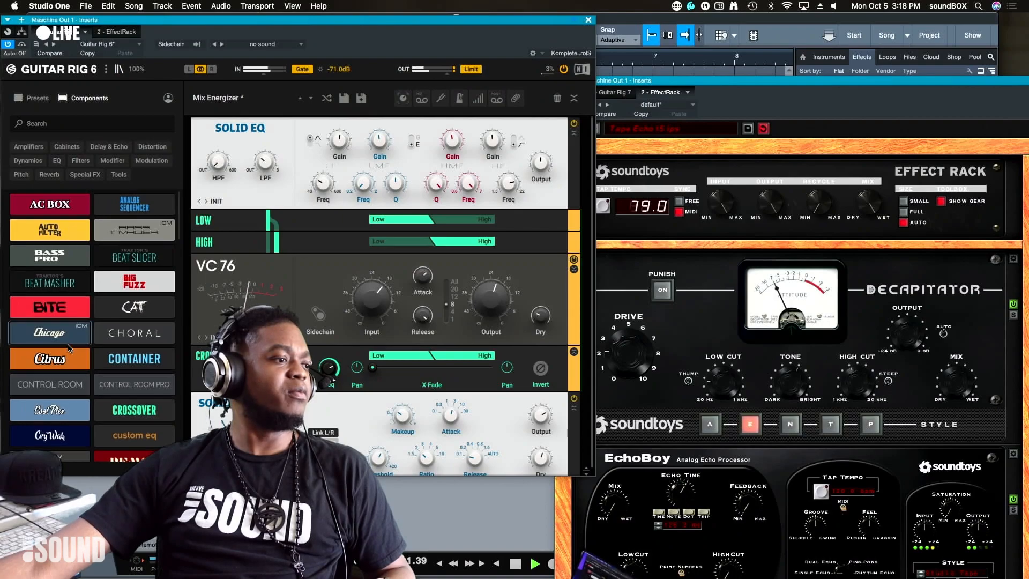
scroll(77, 349, "down", 10)
scroll(76, 349, "up", 5)
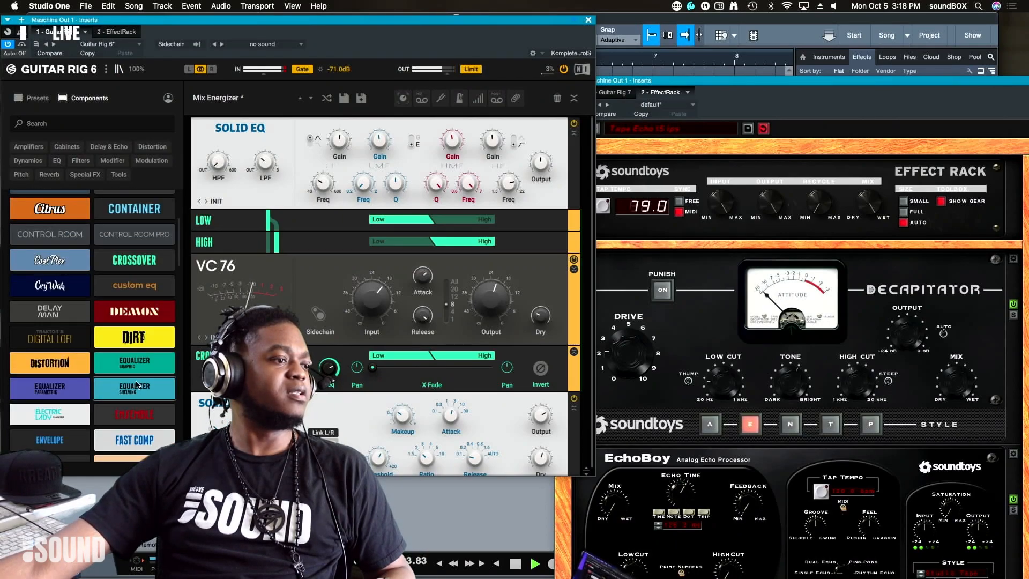
left_click_drag(150, 341, 333, 286)
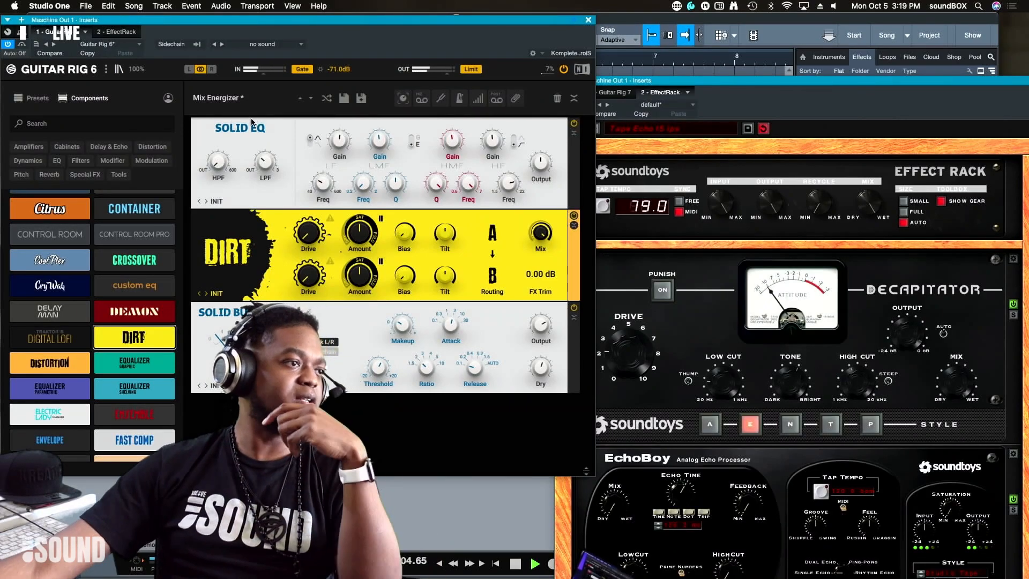
left_click_drag(125, 347, 154, 343)
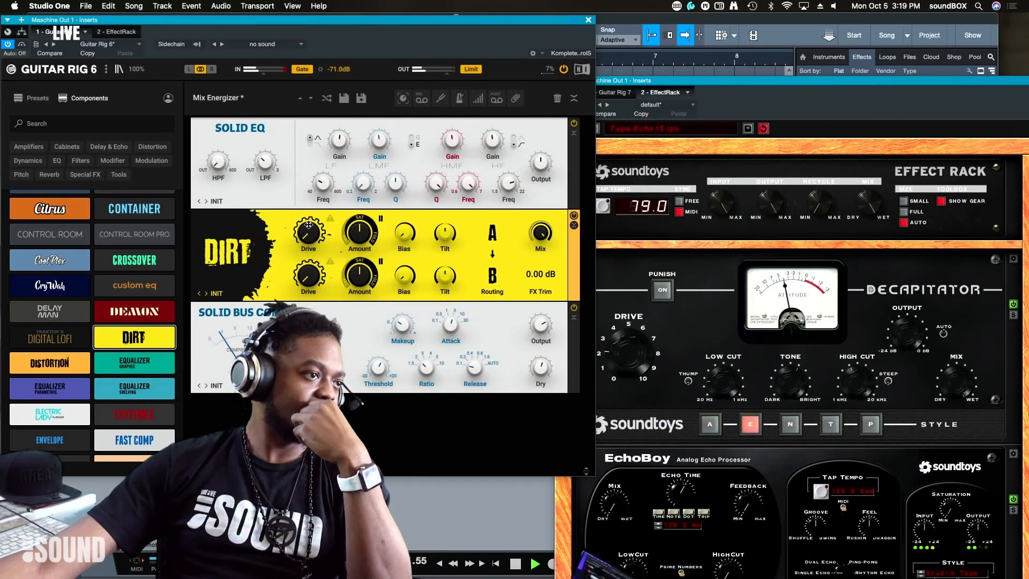
Step: Search Guitar Rig's components for "76" and add the VC 76 between Solid EQ and Dirt
left_click(34, 100)
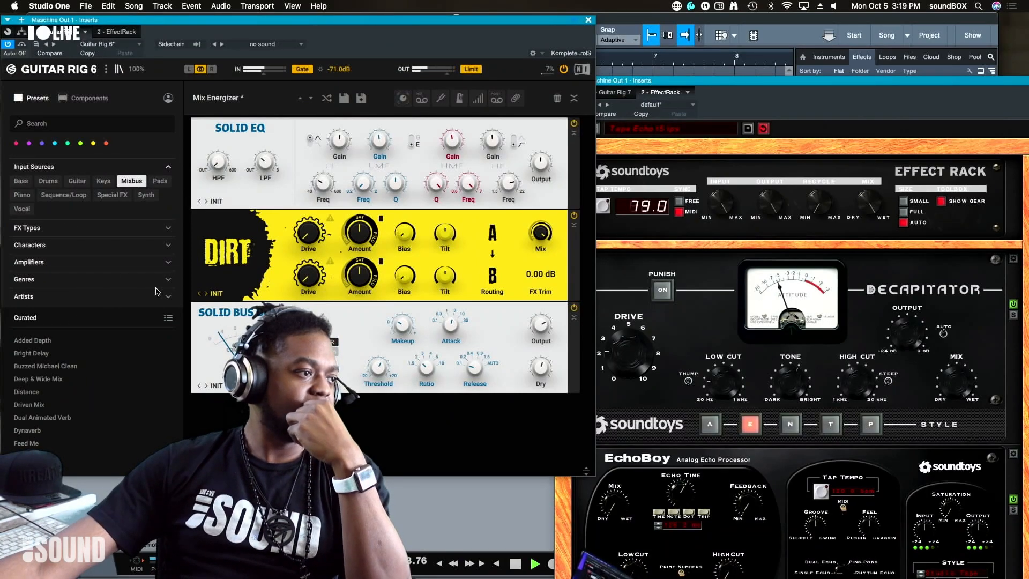
left_click(80, 100)
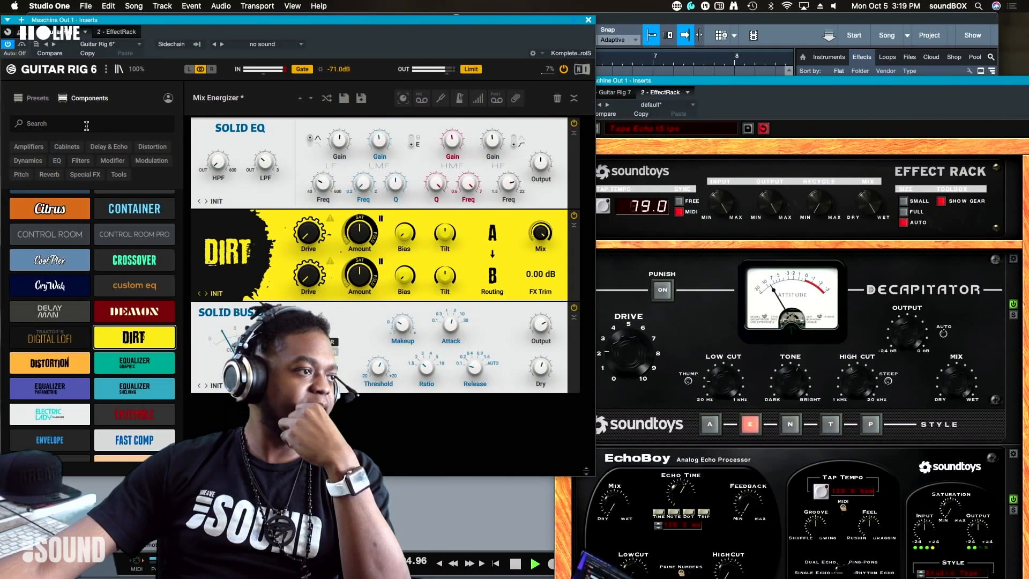
type("76")
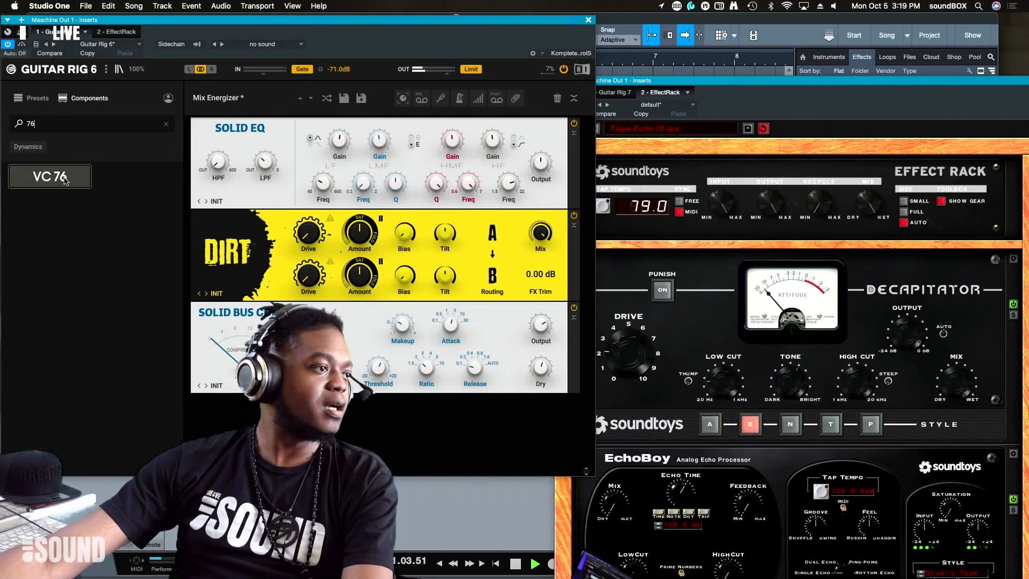
left_click_drag(65, 178, 258, 214)
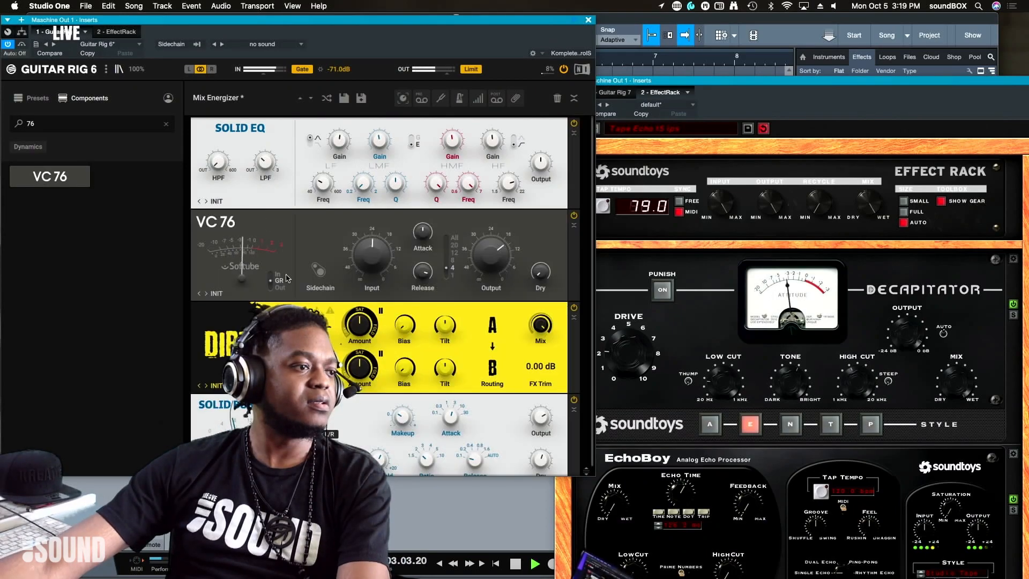
Step: Set the VC 76's Attack to 4.2 and clear the component search
mouse_move(373, 260)
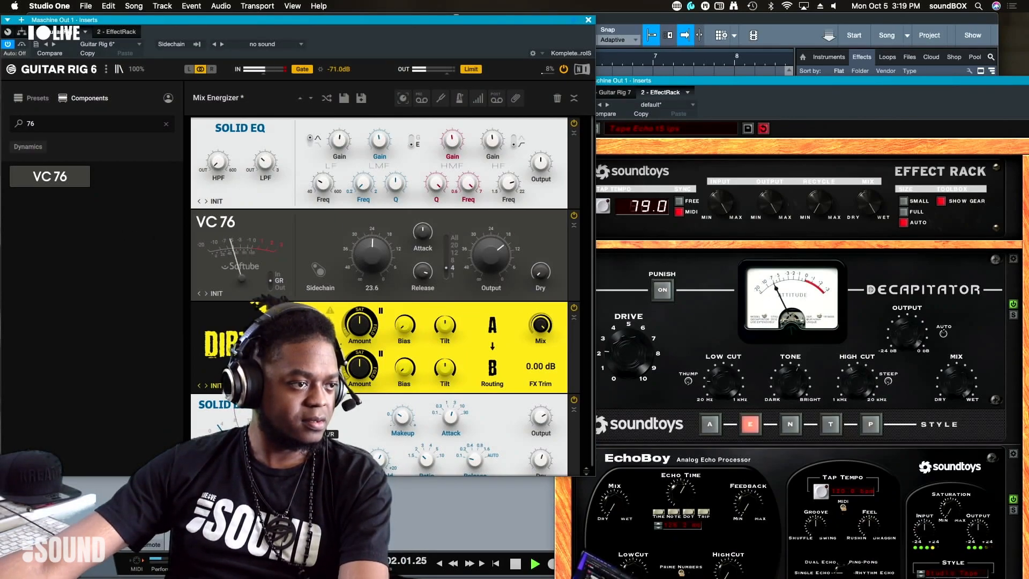
mouse_move(421, 235)
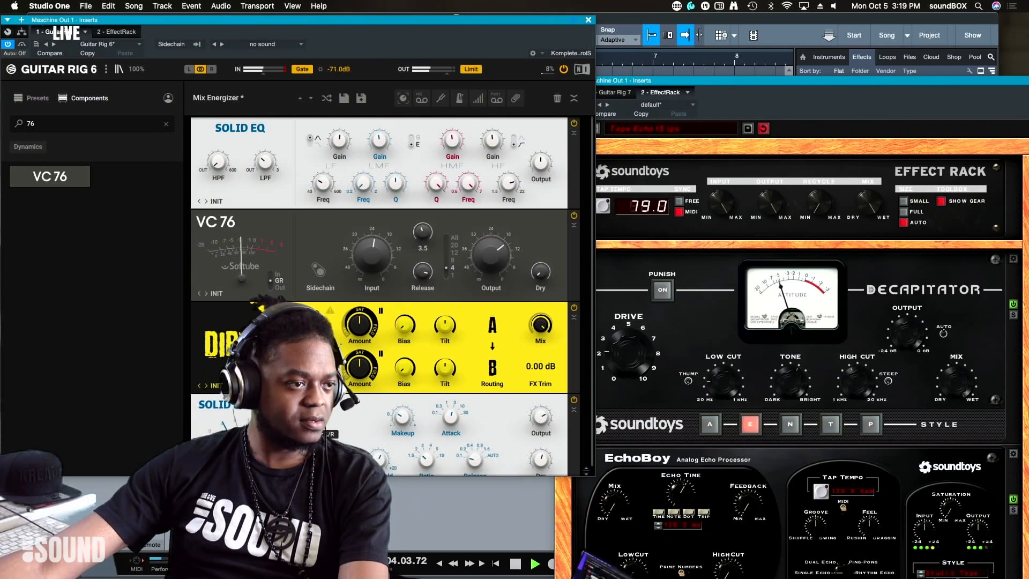
left_click_drag(422, 235, 423, 228)
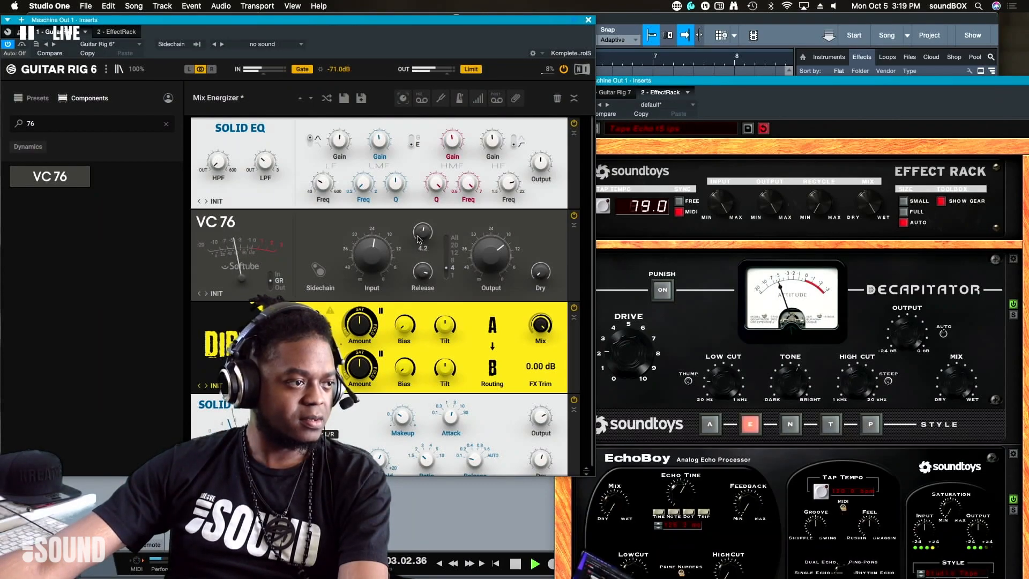
double_click(47, 124)
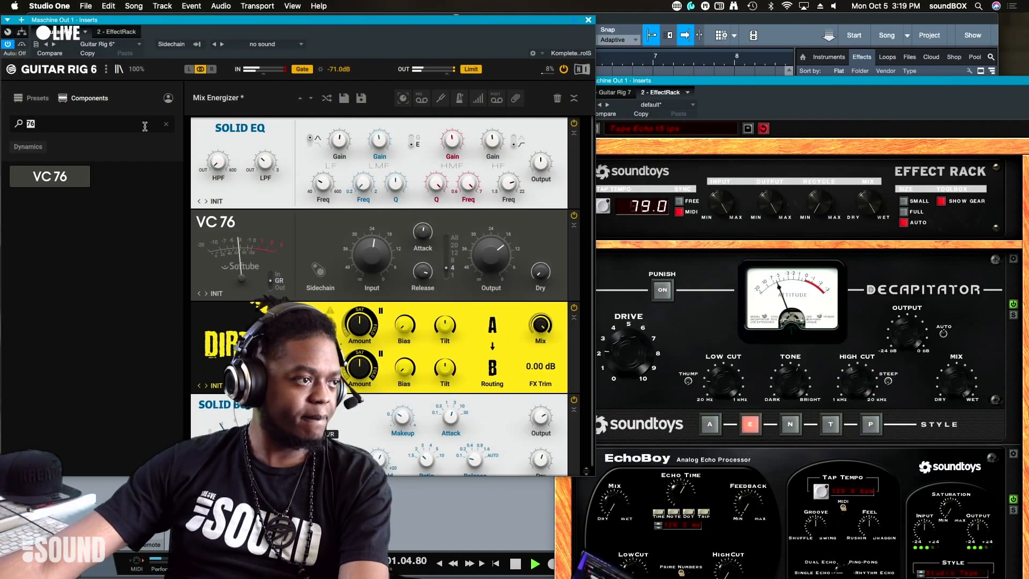
left_click(165, 126)
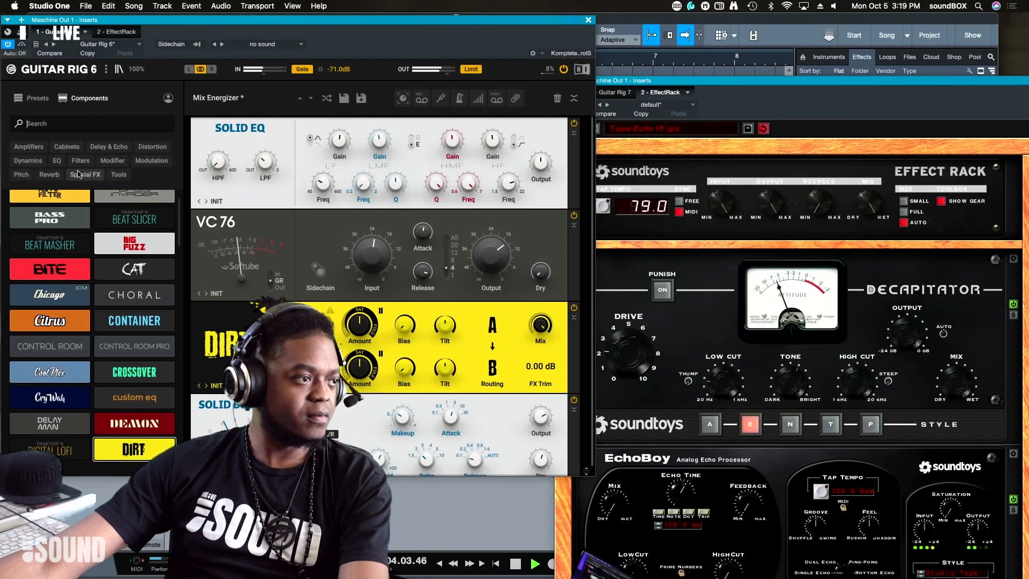
Step: Audition the Mixbus presets Driven Mix, Dual Animated Verb, Dynaverb and Feed Me in Guitar Rig
left_click(33, 98)
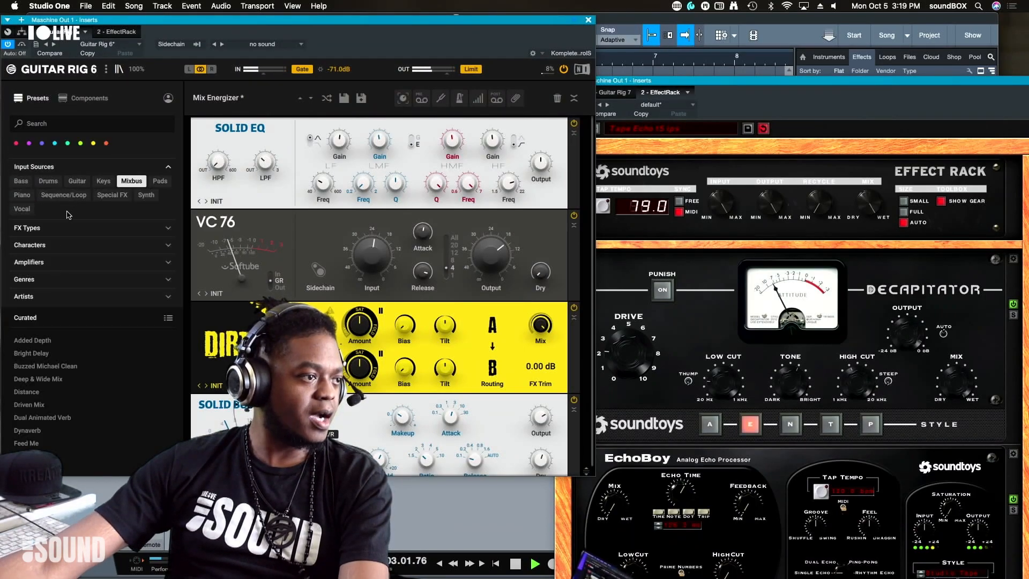
left_click(48, 405)
left_click(46, 418)
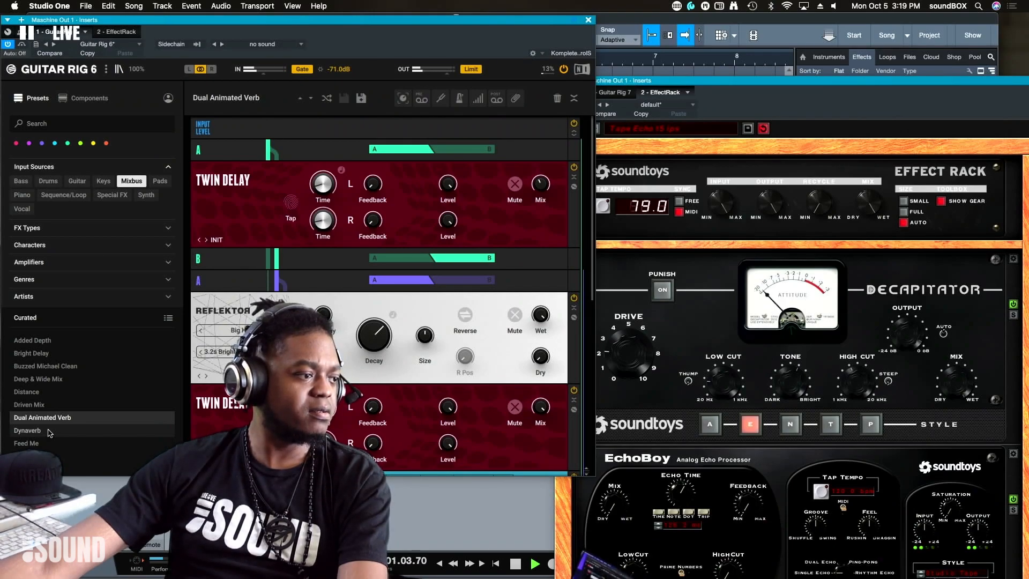
left_click(32, 430)
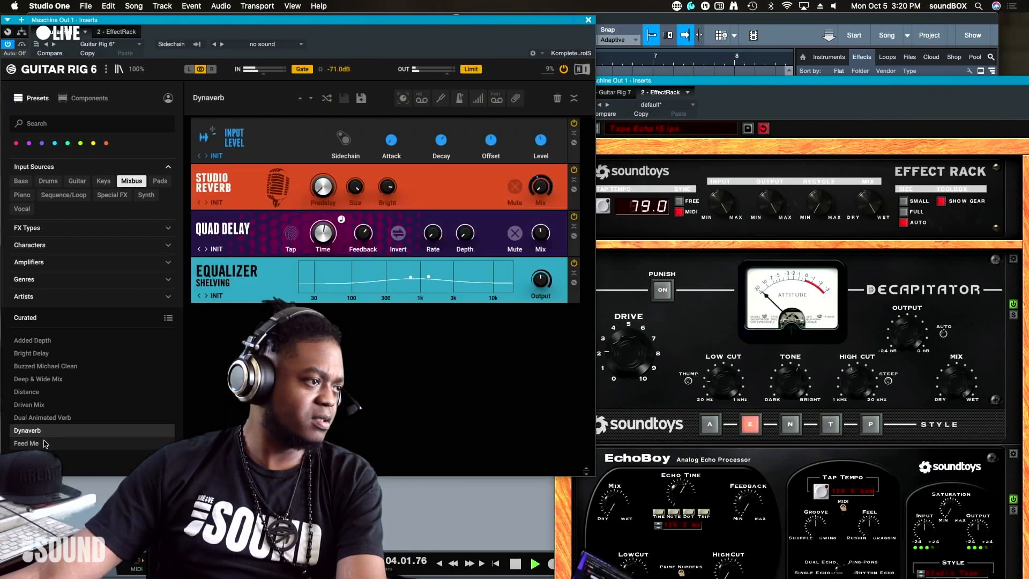
left_click(45, 442)
Step: Audition the Bus Warmer and Crush My Mix presets, and load Mix Energizer
scroll(59, 399, "down", 10)
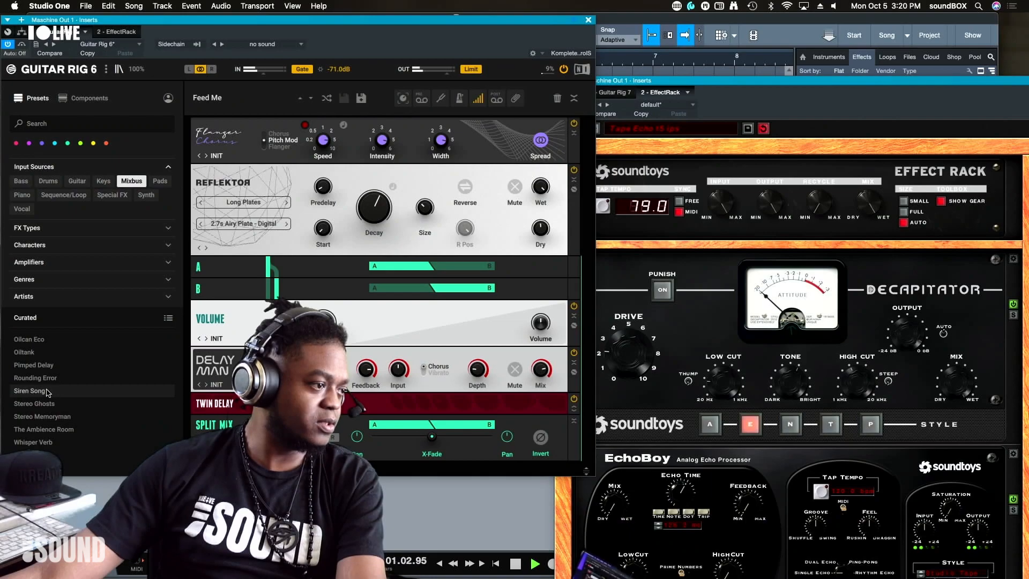
scroll(47, 392, "up", 12)
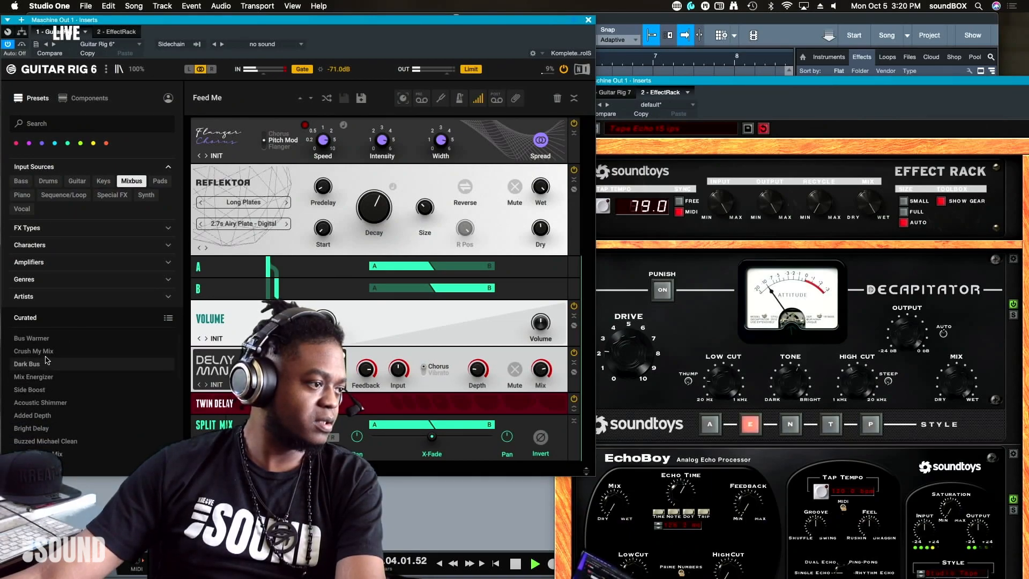
left_click(47, 341)
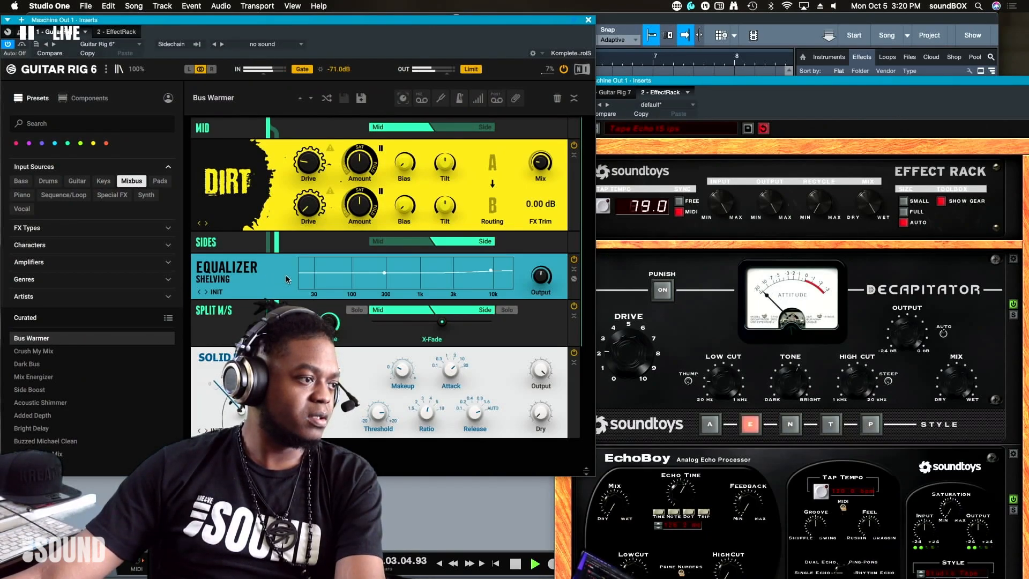
left_click(50, 353)
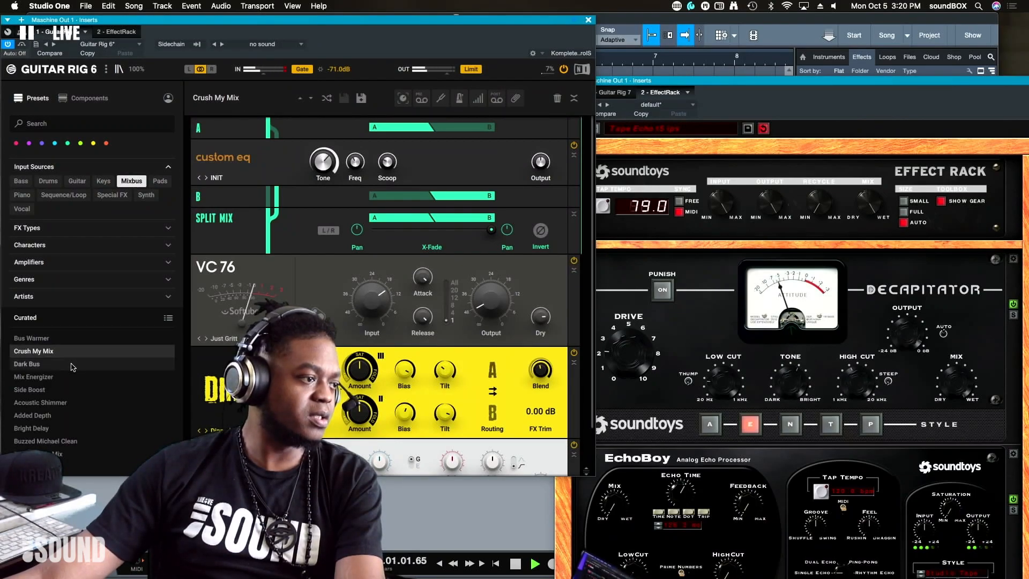
left_click(60, 377)
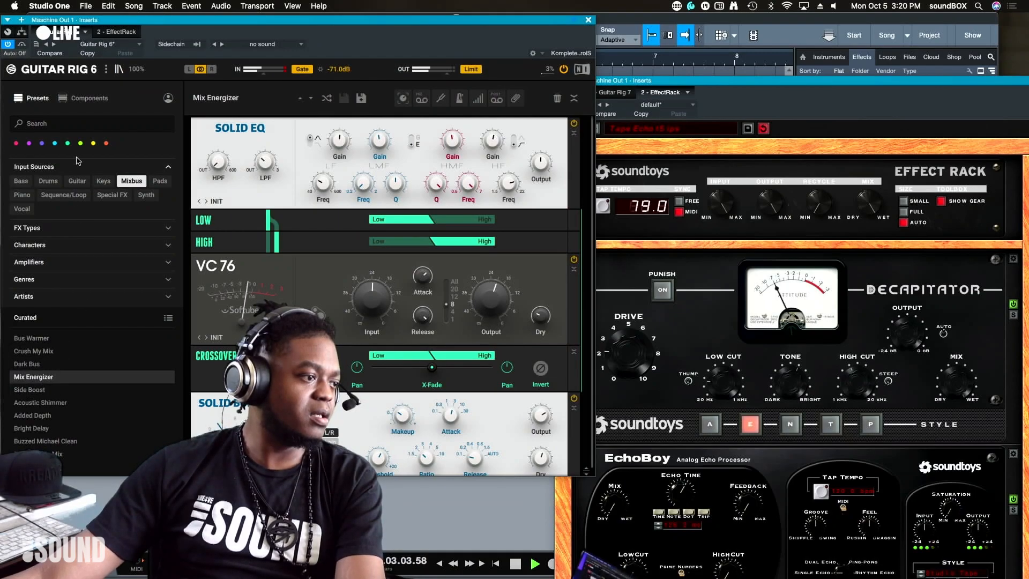
Step: Add the Dirt component between Crossover and Solid Bus Comp in the Mix Energizer rack
left_click(83, 99)
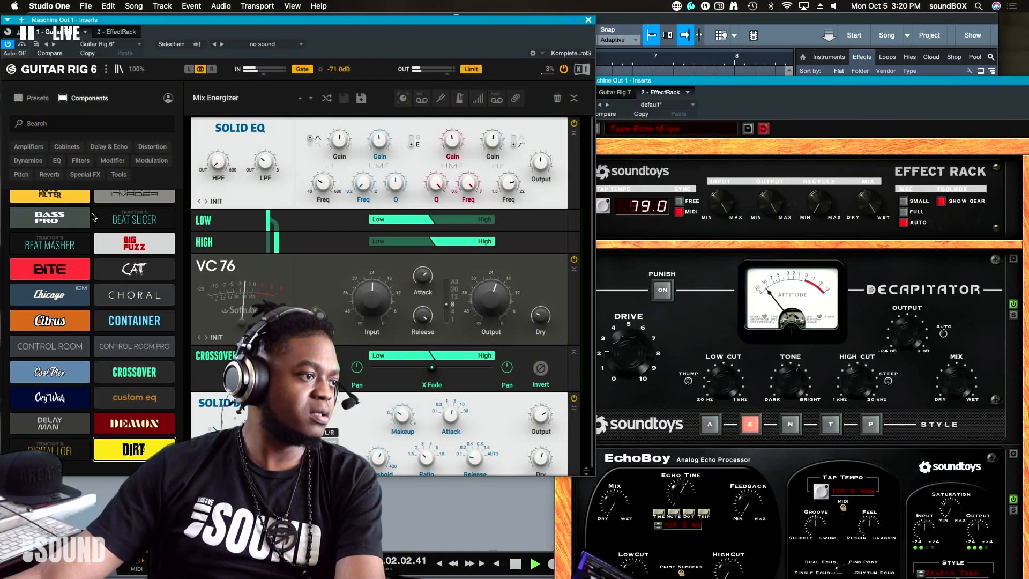
left_click_drag(122, 456, 220, 399)
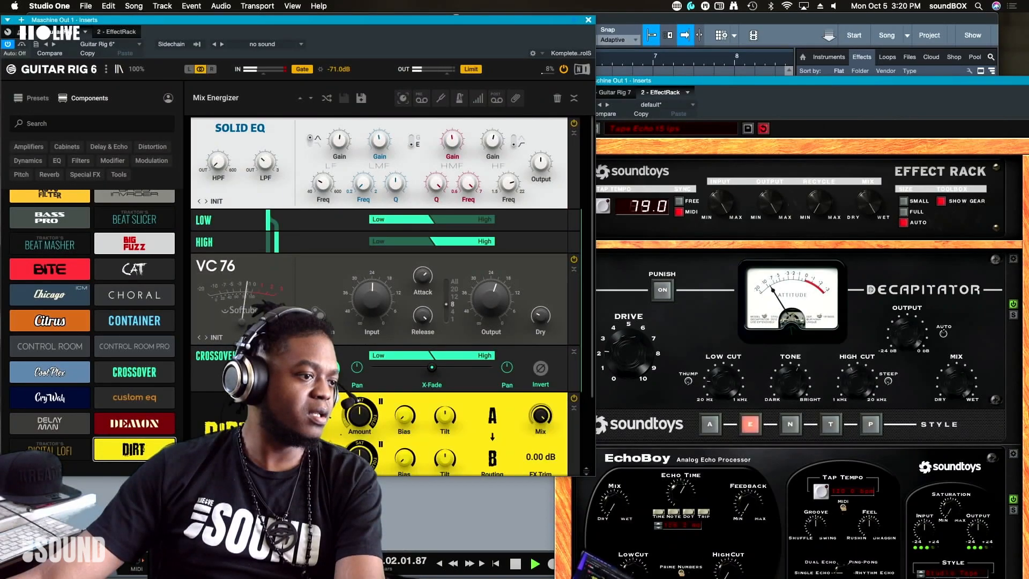
scroll(385, 294, "down", 3)
scroll(386, 295, "up", 3)
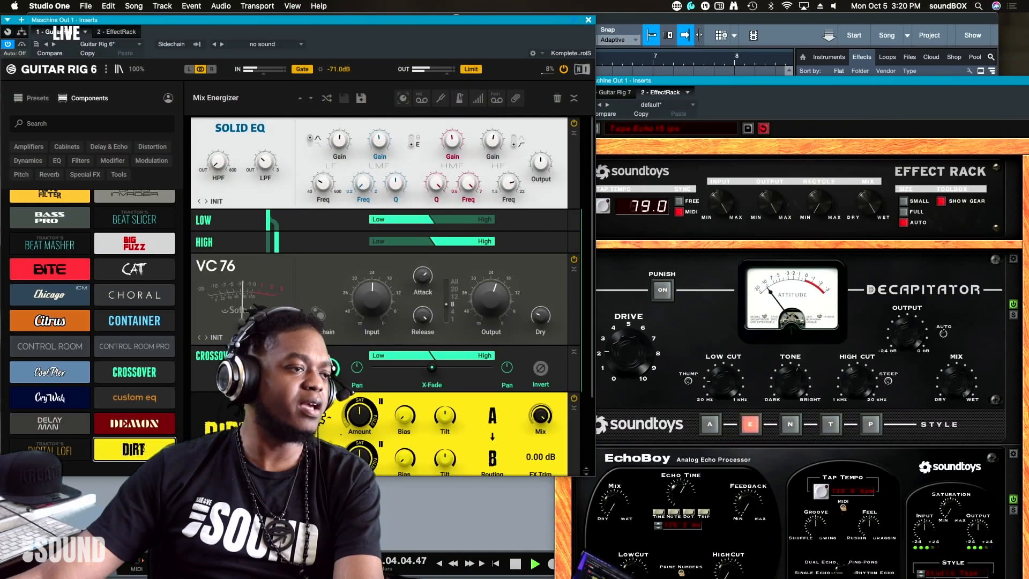
scroll(386, 294, "down", 3)
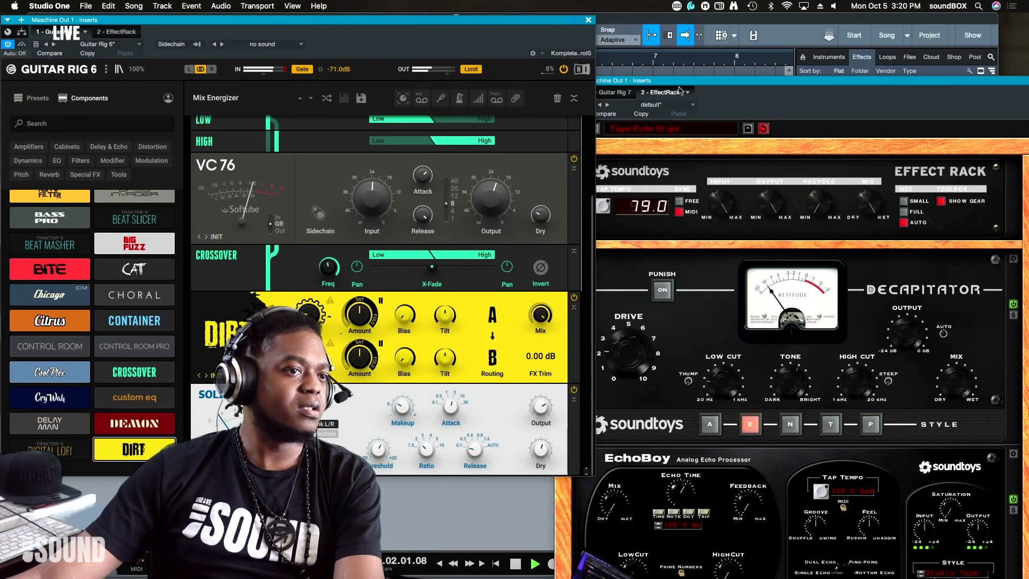
Step: Arrange the two plug-in windows side by side and compare their sound by switching from Guitar Rig to EffectRack and back
left_click_drag(679, 84, 693, 39)
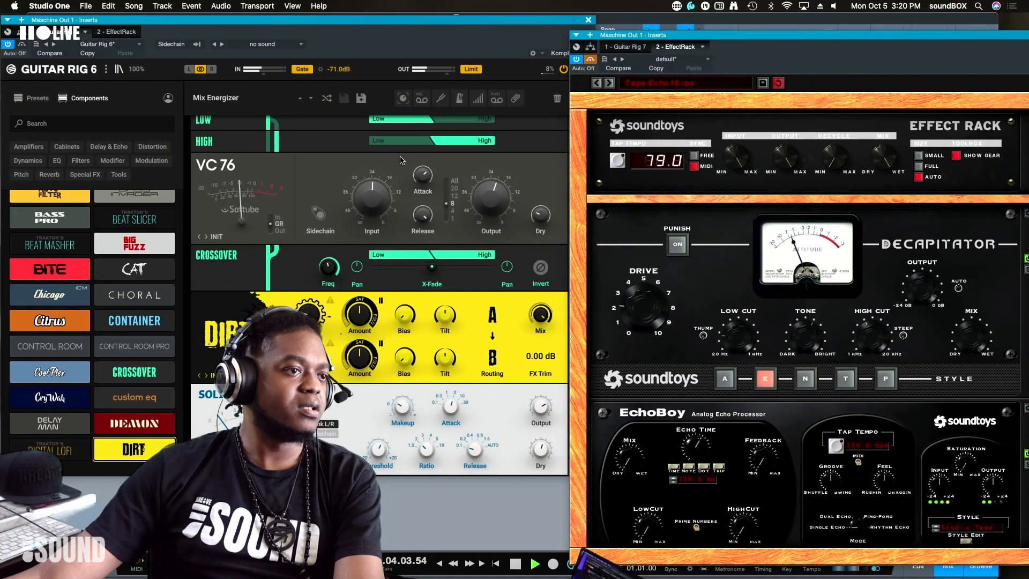
left_click(21, 46)
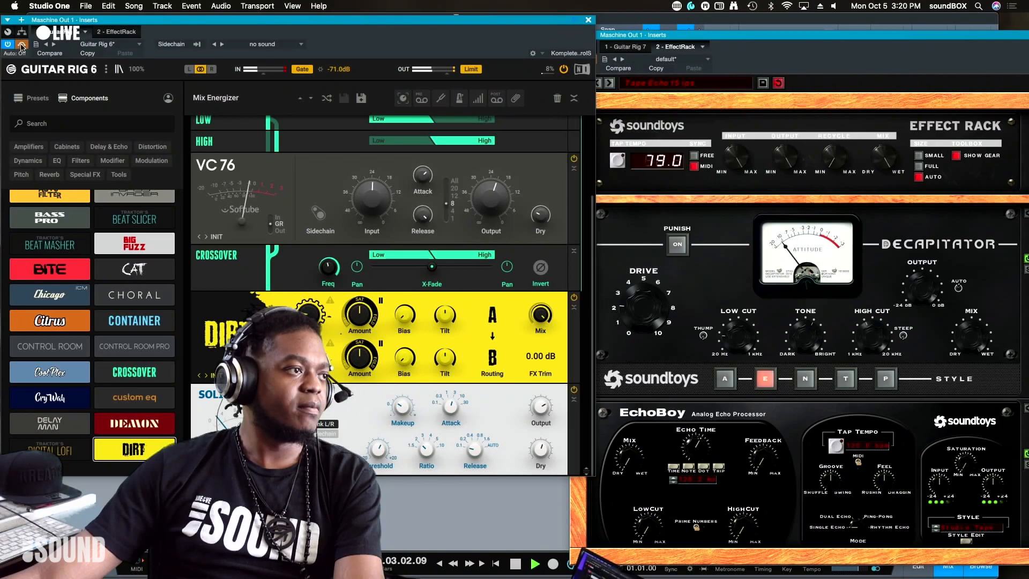
left_click(778, 68)
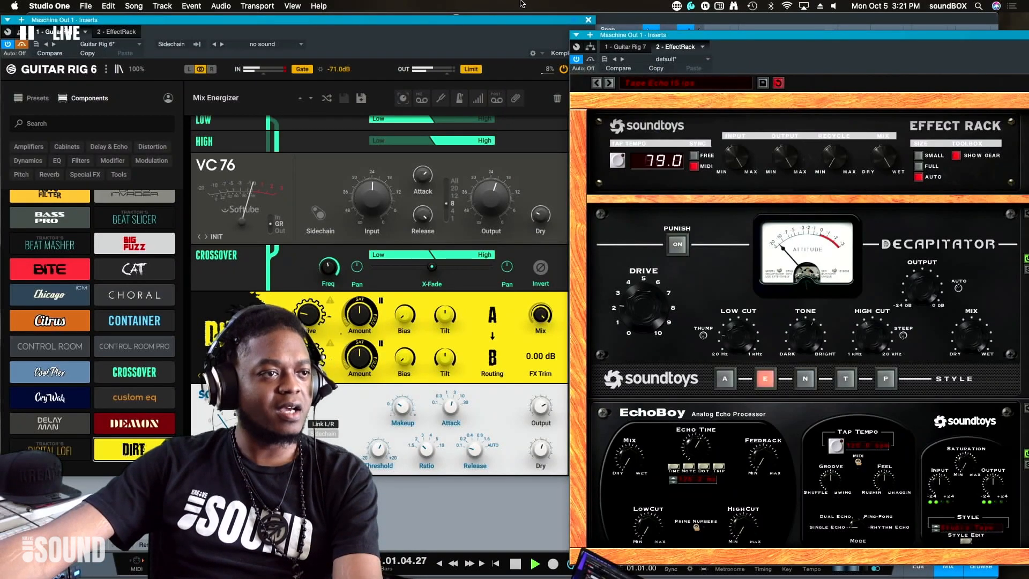
left_click_drag(518, 23, 512, 46)
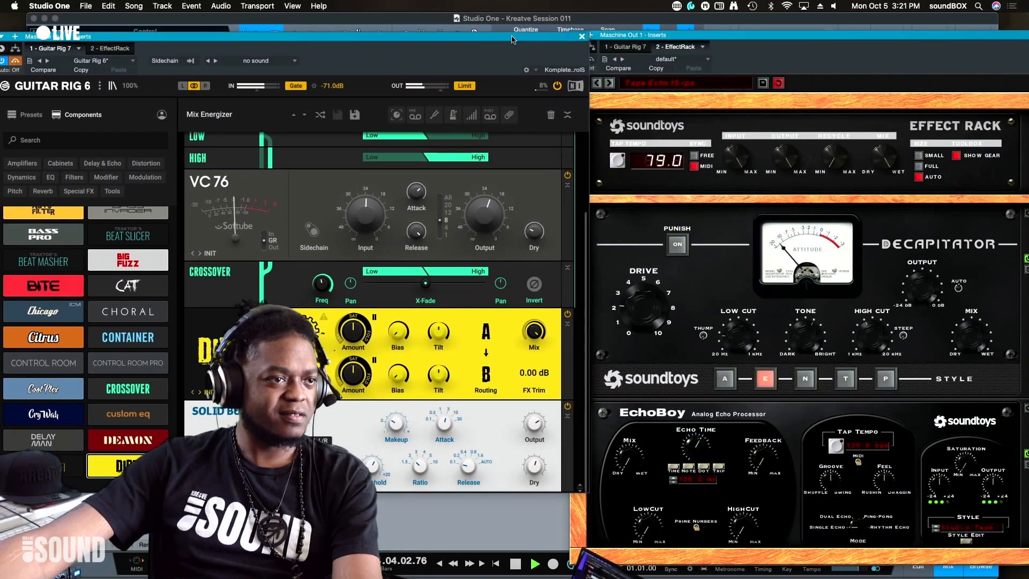
left_click(712, 36)
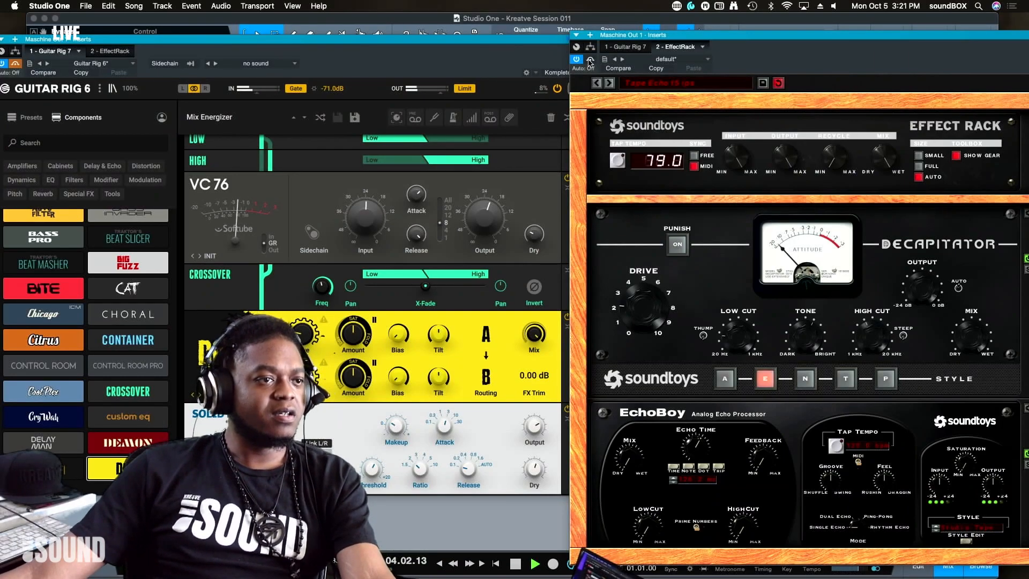
left_click(18, 66)
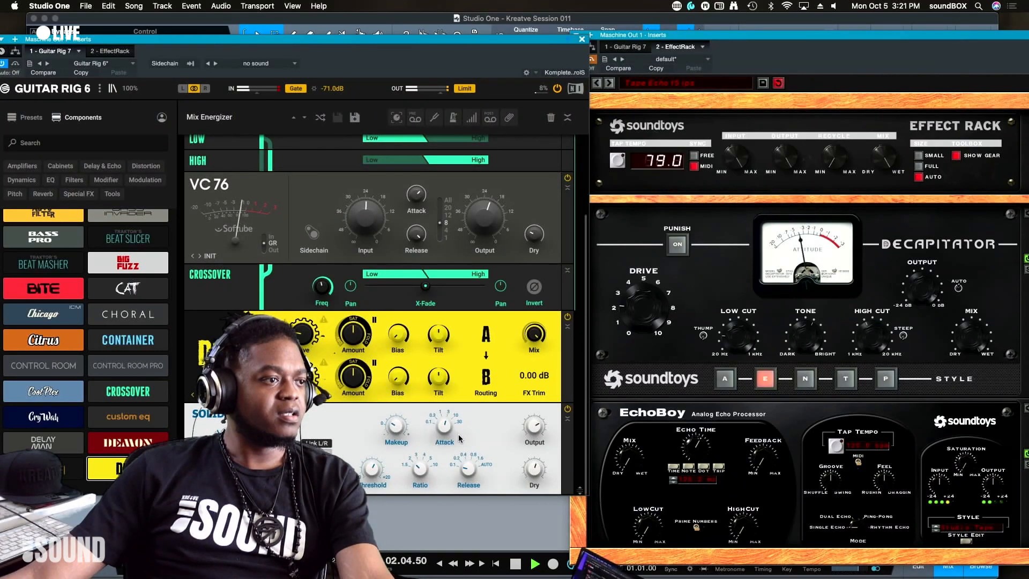
Step: Cut the Solid EQ's LMF gain to -6.6 dB and bring it back up to about -0.4 dB
scroll(535, 214, "up", 4)
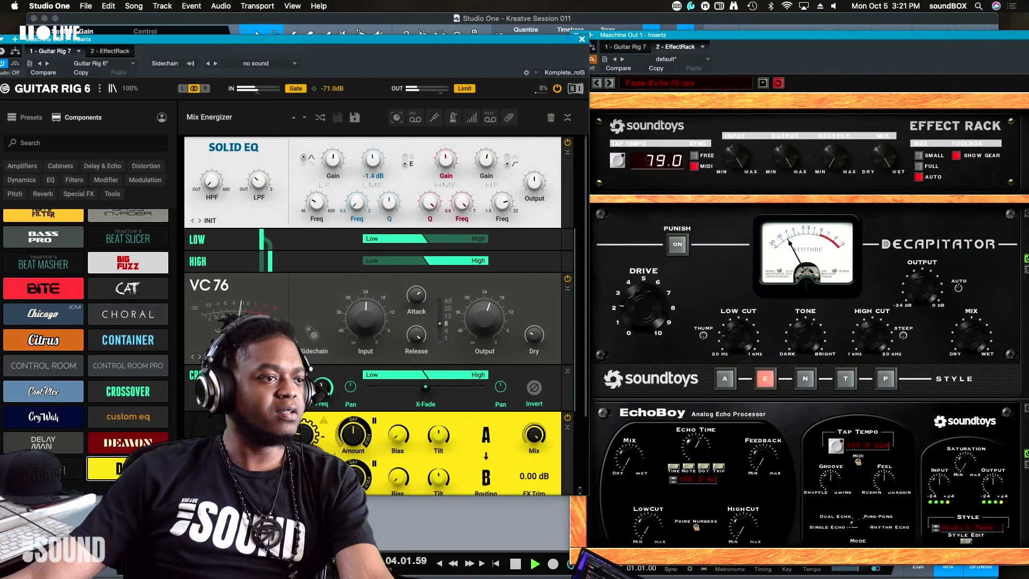
left_click_drag(373, 158, 372, 174)
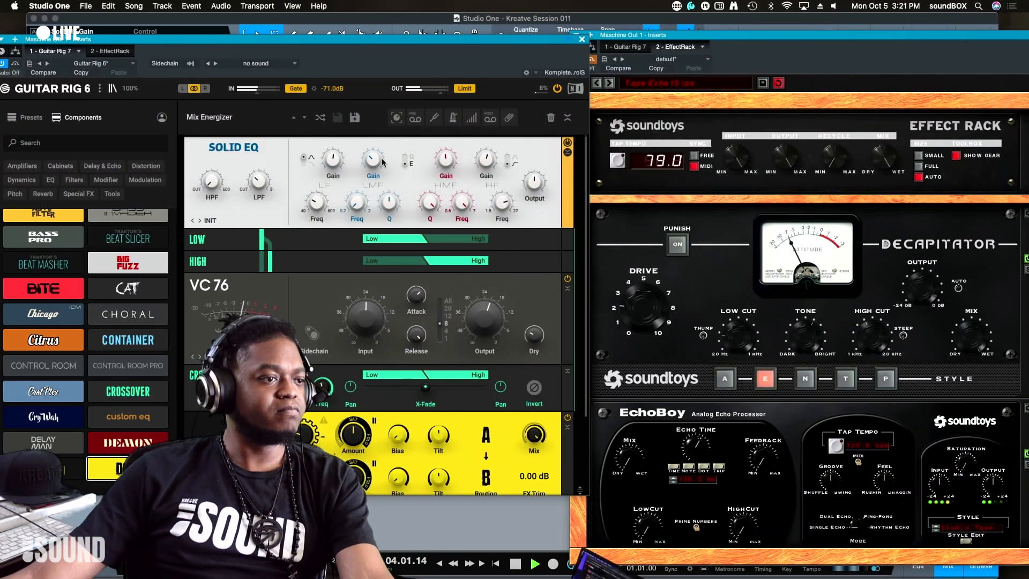
mouse_move(424, 199)
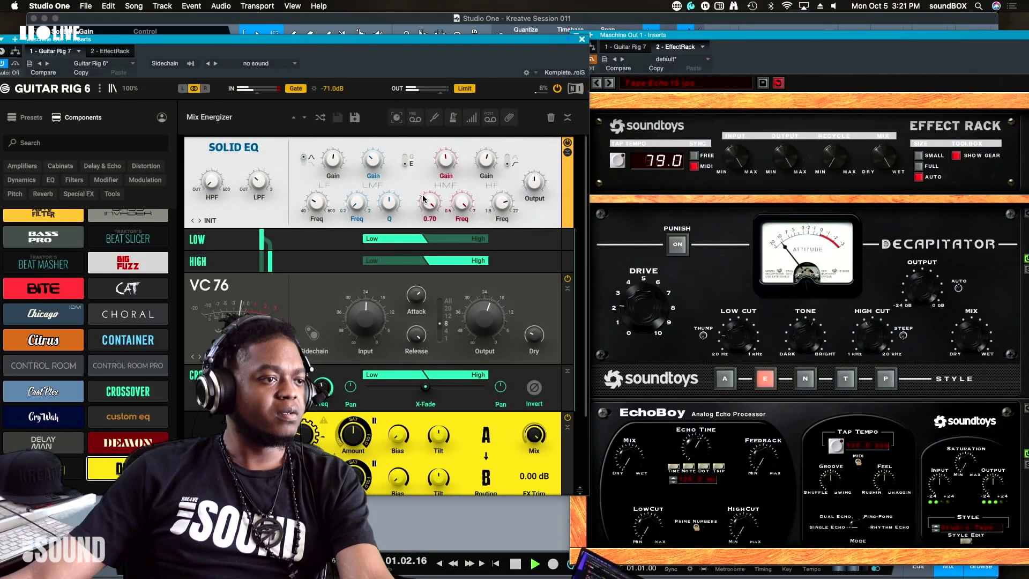
mouse_move(374, 167)
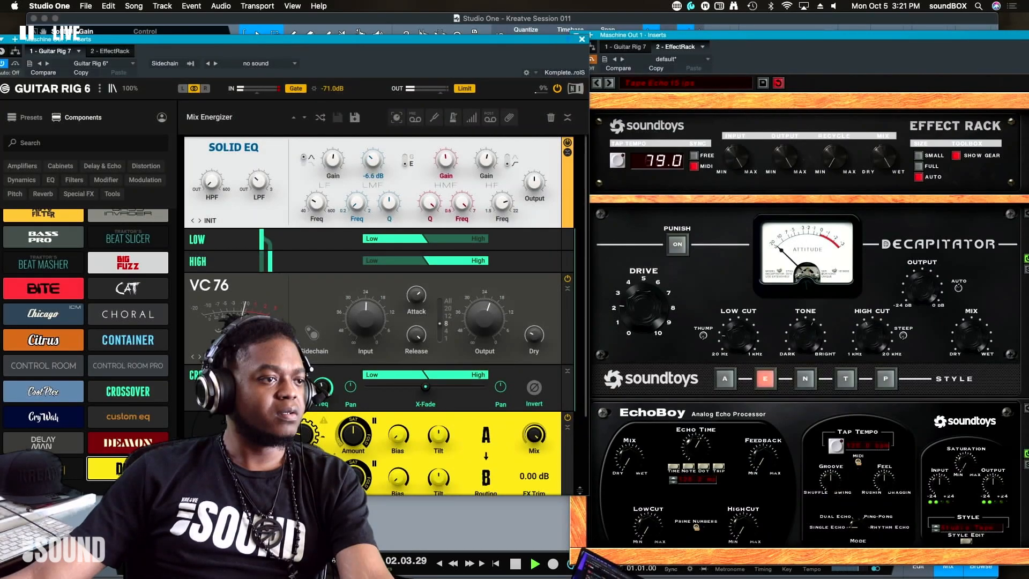
mouse_move(374, 167)
left_mouse_down()
mouse_move(373, 146)
mouse_move(373, 164)
left_mouse_up()
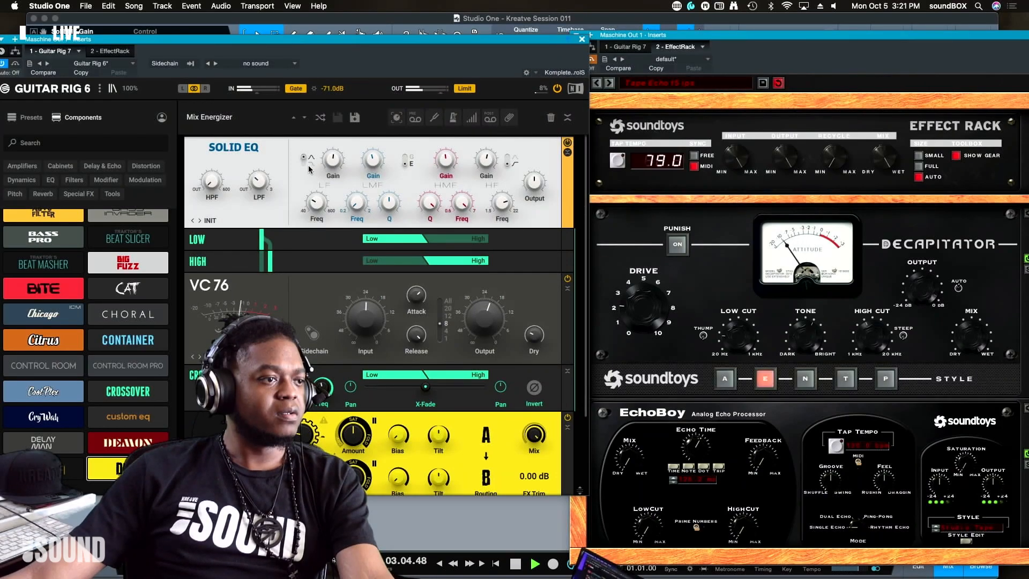
Step: Switch the Solid EQ's LF band to shelf, lower its gain to -2.4 dB, and keep the high-pass filter at Out
left_click(305, 160)
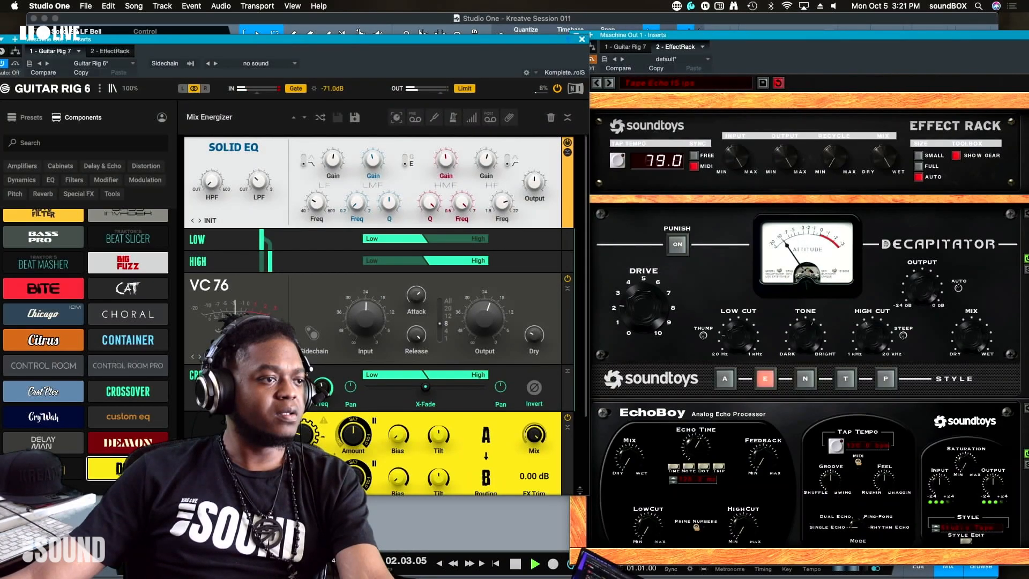
mouse_move(339, 162)
left_click_drag(333, 159, 332, 165)
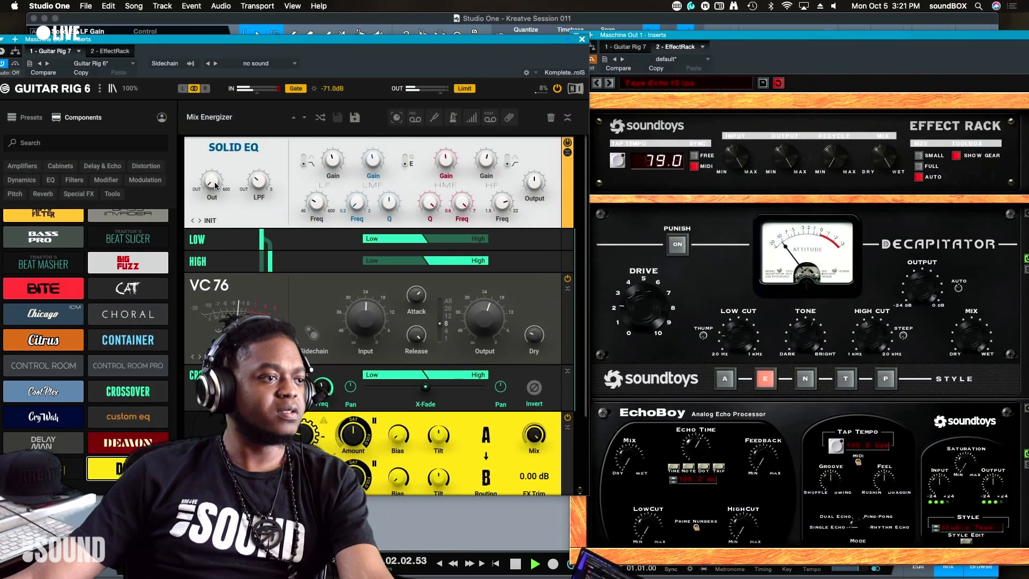
left_click_drag(213, 182, 214, 187)
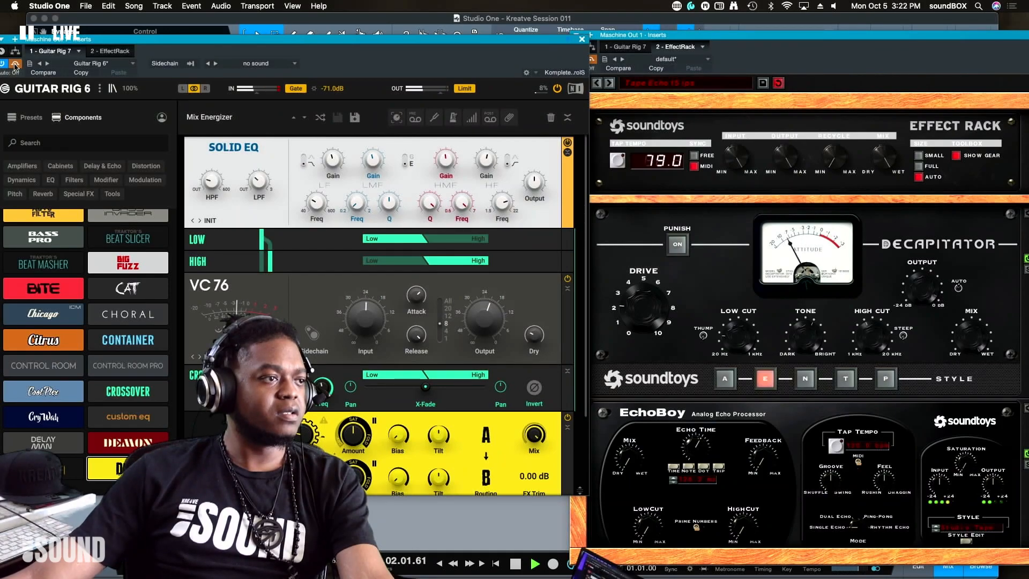
Step: Compare the sound by switching EffectRack in and out while Guitar Rig is bypassed, and re-enable Guitar Rig
left_click(599, 63)
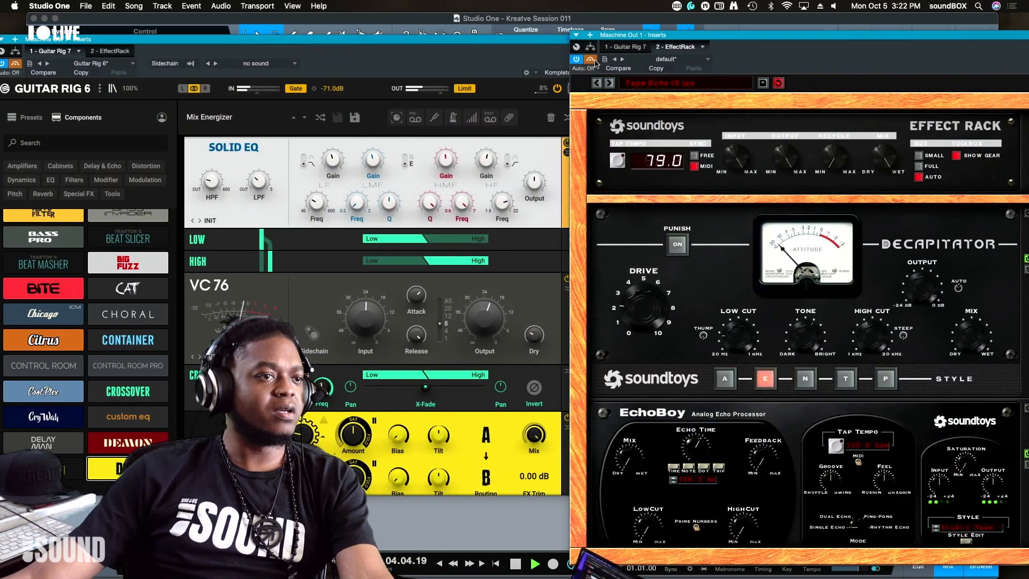
left_click(591, 60)
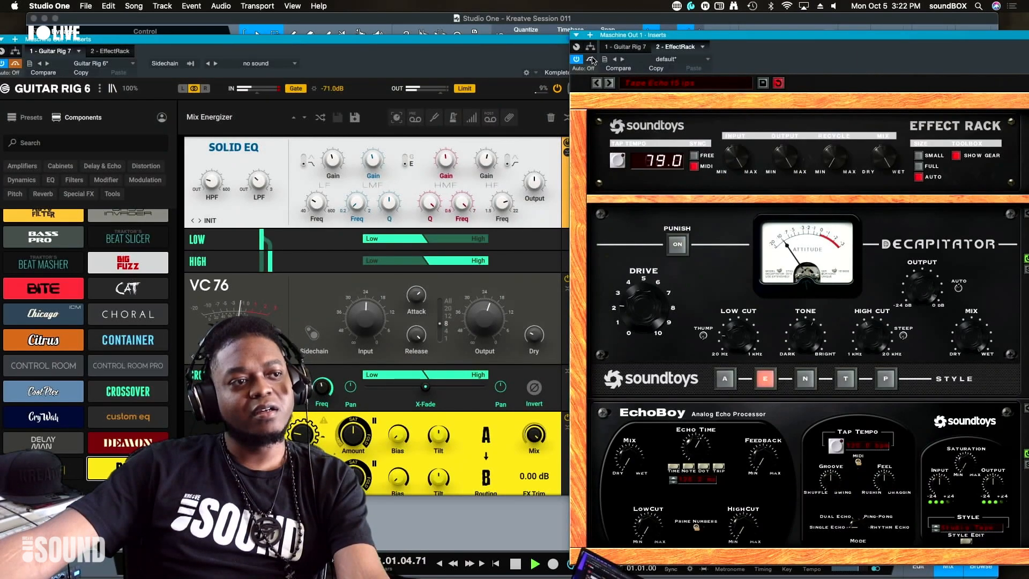
left_click(591, 60)
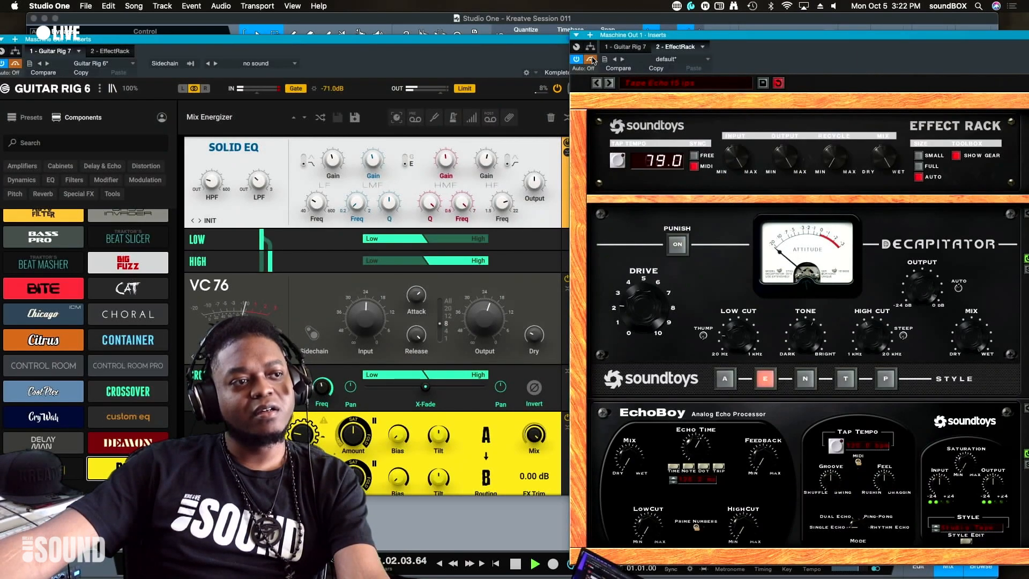
left_click(15, 64)
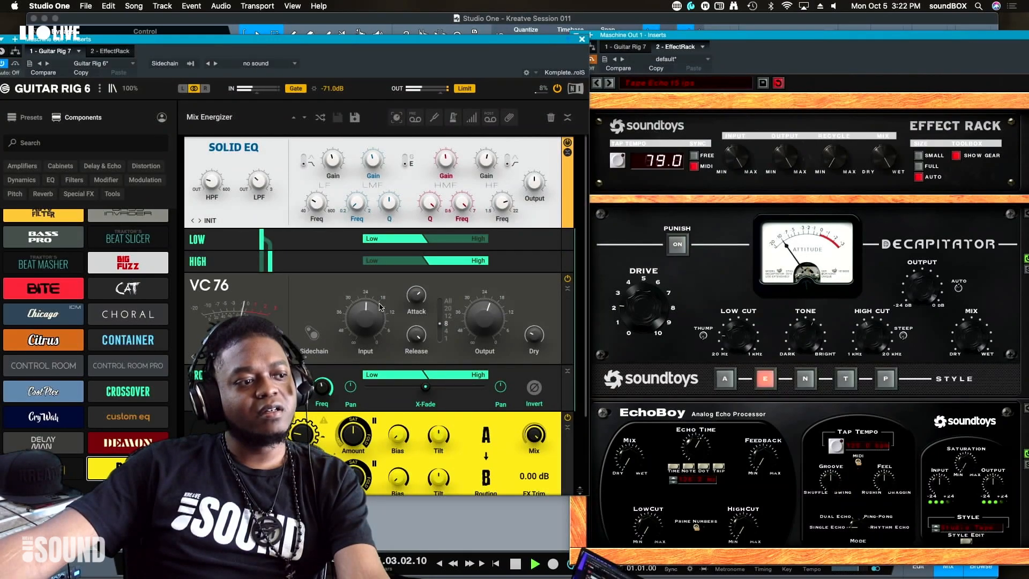
Step: Set the VC 76 input to 31.1 and rebalance the Solid EQ's mid gains, resetting the LMF gain to 0.0 dB
mouse_move(381, 308)
left_click_drag(376, 312, 376, 320)
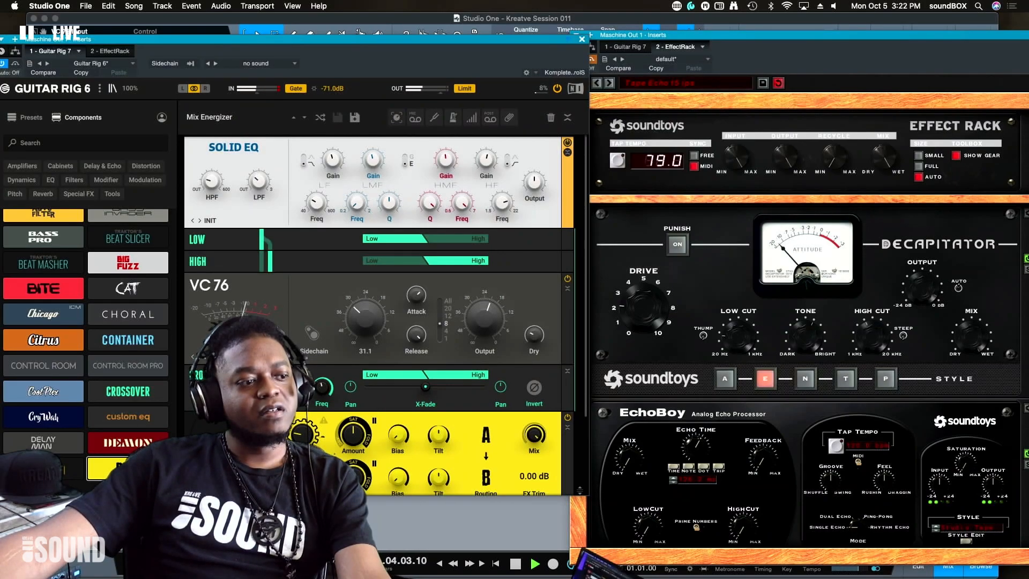
mouse_move(449, 164)
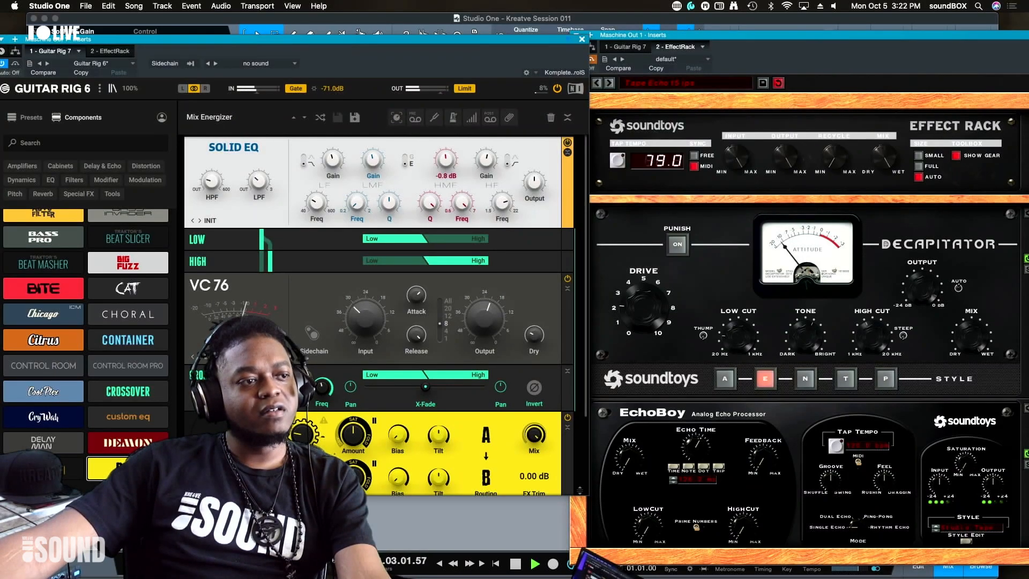
left_click_drag(445, 159, 445, 152)
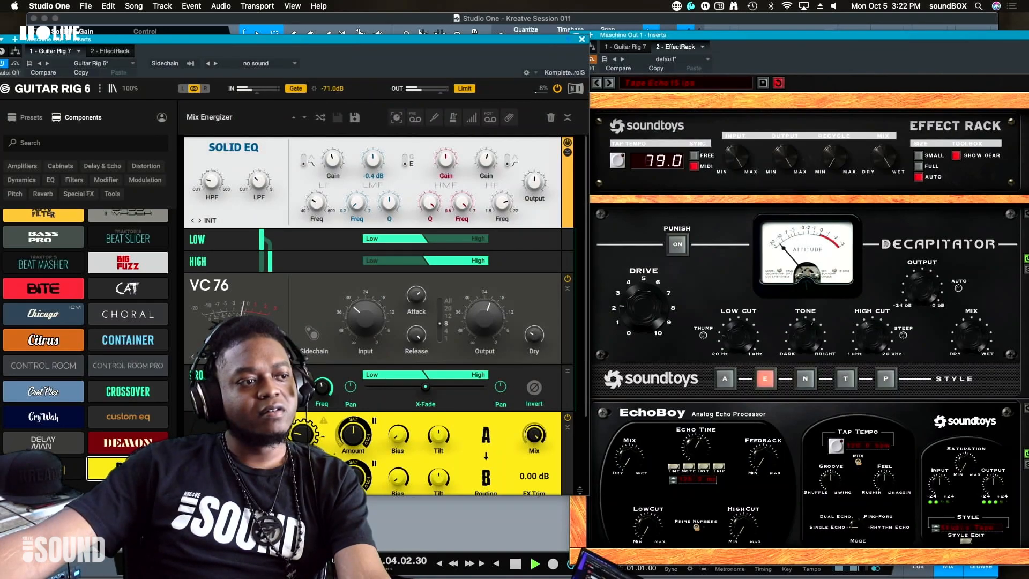
double_click(373, 160)
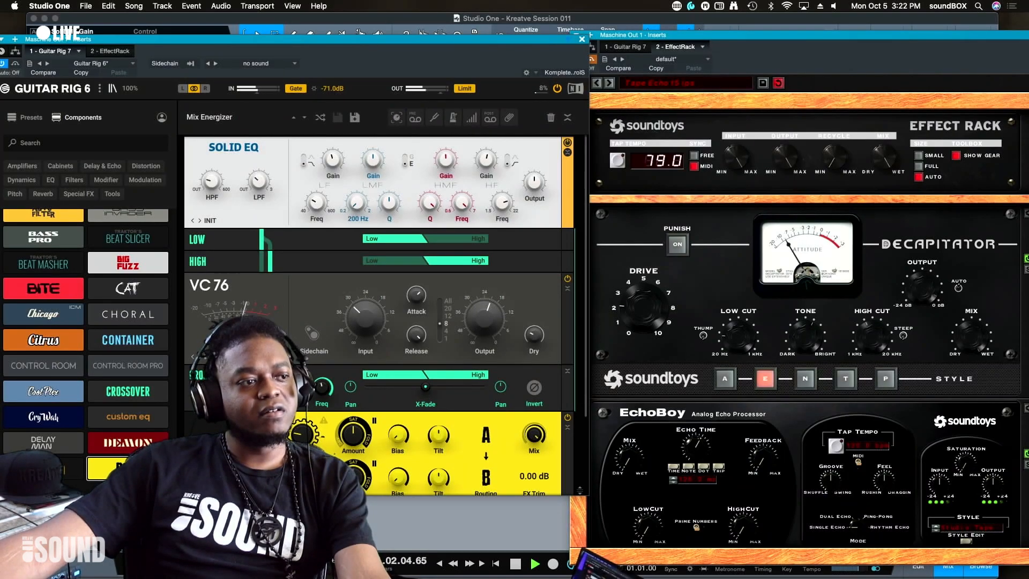
Step: Adjust the Solid EQ's LMF and HMF frequencies, and boost the HMF gain to 4.8 dB along with the HF gain
left_click_drag(356, 204, 356, 190)
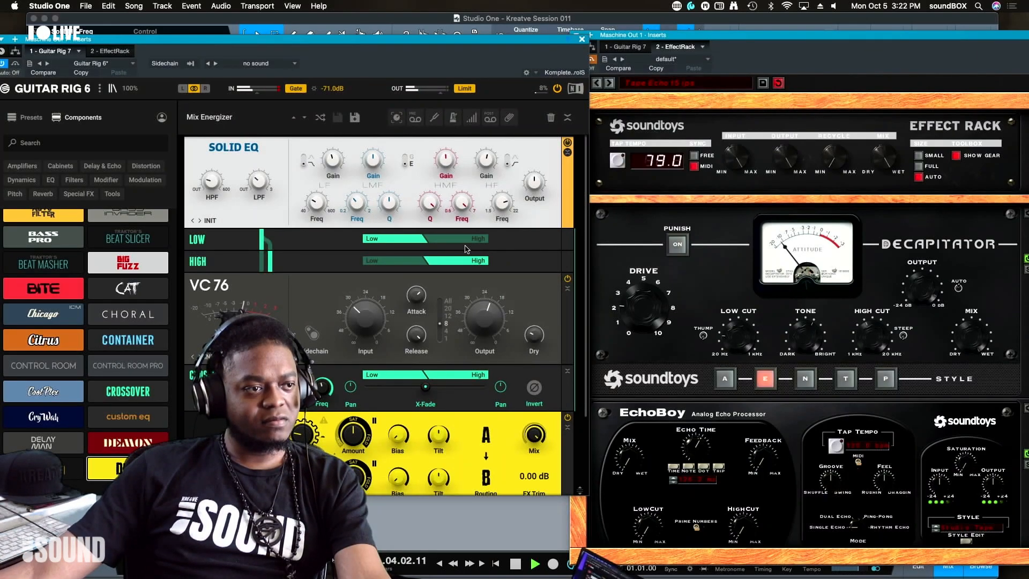
left_click_drag(461, 203, 461, 195)
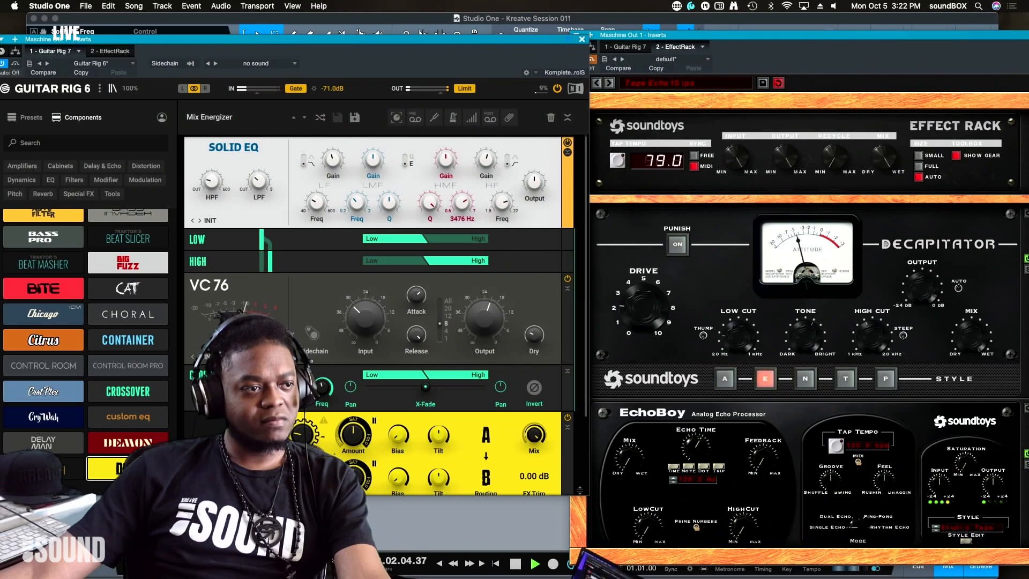
left_click_drag(445, 161, 445, 155)
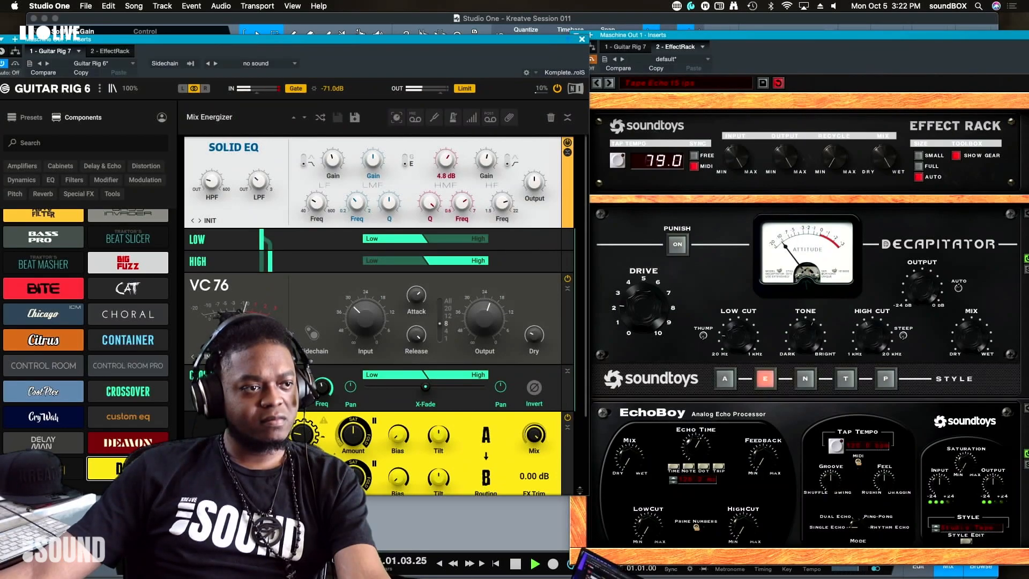
left_click_drag(461, 201, 461, 211)
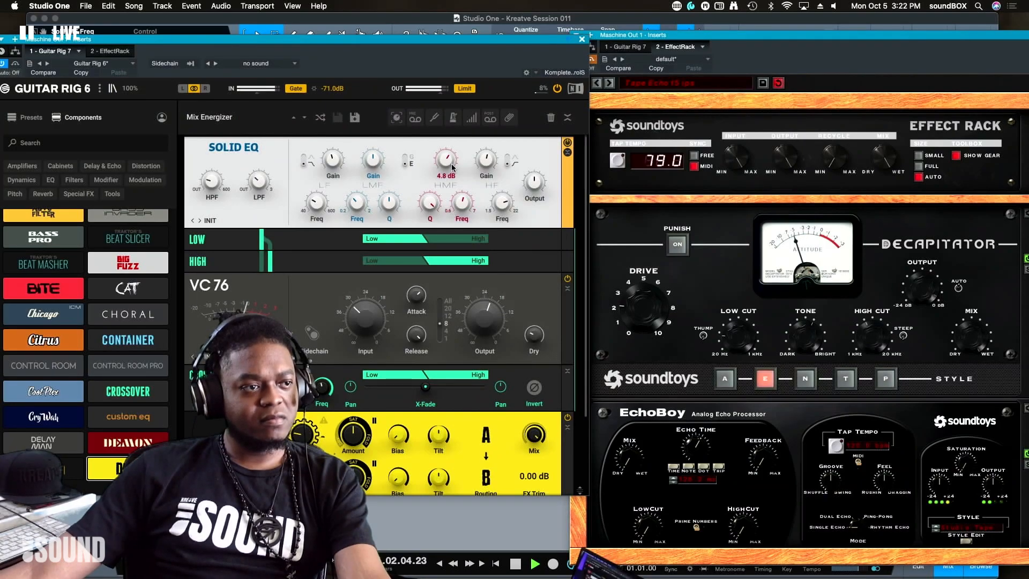
left_click_drag(452, 166, 480, 158)
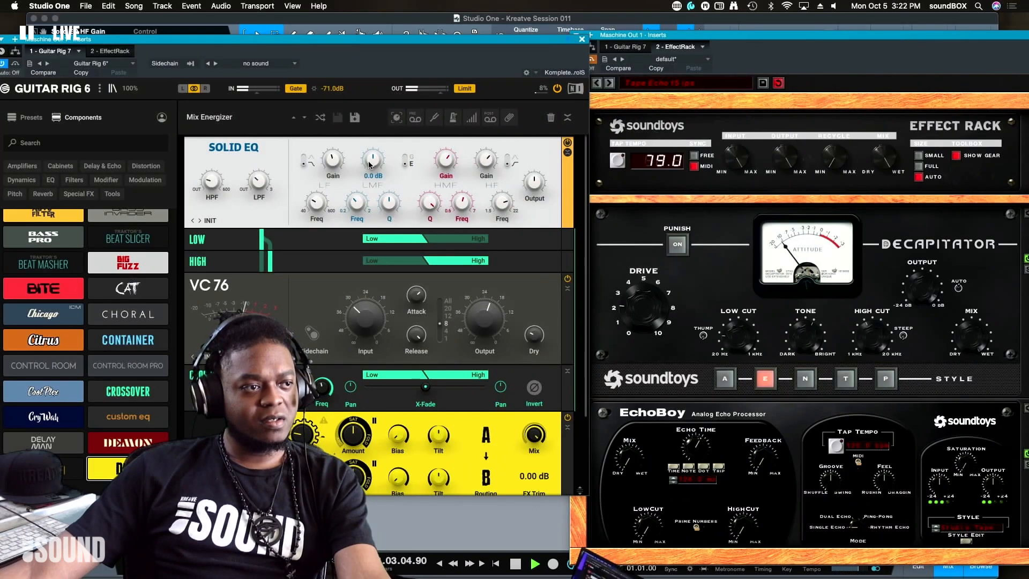
Step: Lower the Solid EQ's LMF gain and sweep the LMF frequency around 893 Hz
mouse_move(333, 164)
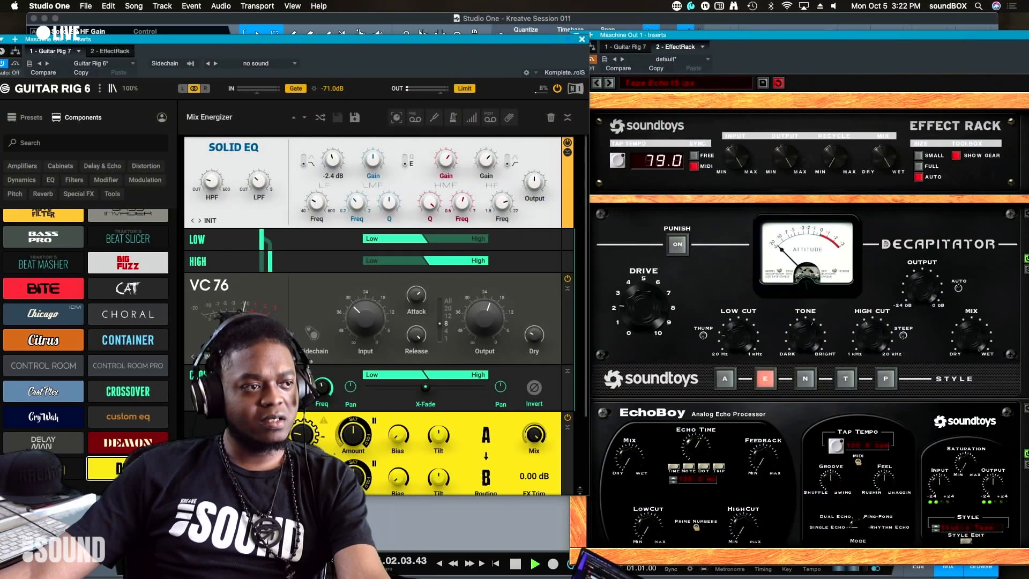
mouse_move(373, 159)
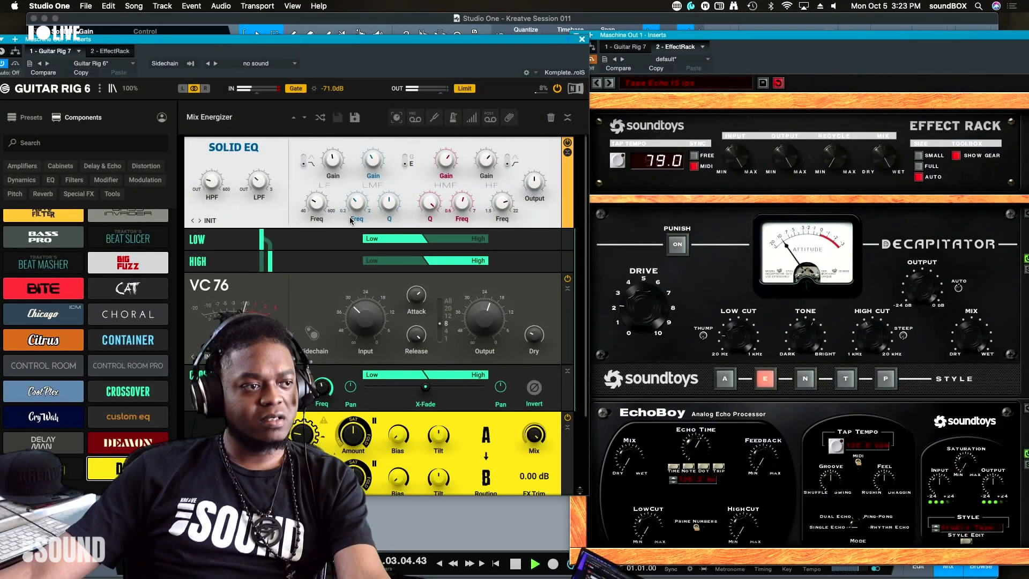
mouse_move(356, 203)
left_click_drag(356, 203, 355, 202)
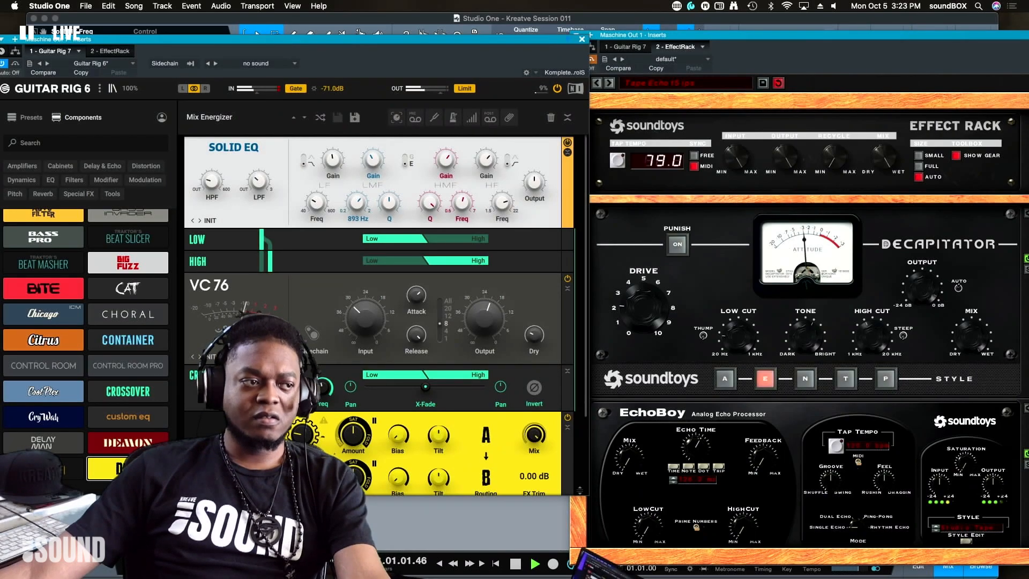
left_click_drag(356, 202, 356, 205)
Step: Set the Solid EQ's LF frequency to 73 Hz and cut the LF gain
left_click_drag(332, 159, 333, 163)
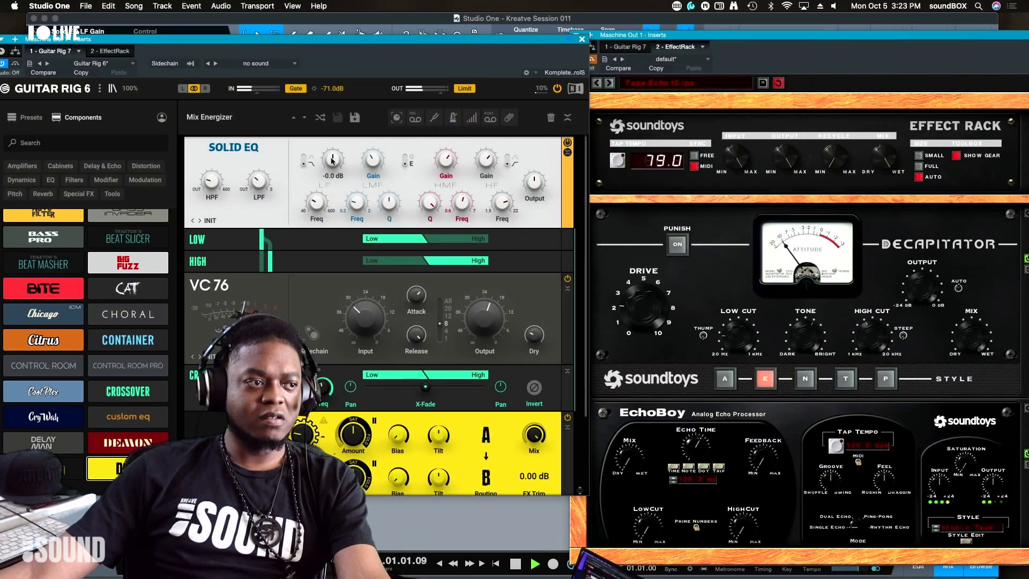
left_click_drag(316, 202, 316, 201)
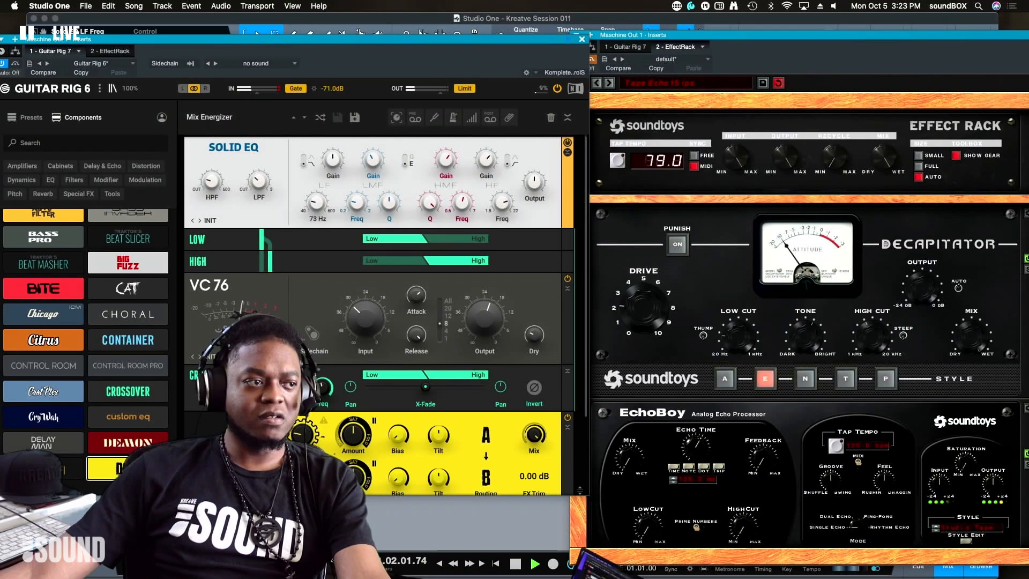
left_click_drag(332, 161, 332, 164)
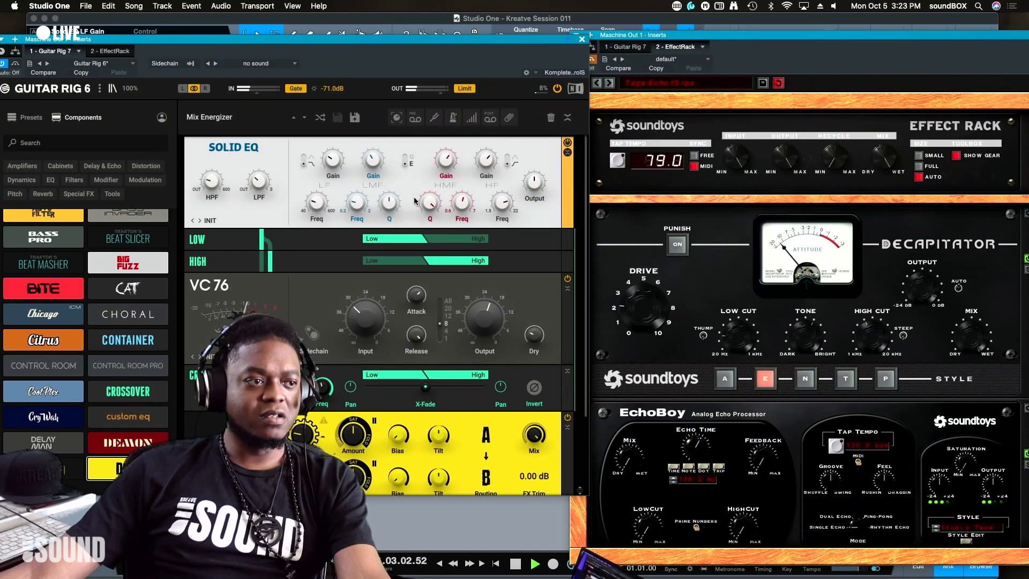
Step: Set the HMF Q to 1.56 and boost the LMF band with a Q of about 2.4 on the Solid EQ
left_click_drag(437, 211, 437, 192)
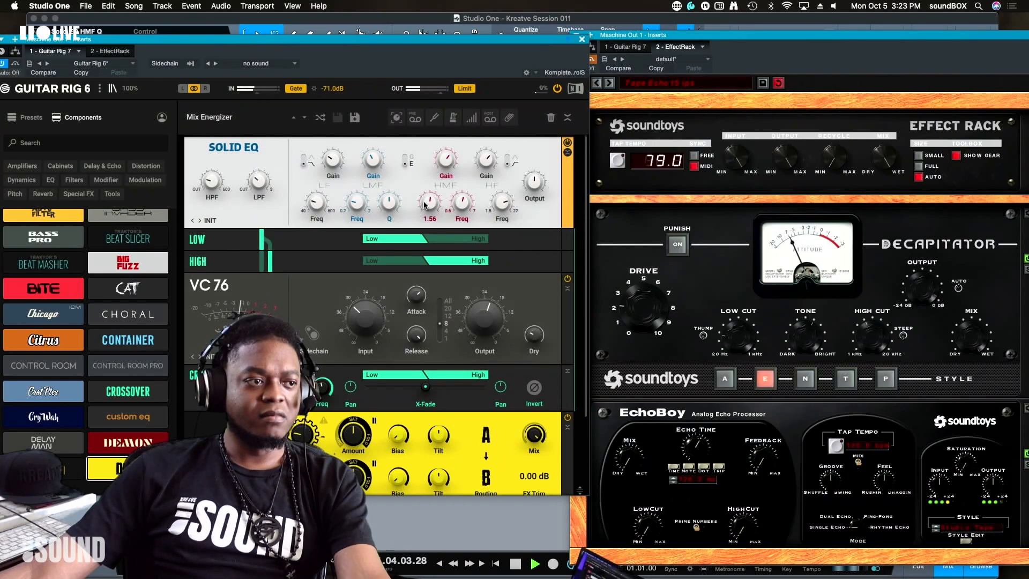
left_click_drag(373, 159, 373, 154)
left_click(389, 202)
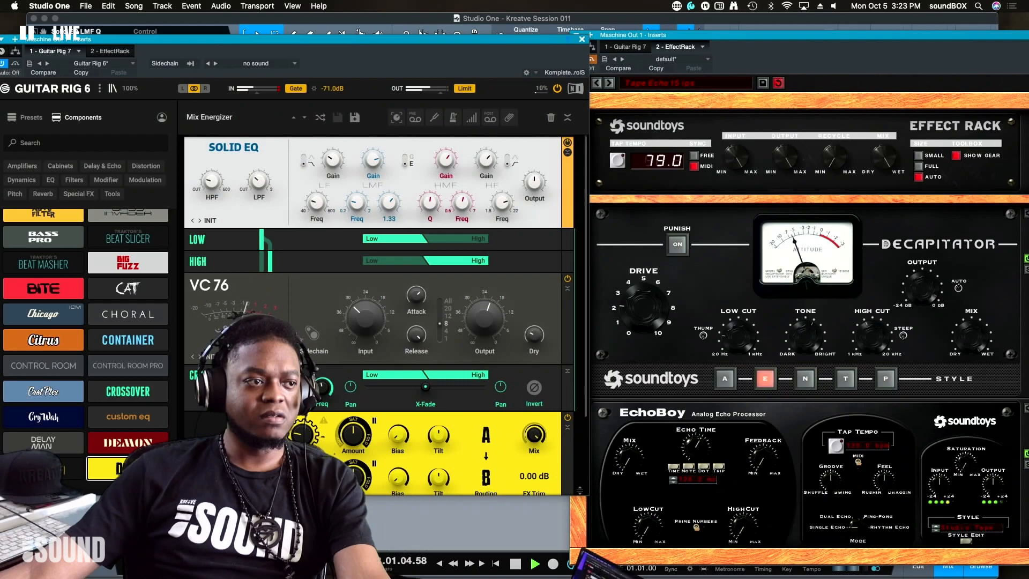
left_click_drag(389, 202, 389, 199)
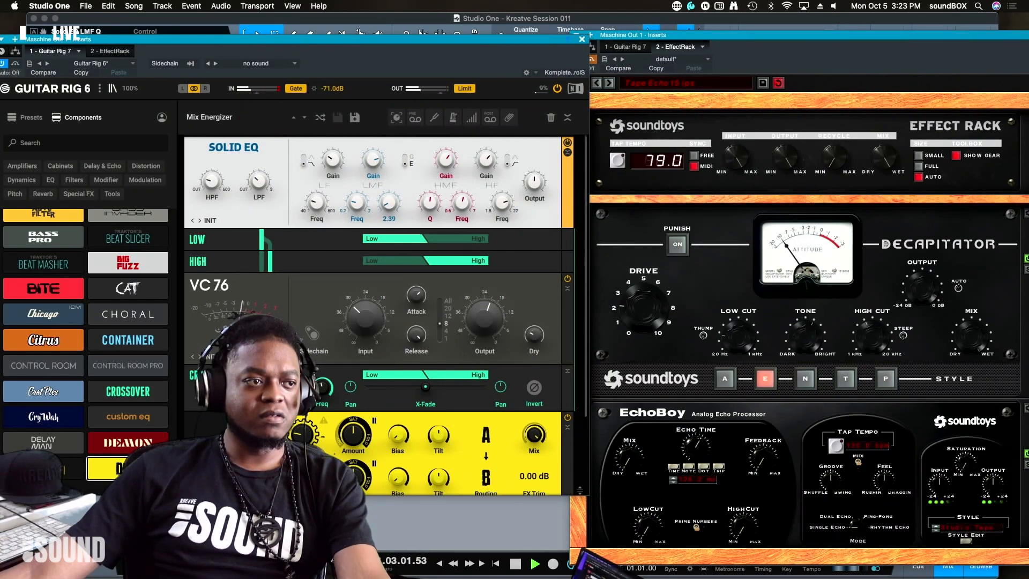
Step: Set the Solid EQ's LMF frequency to 893 Hz, and reduce the LMF Q and gain
left_click_drag(357, 202, 357, 196)
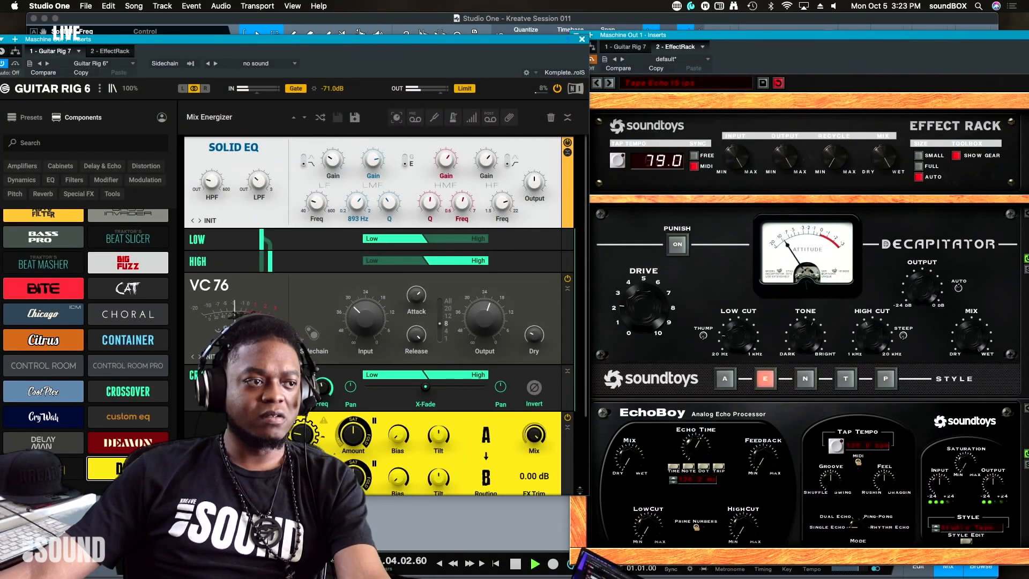
mouse_move(389, 203)
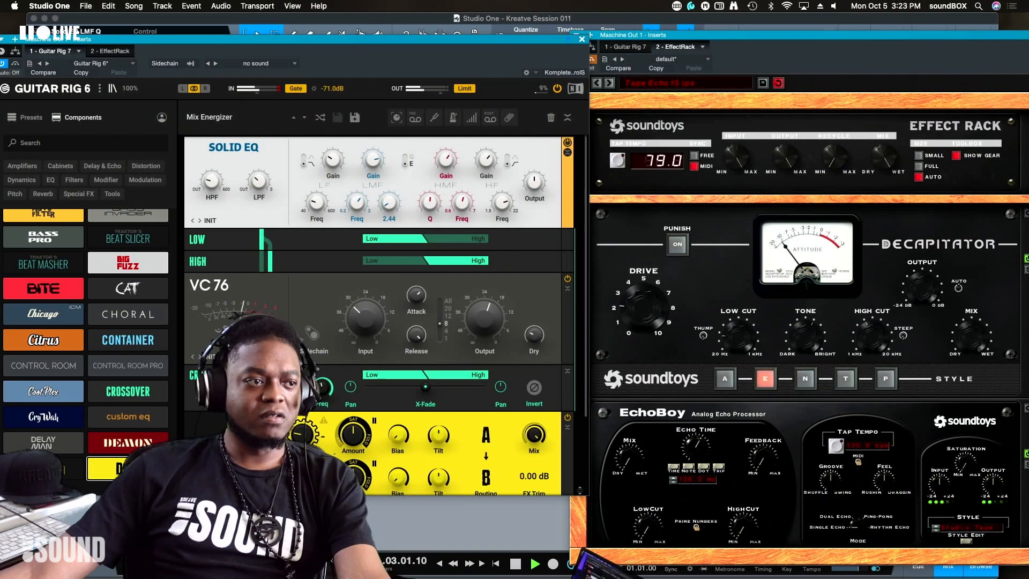
left_click_drag(389, 203, 389, 207)
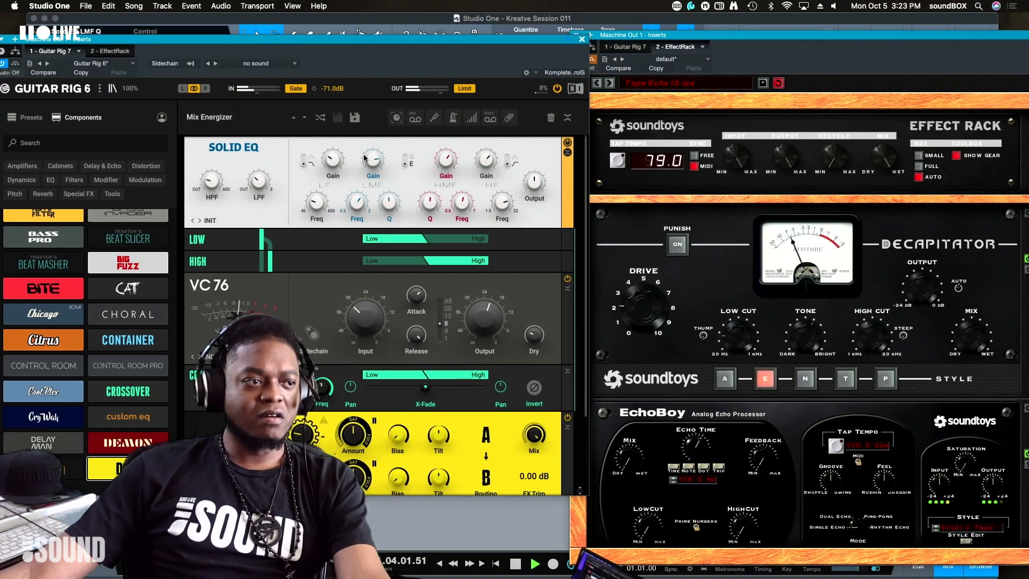
left_click_drag(373, 159, 372, 160)
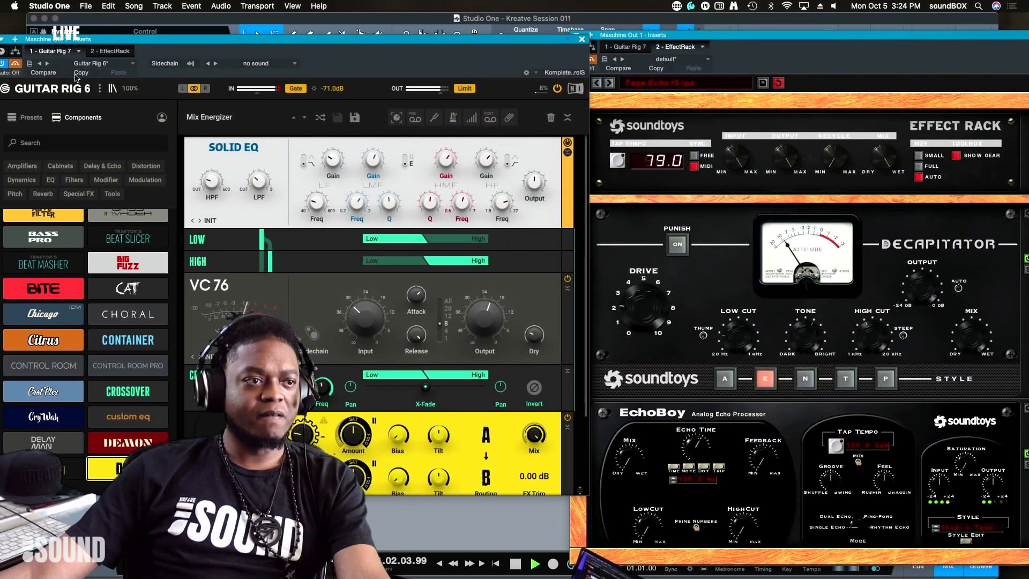
Step: Bypass the EffectRack, re-enable Guitar Rig 6, and set the lower Crossover's X-Fade to 36% : 64%
left_click(688, 106)
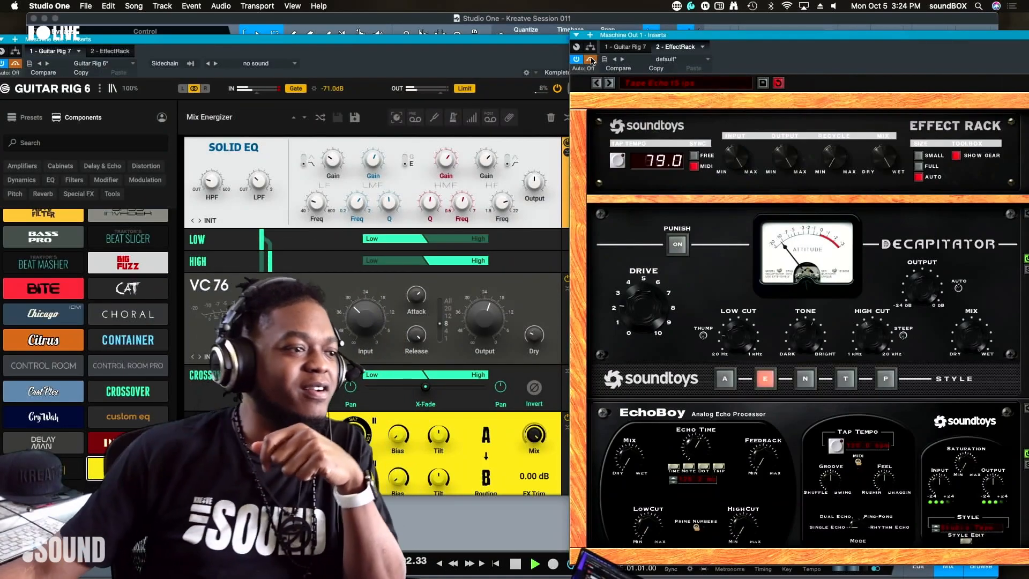
left_click(14, 65)
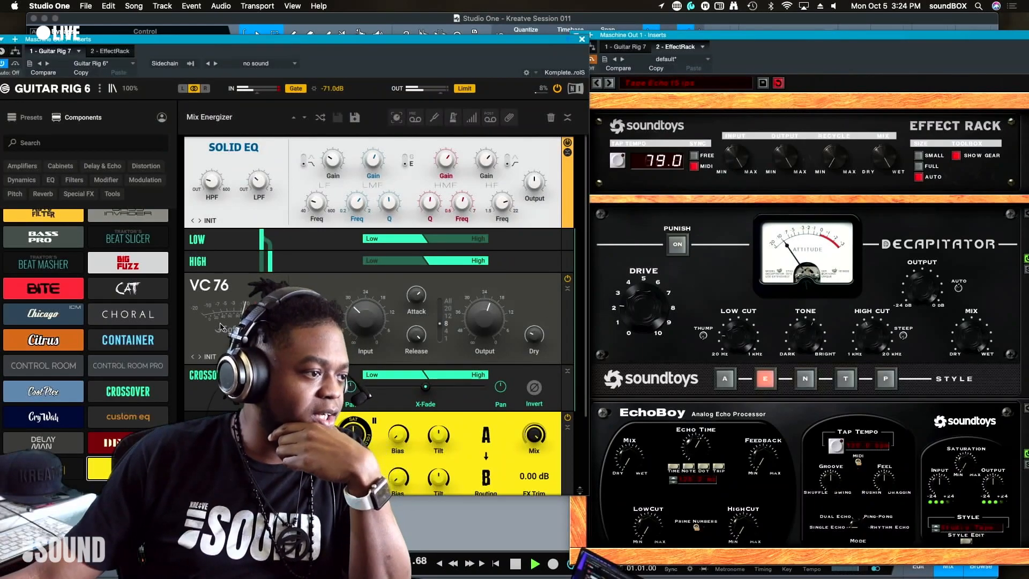
mouse_move(411, 387)
left_click_drag(410, 387, 445, 387)
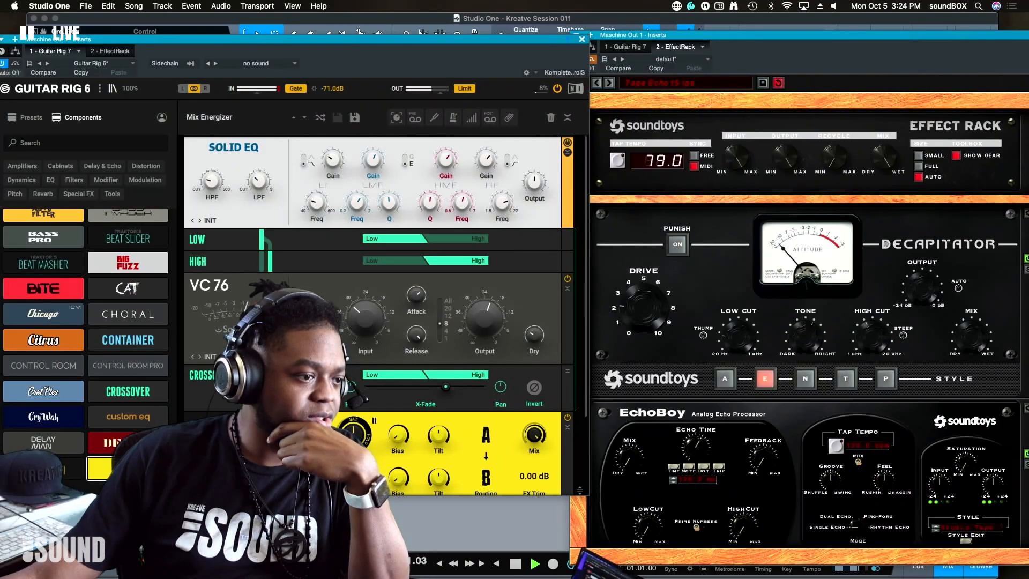
mouse_move(444, 386)
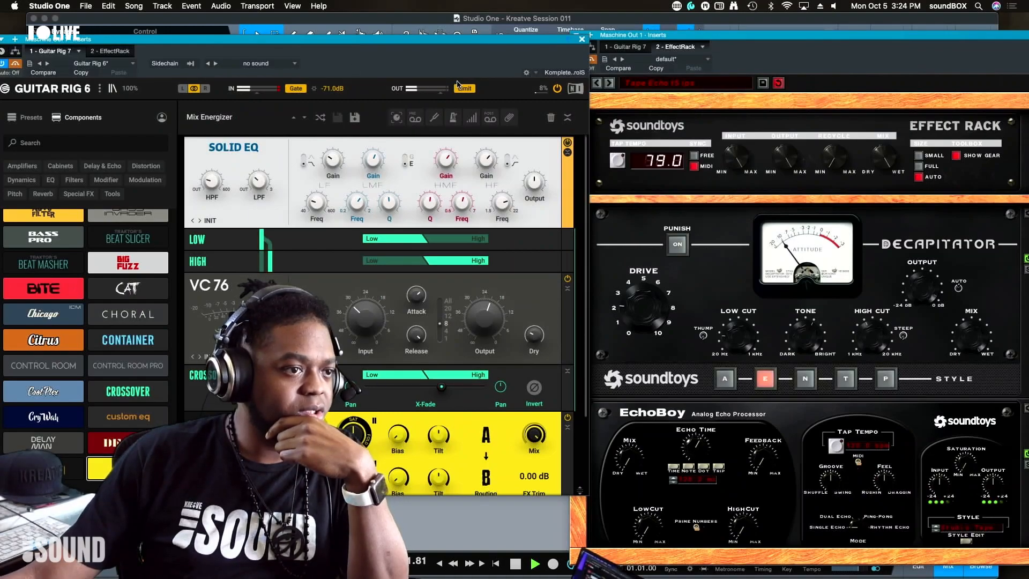
Step: Switch the active plug-in back to Guitar Rig 6 and raise the Solid EQ's LF gain to about -4 dB
left_click(595, 61)
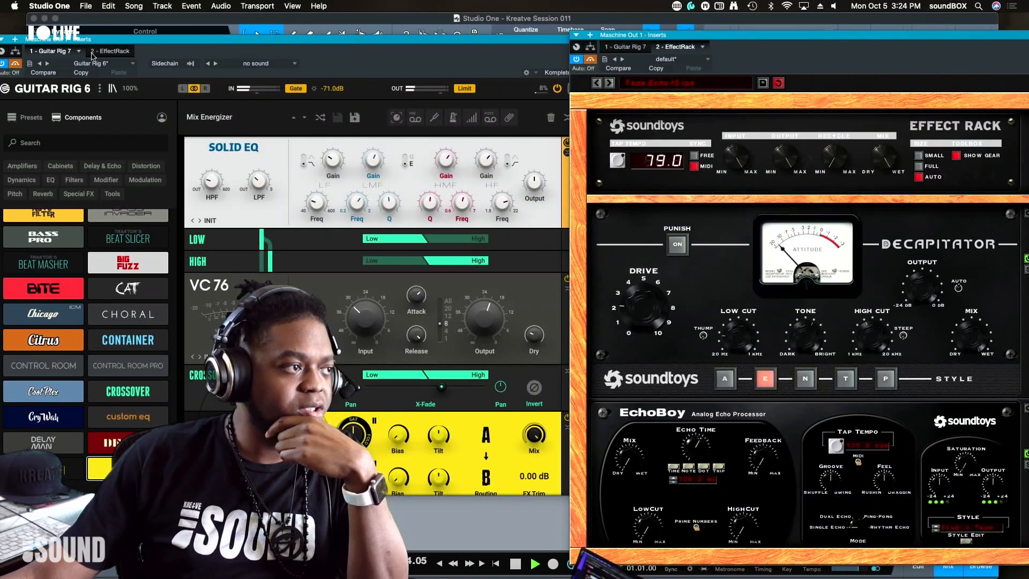
left_click(16, 64)
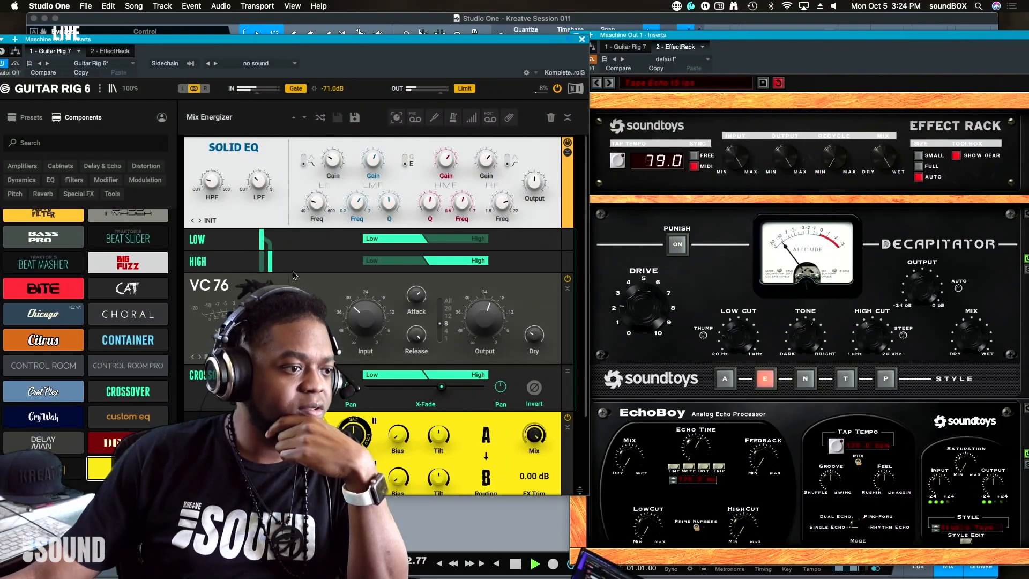
mouse_move(331, 160)
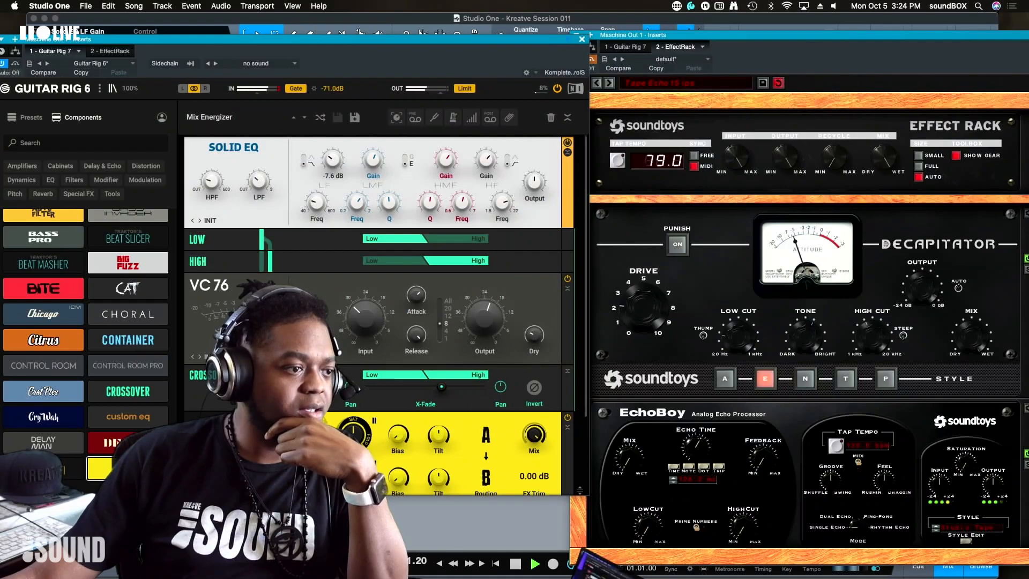
scroll(331, 159, "up", 2)
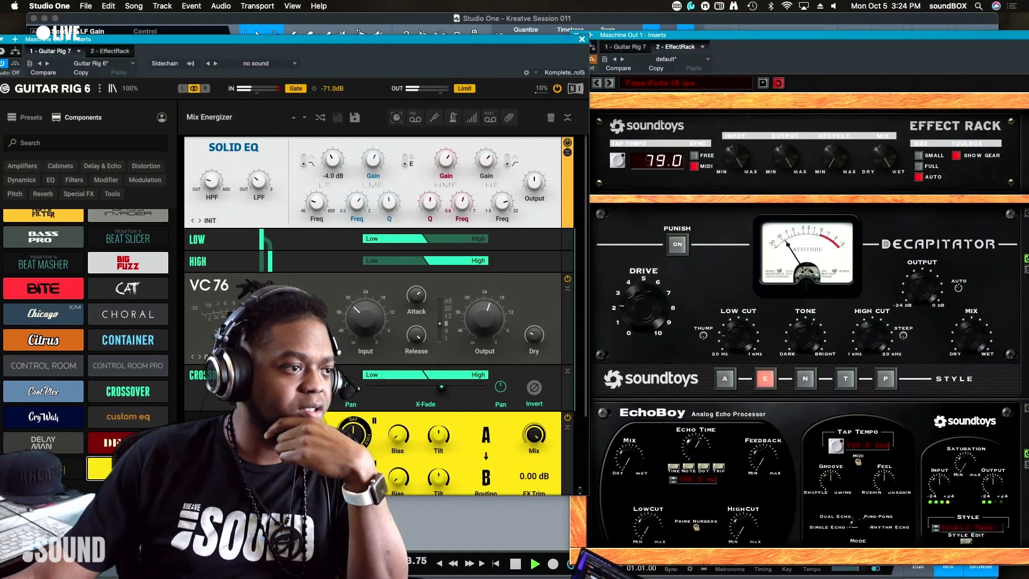
scroll(333, 159, "up", 1)
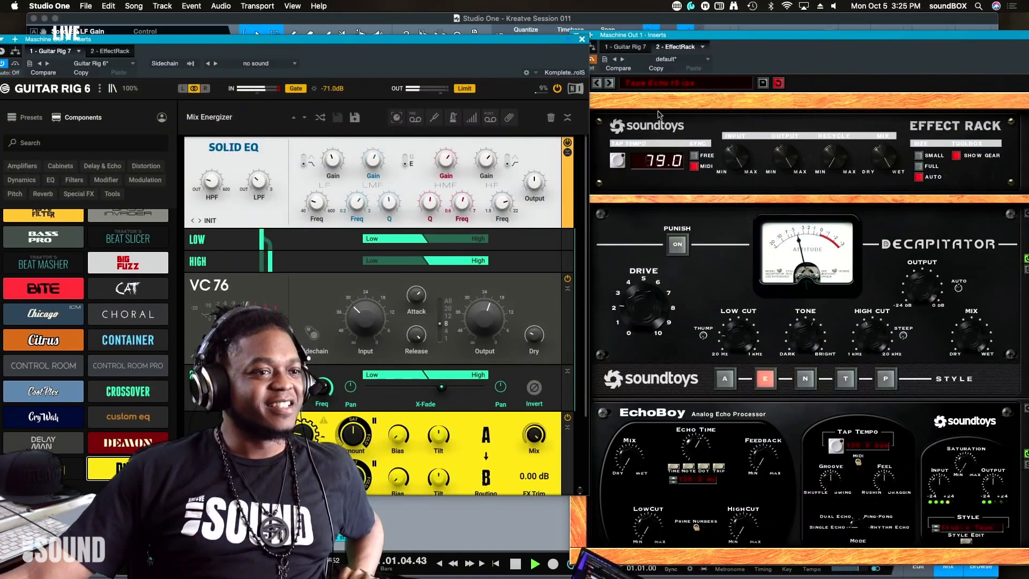
Step: Bypass Guitar Rig 6, activate the EffectRack, and reposition its window to review the Decapitator and EchoBoy modules
left_click(572, 76)
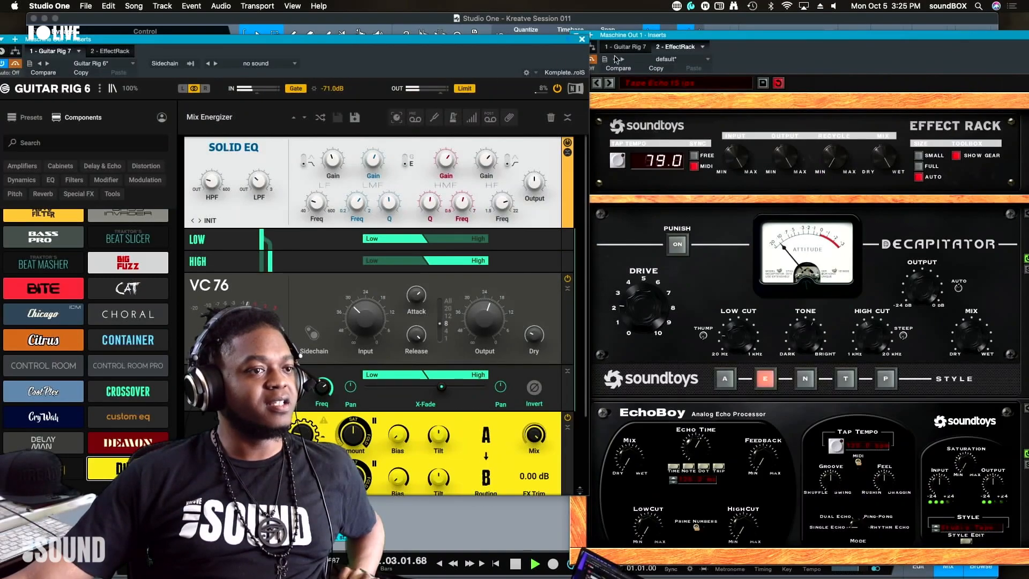
left_click(595, 61)
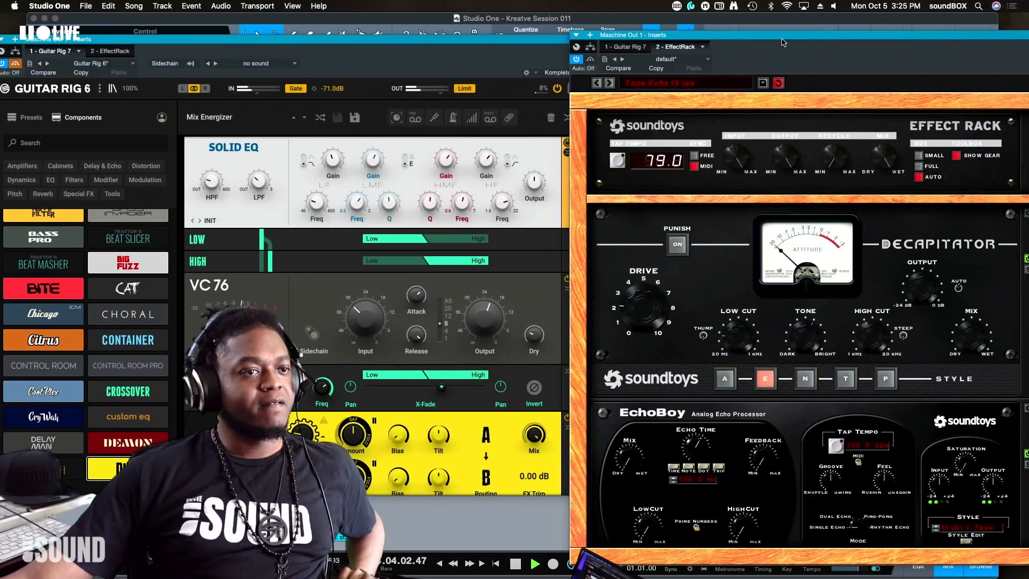
left_click_drag(773, 46, 797, 29)
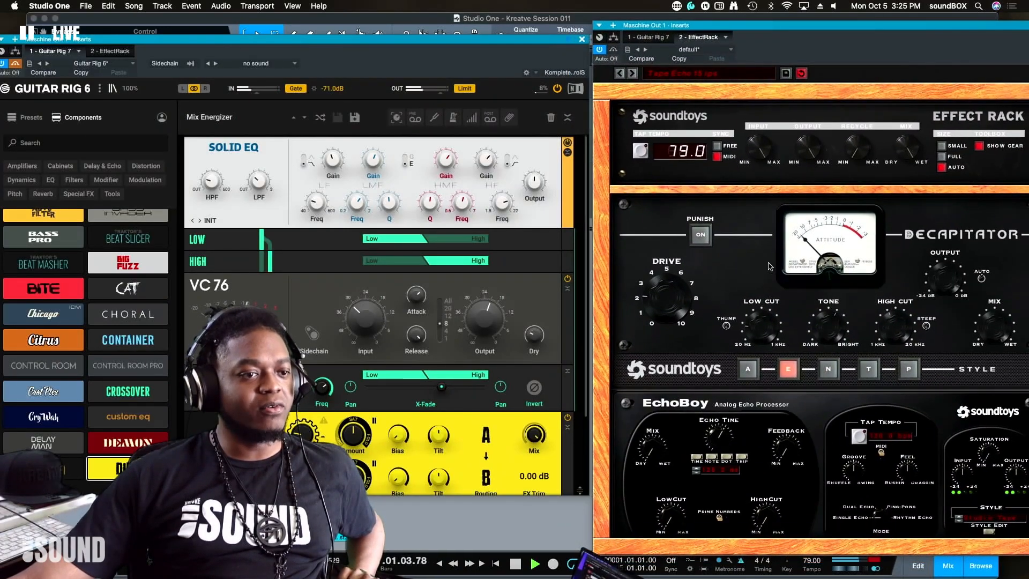
scroll(757, 268, "down", 2)
scroll(756, 268, "down", 1)
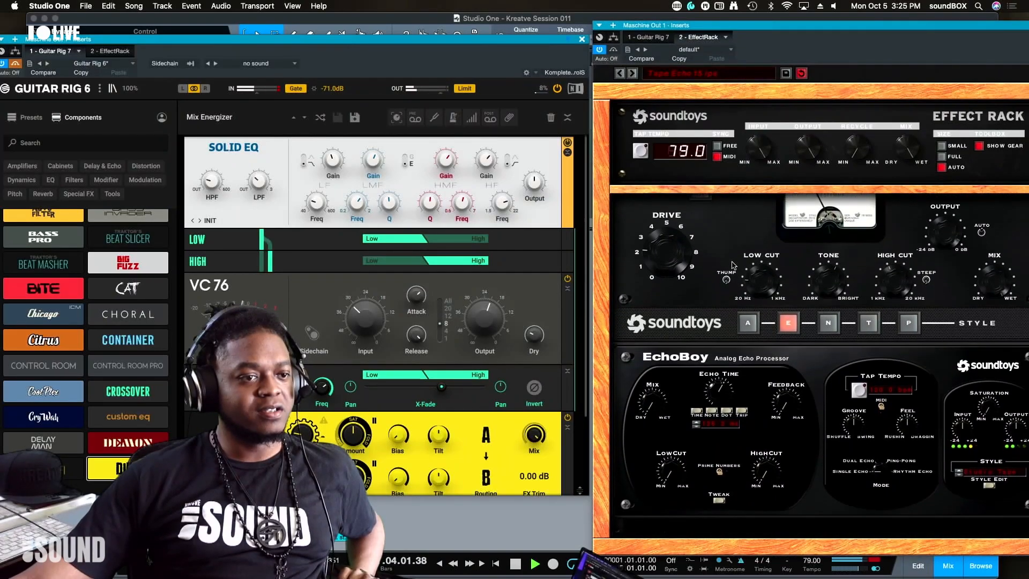
scroll(710, 257, "up", 3)
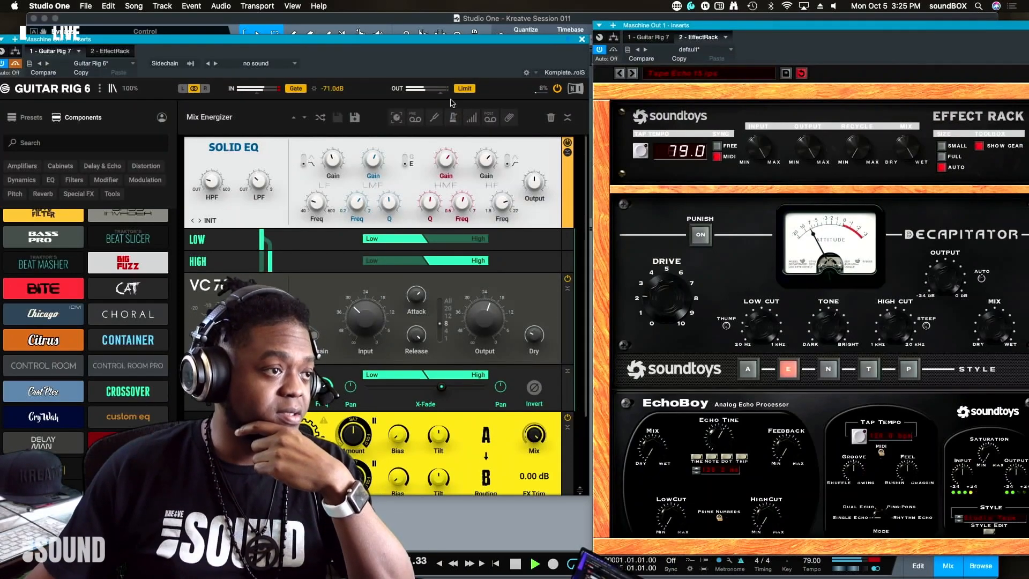
Step: Move the Guitar Rig 6 window fully into view and browse its component list
left_click_drag(244, 44, 266, 42)
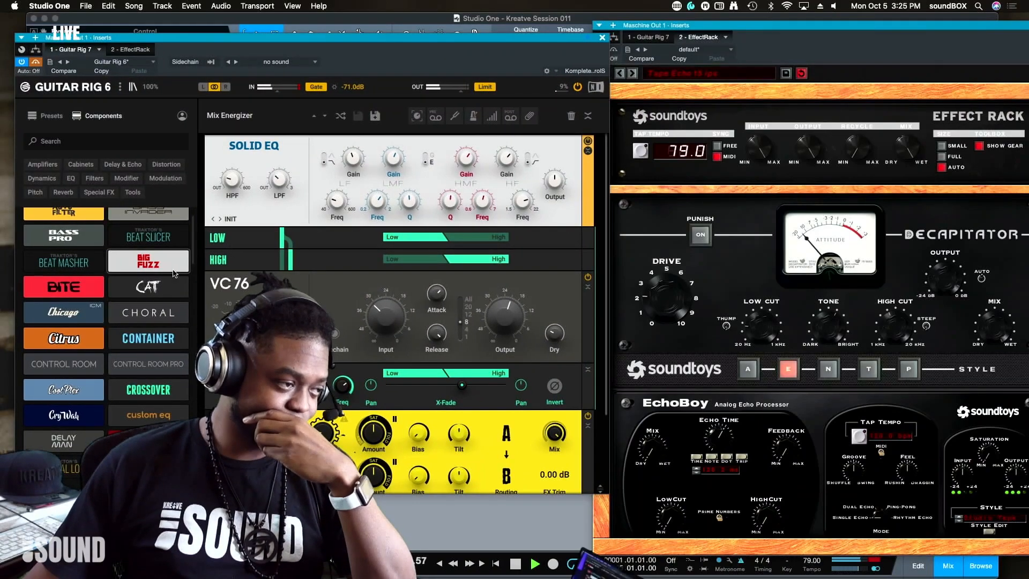
scroll(153, 279, "down", 6)
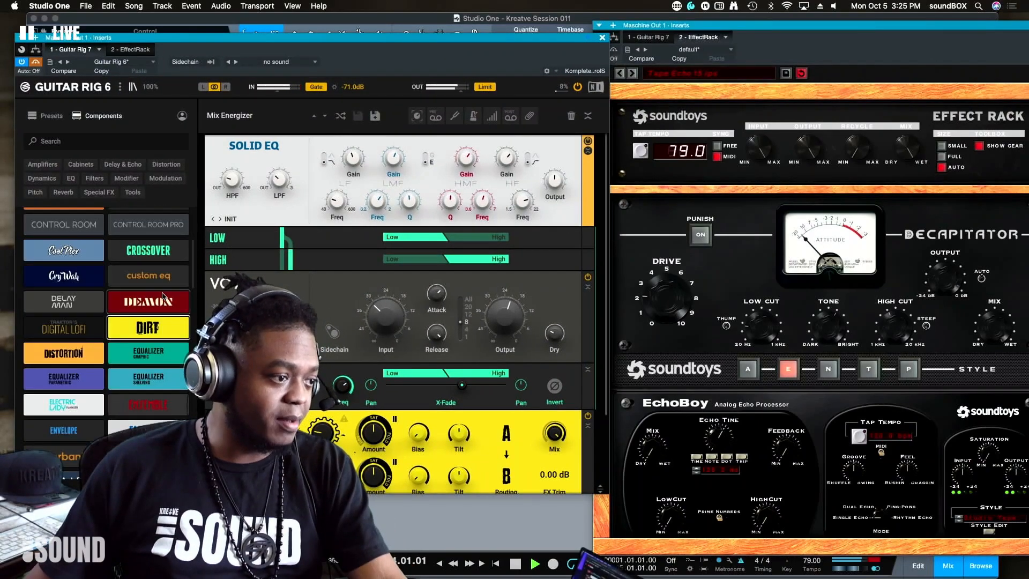
scroll(164, 296, "up", 3)
scroll(164, 296, "up", 1)
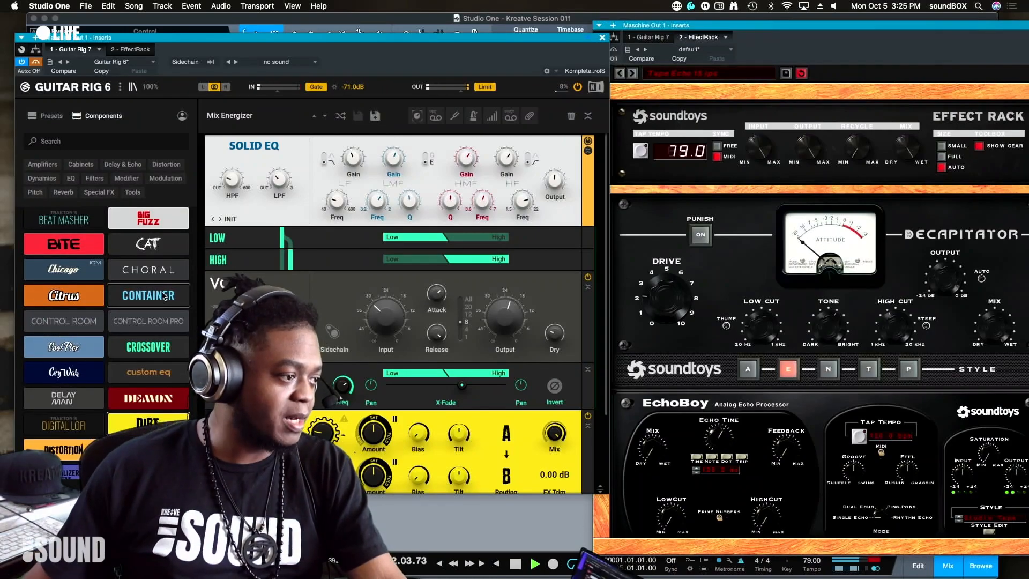
Step: Select the Dirt module in the Guitar Rig 6 rack, and make Guitar Rig 6 the active plug-in with EffectRack bypassed
left_click(777, 56)
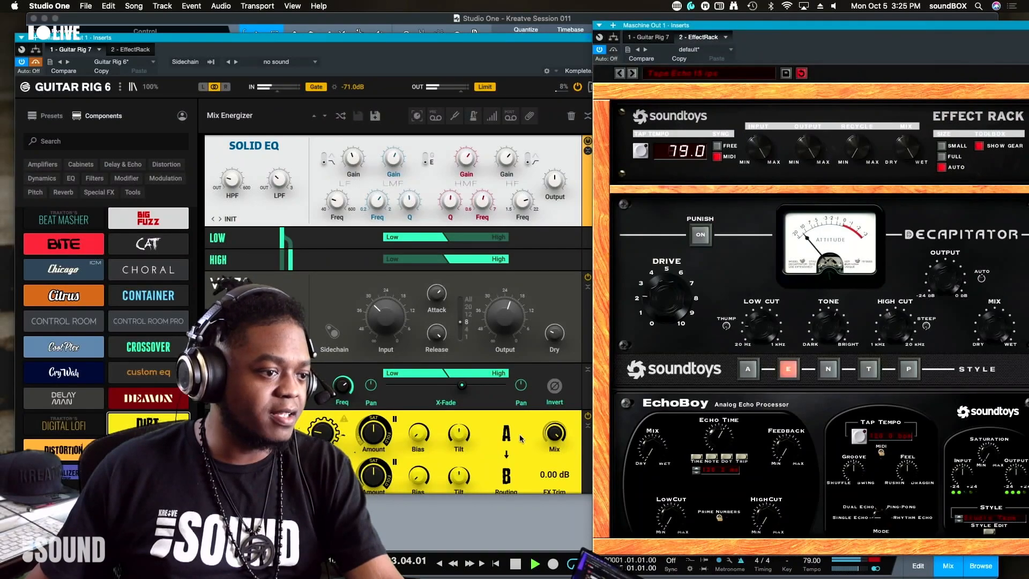
scroll(520, 438, "down", 3)
left_click(525, 406)
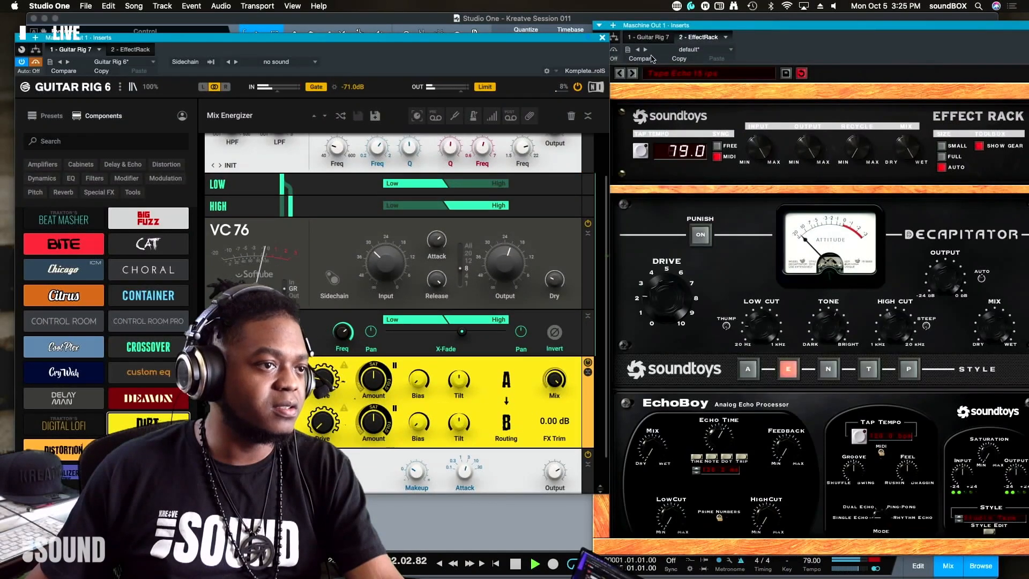
left_click(753, 52)
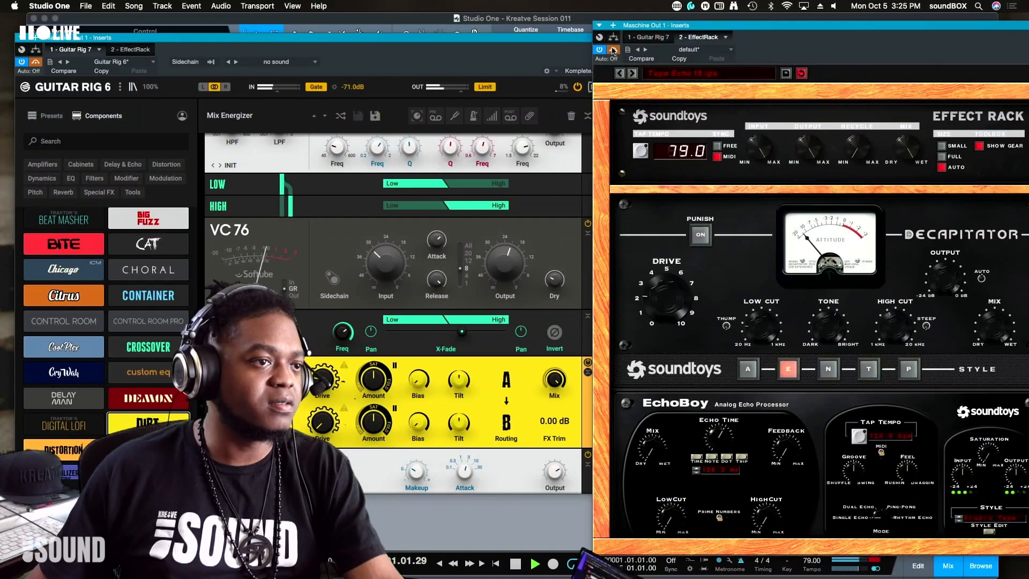
left_click(36, 62)
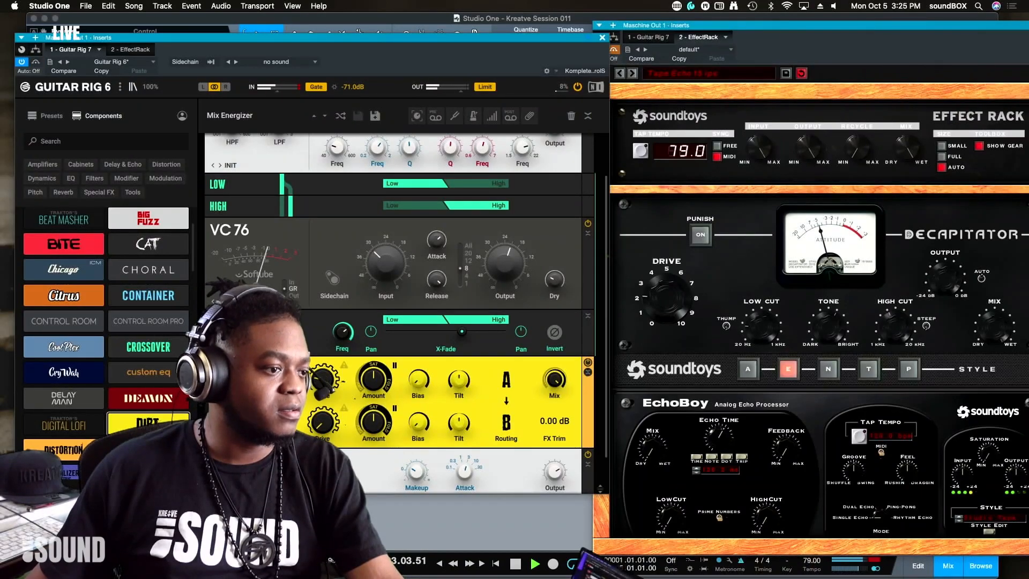
Step: Set the Tilt of Dirt's stage A to 65% and increase that stage's Amount
mouse_move(422, 387)
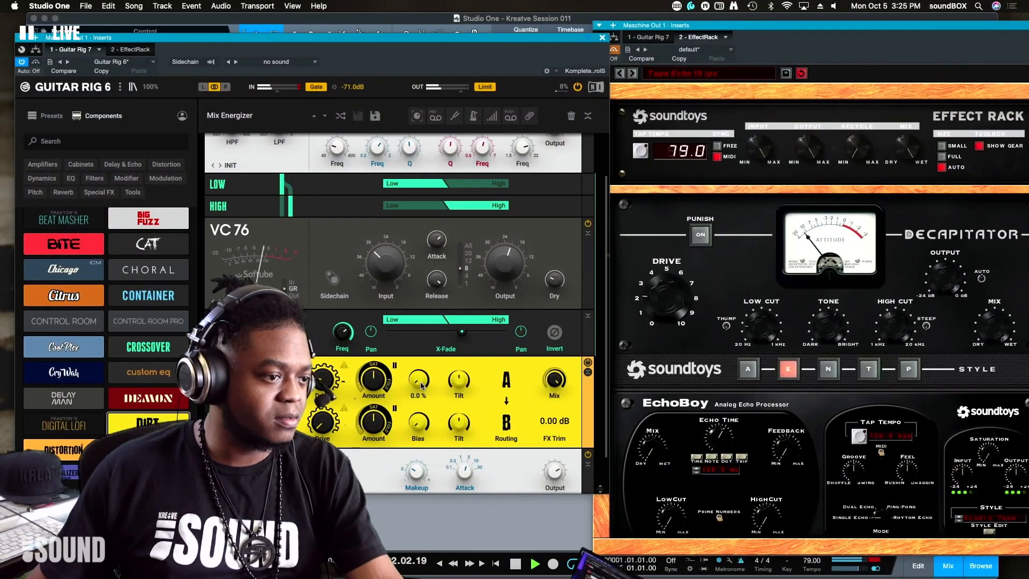
mouse_move(464, 382)
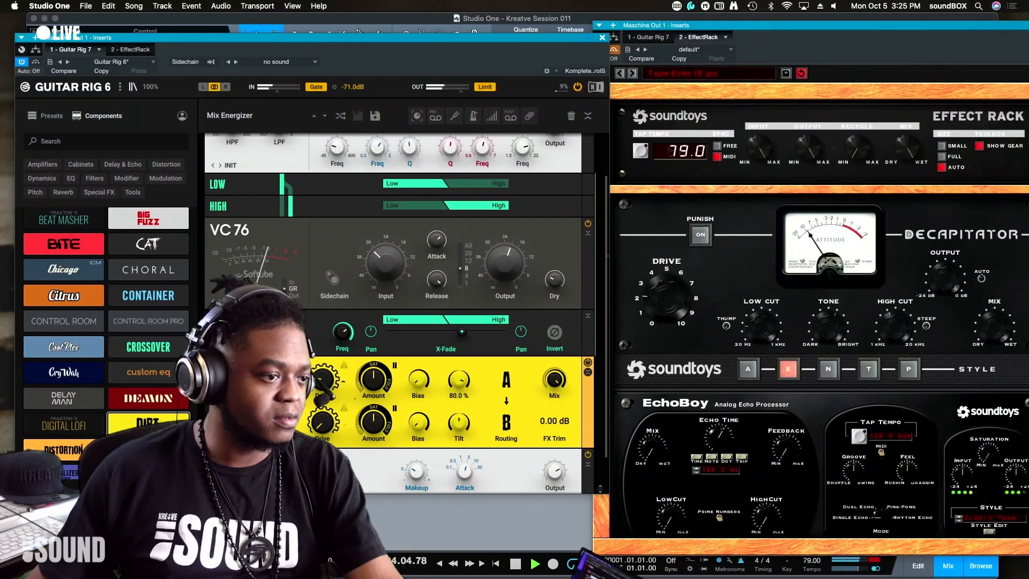
left_click_drag(460, 381, 459, 380)
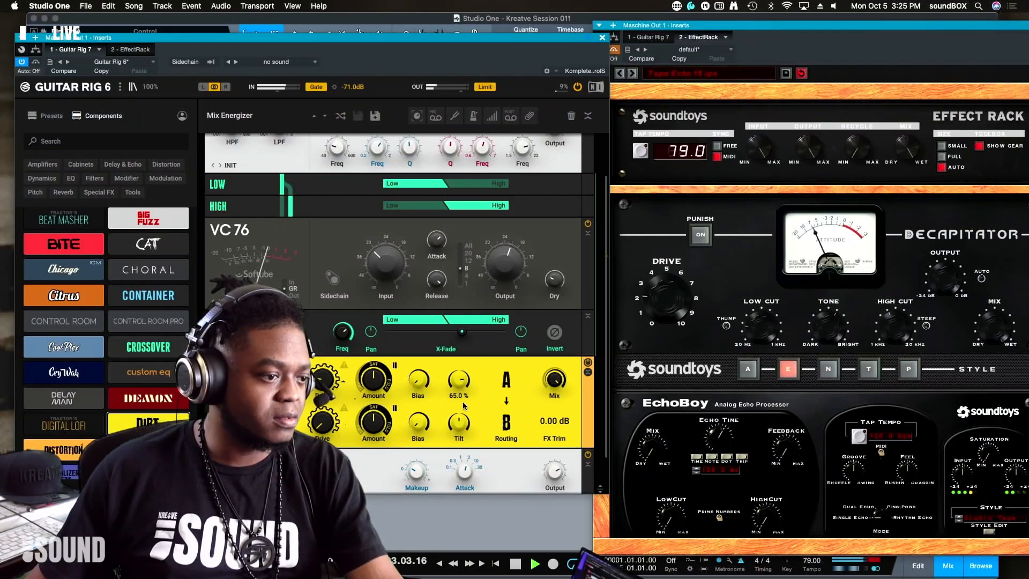
mouse_move(374, 387)
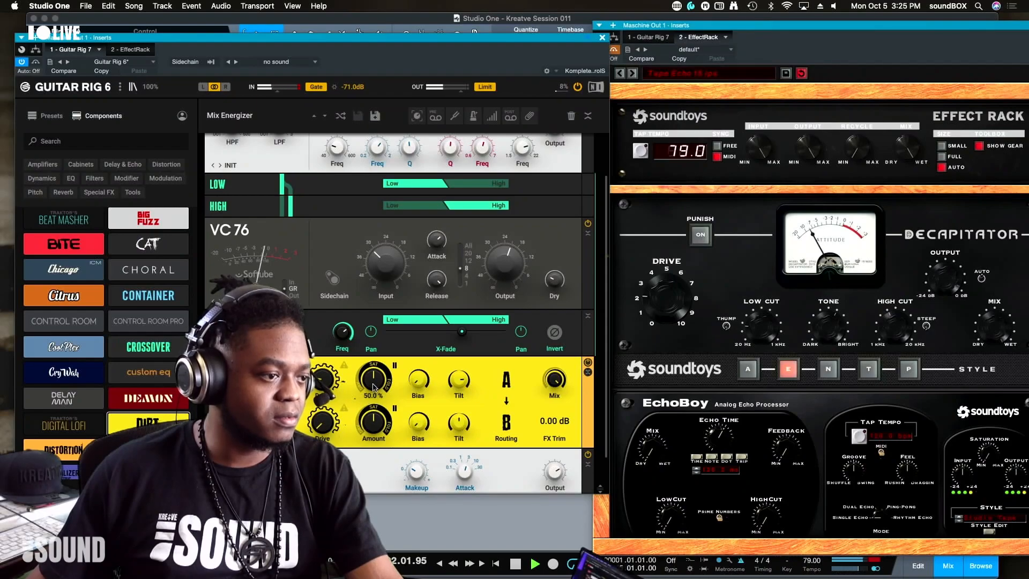
left_click_drag(375, 387, 374, 374)
Step: Set the Amount of Dirt's stage B to 14.5% and raise that stage's Tilt slightly
mouse_move(380, 429)
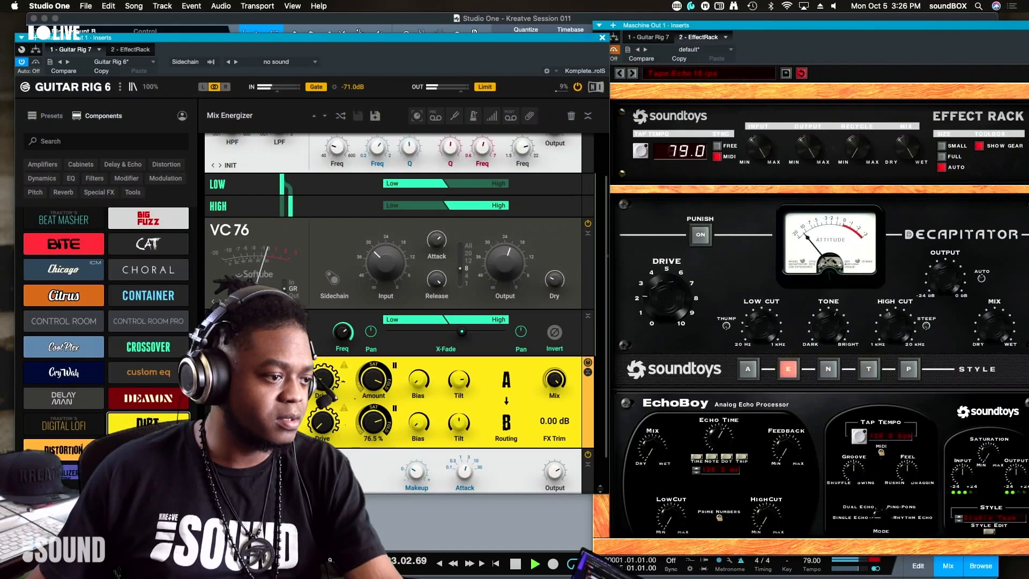
left_click_drag(351, 436, 307, 434)
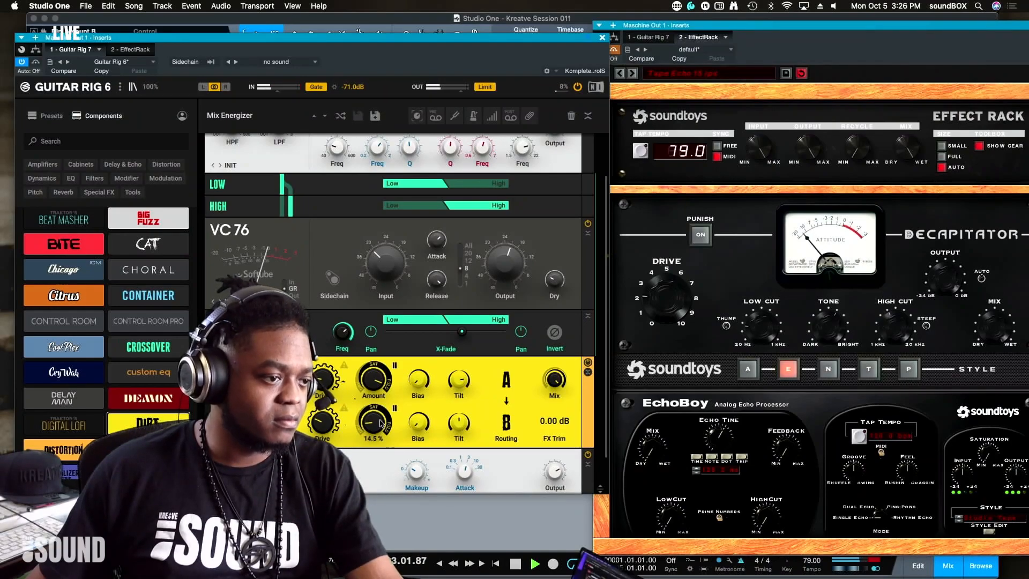
mouse_move(458, 423)
left_mouse_down()
mouse_move(459, 437)
mouse_move(459, 422)
left_mouse_up()
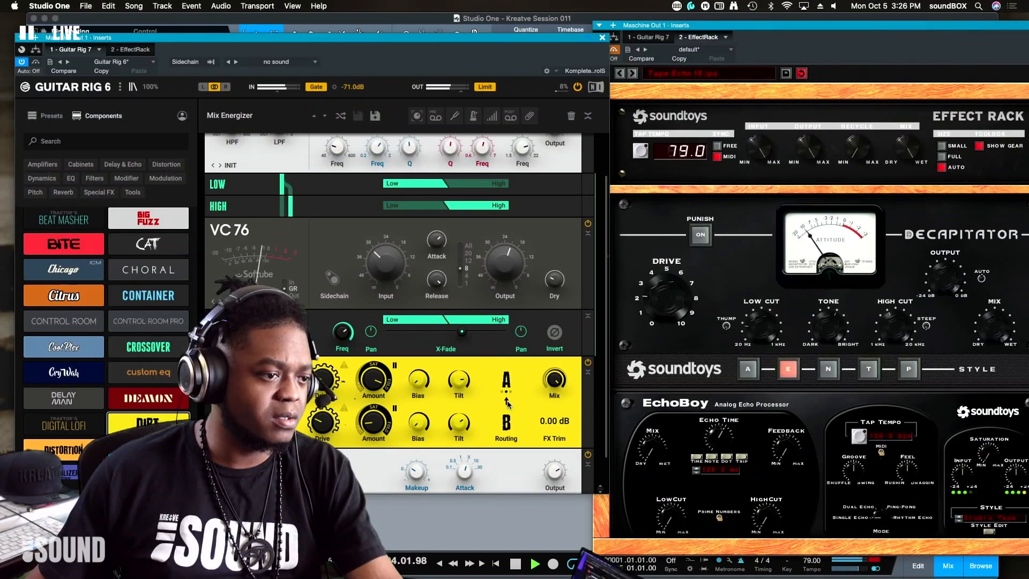
Step: Try Dirt's parallel routing, route stage B into stage A instead, and adjust the Mix
left_click(507, 402)
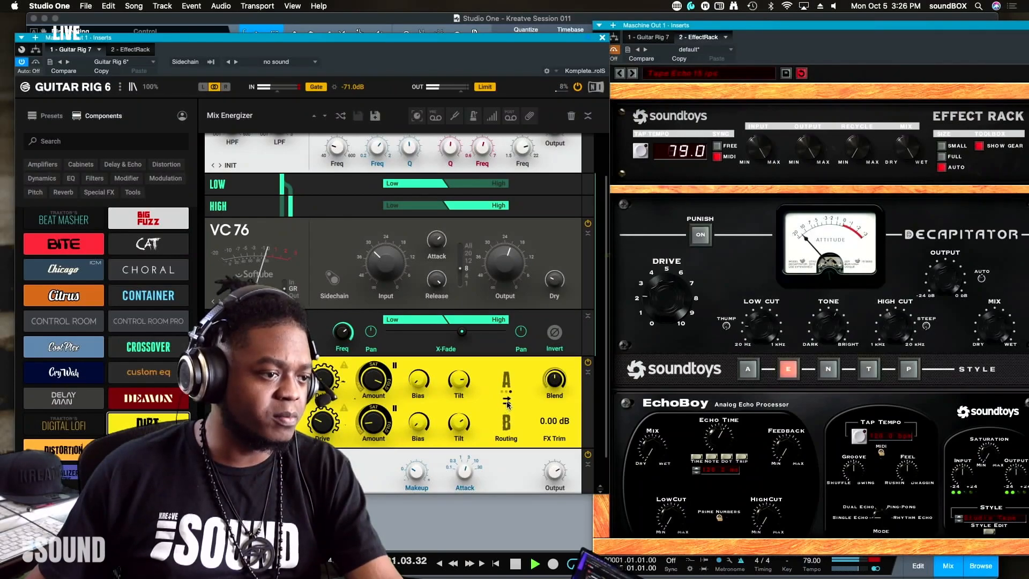
left_click(506, 403)
mouse_move(554, 380)
left_mouse_down()
mouse_move(554, 458)
mouse_move(554, 380)
left_mouse_up()
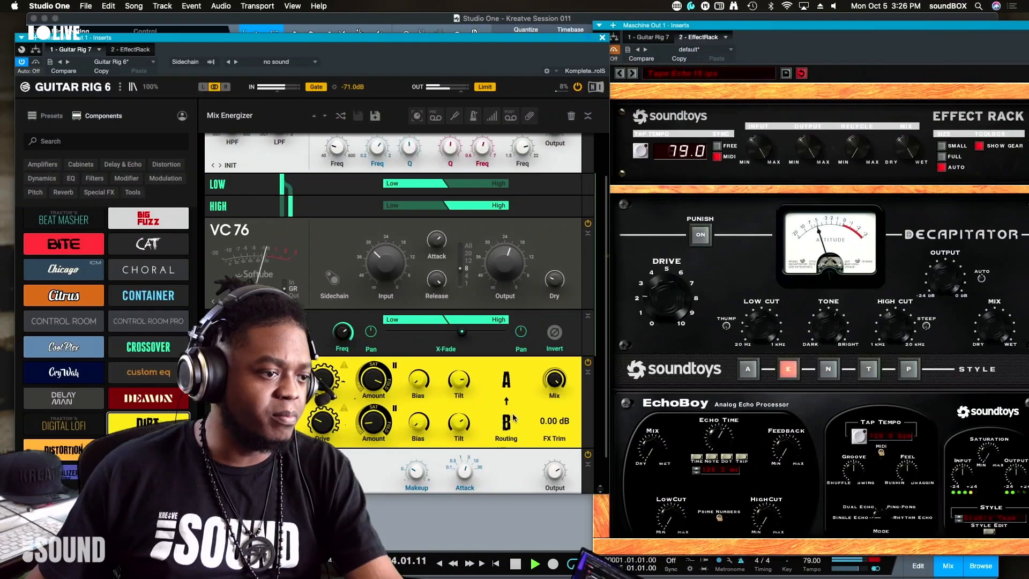
mouse_move(555, 380)
left_mouse_down()
mouse_move(555, 418)
mouse_move(555, 380)
left_mouse_up()
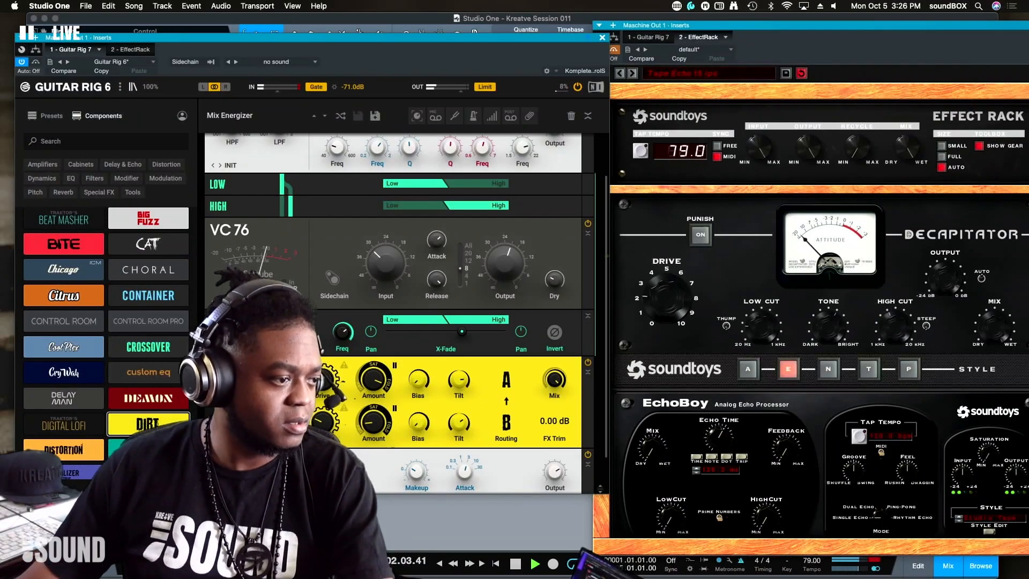
Step: Adjust the Threshold of the compressor below Dirt and return to the Solid EQ's LMF gain
scroll(255, 187, "down", 2)
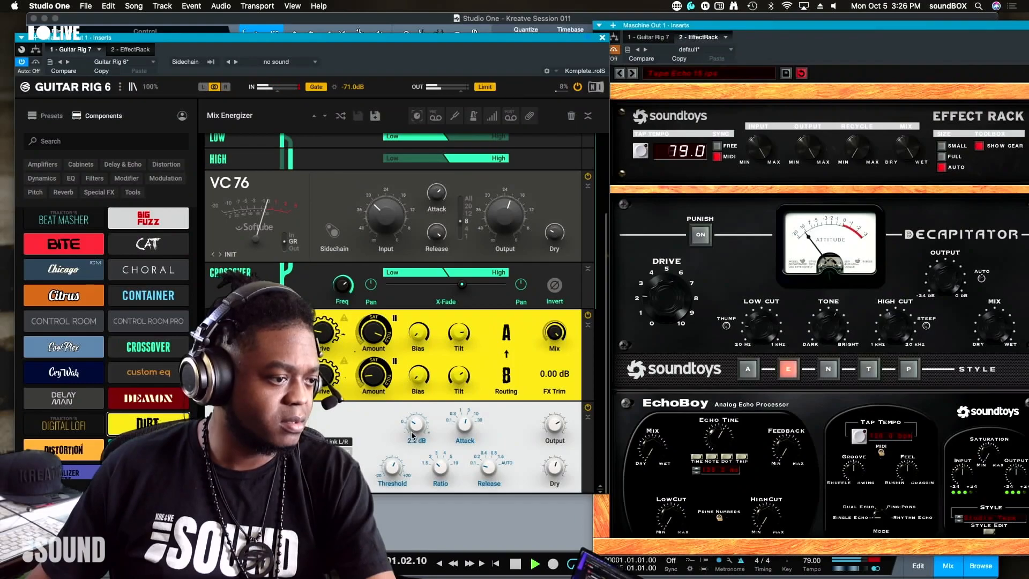
left_click_drag(392, 466, 392, 466)
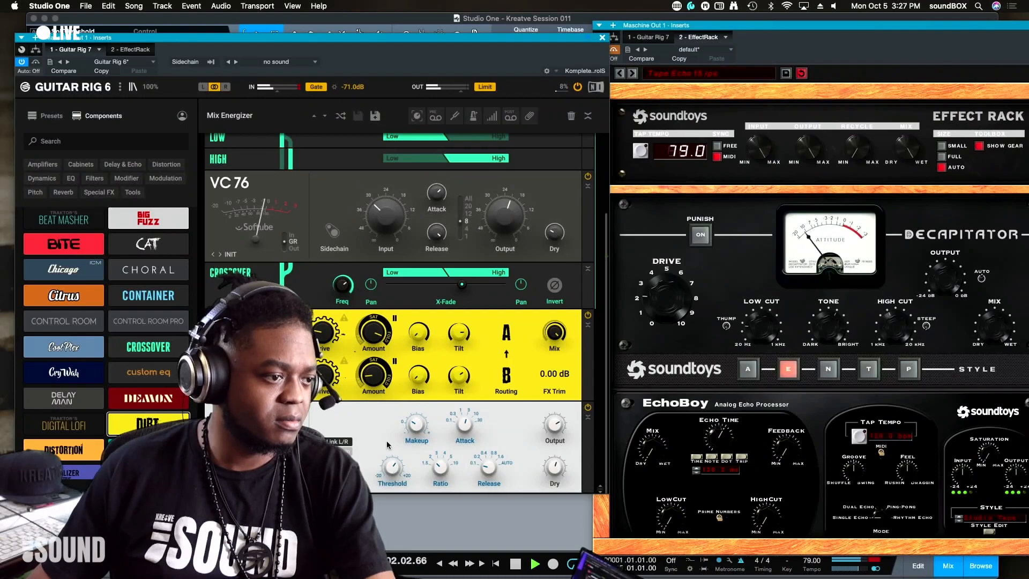
scroll(383, 429, "up", 4)
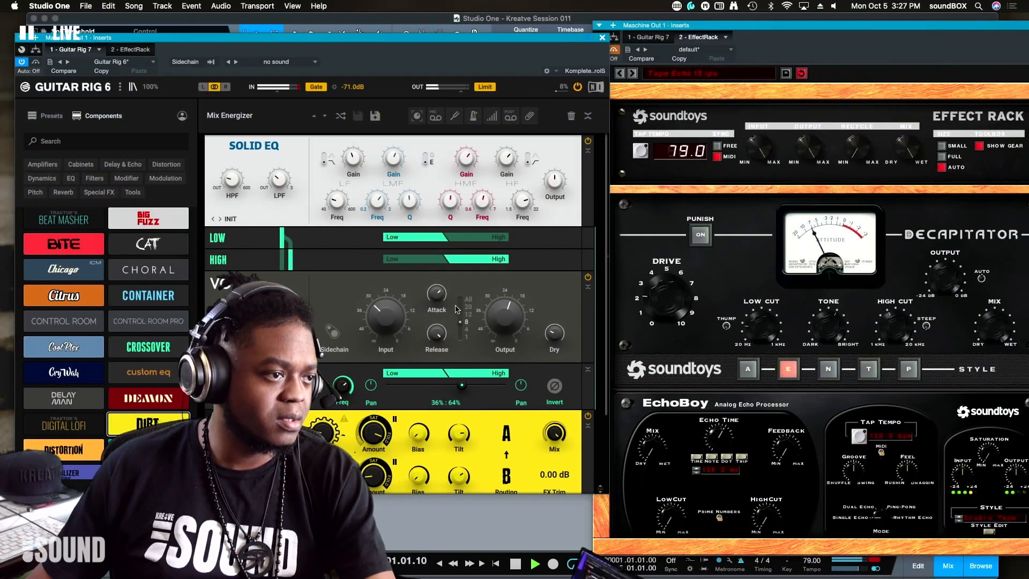
mouse_move(397, 157)
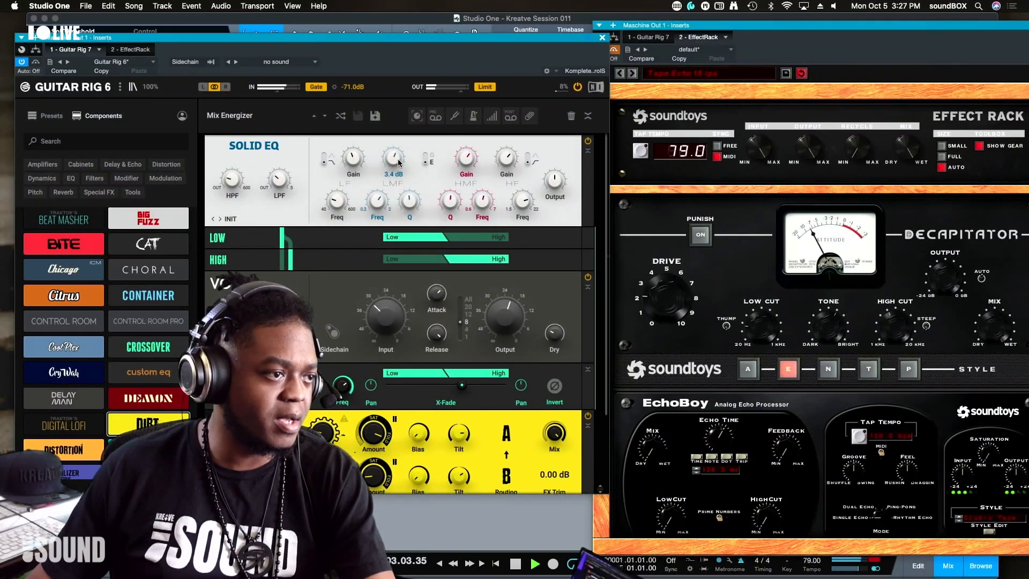
Step: Lower the Solid EQ's LMF gain to -2.2 dB, set the LF gain to 0.4 dB, and adjust the HMF and HF gains
left_click_drag(397, 157, 397, 166)
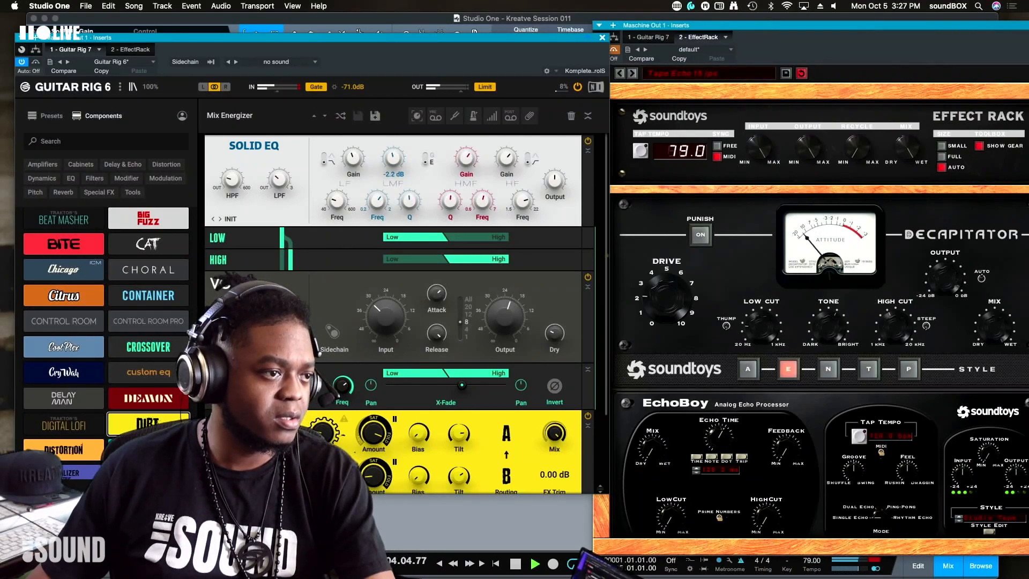
left_click_drag(353, 160, 353, 158)
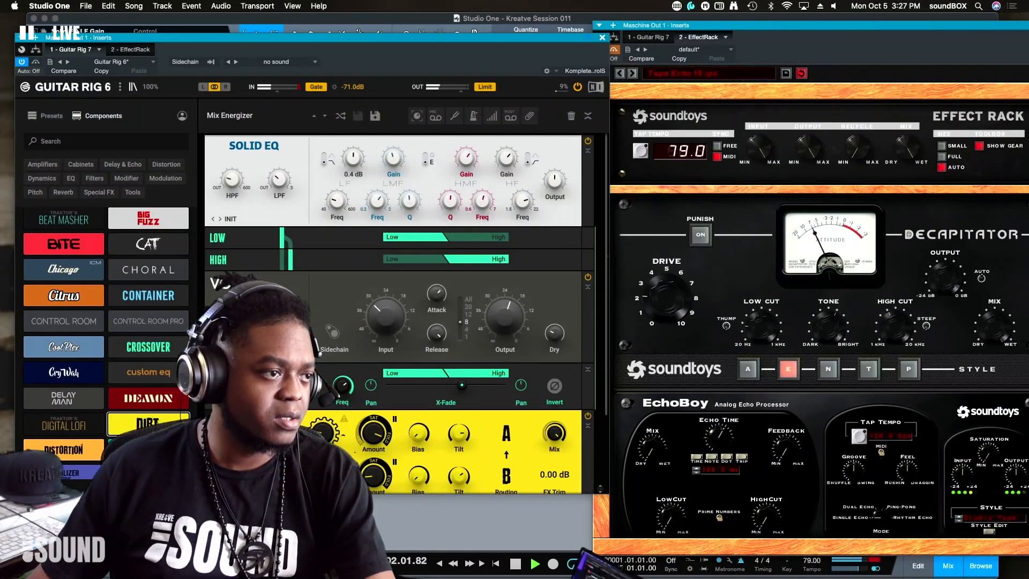
left_click_drag(466, 158, 506, 152)
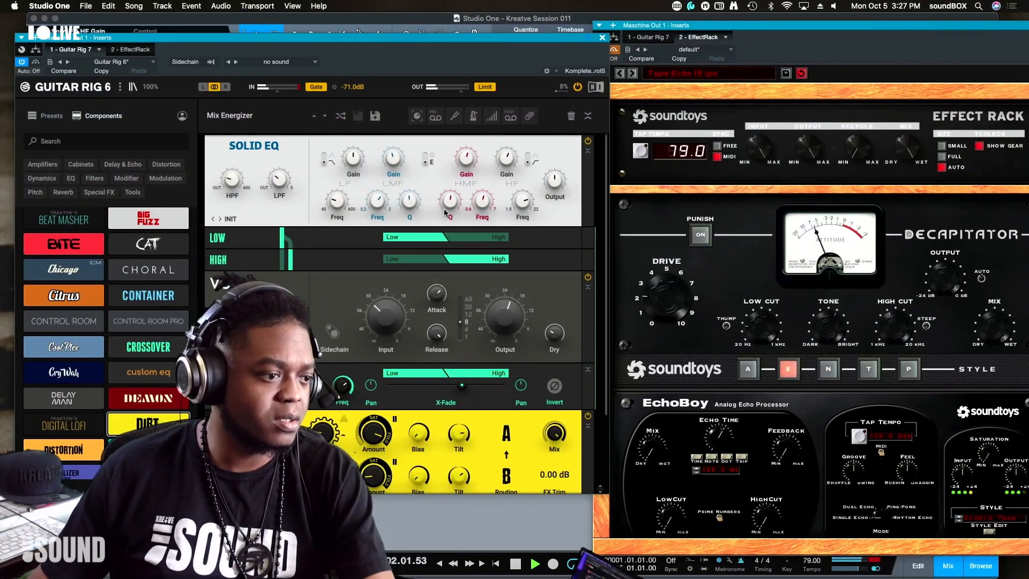
Step: Add the Bite component to the Mix Energizer rack between Dirt and the compressor
scroll(533, 253, "down", 3)
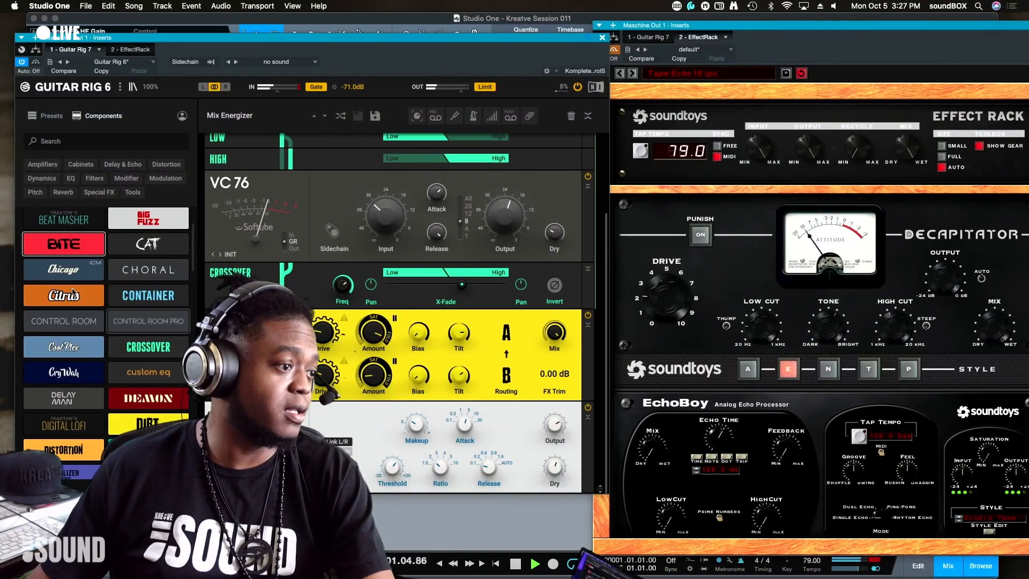
scroll(60, 215, "down", 1)
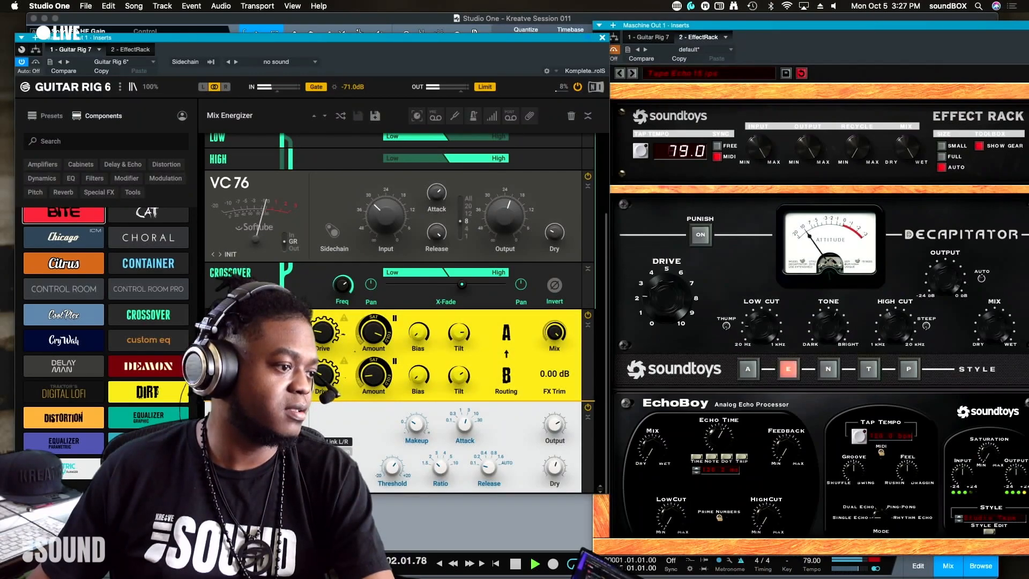
left_click_drag(64, 212, 408, 415)
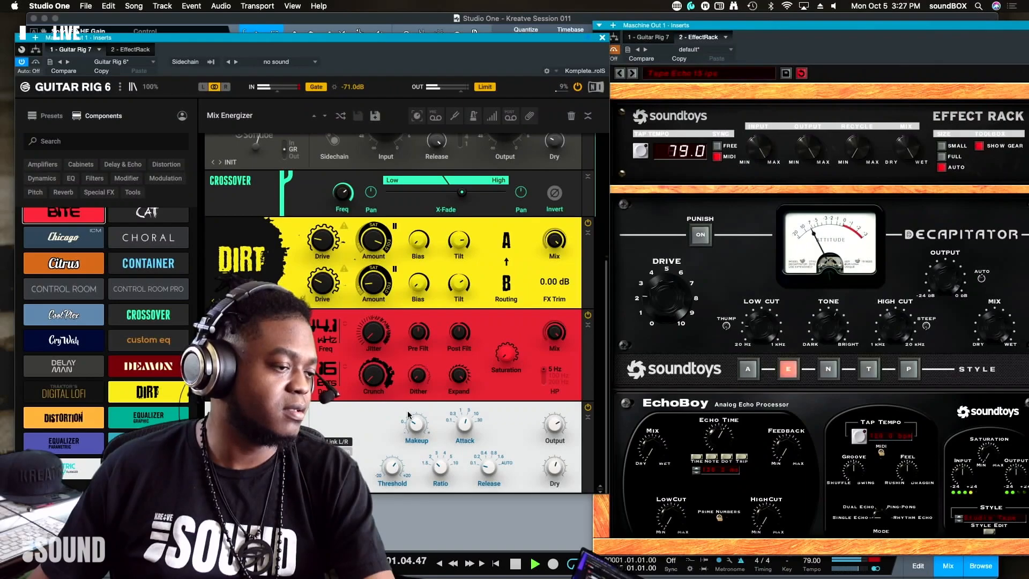
Step: Adjust Bite's Jitter, Crunch and Saturation, keeping Dither at 0.0% and Pre Filt at 22.1 kHz
left_click_drag(373, 332, 374, 327)
left_click_drag(374, 375, 435, 393)
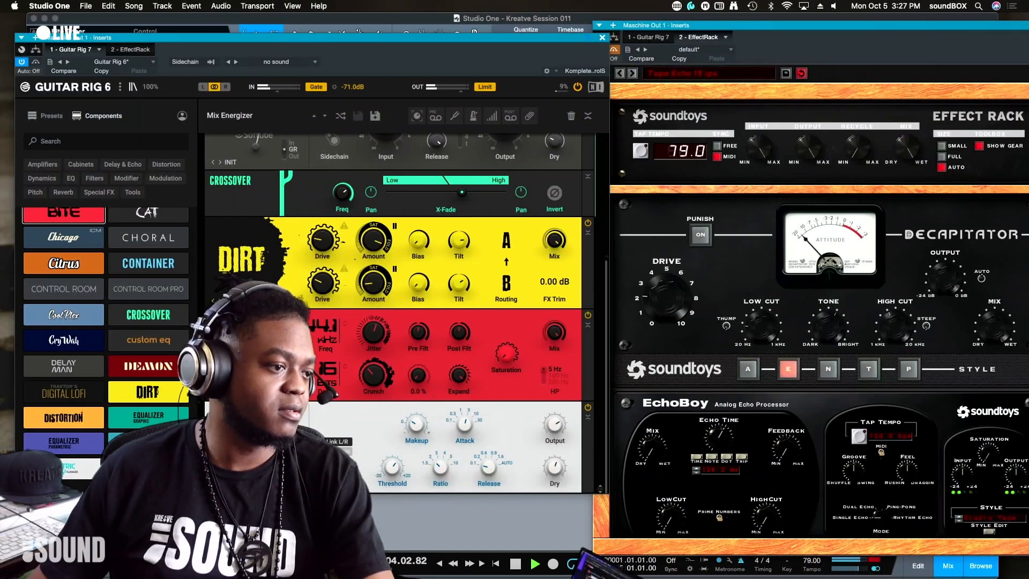
left_click(421, 329)
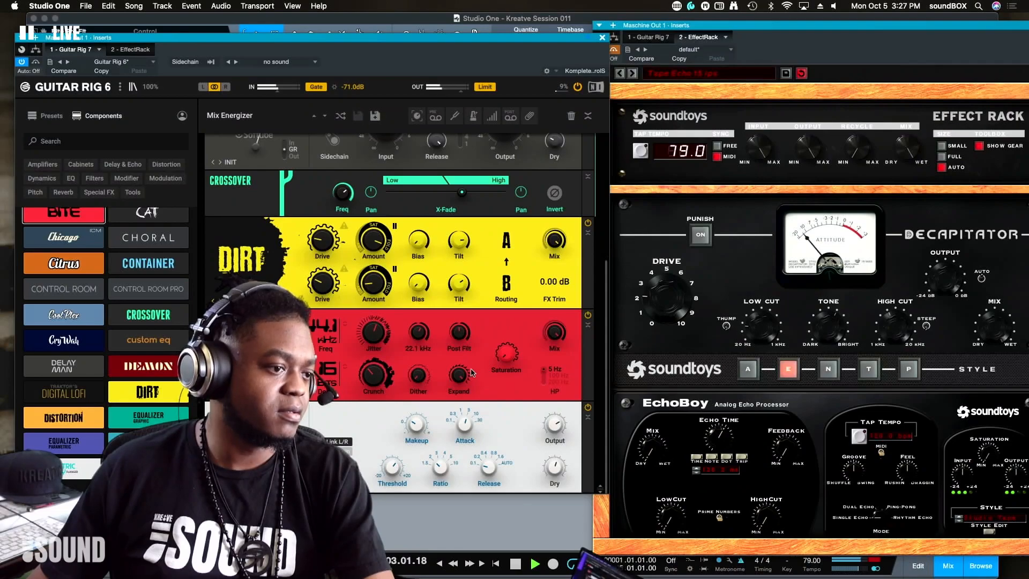
left_click_drag(508, 360, 508, 357)
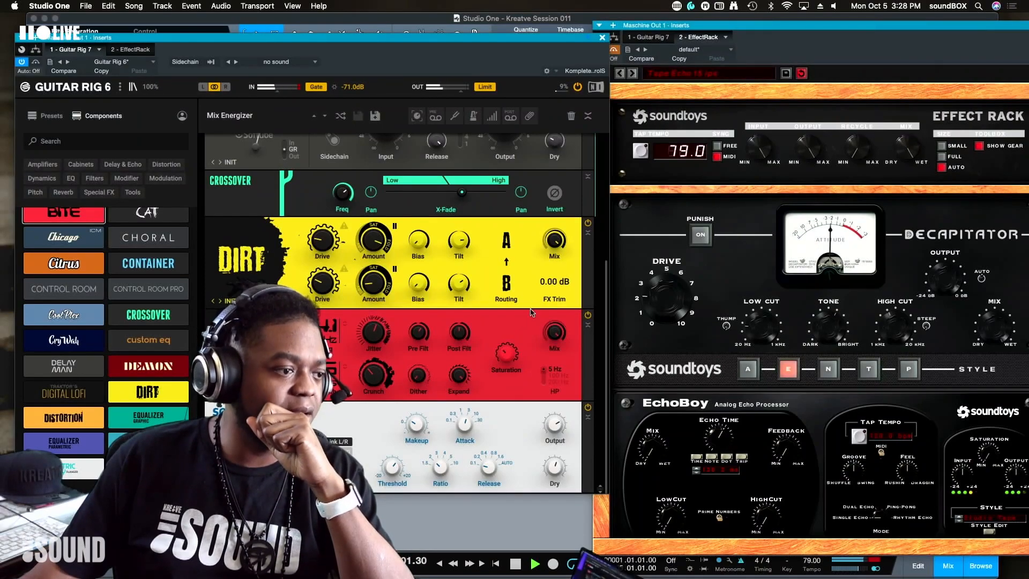
Step: Fine-tune the Solid EQ's LF gain, LF frequency and high-pass filter
scroll(530, 311, "up", 5)
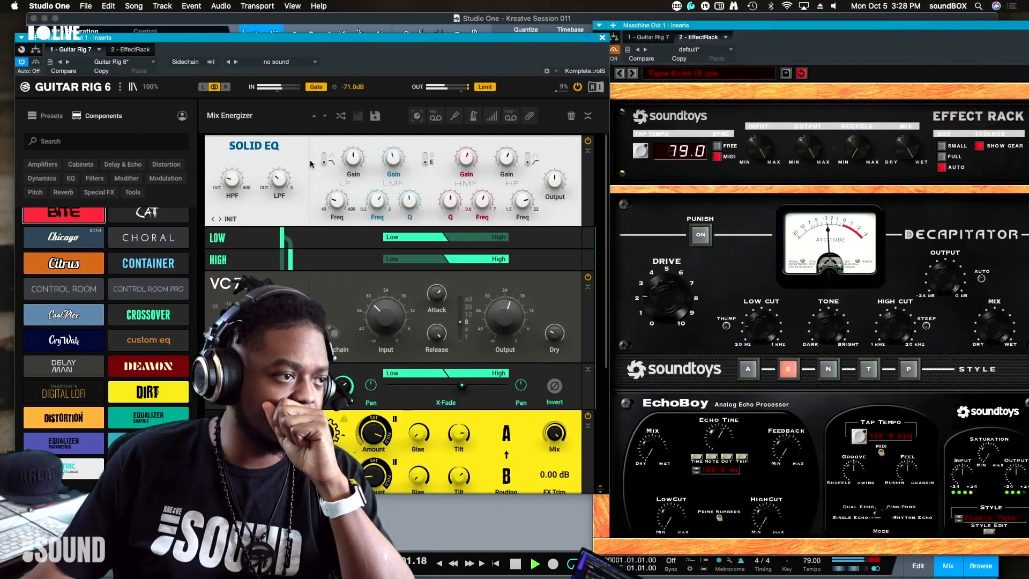
scroll(342, 255, "down", 4)
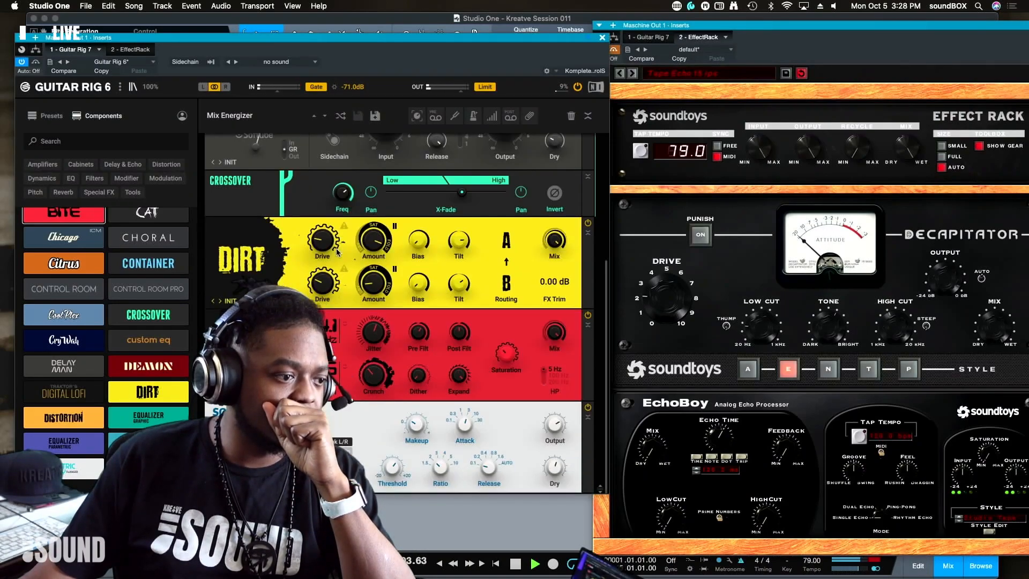
scroll(336, 252, "up", 4)
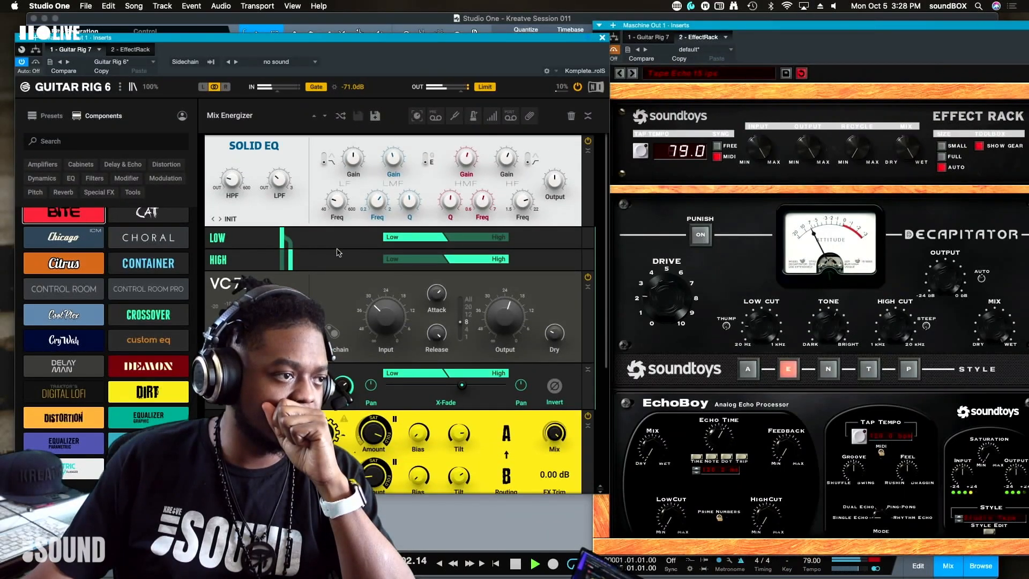
left_click_drag(352, 156, 352, 157)
left_click_drag(337, 201, 337, 197)
left_click_drag(231, 182, 231, 180)
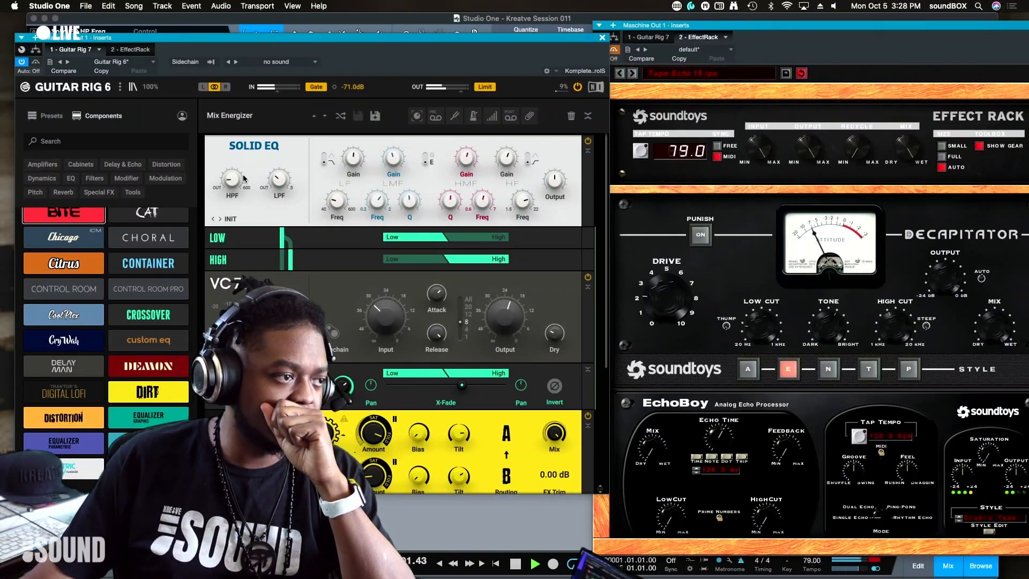
left_click_drag(231, 180, 231, 182)
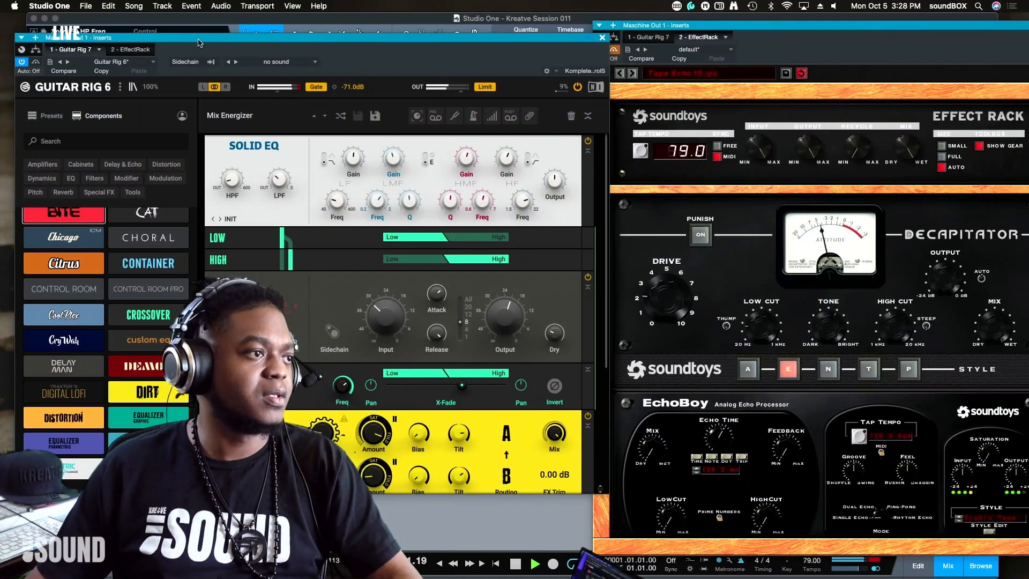
Step: Close the EffectRack window and reposition the Guitar Rig window so the main output channel is exposed
left_click_drag(224, 41, 149, 21)
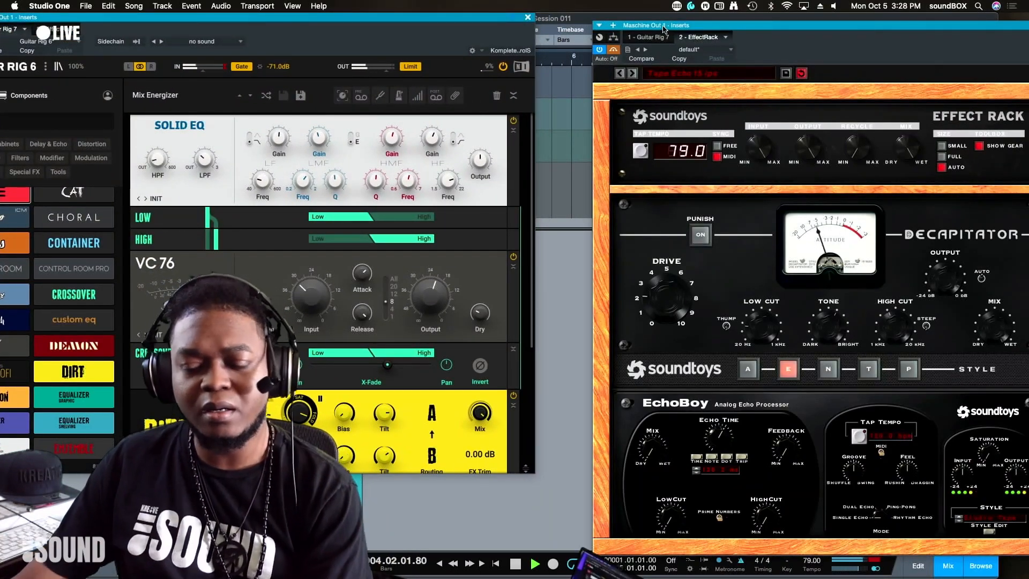
key("Escape")
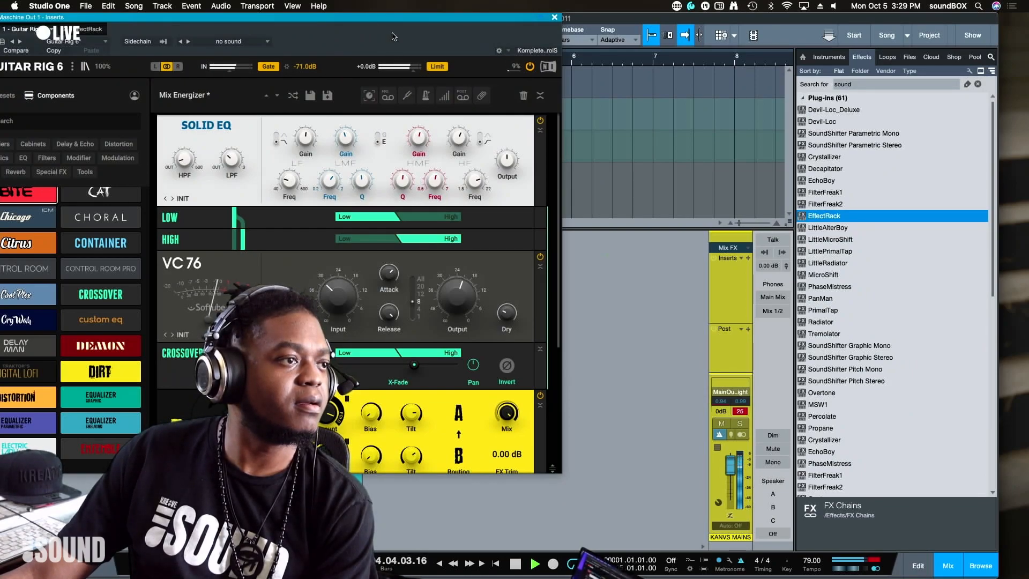
left_click_drag(389, 17, 825, 12)
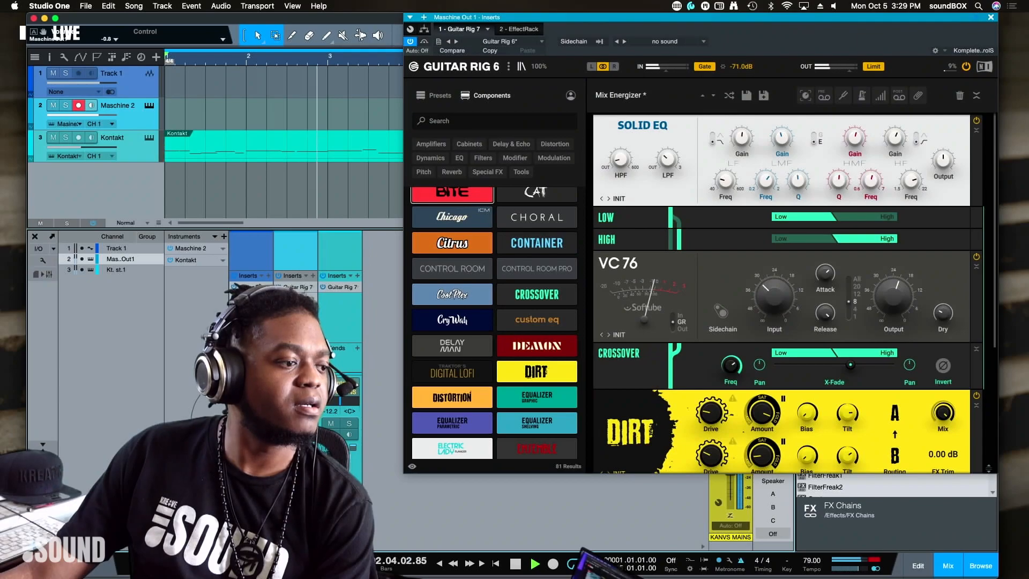
left_click_drag(806, 22, 495, 28)
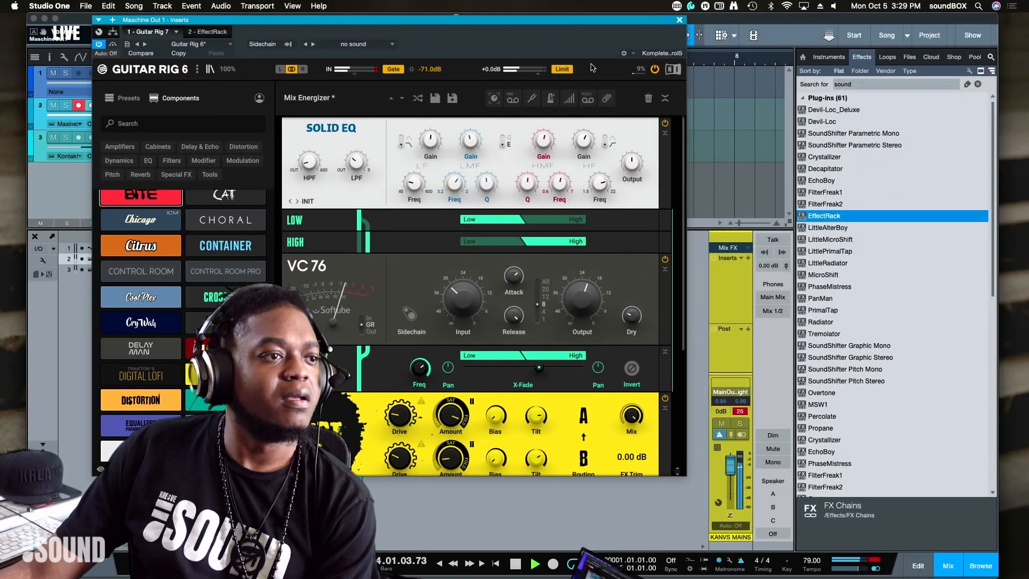
Step: Compare the main output's clipping with Guitar Rig's output limiter off and on, resetting the clip indicator each time
left_click(569, 71)
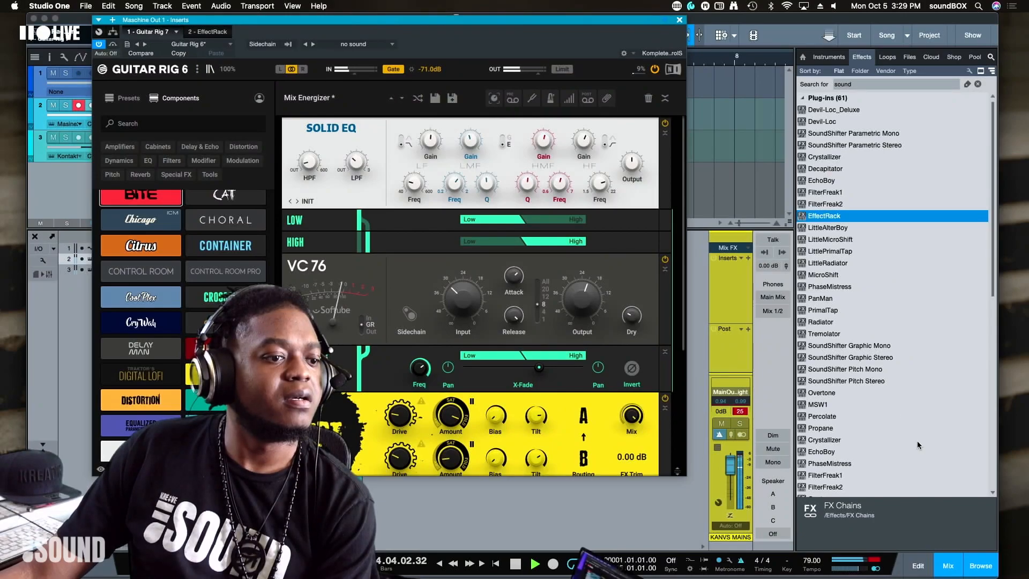
left_click(742, 412)
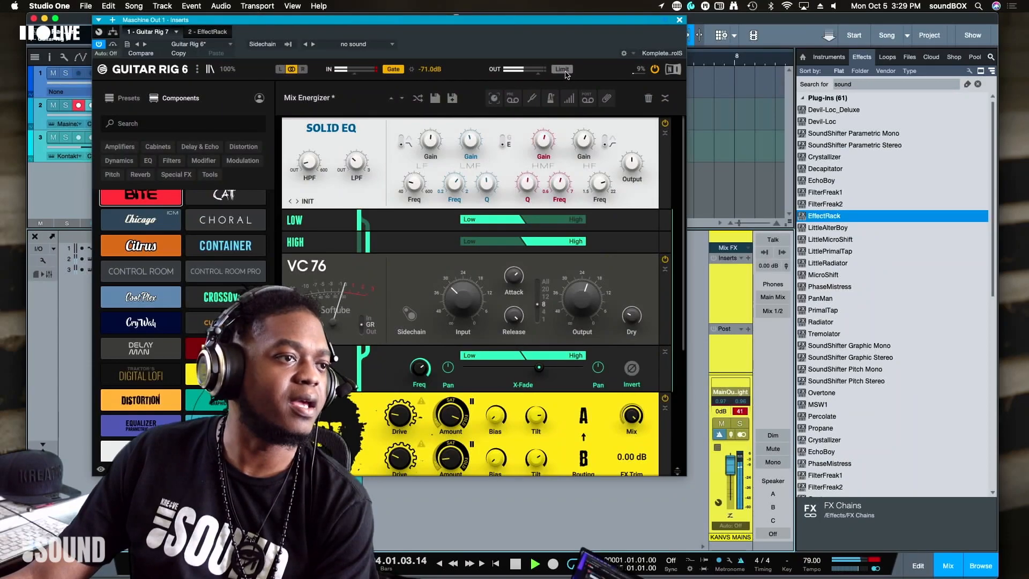
left_click(741, 412)
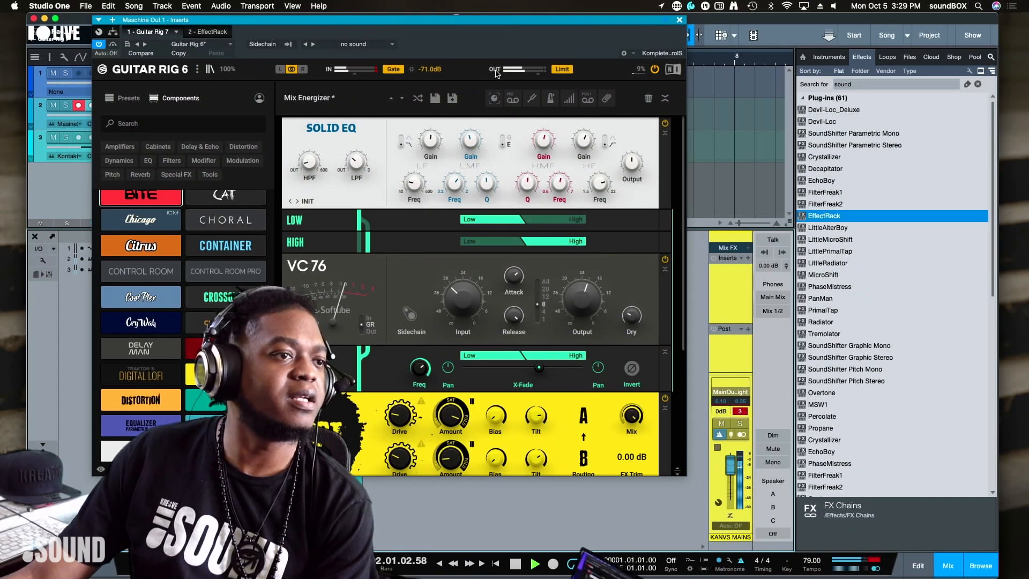
Step: Close the Maschine channel's Guitar Rig window and briefly inspect the Guitar Rig insert on the Kontakt channel
left_click_drag(612, 21, 646, 70)
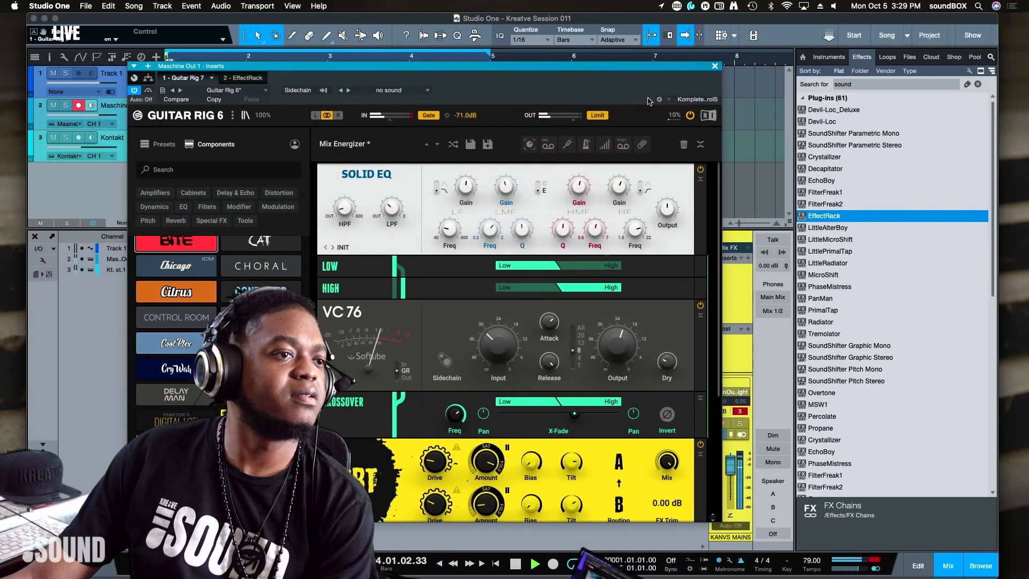
left_click(714, 67)
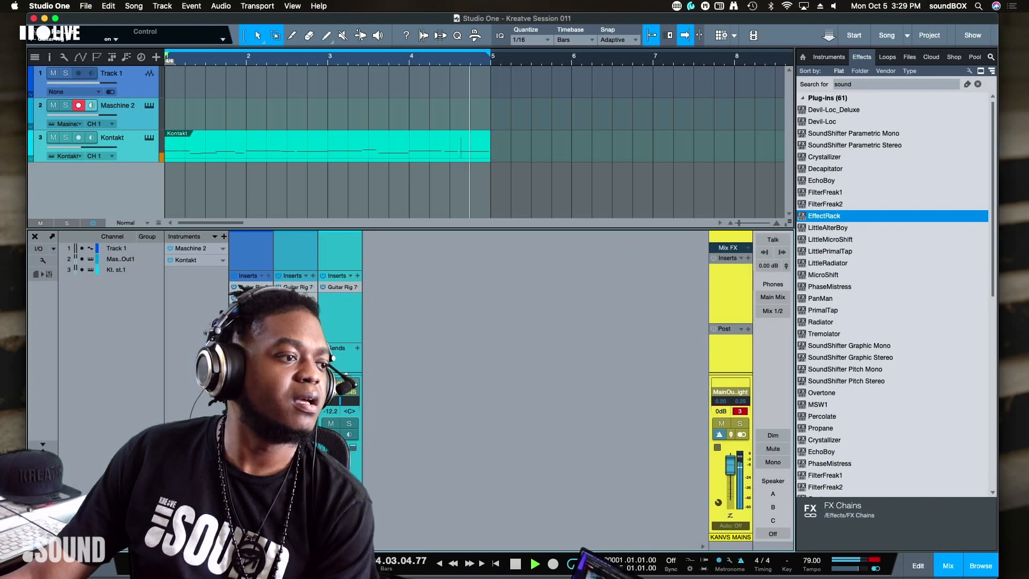
left_click(342, 286)
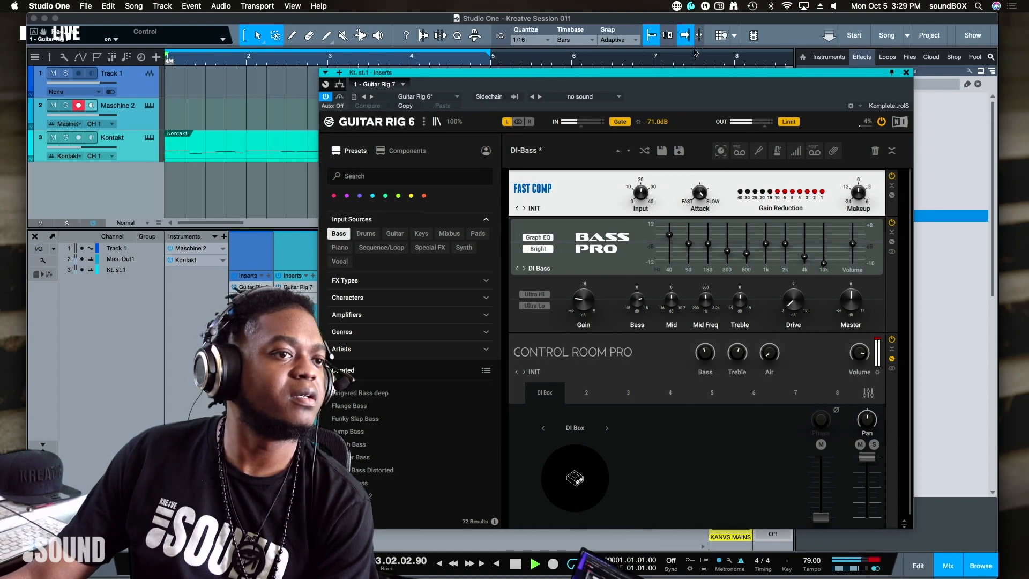
left_click(906, 73)
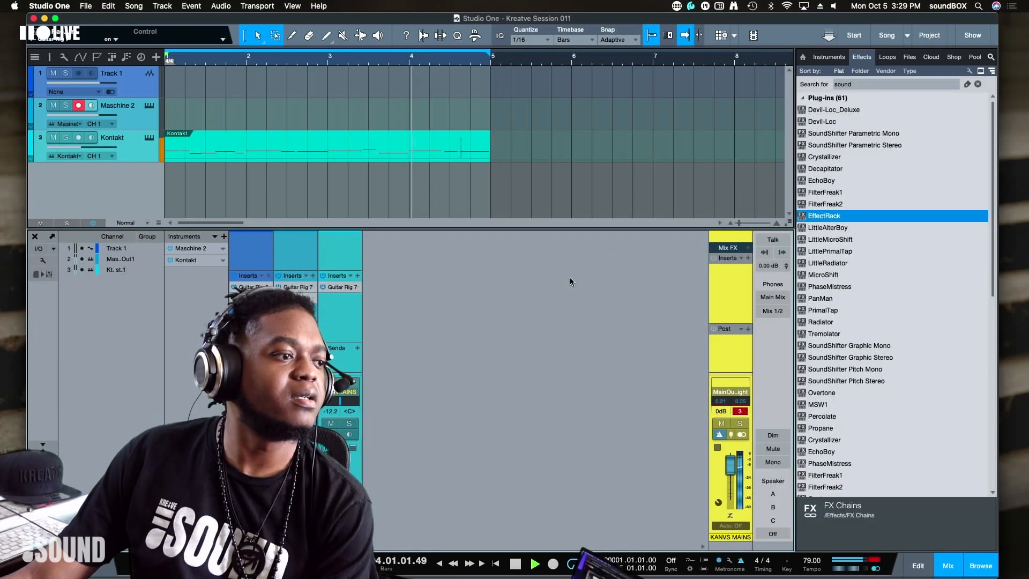
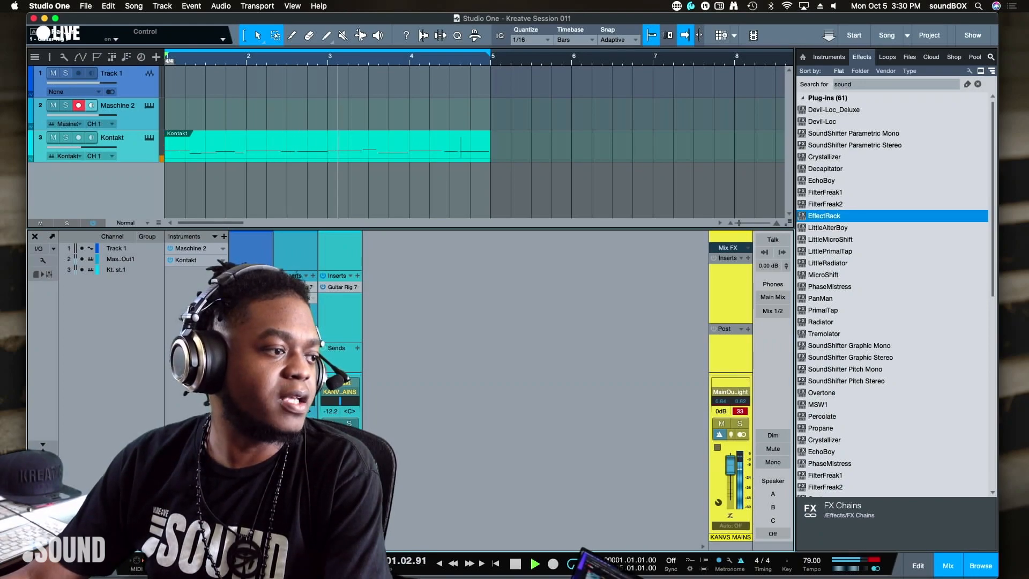
Step: Open the Maschine channel's EffectRack, look through its available effect modules, and stop playback
double_click(299, 299)
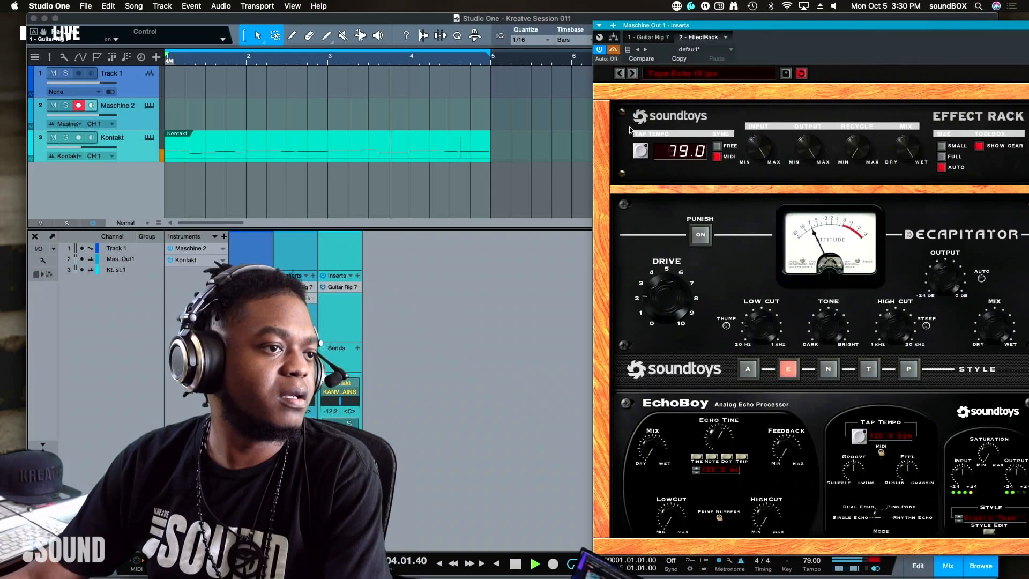
left_click_drag(741, 25, 514, 23)
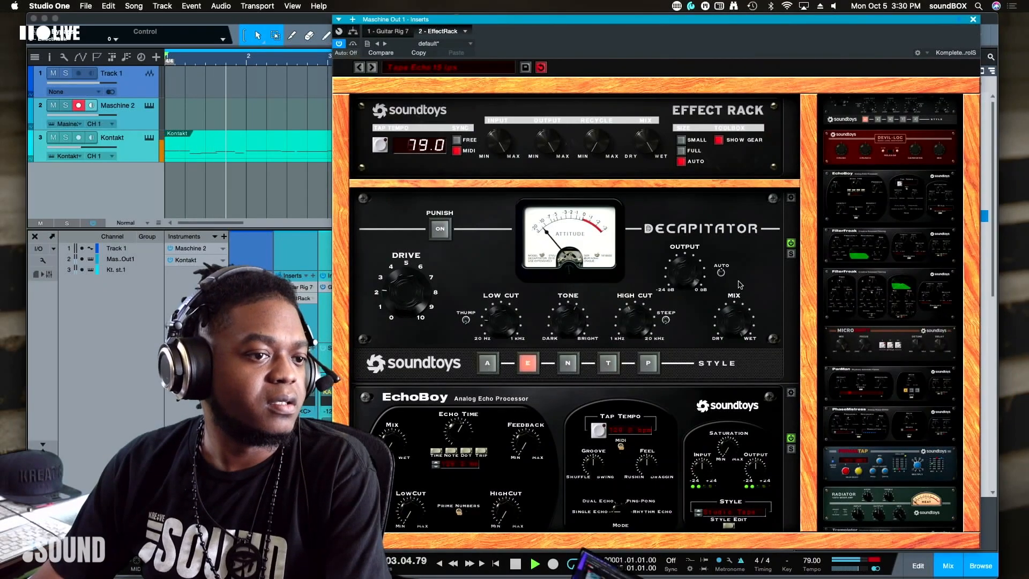
scroll(933, 351, "down", 3)
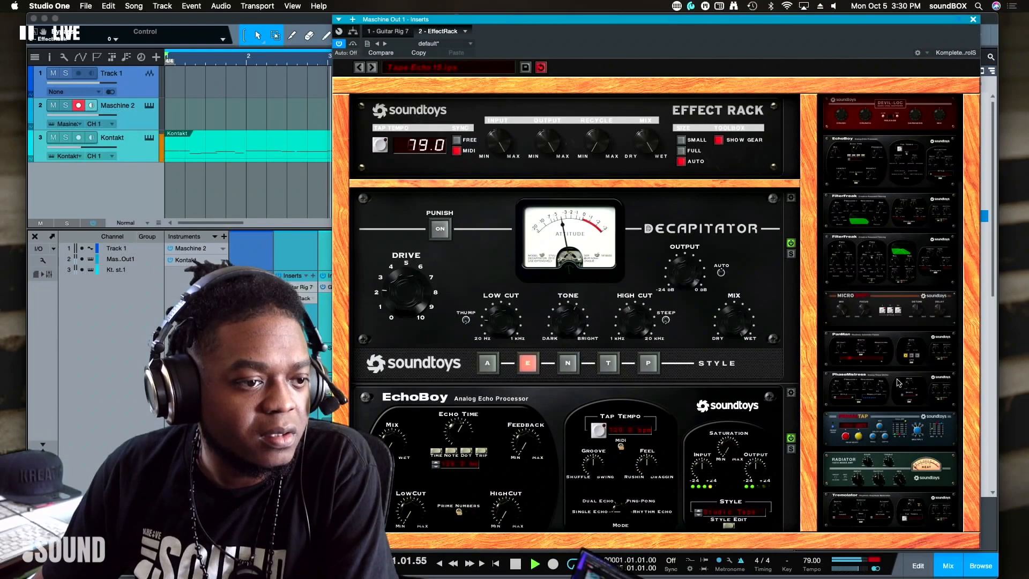
scroll(899, 381, "up", 5)
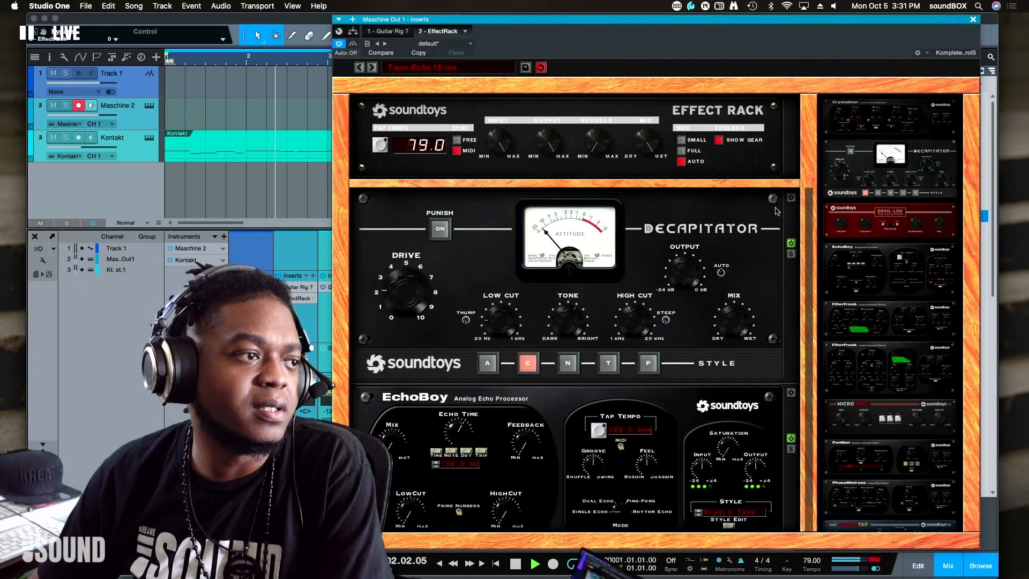
key("space")
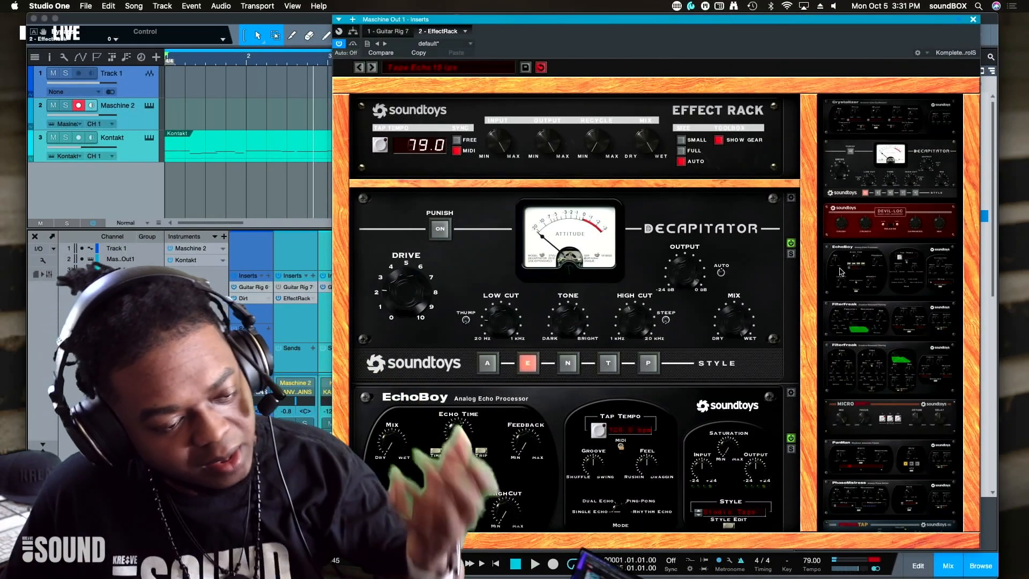
scroll(868, 407, "down", 4)
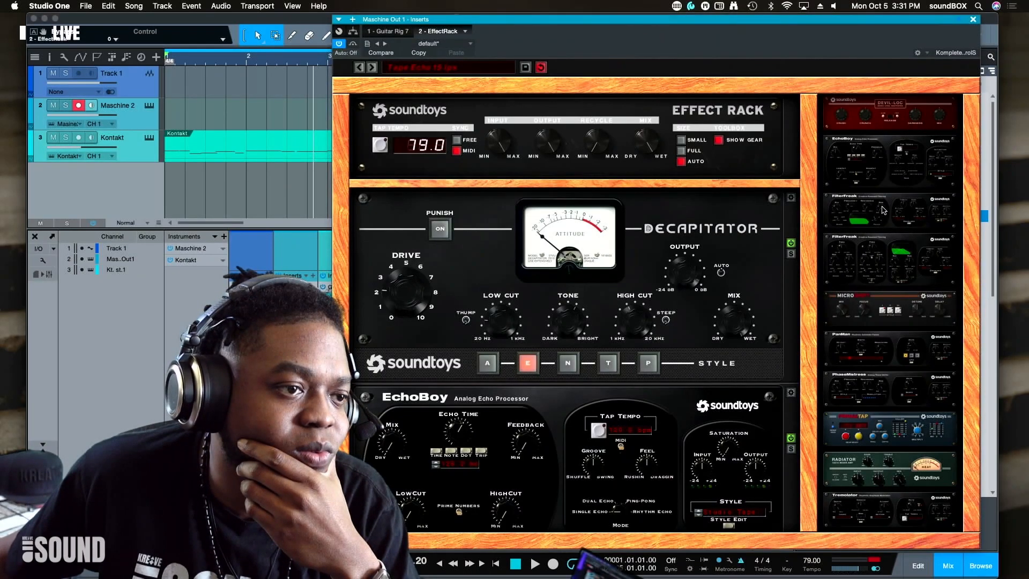
scroll(892, 231, "up", 5)
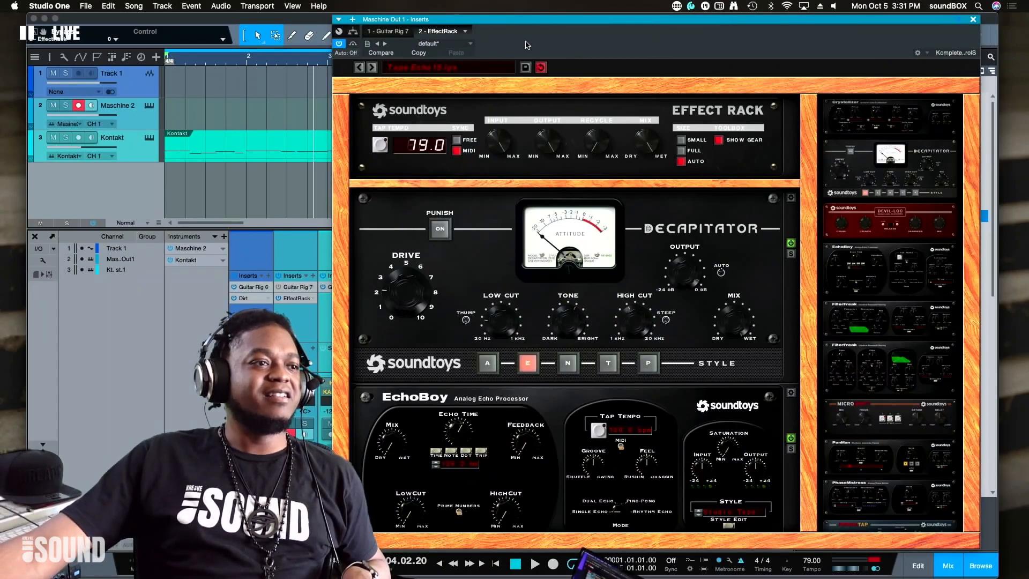
Step: Switch the Maschine inserts window to Guitar Rig and move it clear of the tracks and mixer channels
left_click(402, 28)
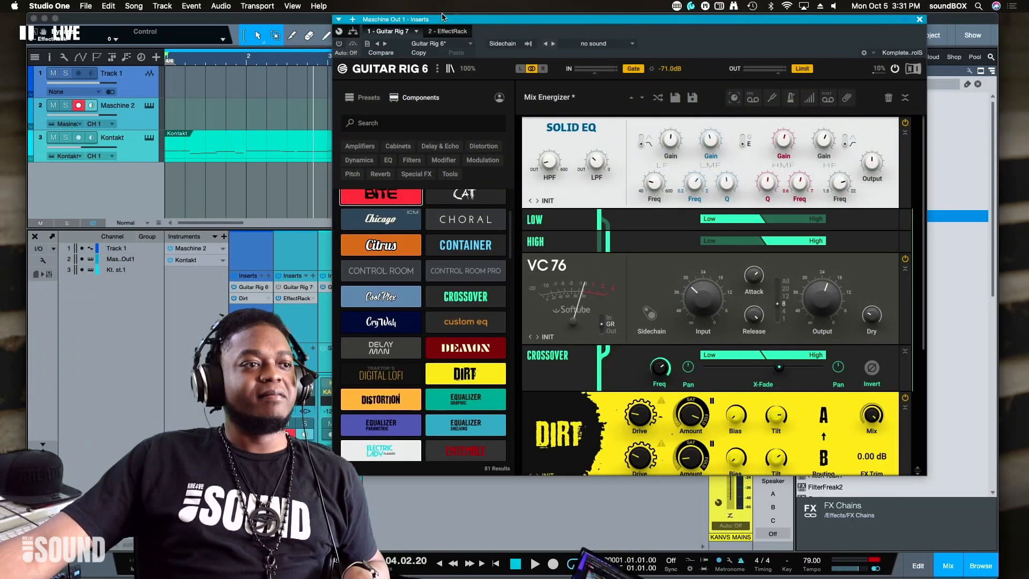
left_click_drag(444, 19, 566, 113)
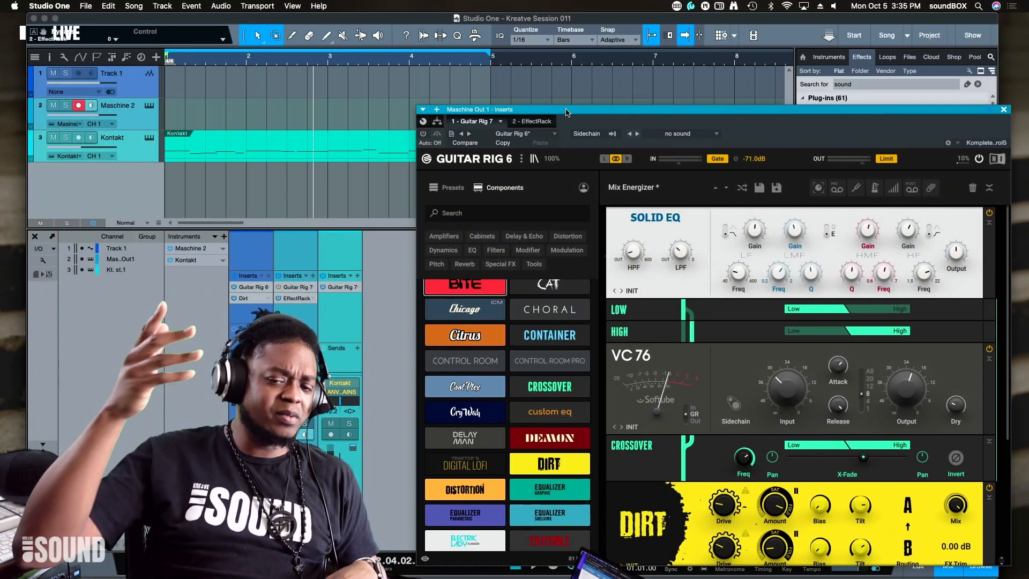
Step: Review the Mix Energizer rack from Solid EQ through Dirt and Bite to Solid Bus Comp, repositioning the Maschine inserts window for a better view
scroll(827, 465, "down", 6)
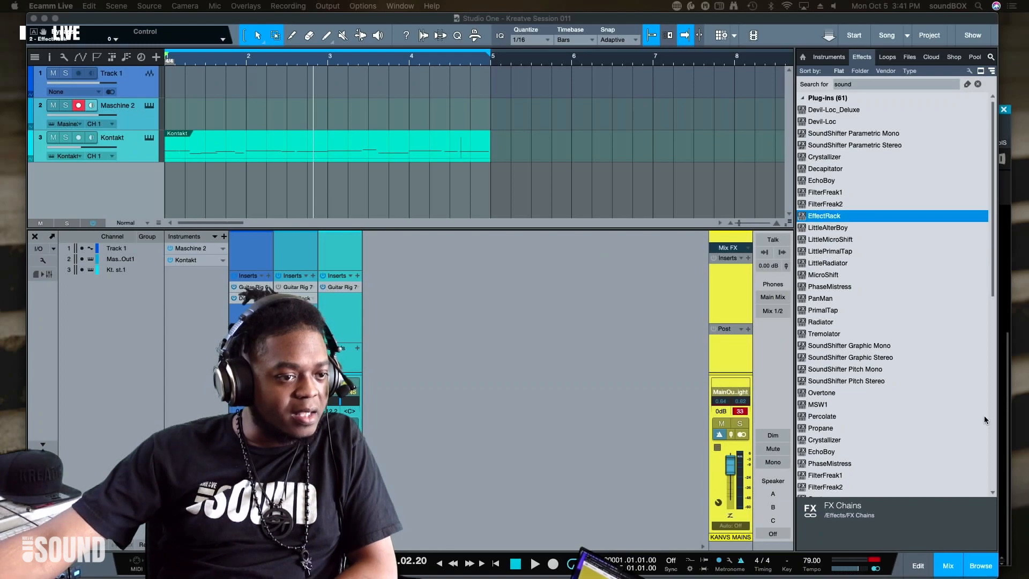
left_click(747, 409)
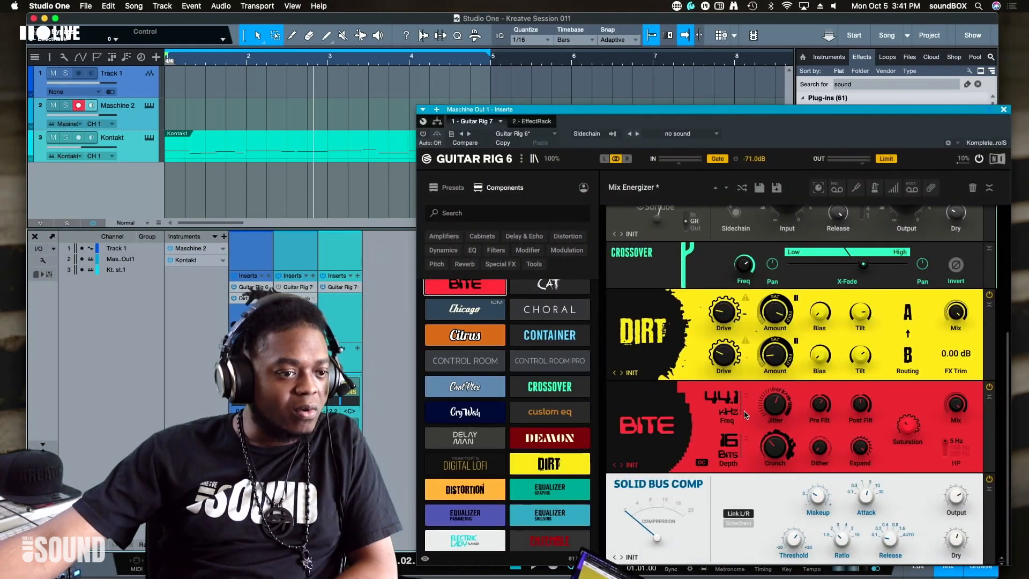
left_click_drag(789, 111, 423, 50)
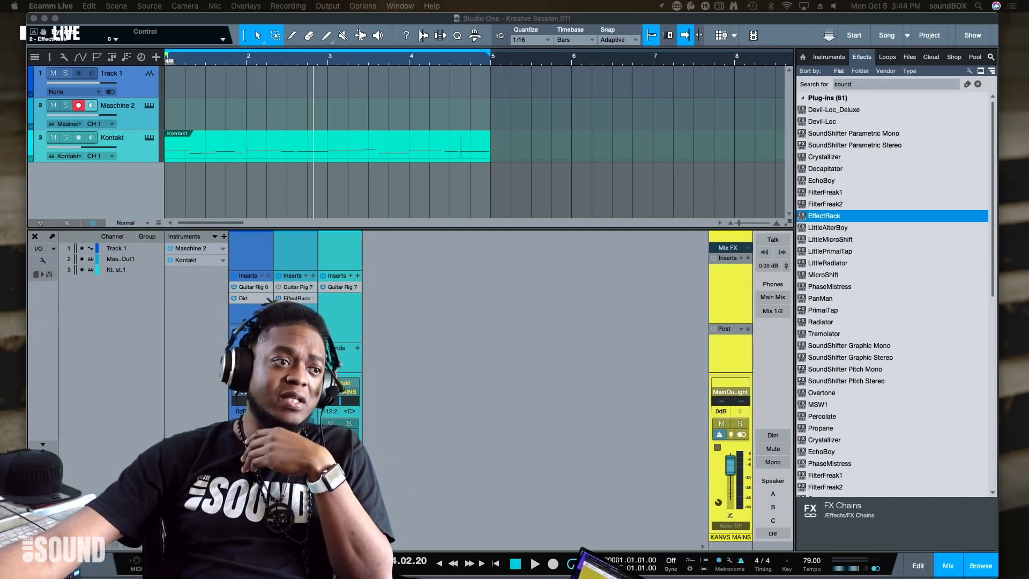
left_click(589, 190)
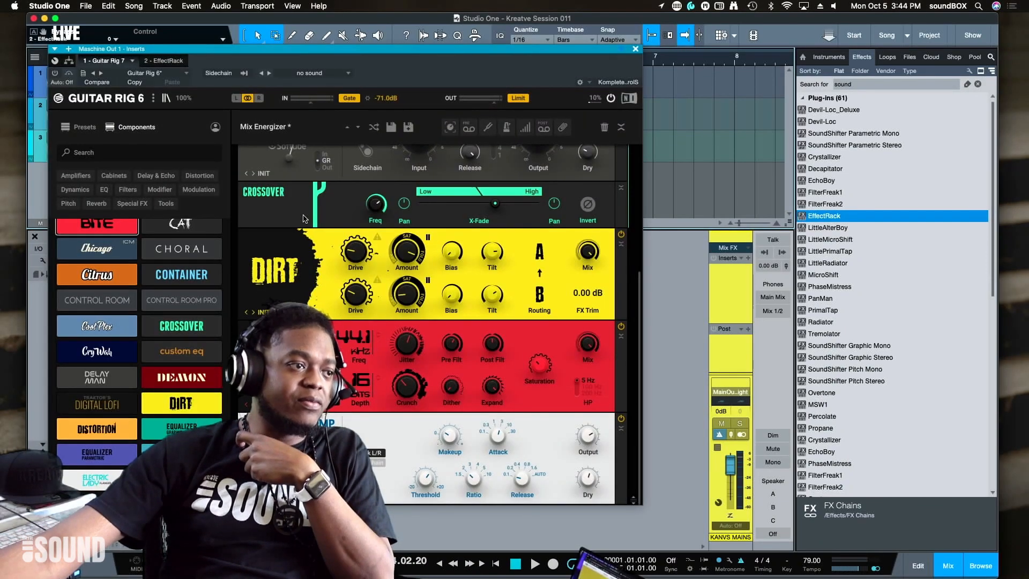
scroll(303, 219, "up", 1)
left_click(283, 225)
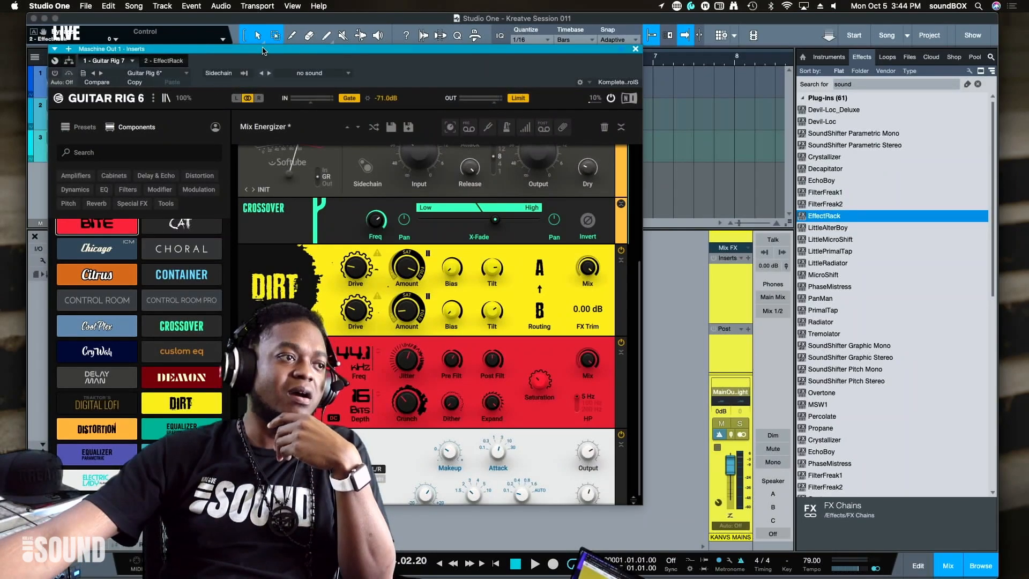
left_click_drag(349, 52, 631, 31)
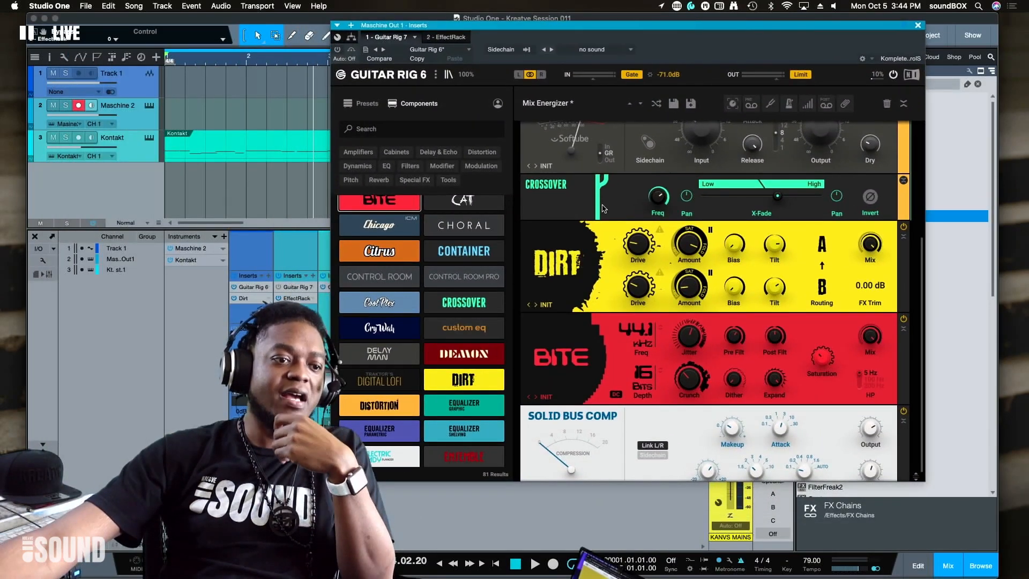
scroll(674, 366, "down", 1)
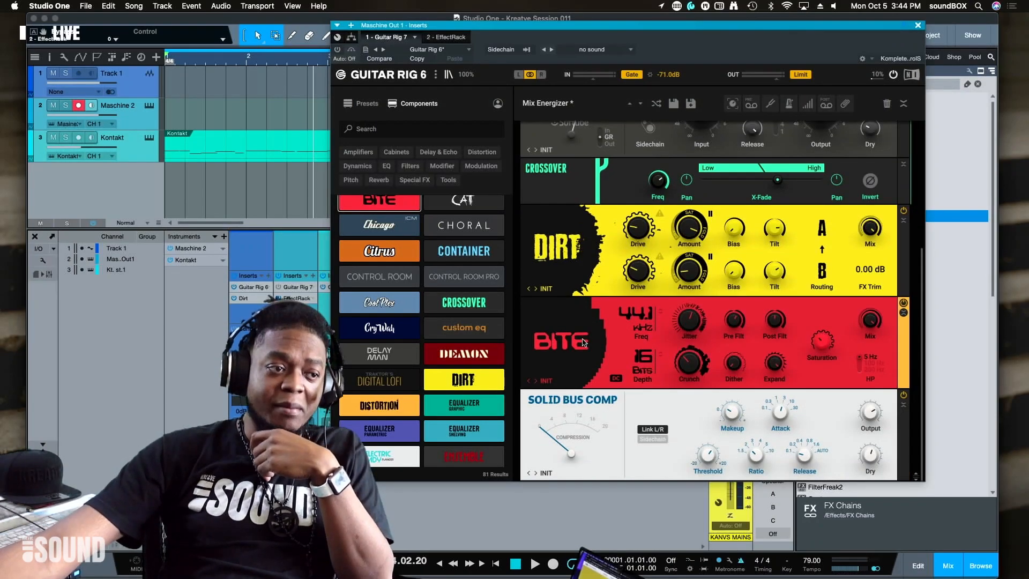
scroll(583, 271, "up", 5)
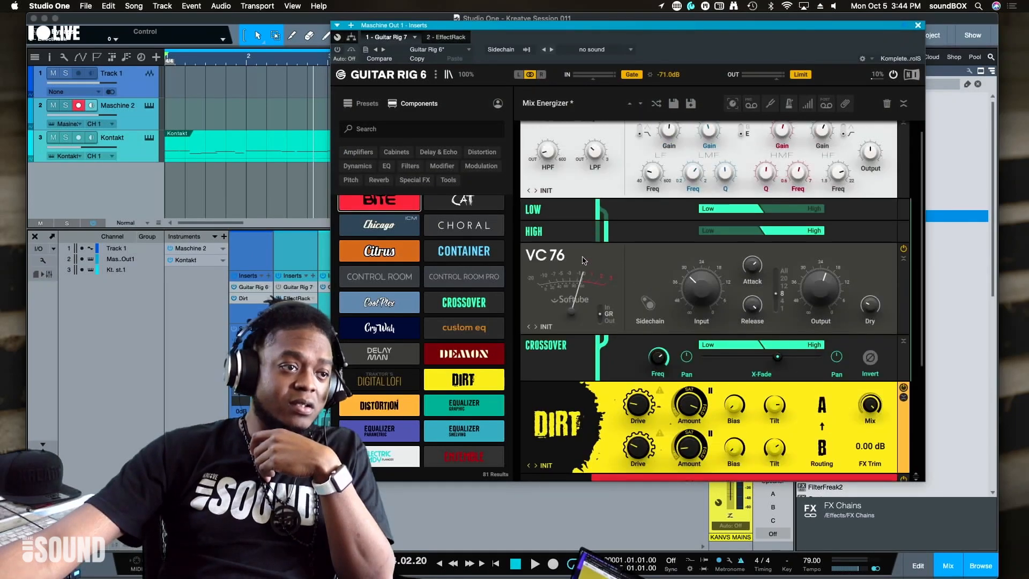
scroll(584, 169, "up", 1)
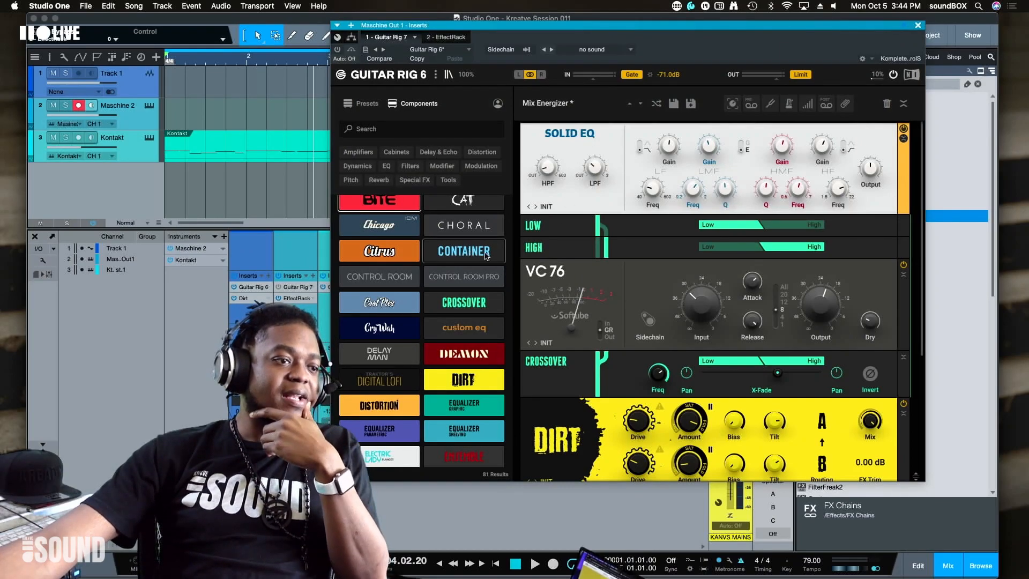
Step: Insert a Container component between Bite and Solid Bus Comp in the Mix Energizer rack
scroll(554, 255, "down", 3)
scroll(554, 256, "down", 4)
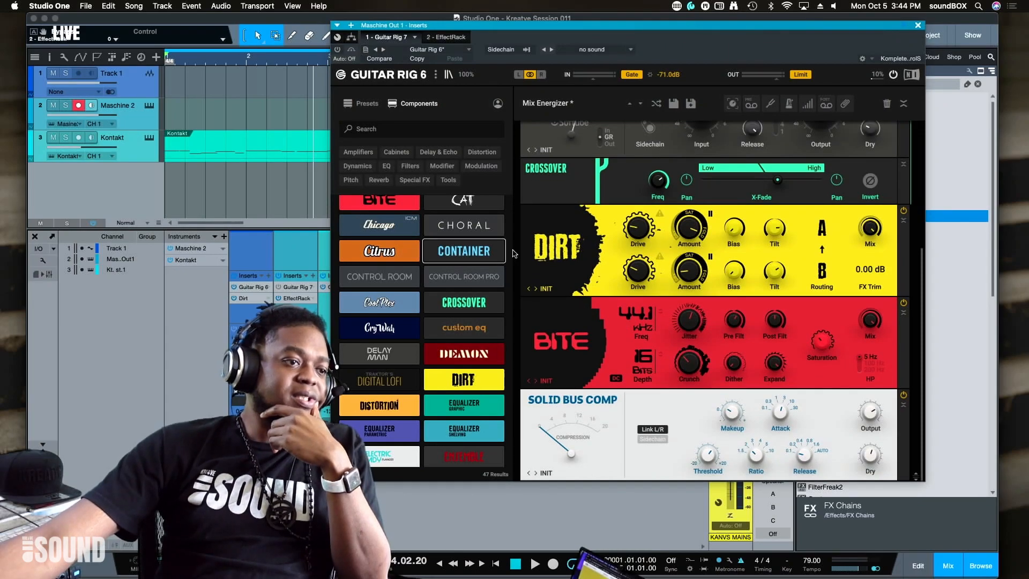
left_click_drag(577, 374, 594, 395)
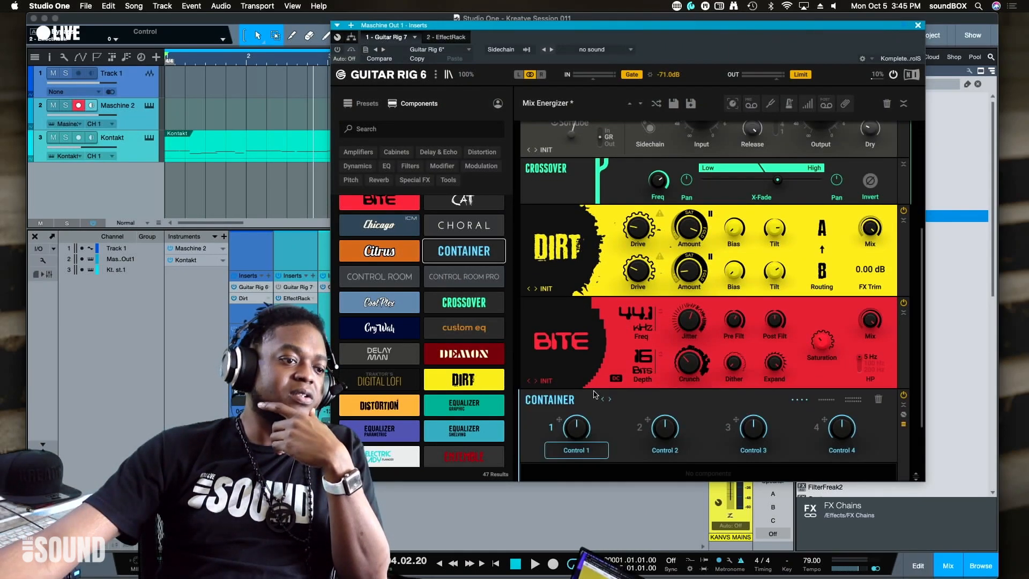
scroll(611, 395, "down", 3)
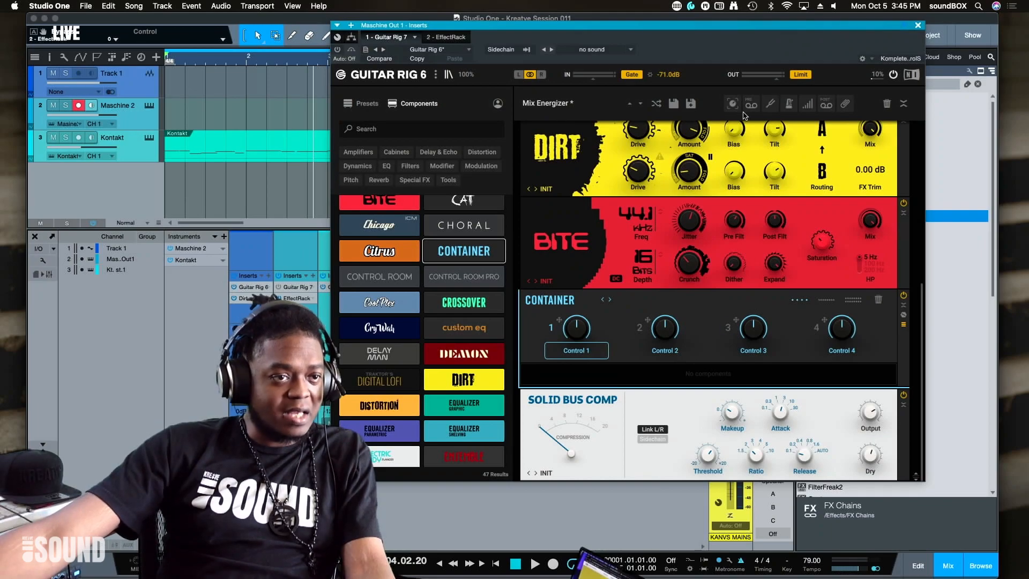
Step: Find the Limiter among the components and add it below Solid Bus Comp at the end of the rack
left_click_drag(806, 30, 721, 68)
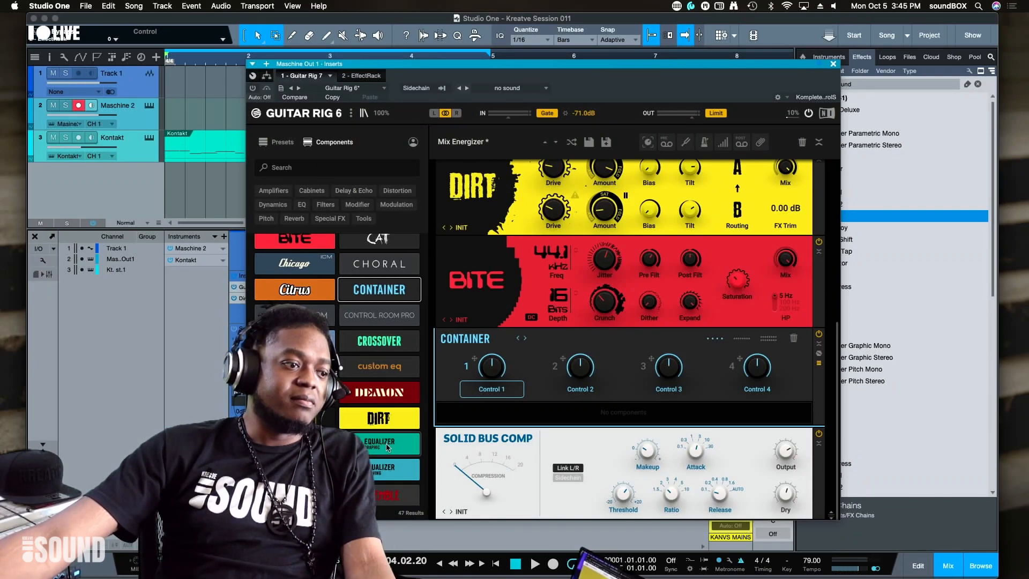
scroll(380, 455, "down", 10)
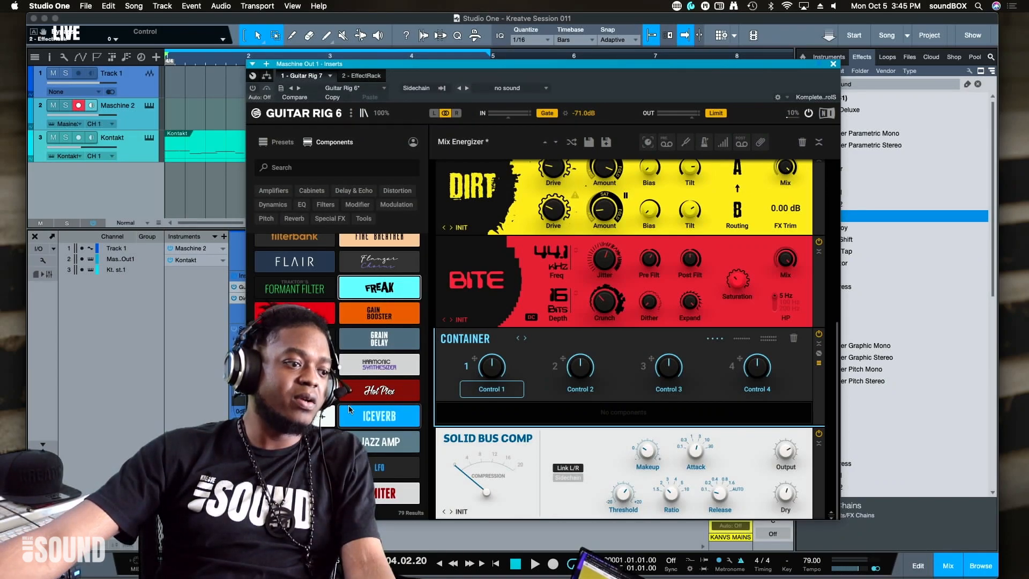
scroll(394, 465, "down", 3)
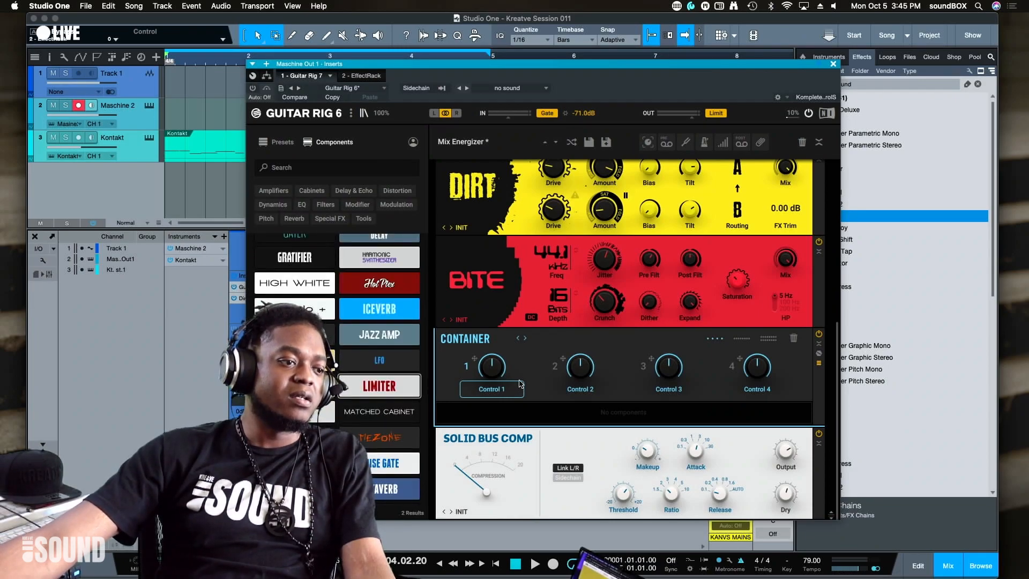
left_click_drag(398, 390, 501, 513)
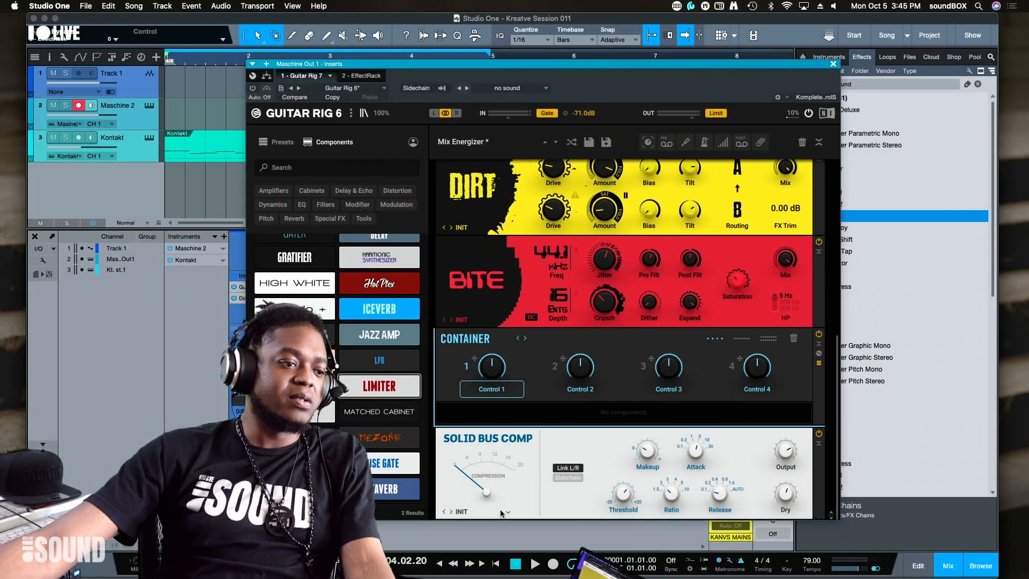
scroll(524, 479, "down", 3)
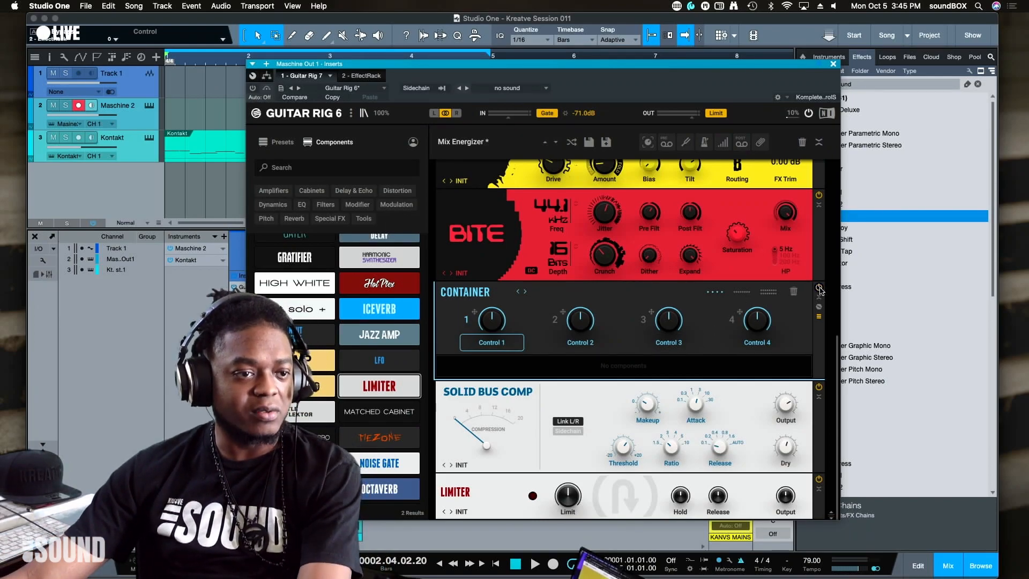
Step: Start playback, load the Vocal Chain Keeper preset into the Container, and look over the effects it contains
key("space")
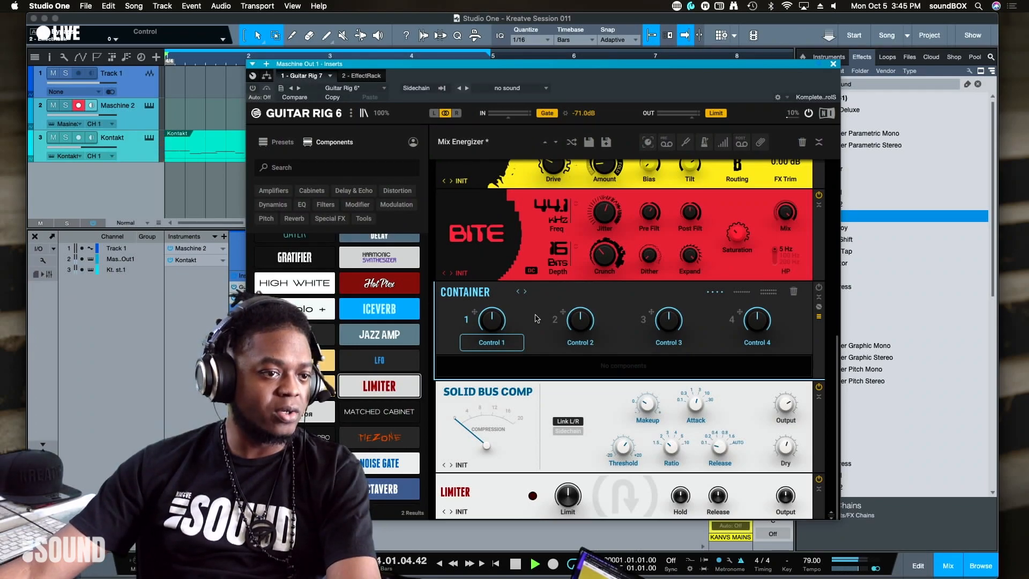
left_click(568, 293)
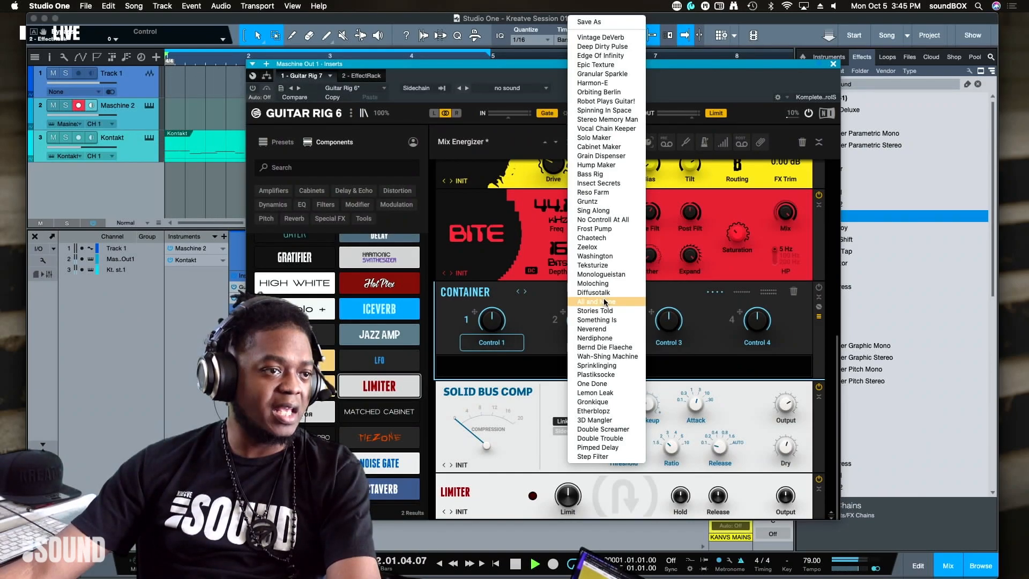
left_click(584, 129)
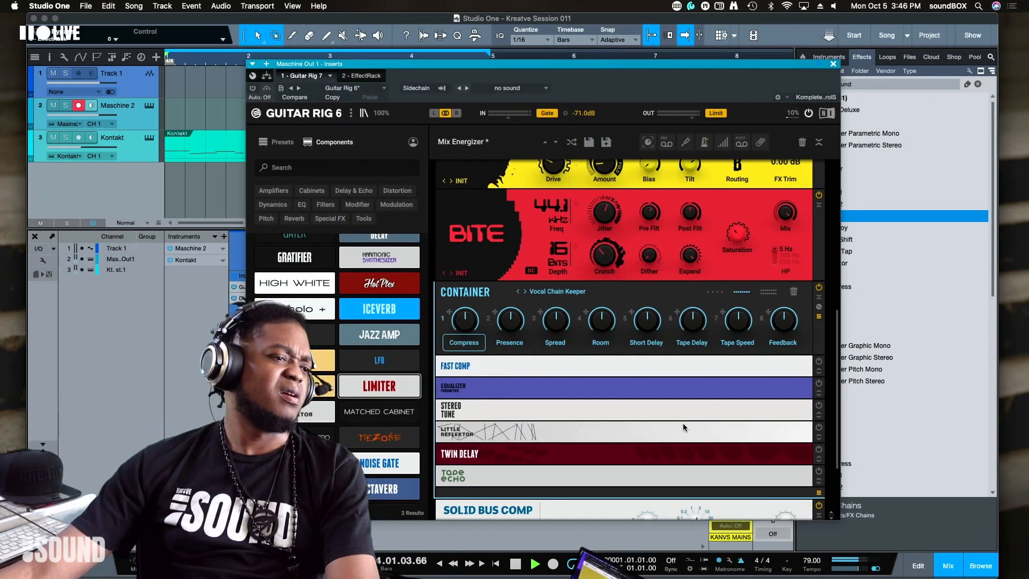
scroll(683, 423, "down", 2)
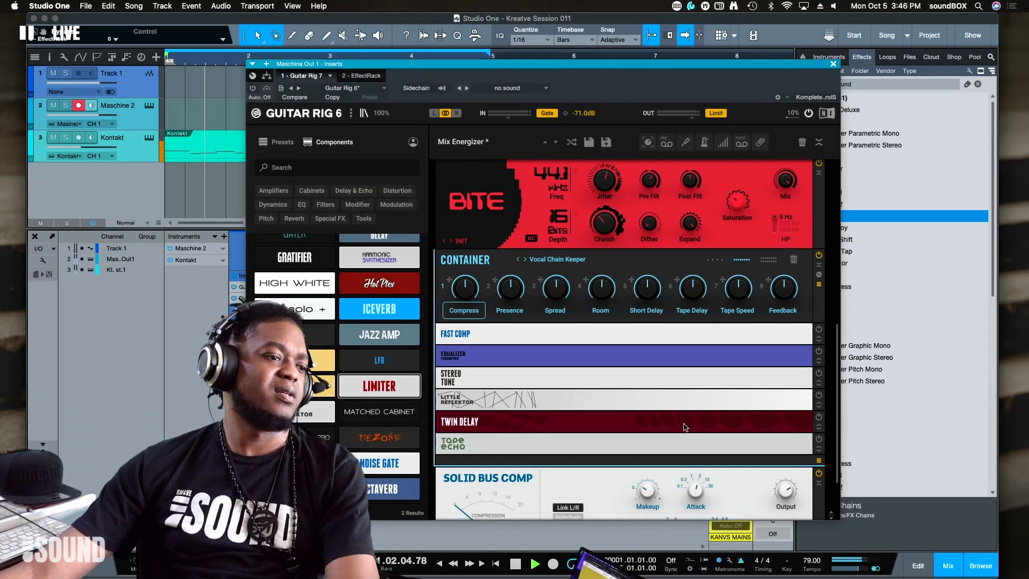
scroll(684, 426, "down", 4)
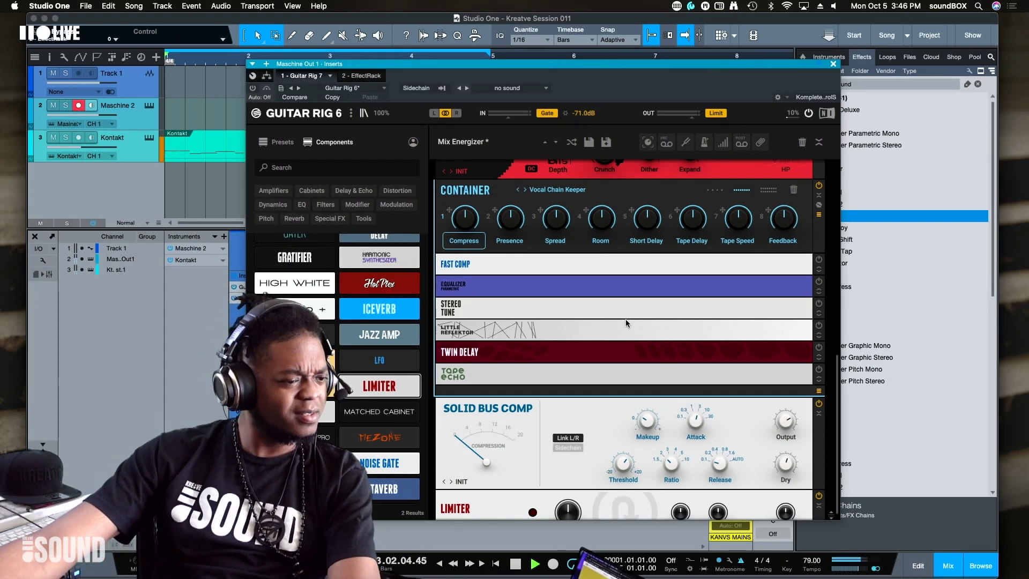
scroll(625, 319, "down", 1)
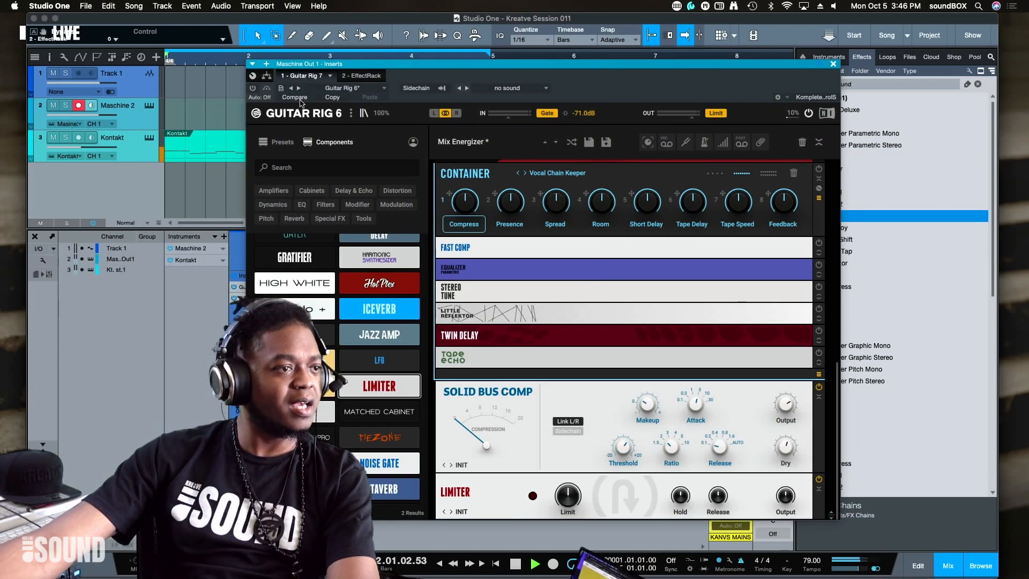
Step: Deactivate the EffectRack insert on the Maschine channel and activate the Guitar Rig insert instead
left_click(359, 75)
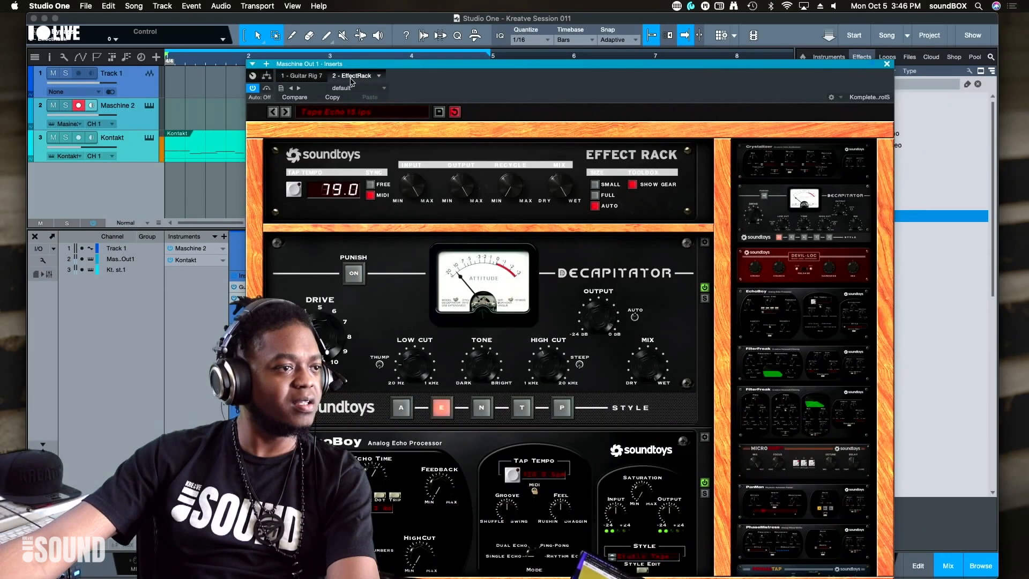
left_click(252, 88)
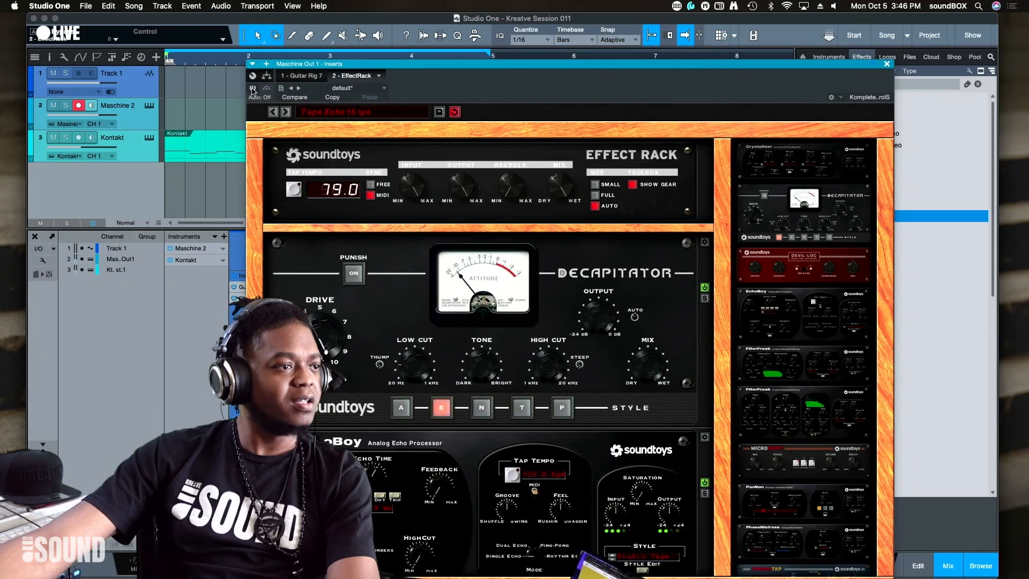
left_click(310, 76)
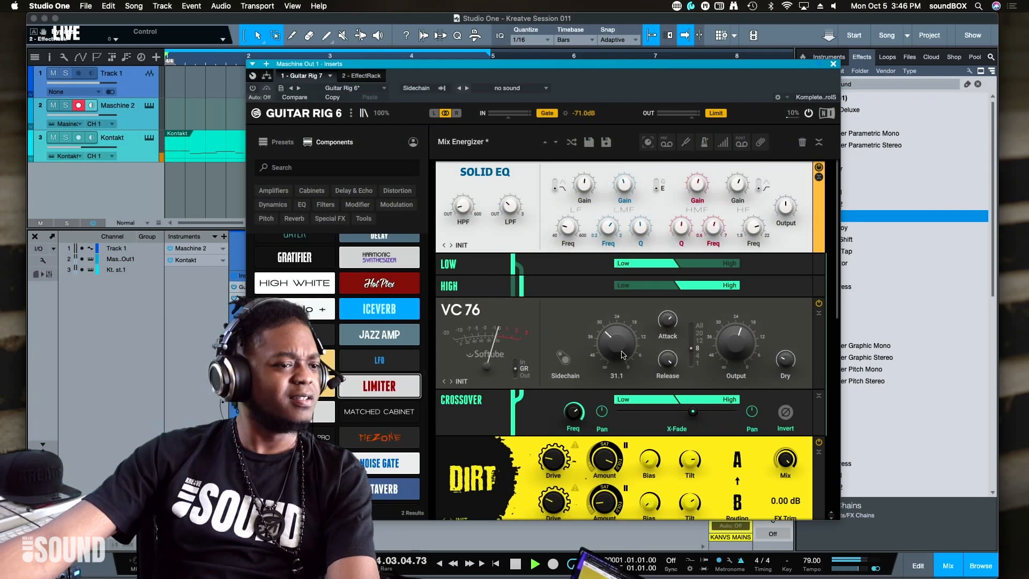
scroll(622, 355, "down", 10)
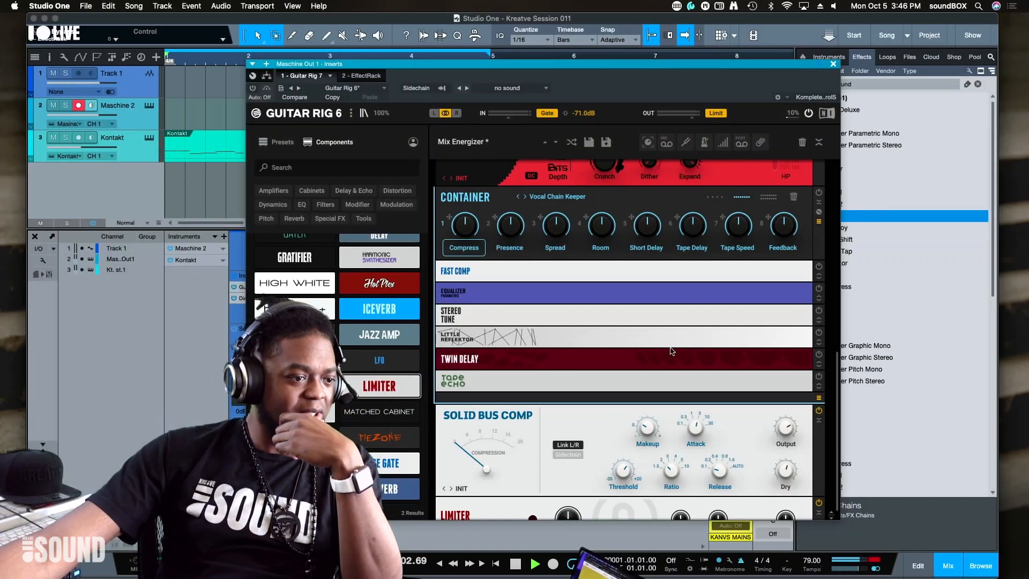
scroll(671, 351, "down", 1)
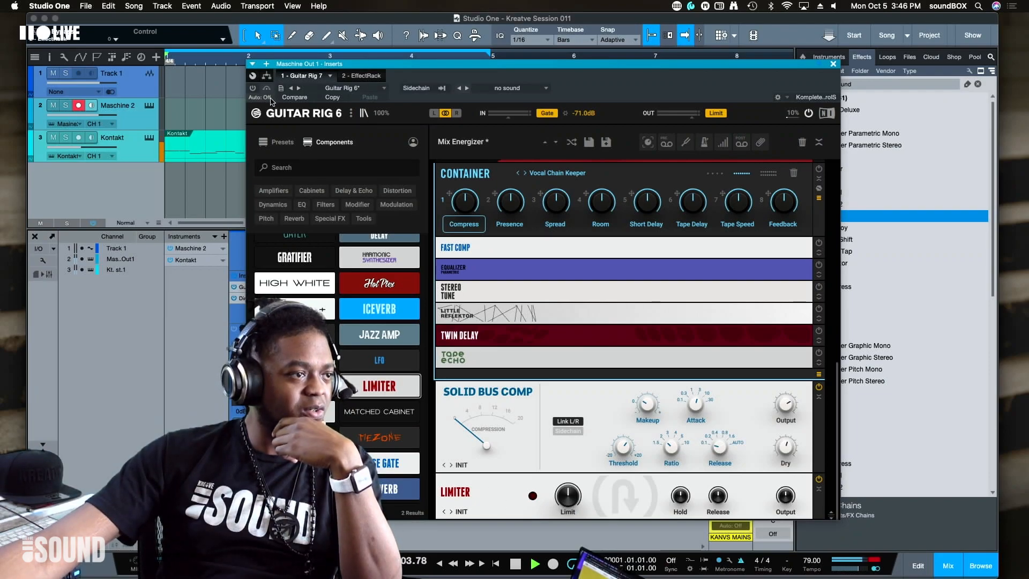
left_click(252, 89)
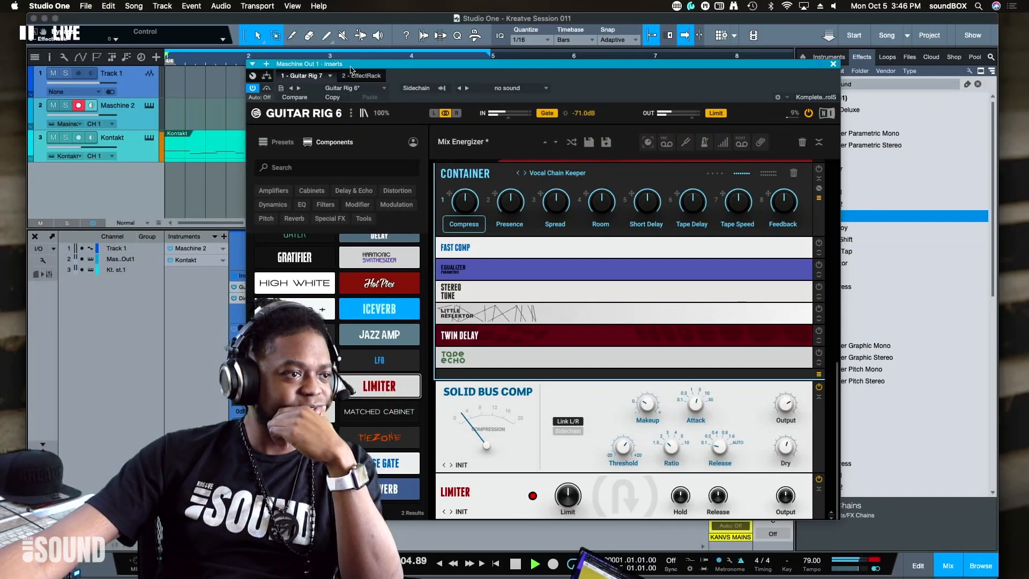
Step: Lower the Maschine channel's fader to -4.9 dB, then move the inserts window clear of the main output meter
left_click_drag(385, 66, 568, 59)
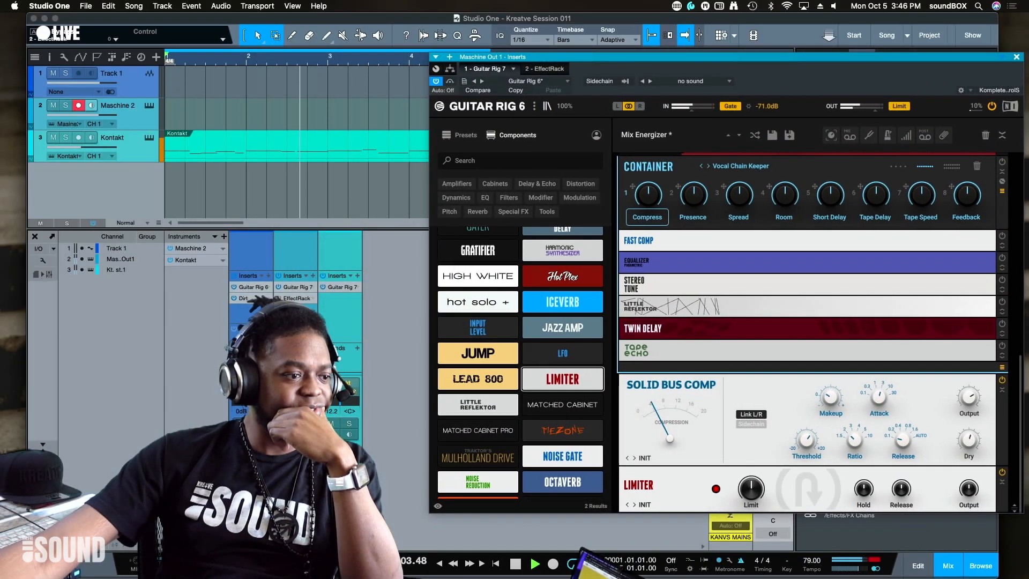
left_click_drag(294, 467, 293, 476)
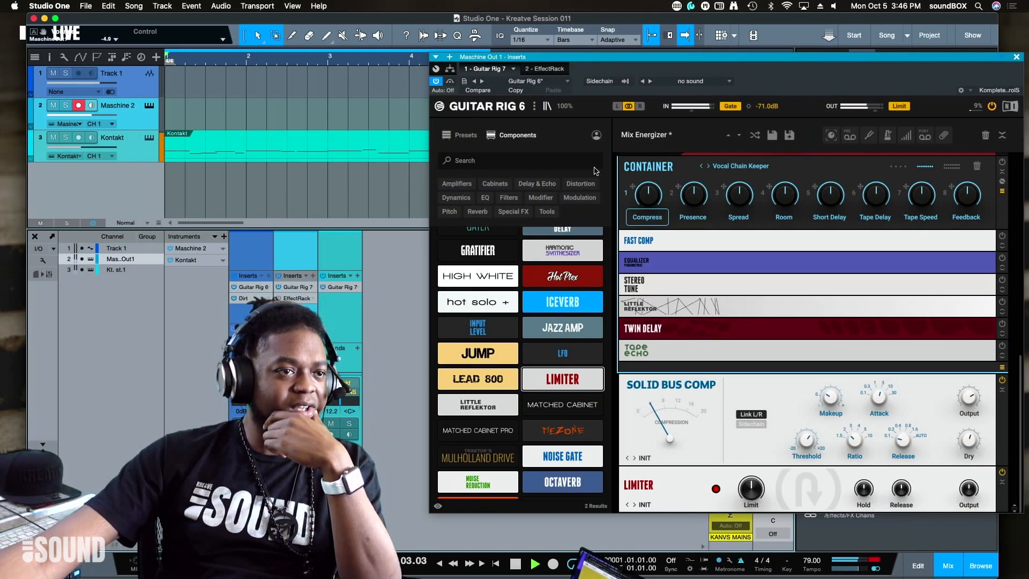
left_click_drag(664, 67, 261, 27)
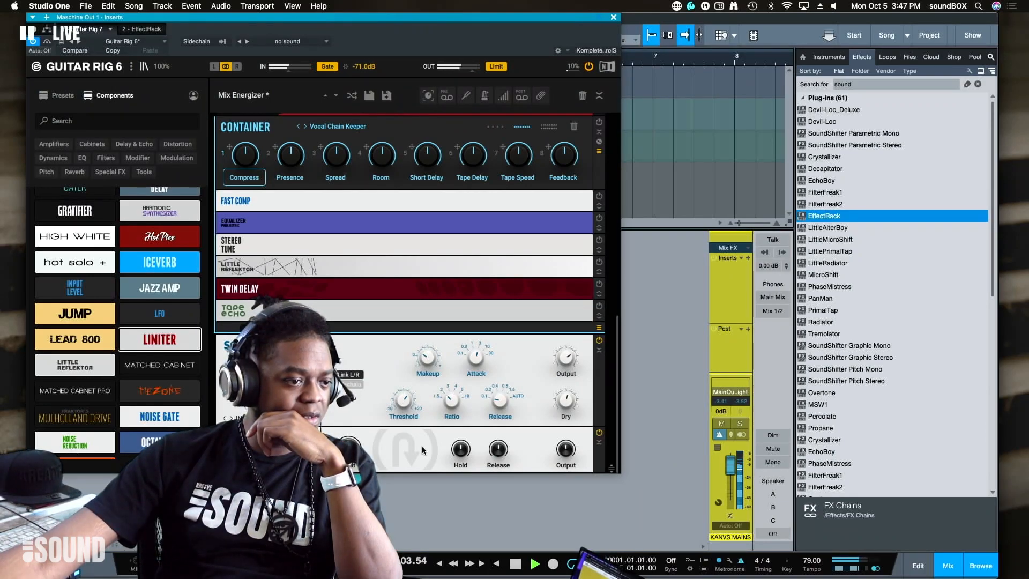
Step: Shift the inserts window slightly and check the Output value of the Solid Bus Comp
mouse_move(462, 448)
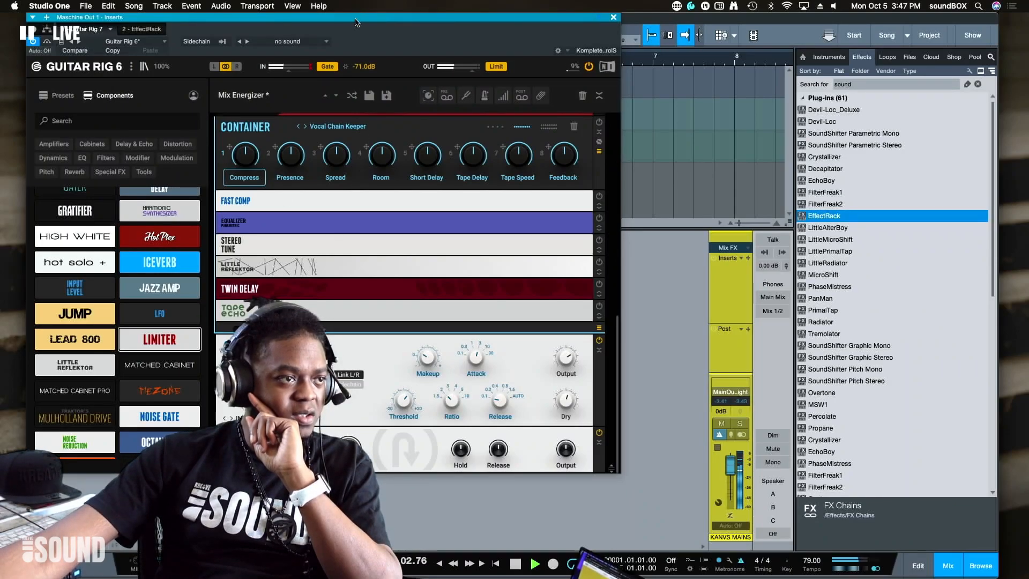
left_click_drag(354, 19, 390, 24)
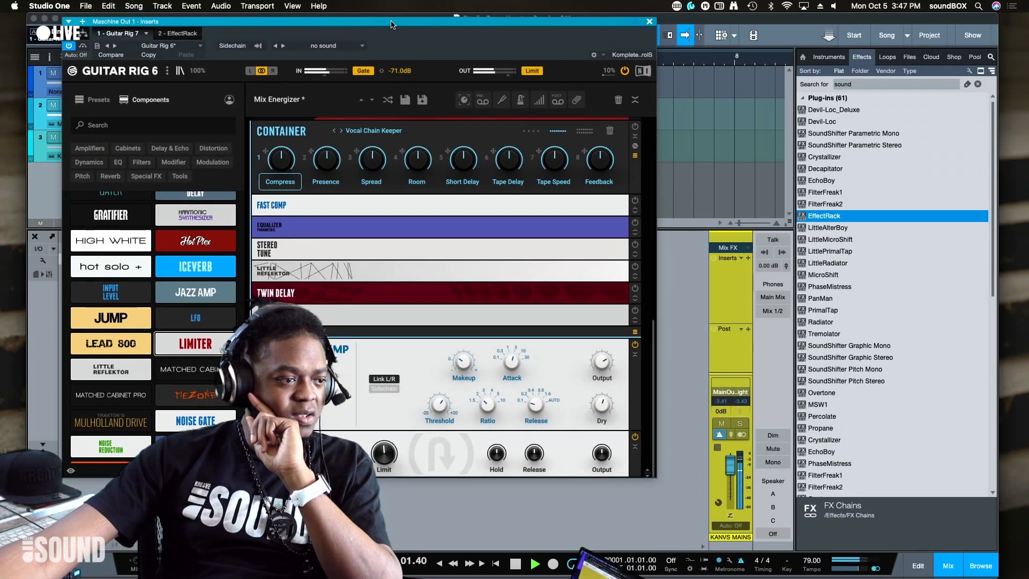
mouse_move(609, 367)
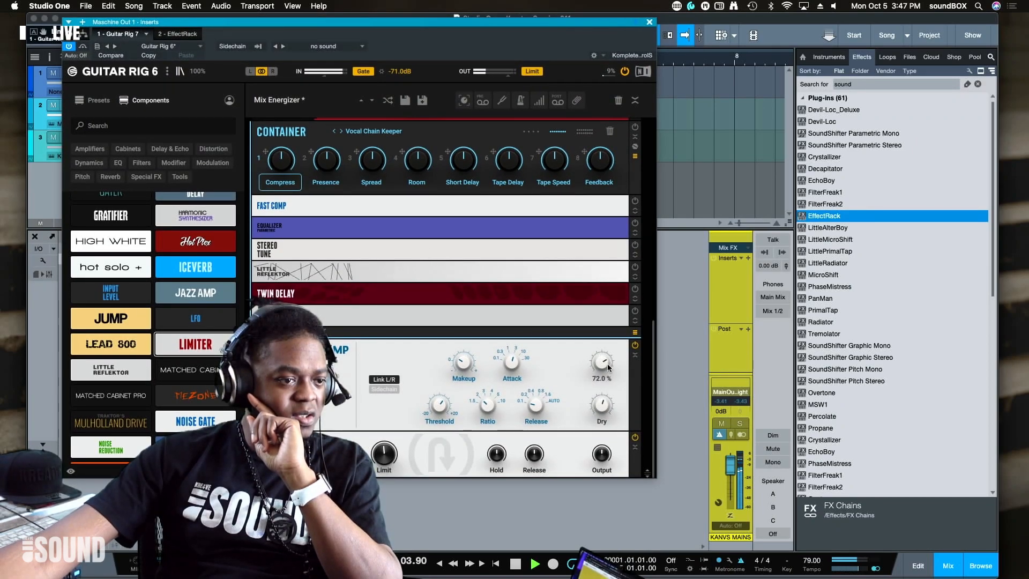
Step: Raise the Solid Bus Comp's Output to 84.5 % and look through the Container's preset list, keeping Vocal Chain Keeper
left_click_drag(601, 362, 601, 352)
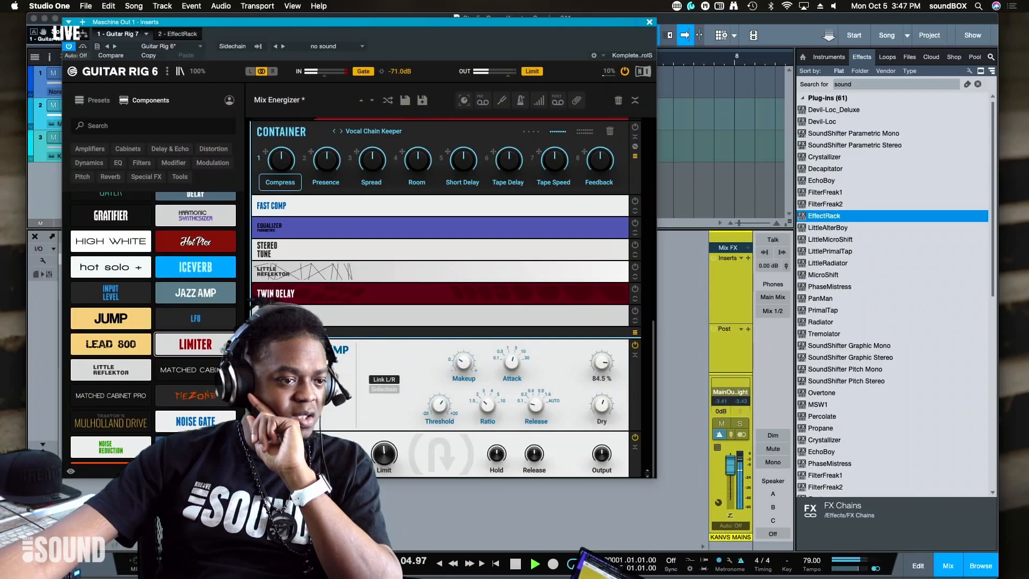
scroll(430, 352, "up", 3)
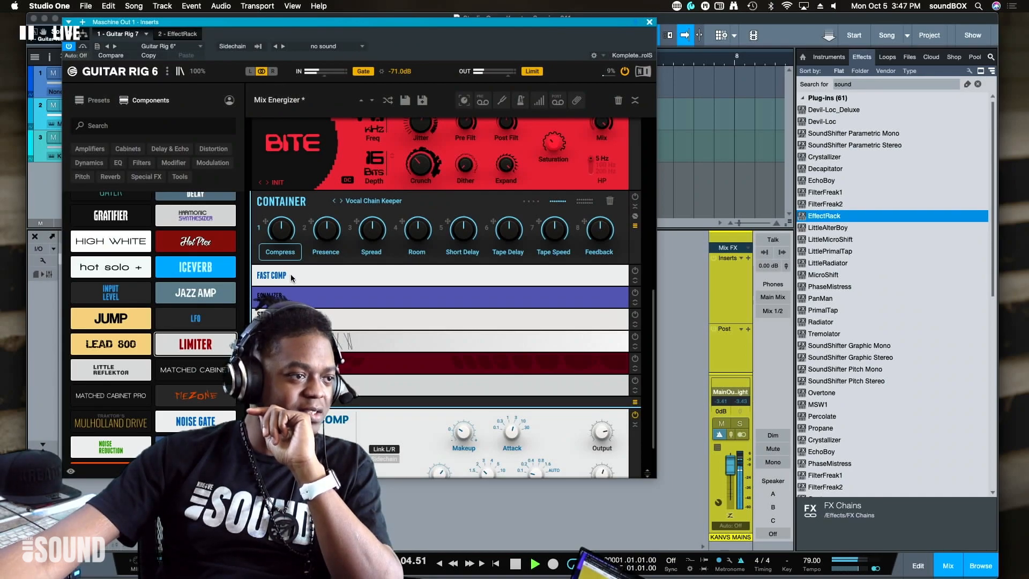
left_click(375, 200)
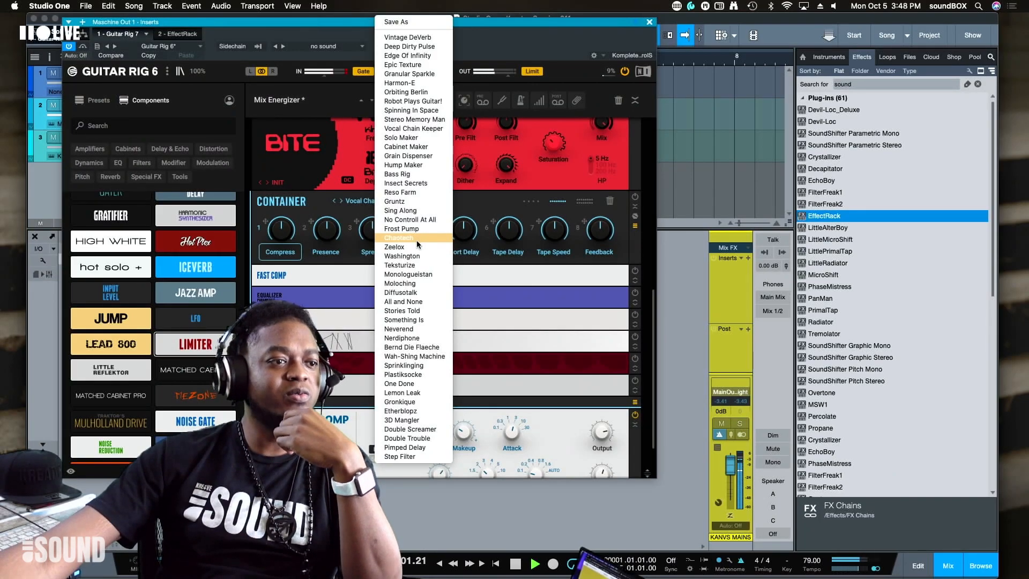
left_click(359, 272)
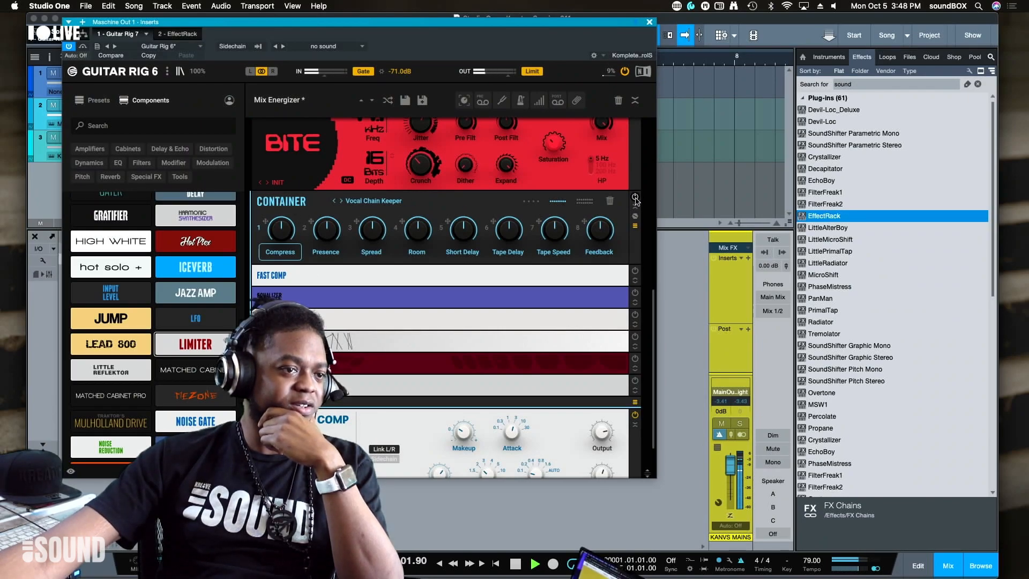
Step: Activate the Container and the effects inside it, and turn up its Spread macro
left_click(633, 272)
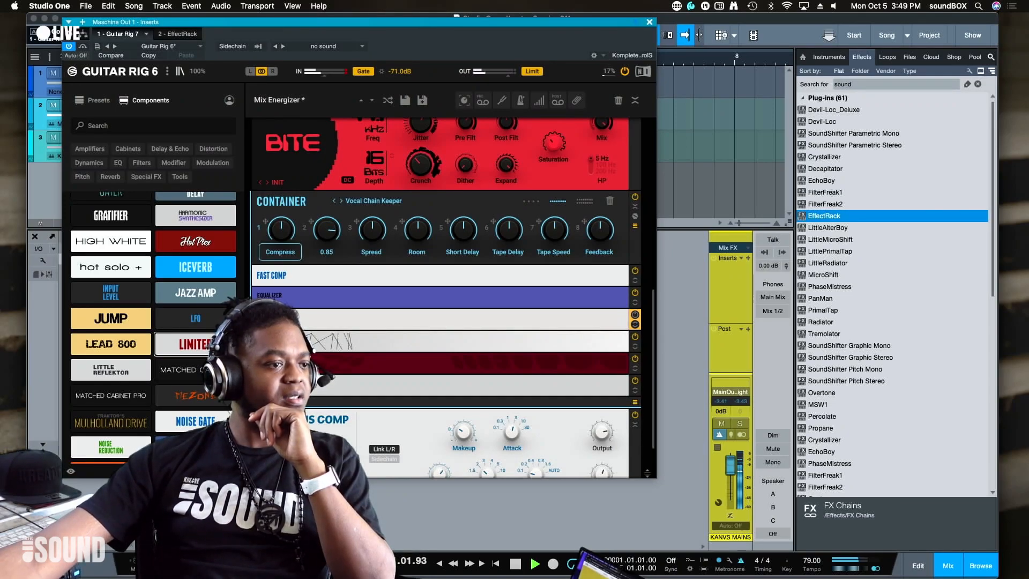
left_click(368, 240)
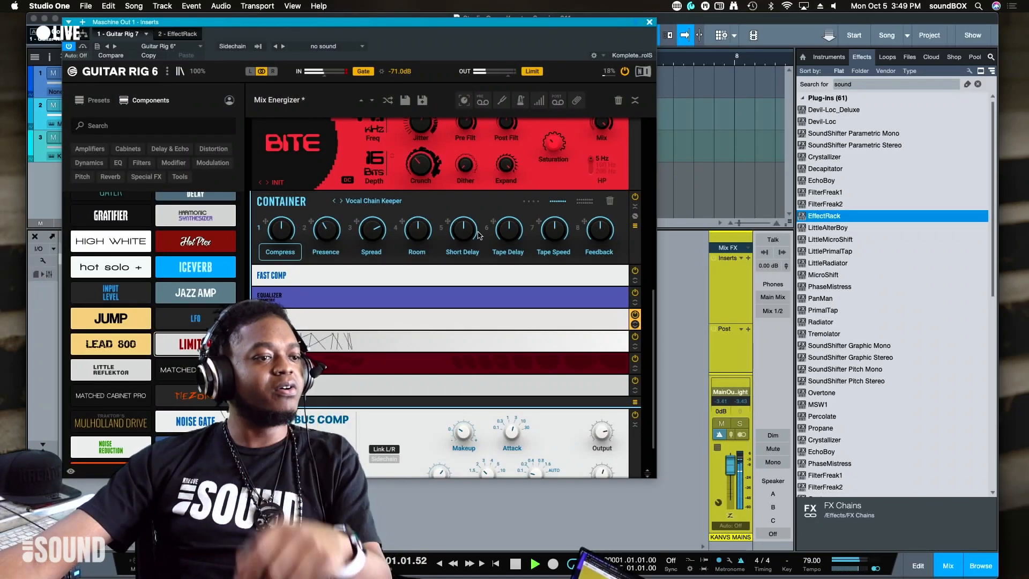
Step: Try out the Container's macros, adjusting Tape Delay and setting Tape Speed to 0.74, Feedback to 0.69 and Compress to 0.72
mouse_move(508, 229)
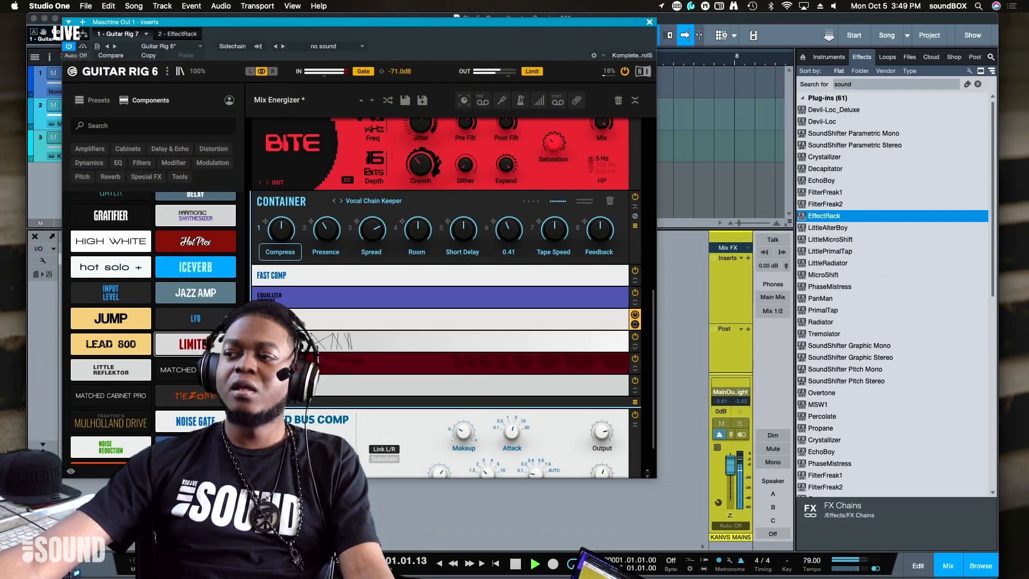
left_click_drag(508, 229, 508, 228)
mouse_move(547, 235)
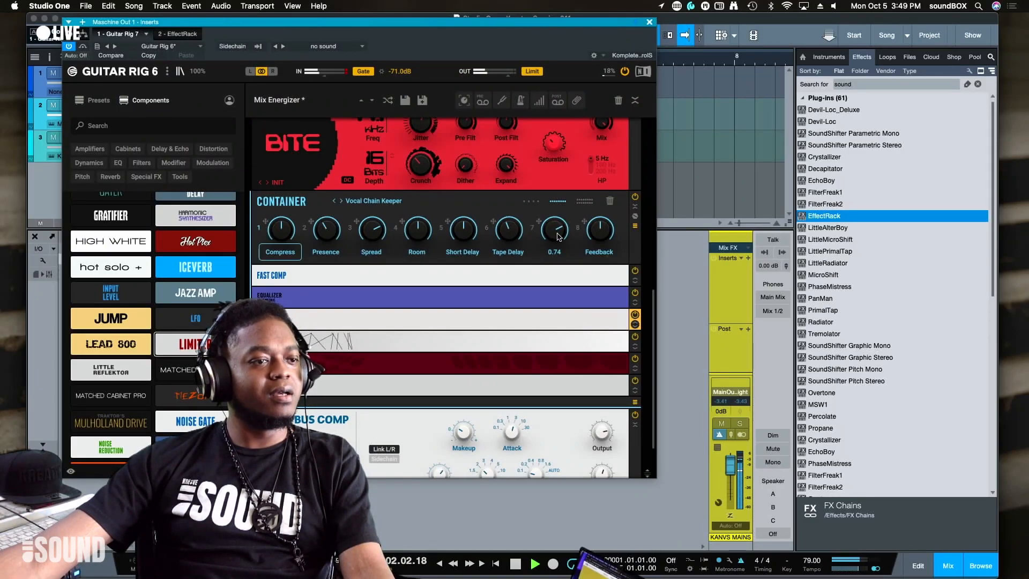
mouse_move(596, 241)
left_click_drag(600, 230, 600, 227)
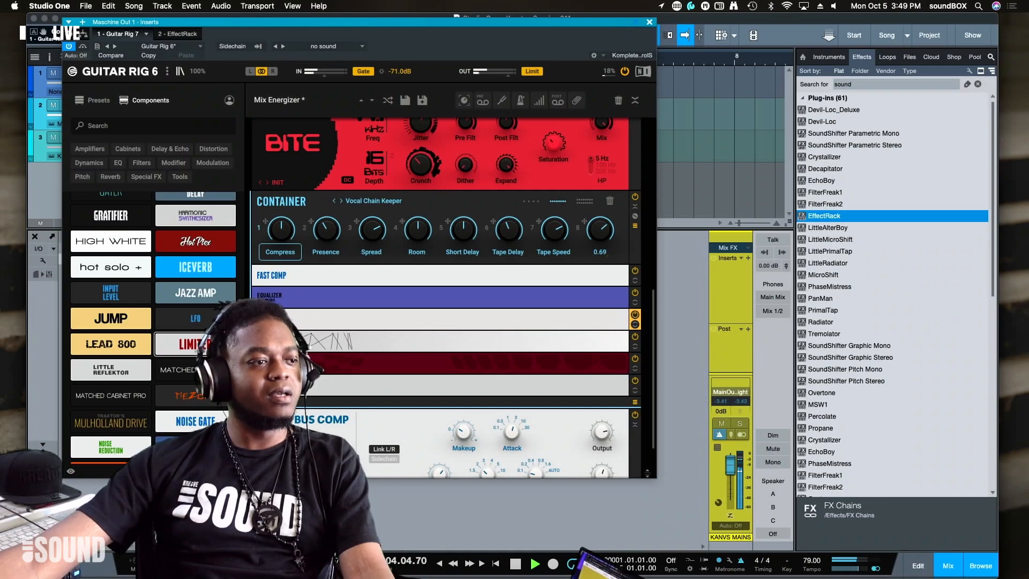
mouse_move(275, 240)
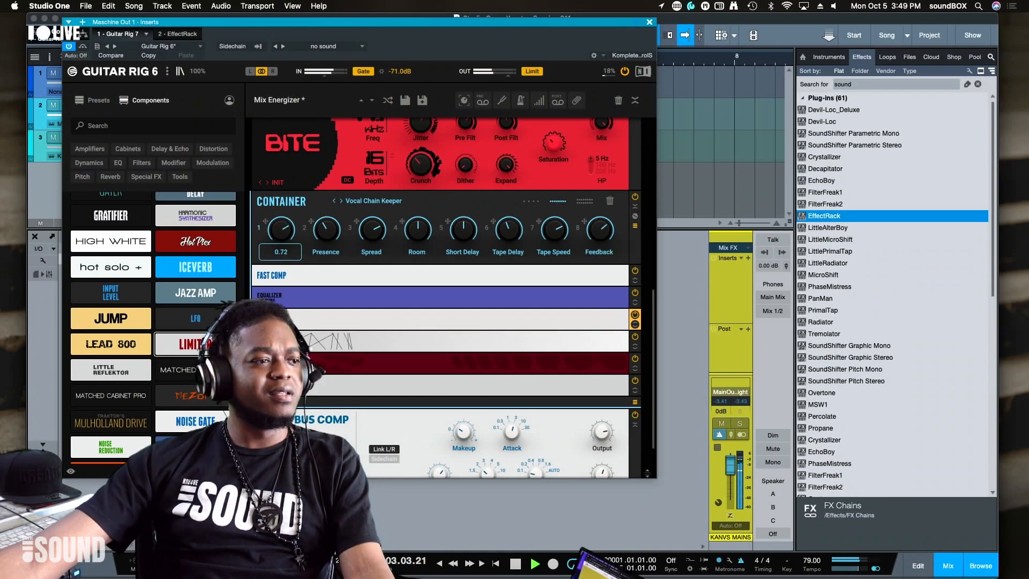
left_click_drag(281, 229, 281, 225)
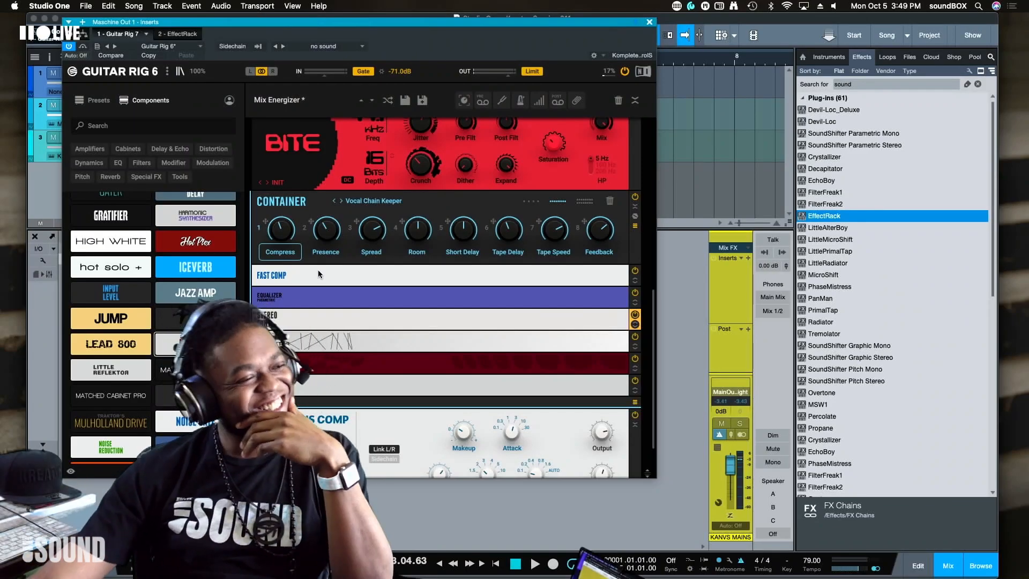
Step: Load the Chaotech preset into the Container and look over the effects it contains
left_click(386, 200)
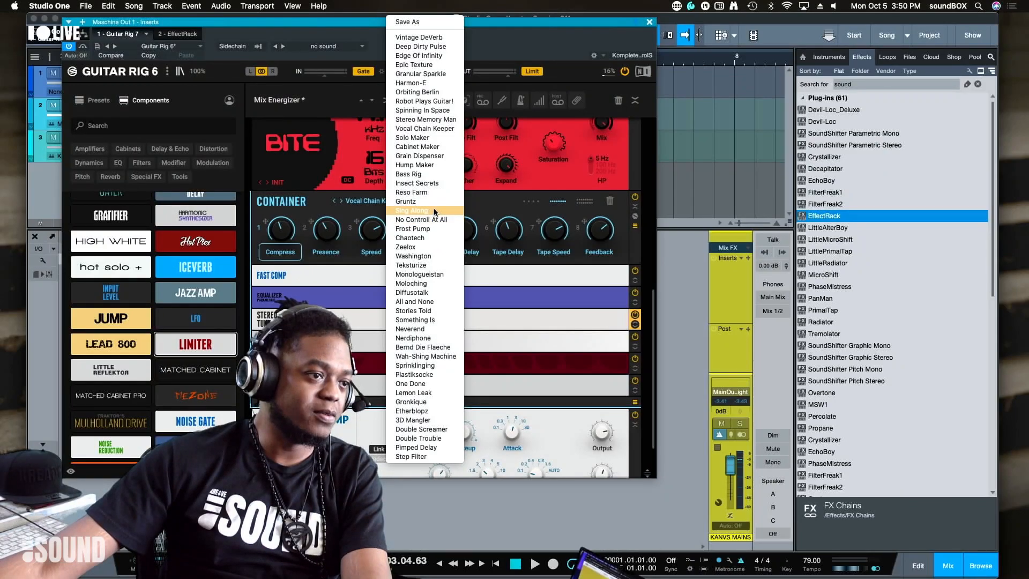
left_click(429, 237)
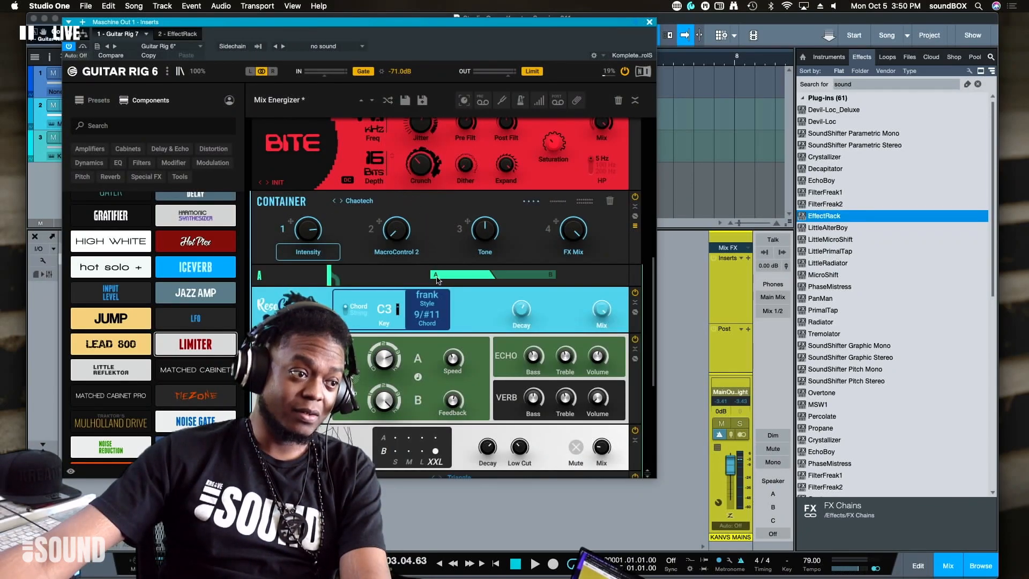
scroll(488, 333, "down", 1)
scroll(488, 333, "down", 3)
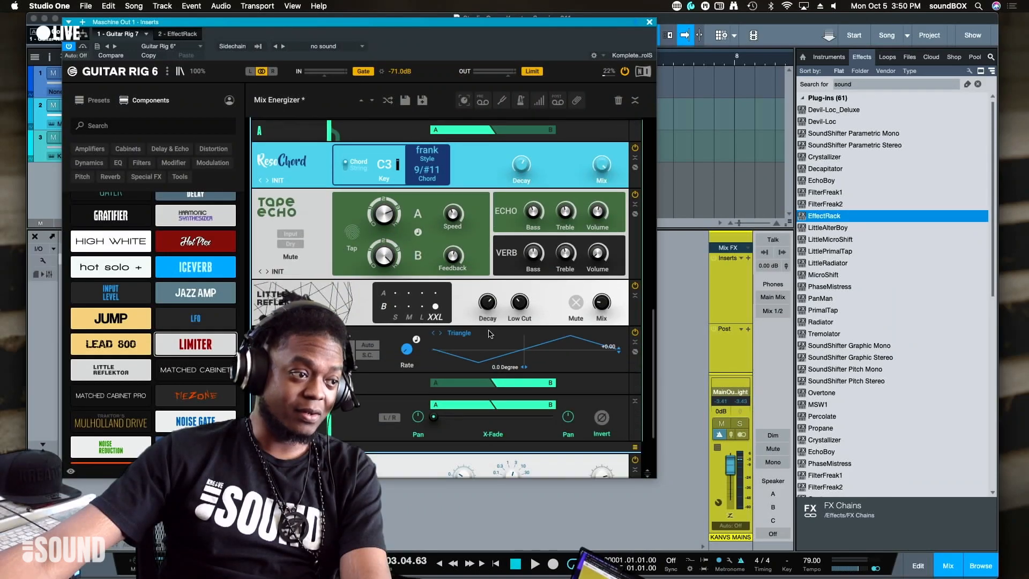
Step: Review the rack from the EQ and VC 76 through Dirt and Bite down to the Container
scroll(488, 333, "up", 15)
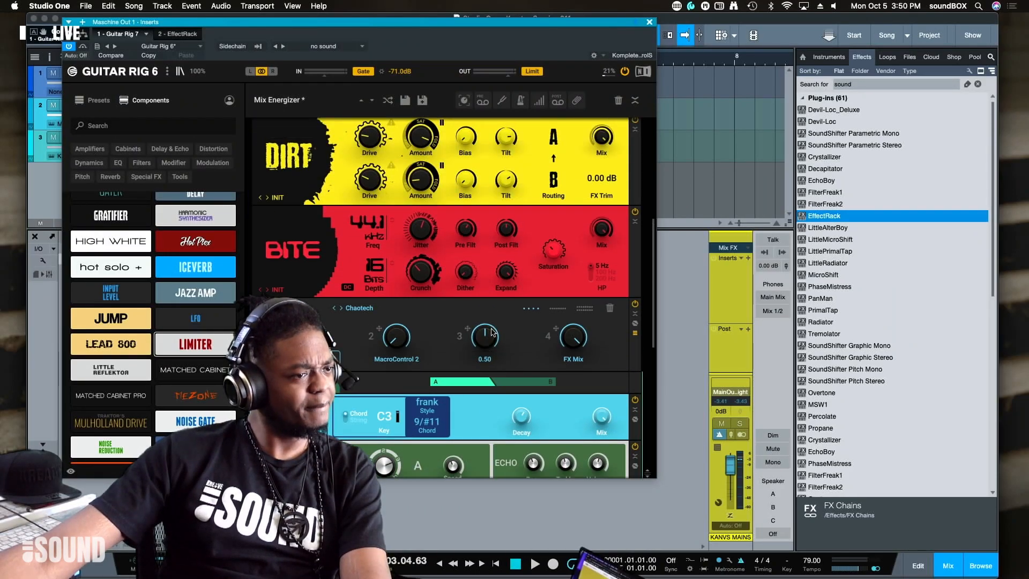
scroll(450, 173, "down", 2)
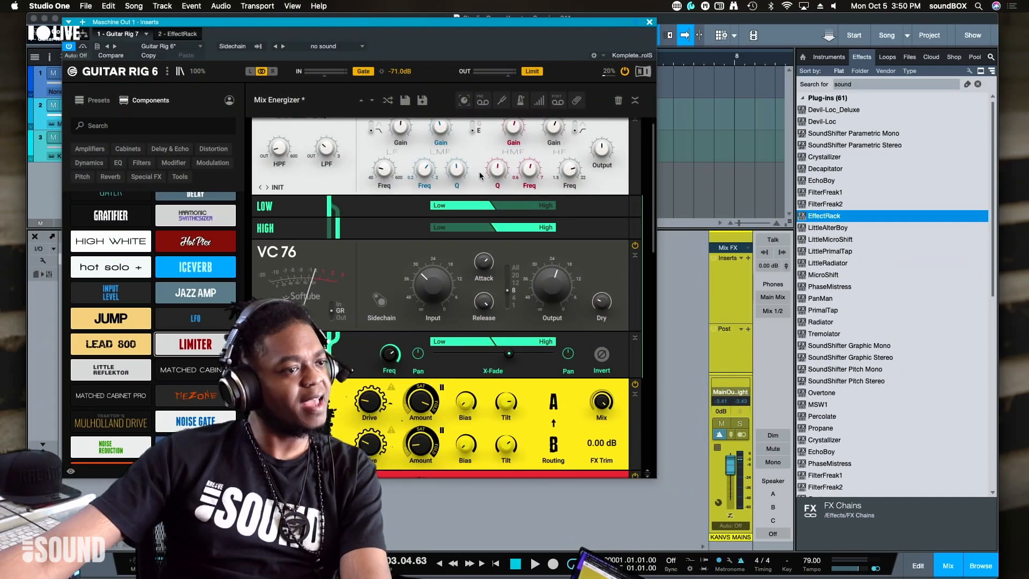
scroll(452, 214, "down", 10)
scroll(452, 215, "down", 15)
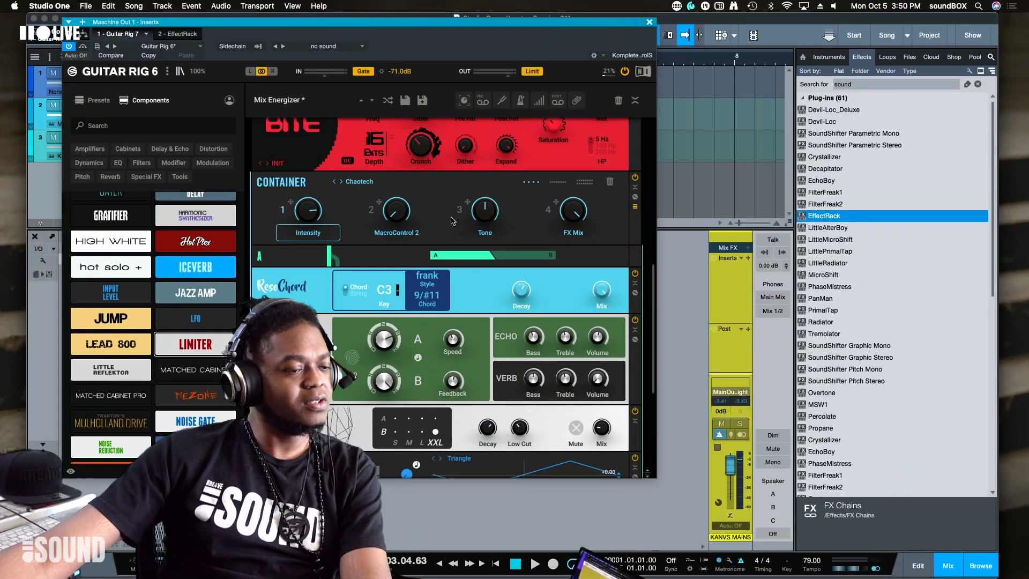
scroll(449, 212, "down", 1)
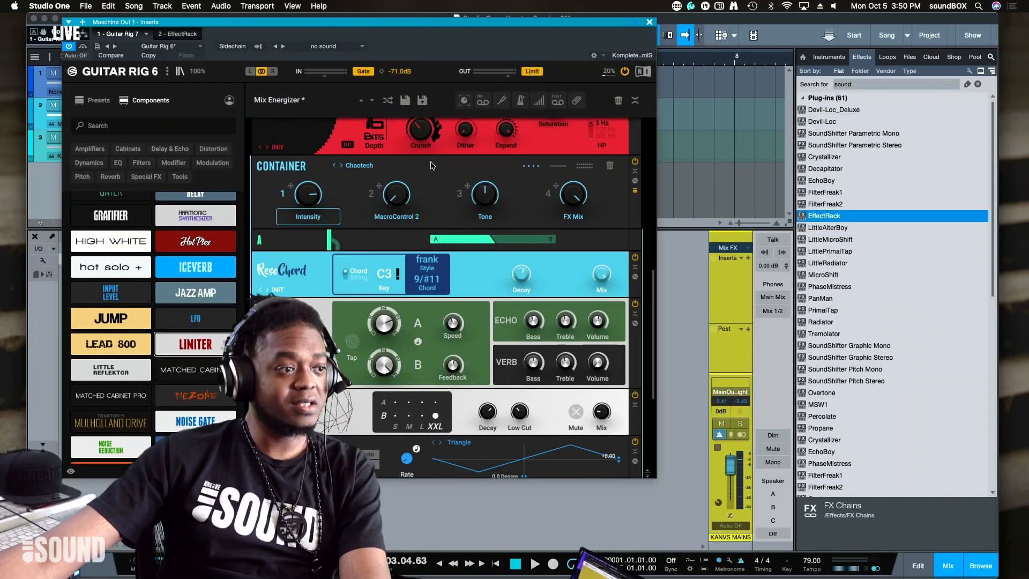
scroll(435, 178, "up", 1)
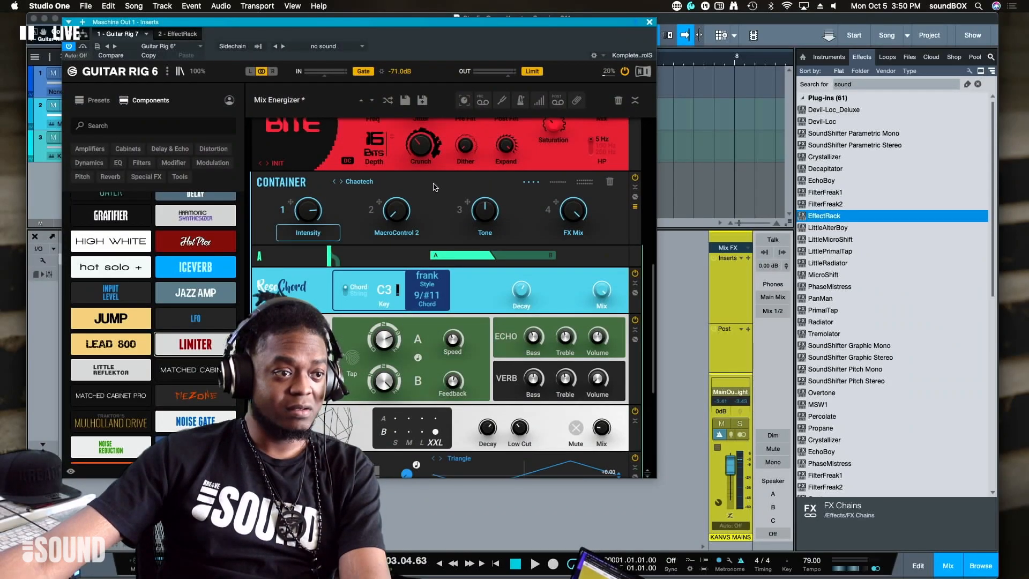
Step: Select the Container and follow its signal chain through the Split Mix to the Solid Bus Comp and Limiter
left_click(443, 185)
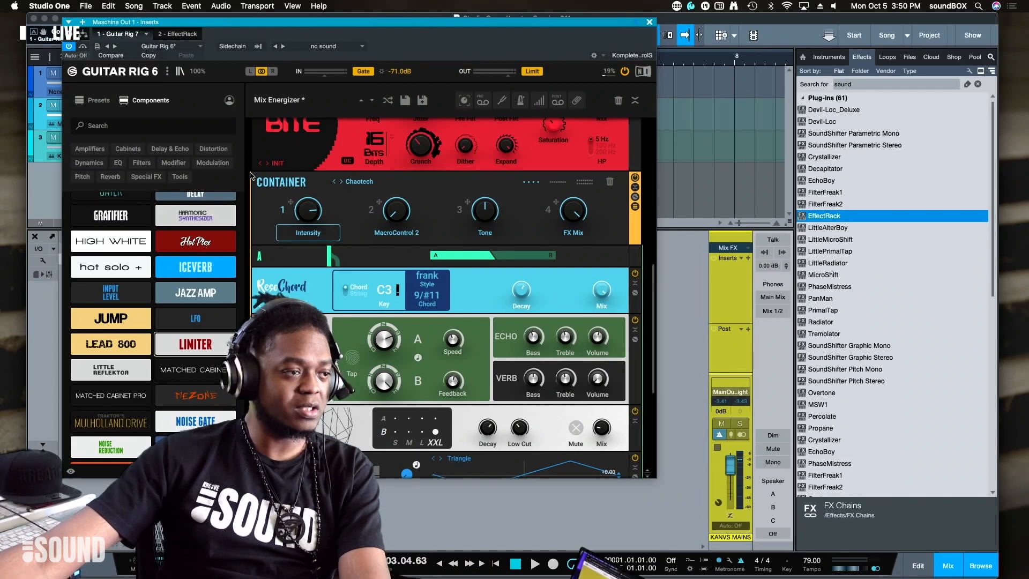
scroll(246, 178, "down", 4)
scroll(246, 178, "down", 3)
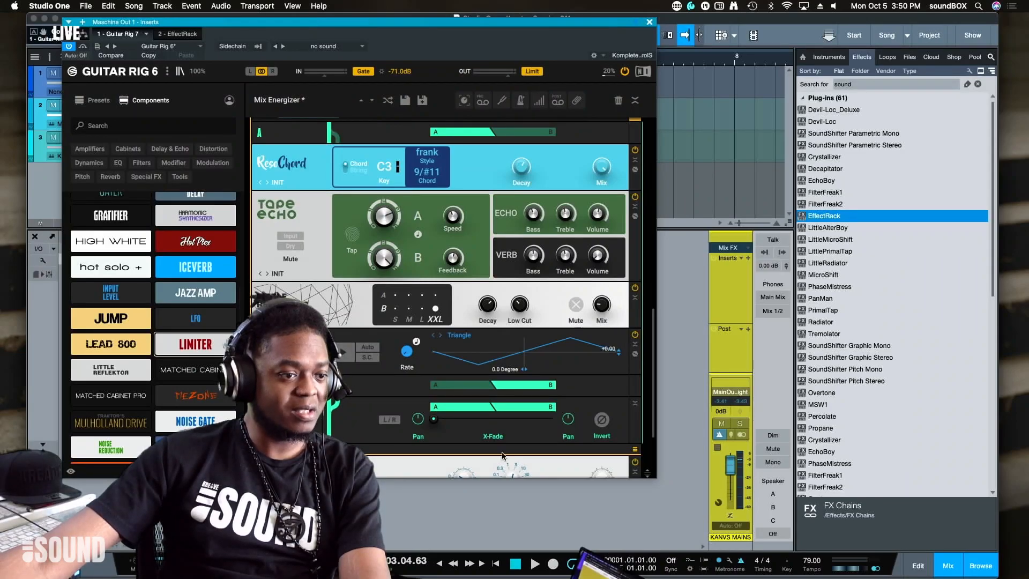
scroll(382, 358, "down", 6)
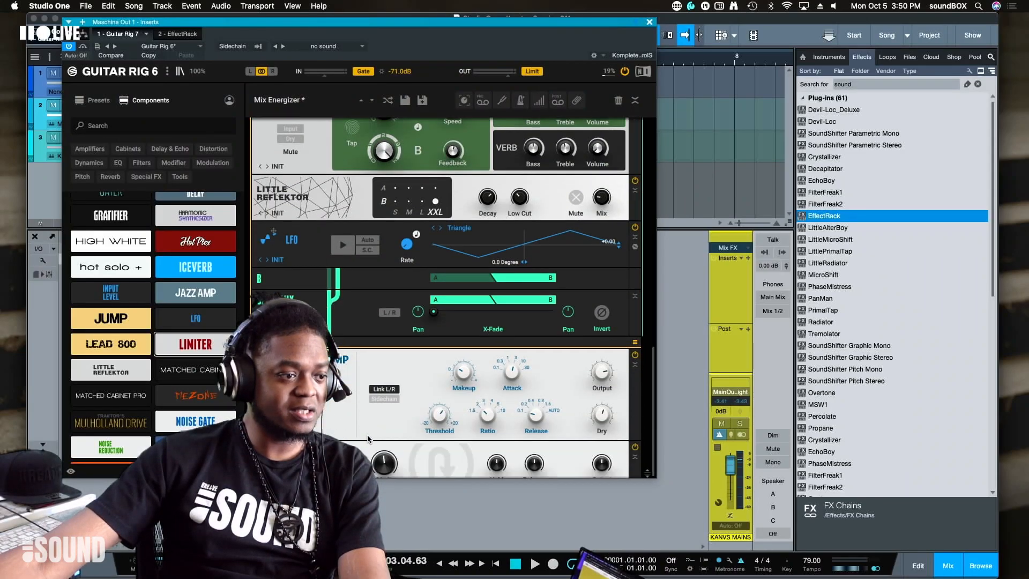
scroll(381, 358, "down", 1)
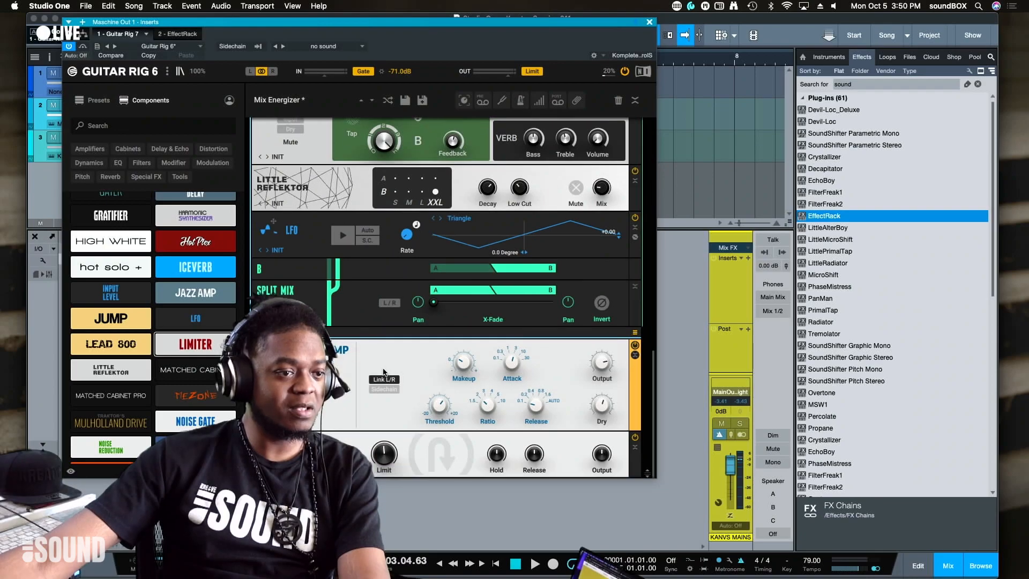
left_click(343, 454)
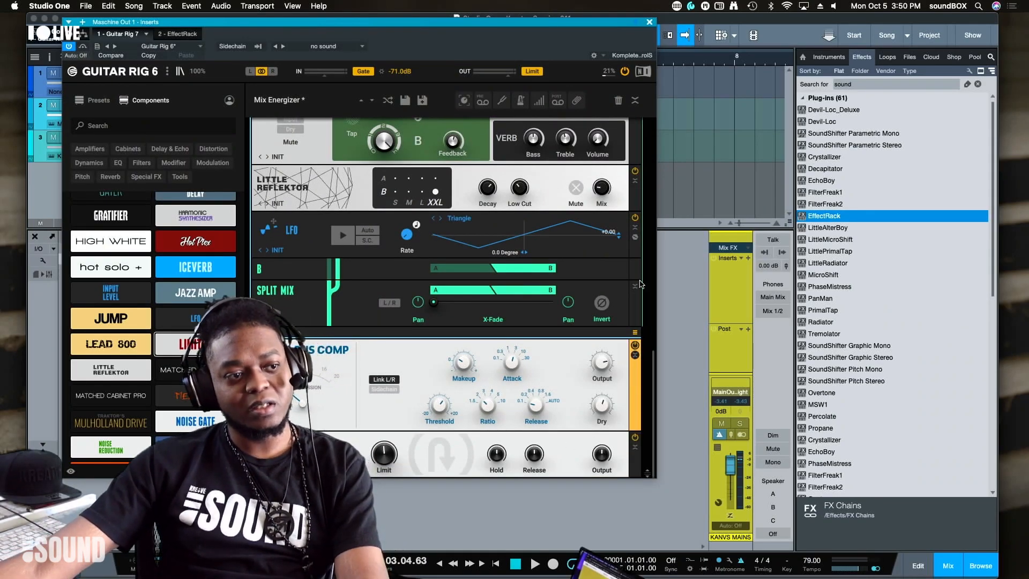
Step: Start playback and lower the ResoChord module's mix to 15.5 %
left_click(610, 256)
scroll(612, 258, "up", 15)
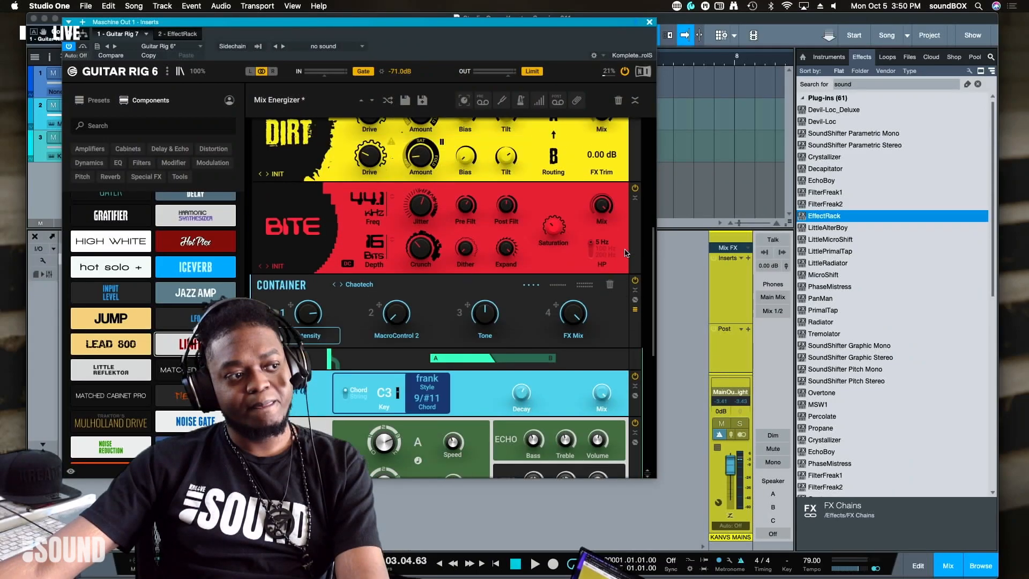
scroll(557, 401, "down", 1)
scroll(558, 401, "down", 11)
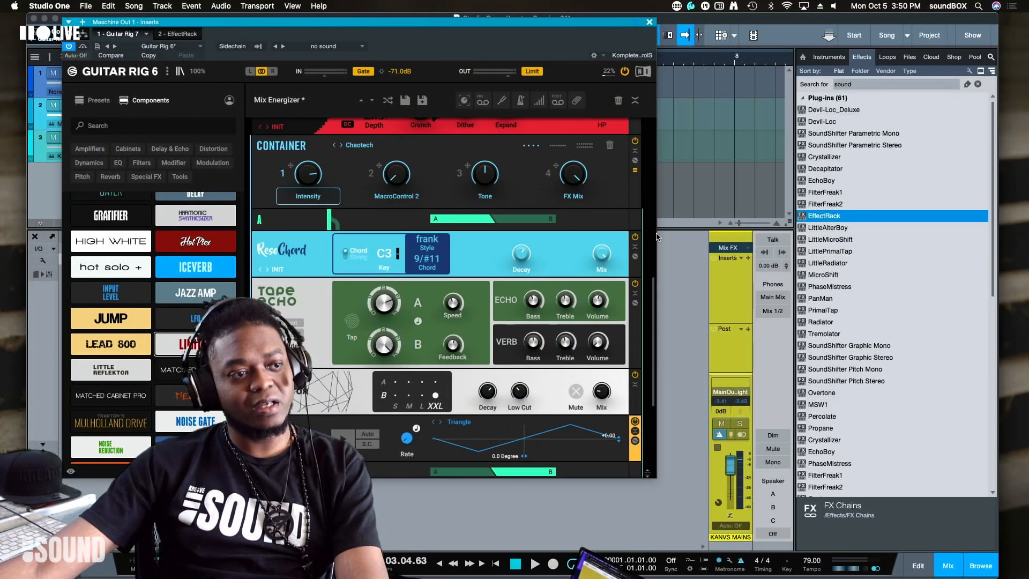
scroll(484, 333, "down", 6)
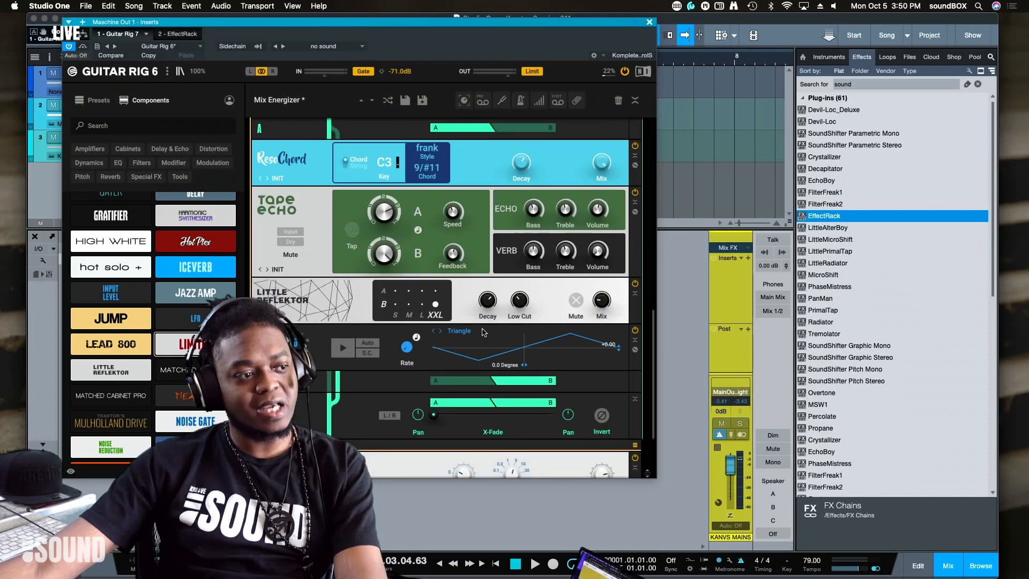
scroll(371, 319, "up", 2)
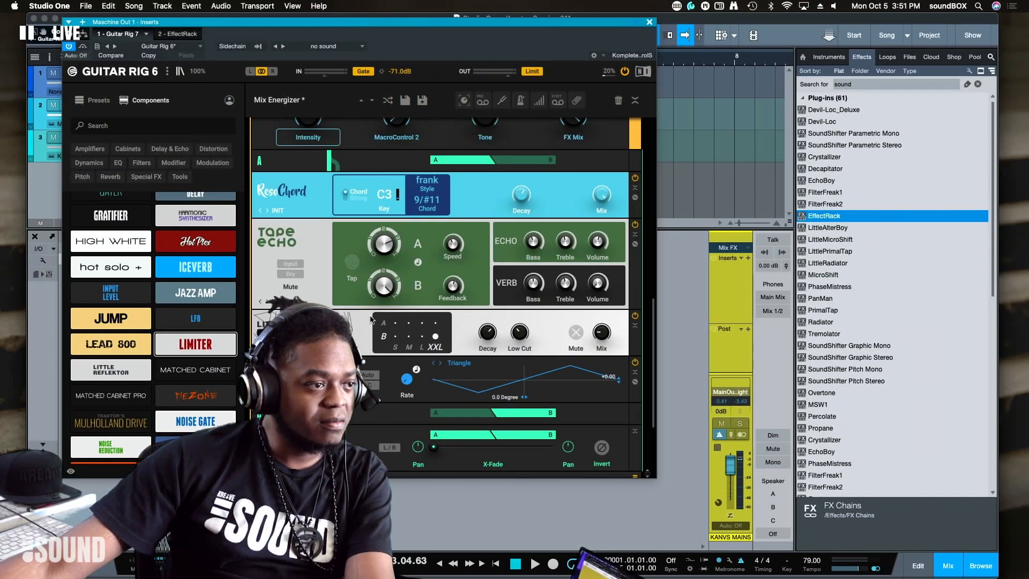
scroll(371, 319, "up", 3)
scroll(373, 316, "up", 1)
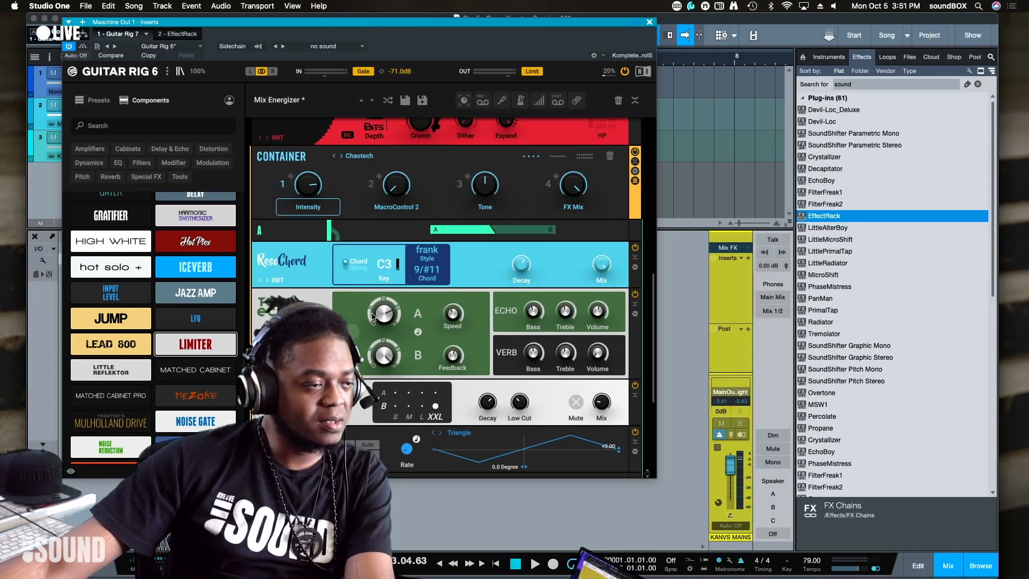
scroll(373, 317, "up", 3)
key("space")
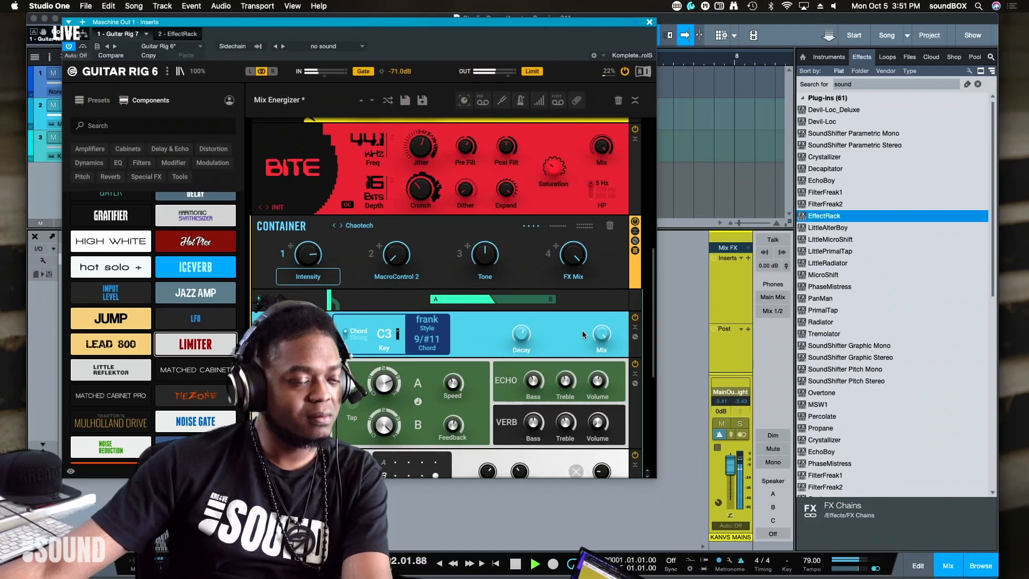
left_click_drag(601, 335, 601, 386)
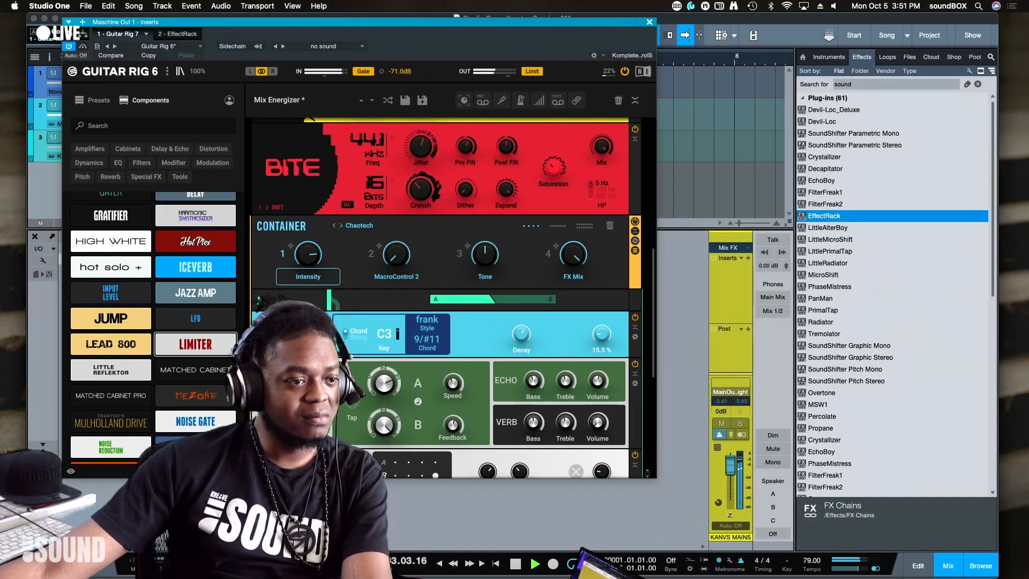
Step: Set the Tape Echo's A time to 2 and the Little Reflektor's mix to 2.3 %
scroll(496, 329, "down", 5)
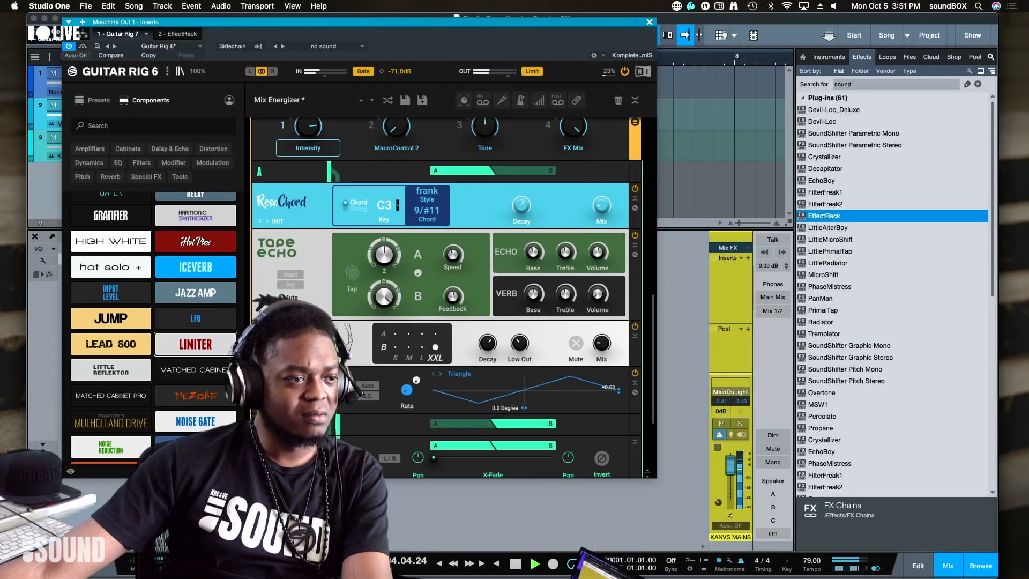
mouse_move(599, 251)
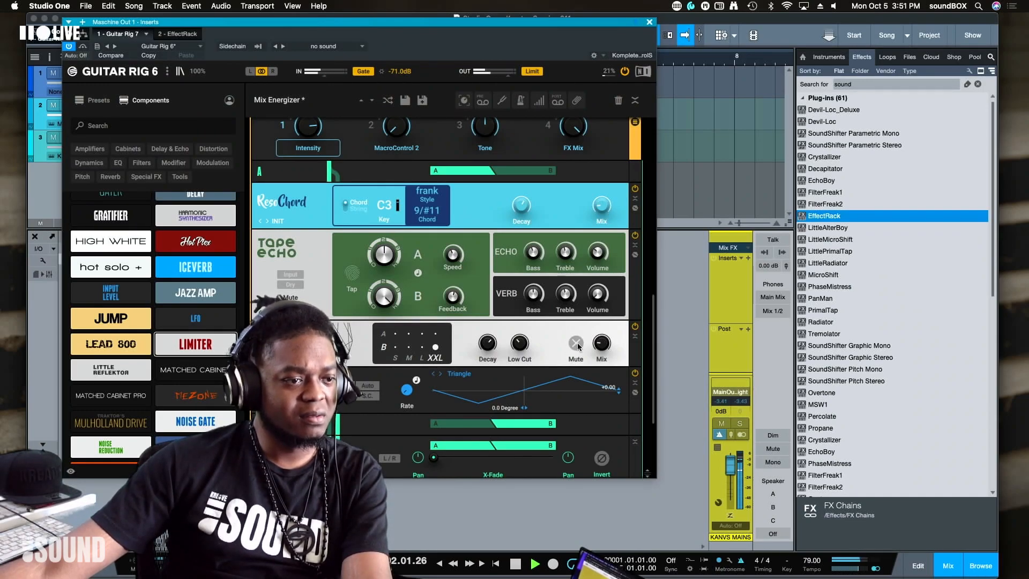
mouse_move(597, 344)
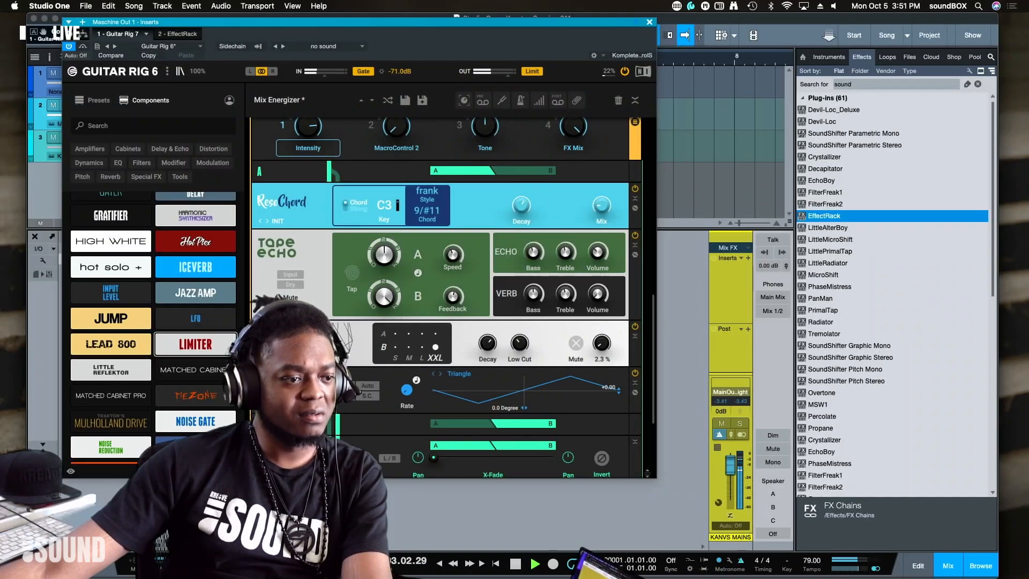
Step: Move the Split Mix X-Fade to the midpoint between A and B
scroll(600, 343, "down", 4)
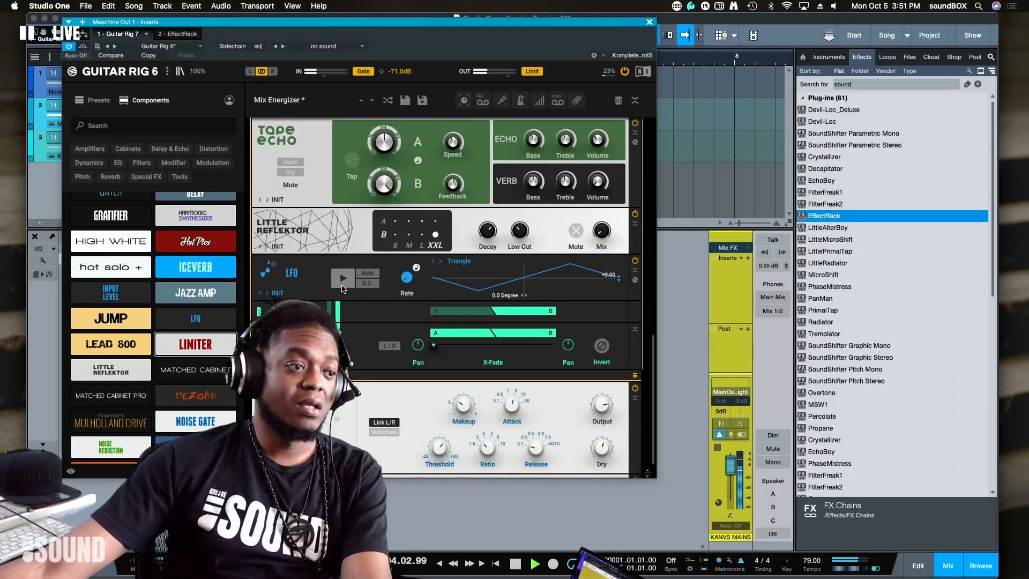
scroll(446, 298, "down", 2)
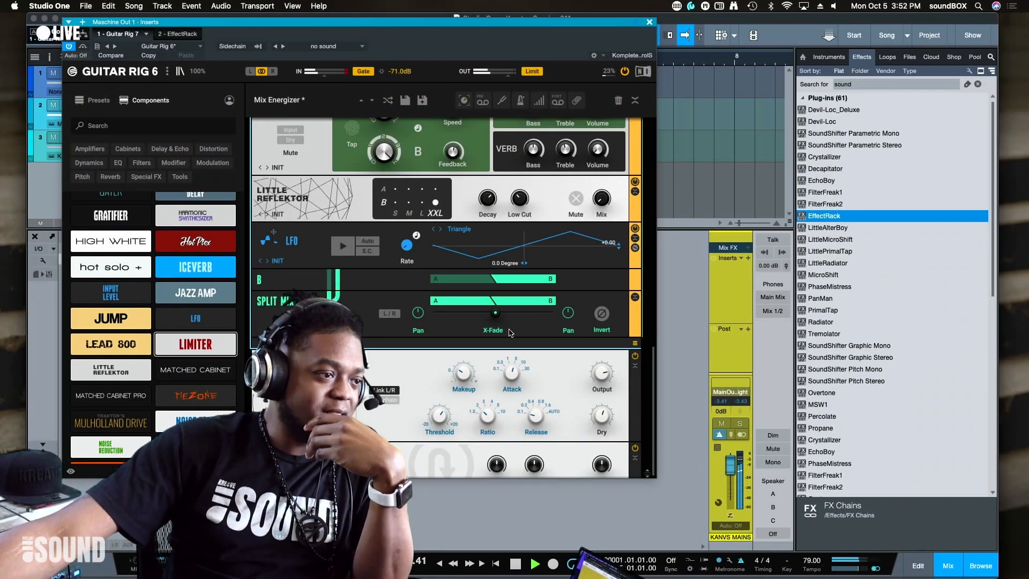
Step: Load the Stories Told preset into the Container module in place of Chaotech
scroll(506, 337, "up", 2)
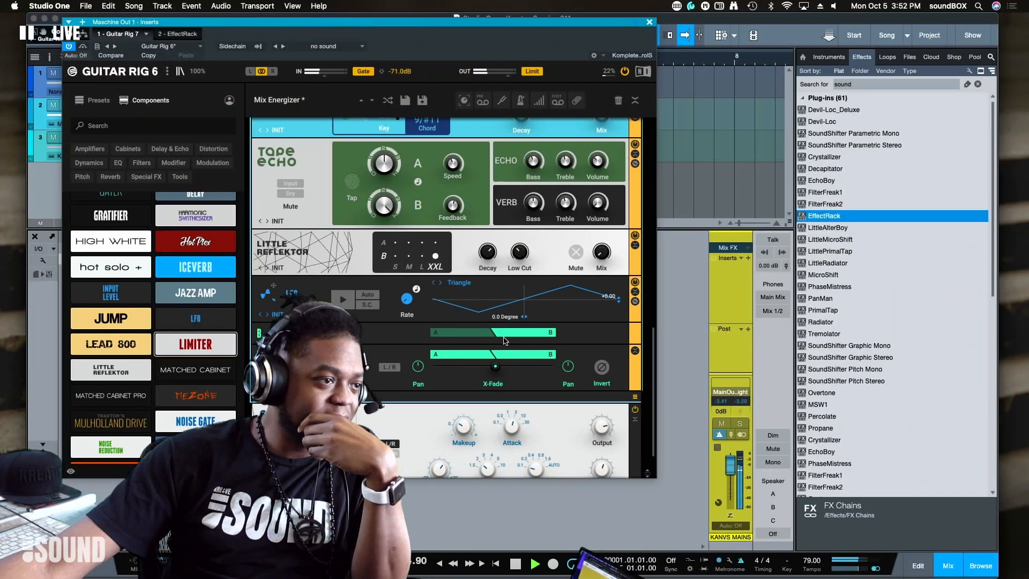
scroll(503, 340, "up", 7)
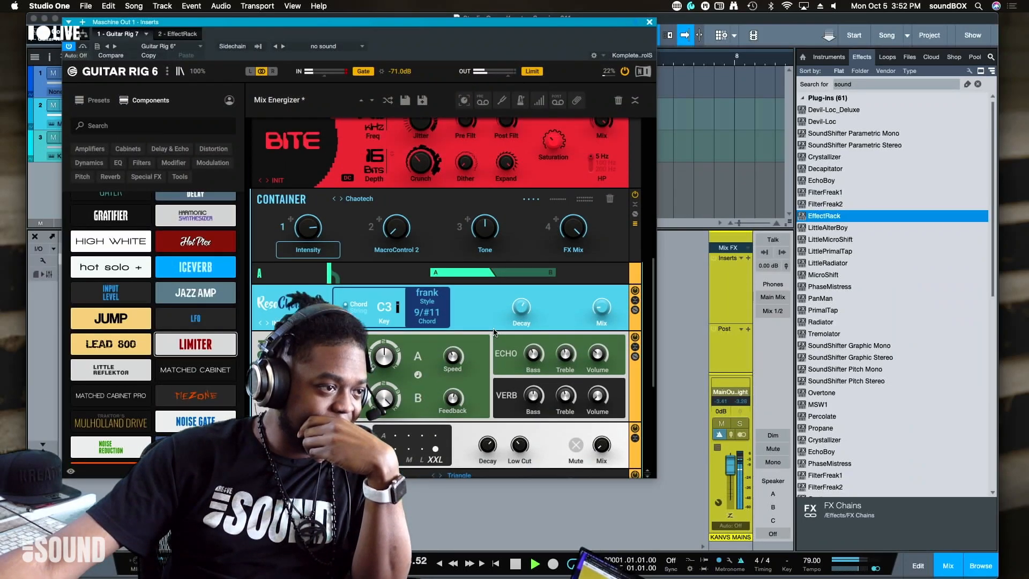
scroll(482, 329, "up", 1)
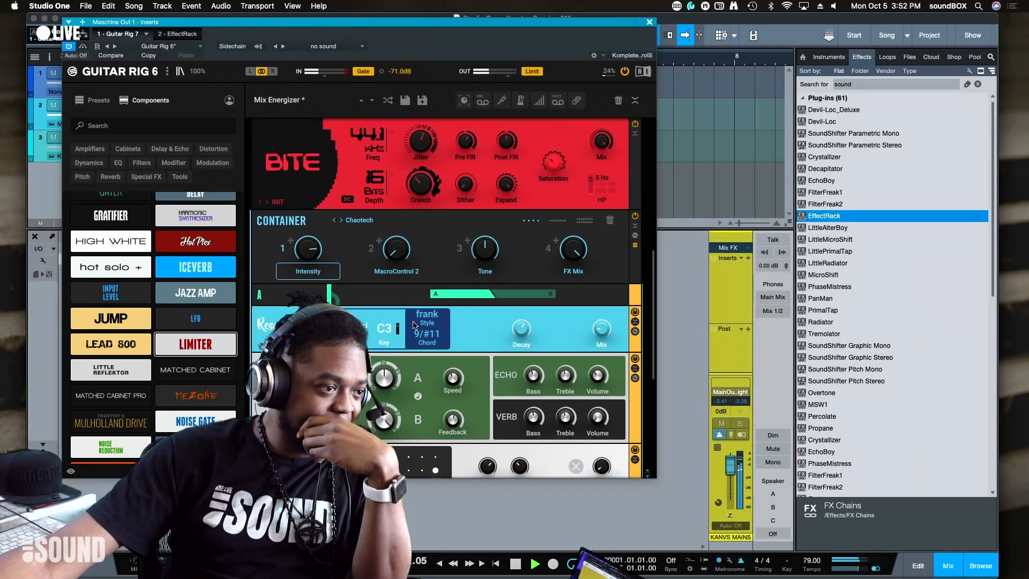
left_click(358, 220)
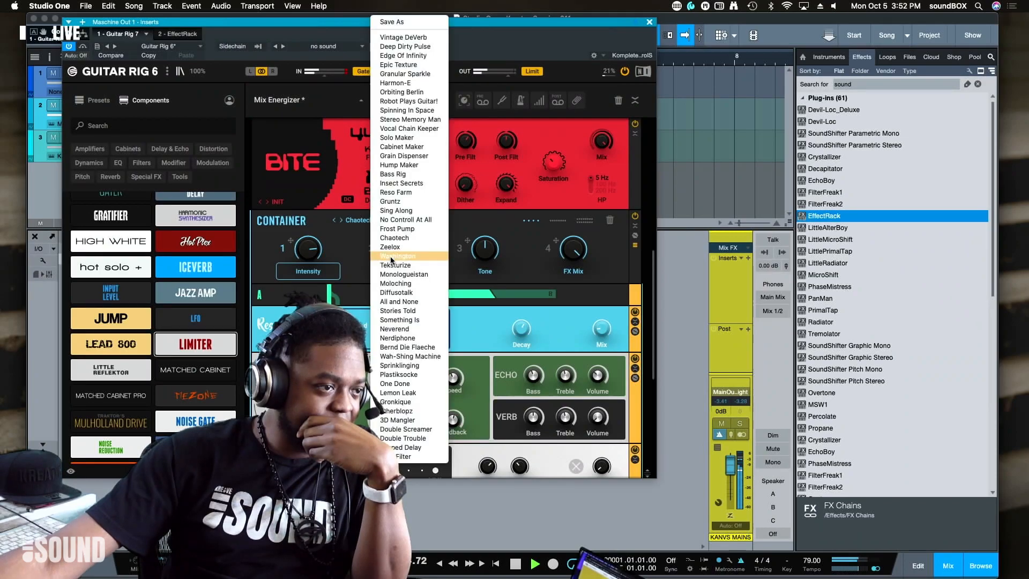
left_click(415, 312)
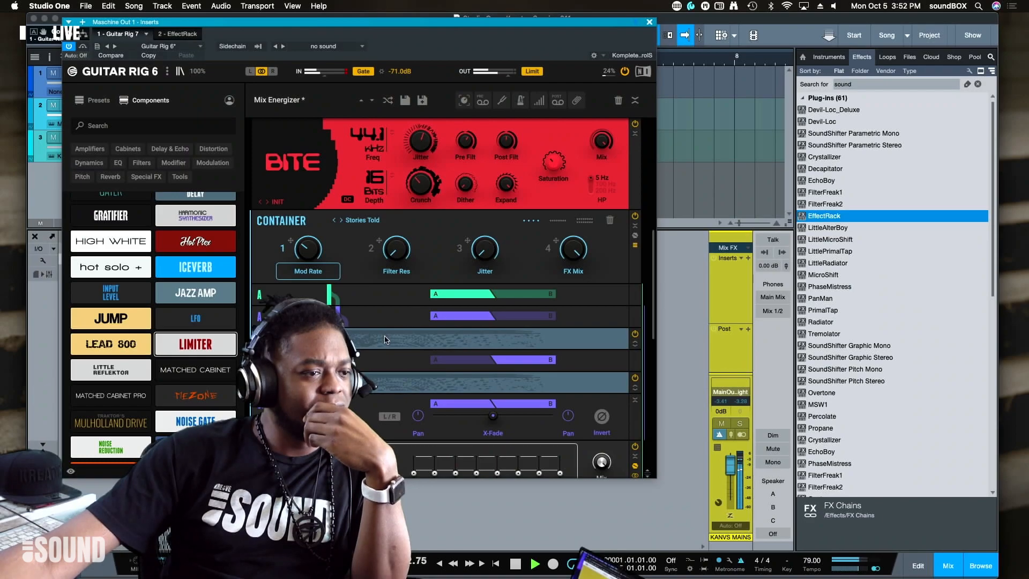
Step: Restart playback, shift the Split Mix X-Fade almost fully toward B, and enable its Invert option
scroll(385, 339, "down", 6)
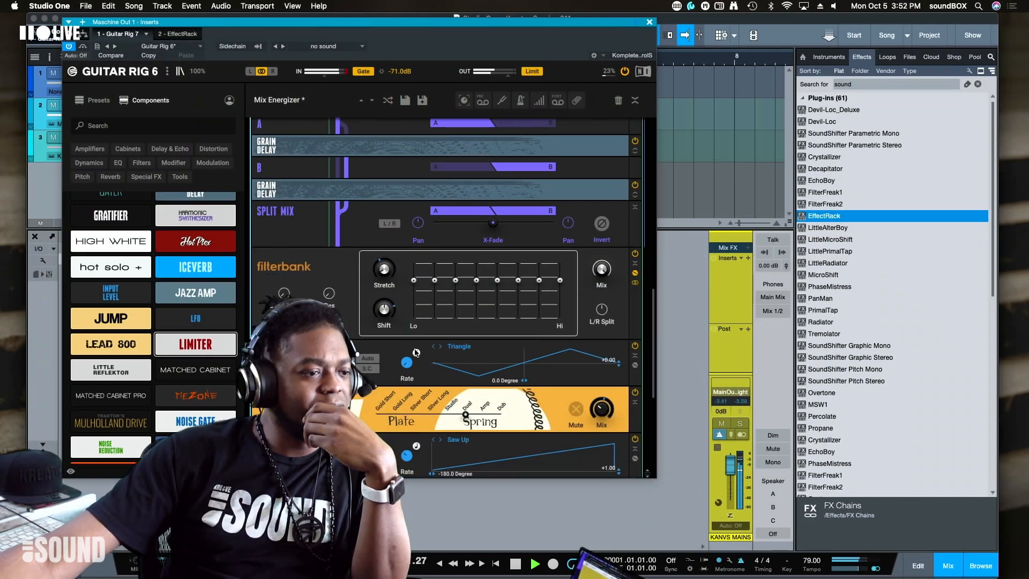
scroll(417, 352, "down", 4)
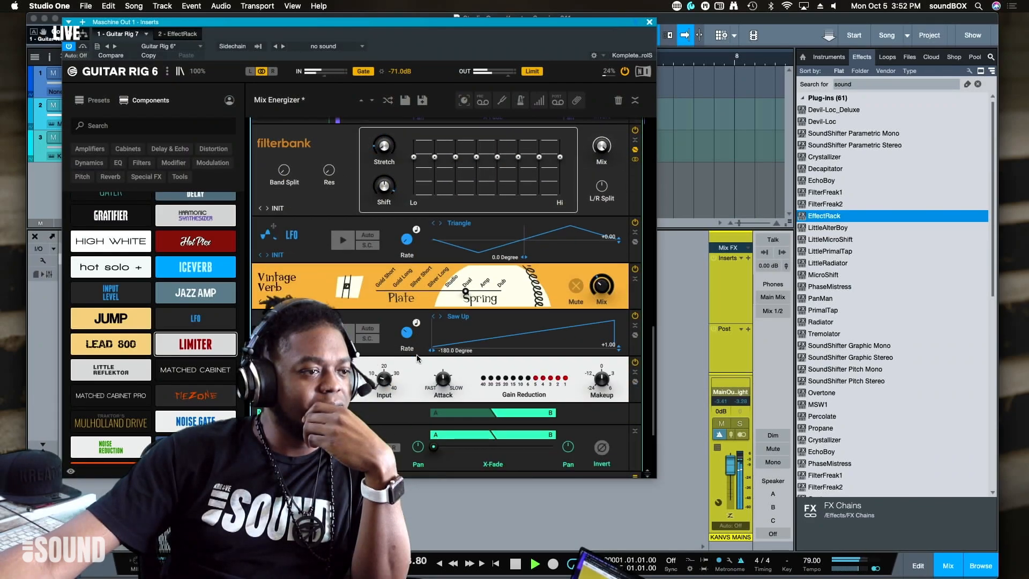
key("space")
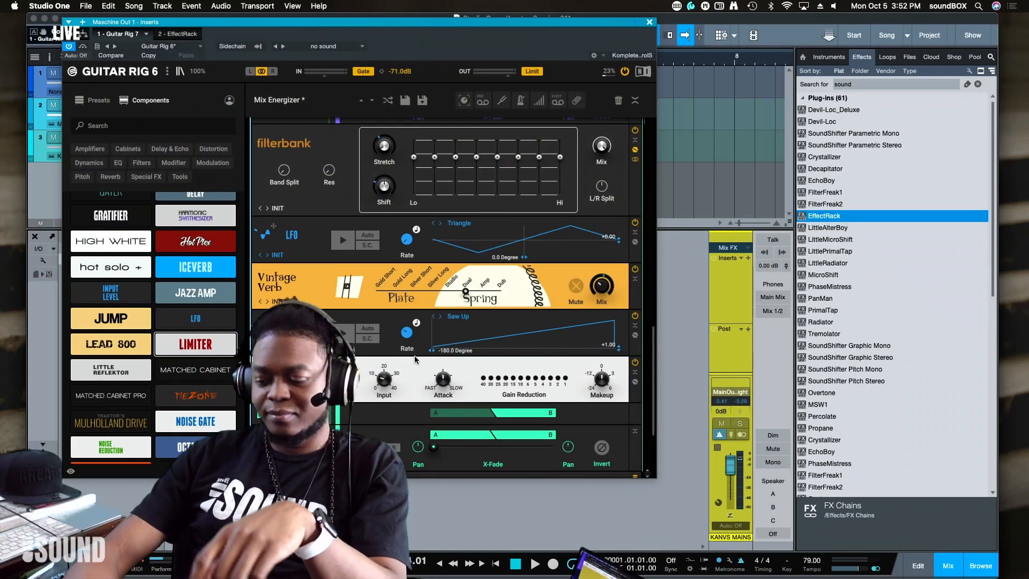
key("space")
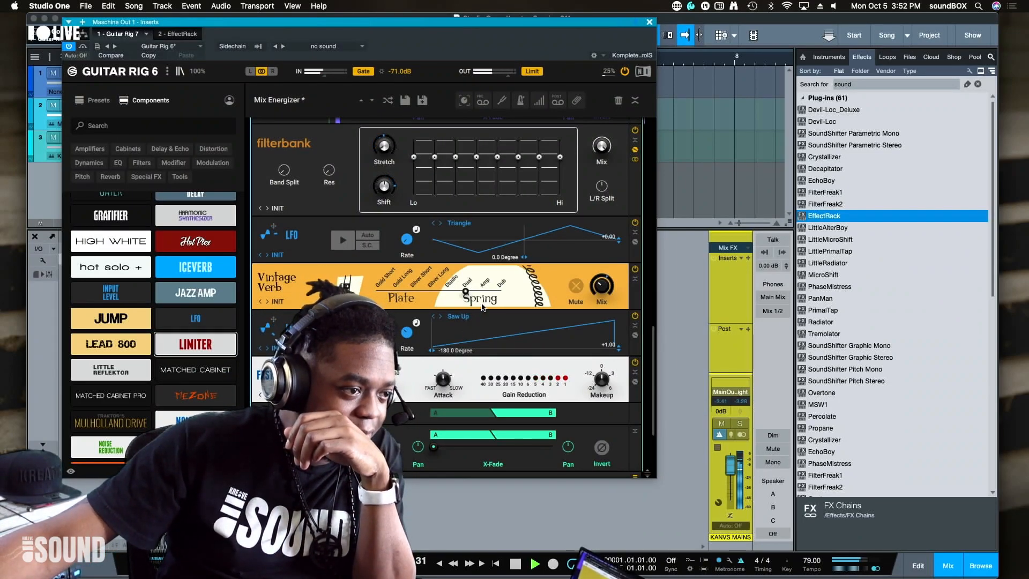
scroll(485, 321, "down", 5)
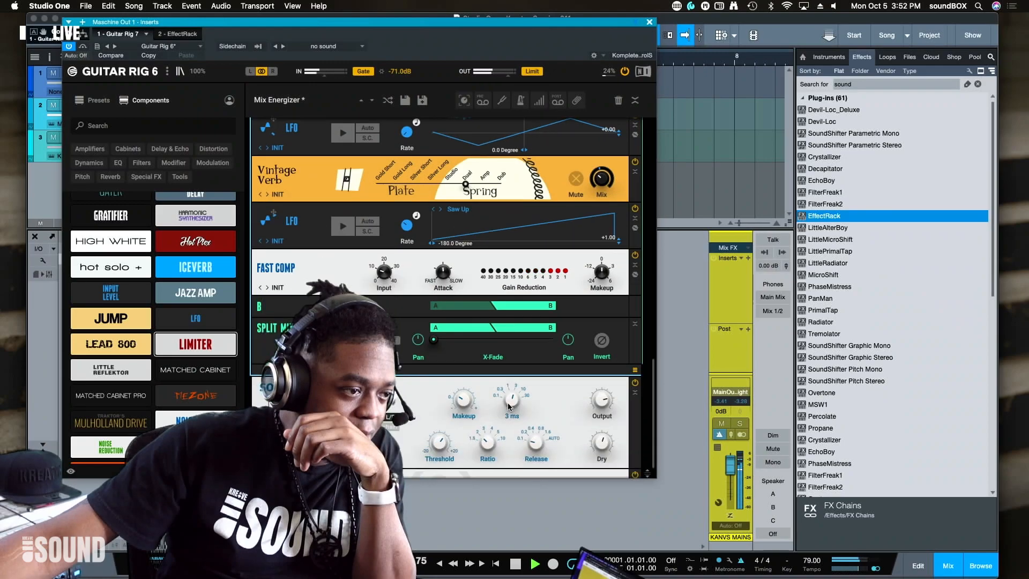
left_click_drag(433, 339, 540, 339)
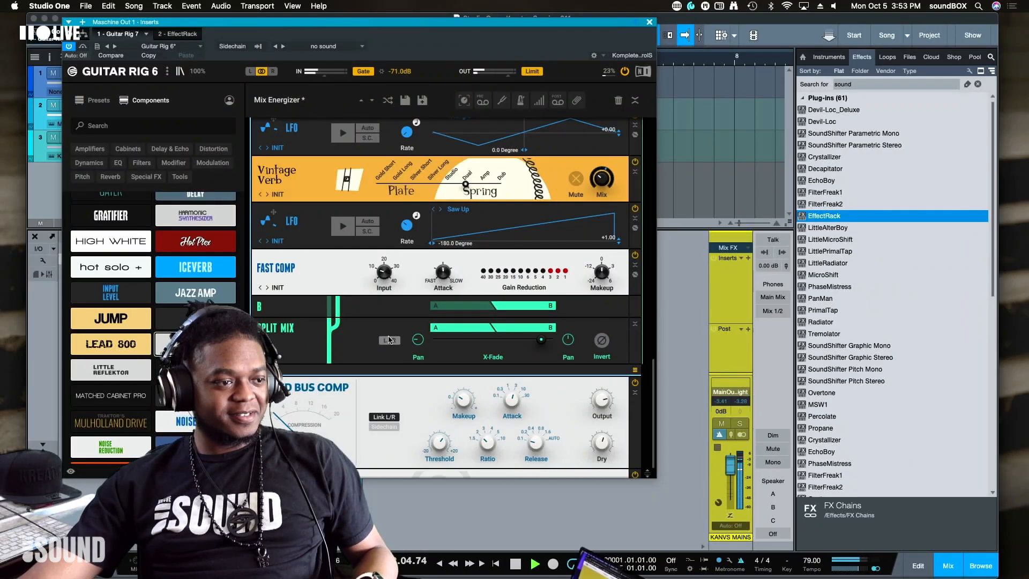
left_click(604, 343)
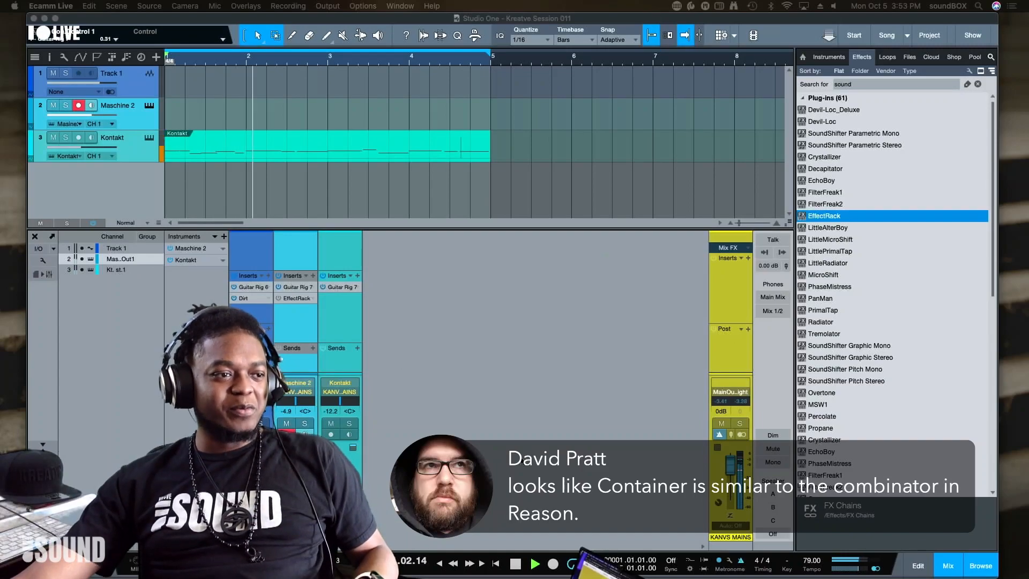
Step: Stop playback and return to Studio One, moving the Guitar Rig 6 window clear of the track list
left_click(675, 345)
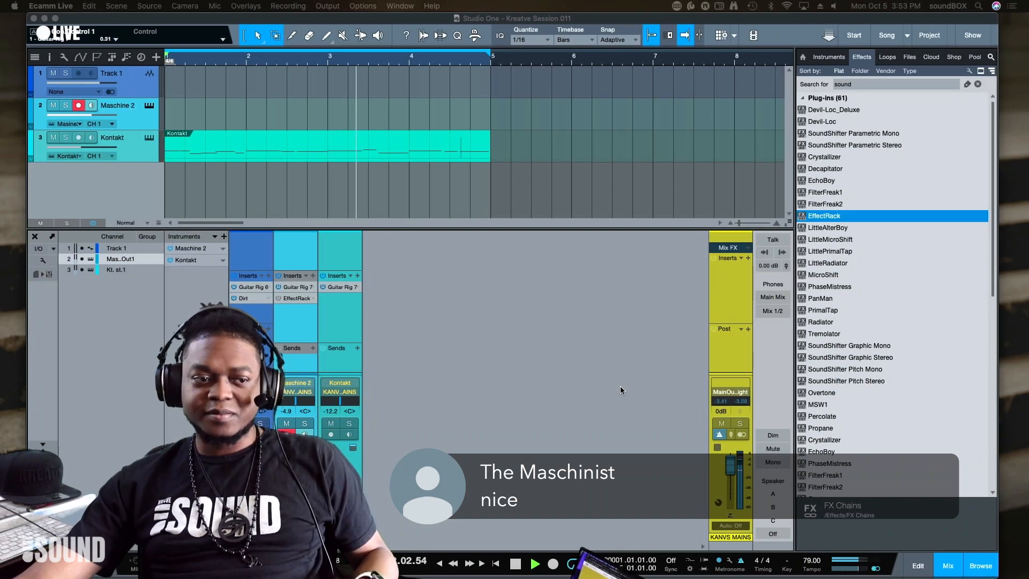
left_click(453, 344)
key("space")
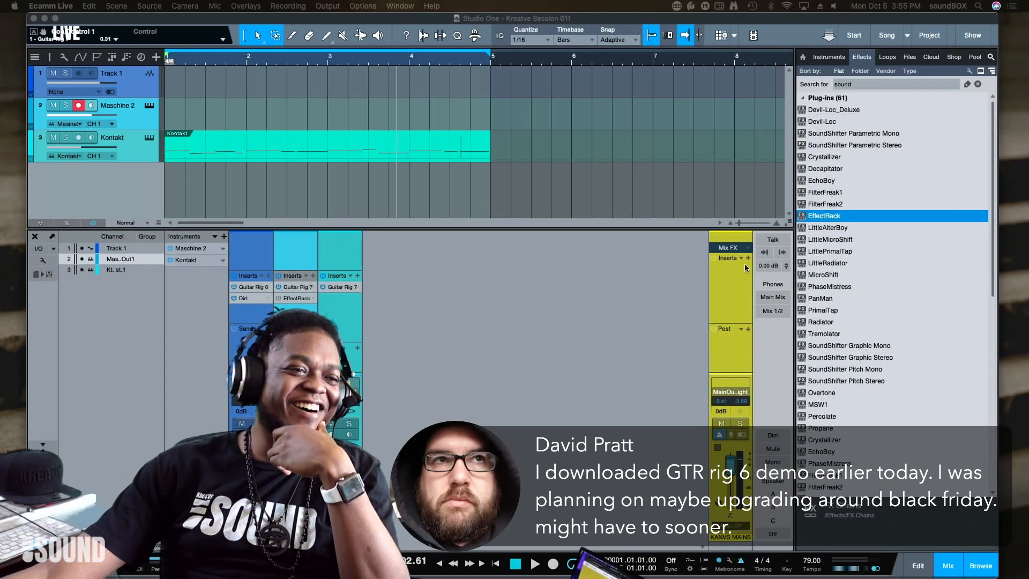
left_click(671, 266)
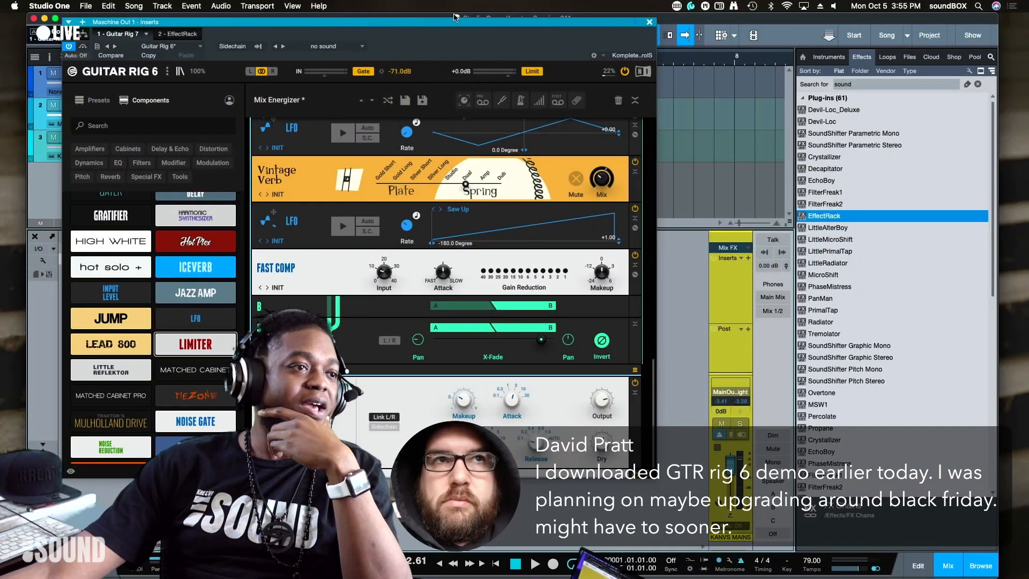
left_click_drag(453, 16, 748, 9)
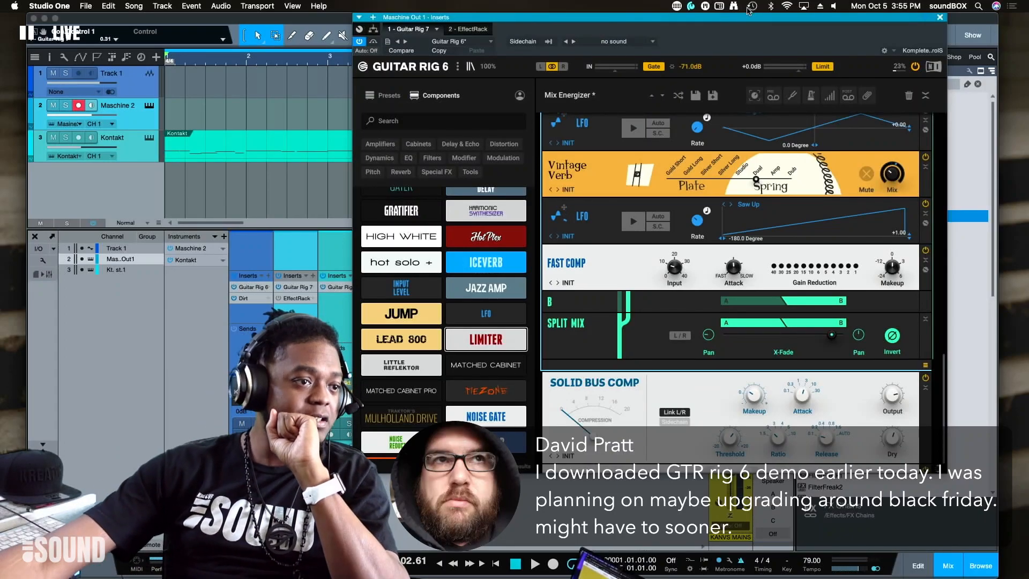
Step: Look through the list of available Guitar Rig 6 components
scroll(464, 245, "up", 1)
scroll(464, 242, "up", 1)
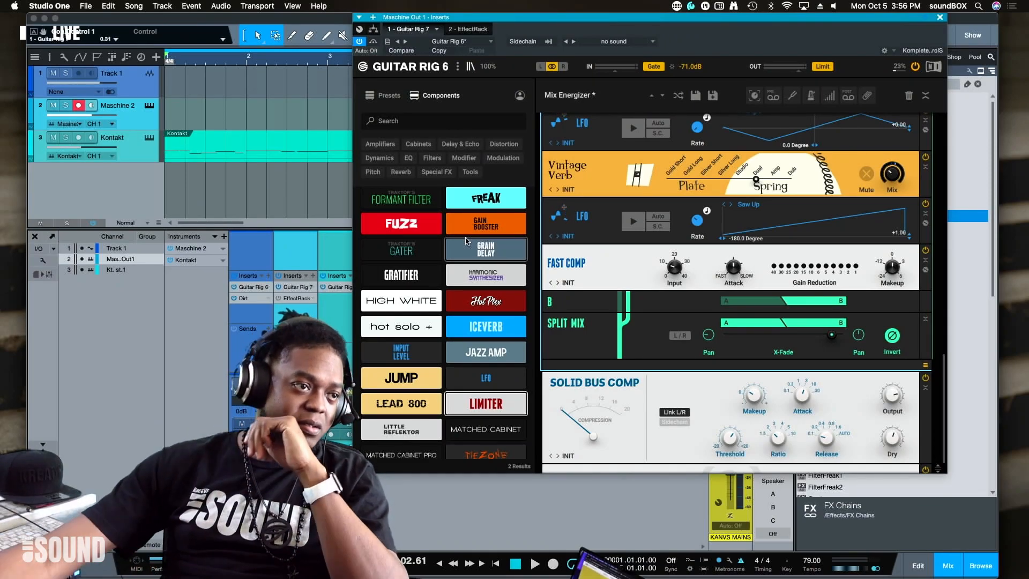
scroll(501, 288, "down", 4)
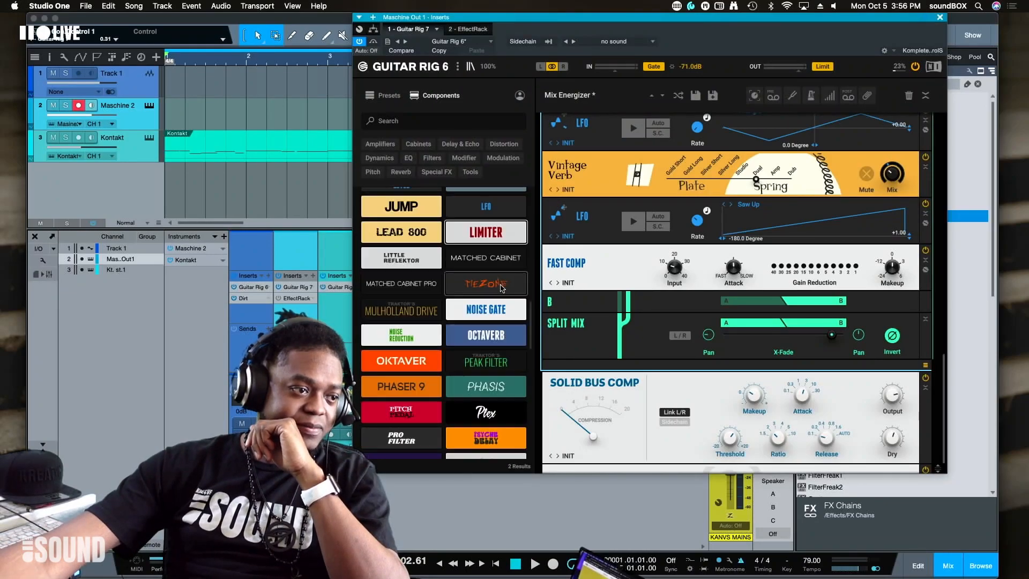
scroll(501, 288, "down", 5)
scroll(501, 287, "up", 6)
Step: Return to the preset browser and examine the FX Types, Characters, Amplifiers and Genres filter categories
left_click(381, 95)
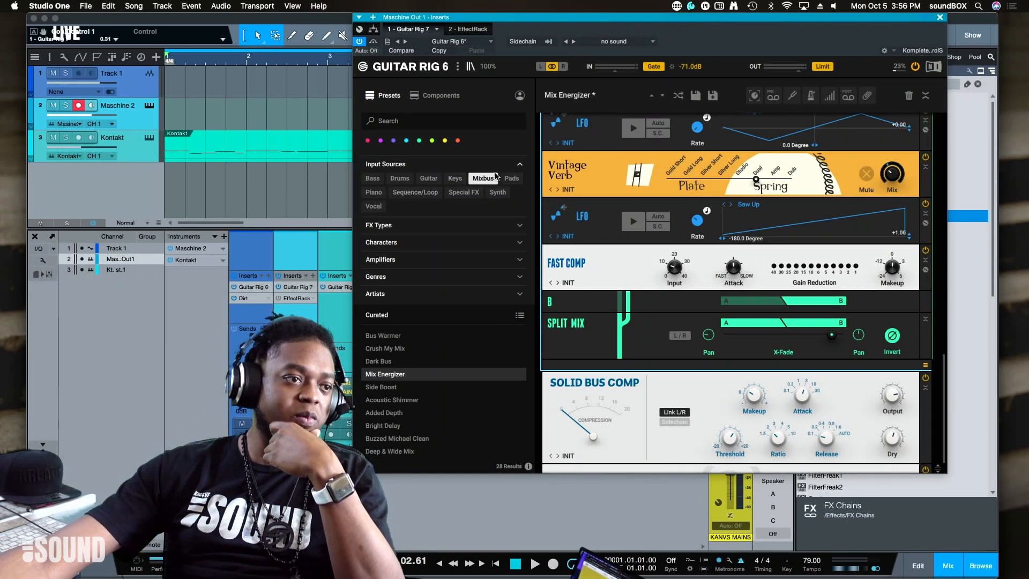
left_click(462, 122)
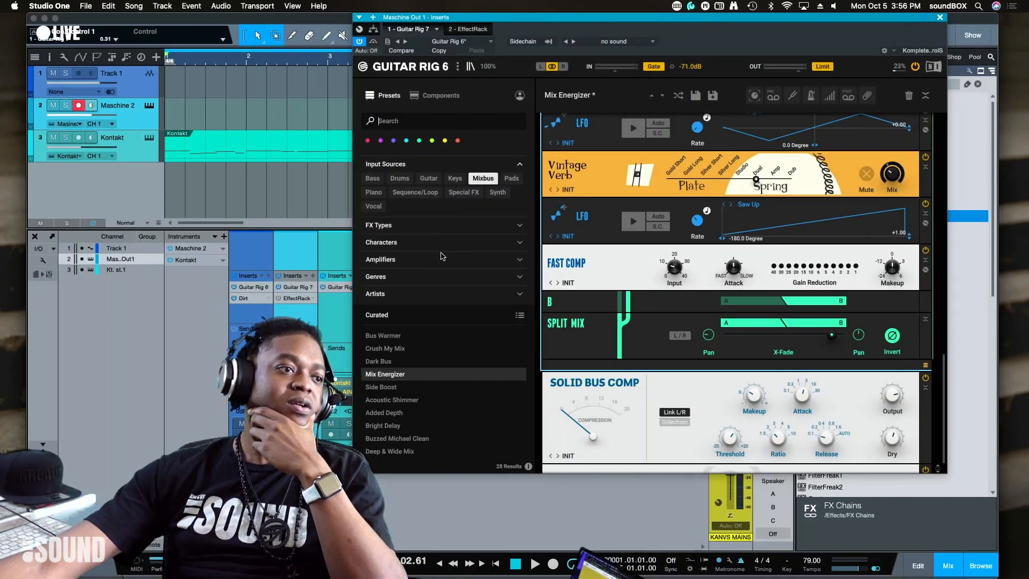
left_click(416, 230)
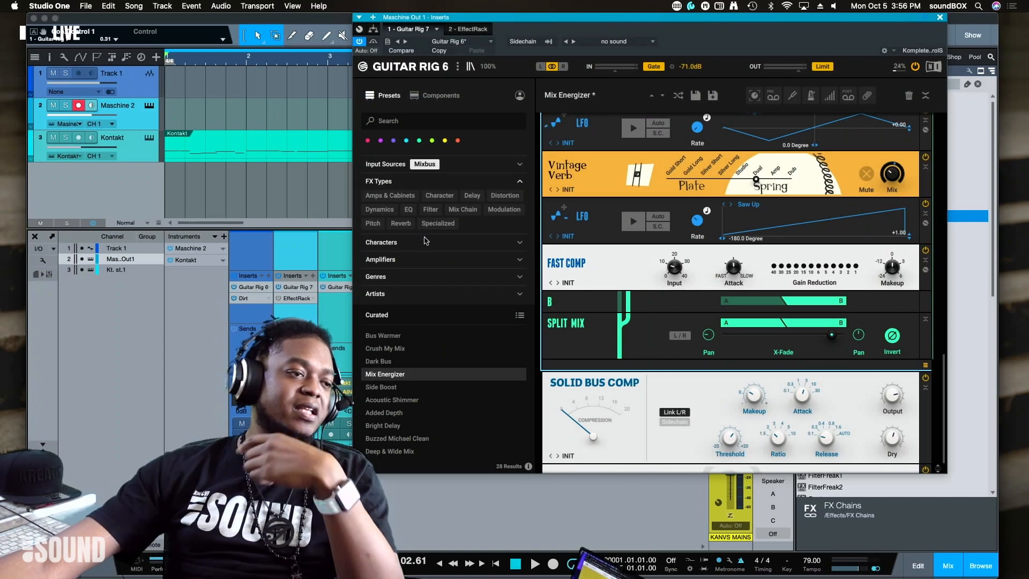
left_click(429, 243)
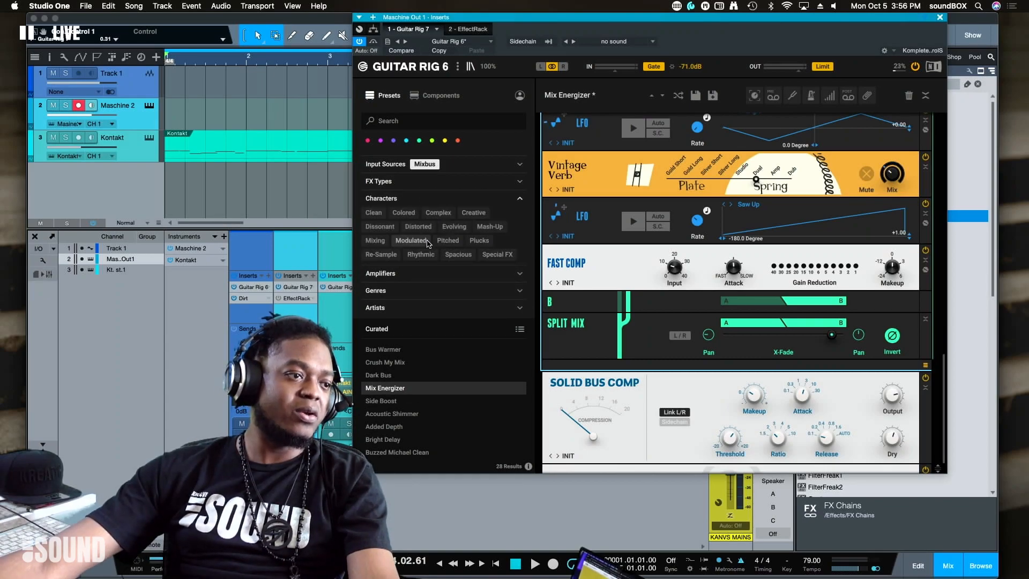
left_click(426, 274)
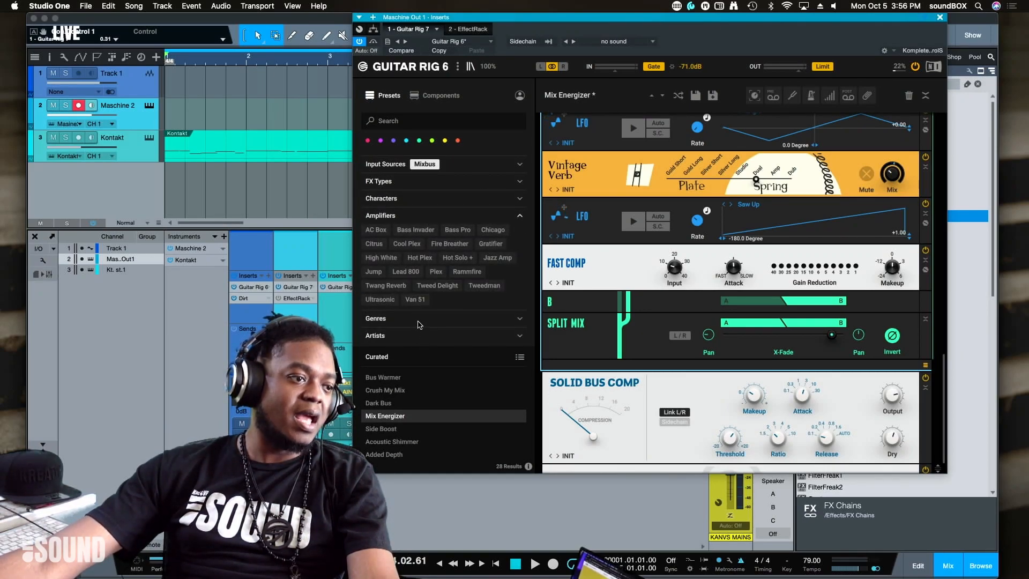
left_click(420, 320)
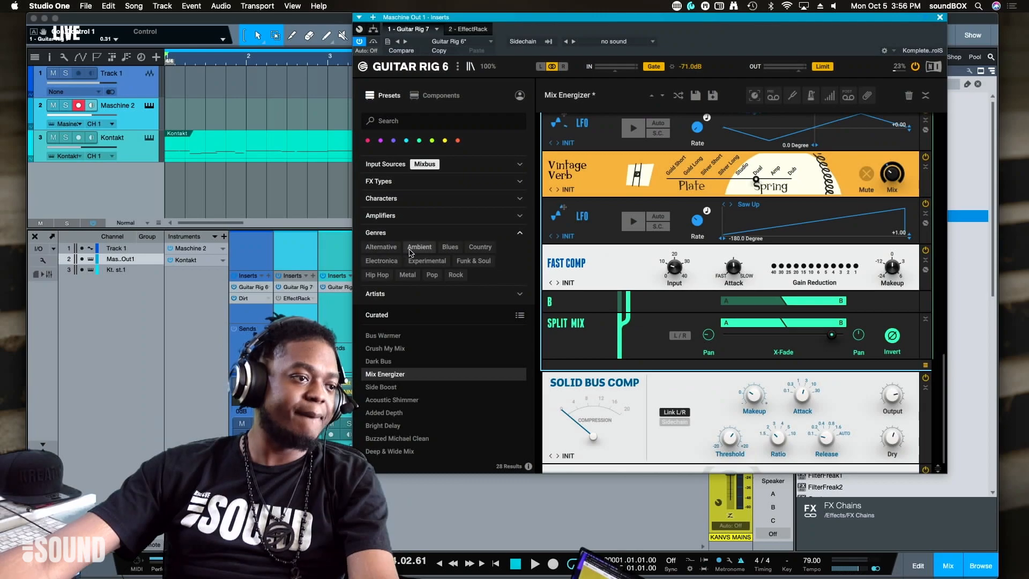
Step: Filter the presets by the Blues genre and remove the Mixbus input source filter
left_click(450, 247)
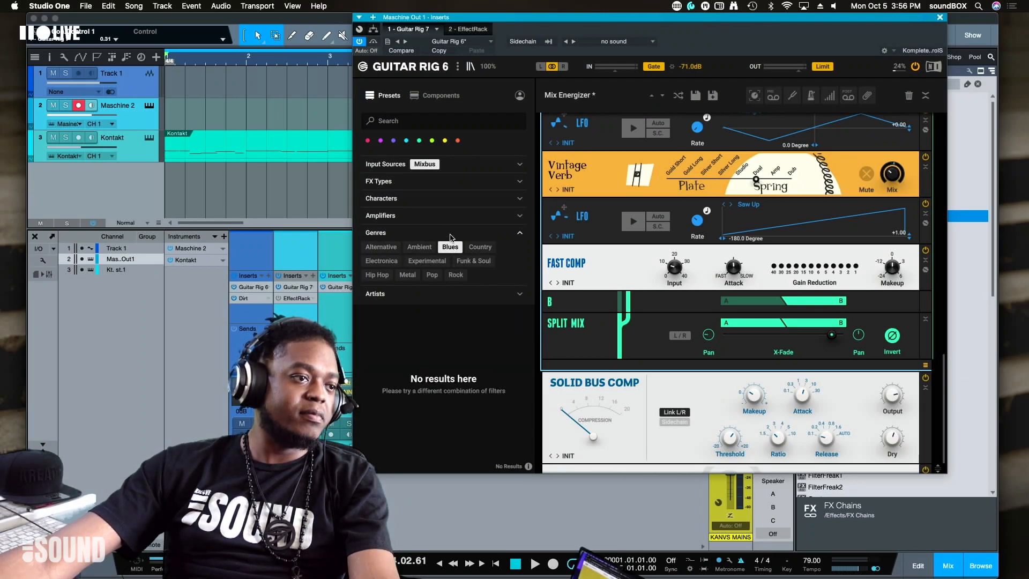
left_click(426, 165)
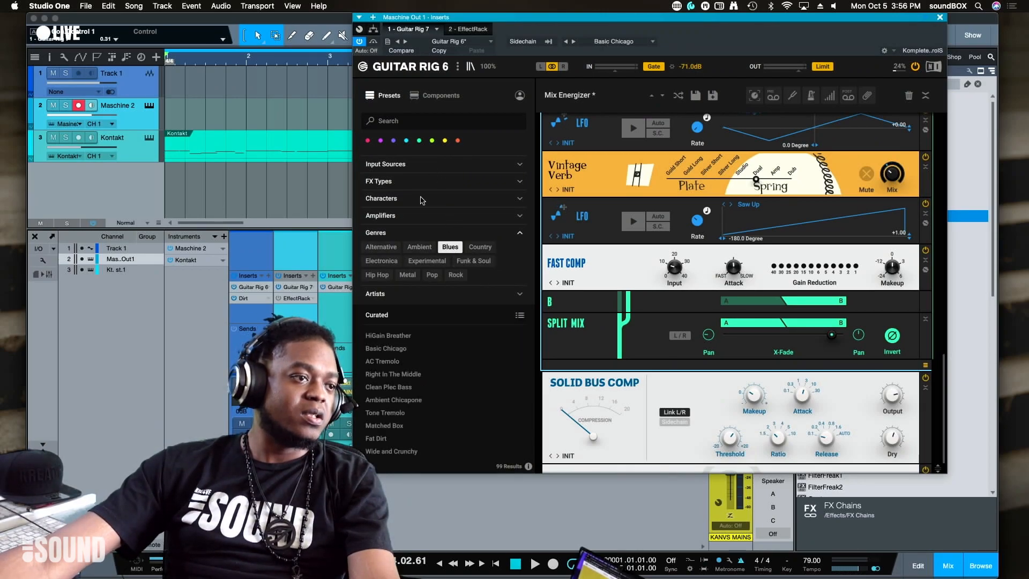
Step: Compare the Blues presets offered for the Drums, Guitar, Keys, Mixbus and Pads input sources
left_click(403, 165)
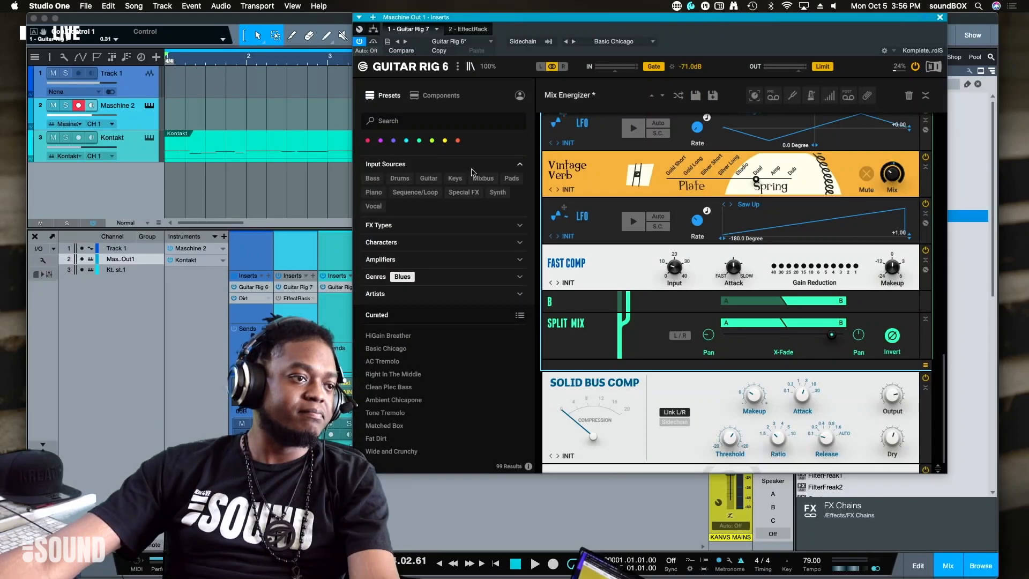
left_click(399, 180)
left_click(399, 179)
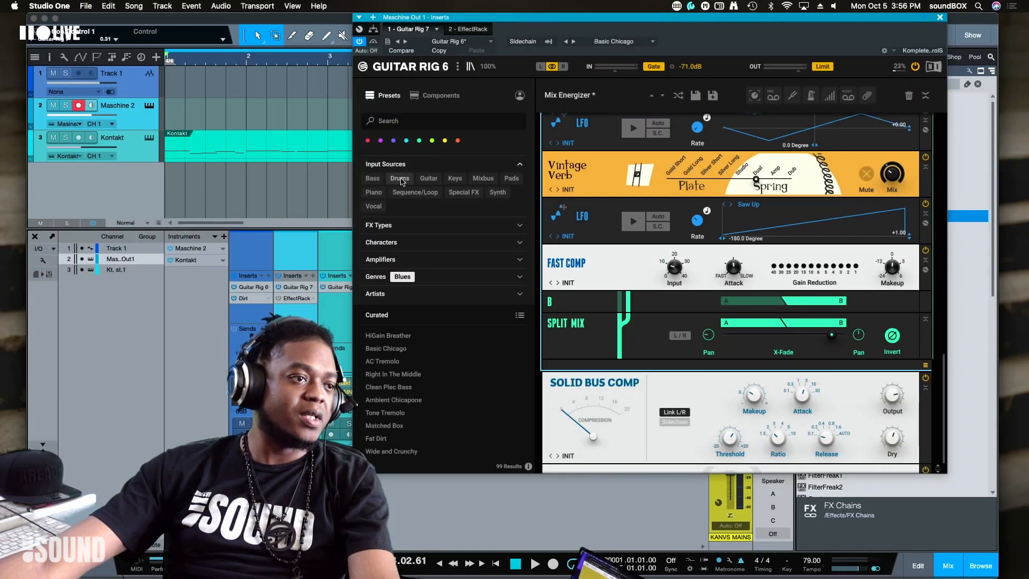
left_click(429, 178)
left_click(455, 179)
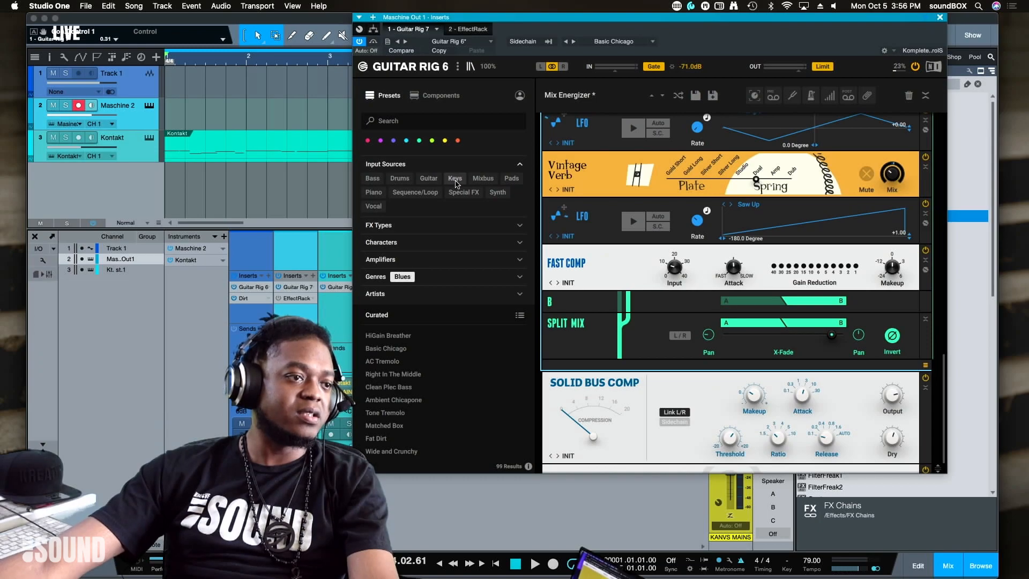
left_click(455, 179)
left_click(482, 179)
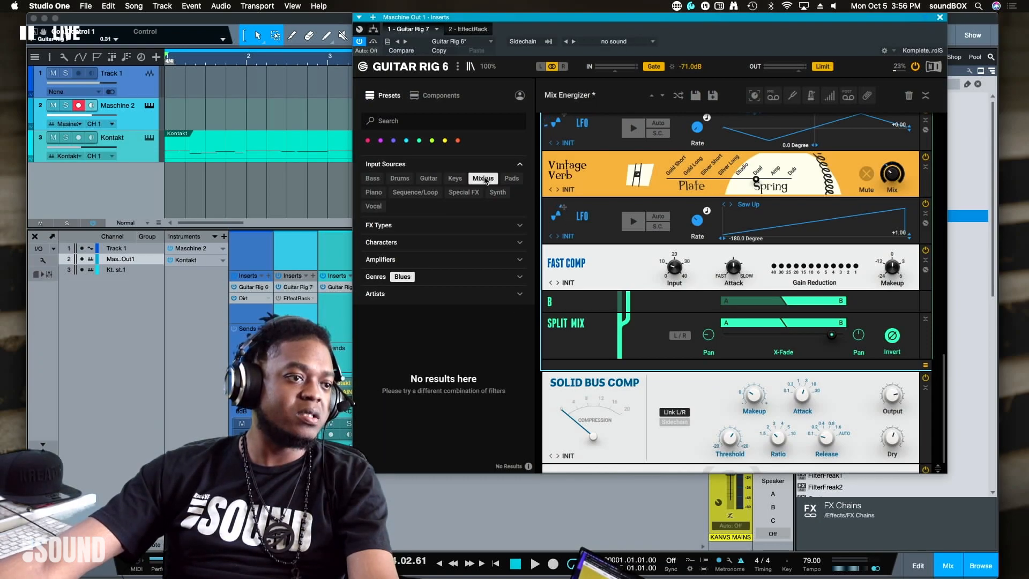
left_click(511, 179)
left_click(490, 180)
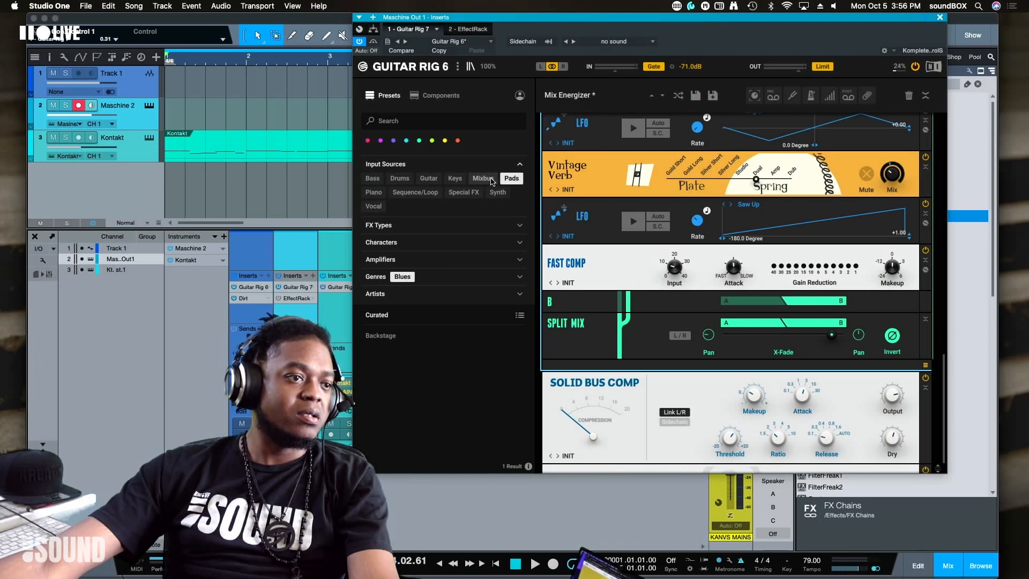
Step: Check the Blues presets for the Piano, Sequence/Loop, Special FX, Synth and Vocal input sources
left_click(371, 193)
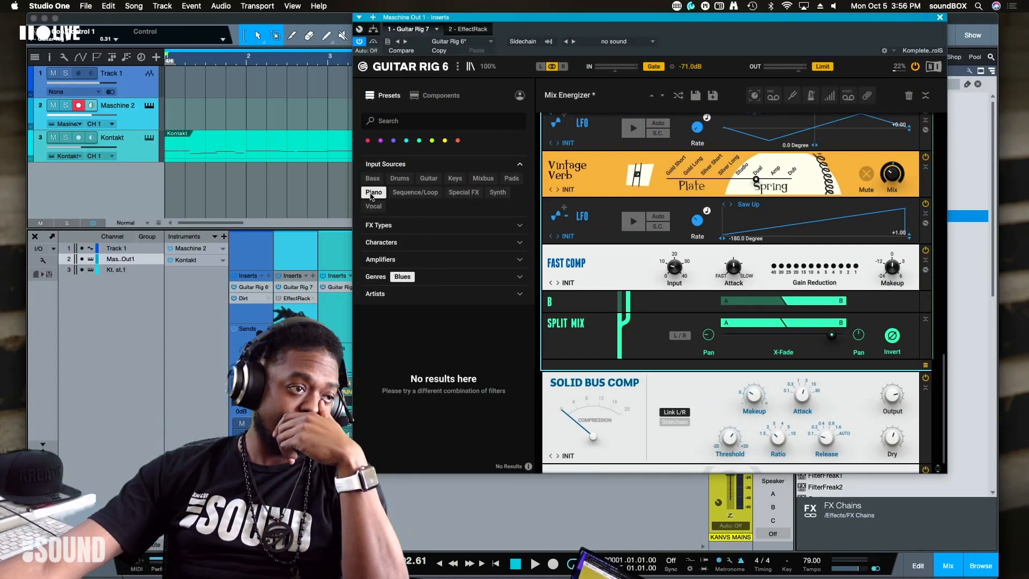
left_click(421, 194)
left_click(464, 192)
left_click(498, 192)
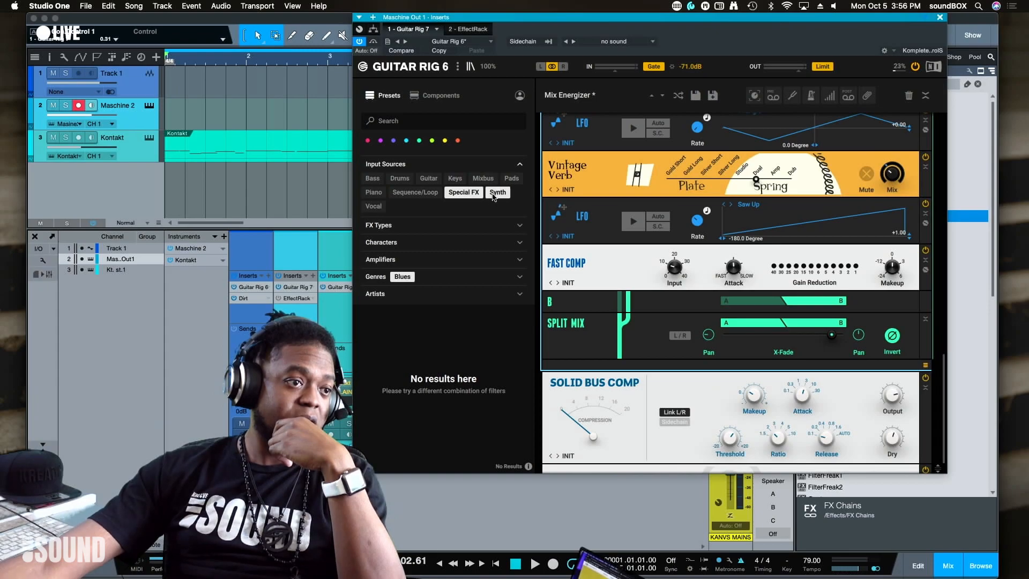
left_click(374, 207)
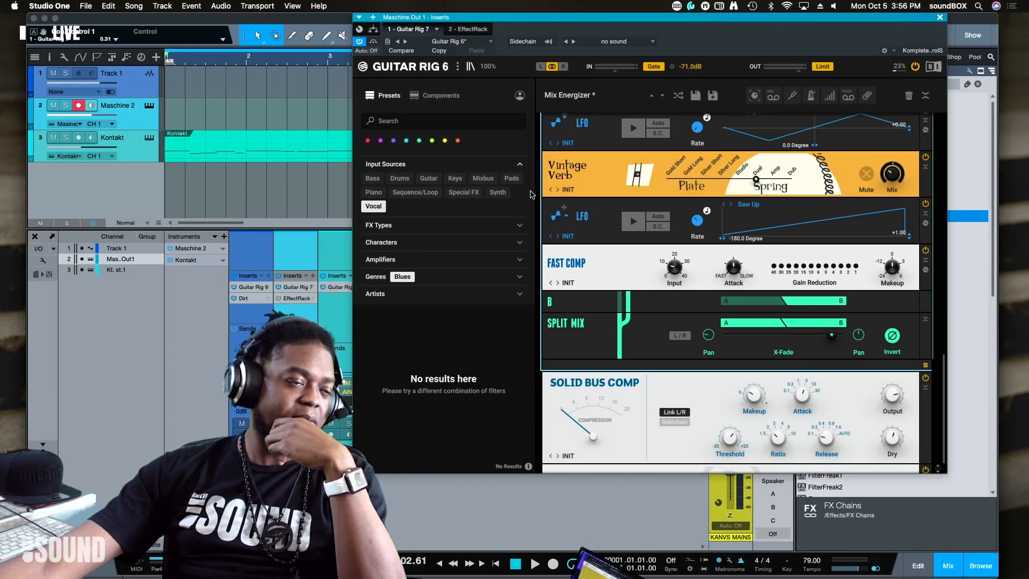
Step: Filter the Blues presets by the Guitar input source and look through the list
left_click(428, 178)
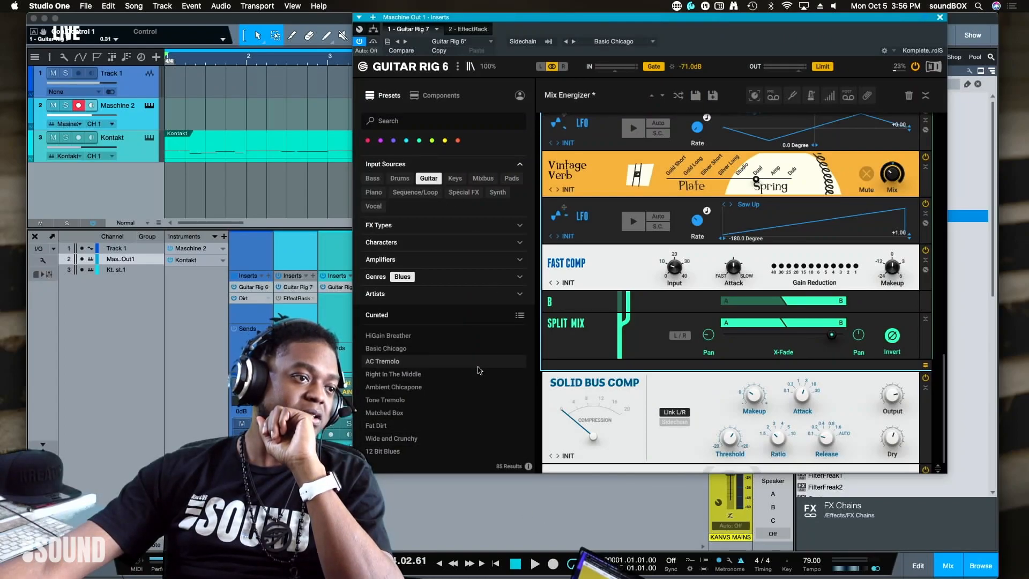
scroll(481, 370, "down", 5)
scroll(481, 370, "up", 5)
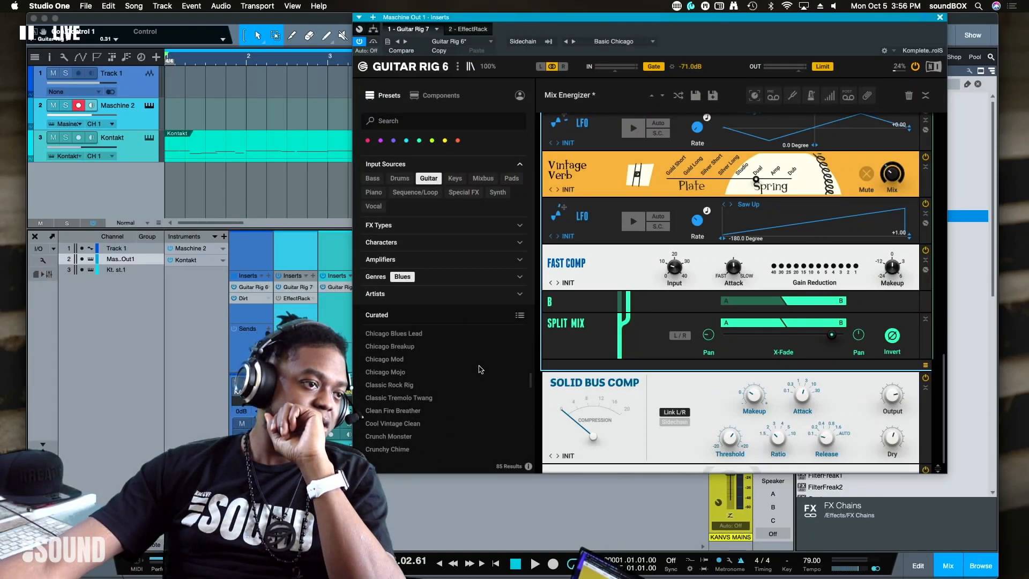
Step: Switch the genre filter to Pop and compare its presets for the Drums and Bass input sources
left_click(404, 274)
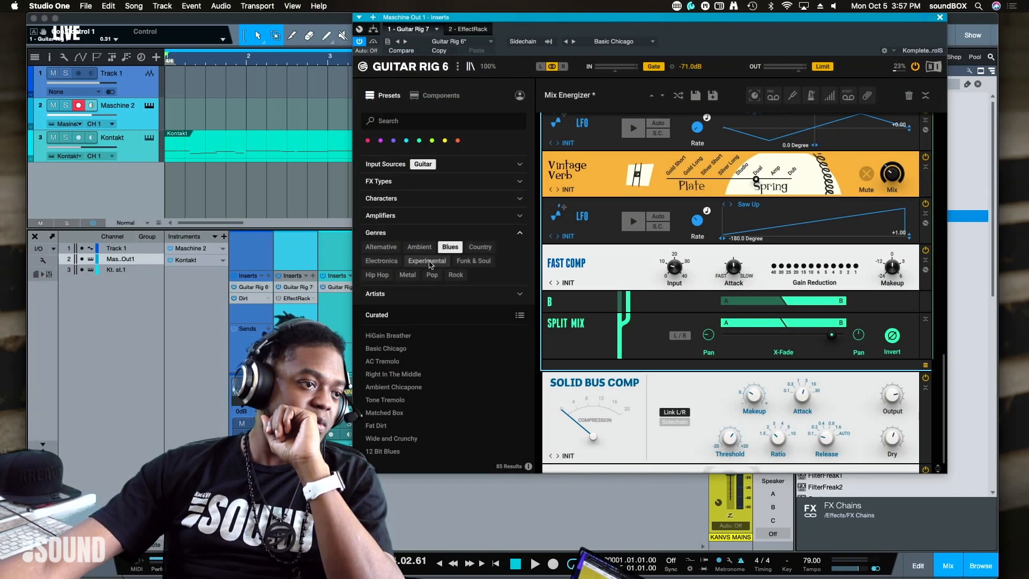
left_click(432, 276)
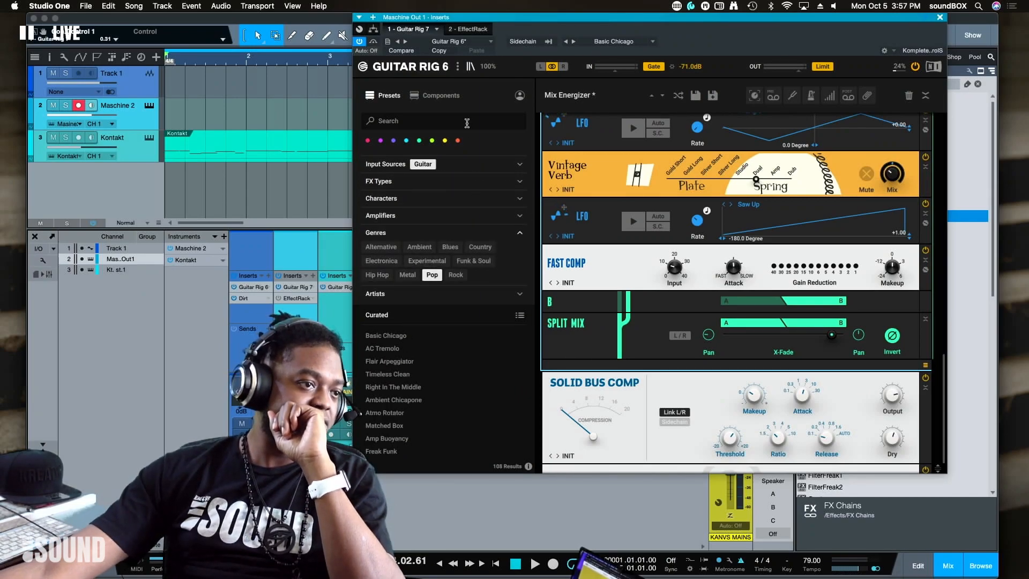
left_click(482, 167)
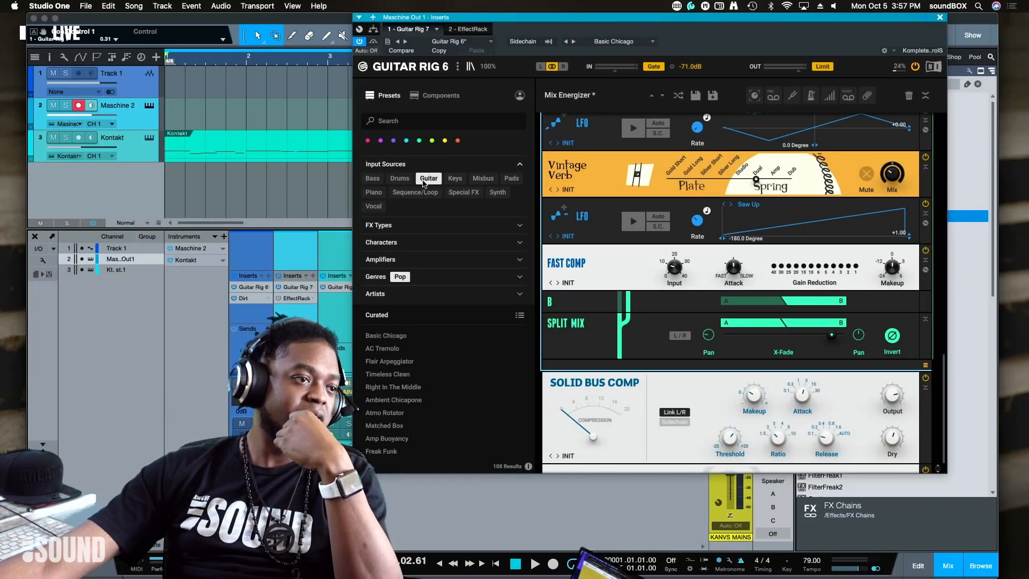
left_click(400, 178)
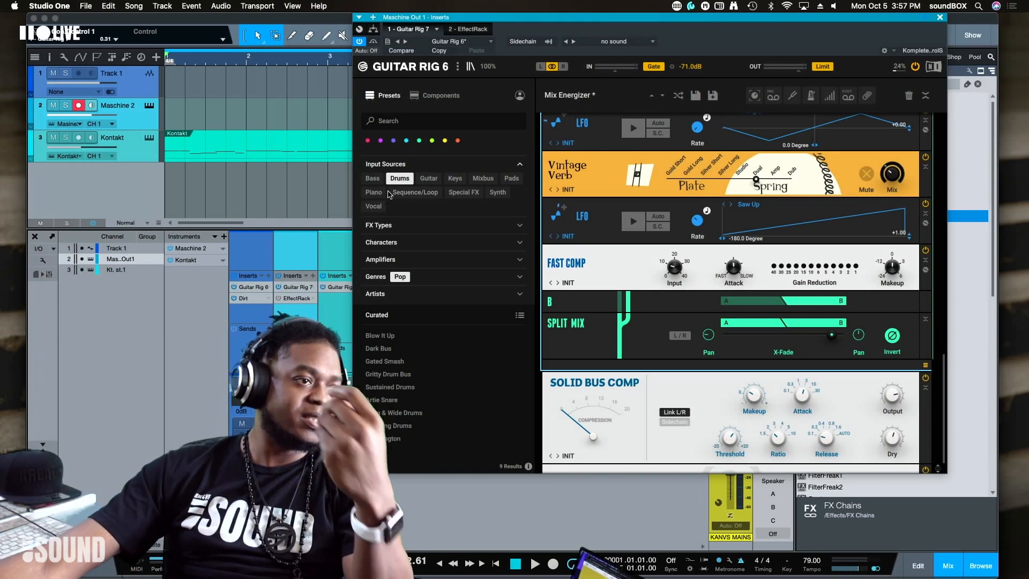
left_click(372, 179)
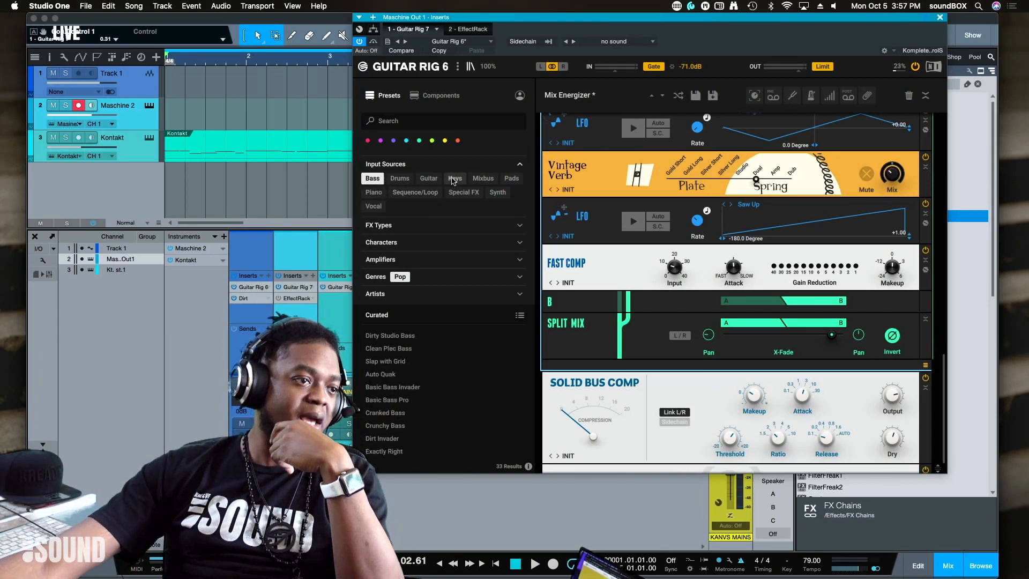
Step: Compare the Pop presets for Keys, Mixbus, Pads, Special FX, Sequence/Loop and Piano, ending on the Bass input source
left_click(455, 178)
left_click(483, 179)
left_click(511, 180)
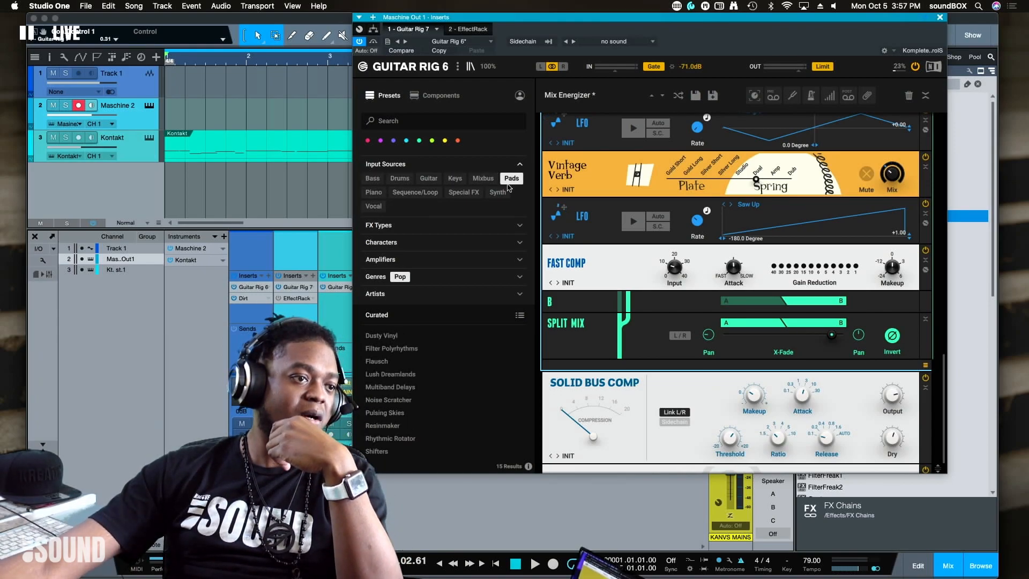
left_click(463, 193)
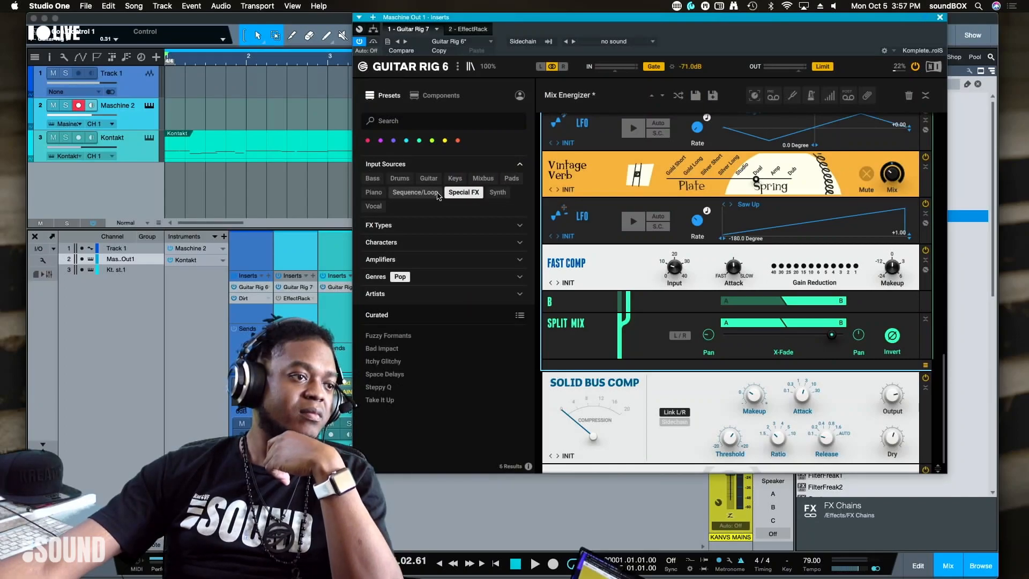
left_click(416, 192)
left_click(373, 192)
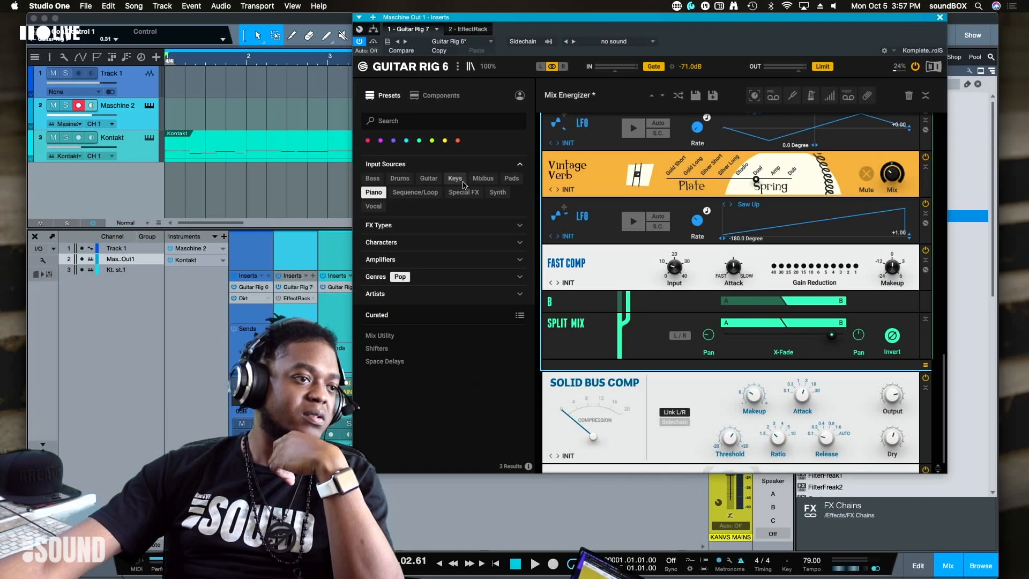
left_click(398, 179)
left_click(378, 181)
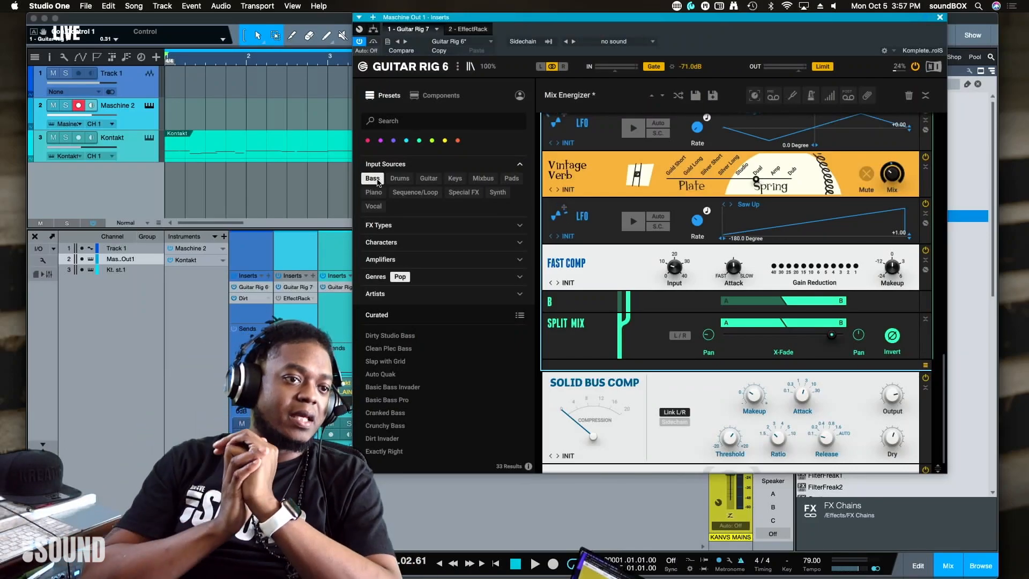
Step: Clear the Bass input source and Pop genre filters from the preset browser
left_click(377, 181)
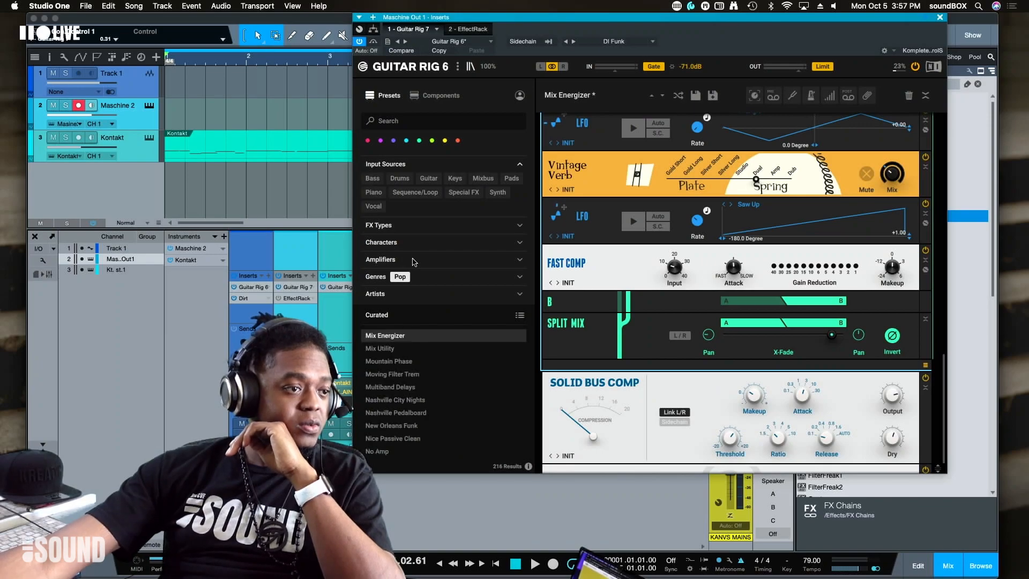
left_click(398, 277)
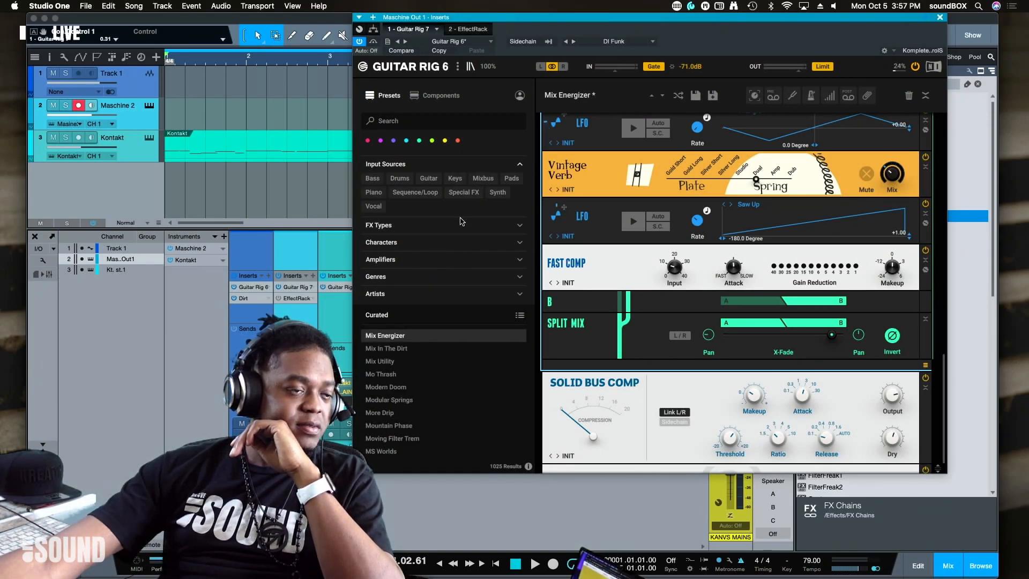
Step: Reposition the Guitar Rig 6 window nearer the middle of the Studio One workspace
left_click_drag(524, 17, 459, 84)
left_click_drag(601, 84, 474, 97)
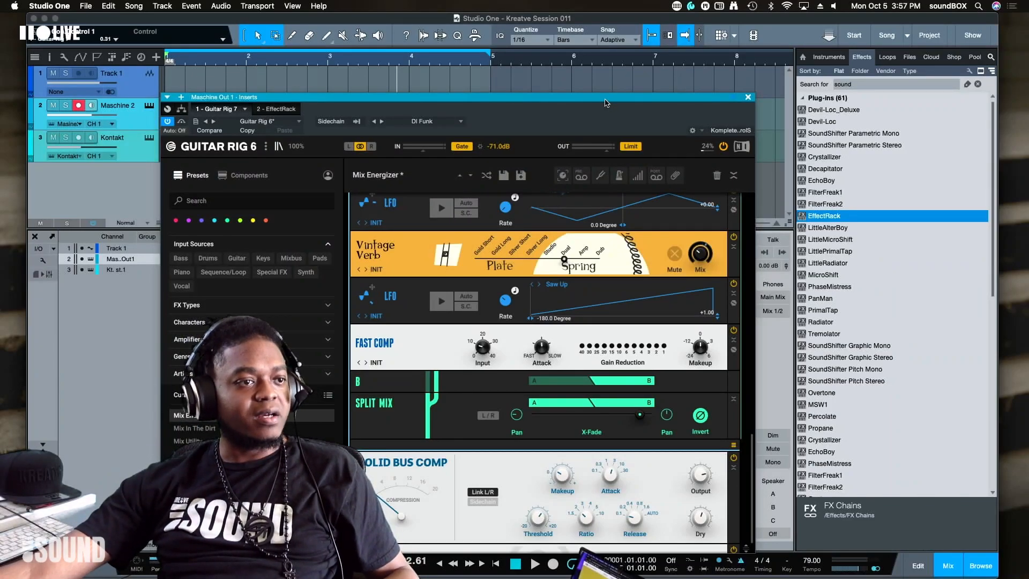
left_click_drag(605, 103, 725, 56)
Step: Reopen the component library and scan the available amplifier and effect modules in both directions
left_click(371, 129)
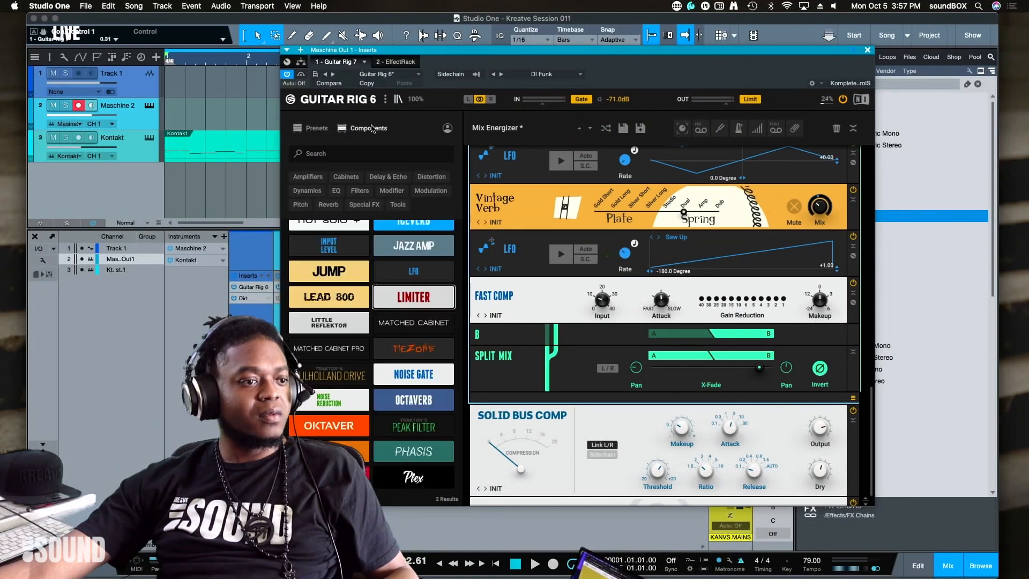
scroll(401, 284, "down", 10)
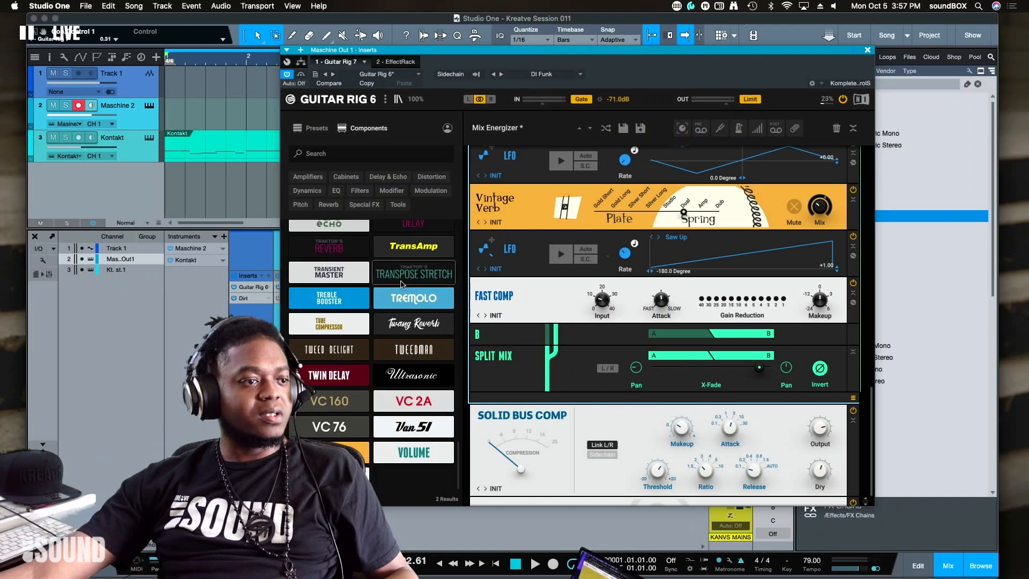
scroll(401, 284, "up", 10)
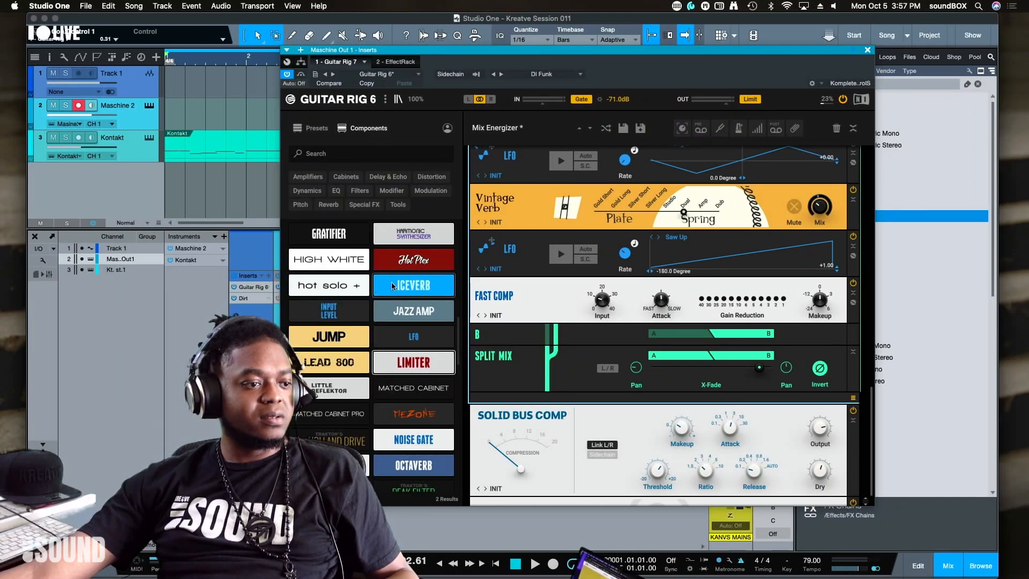
scroll(392, 285, "up", 8)
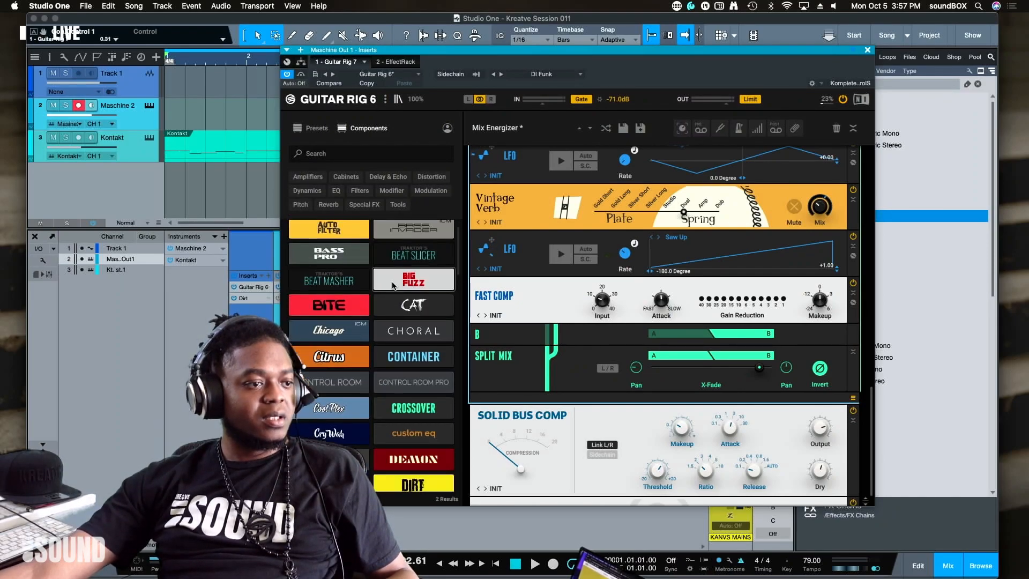
scroll(392, 285, "down", 12)
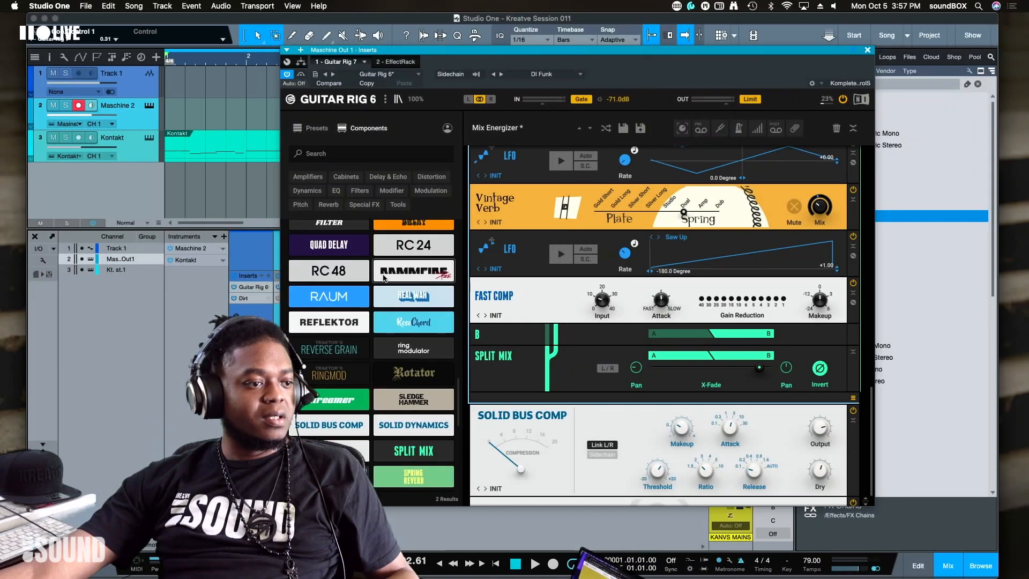
Step: Examine the full range of effect, amp and modulation modules in the component library, from AC Box through Tweedman
scroll(383, 277, "down", 5)
scroll(378, 276, "up", 6)
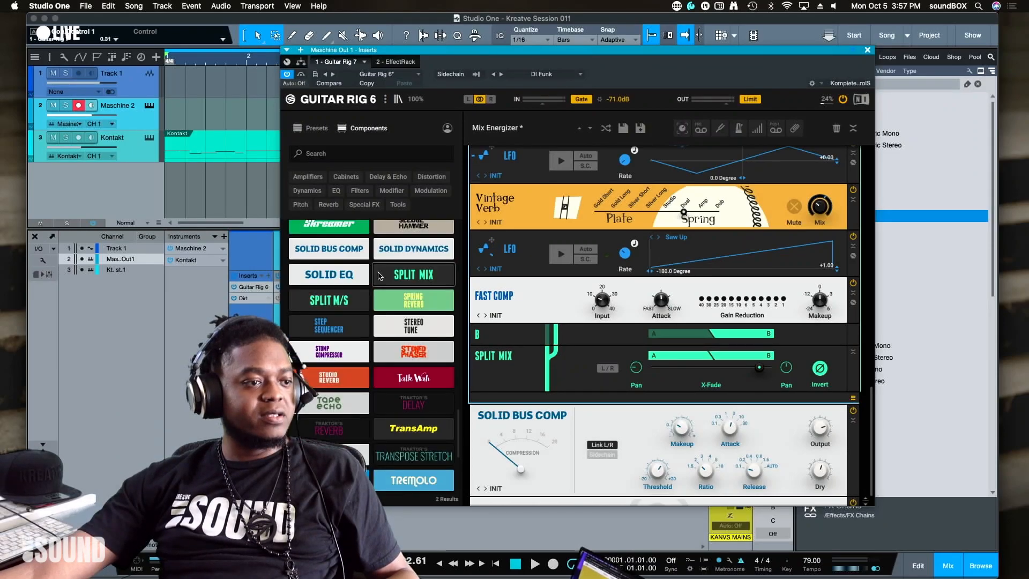
scroll(381, 268, "up", 8)
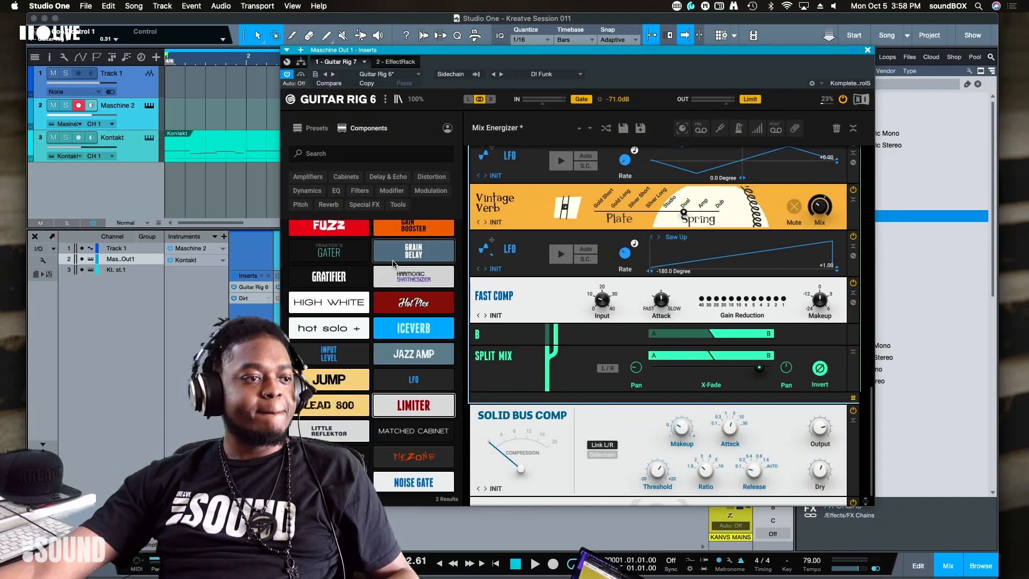
scroll(396, 263, "up", 2)
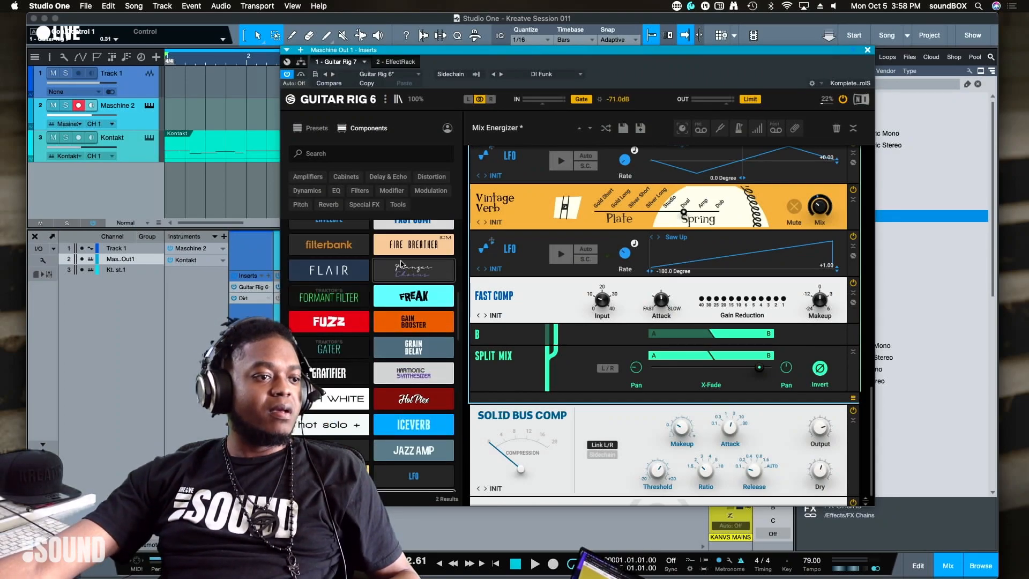
scroll(401, 264, "down", 10)
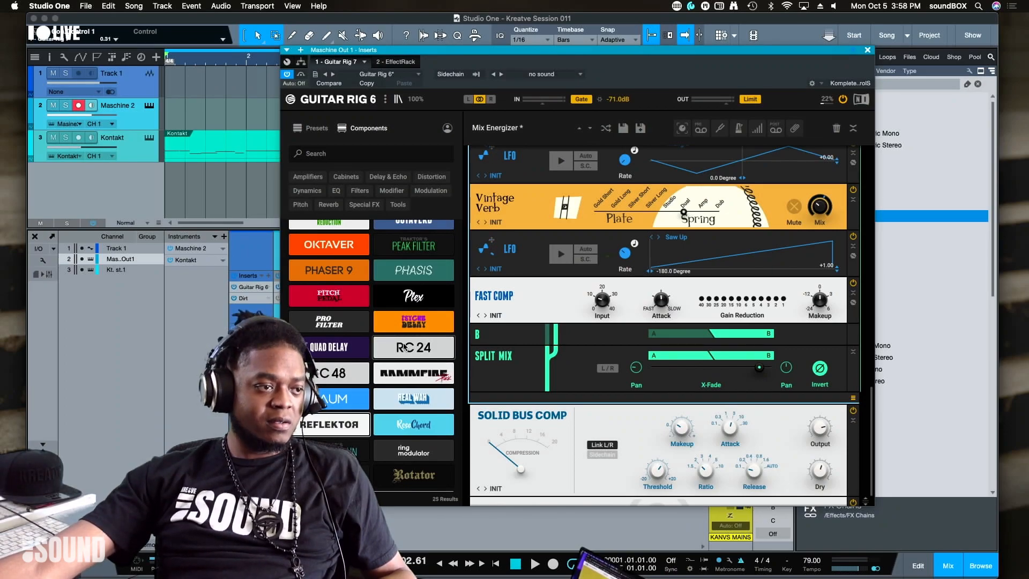
scroll(405, 347, "up", 5)
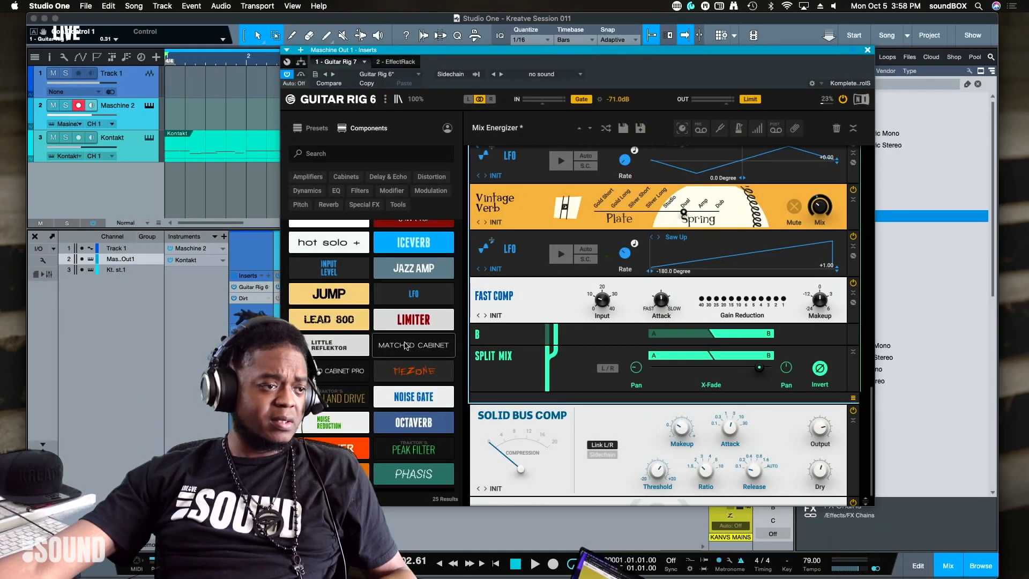
scroll(406, 345, "up", 8)
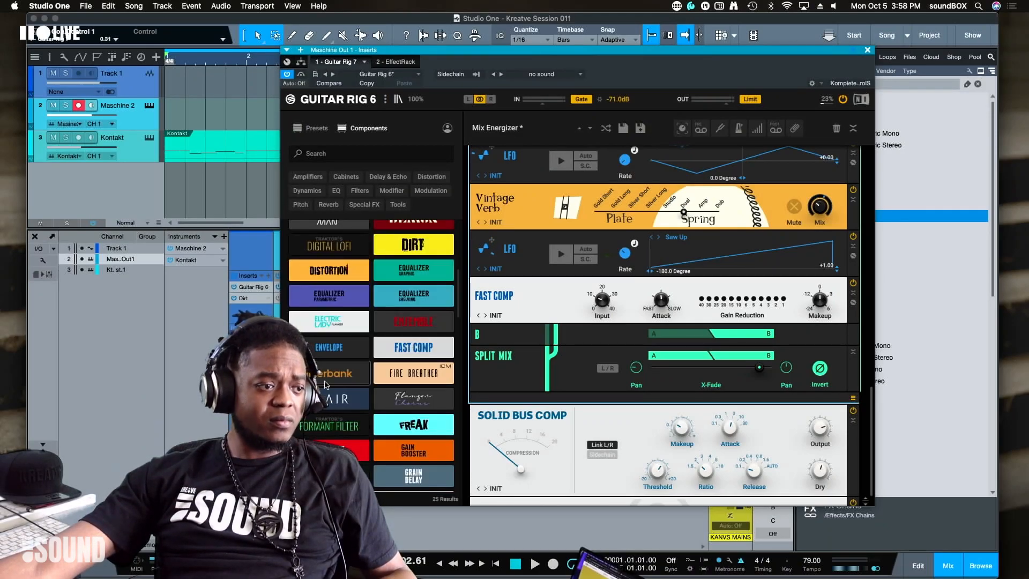
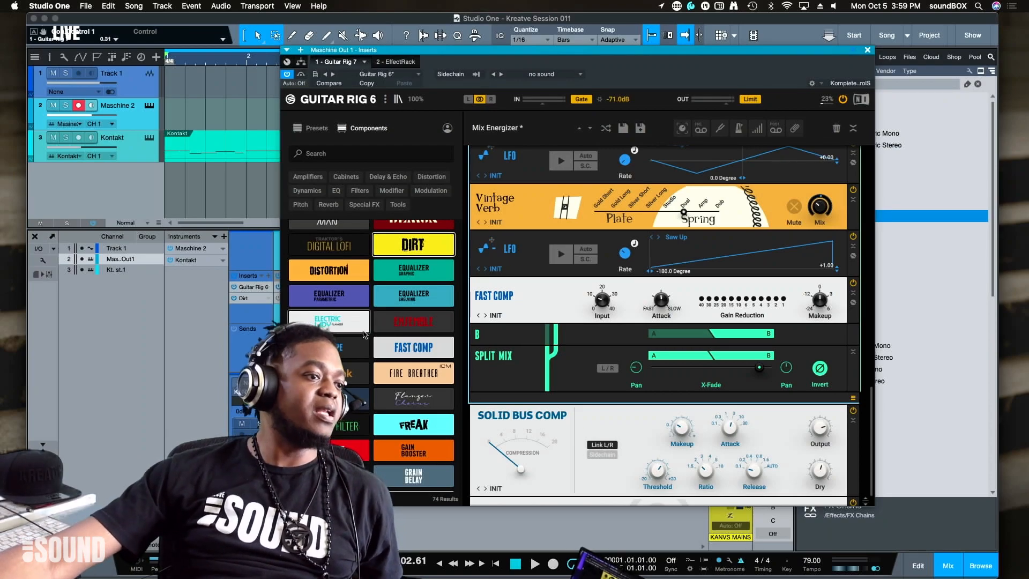
scroll(363, 334, "up", 10)
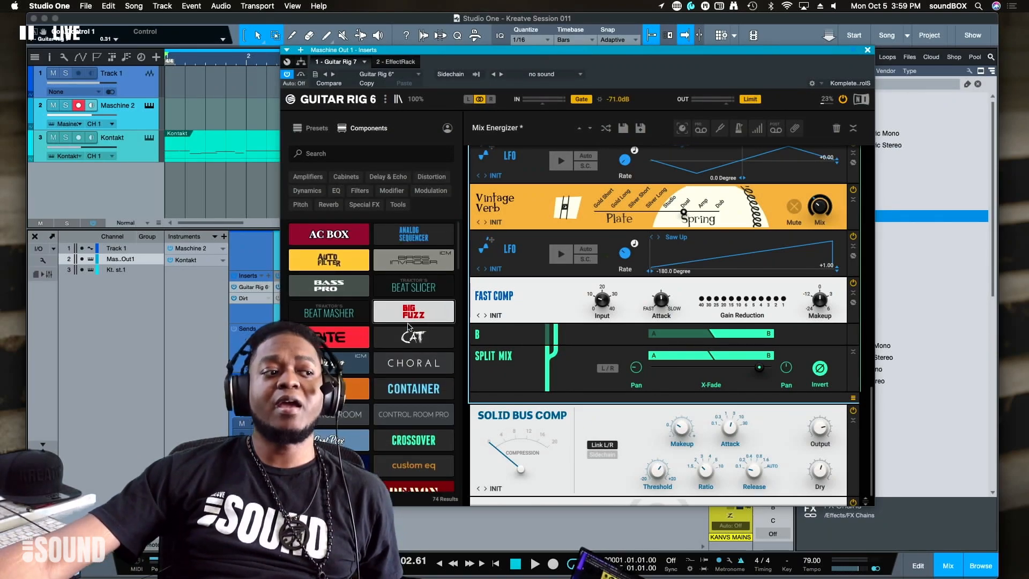
scroll(408, 326, "down", 10)
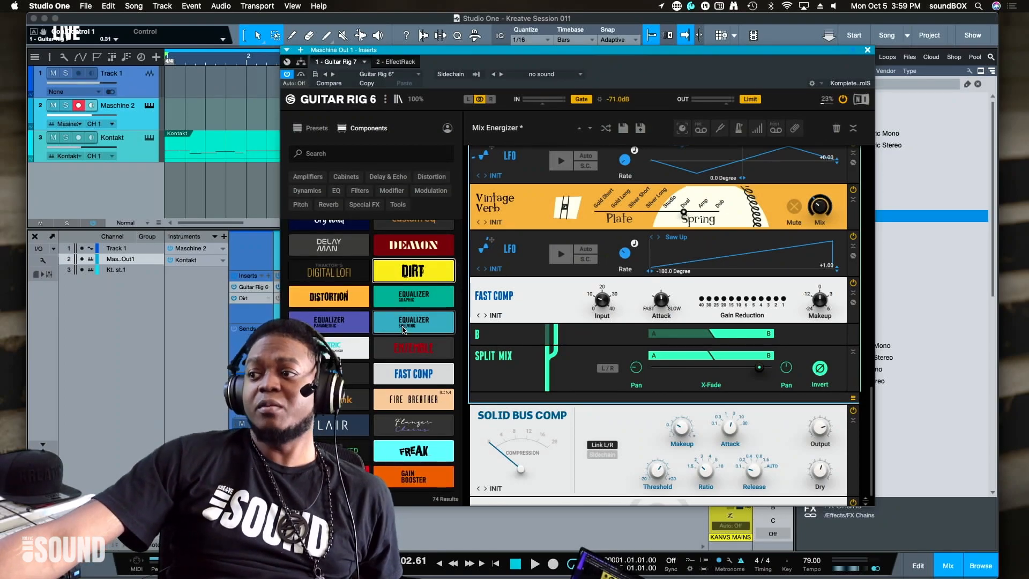
scroll(403, 330, "down", 15)
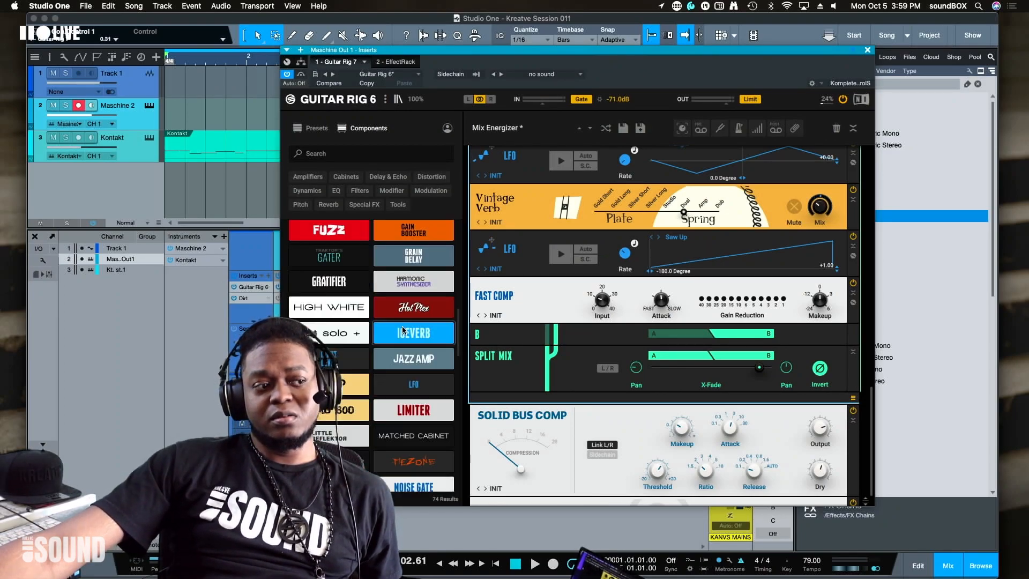
scroll(393, 328, "down", 5)
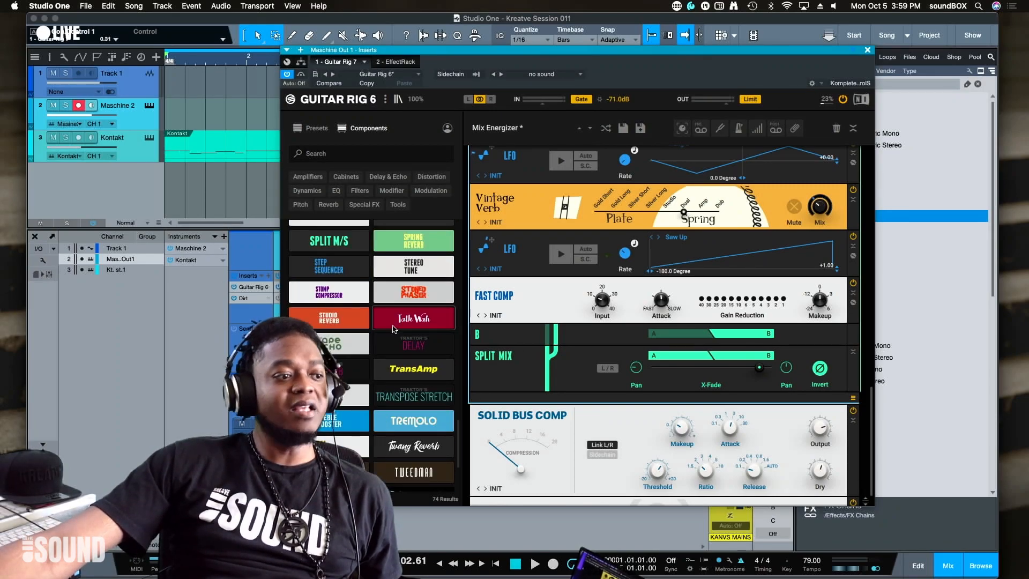
Step: Add the RAUM reverb to the Mix Energizer rack between Solid Bus Comp and the Limiter
scroll(393, 326, "up", 7)
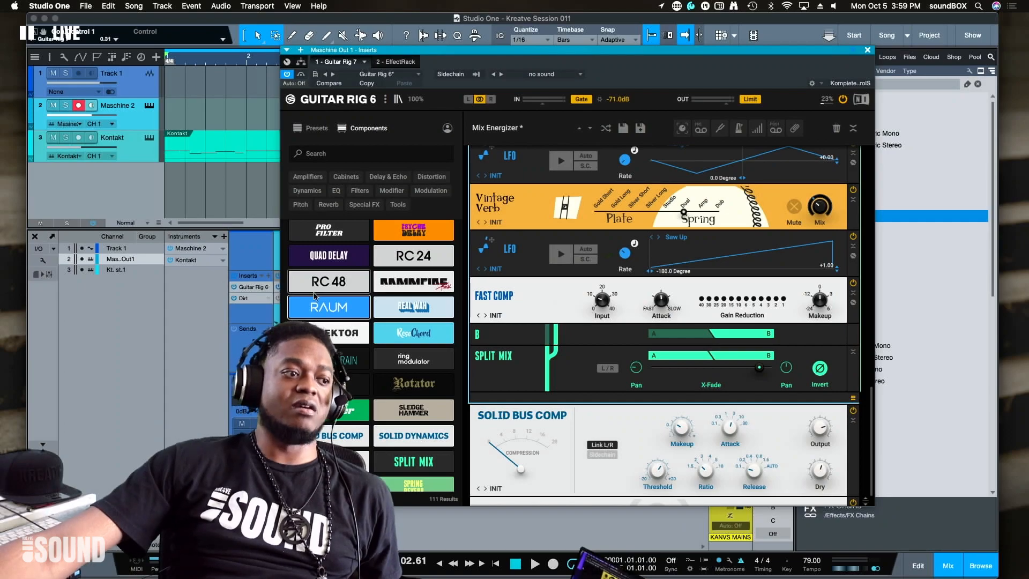
scroll(630, 335, "down", 2)
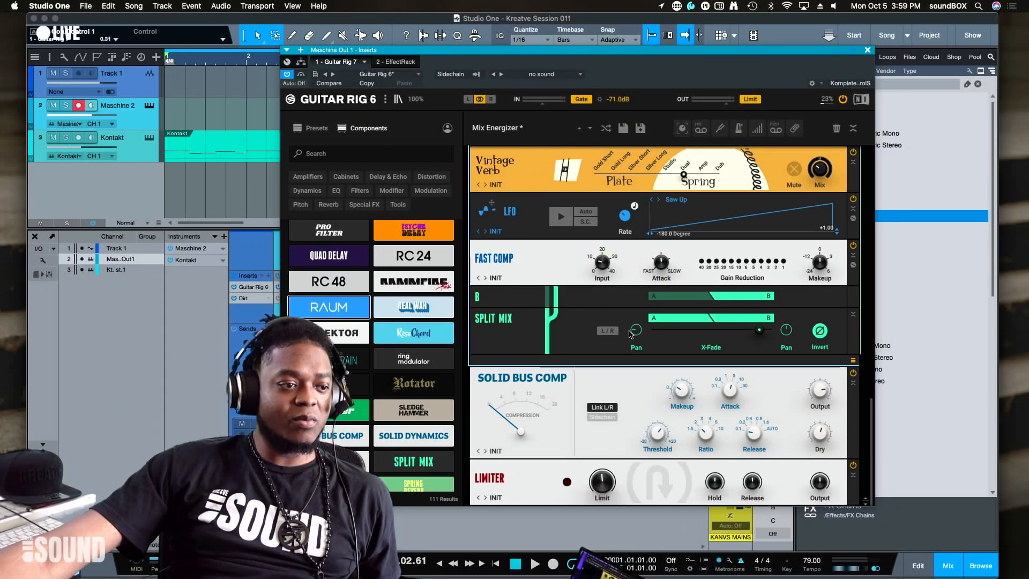
left_click_drag(318, 309, 565, 447)
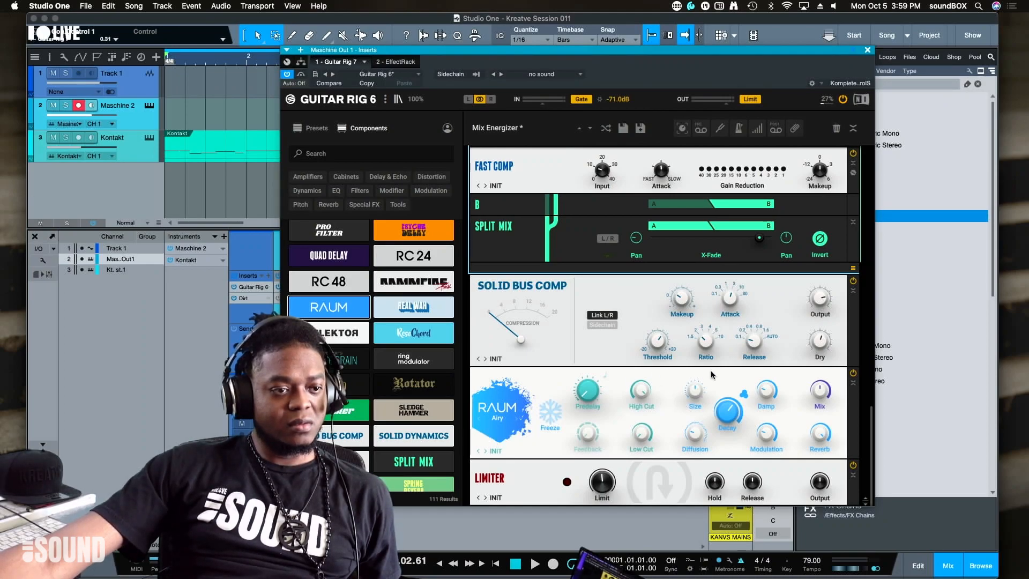
Step: Review the rack's signal chain between Solid EQ and RAUM, selecting the Solid EQ and the Crossover block with its Low and High bands
scroll(756, 258, "up", 6)
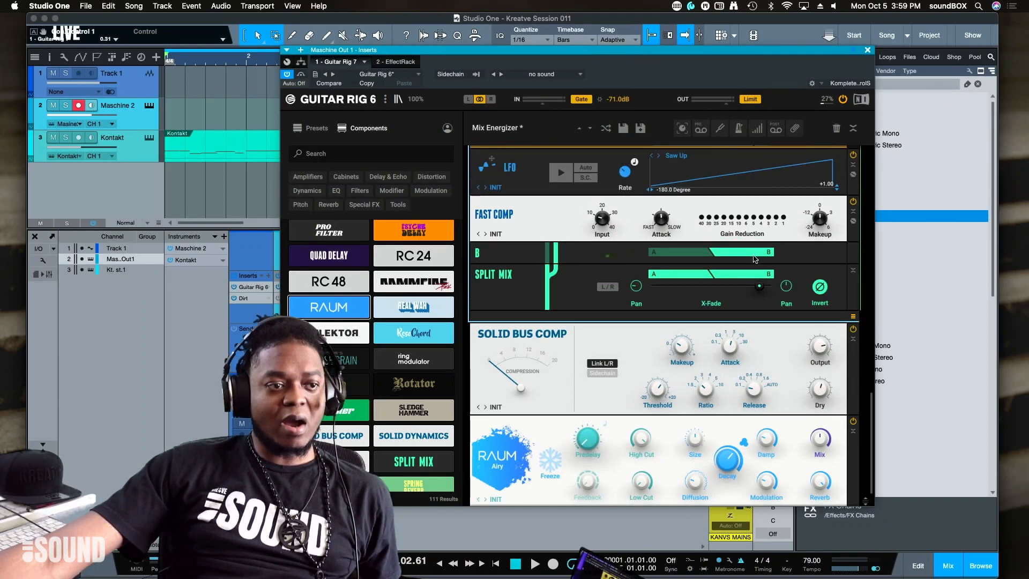
scroll(756, 259, "up", 15)
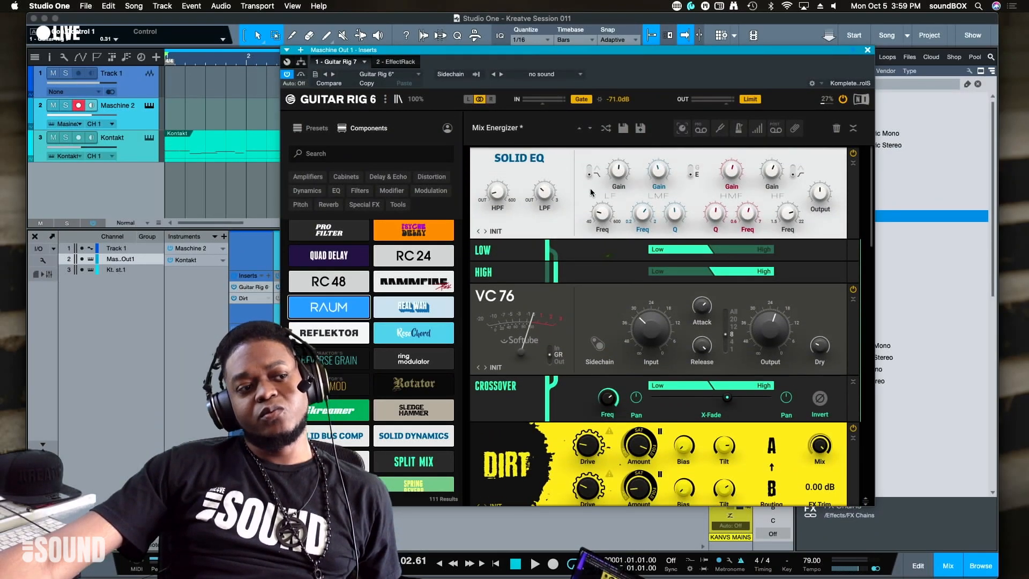
left_click(569, 177)
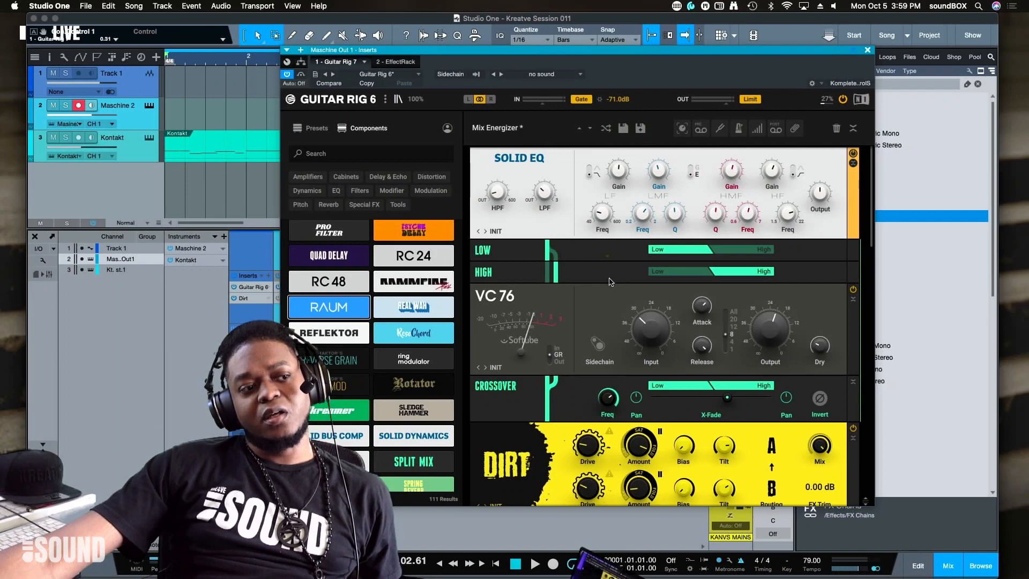
left_click(601, 262)
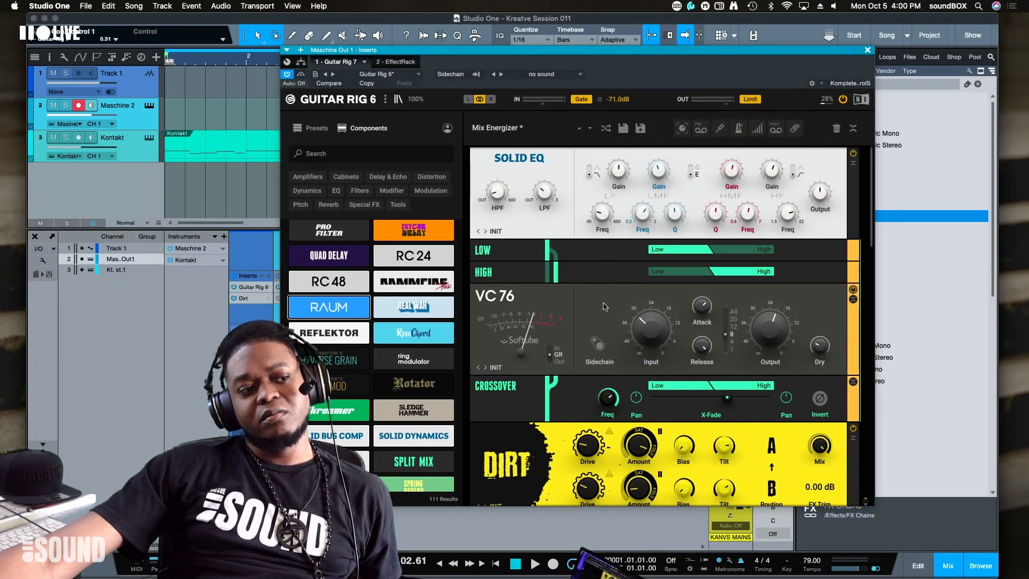
scroll(604, 307, "down", 10)
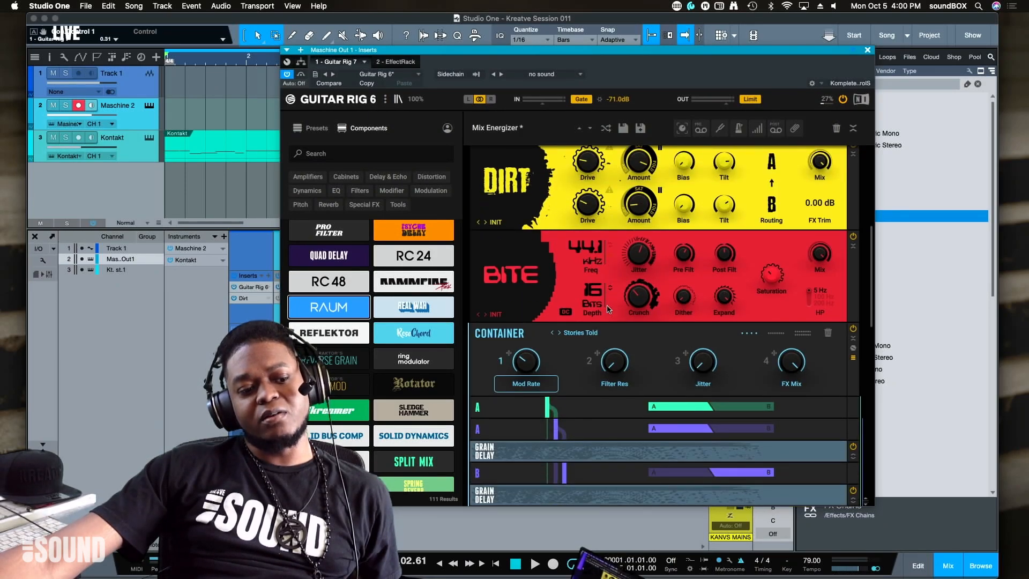
scroll(599, 307, "down", 15)
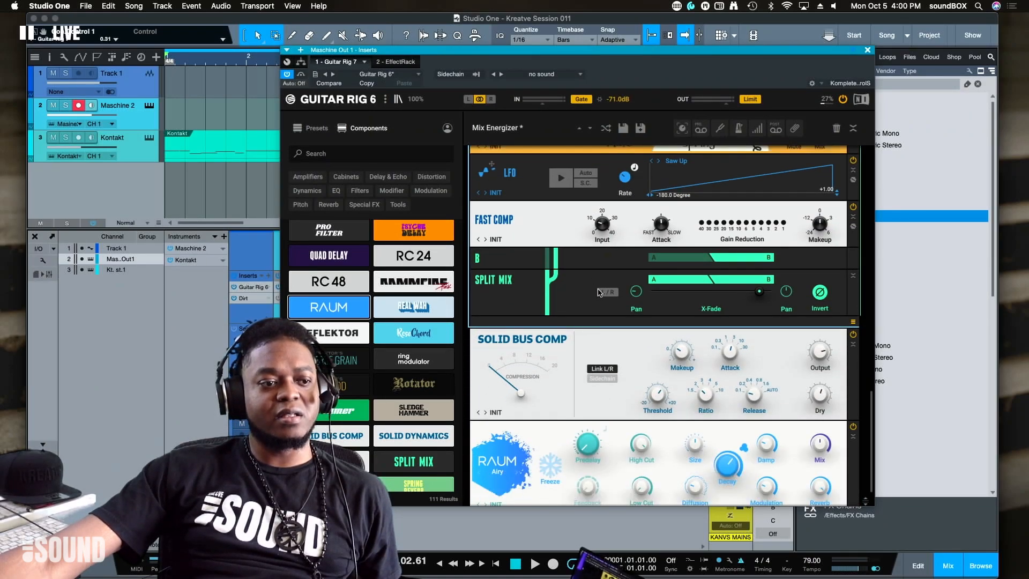
scroll(572, 293, "up", 15)
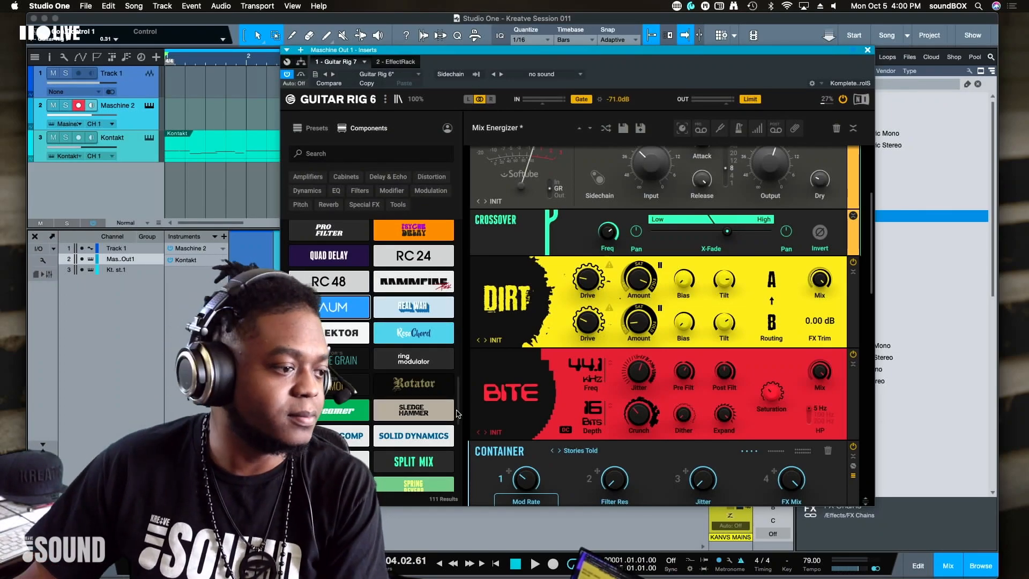
Step: Look over the remaining library components and recheck the rack's module order, selecting VC 76 and Solid EQ
scroll(375, 421, "down", 15)
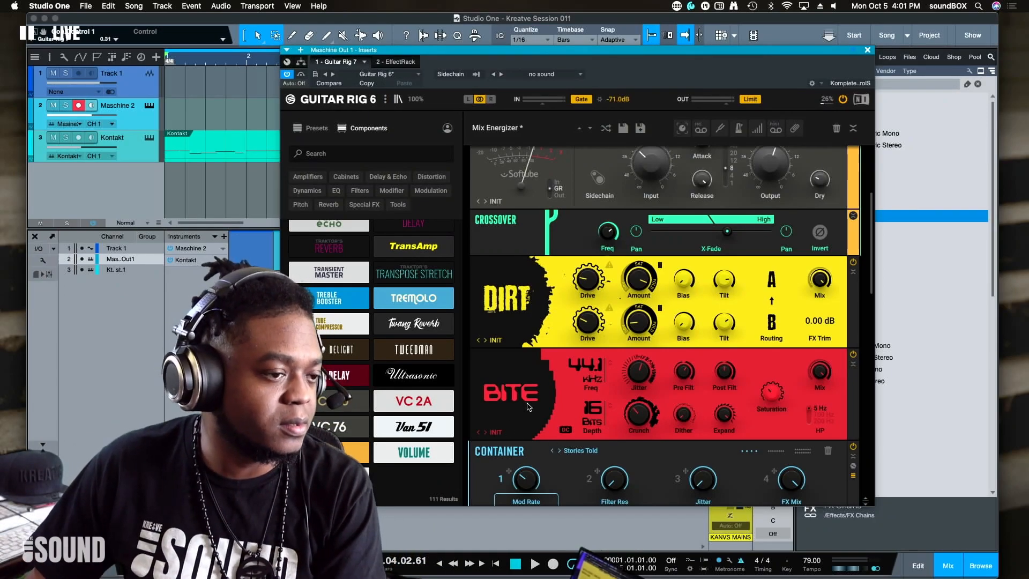
scroll(528, 407, "down", 10)
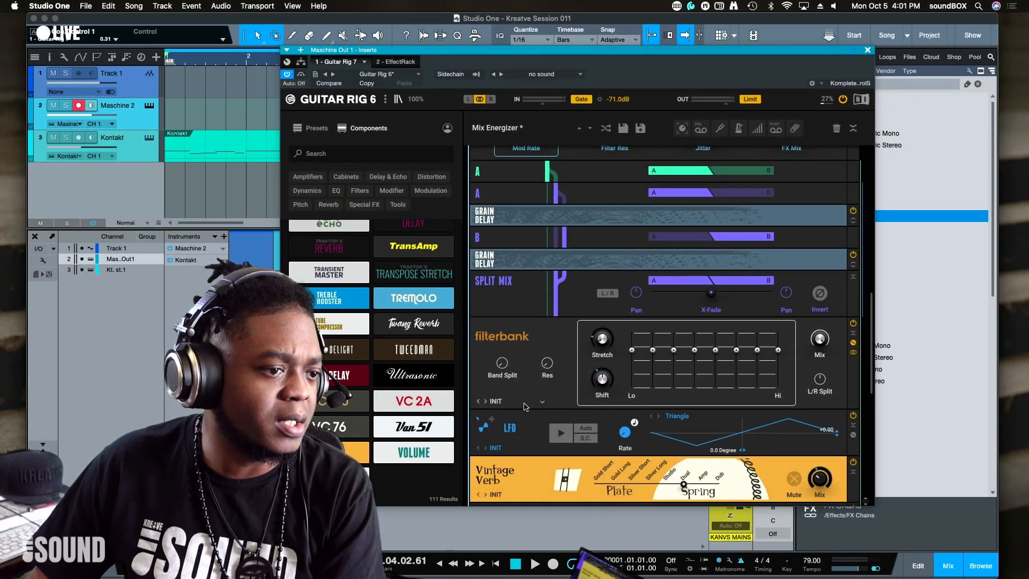
scroll(525, 407, "down", 10)
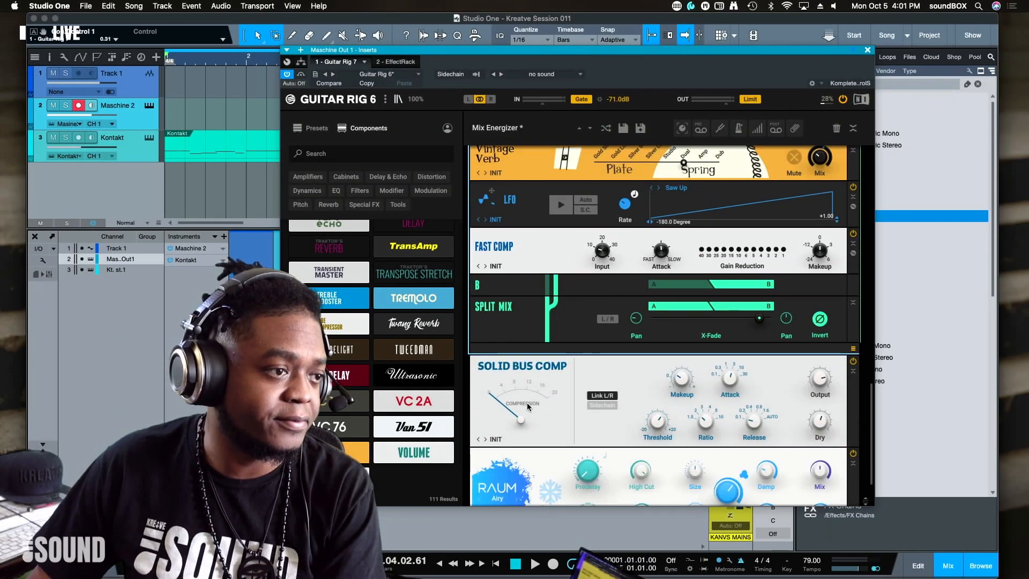
scroll(527, 406, "down", 5)
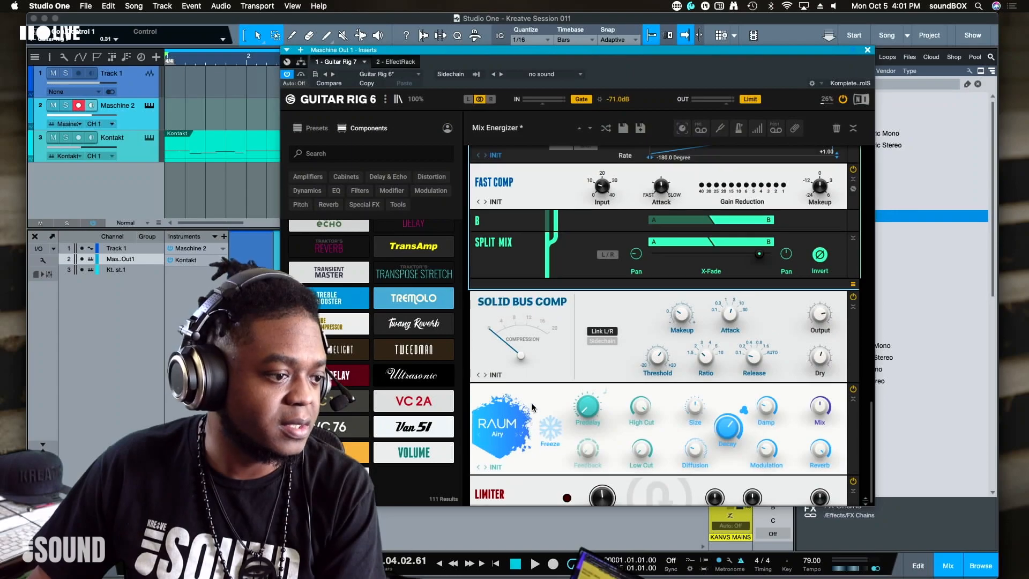
scroll(535, 407, "up", 20)
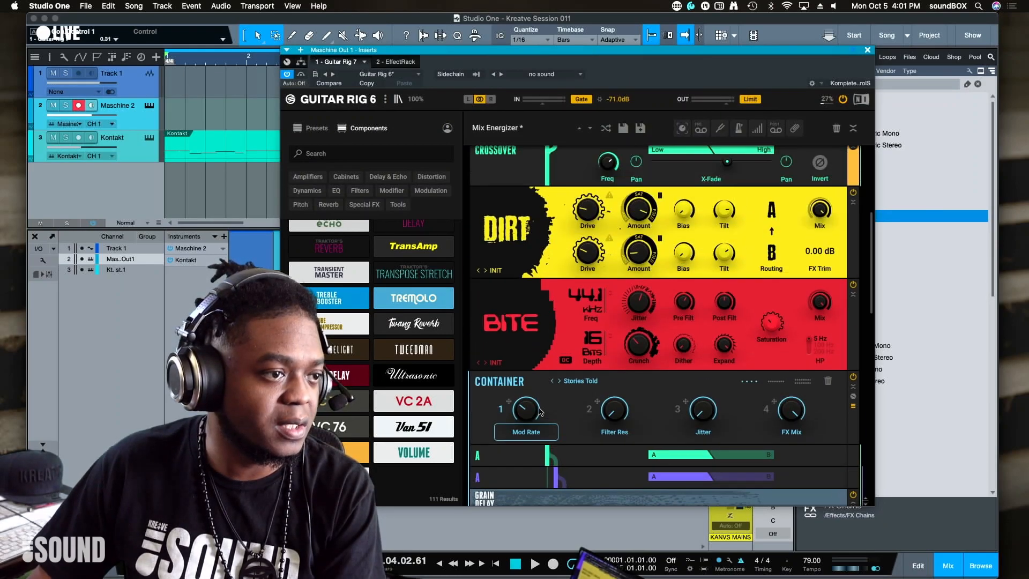
scroll(539, 410, "up", 5)
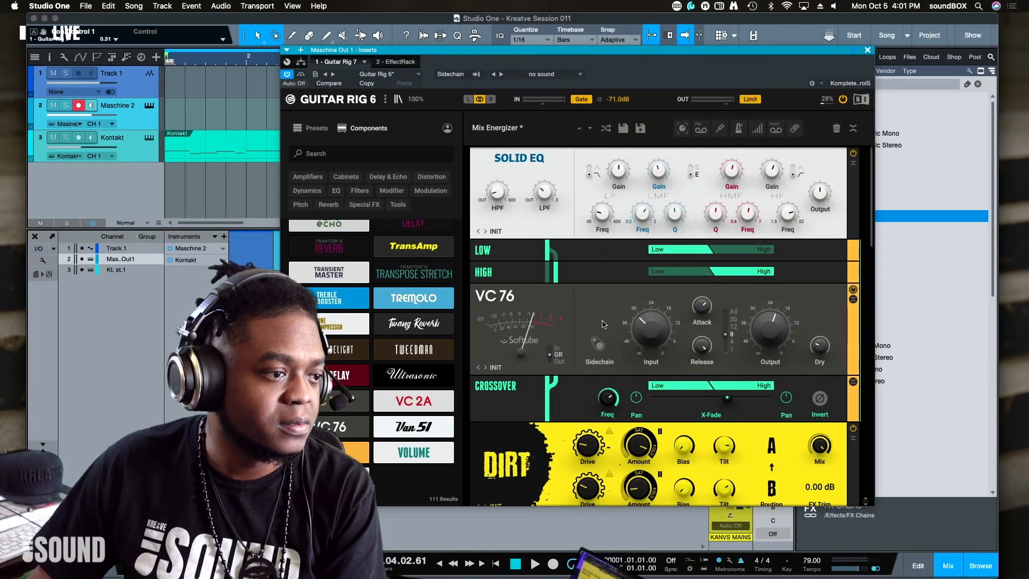
left_click(594, 304)
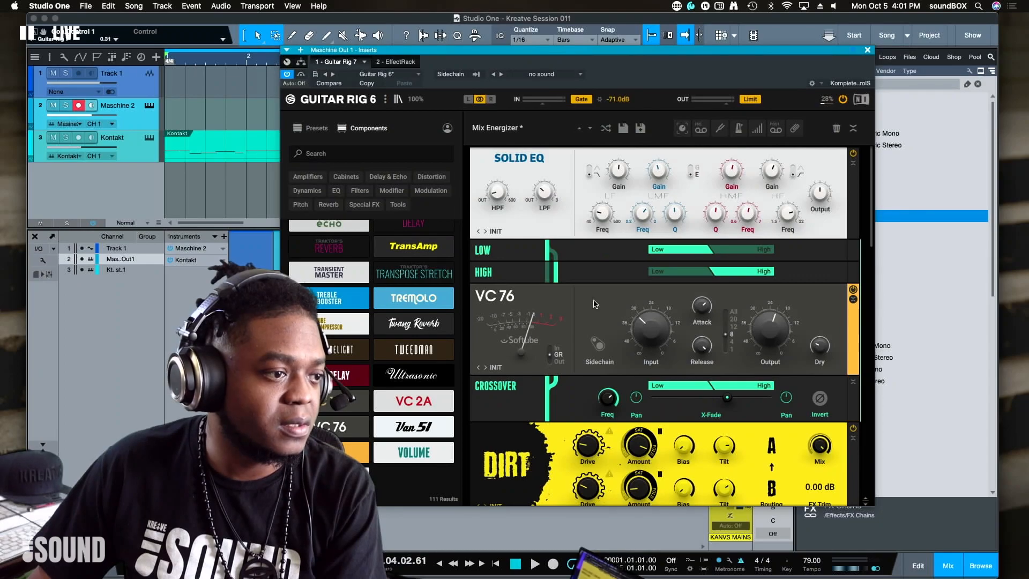
left_click(565, 175)
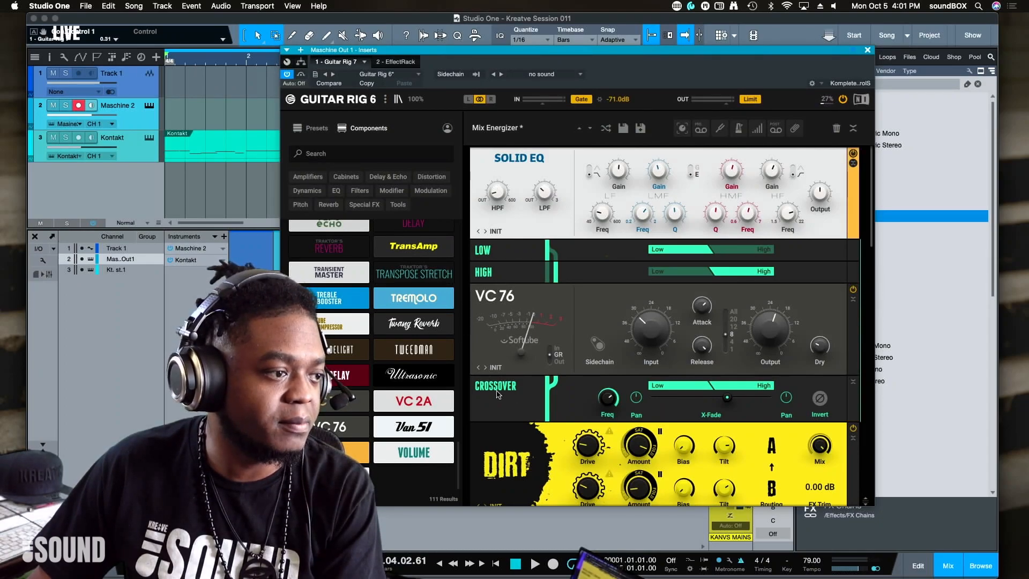
Step: Insert the VC 2A compressor into the rack between Solid Bus Comp and RAUM
scroll(552, 373, "down", 8)
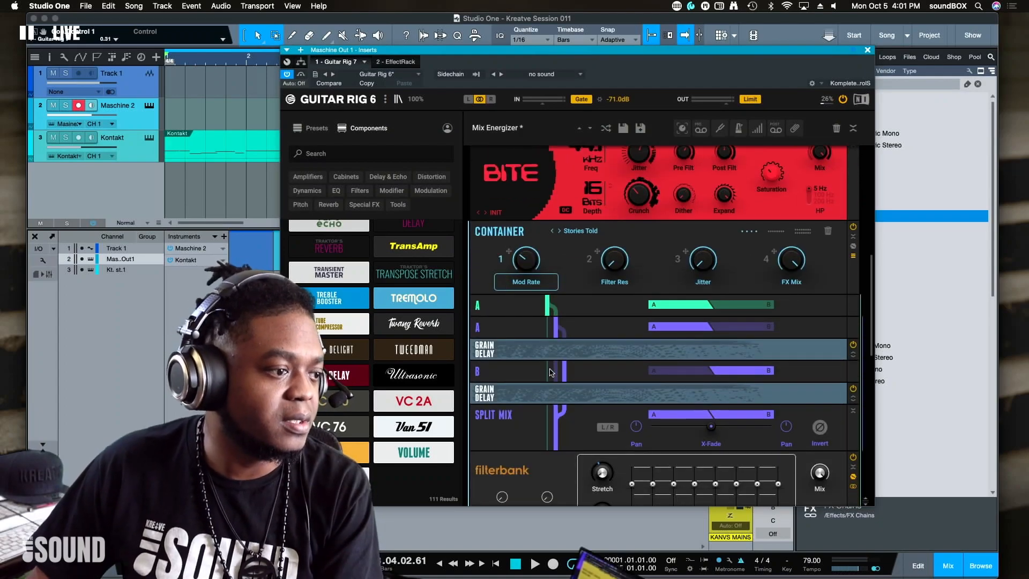
scroll(552, 372, "down", 10)
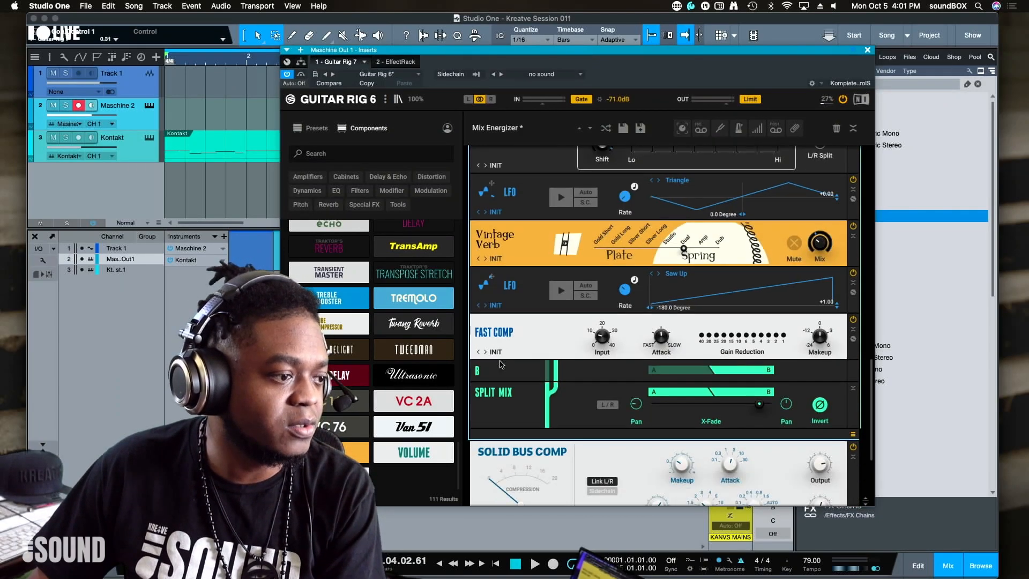
scroll(501, 364, "down", 3)
left_click_drag(413, 401, 552, 391)
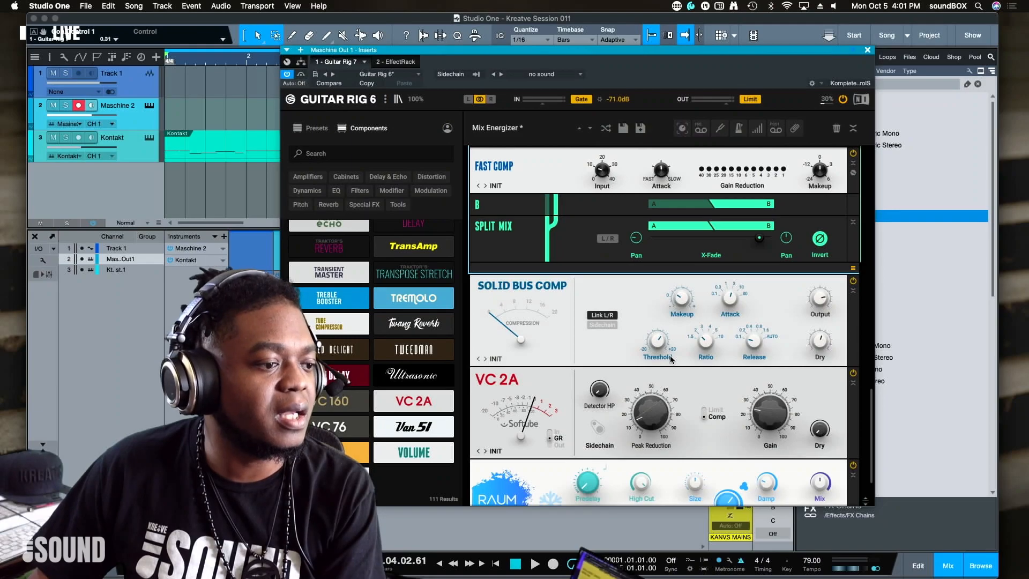
Step: Move the Guitar Rig 6 window clear of Studio One's effects browser, search the effects for "2a" and select CLA-2A Mono
left_click_drag(749, 52, 536, 118)
left_click(868, 83)
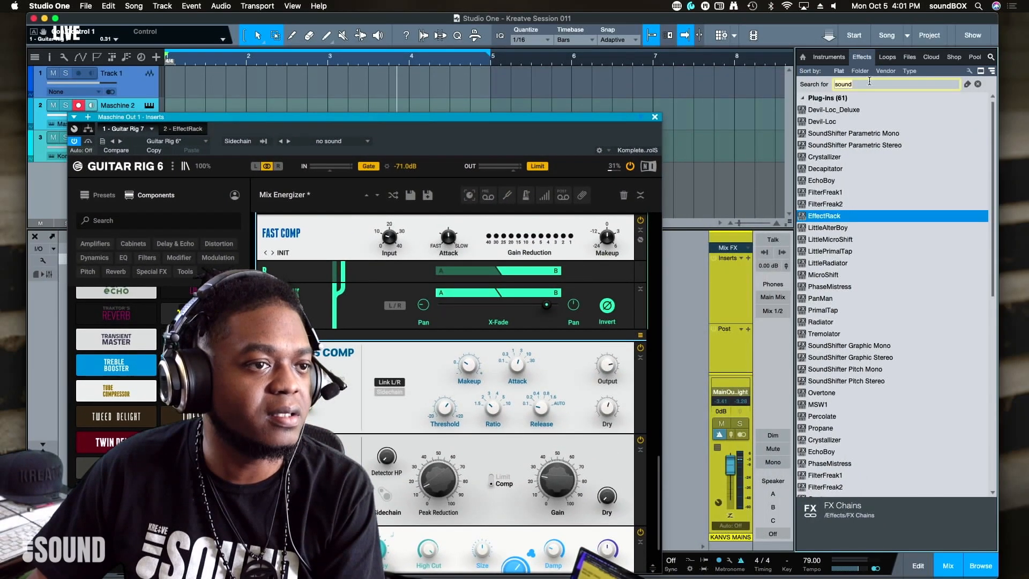
type("2a")
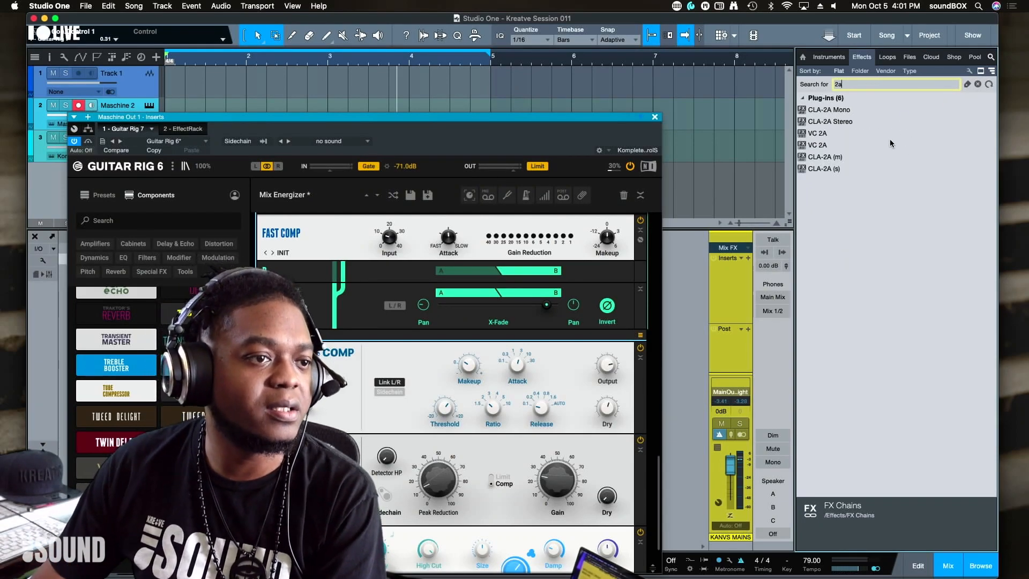
key("Down")
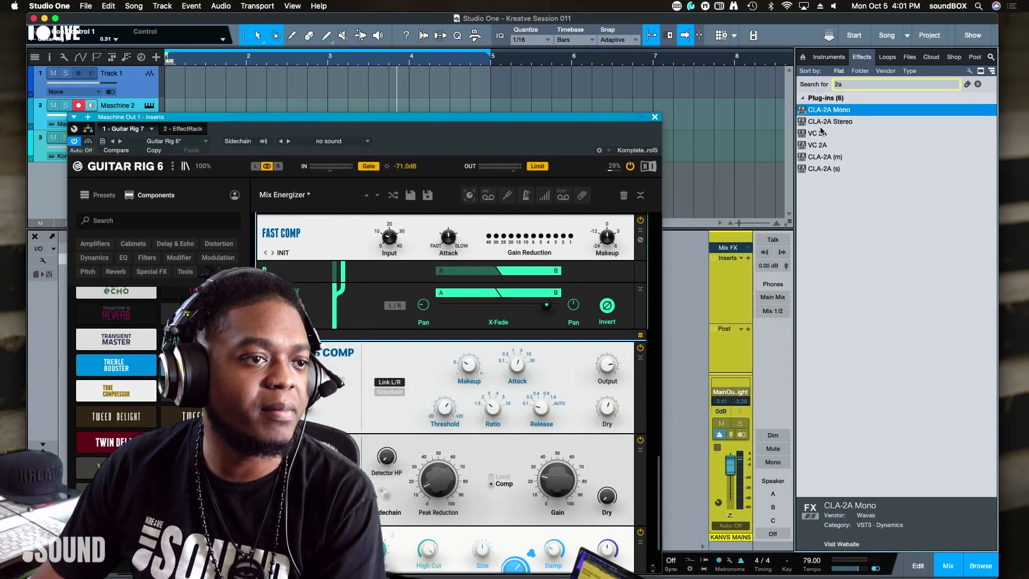
Step: Insert the VST2 version of Native Instruments' VC 2A on the Kt. st.1 channel after Guitar Rig
left_click(822, 134)
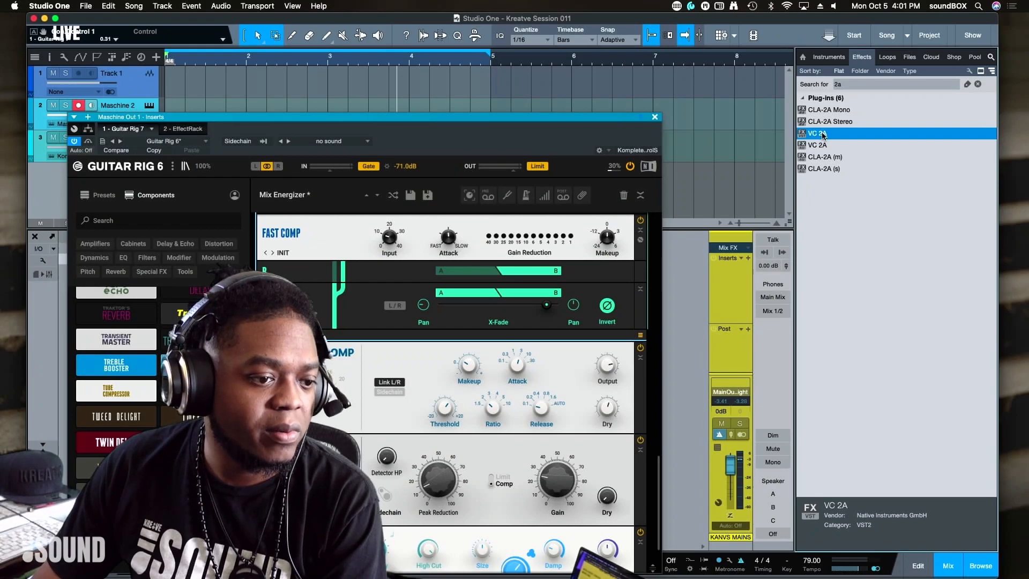
left_click(824, 145)
left_click(824, 134)
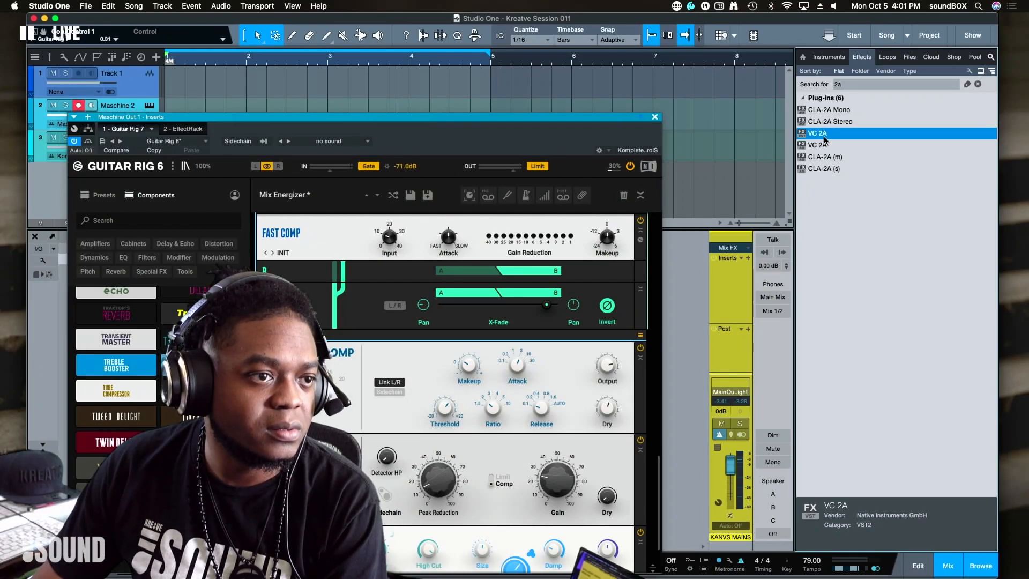
left_click_drag(825, 135, 723, 143)
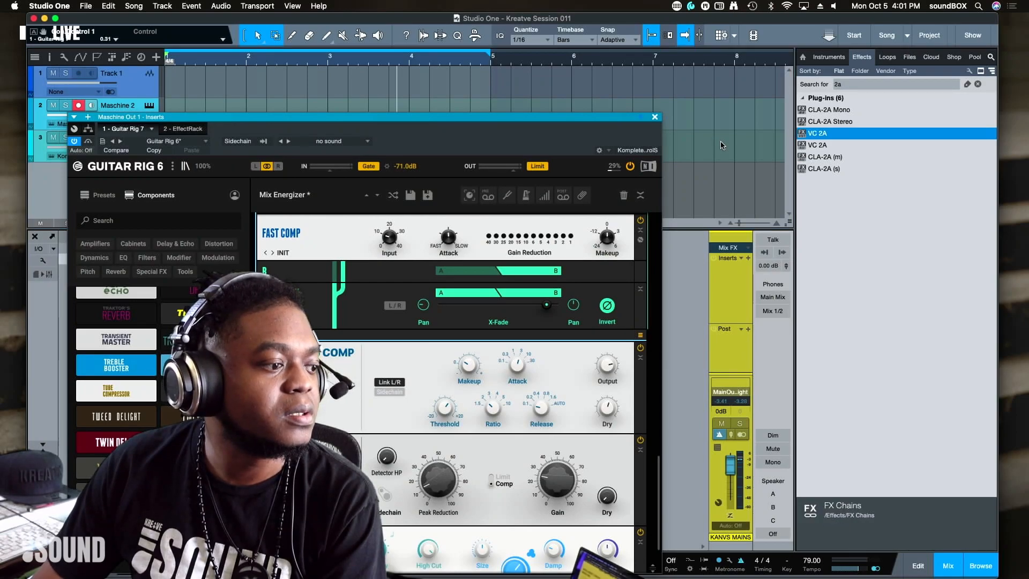
Step: Arrange the standalone VC 2A window beside the Guitar Rig 6 window, with the rack's own VC 2A module in view
left_click_drag(573, 75, 741, 95)
left_click_drag(767, 96, 843, 95)
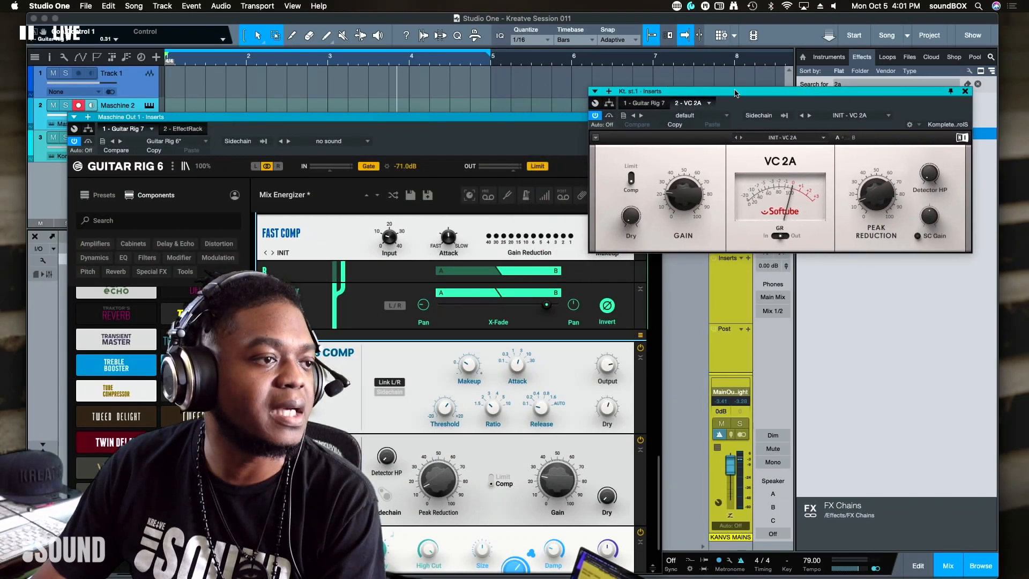
left_click_drag(528, 119, 494, 33)
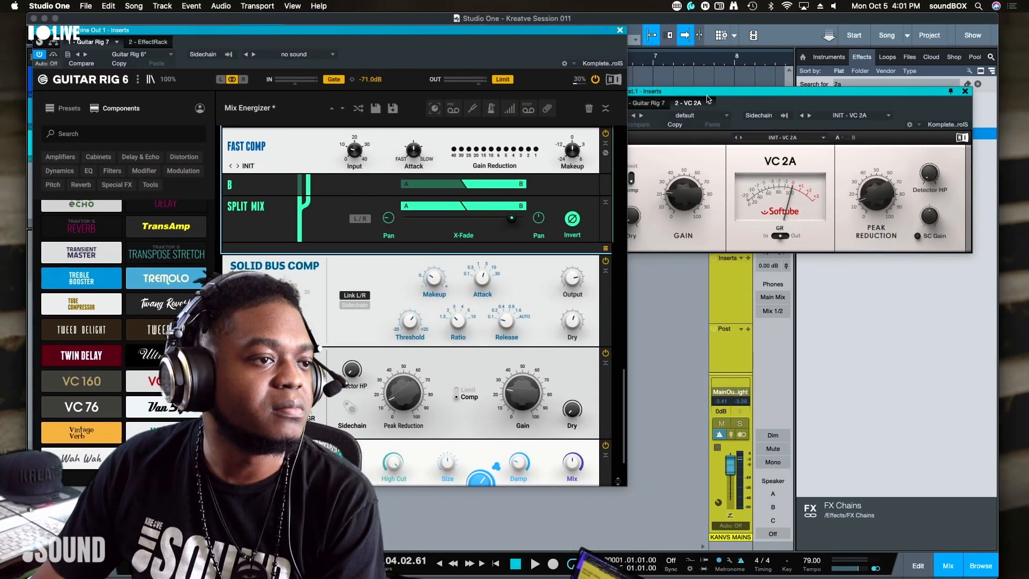
left_click_drag(726, 97, 737, 129)
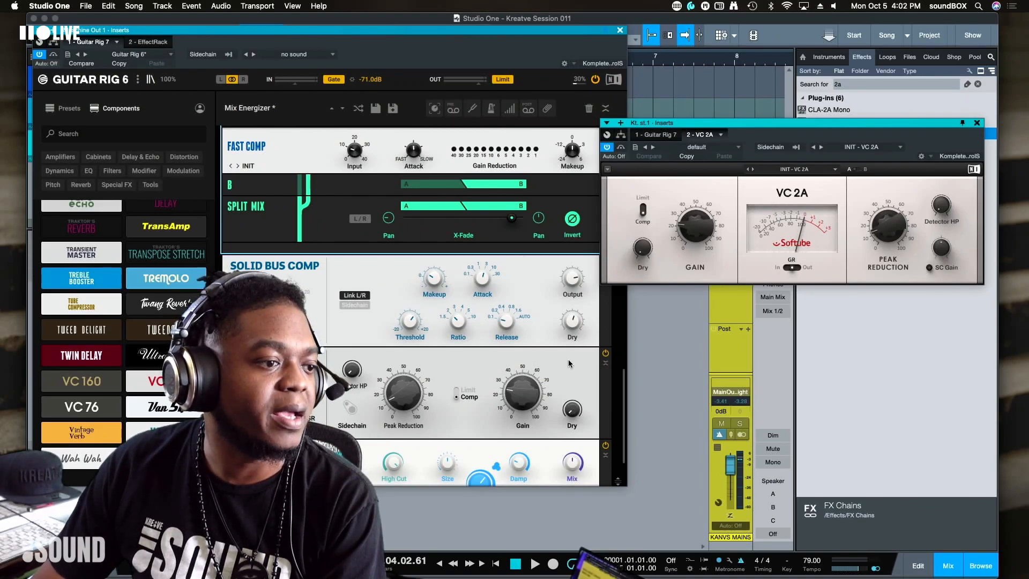
scroll(569, 363, "down", 4)
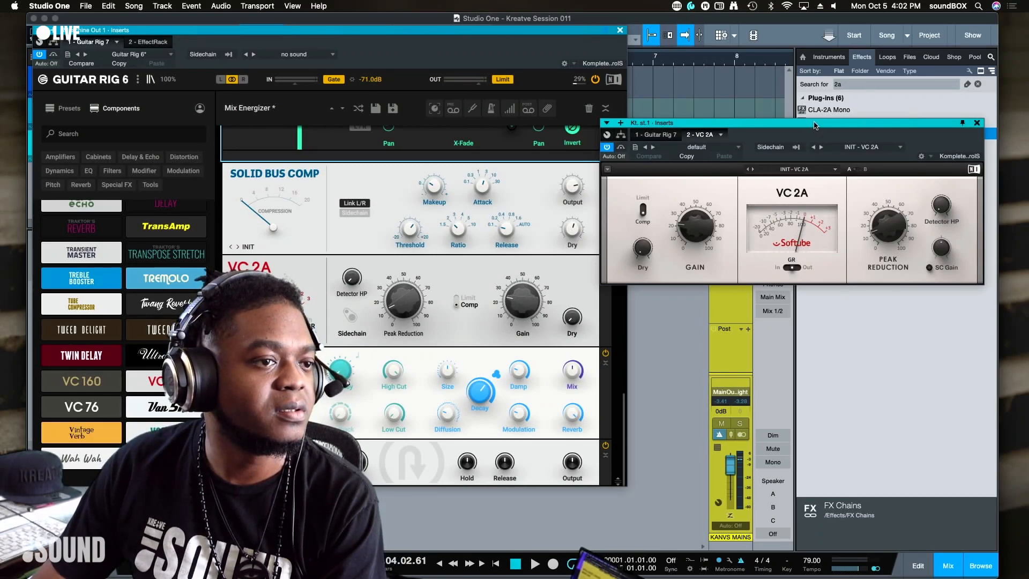
left_click_drag(814, 125, 823, 208)
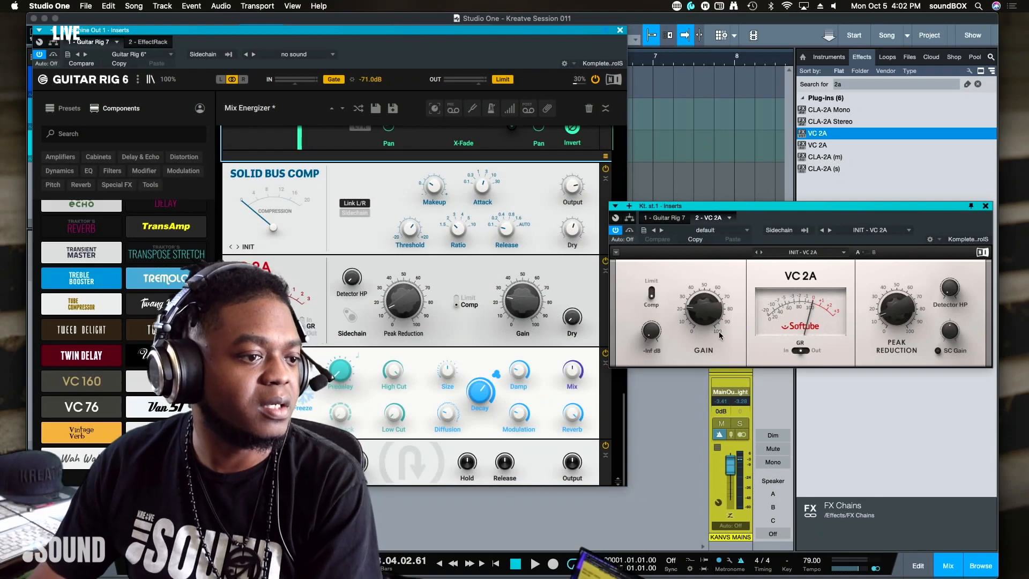
Step: Compare the Gain, Peak Reduction and detector controls of the standalone VC 2A with those of the rack's VC 2A module
mouse_move(717, 328)
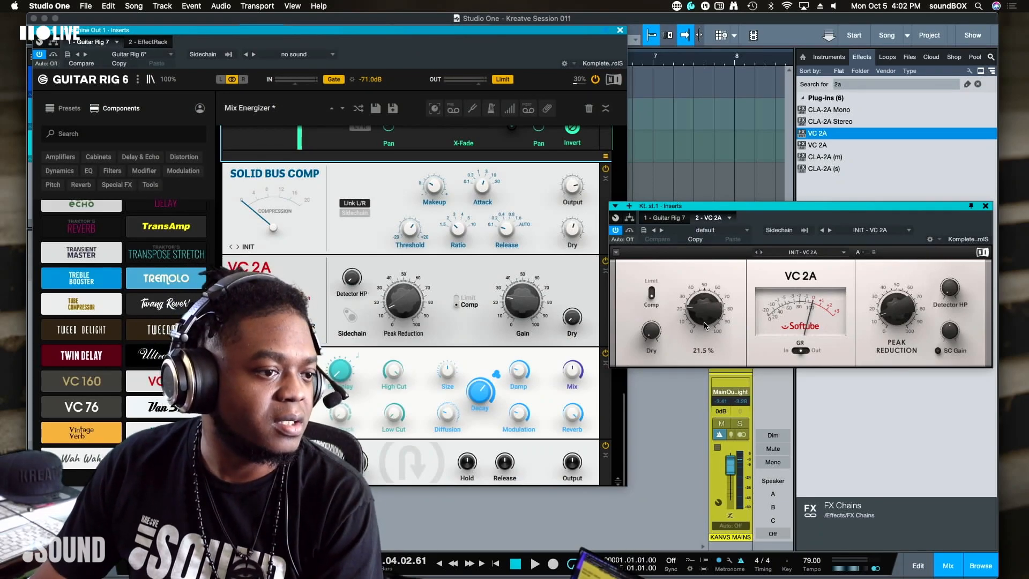
left_click(498, 306)
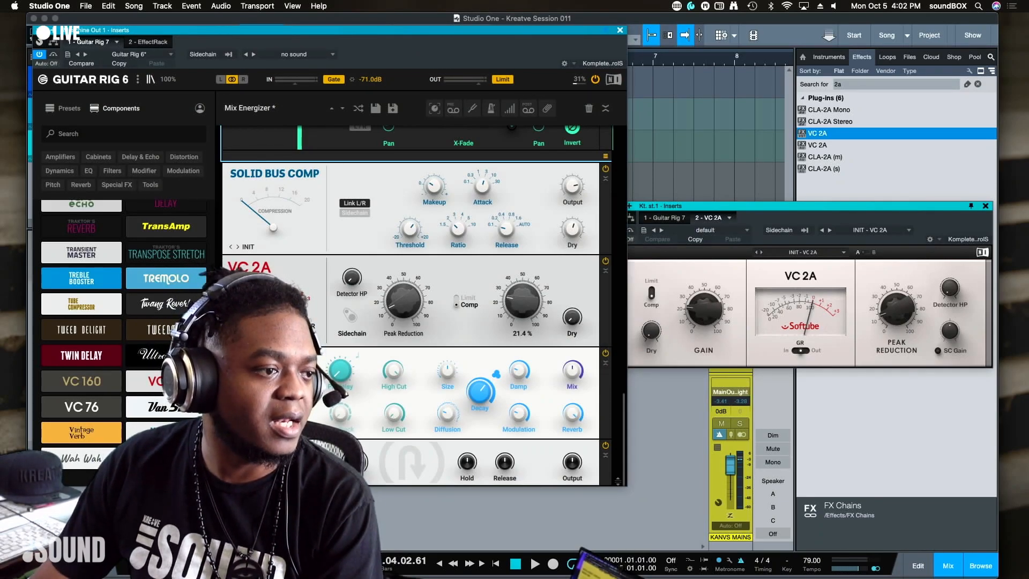
mouse_move(410, 304)
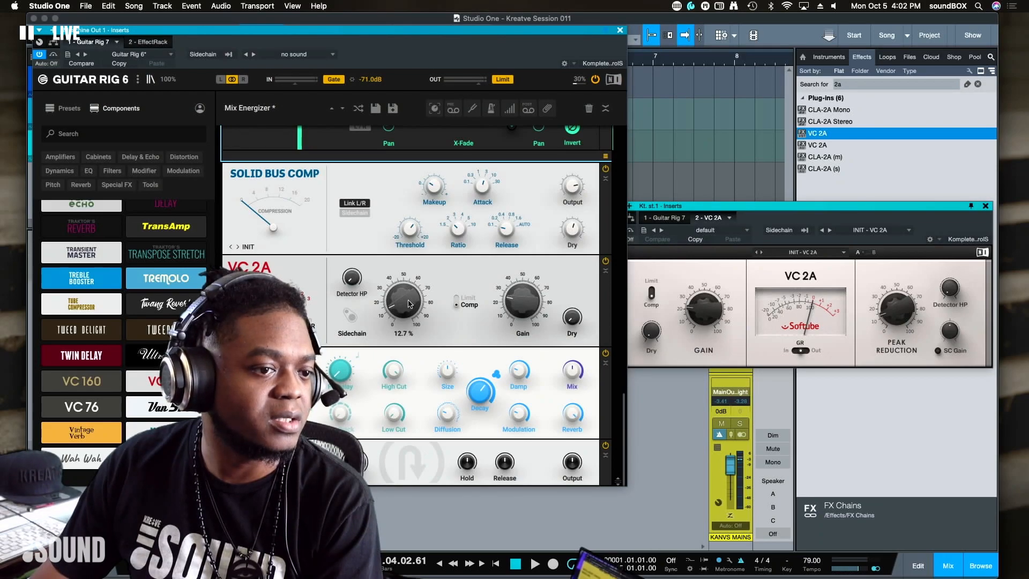
mouse_move(896, 316)
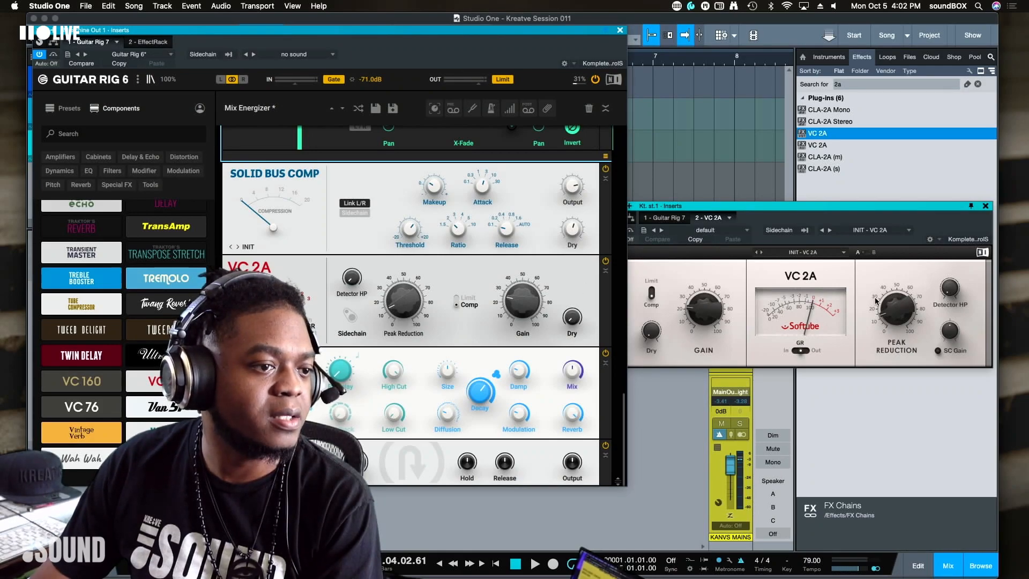
mouse_move(947, 295)
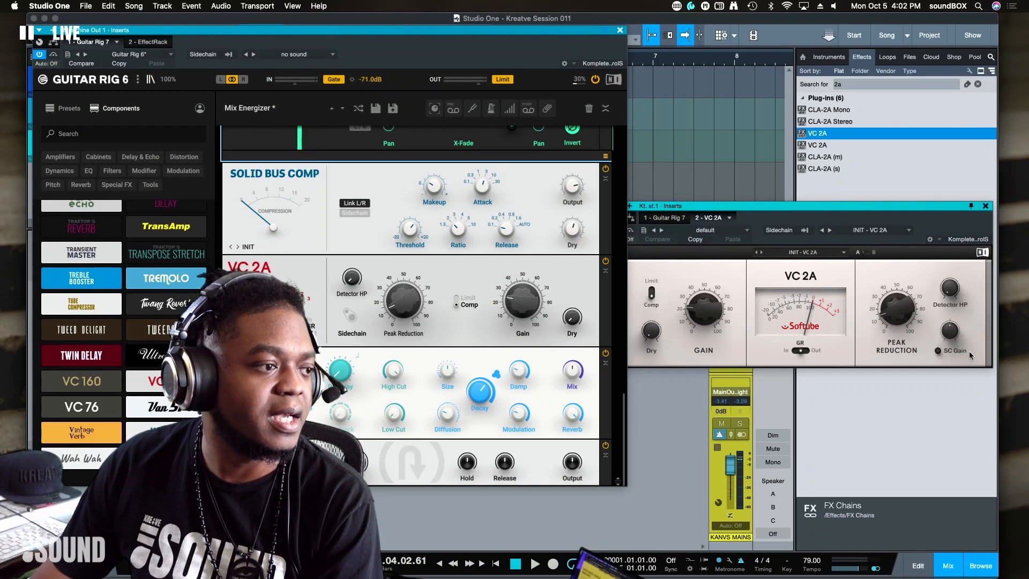
mouse_move(948, 336)
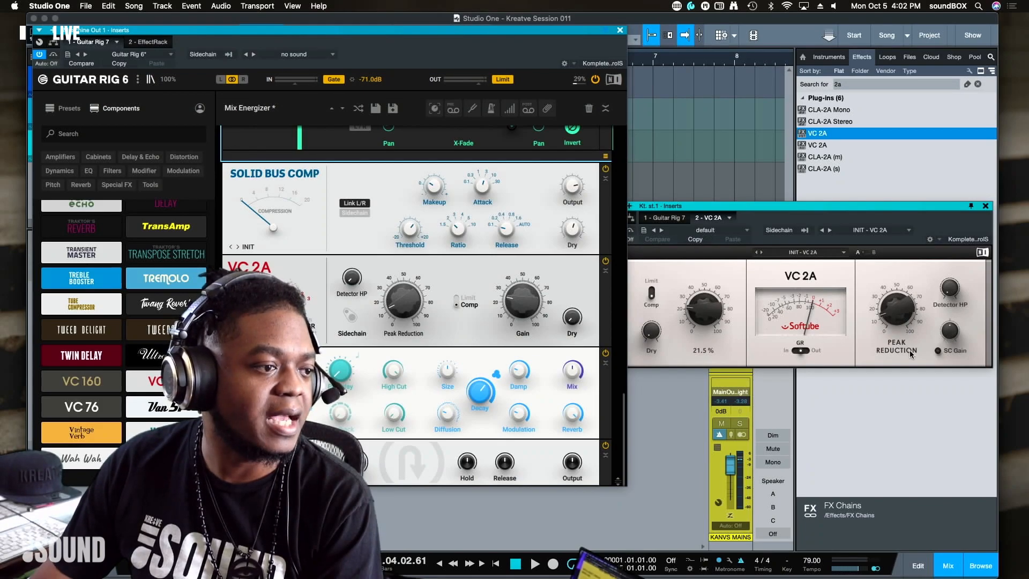
Step: Toggle the Sidechain switch on the rack's VC 2A on and off, and enable the SC Gain switch on the standalone VC 2A
left_click(351, 316)
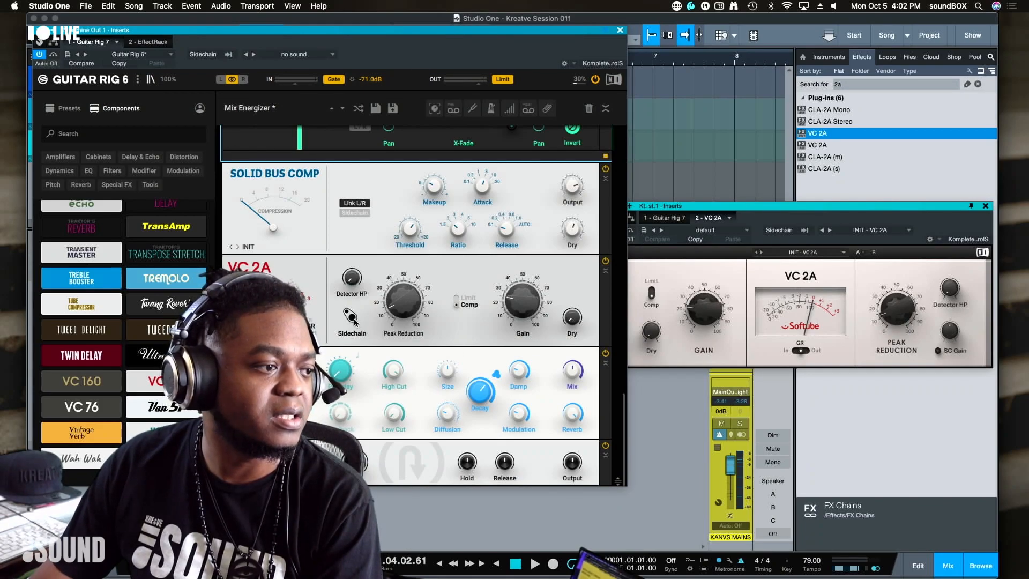
left_click(351, 317)
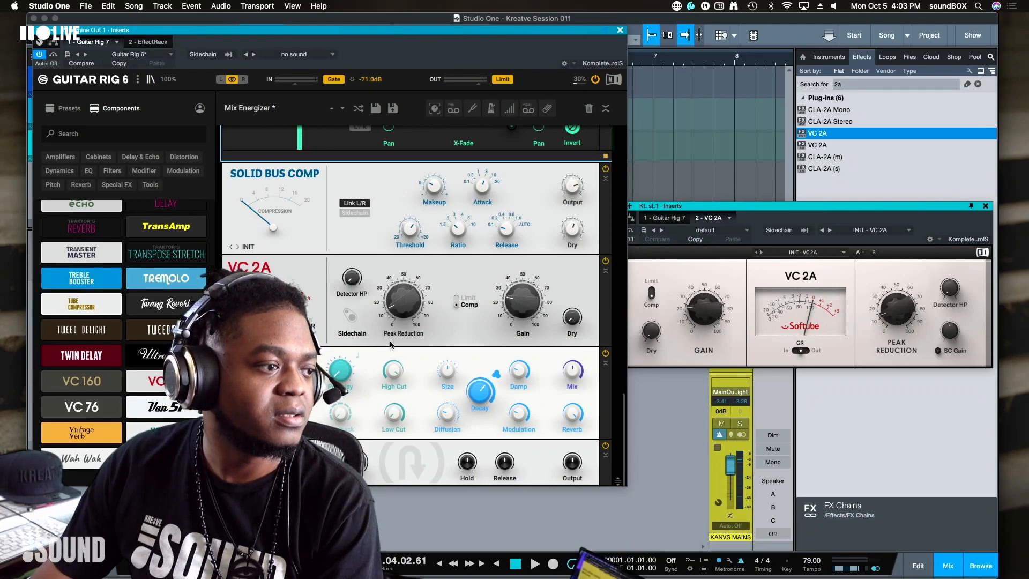
left_click(938, 350)
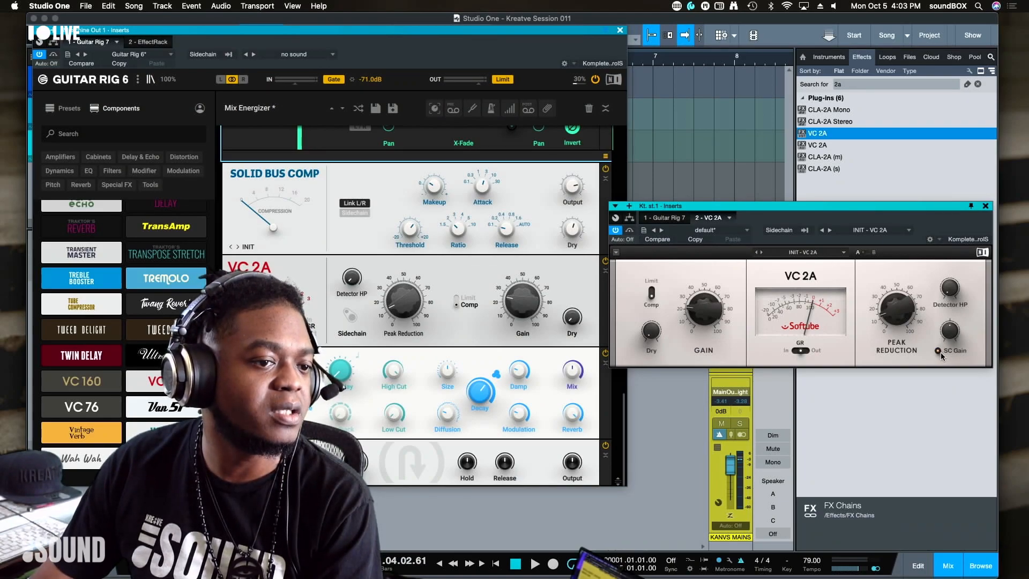
left_click_drag(940, 352, 940, 345)
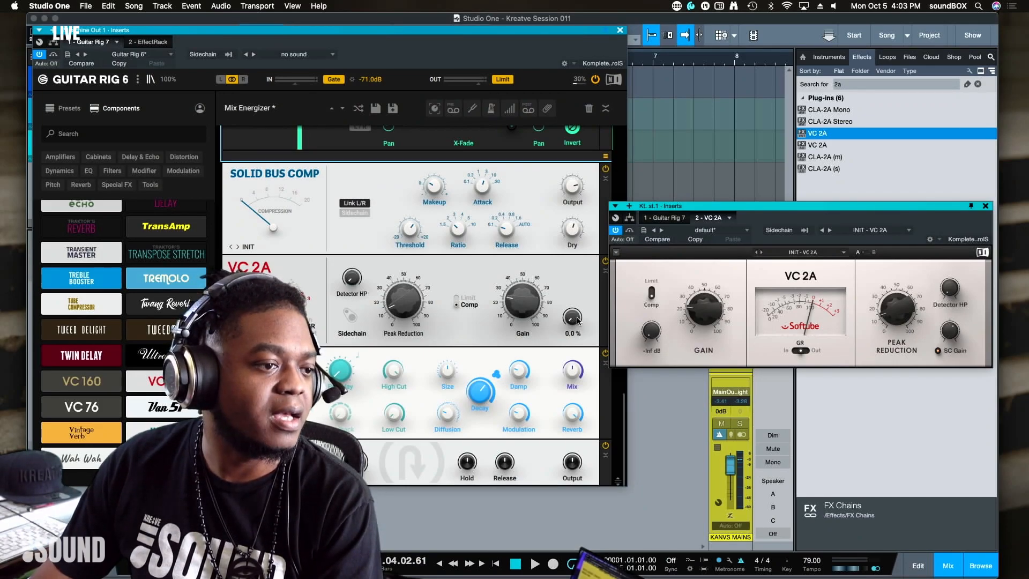
left_click(803, 351)
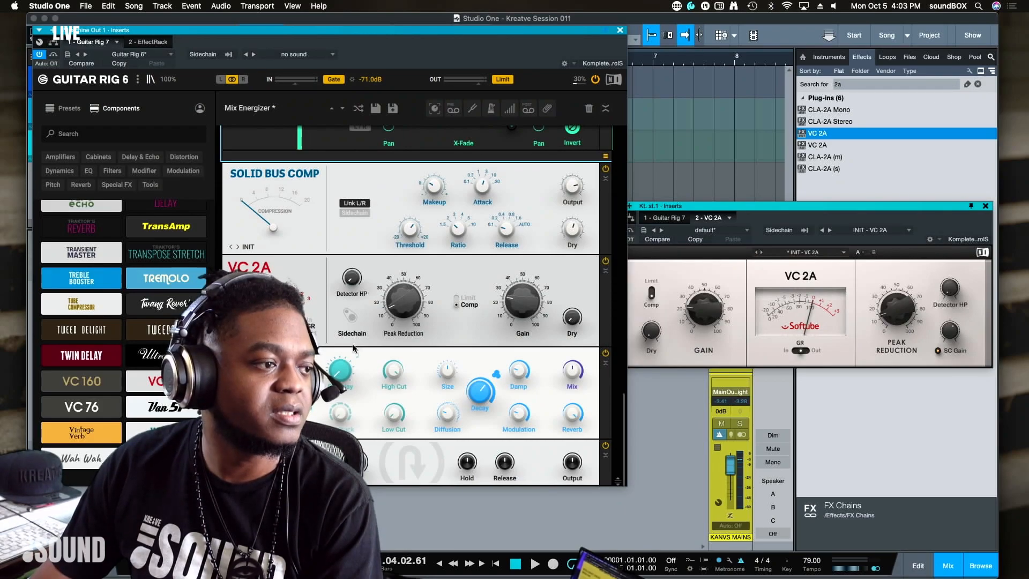
Step: Bring up the rack's VC 76, search the effects for "76", and insert Native Instruments' VST2 VC 76 after VC 2A on the Kt. st.1 channel
mouse_move(533, 315)
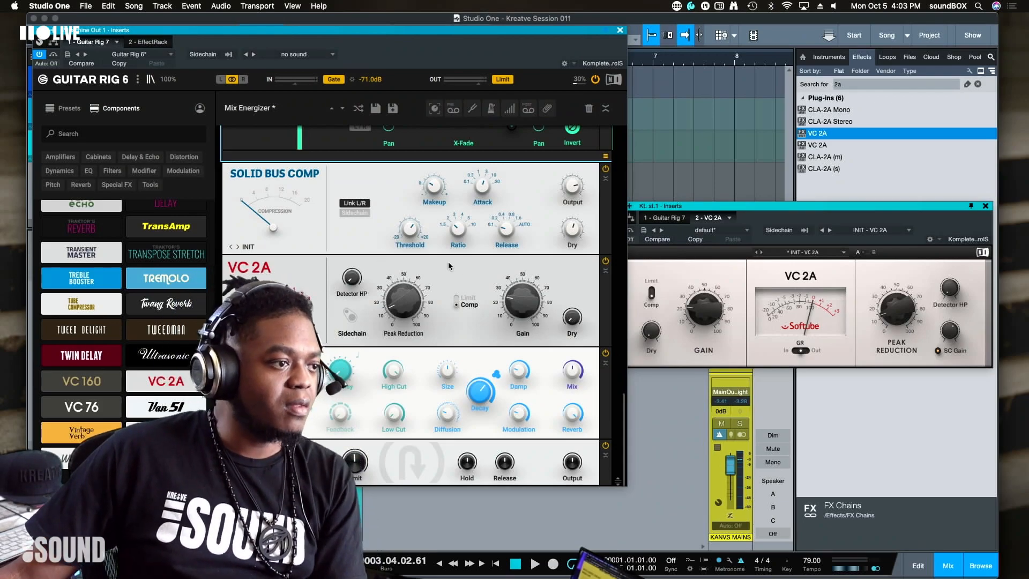
scroll(391, 194, "up", 5)
scroll(391, 194, "up", 1)
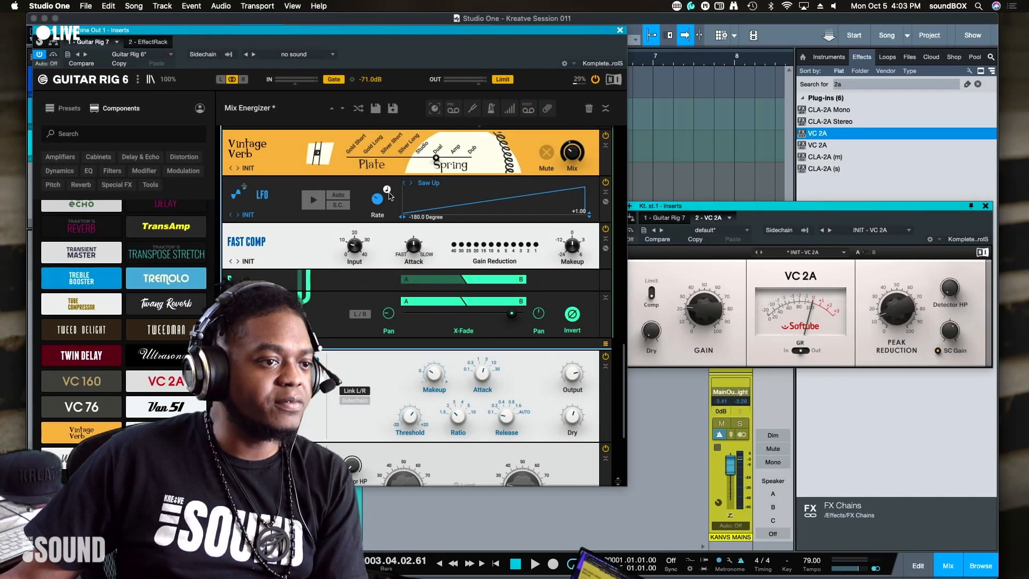
scroll(423, 193, "up", 10)
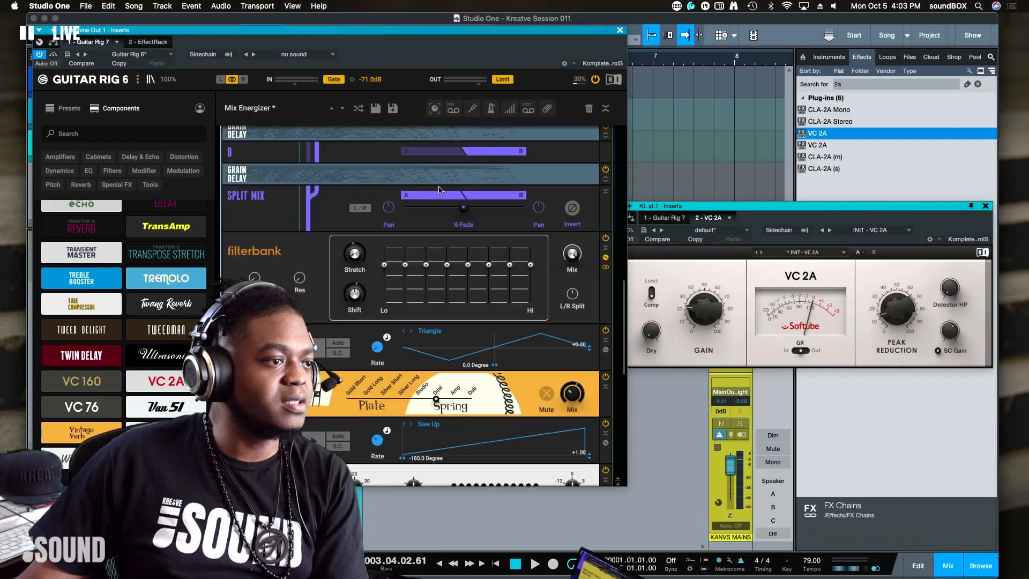
scroll(438, 190, "up", 8)
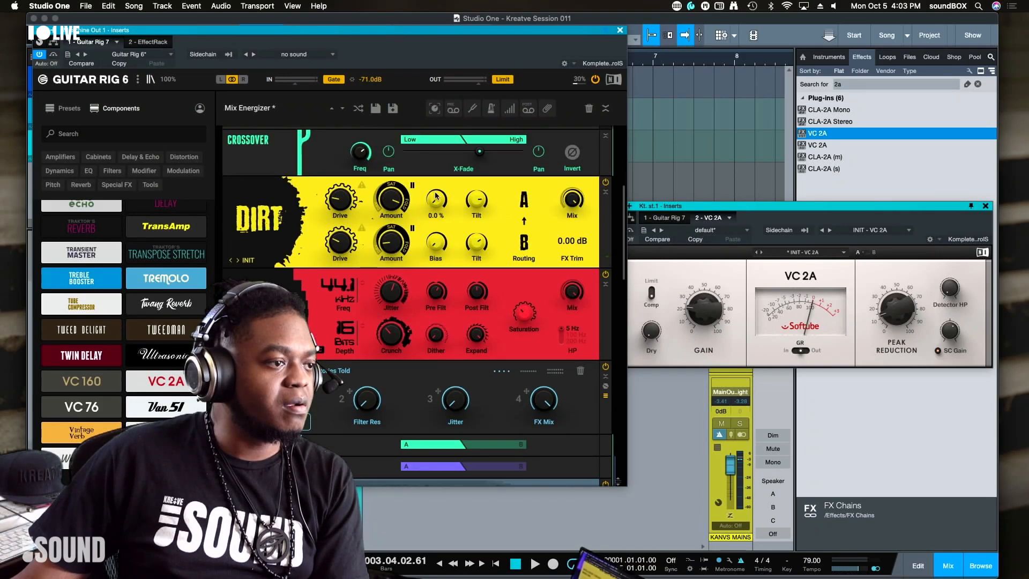
scroll(436, 197, "up", 6)
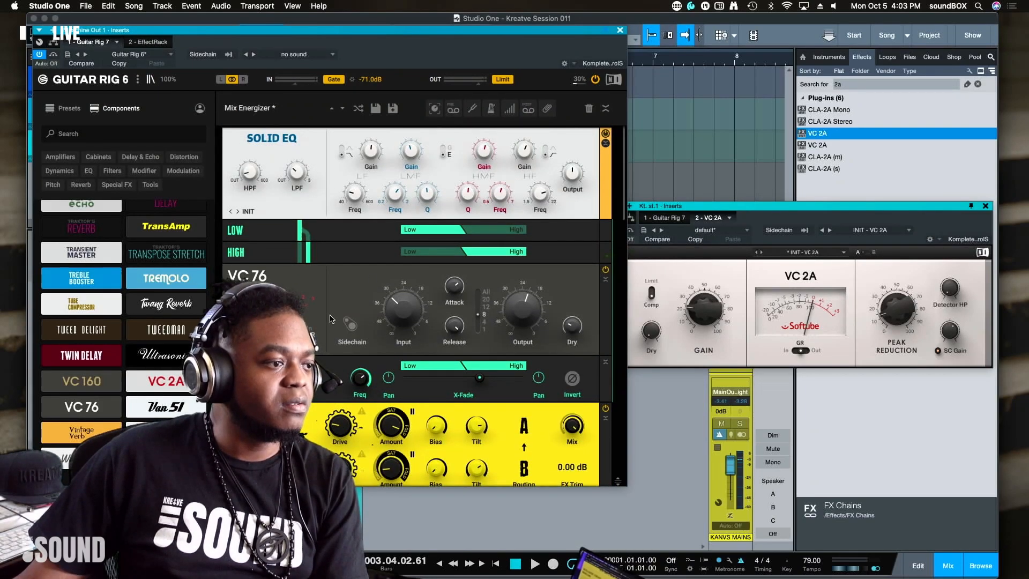
left_click(840, 276)
left_click(858, 84)
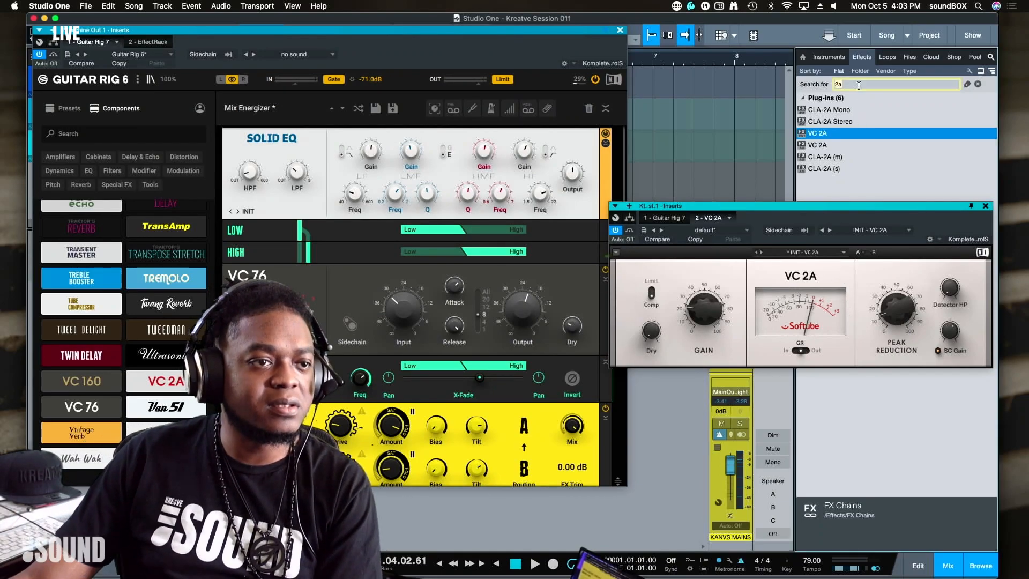
type("76")
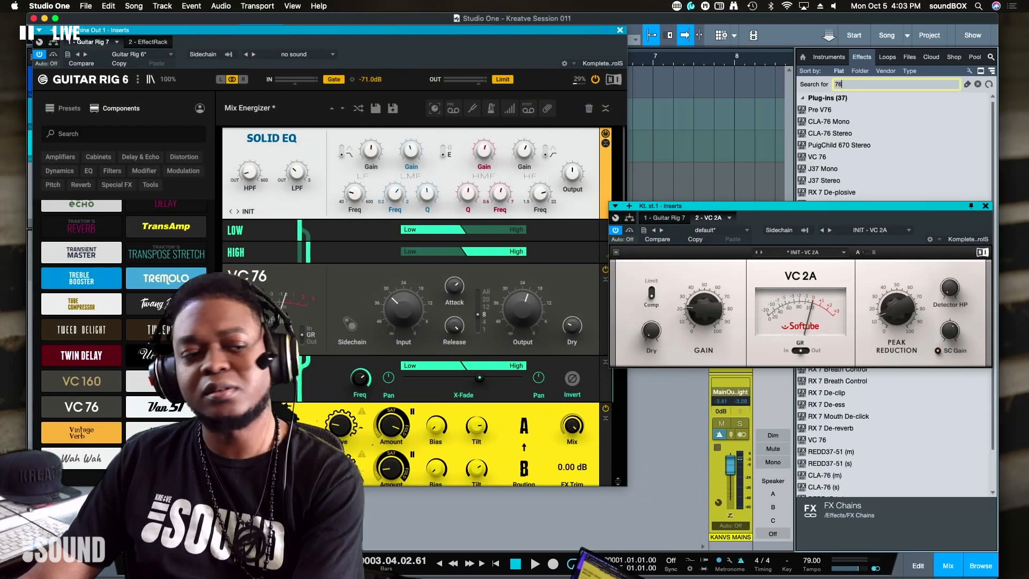
left_click(831, 110)
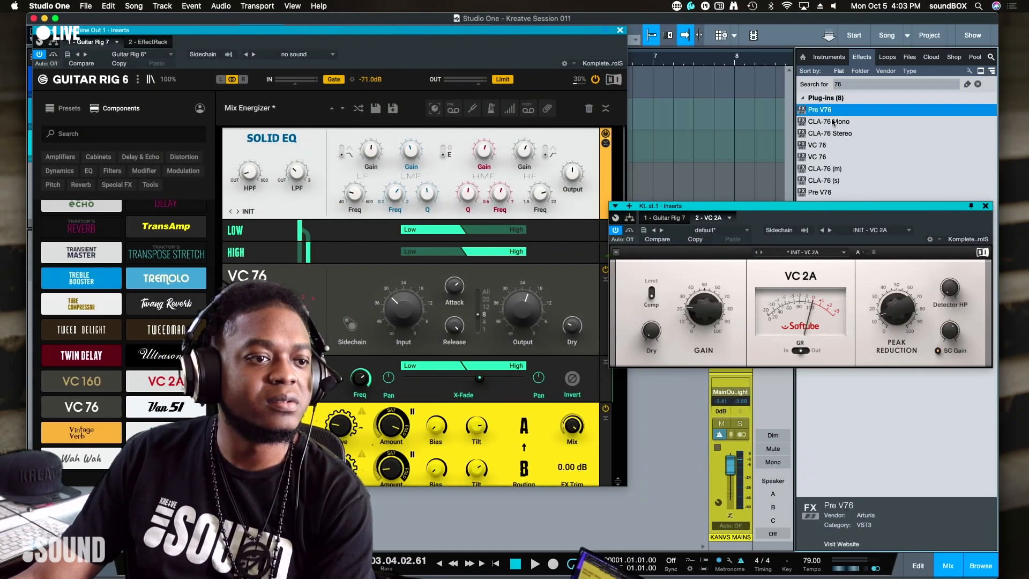
left_click(834, 146)
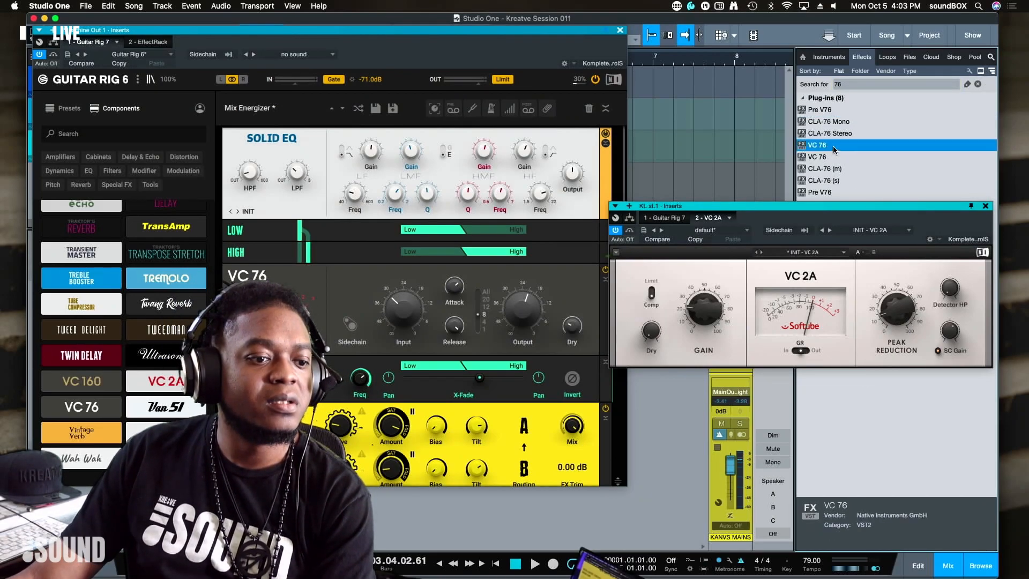
left_click_drag(833, 149, 691, 140)
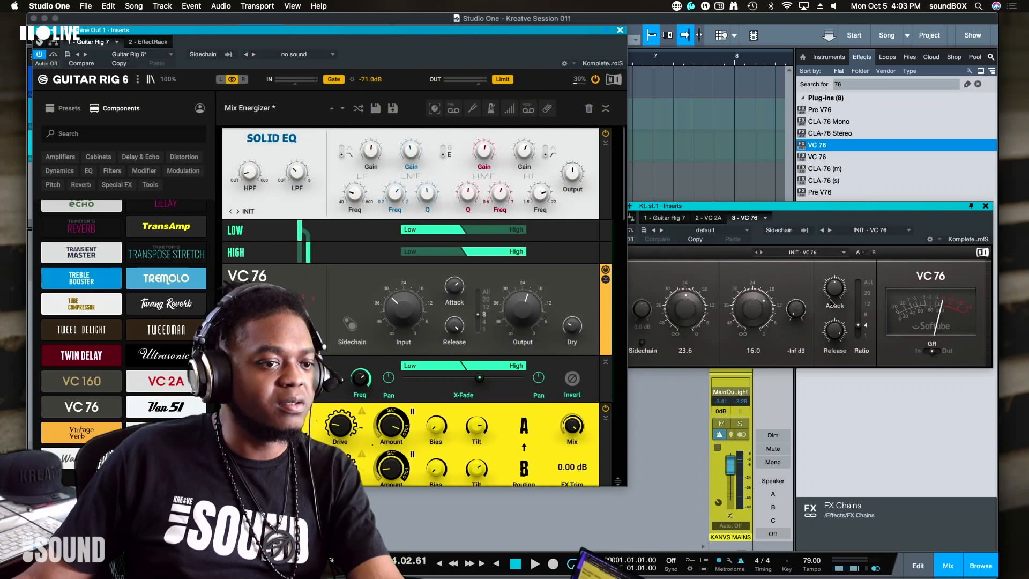
left_click(924, 308)
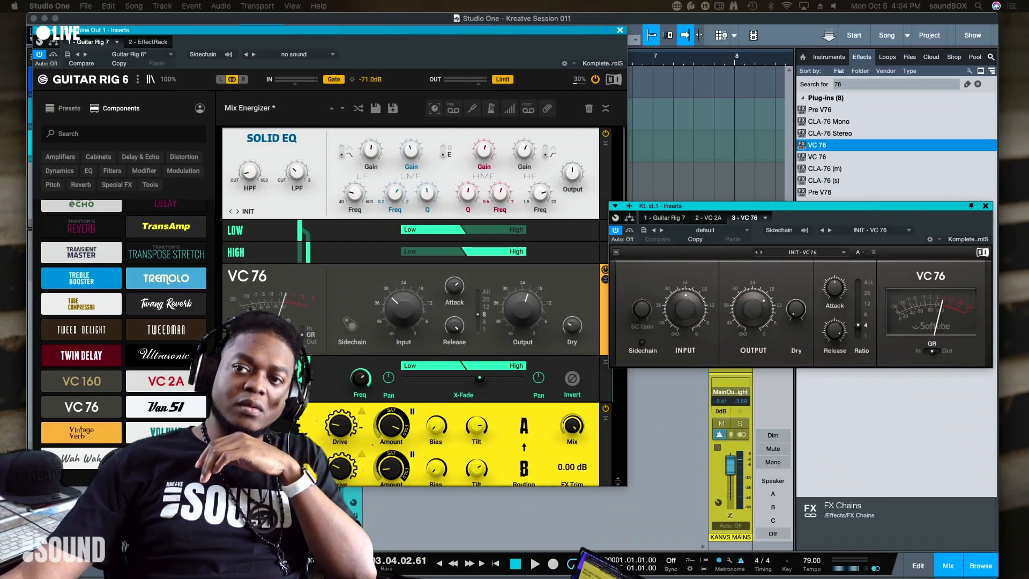
Step: Move the performance monitor over the Guitar Rig 6 window and examine the CPU load and latency of each listed device
left_click_drag(957, 161, 567, 166)
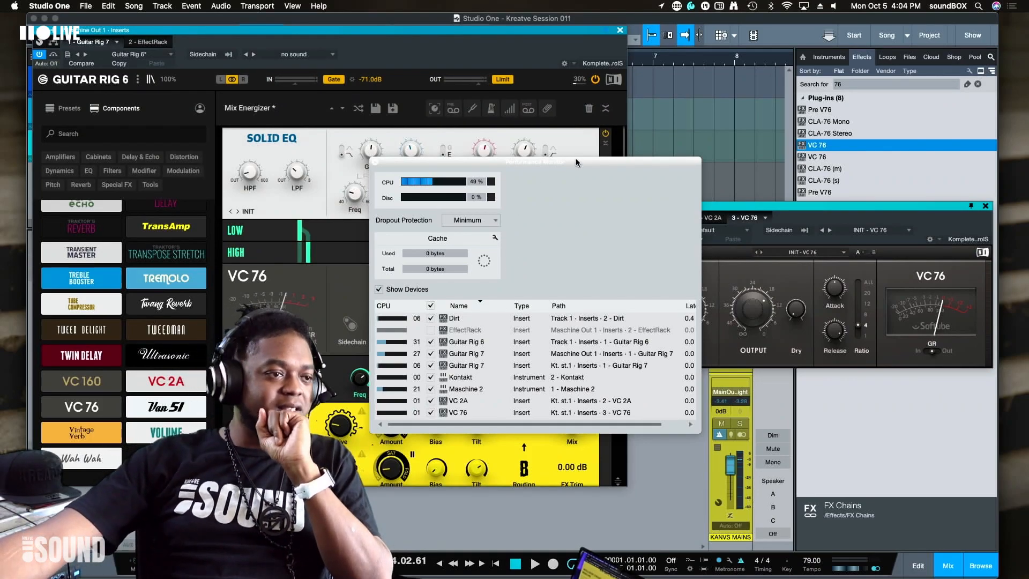
left_click_drag(589, 163, 454, 146)
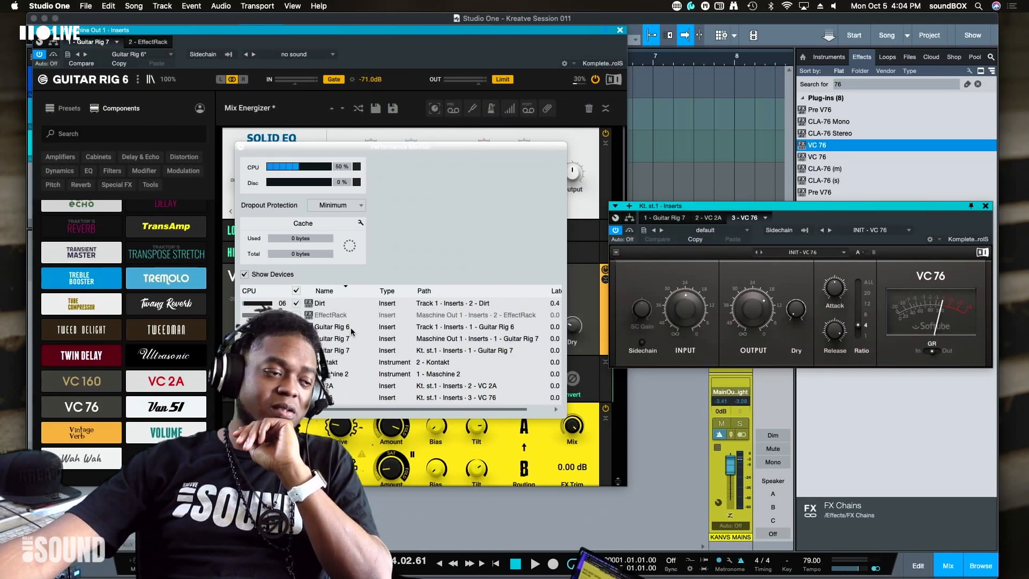
scroll(351, 332, "right", 2)
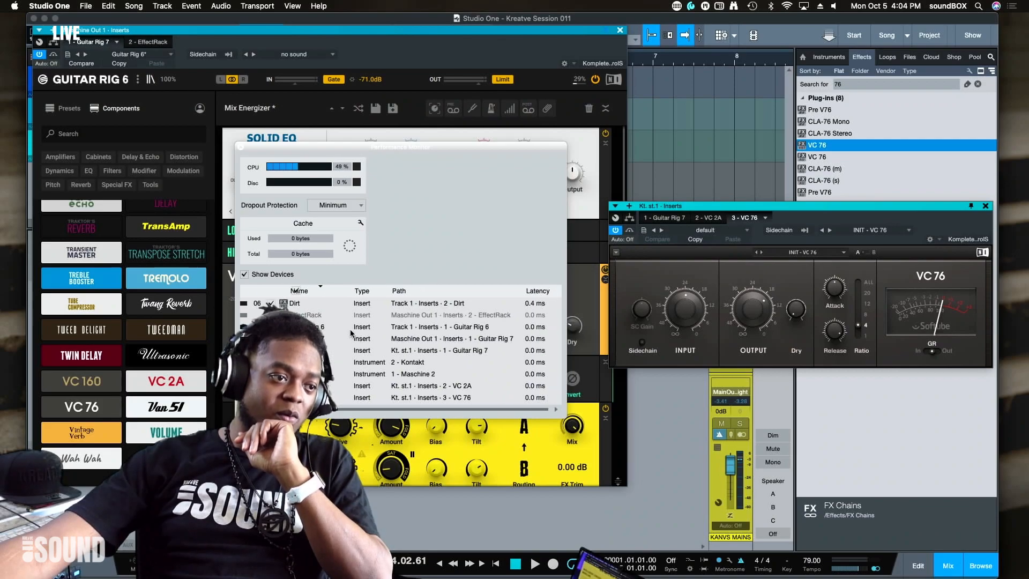
scroll(370, 331, "left", 2)
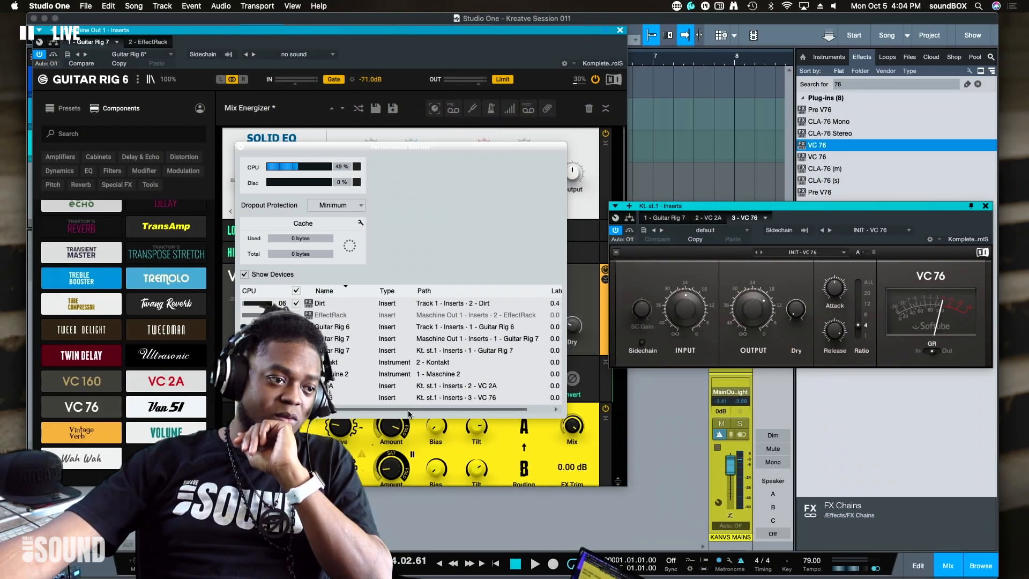
scroll(392, 329, "right", 2)
scroll(393, 329, "left", 2)
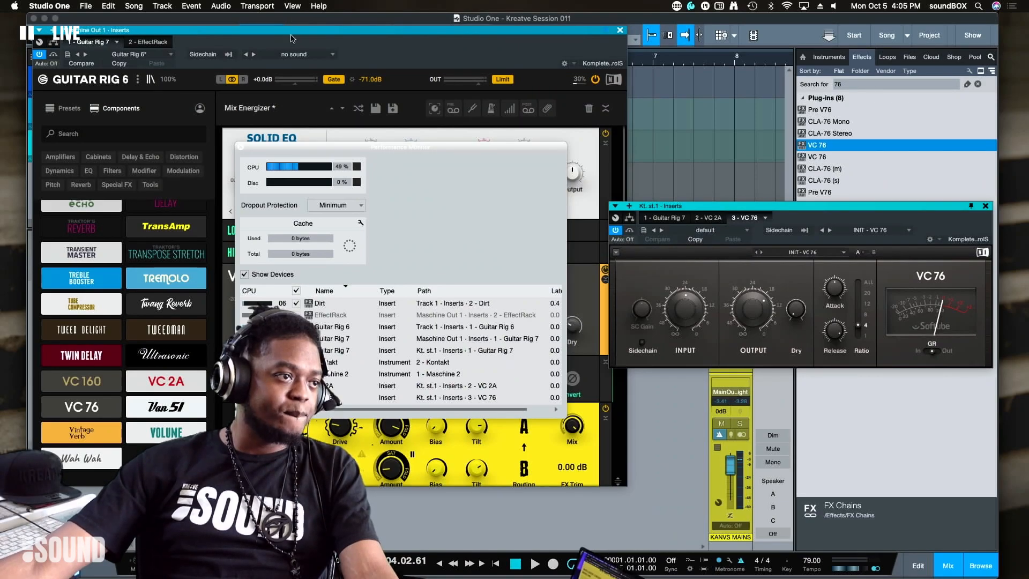
Step: Close all open plug-in windows and search the effects for "gui"
left_click_drag(291, 34, 353, 222)
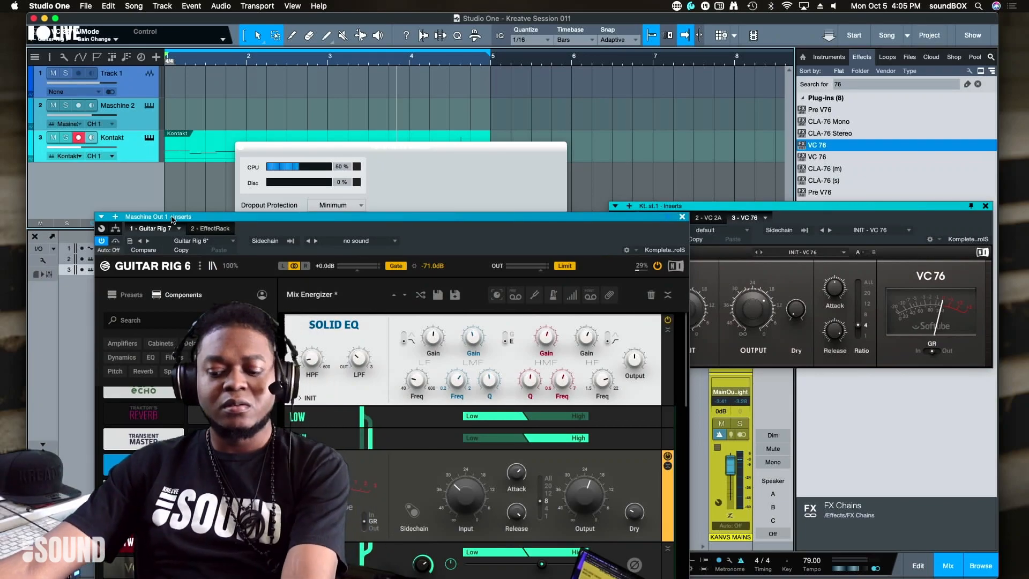
key("alt+super+w")
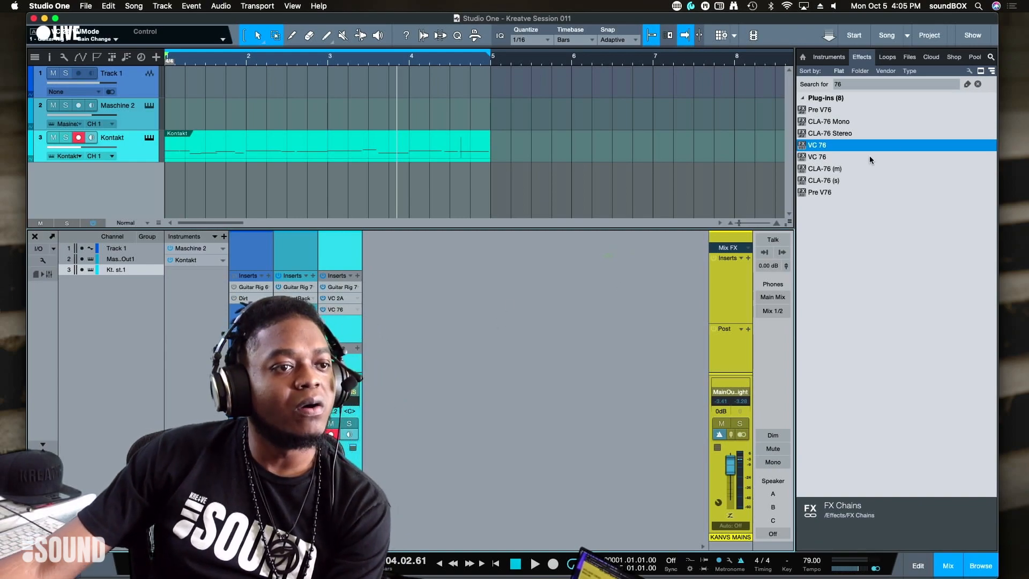
left_click(889, 84)
type("gui")
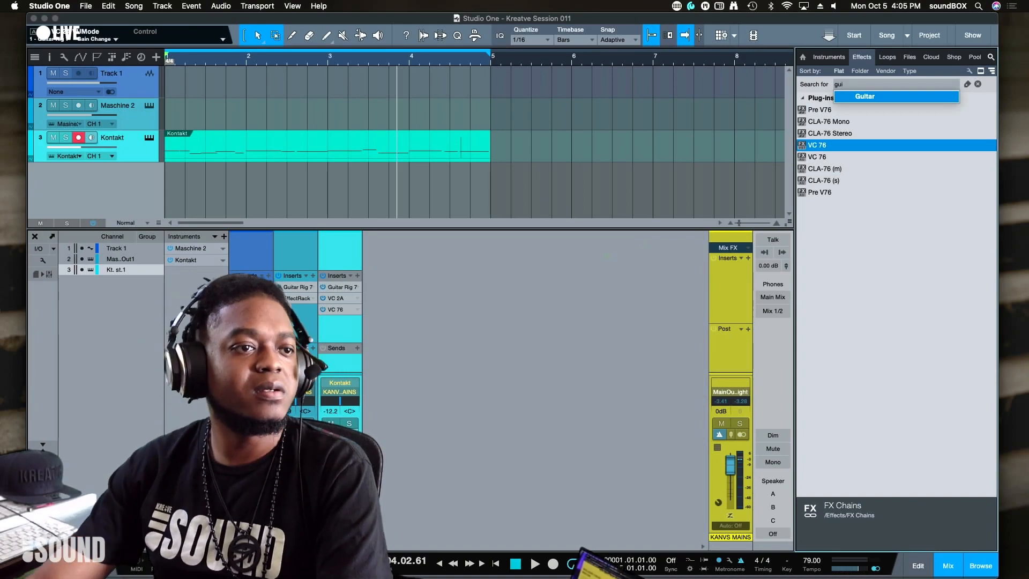
key("Return")
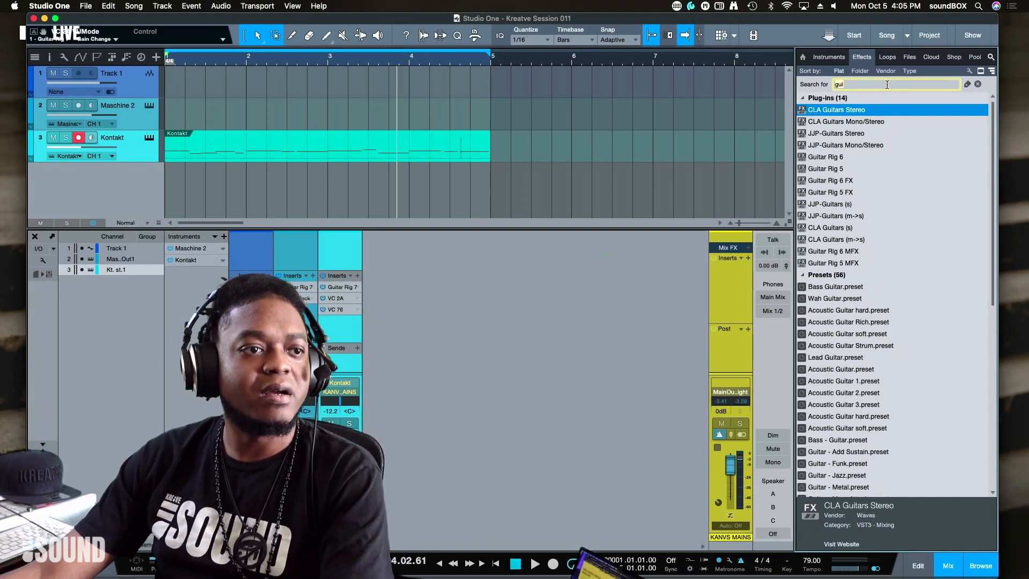
Step: Search the effects for "rig", insert Guitar Rig 5 on the Maschine Out 1 channel, and move its window fully into view
double_click(887, 84)
type("rig")
key("Return")
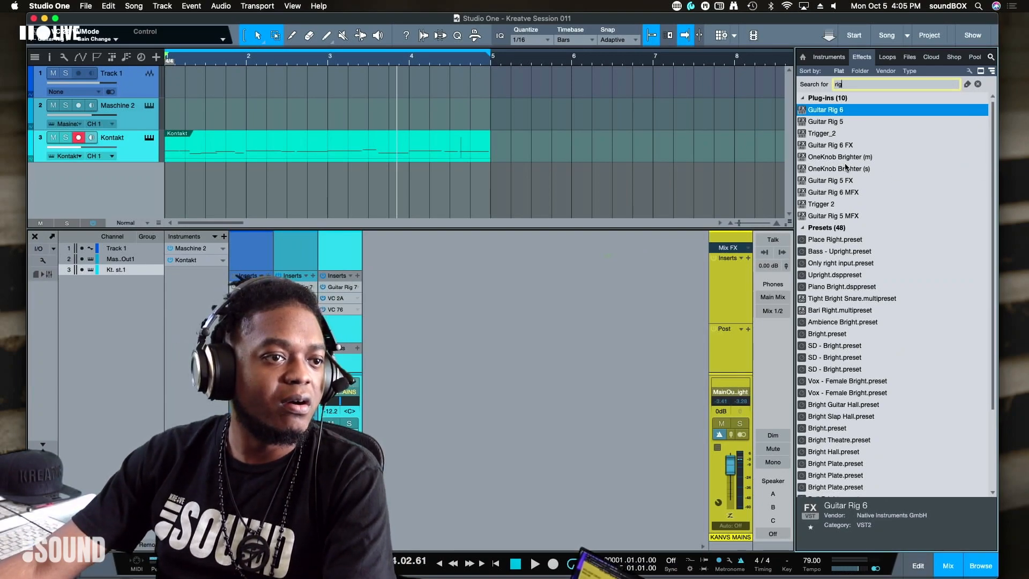
left_click(858, 123)
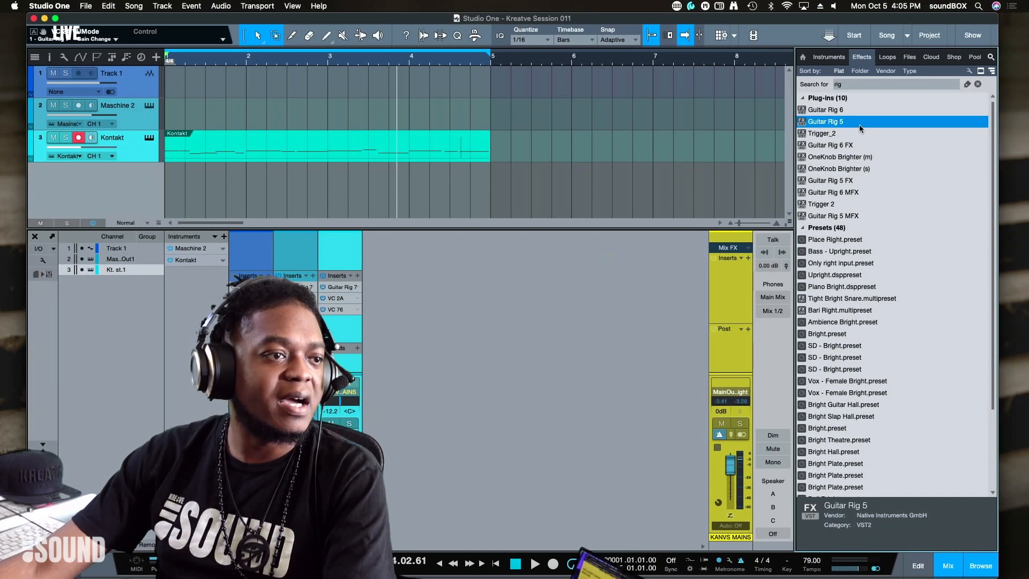
left_click_drag(859, 123, 636, 126)
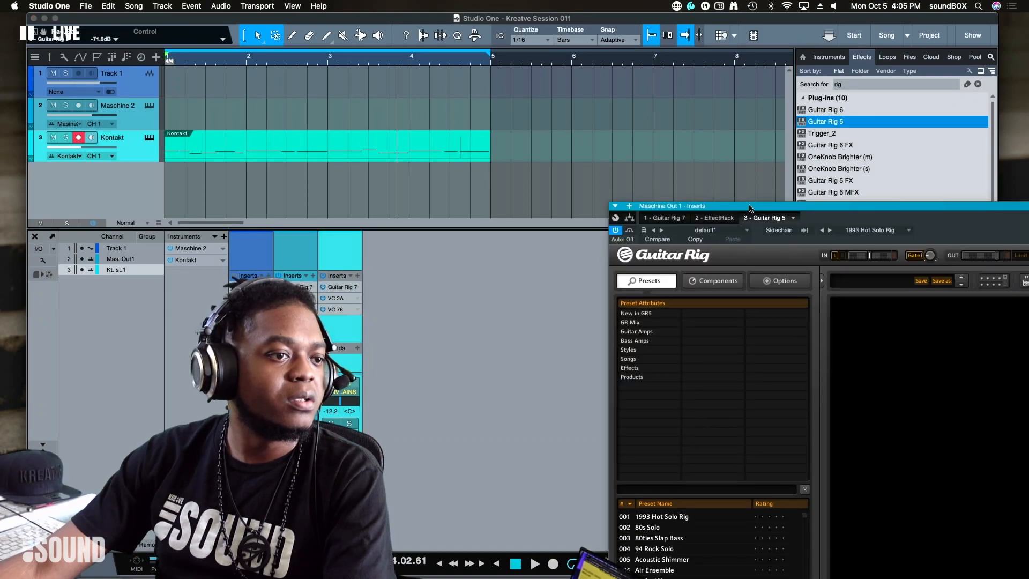
left_click_drag(752, 209, 584, 59)
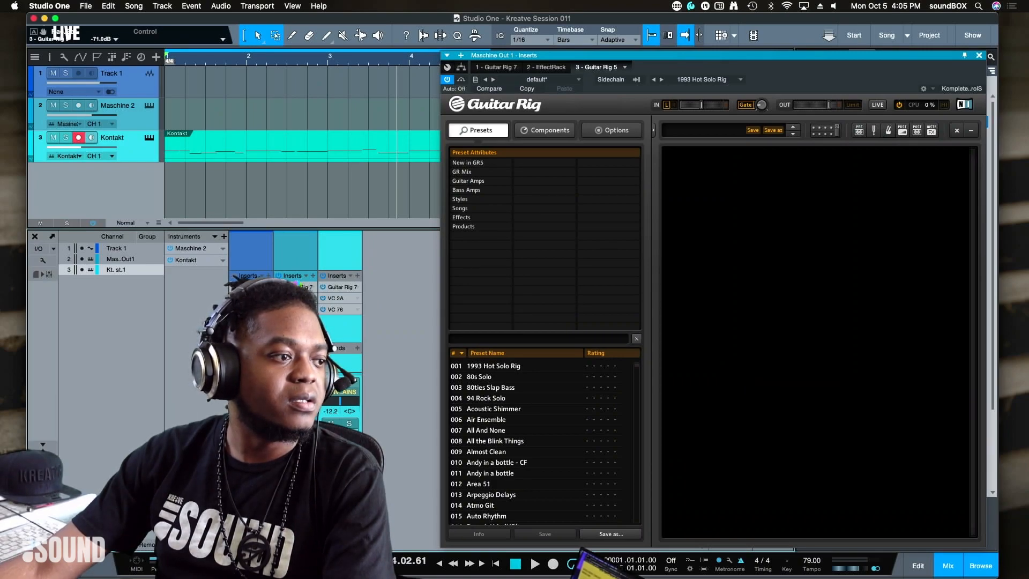
Step: Open Guitar Rig 6 from the Maschine Out 1 inserts and spread its window and Guitar Rig 5's apart
left_click(300, 286)
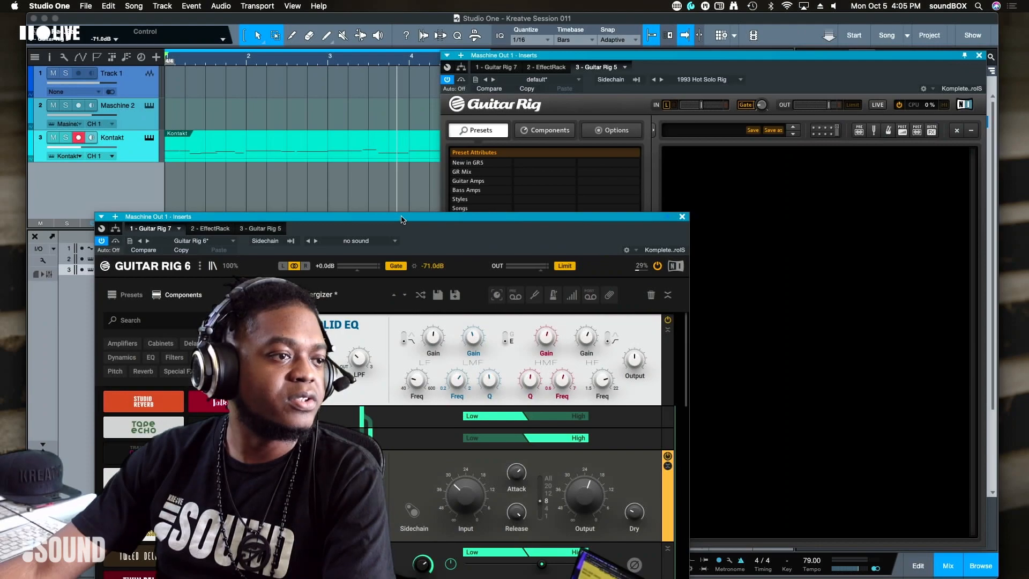
left_click_drag(403, 219, 308, 61)
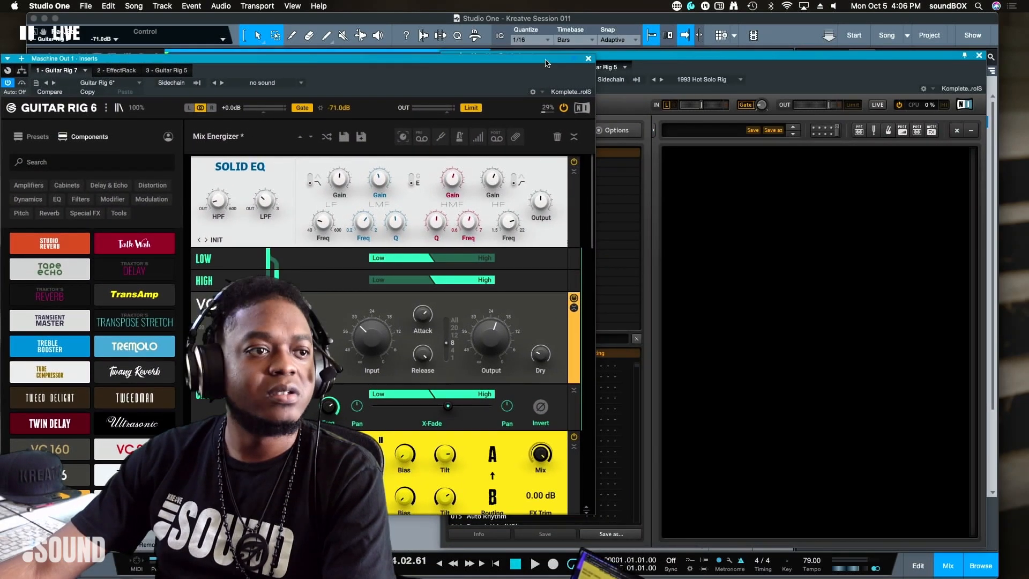
left_click_drag(646, 58, 706, 38)
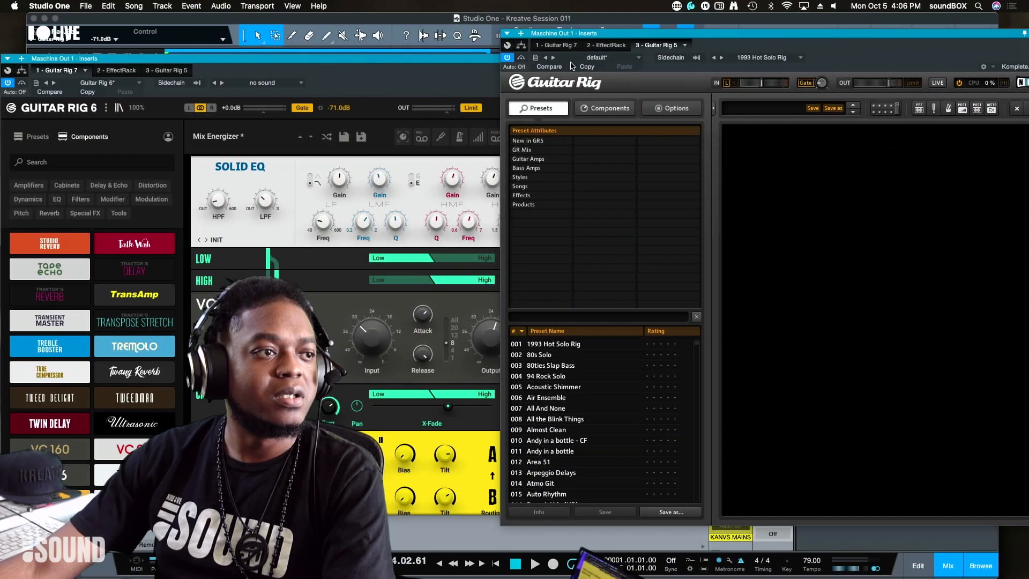
left_click(487, 60)
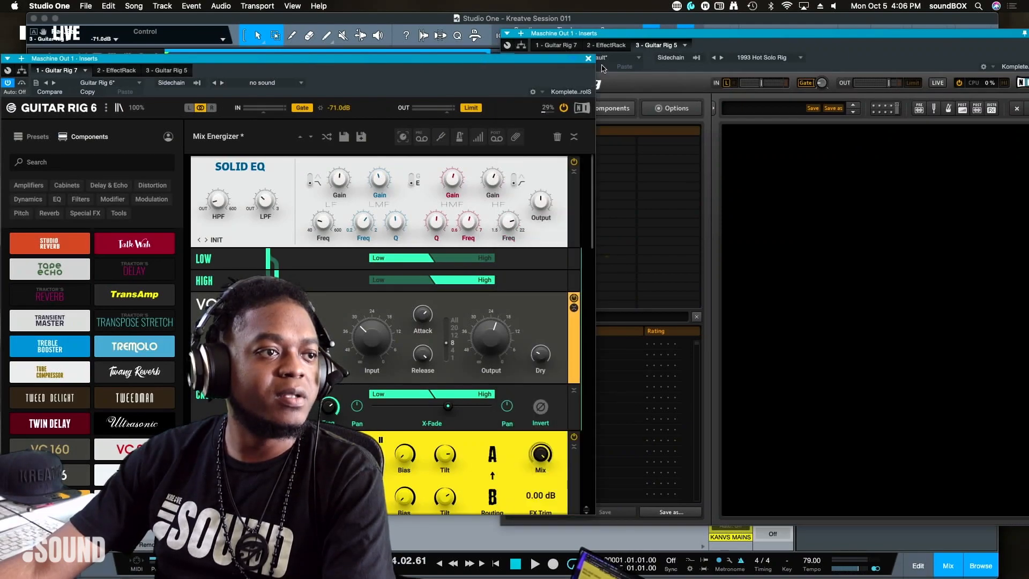
Step: Scale the Guitar Rig 6 interface to 75% and reposition its smaller window beside Guitar Rig 5
left_click(593, 513)
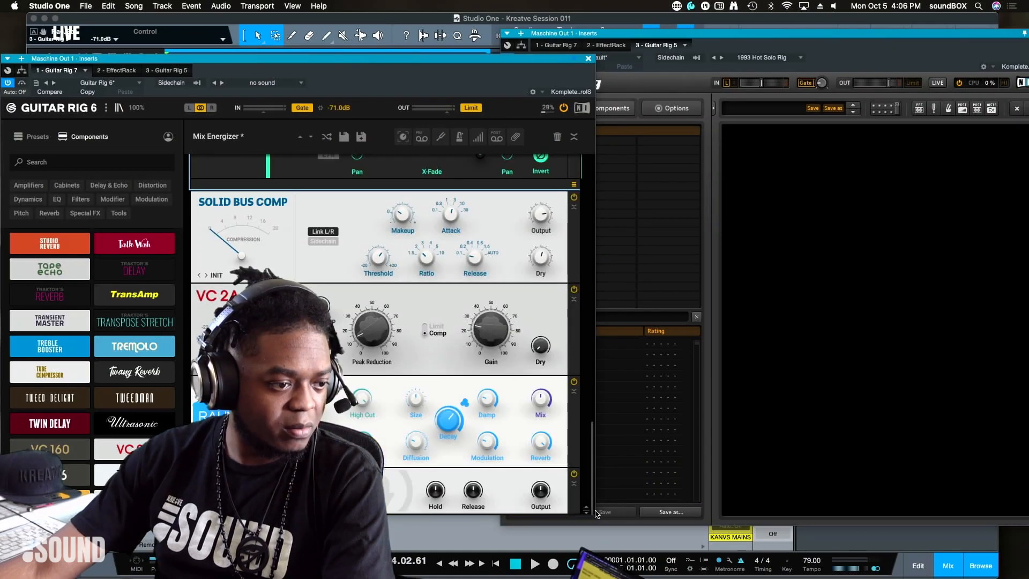
left_click(135, 108)
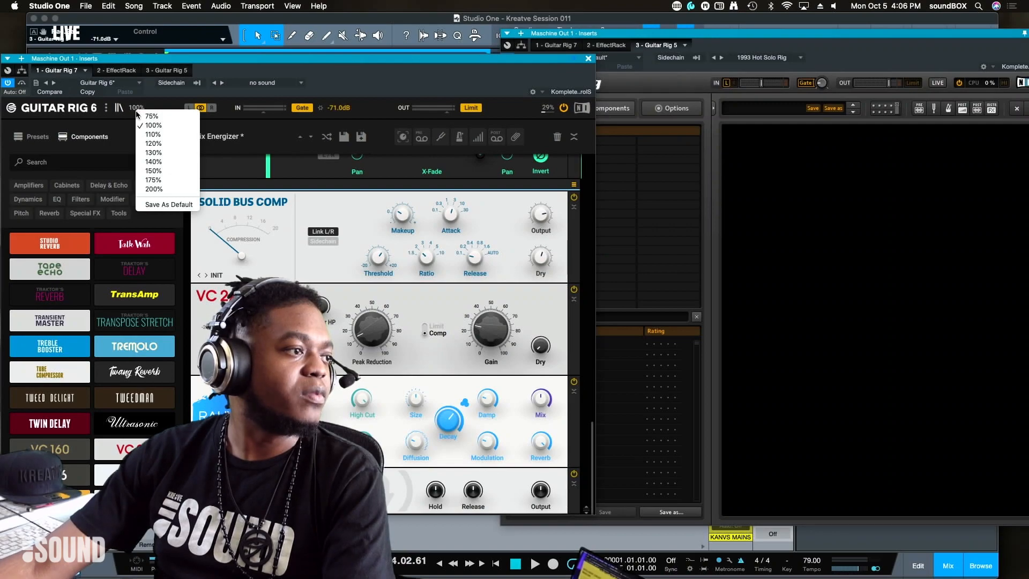
left_click(152, 116)
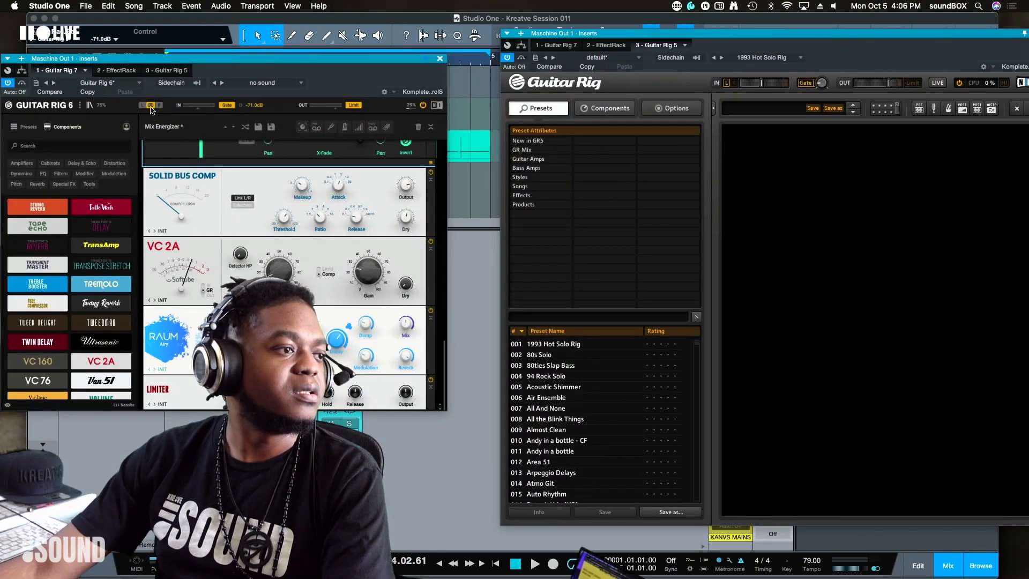
left_click_drag(154, 59, 219, 65)
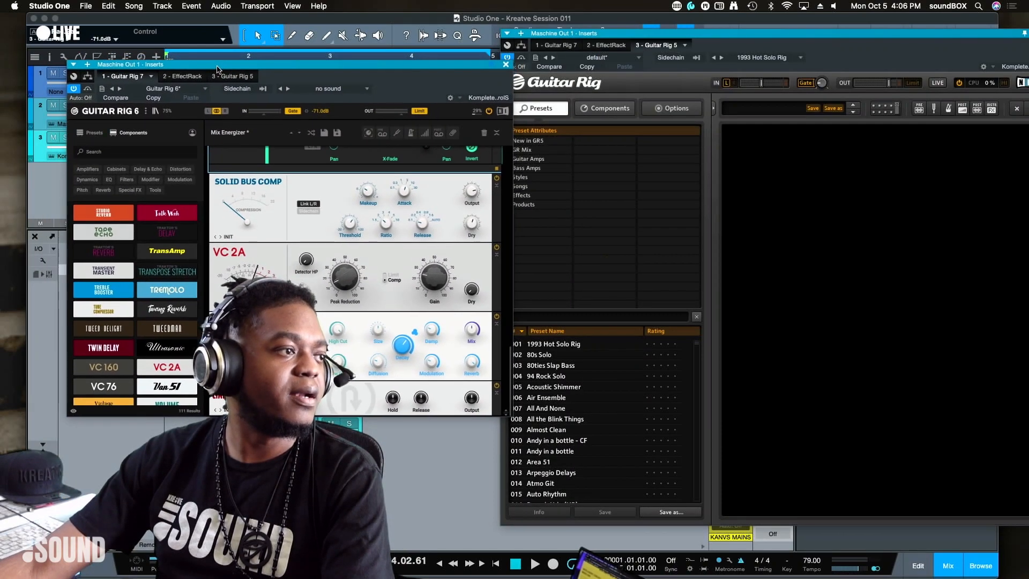
Step: Hide Guitar Rig 6's component browser, look through the rack modules, and show the browser again
left_click(154, 111)
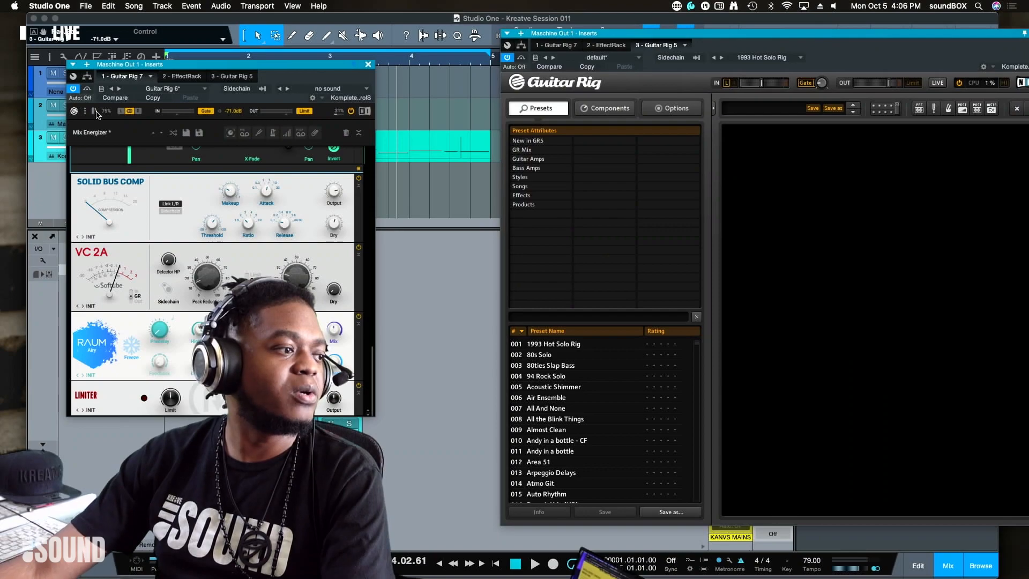
scroll(162, 287, "up", 10)
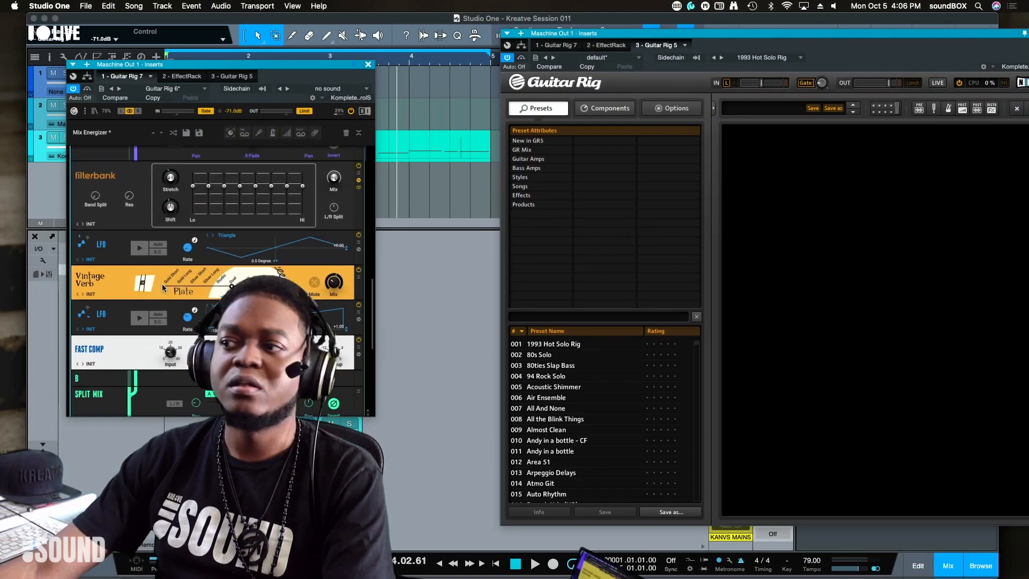
scroll(161, 287, "down", 5)
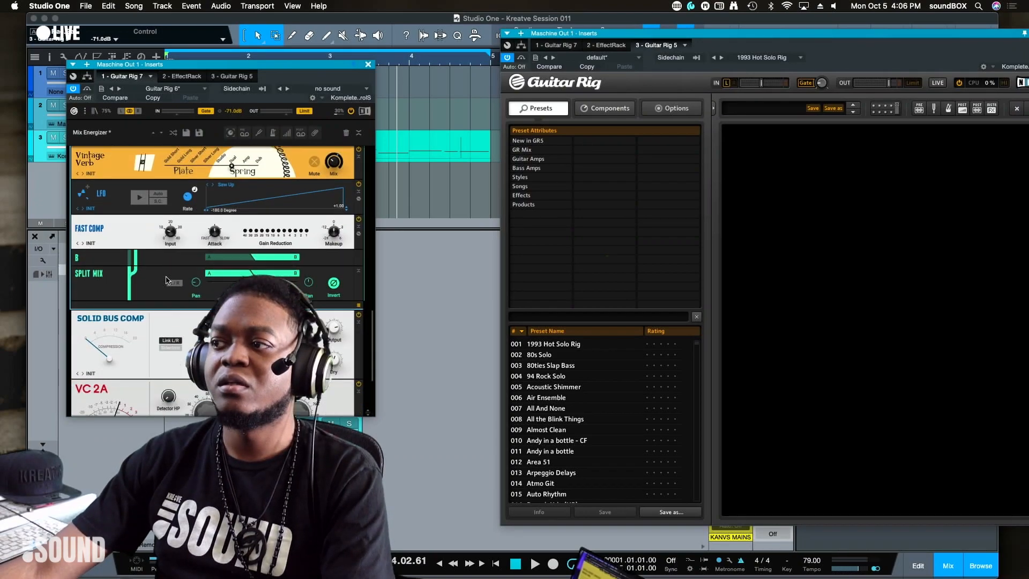
left_click(105, 112)
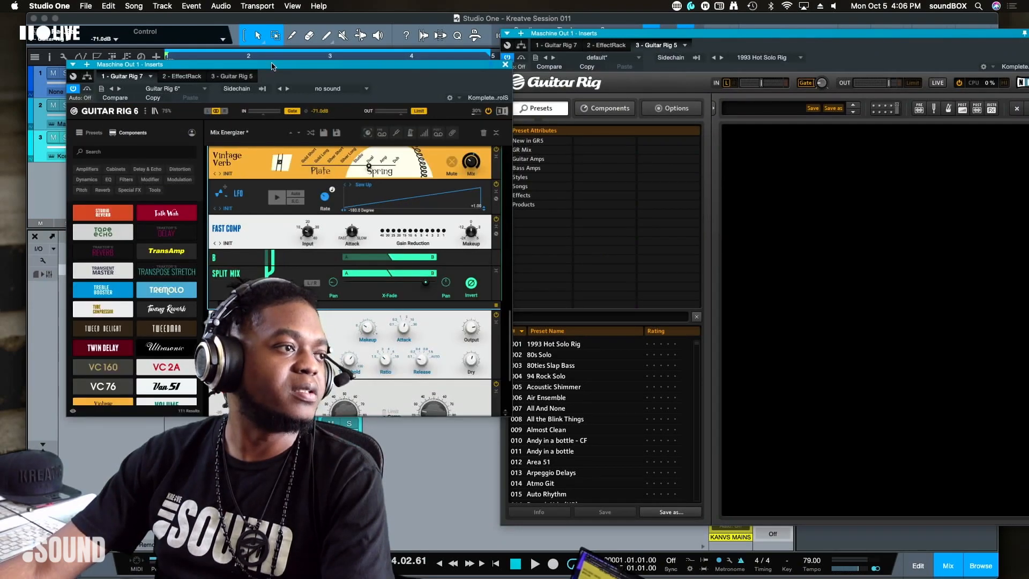
Step: Place the Guitar Rig 6 and Guitar Rig 5 windows side by side and show Guitar Rig 5's component categories
left_click_drag(271, 66, 238, 41)
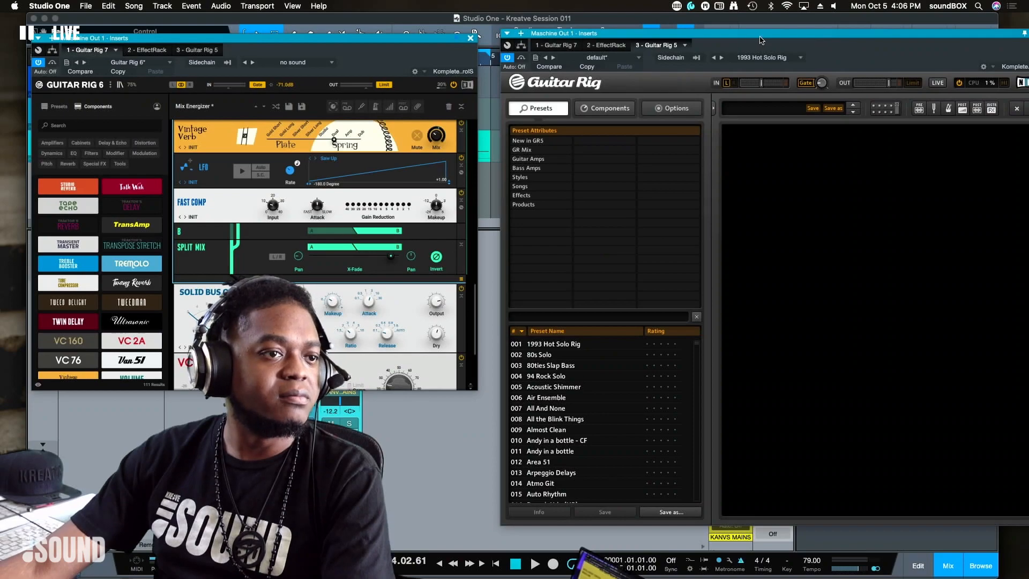
left_click_drag(760, 40, 734, 36)
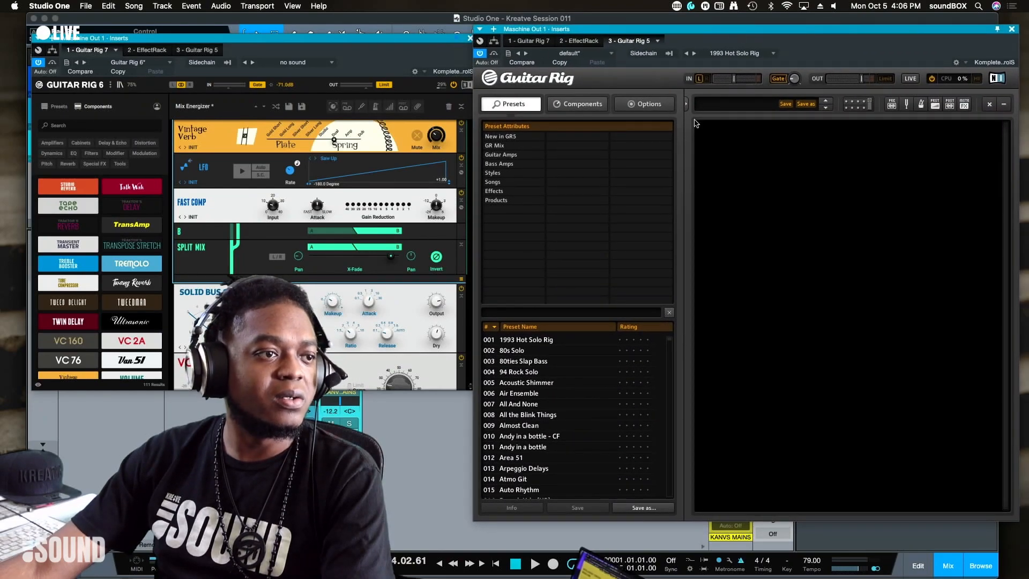
left_click(572, 105)
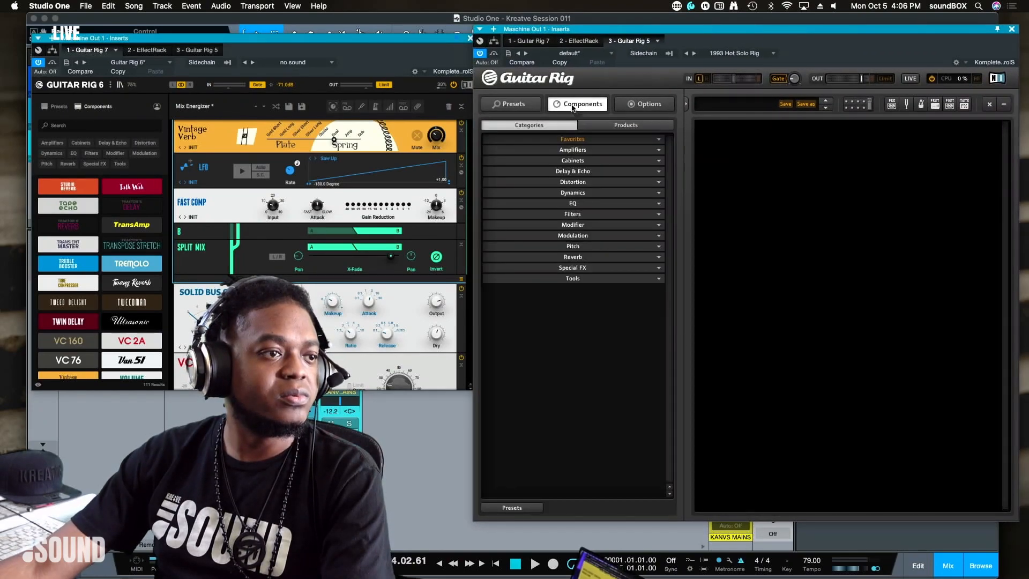
Step: Expand Guitar Rig 5's Cabinets and Distortion categories and examine distortion components such as Skreamer, Fuzz, Demon, Digital LoFi and TransAmp
left_click(572, 160)
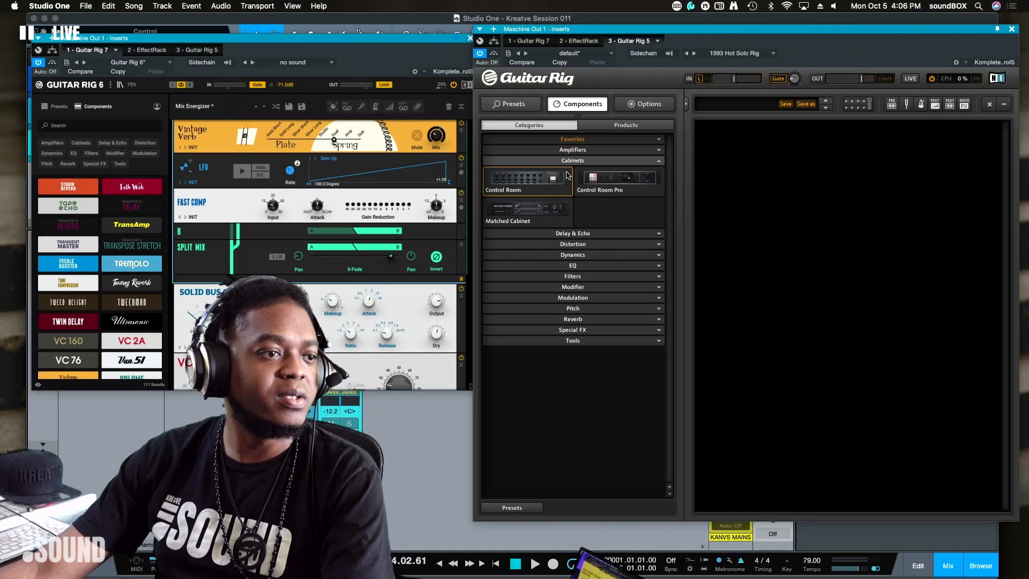
left_click(563, 246)
scroll(566, 331, "down", 2)
left_click(563, 331)
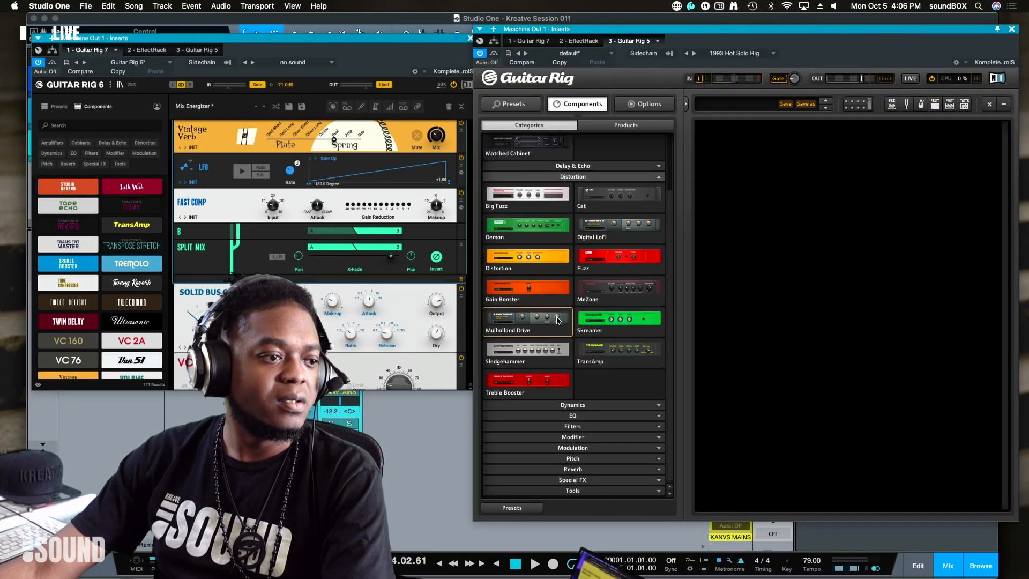
left_click(614, 319)
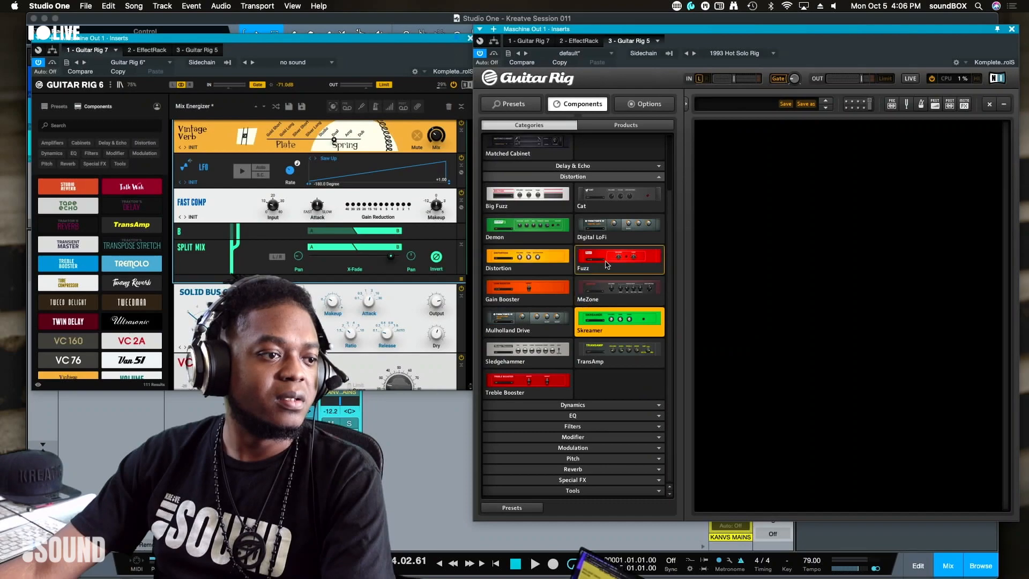
left_click(608, 261)
left_click(546, 268)
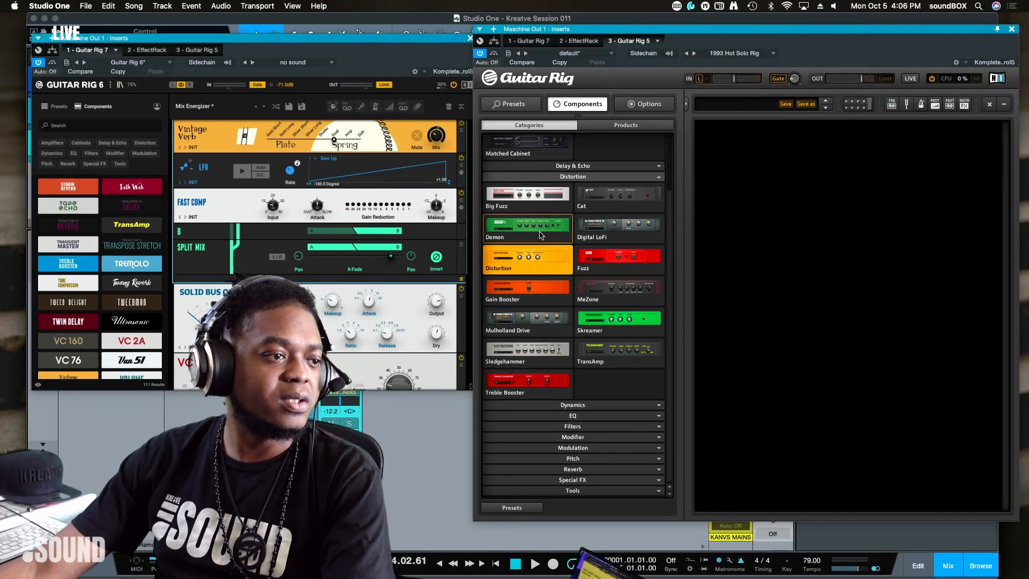
left_click(542, 235)
left_click(614, 232)
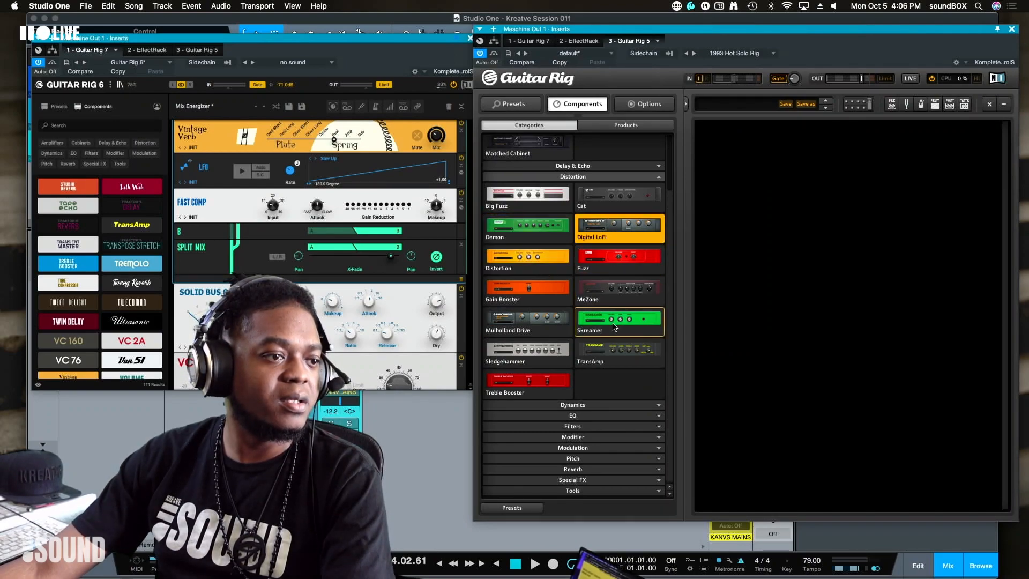
left_click(616, 350)
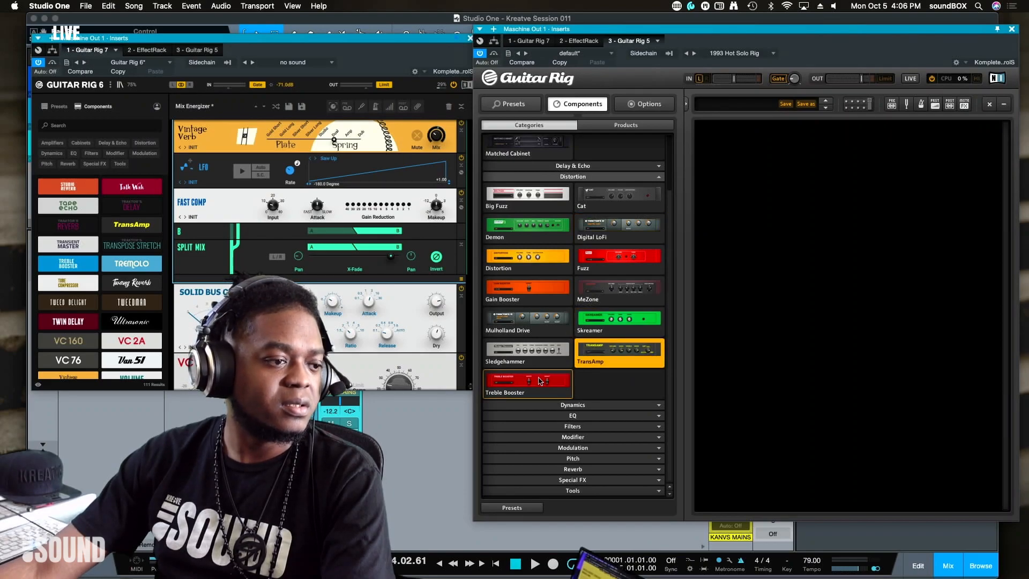
Step: Expand Guitar Rig 5's EQ and Modifier categories, select EQ Graphic, and look back over the component list
left_click(558, 416)
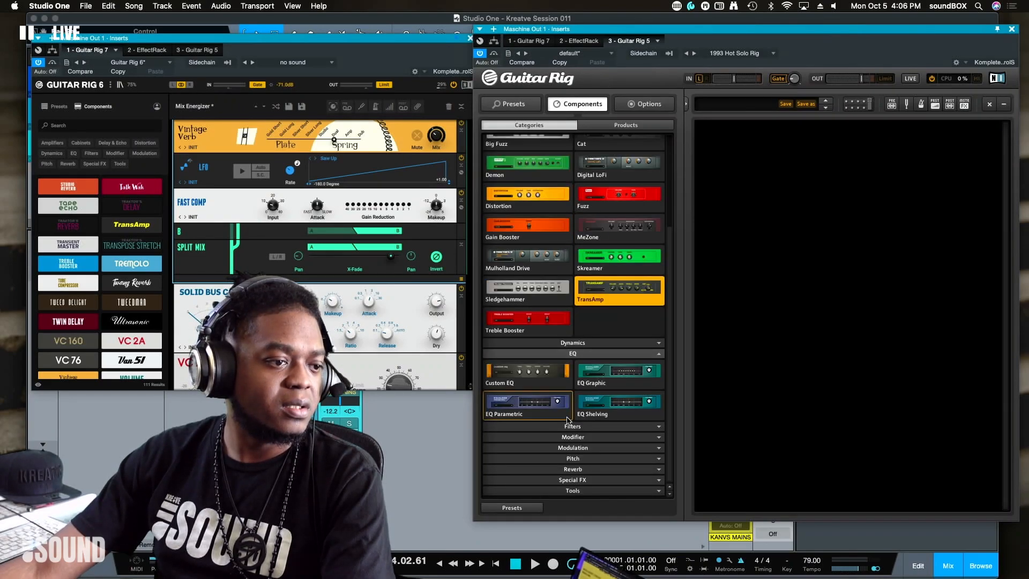
left_click(601, 383)
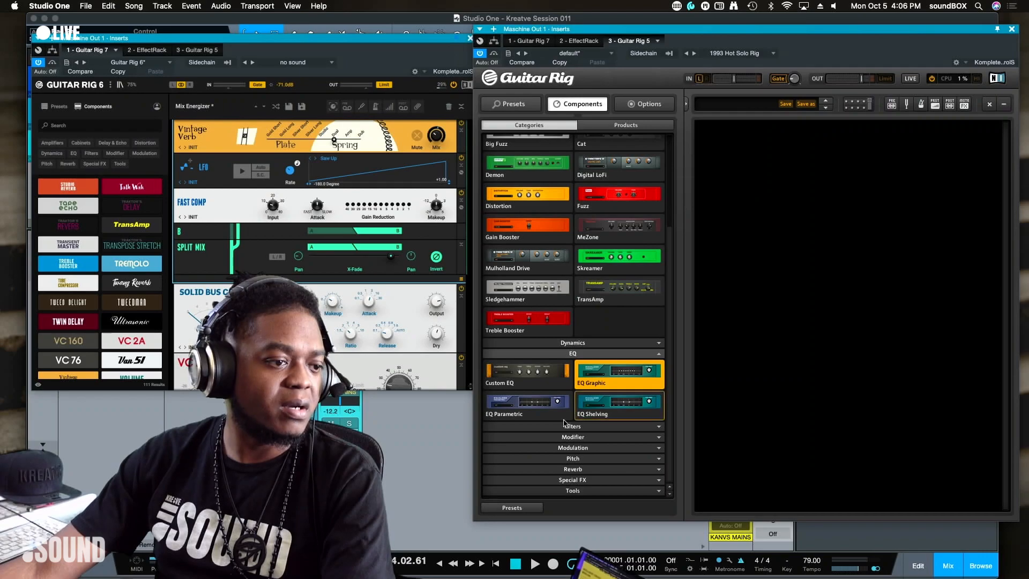
left_click(577, 439)
scroll(584, 445, "up", 3)
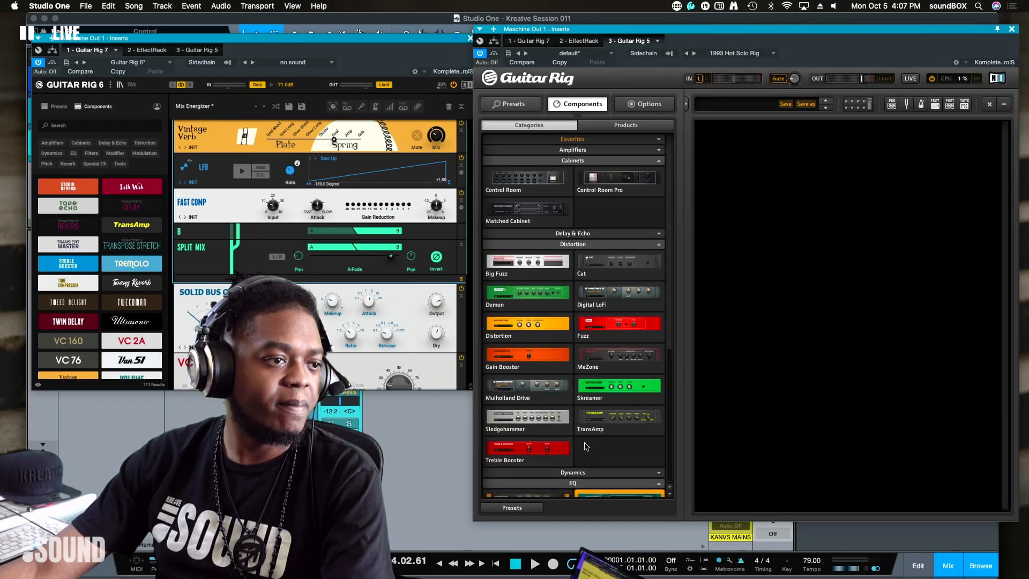
Step: List Guitar Rig 5's components by product and expand Reflektor to view its component
left_click(616, 126)
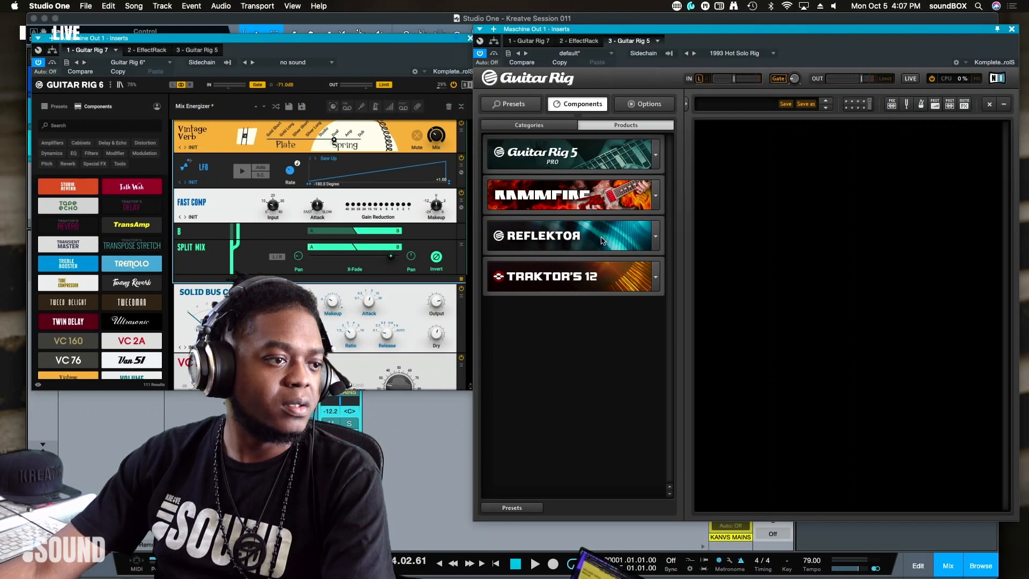
left_click(656, 235)
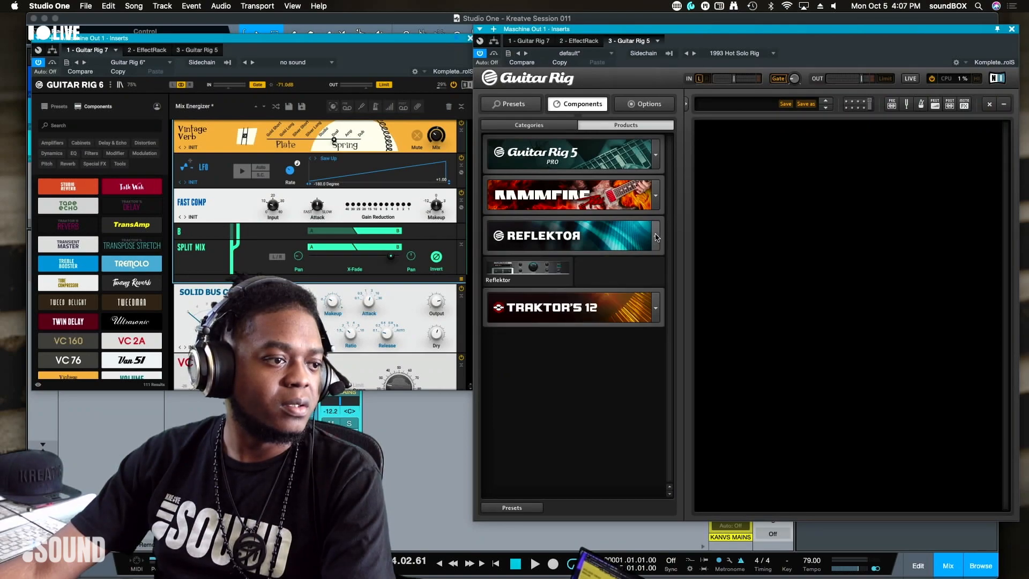
left_click(655, 236)
left_click(655, 237)
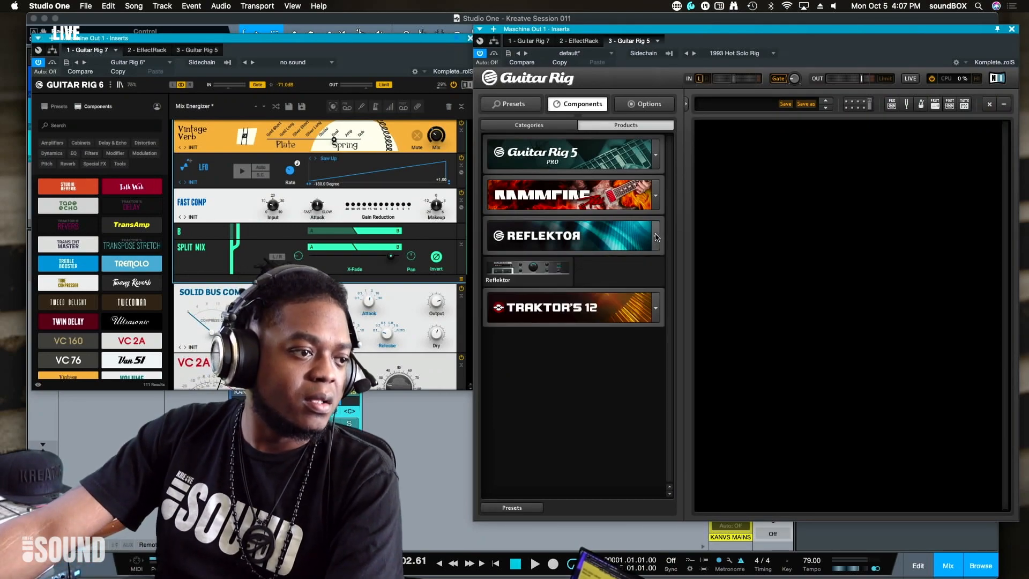
Step: Add the Reflektor component to Guitar Rig 5's empty rack
left_click(656, 237)
left_click(655, 236)
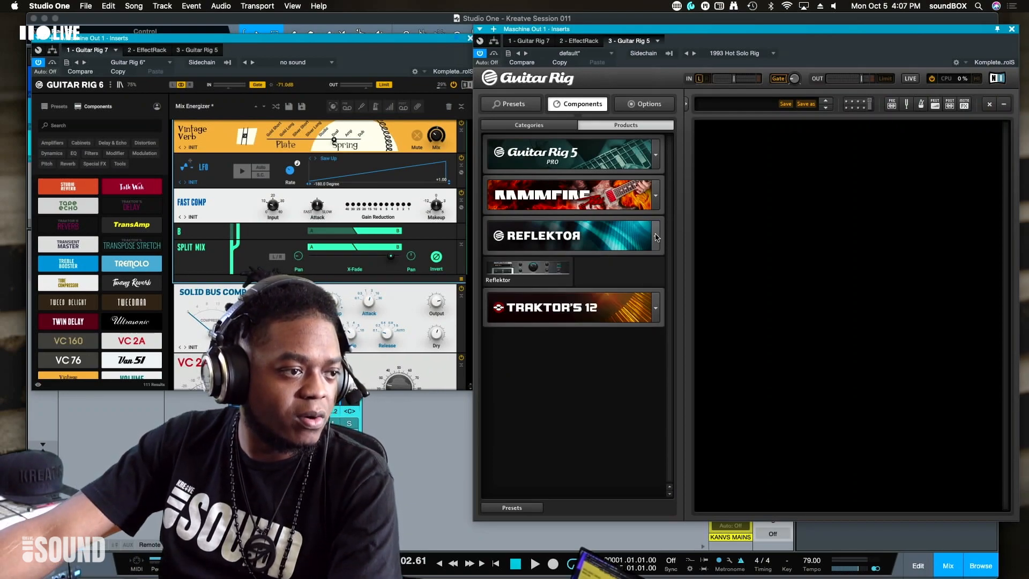
left_click_drag(527, 270, 842, 248)
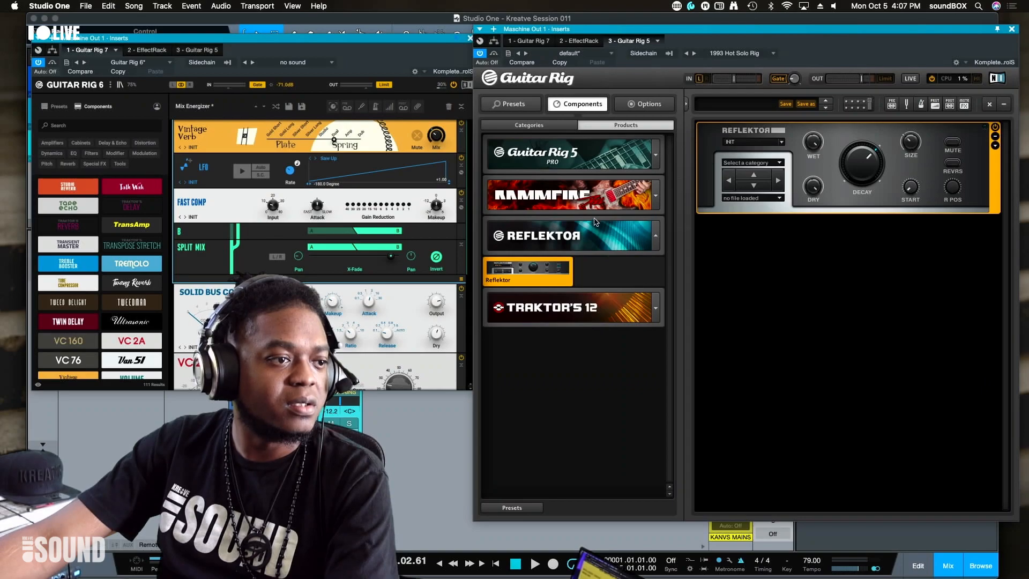
Step: Browse Guitar Rig 5's preset attributes, including GR Mix, Guitar Amps, Bass Amps, Styles, Songs, Effects and Products
left_click(562, 127)
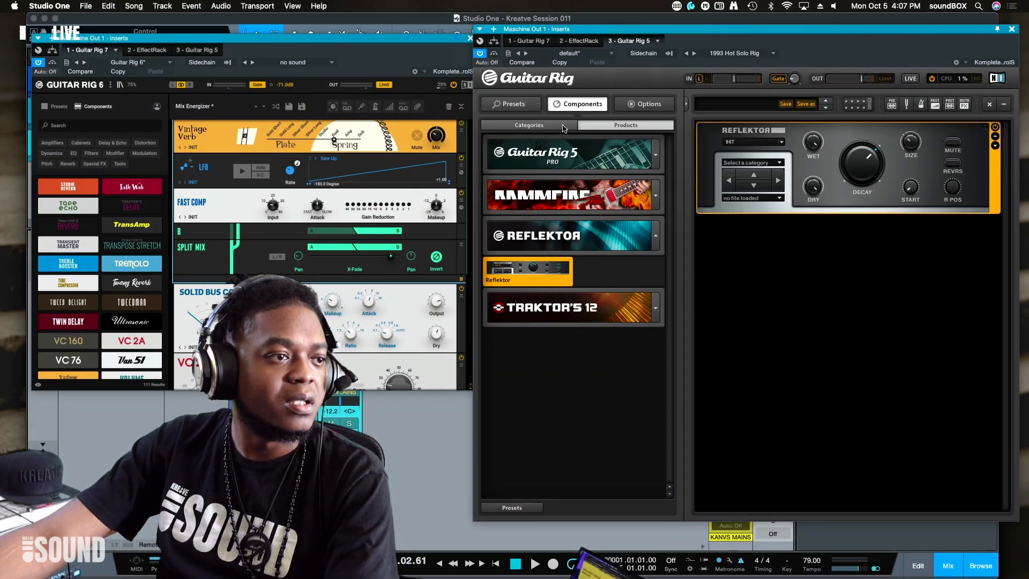
left_click(533, 107)
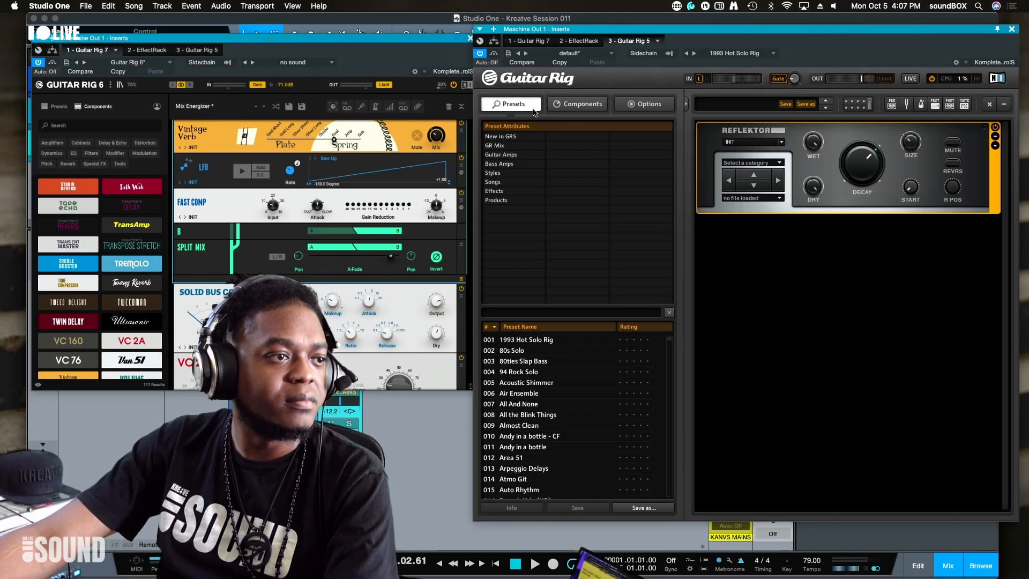
left_click(522, 136)
left_click(519, 145)
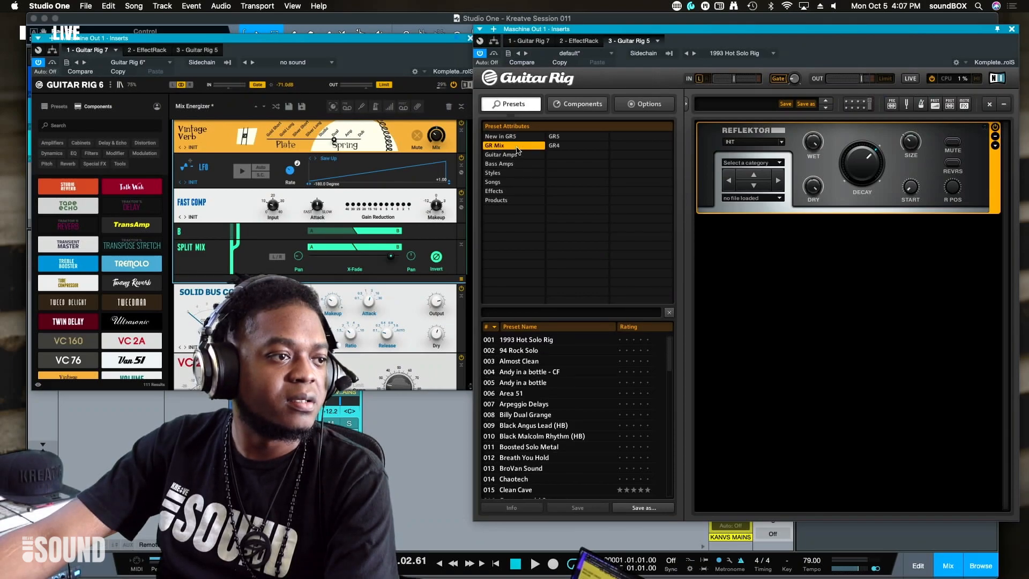
left_click(518, 155)
left_click(516, 164)
left_click(516, 173)
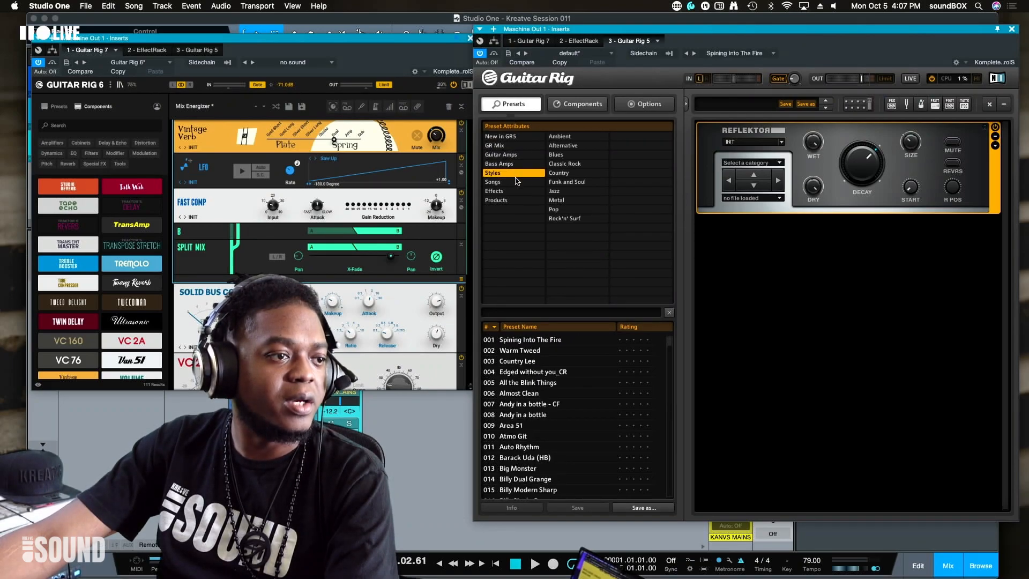
left_click(515, 182)
left_click(515, 191)
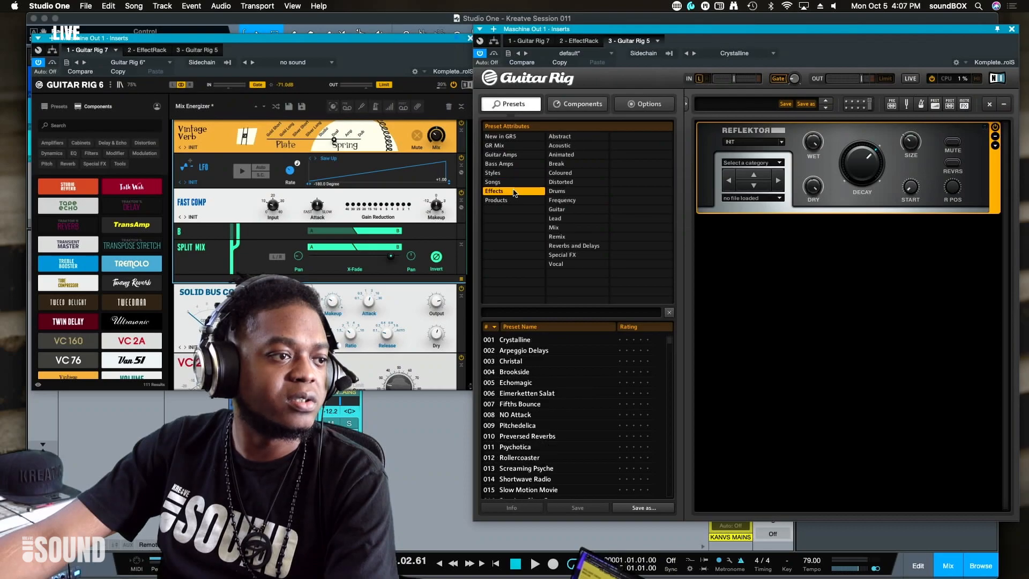
left_click(514, 201)
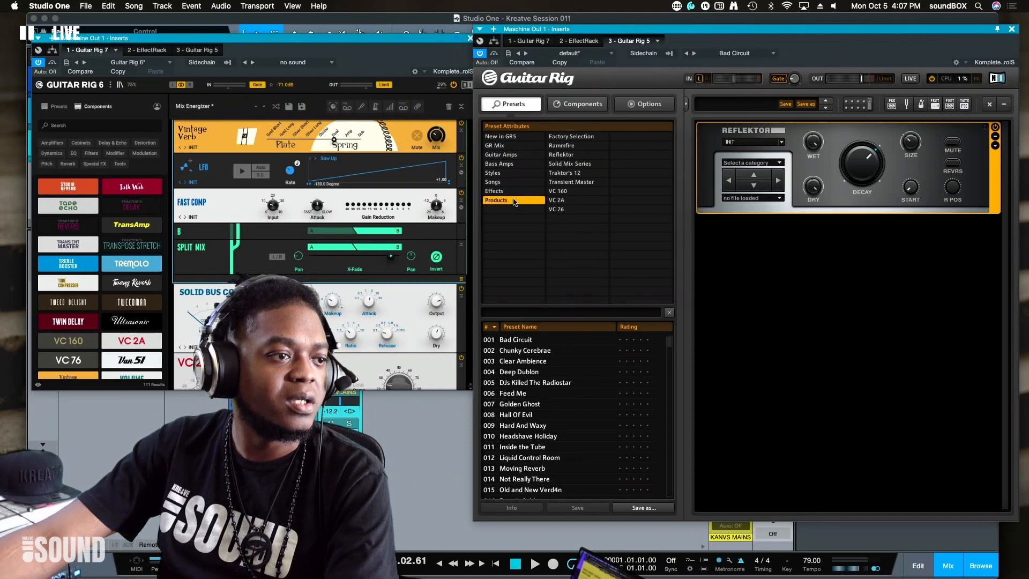
Step: Check Guitar Rig 5's product presets for VC 2A, VC 160 and VC 76
left_click(583, 200)
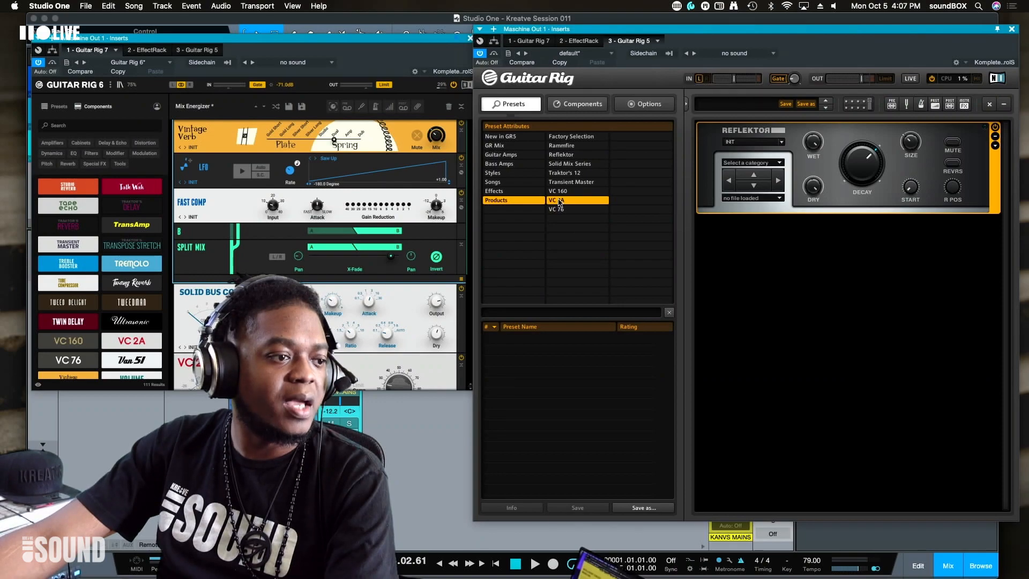
left_click(560, 201)
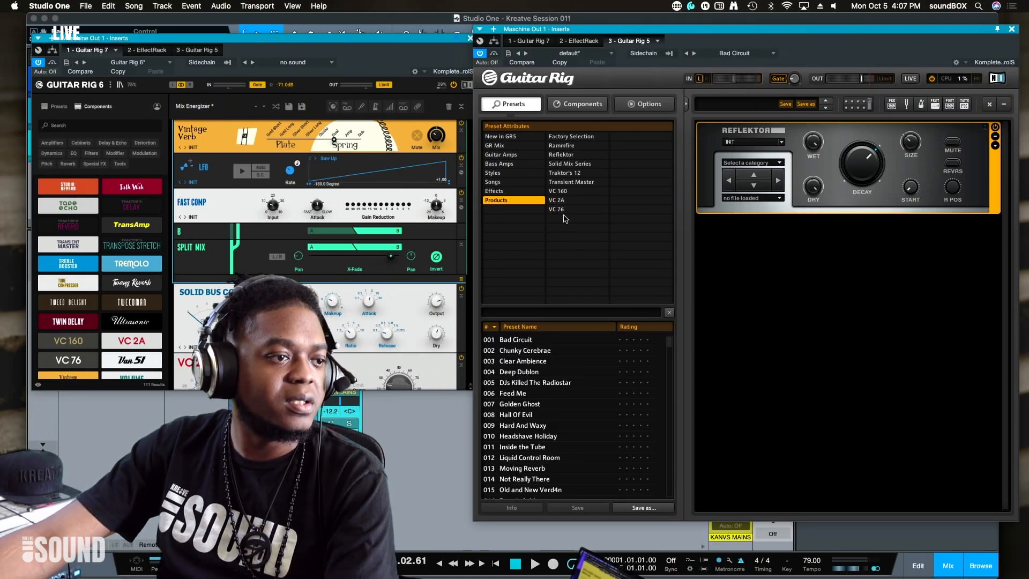
left_click(563, 193)
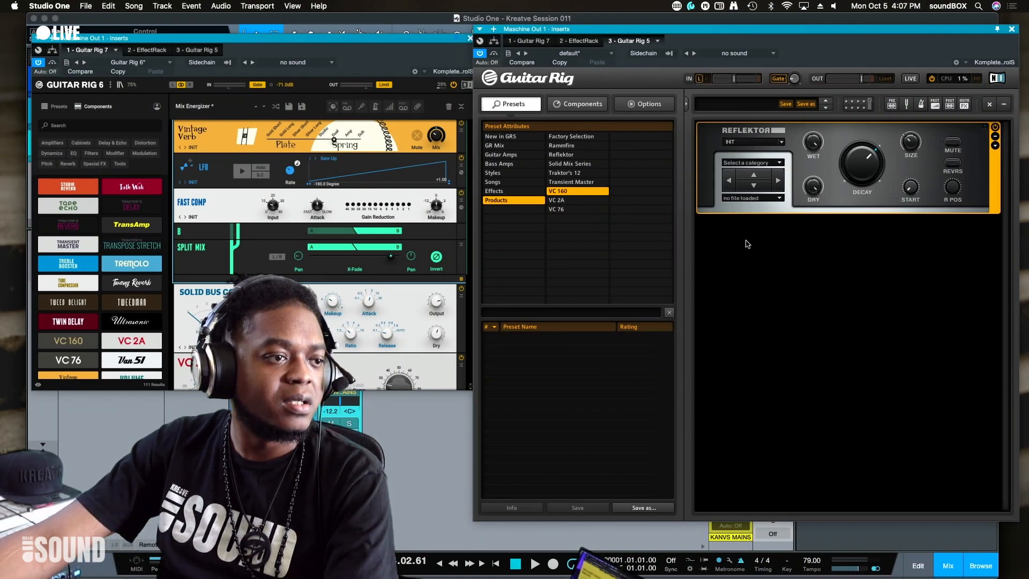
left_click(566, 202)
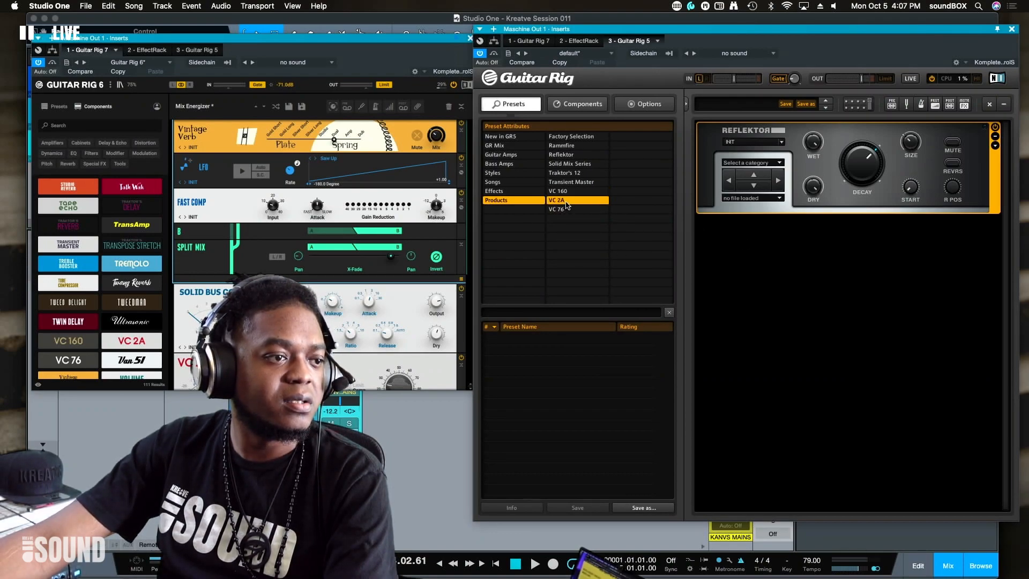
left_click(566, 202)
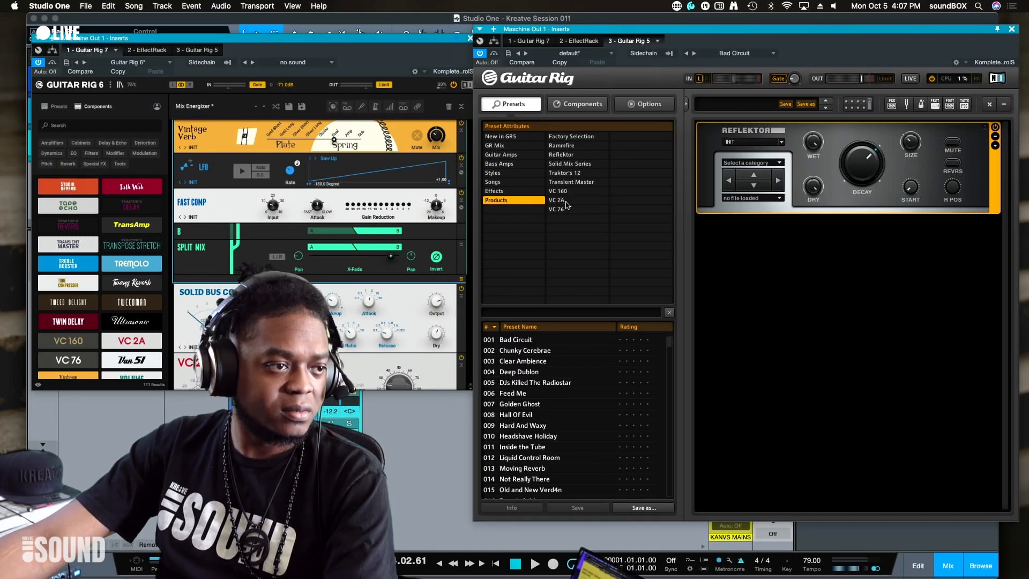
left_click(566, 202)
left_click(567, 209)
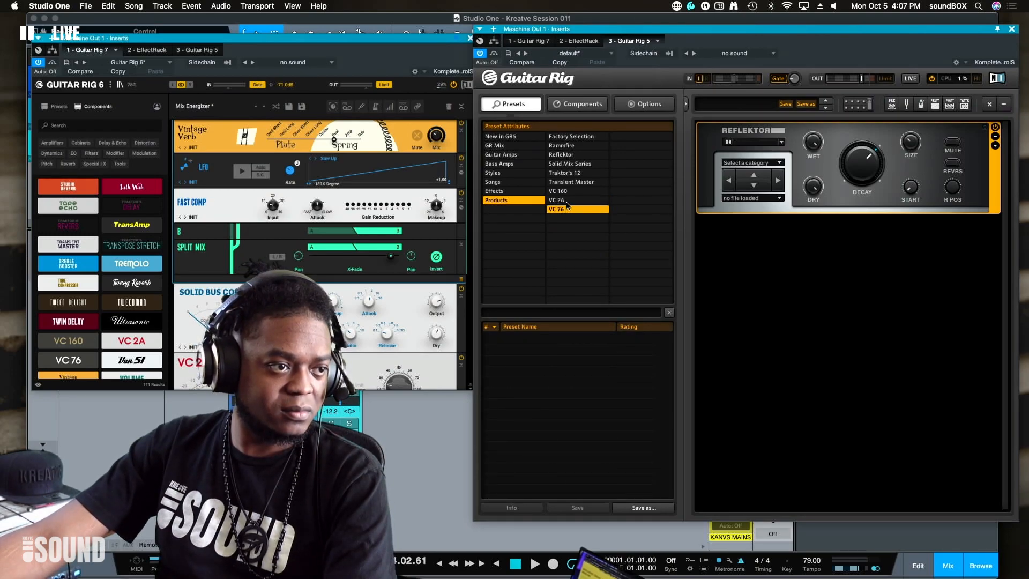
Step: Go through the preset products from VC 2A up to Factory Selection, including Transient Master, Solid Mix Series and Reflektor
left_click(567, 201)
left_click(567, 193)
left_click(568, 183)
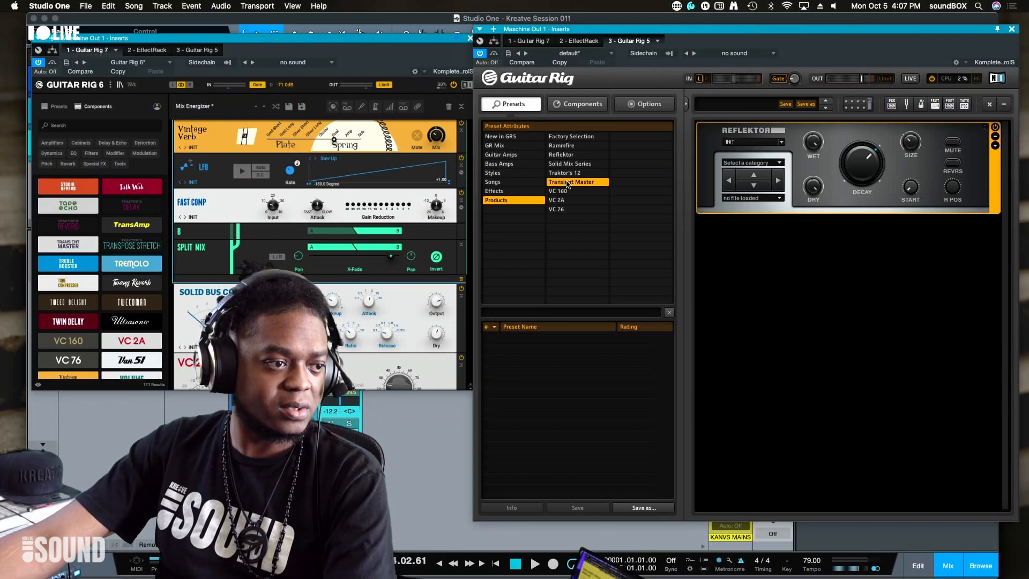
left_click(568, 173)
left_click(568, 164)
left_click(567, 156)
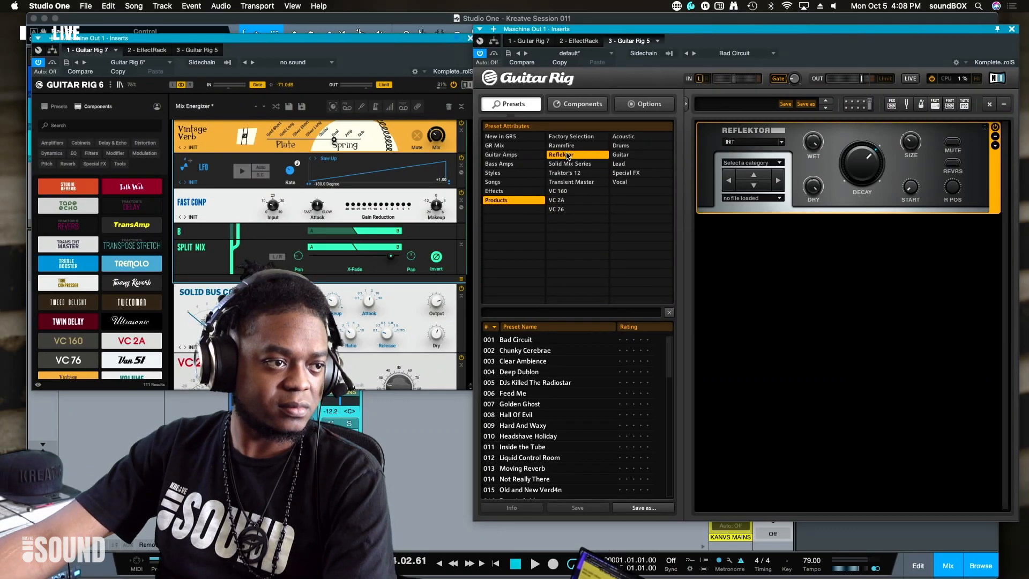
left_click(566, 147)
left_click(566, 138)
Step: Recheck the Transient Master, VC 2A and VC 76 preset lists, ending with the VC 160 filter
left_click(563, 182)
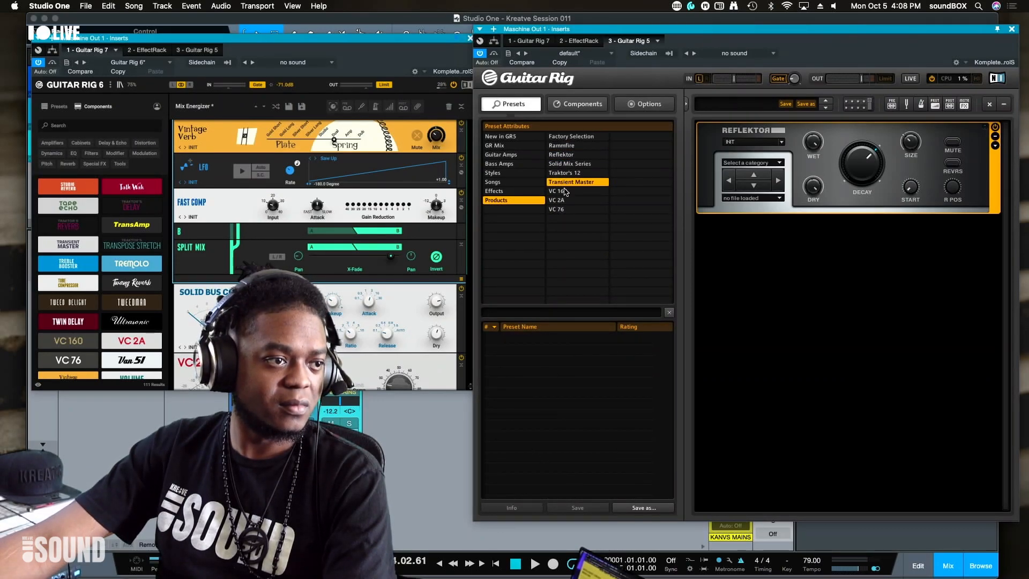
left_click(566, 192)
left_click(565, 202)
left_click(566, 209)
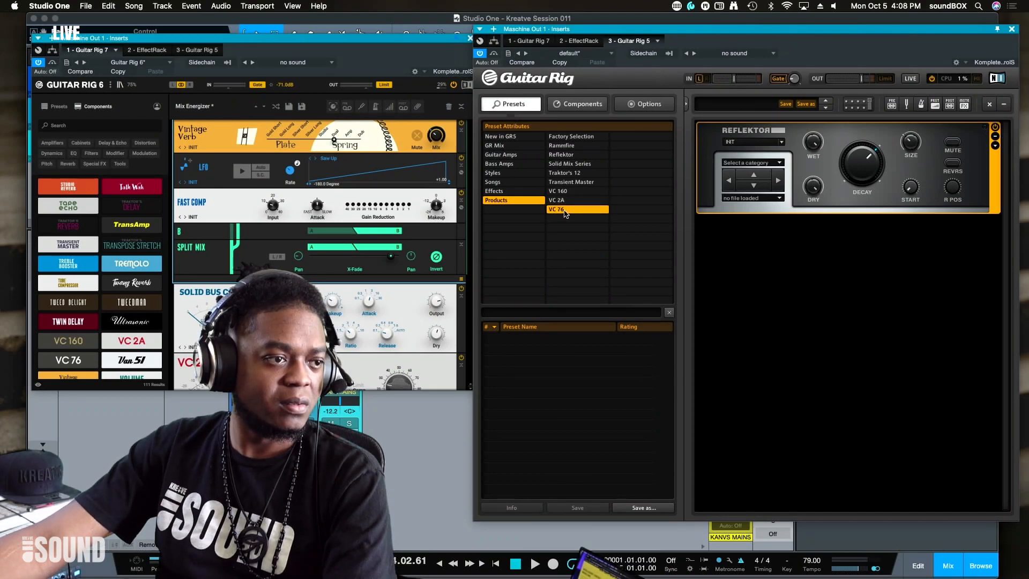
left_click(561, 193)
Step: Compare Guitar Rig 5's component categories, controller options and preset browser, and return to the components
left_click(577, 104)
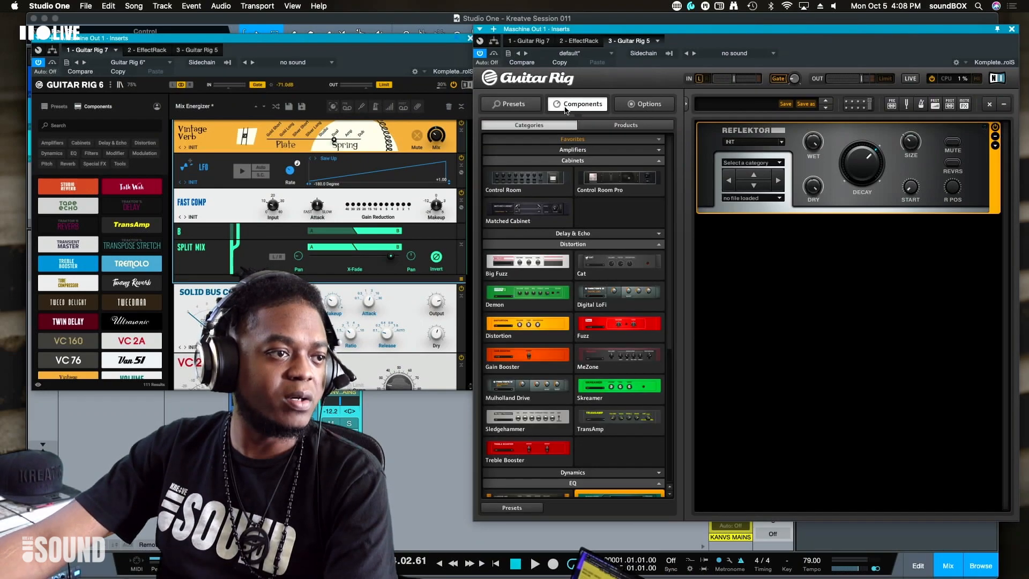
left_click(644, 104)
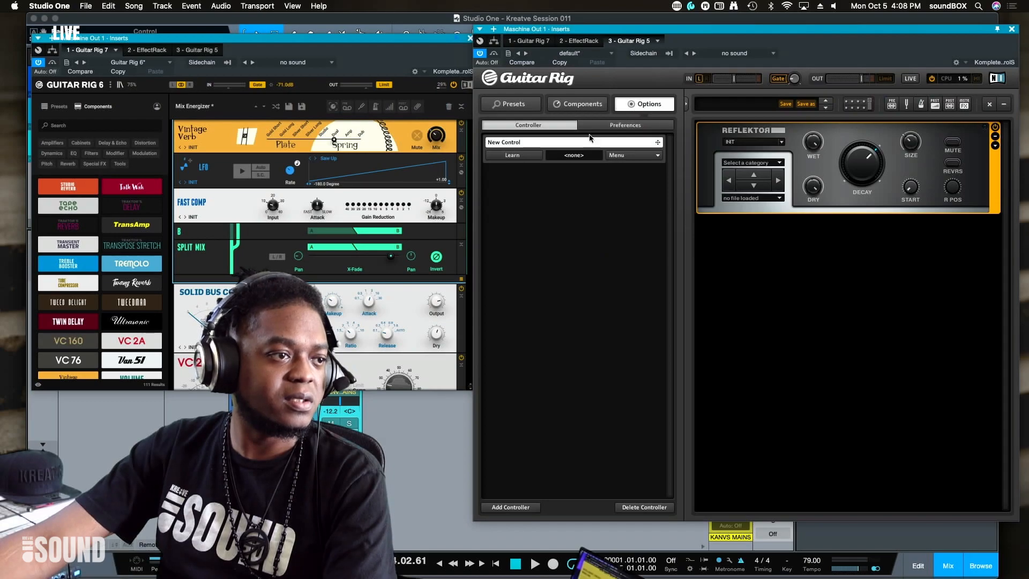
left_click(550, 141)
left_click(583, 104)
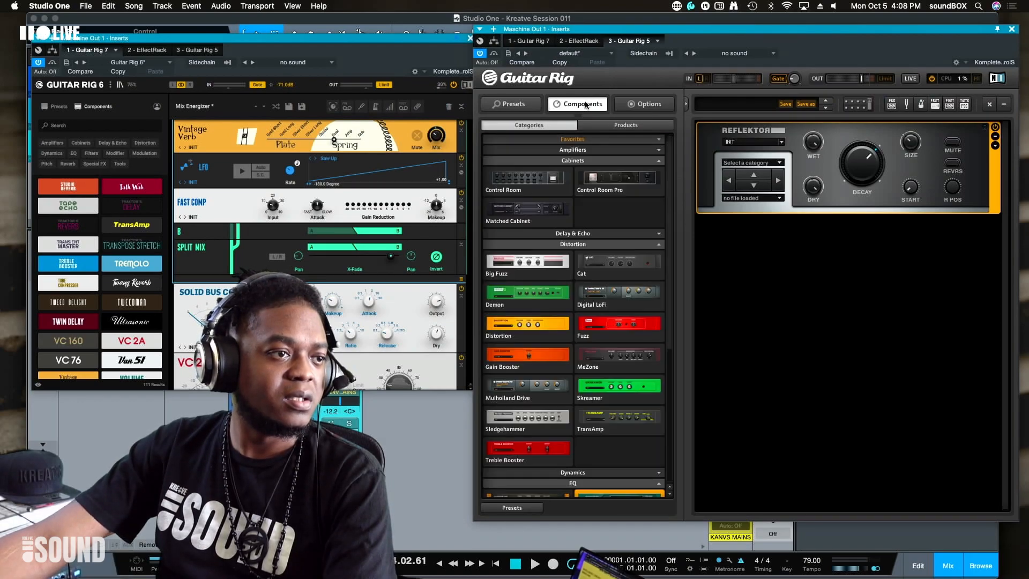
left_click(626, 109)
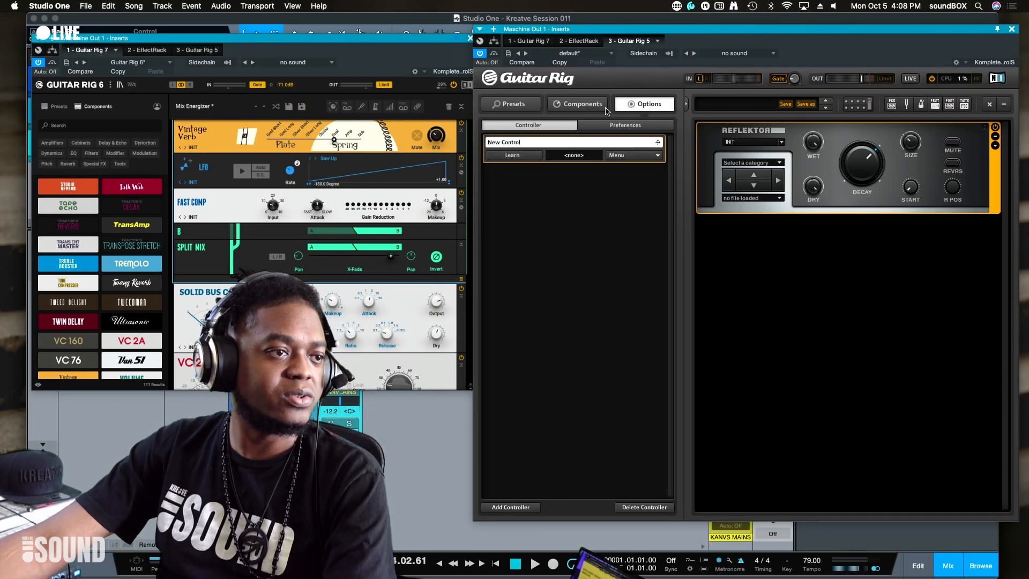
left_click(594, 105)
left_click(510, 104)
left_click(578, 113)
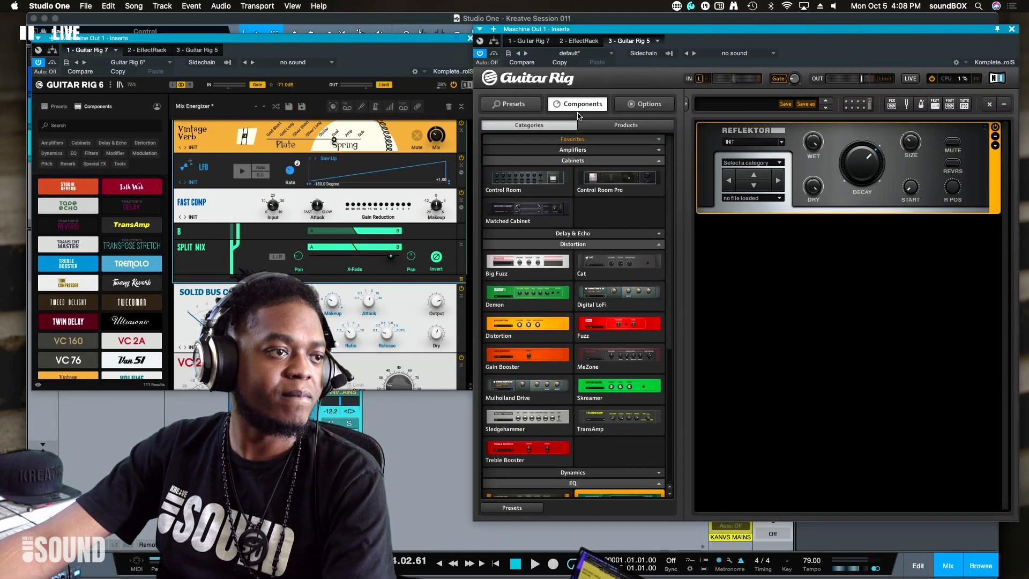
Step: Check Guitar Rig 5's components by product, and look through the category listing again
left_click(603, 126)
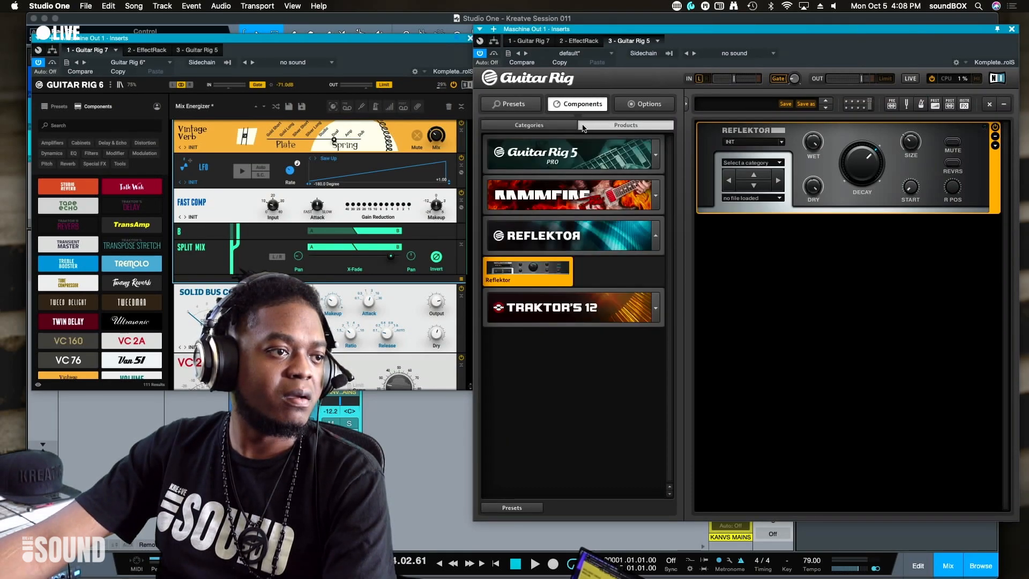
left_click(571, 126)
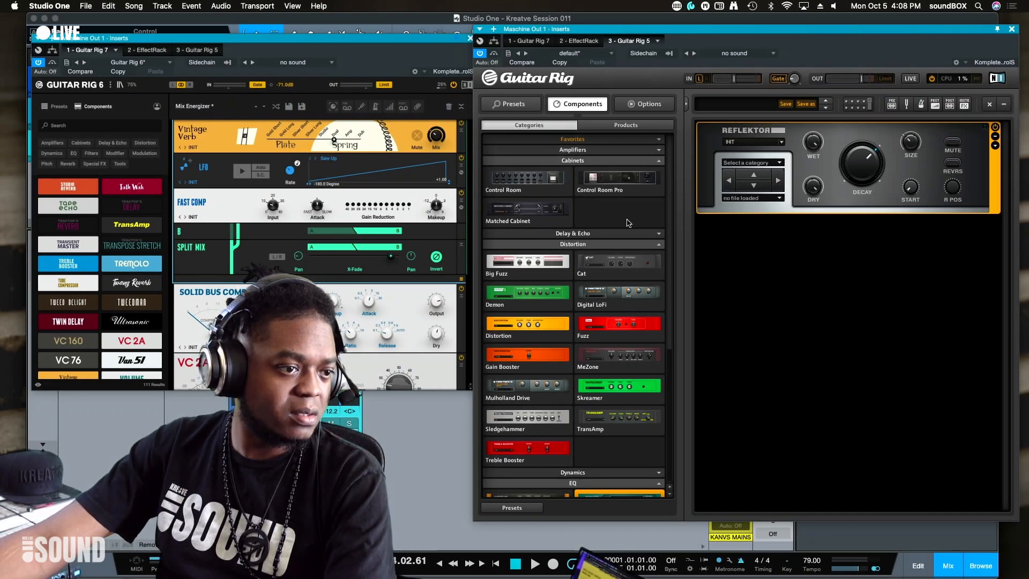
scroll(622, 187, "down", 5)
scroll(636, 213, "up", 8)
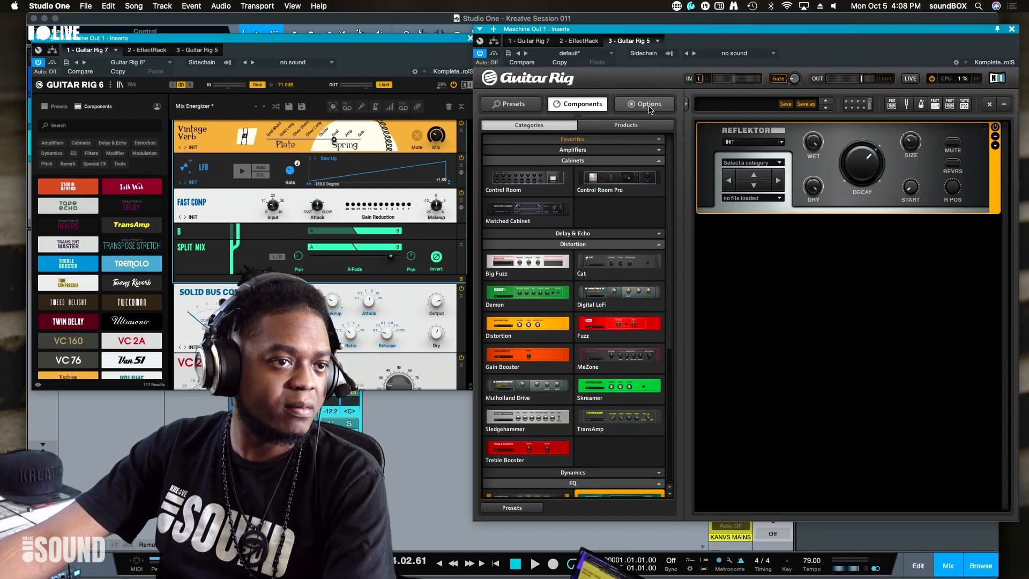
Step: Search Guitar Rig 5's Guitar Amps presets for "2a" and clear the search
left_click(525, 105)
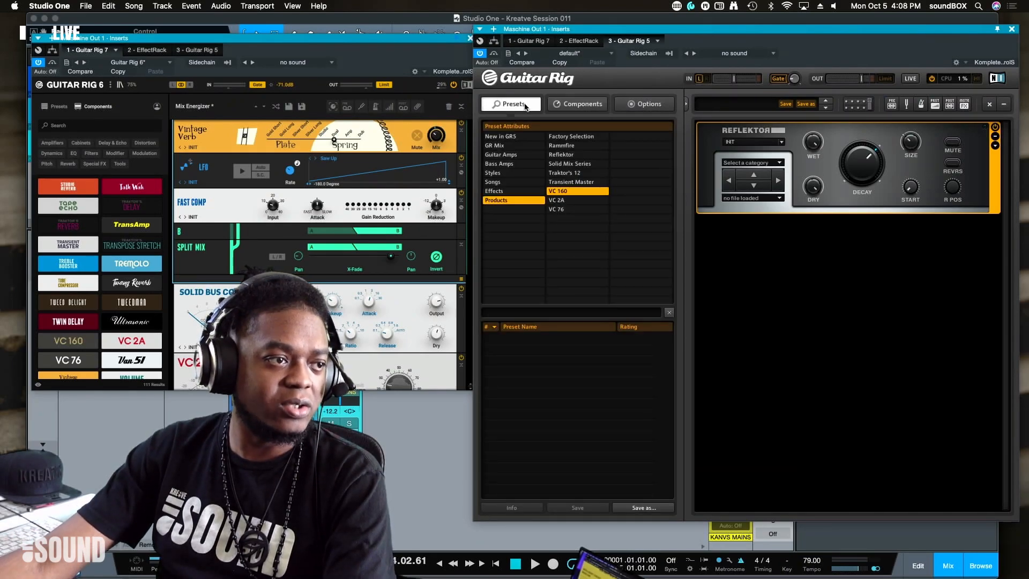
left_click(506, 156)
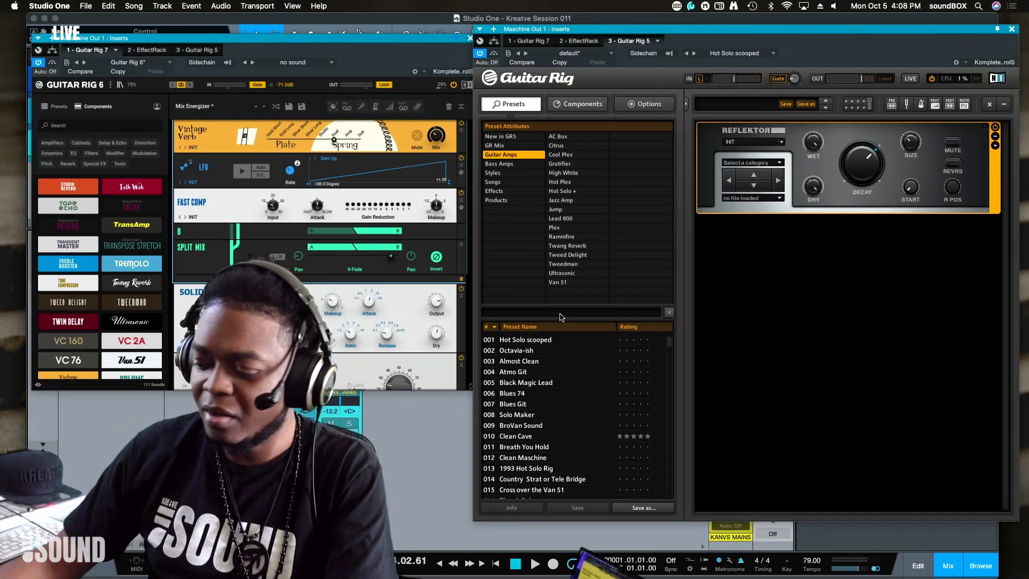
type("2a")
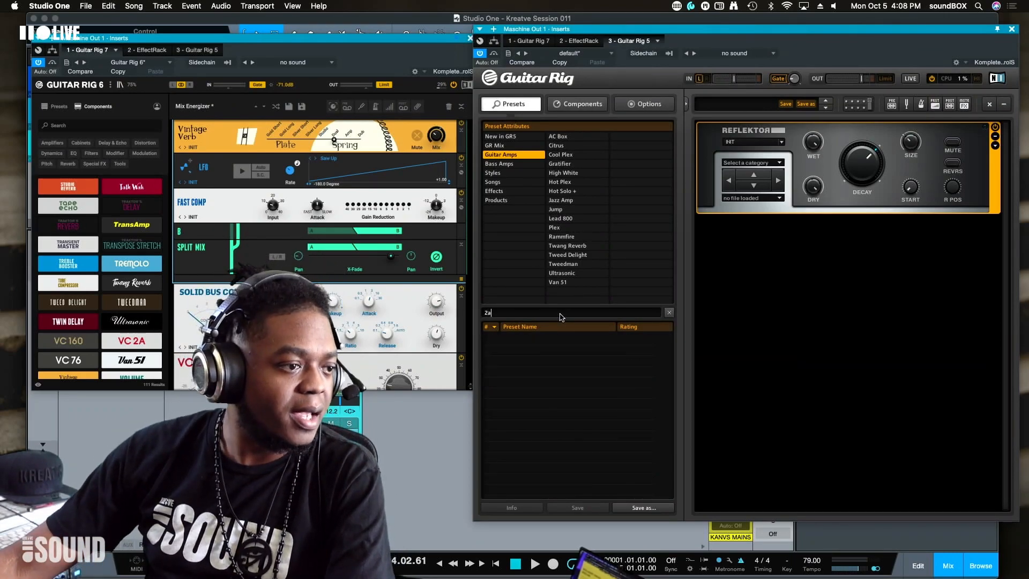
key("BackSpace")
key("BackSpace")
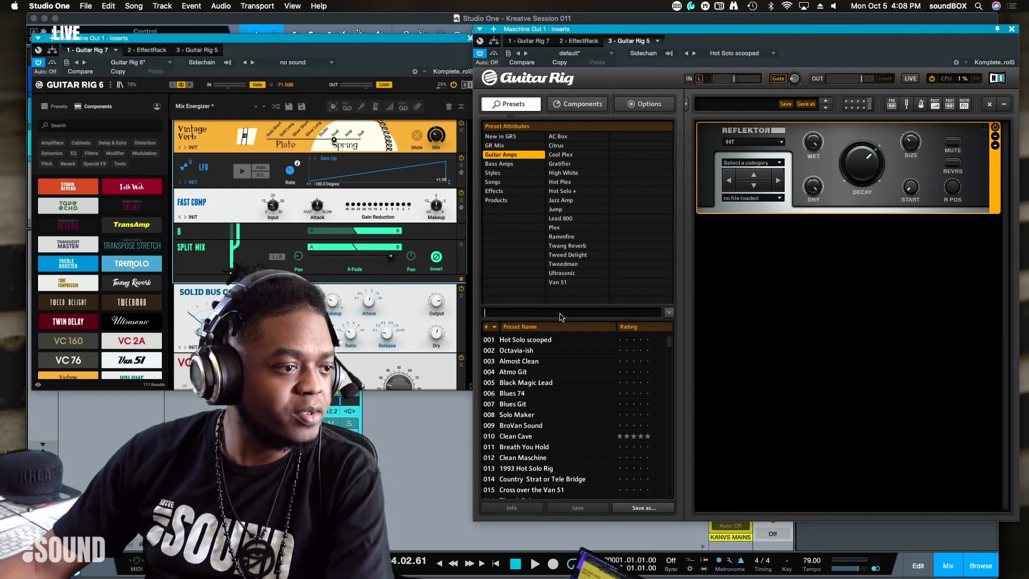
Step: Load the Mouth Bass preset from the Bass Amps presets and look through its rack modules
left_click(529, 164)
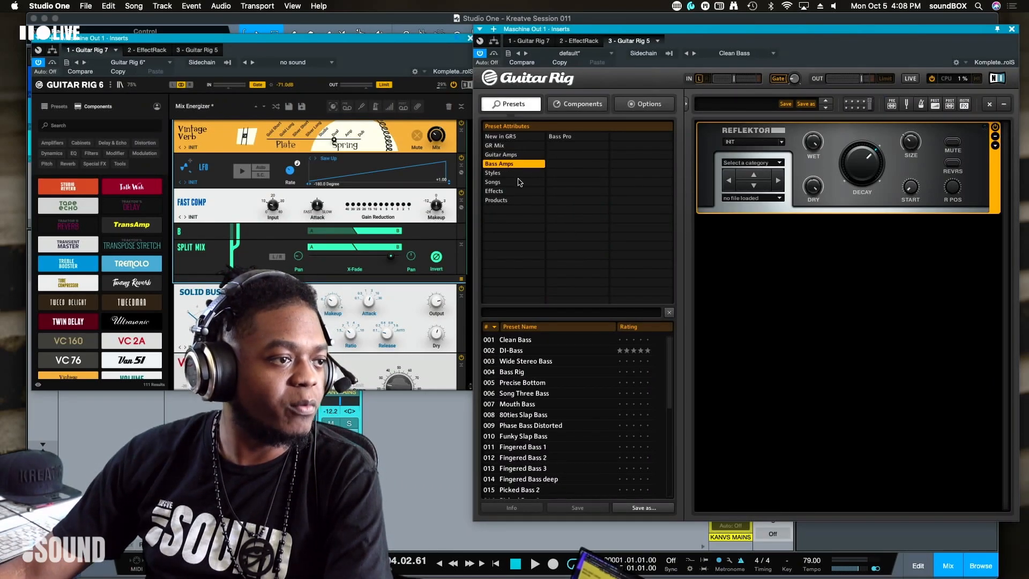
scroll(531, 391, "down", 5)
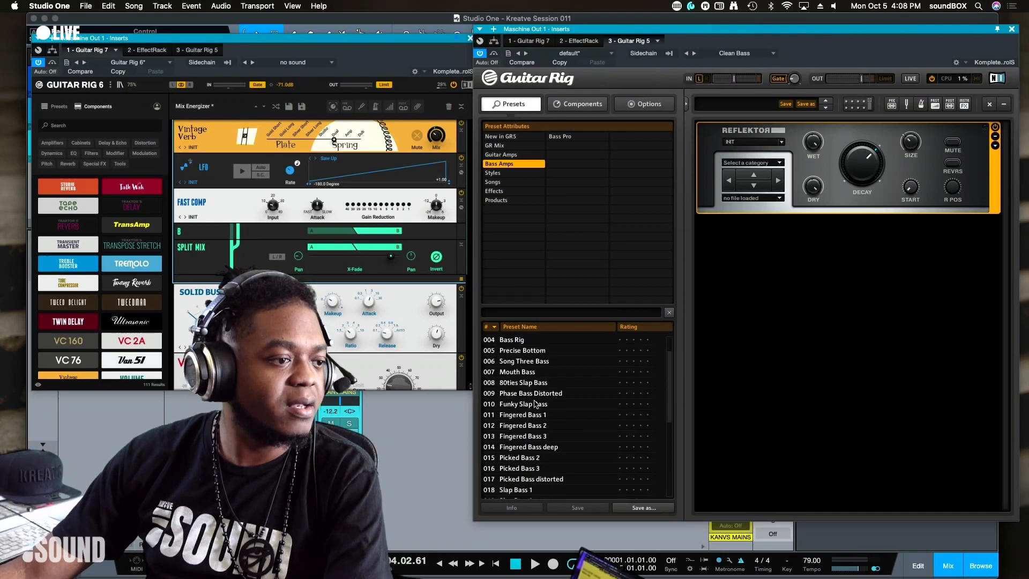
scroll(541, 402, "up", 5)
left_click(543, 403)
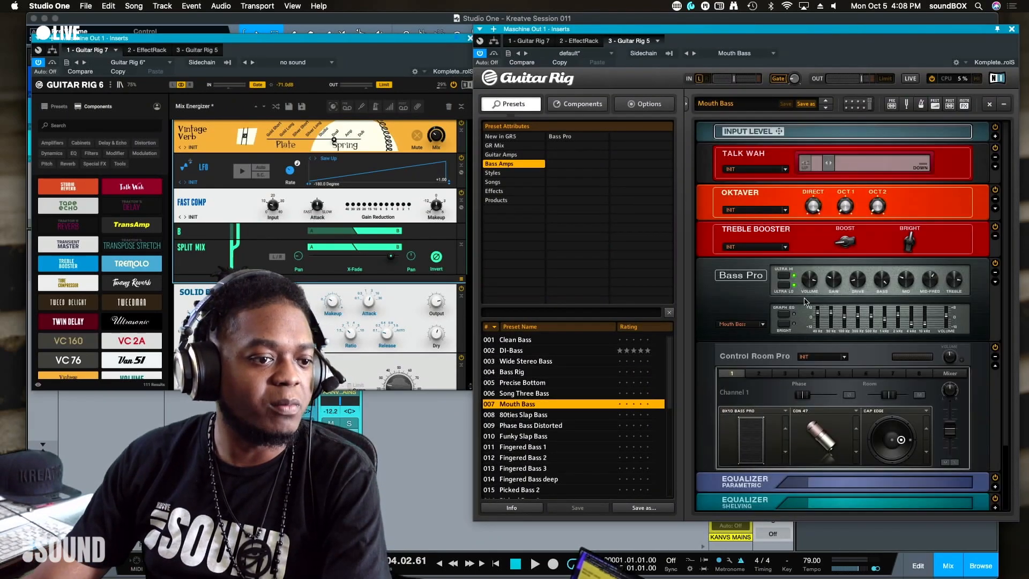
scroll(804, 301, "down", 3)
scroll(804, 308, "up", 3)
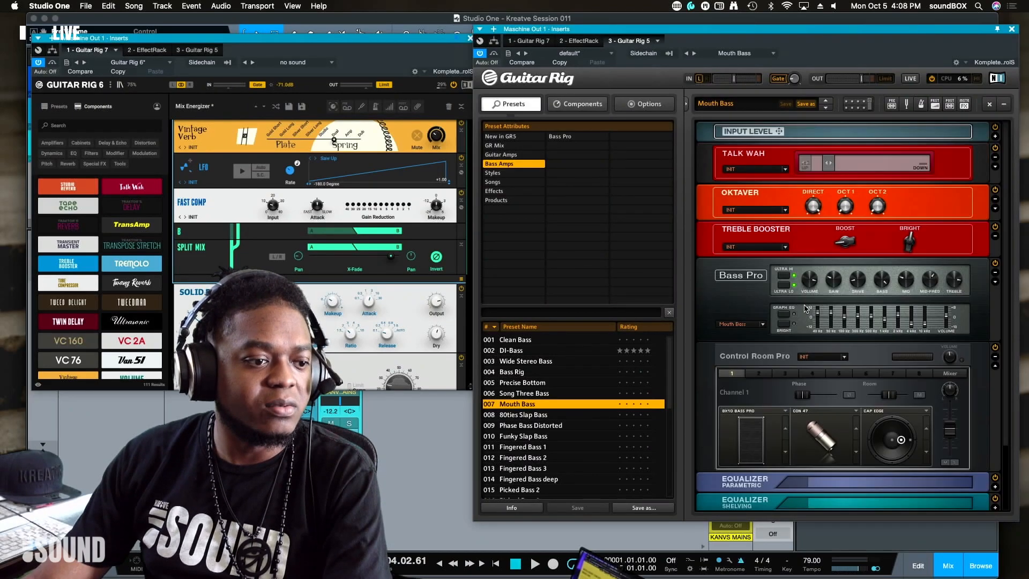
scroll(808, 307, "down", 3)
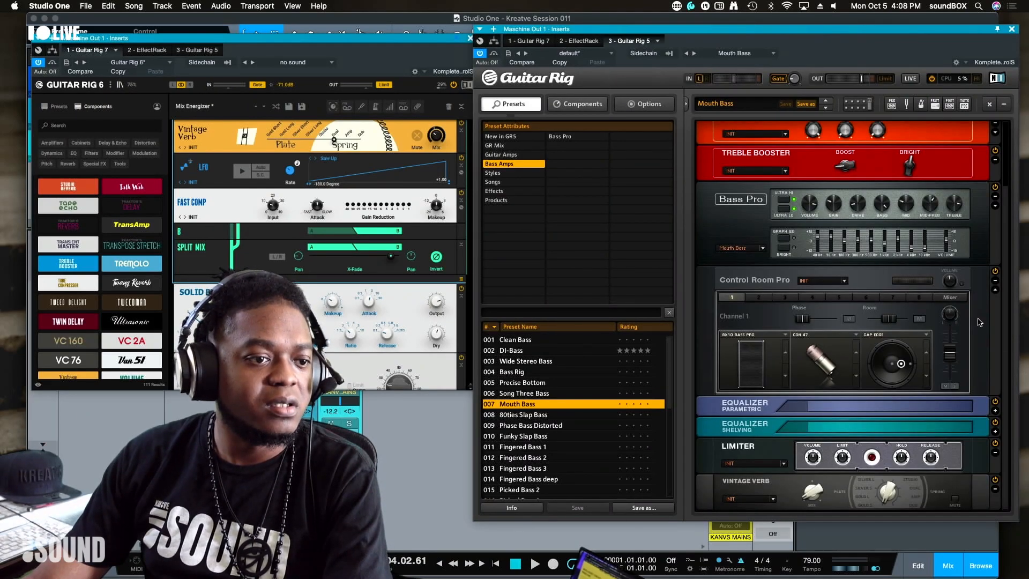
Step: Load the Phase Bass Distorted preset in Guitar Rig 5 and look through its rack modules
scroll(974, 367, "up", 3)
scroll(955, 371, "down", 3)
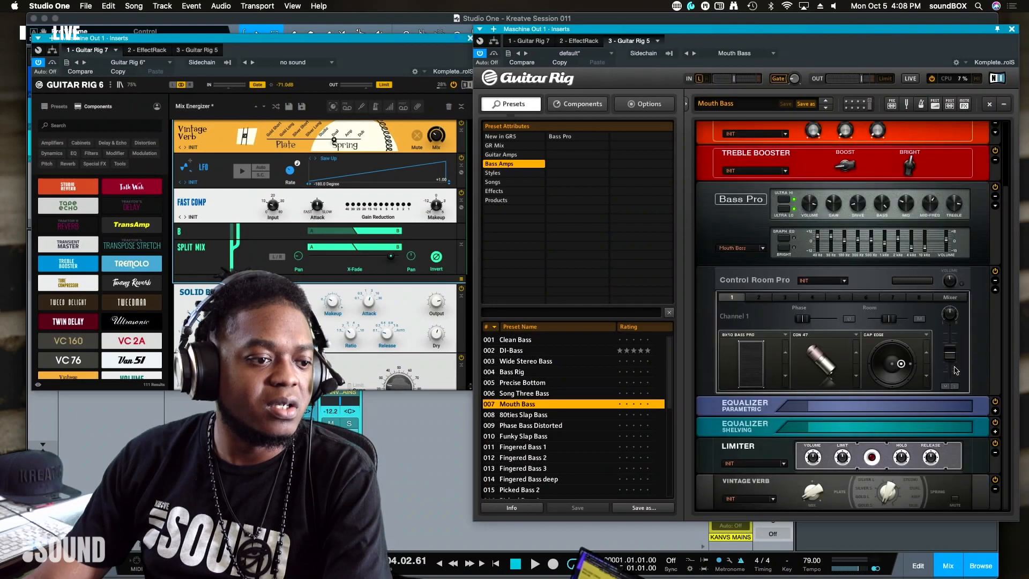
left_click(555, 427)
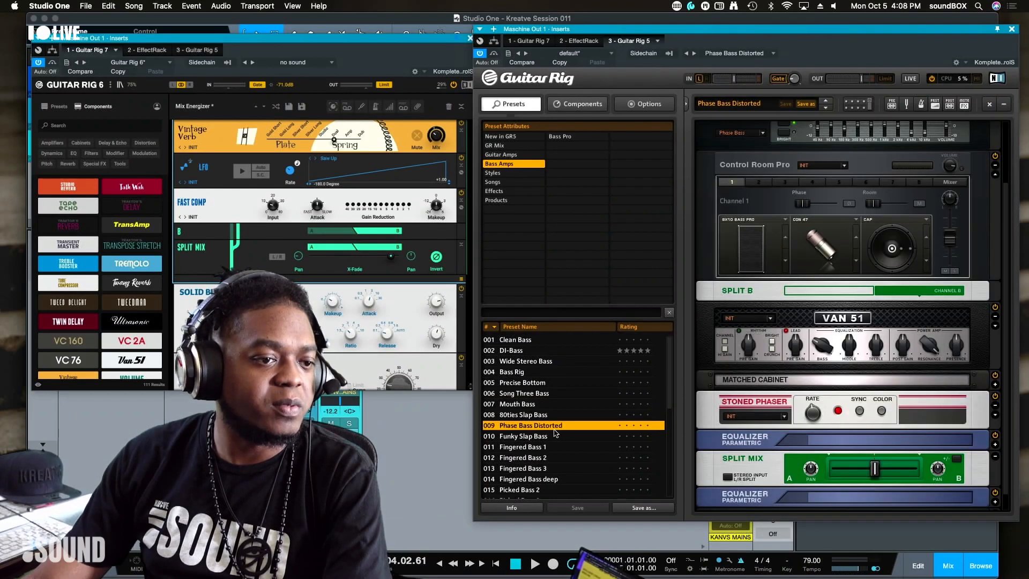
scroll(903, 312, "up", 3)
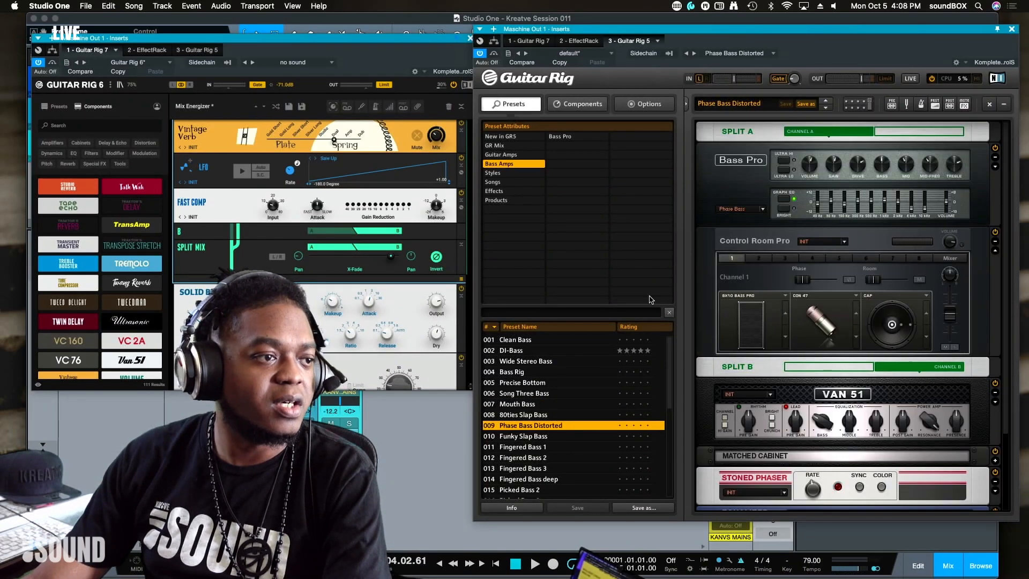
Step: Browse Guitar Rig 5's GR Mix and Songs presets, filter Songs by Pop, and load 2 in the Streets followed by Prince in the Rain
left_click(499, 155)
left_click(499, 145)
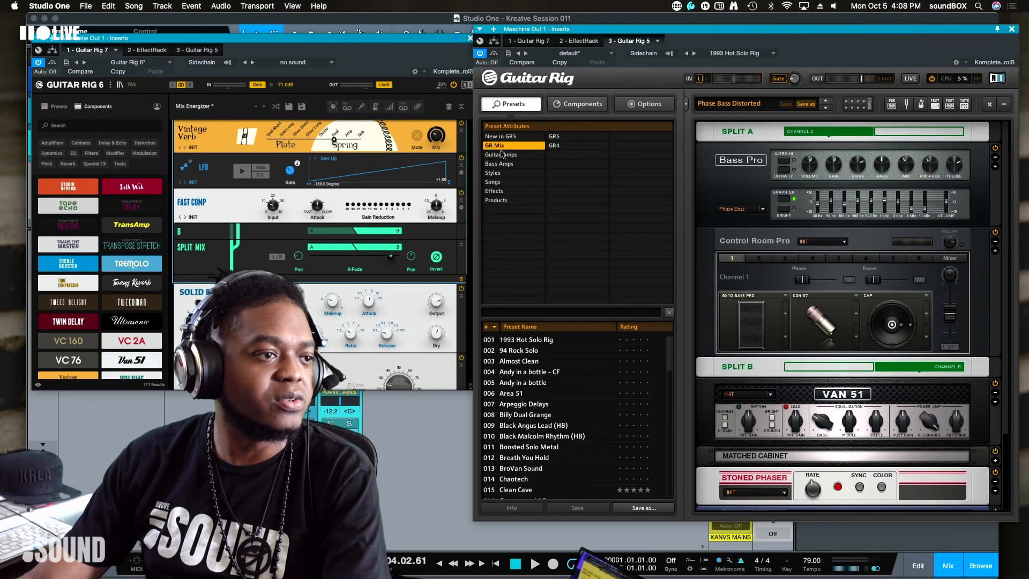
left_click(493, 182)
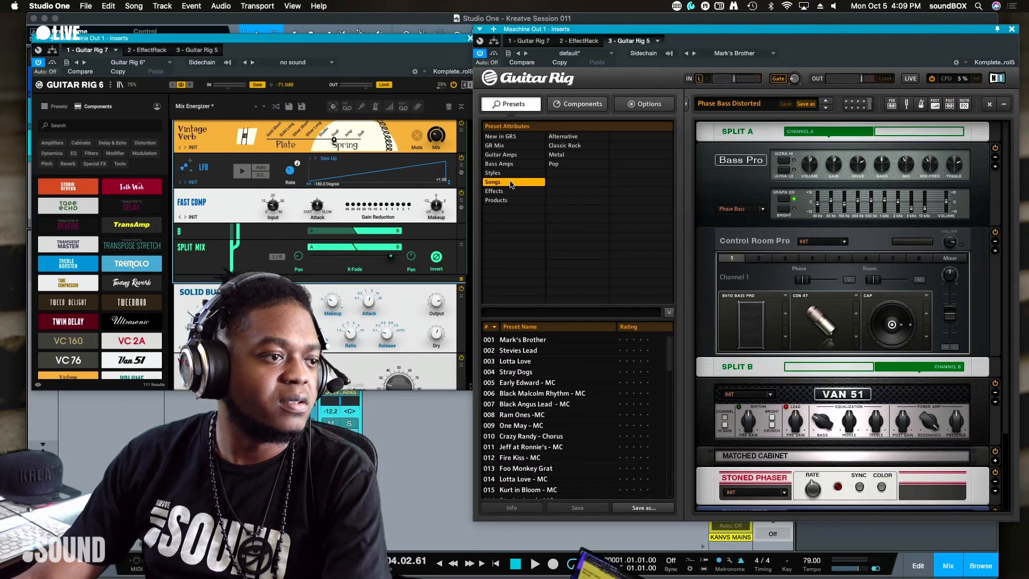
left_click(566, 165)
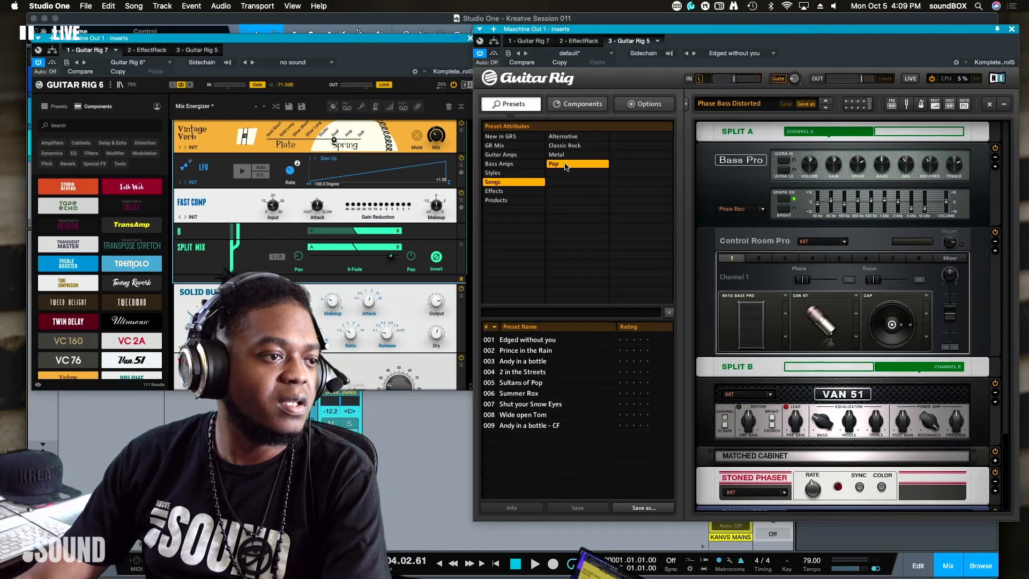
left_click(566, 165)
left_click(566, 165)
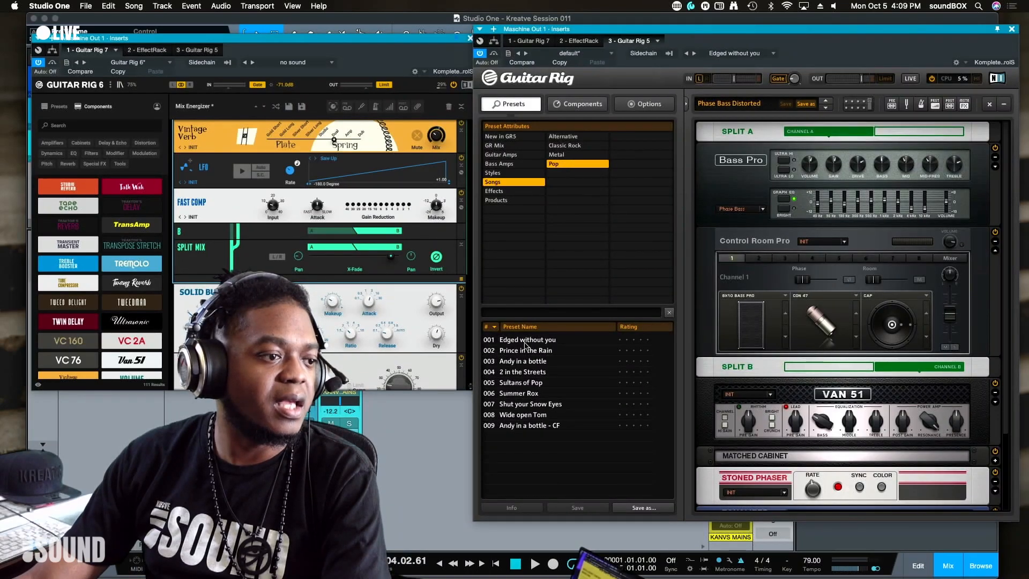
left_click(521, 378)
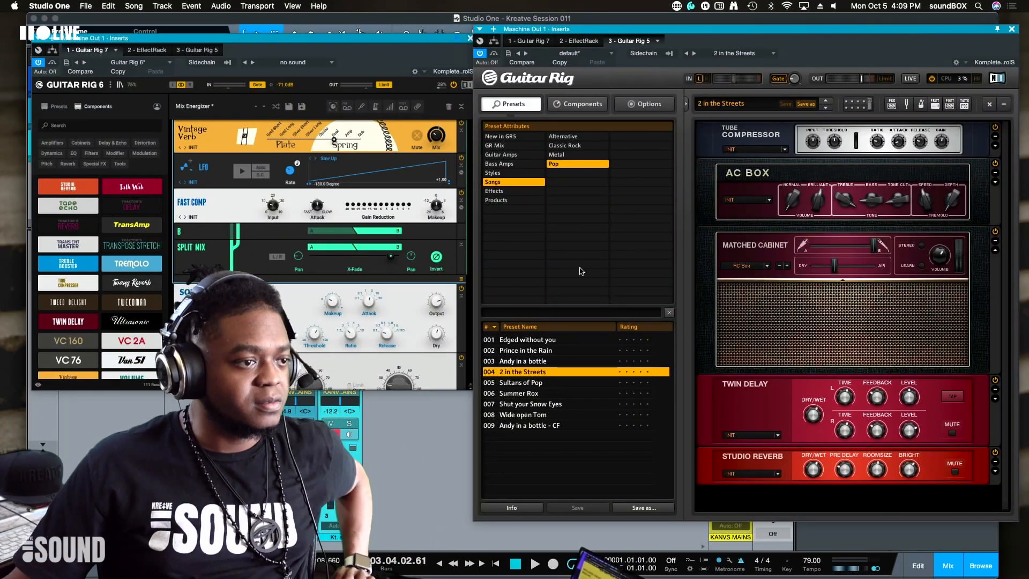
left_click(520, 350)
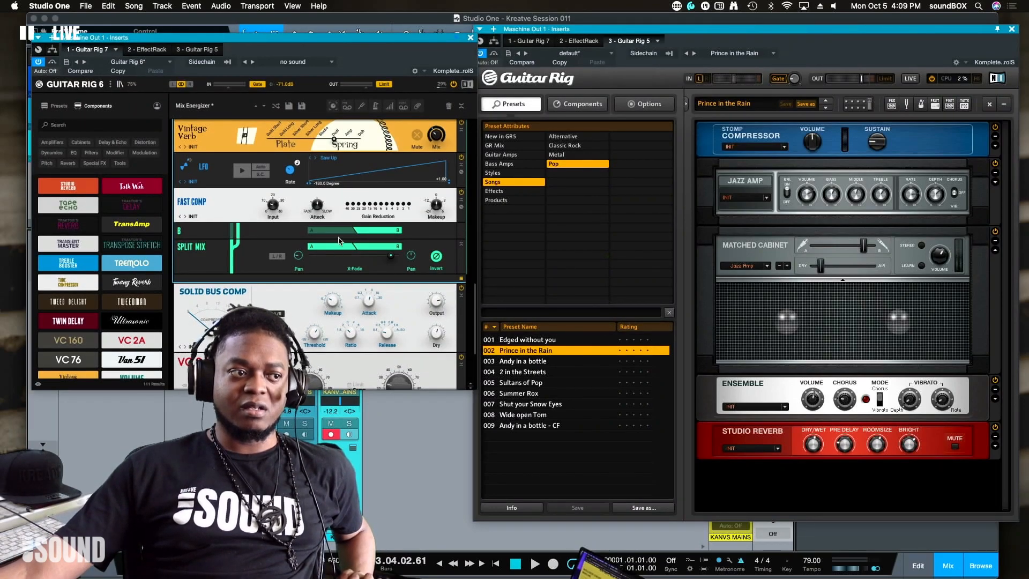
Step: Look through Guitar Rig 6's rack and compare it with Guitar Rig 5's components, options and preset browser
scroll(393, 232, "down", 5)
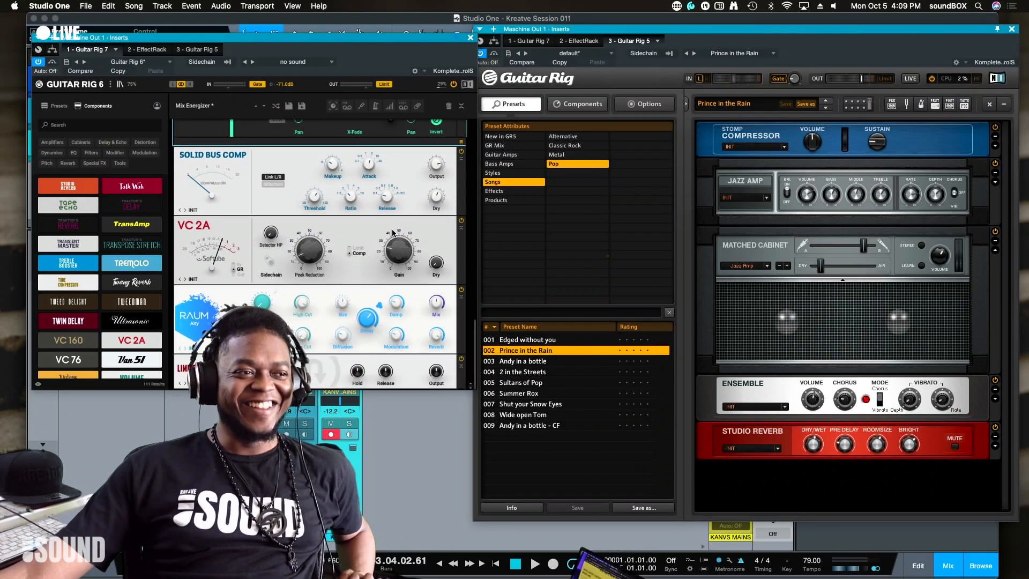
scroll(397, 229, "up", 8)
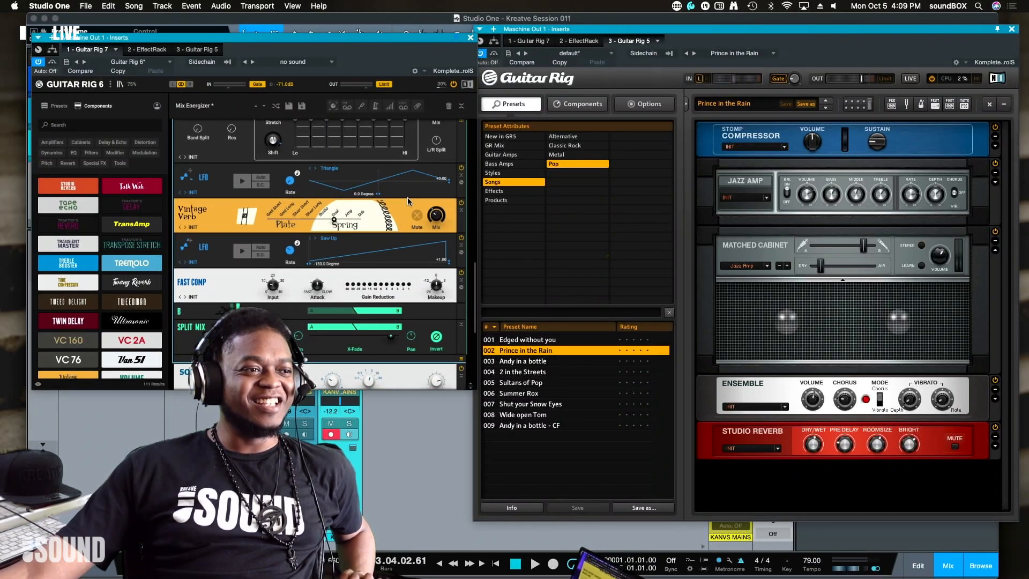
mouse_move(324, 38)
left_mouse_down()
mouse_move(324, 9)
mouse_move(325, 30)
left_mouse_up()
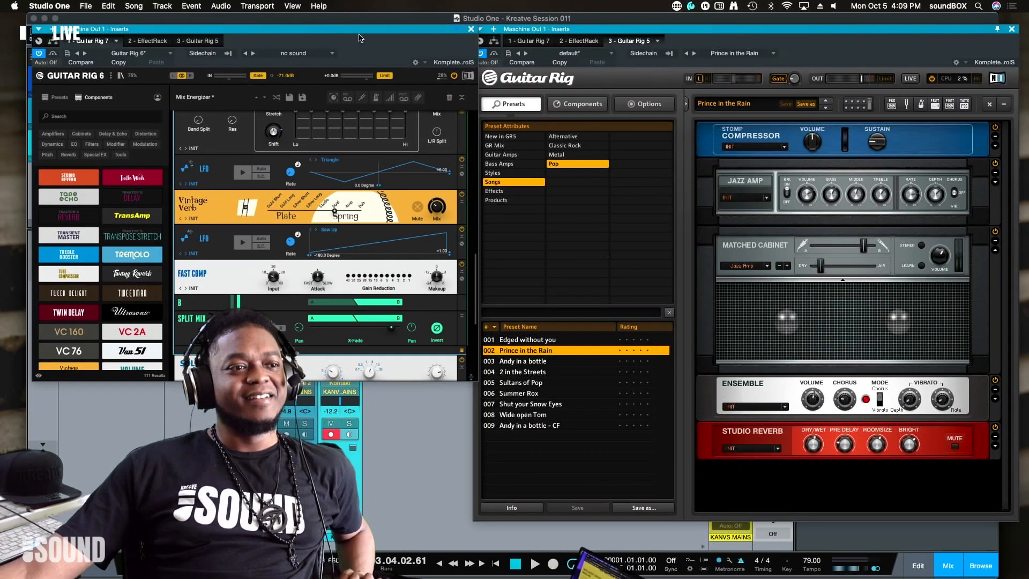
left_click(590, 105)
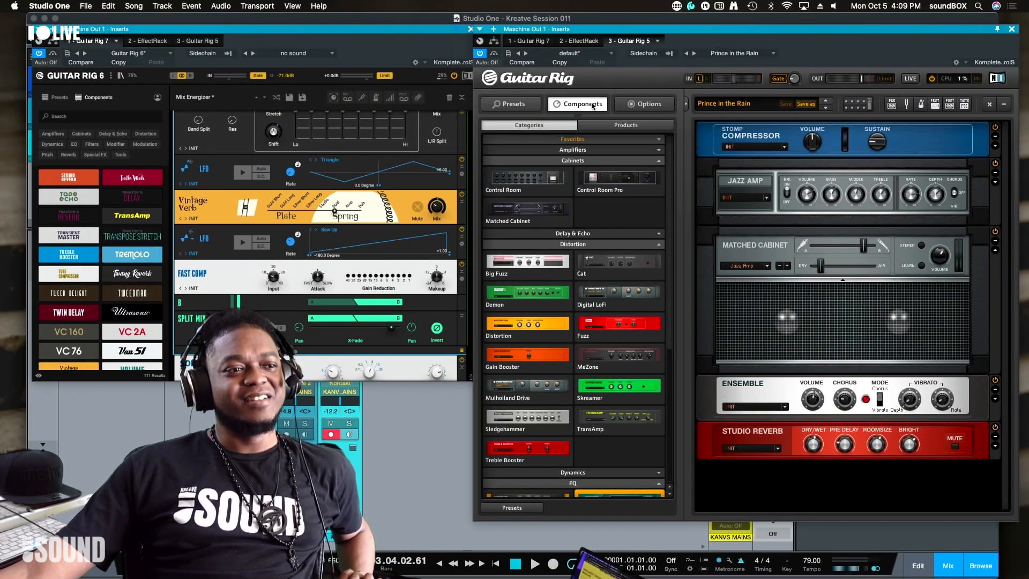
left_click(666, 105)
left_click(514, 105)
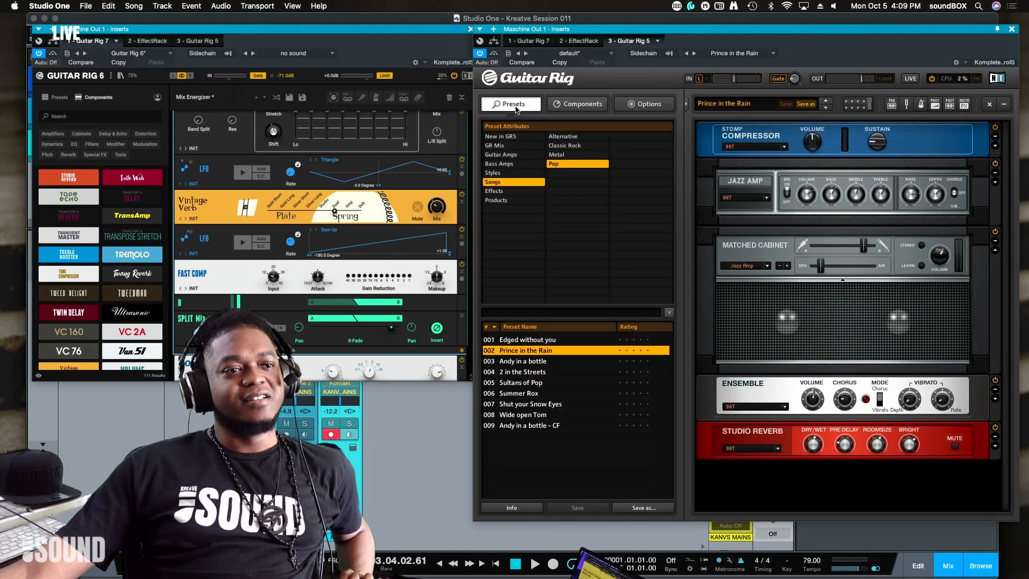
Step: Load the Demonized 800 preset and the Riff Rocker preset from Guitar Rig 5's Guitar Amps presets
left_click(511, 155)
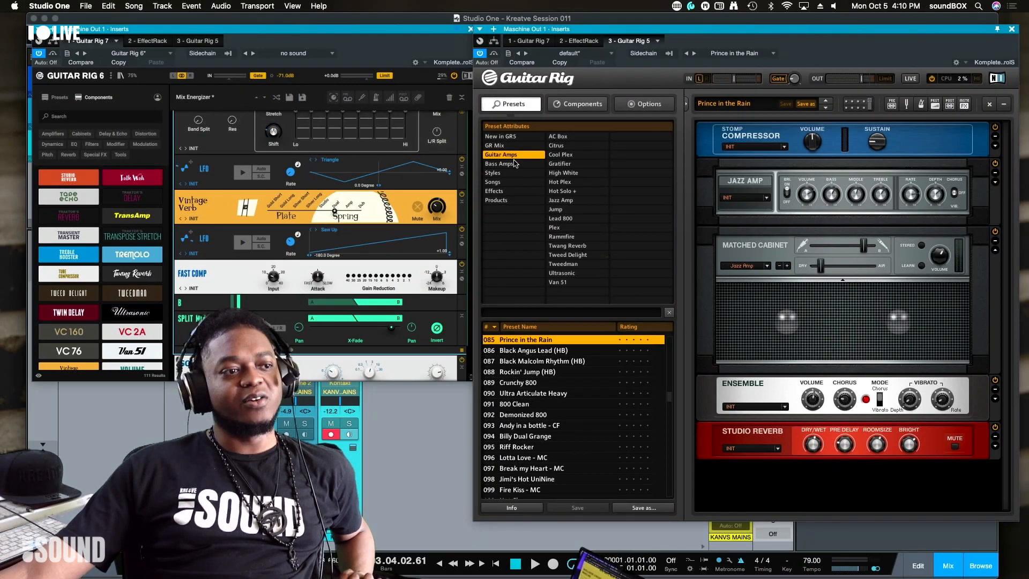
left_click(538, 414)
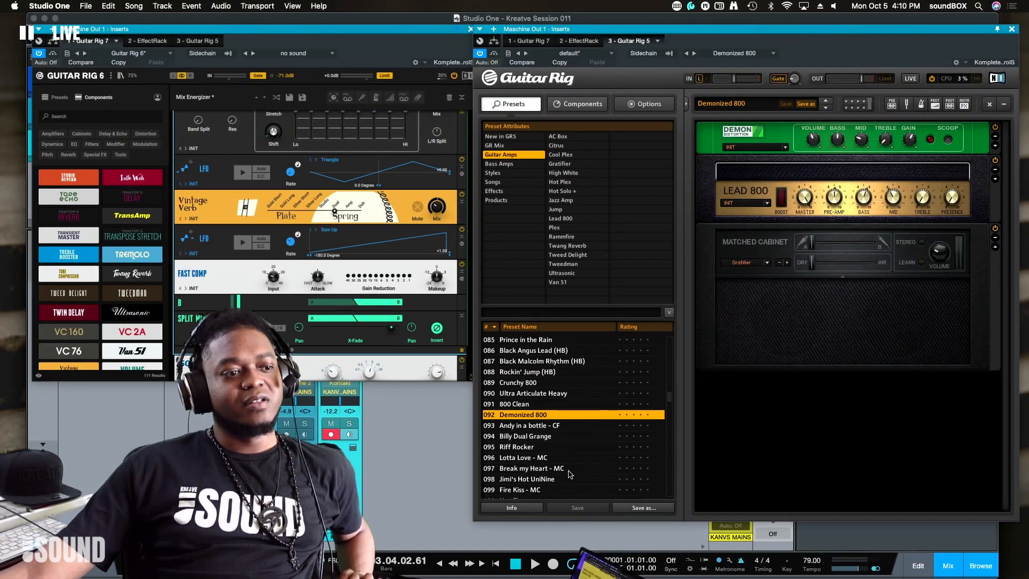
left_click(552, 449)
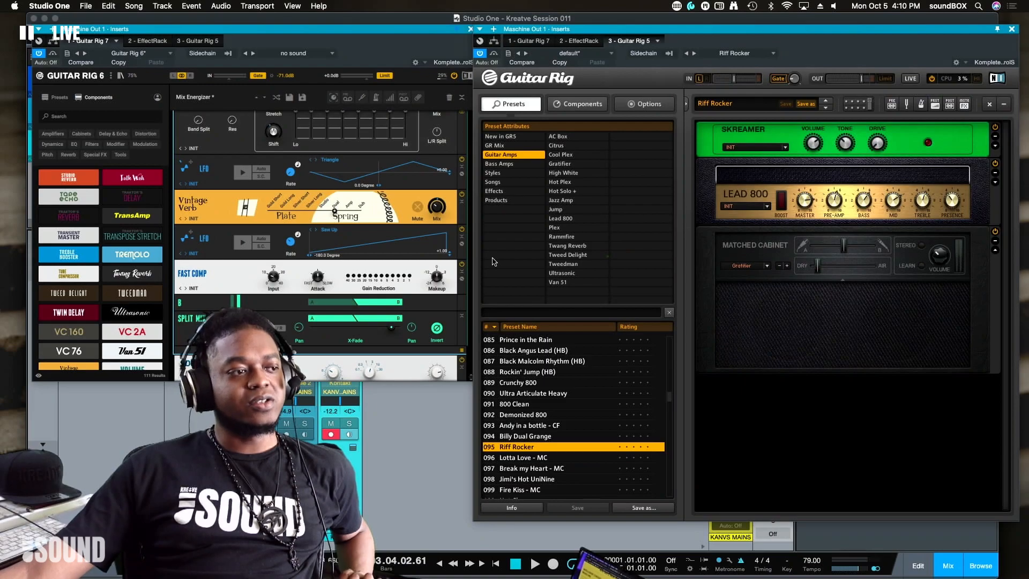
Step: Find the Skreamer in Guitar Rig 6's component list and add it to the rack between VC 2A and Raum
scroll(98, 291, "down", 1)
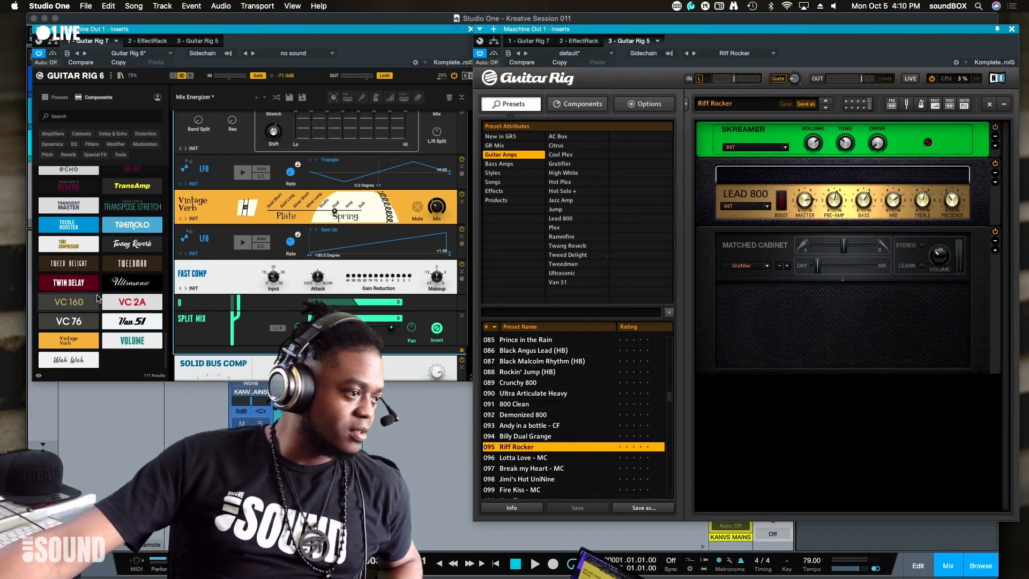
scroll(101, 296, "up", 5)
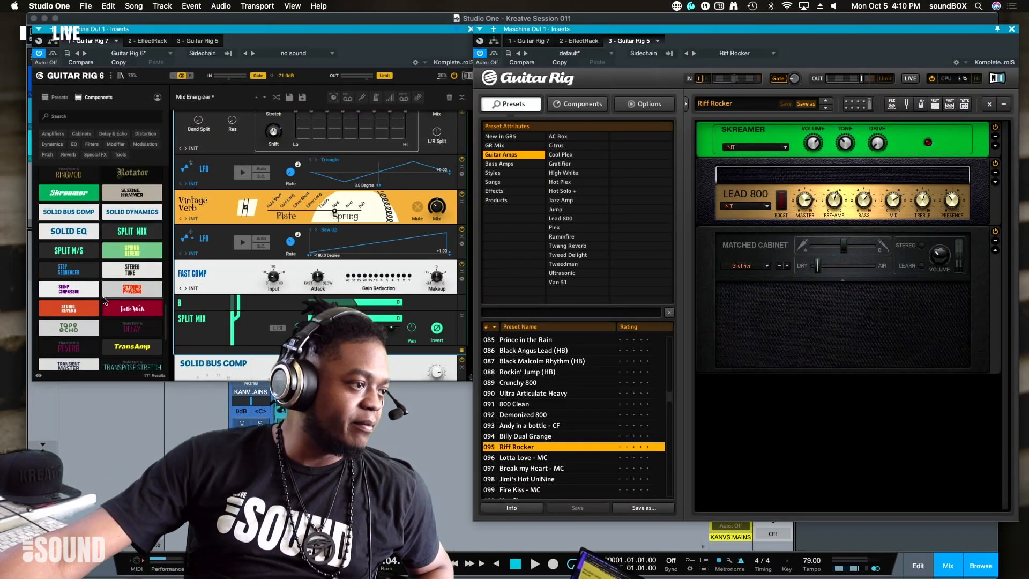
scroll(110, 295, "up", 3)
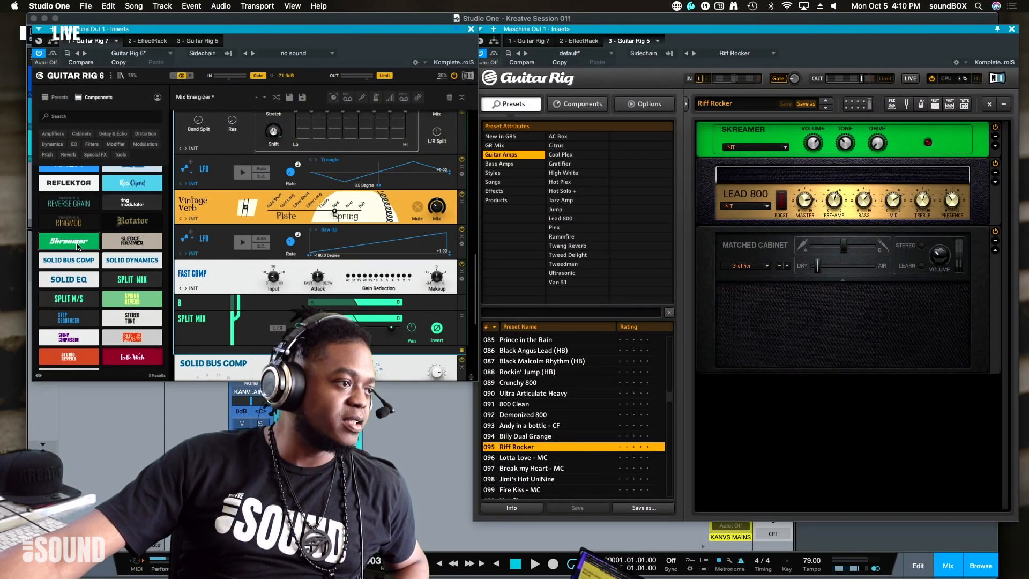
scroll(259, 247, "down", 5)
scroll(259, 247, "down", 1)
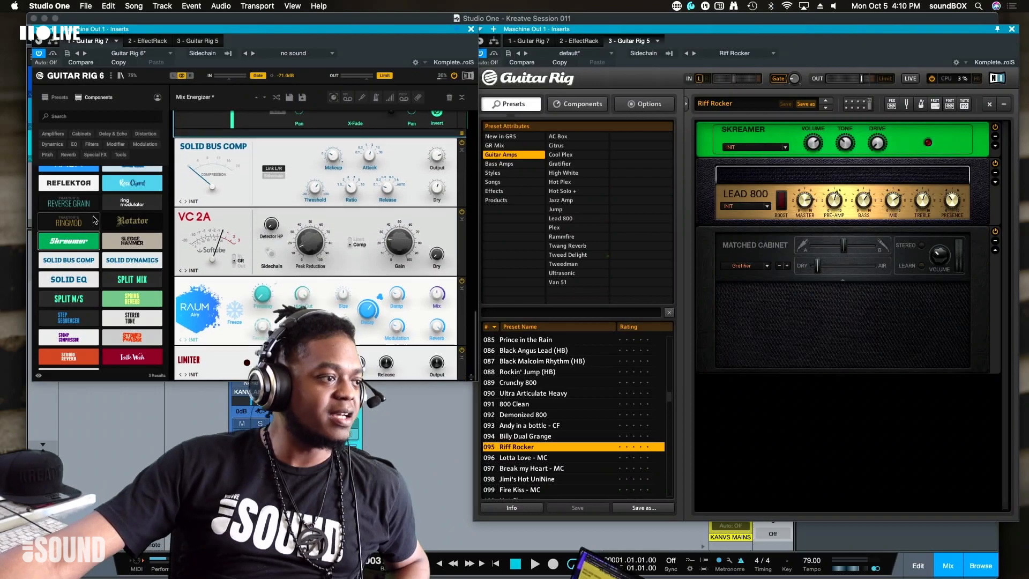
left_click_drag(68, 241, 251, 278)
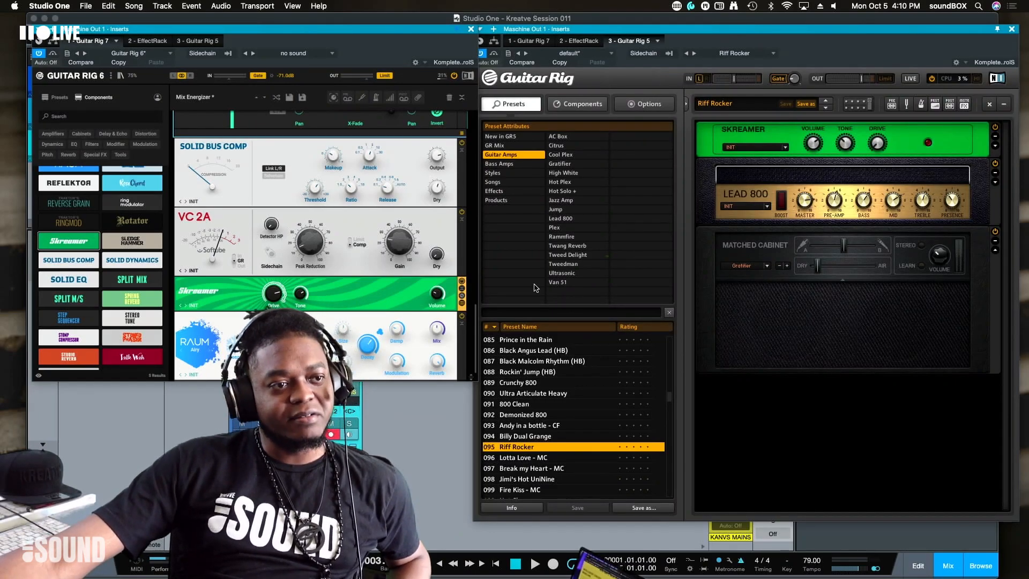
Step: Compare the Skreamer module in both Guitar Rig versions, including its component preset lists
left_click(766, 136)
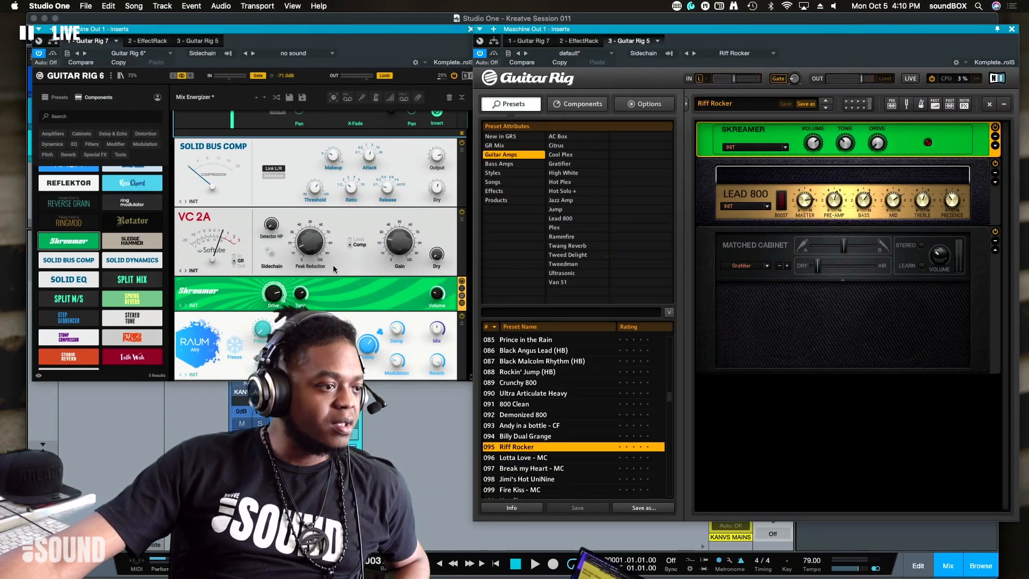
left_click(428, 300)
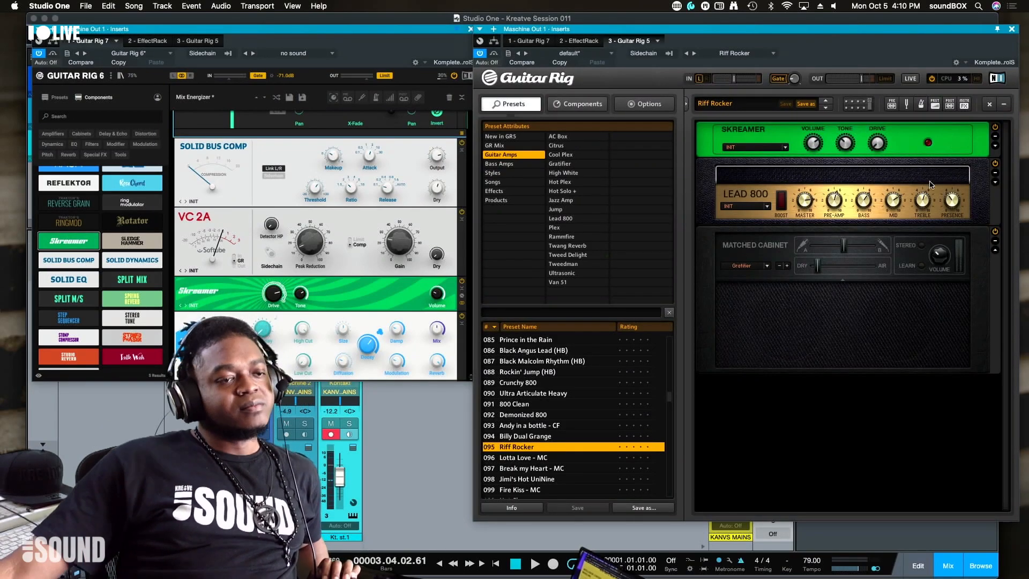
left_click(731, 148)
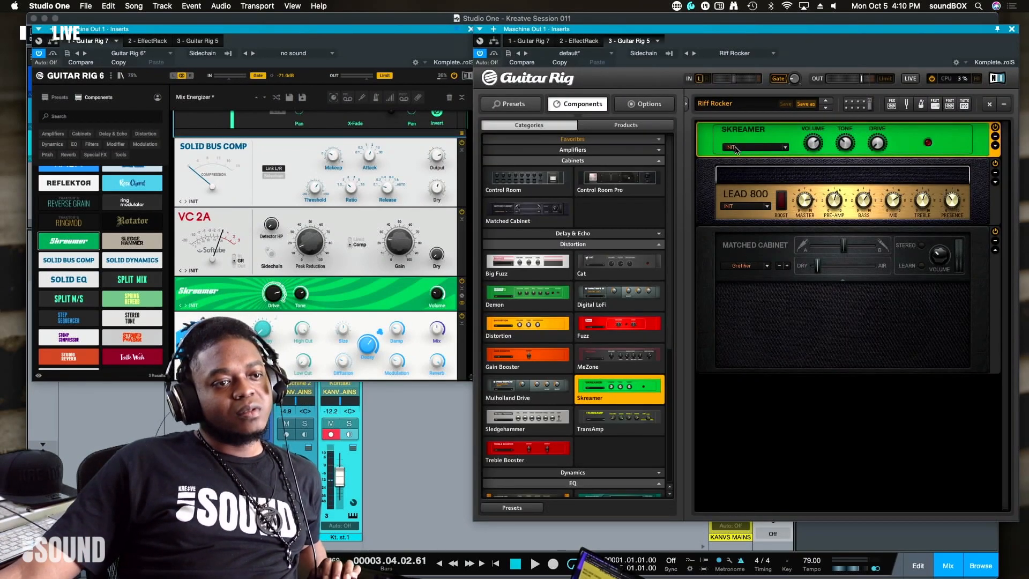
left_click(784, 149)
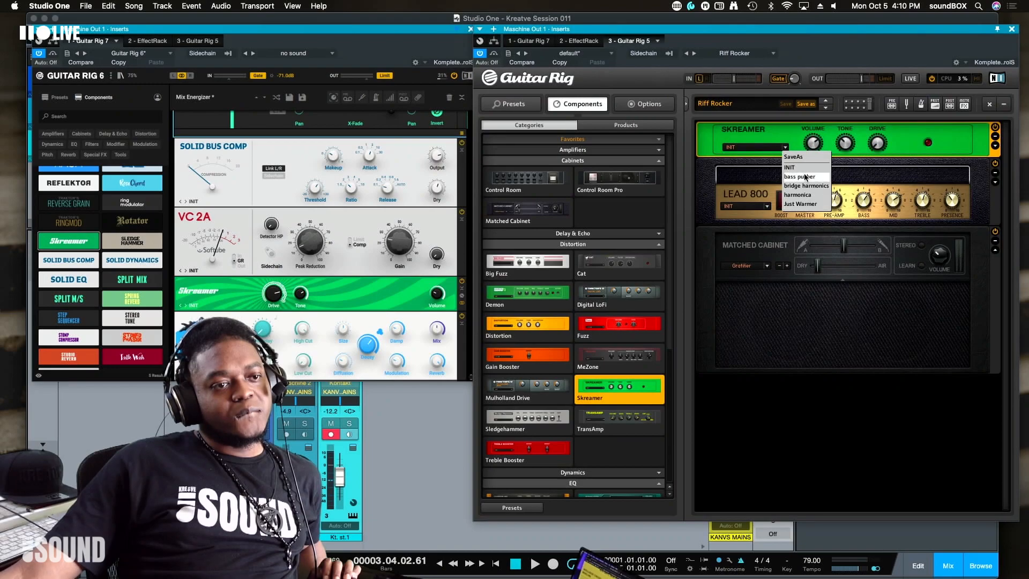
left_click(233, 295)
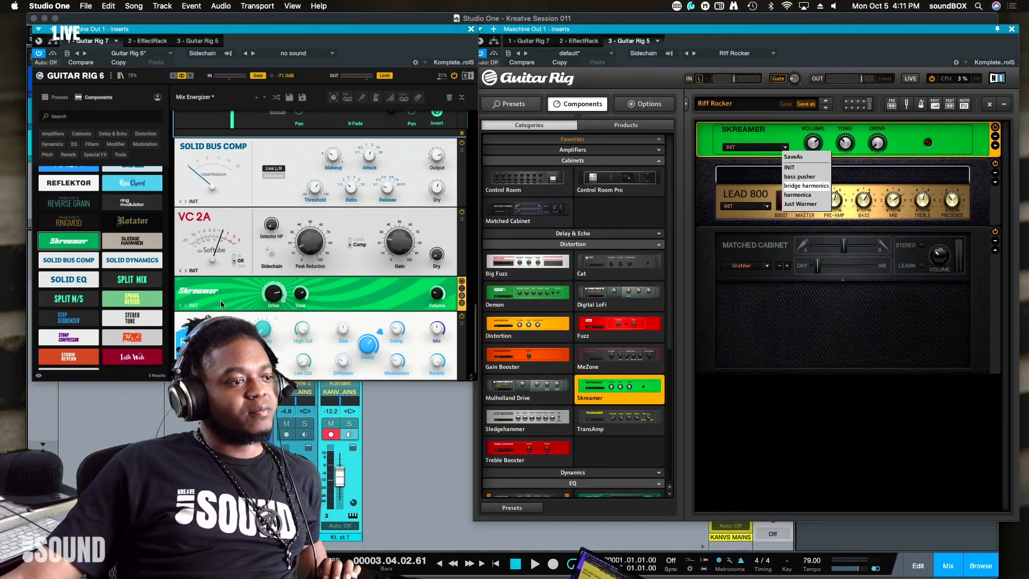
left_click(214, 308)
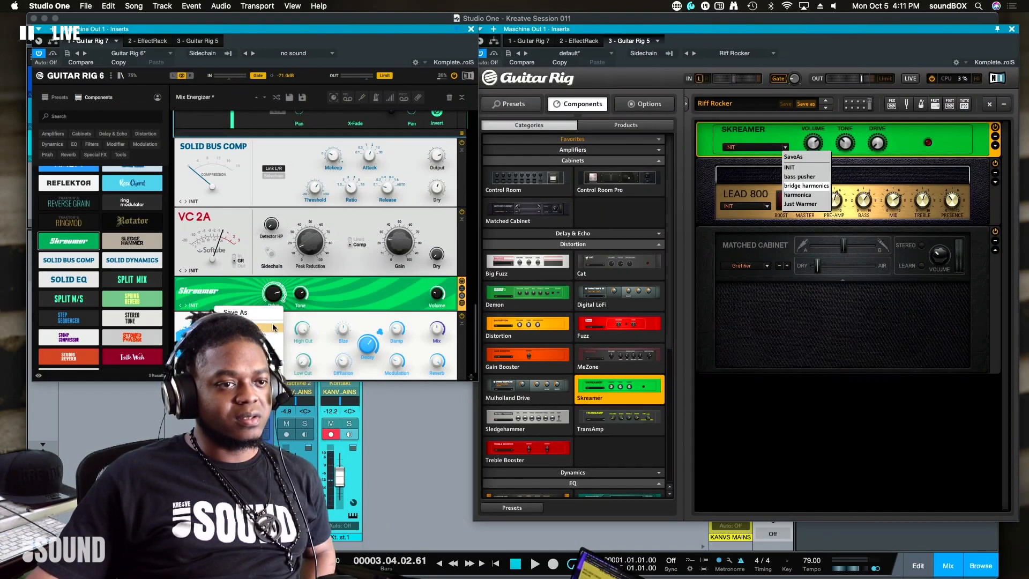
left_click(350, 264)
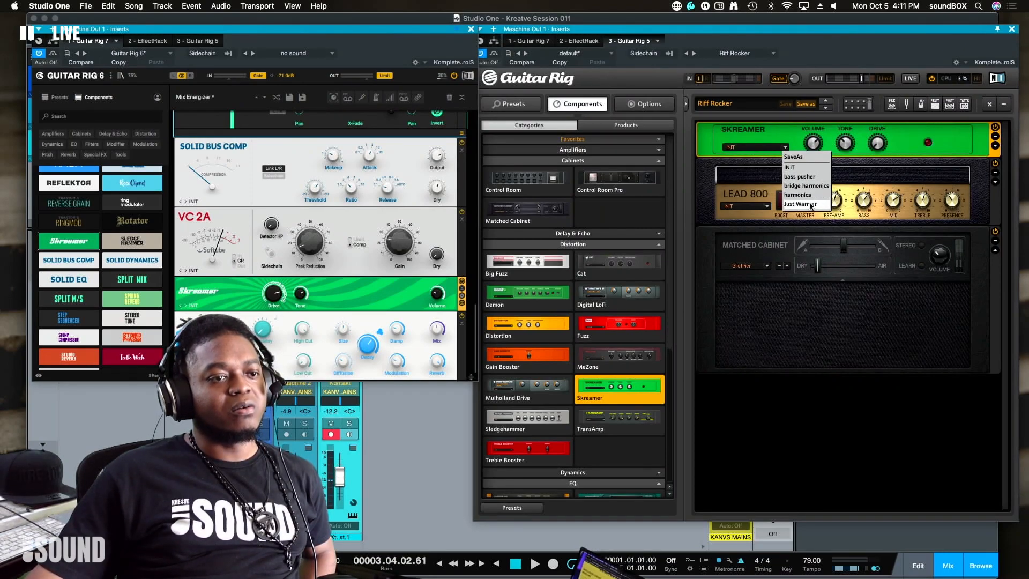
left_click(193, 305)
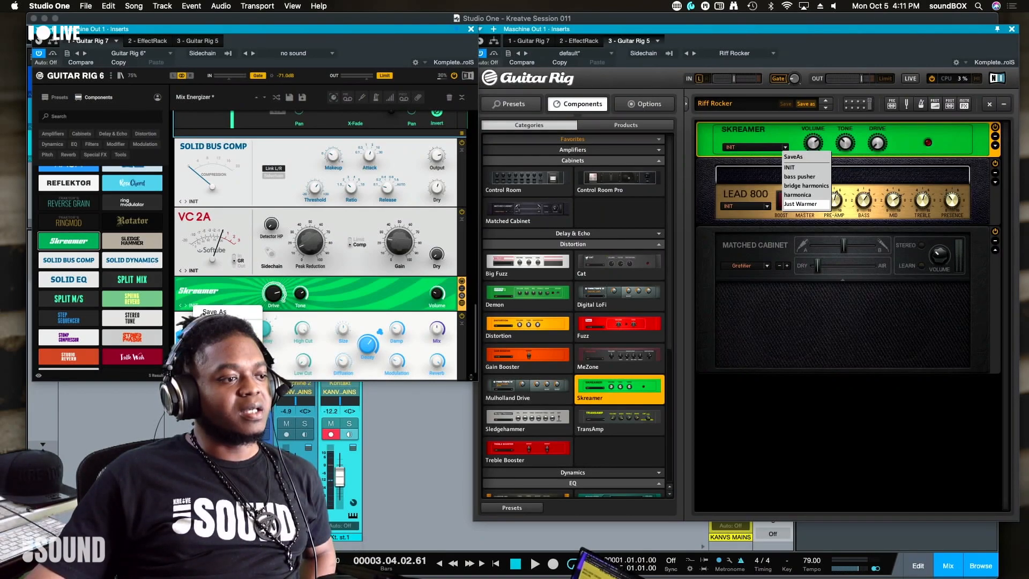
left_click(245, 294)
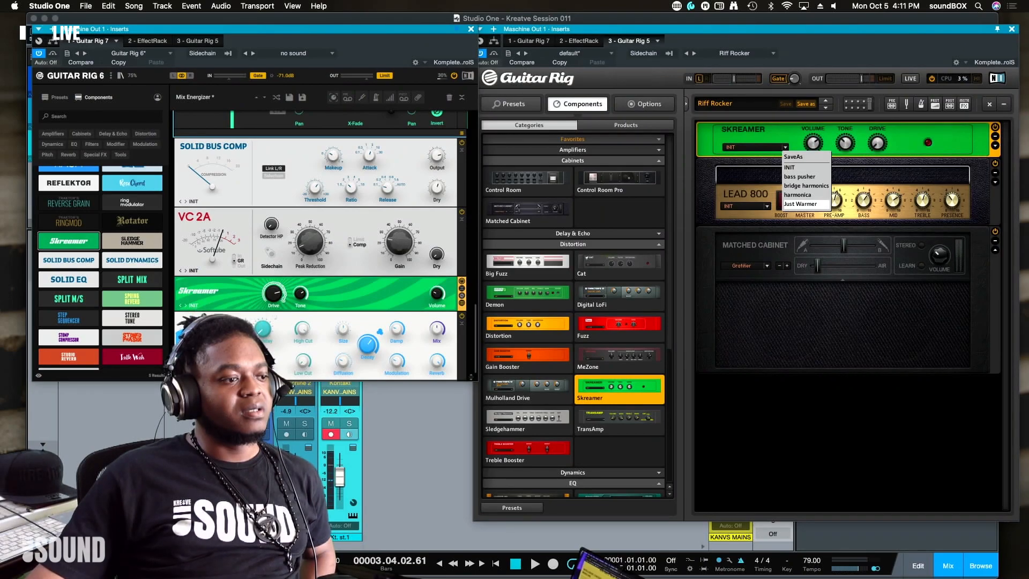
left_click(256, 375)
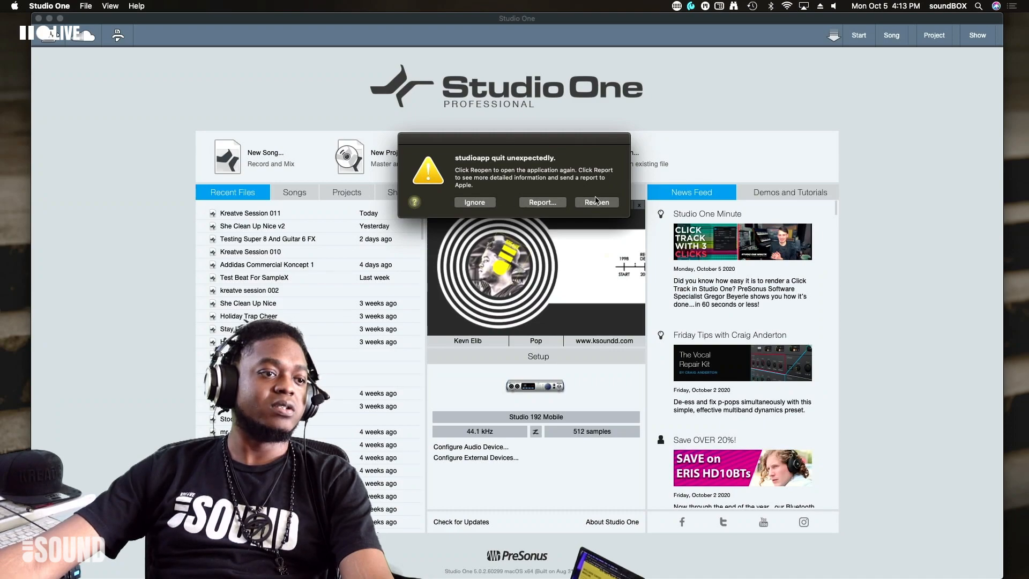
Step: Dismiss the crash report without reopening the app, open Kreatve Session 011 from the recent files, and start playback
left_click(477, 203)
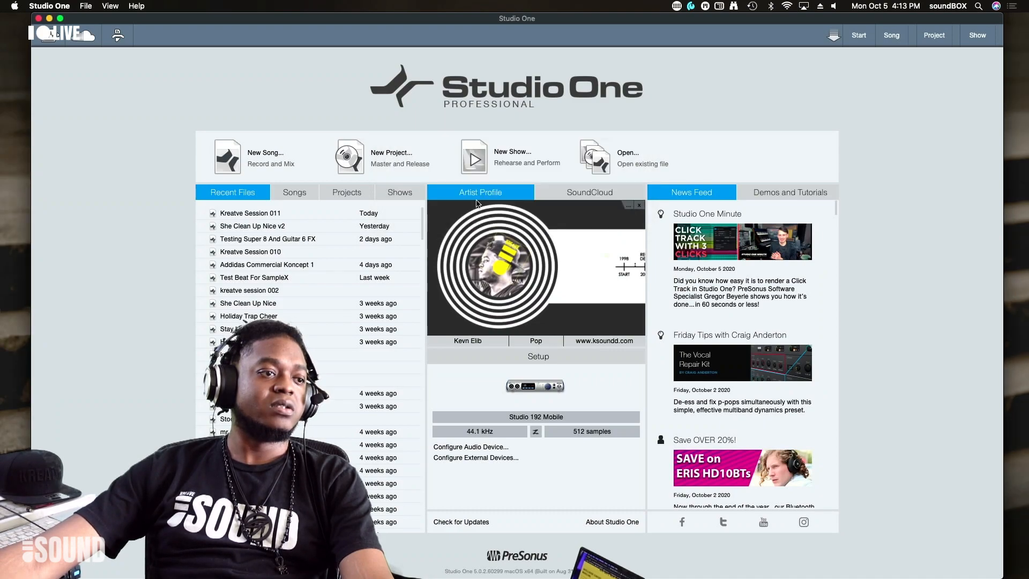
left_click(275, 214)
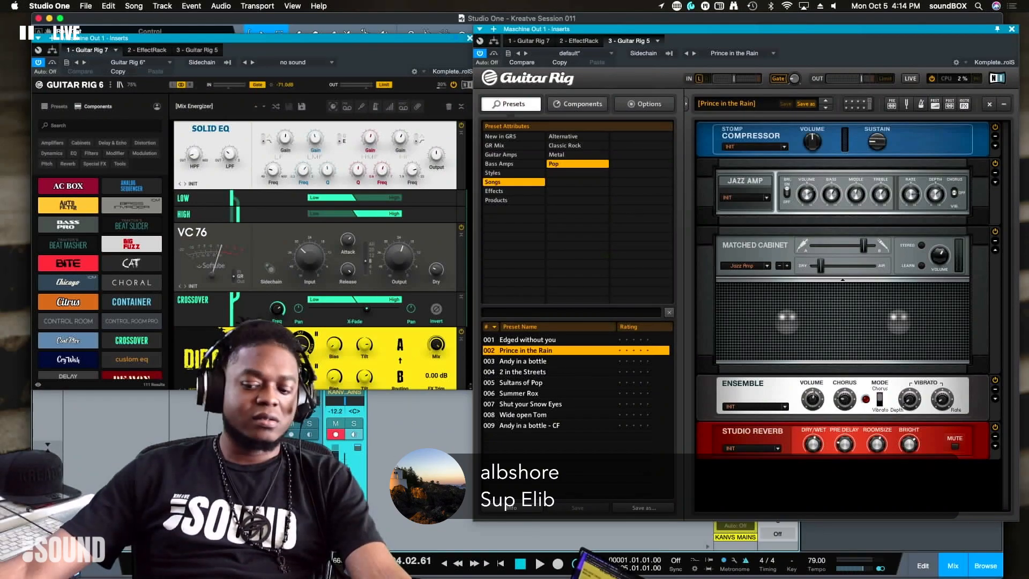
key("space")
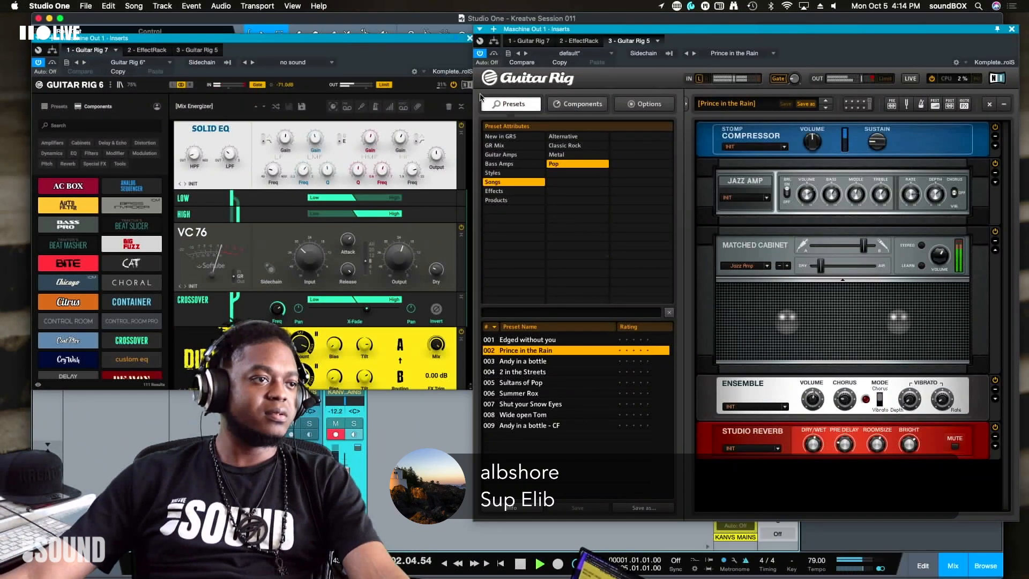
Step: Bypass Guitar Rig 6 and move its window just below the Kontakt track, leaving the arrangement uncovered
left_click(51, 63)
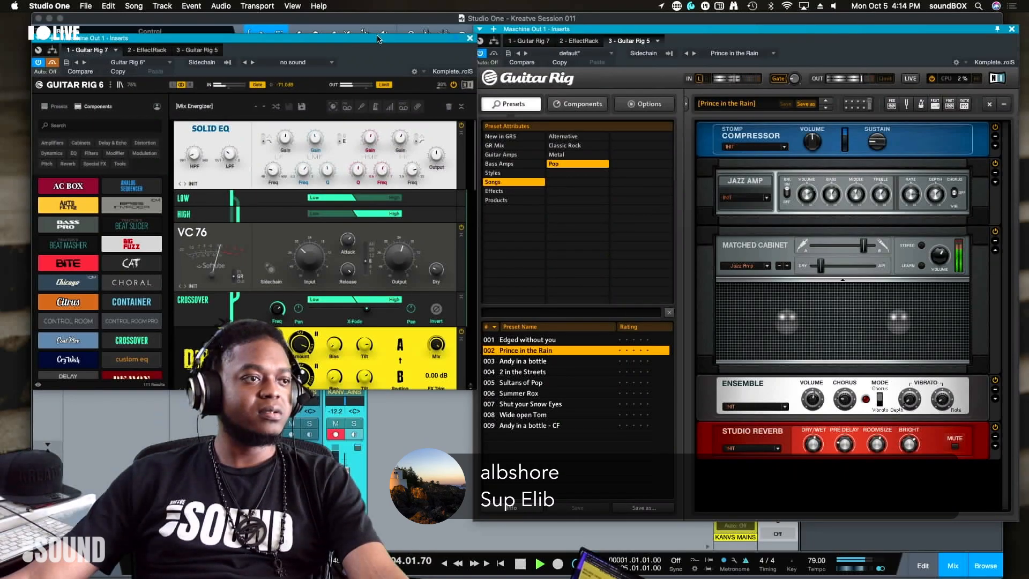
left_click_drag(358, 38, 400, 337)
left_click_drag(400, 263, 306, 199)
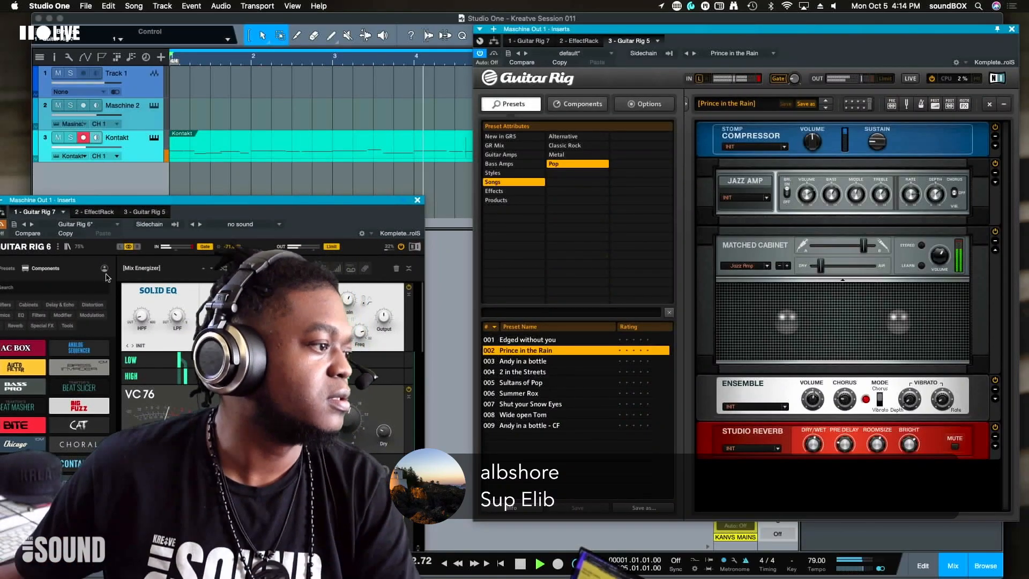
left_click_drag(293, 206, 362, 177)
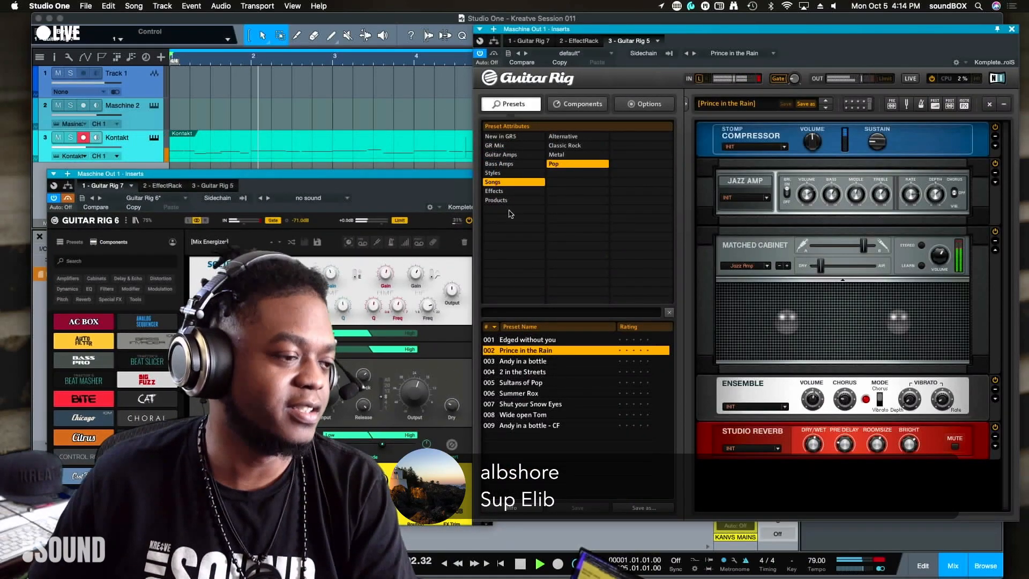
Step: Audition the Sultans of Pop, Clean Maschine and Warm Twin Echoes presets from Guitar Rig 5's Pop styles
left_click(492, 173)
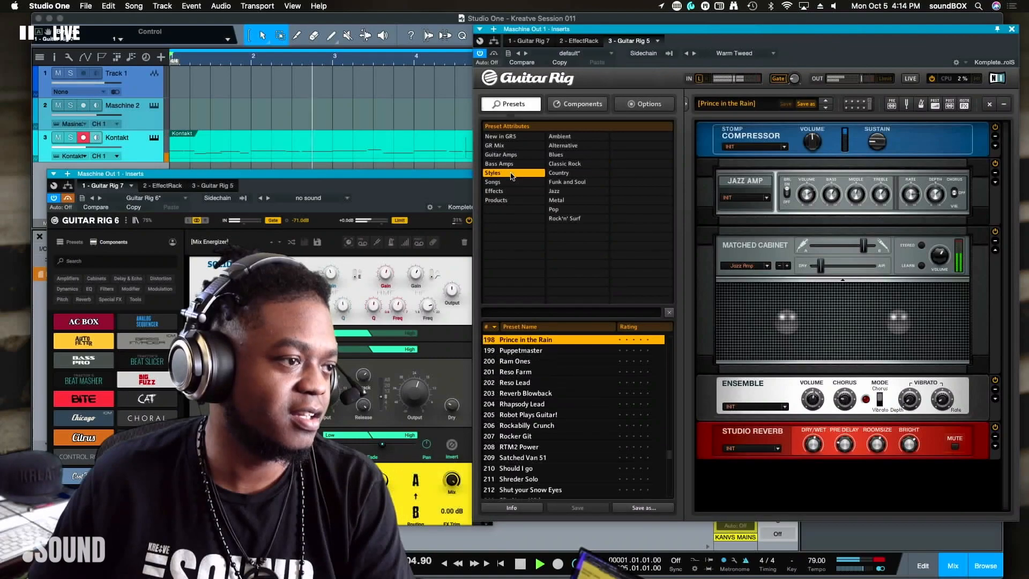
left_click(567, 210)
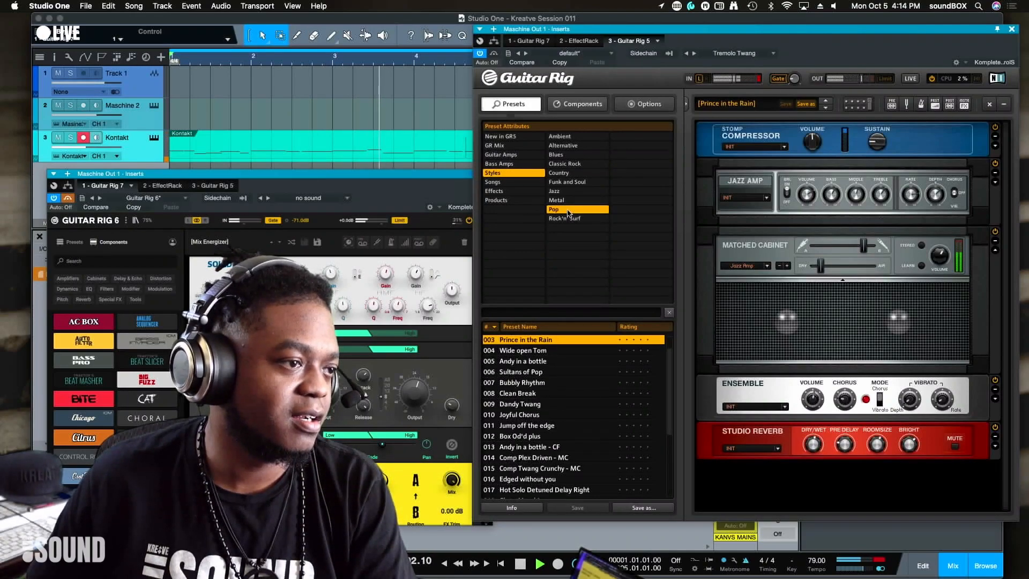
left_click(541, 371)
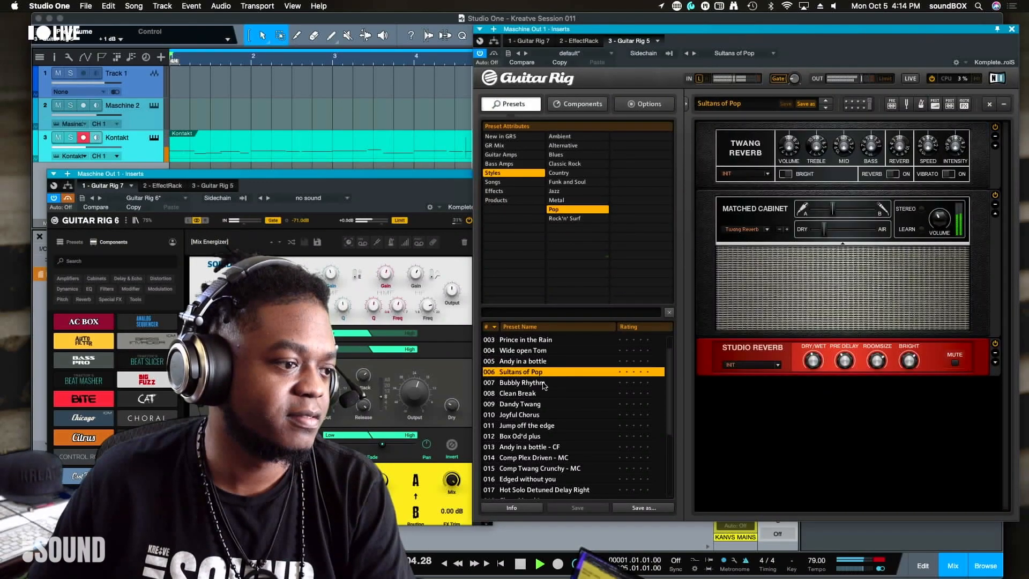
scroll(551, 446, "down", 4)
left_click(540, 386)
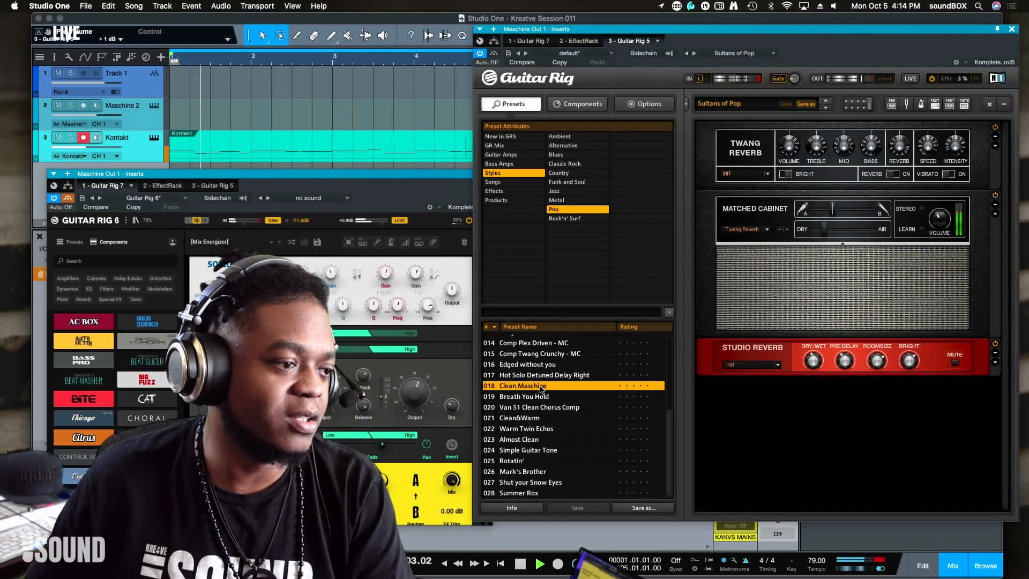
left_click(540, 428)
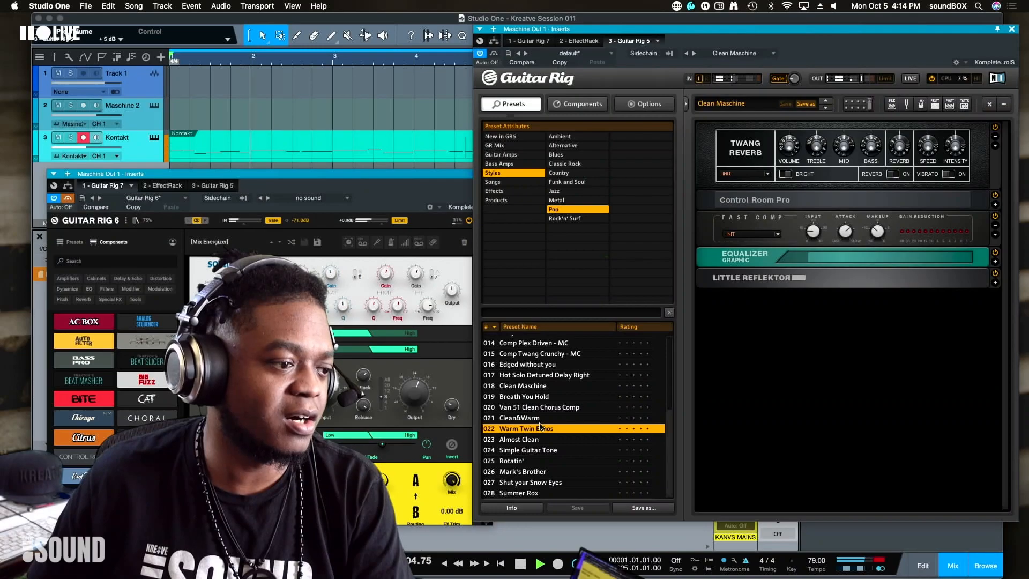
Step: Audition the Simple Guitar Tone, Rotatin', Mark's Brother, Shut your Snow Eyes and Summer Rox presets
left_click(540, 450)
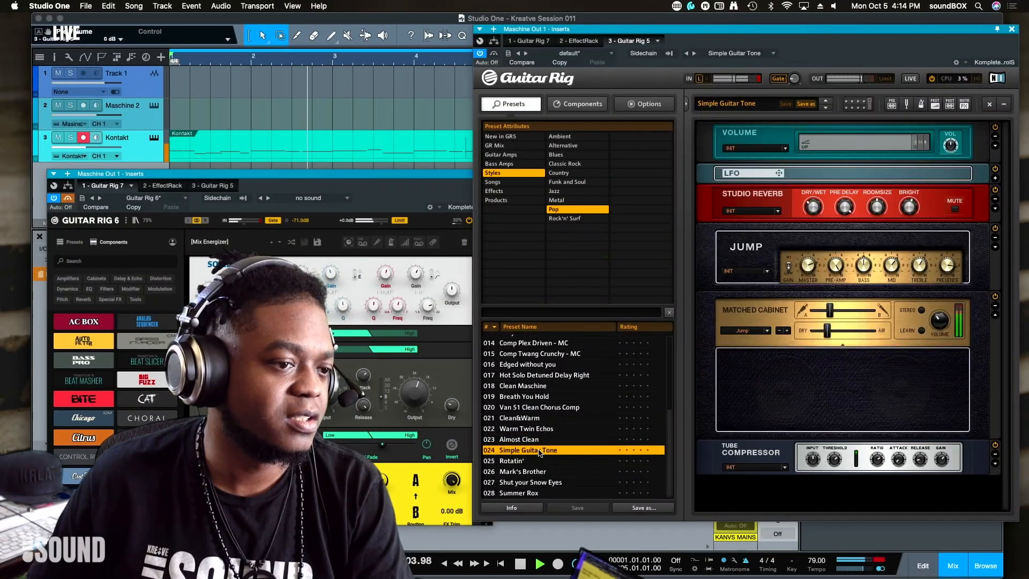
left_click(541, 460)
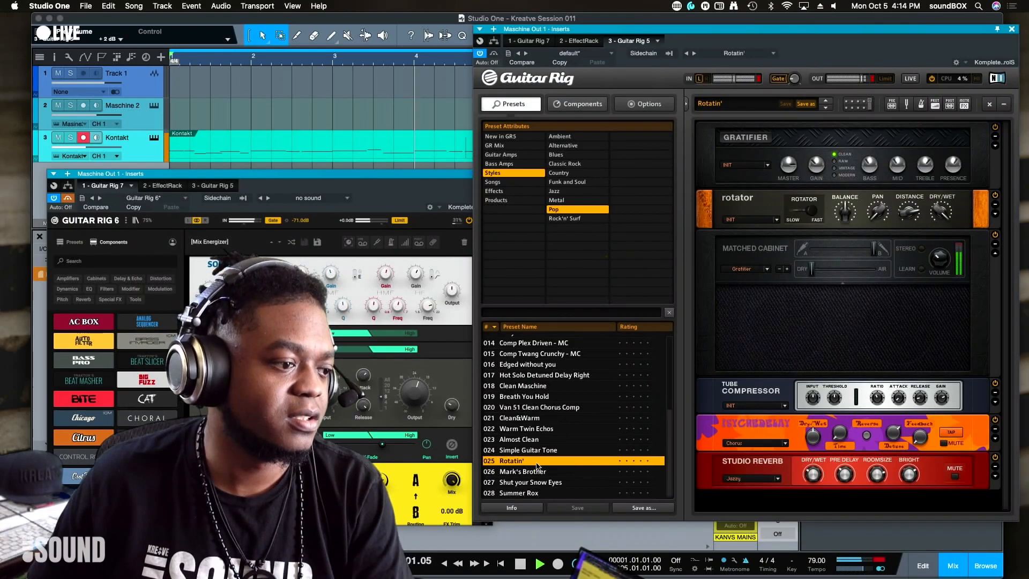
left_click(538, 473)
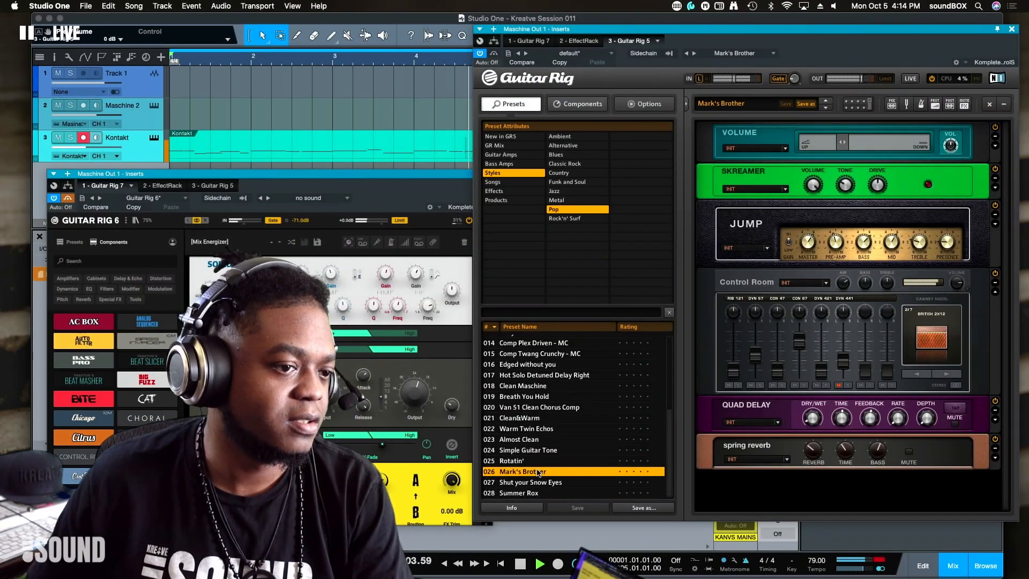
left_click(538, 482)
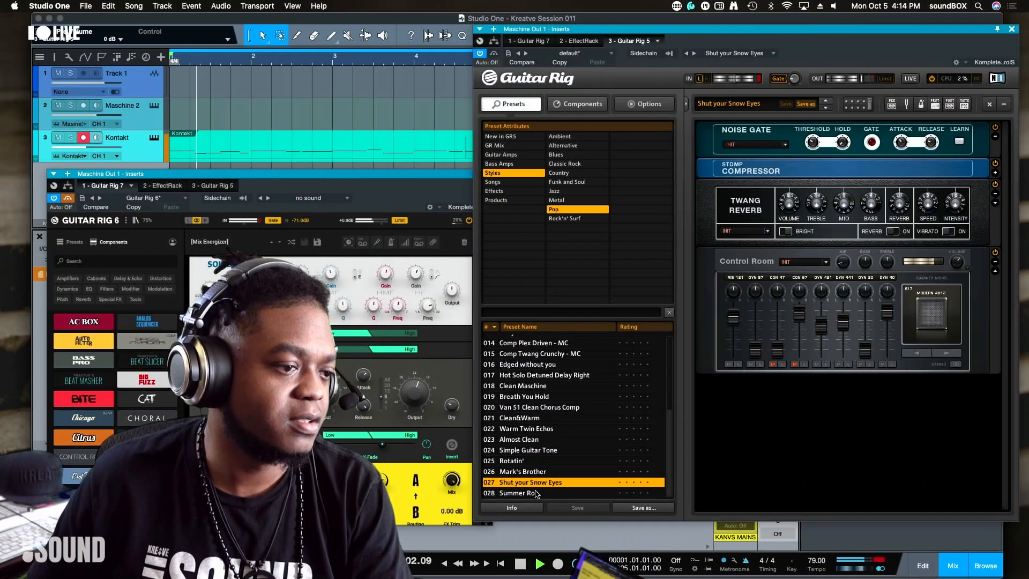
left_click(536, 493)
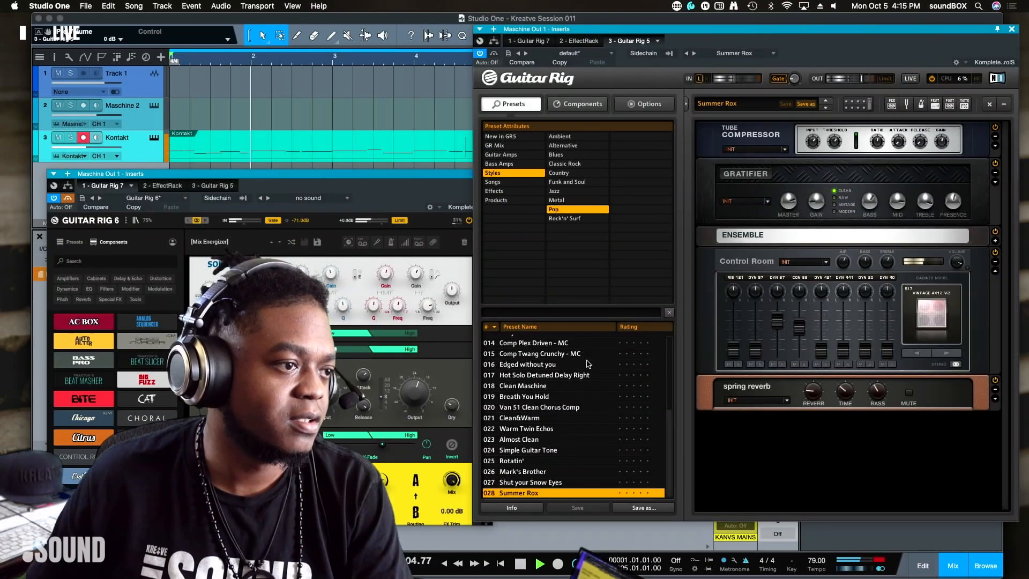
Step: Browse the Rock'n' Surf style and the Traktor's 12, Solid Mix Series, Reflektor, Rammfire and Factory Selection product presets
left_click(568, 219)
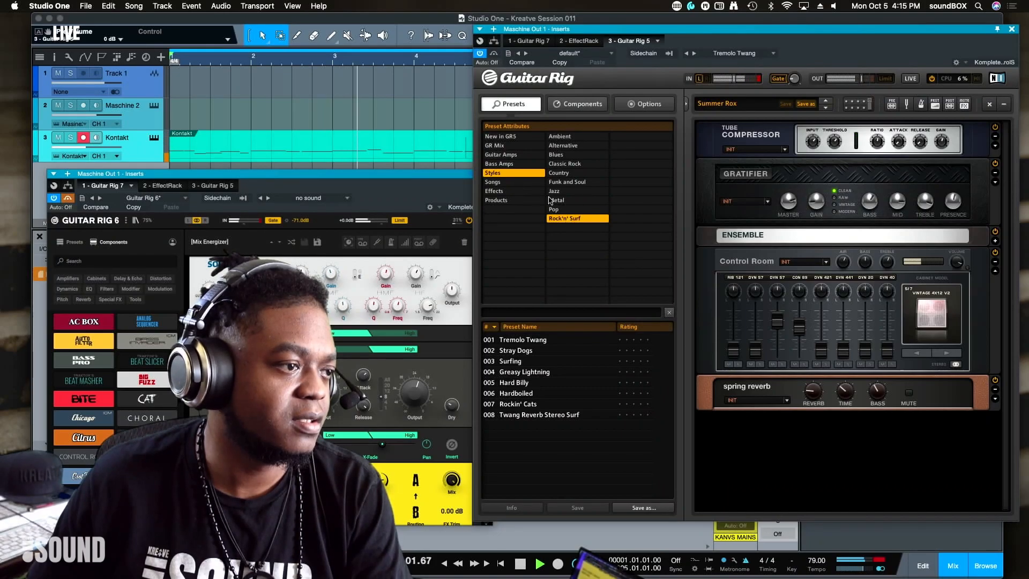
left_click(498, 200)
left_click(585, 172)
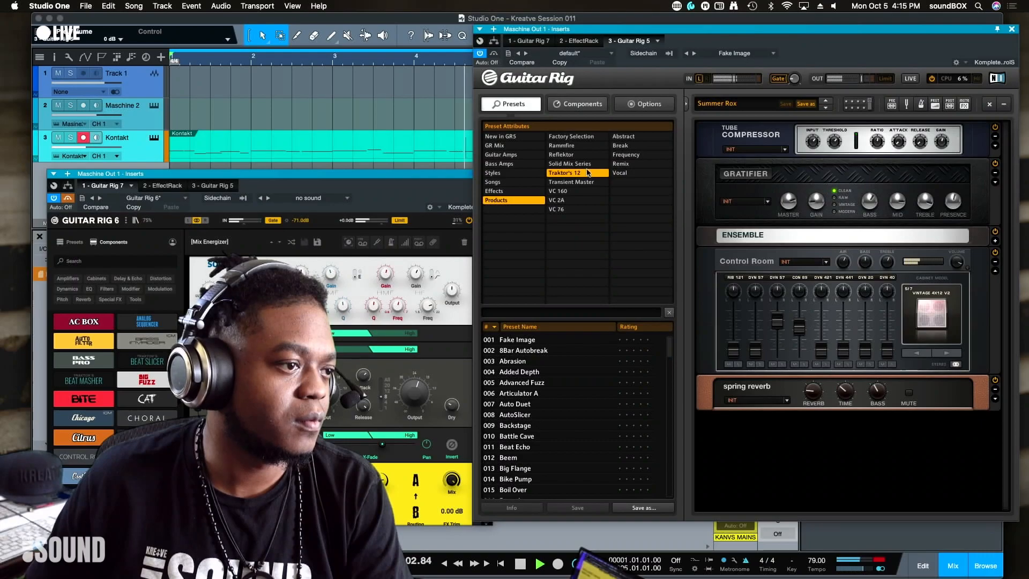
left_click(587, 165)
left_click(584, 155)
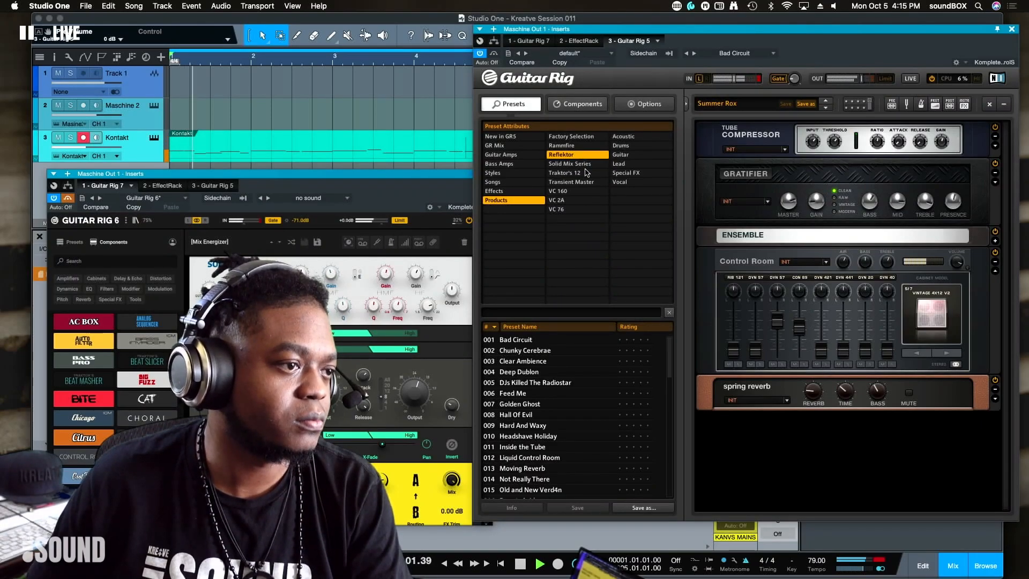
left_click(581, 144)
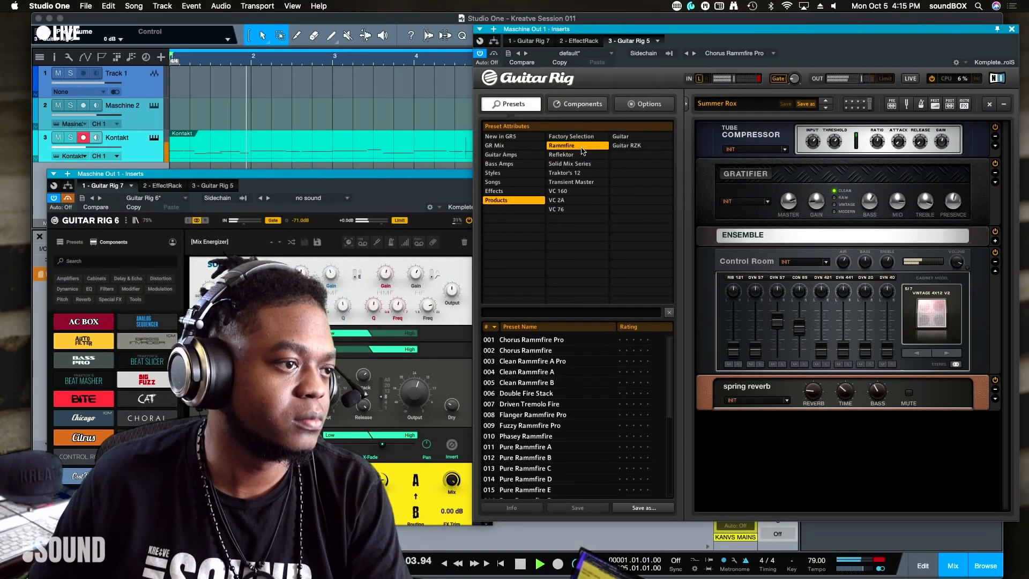
left_click(582, 138)
Step: Load Deep & Wide Drums from the Factory Selection drum presets, lower its shelving equalizer's high band to about -8.6 dB, and select Deep Driven Kick
left_click(620, 136)
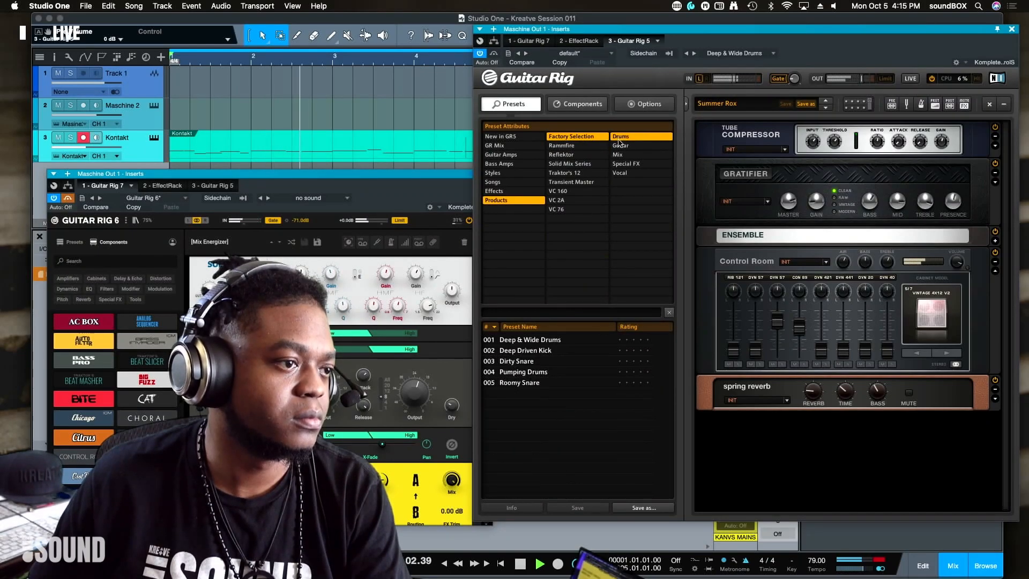
left_click(557, 340)
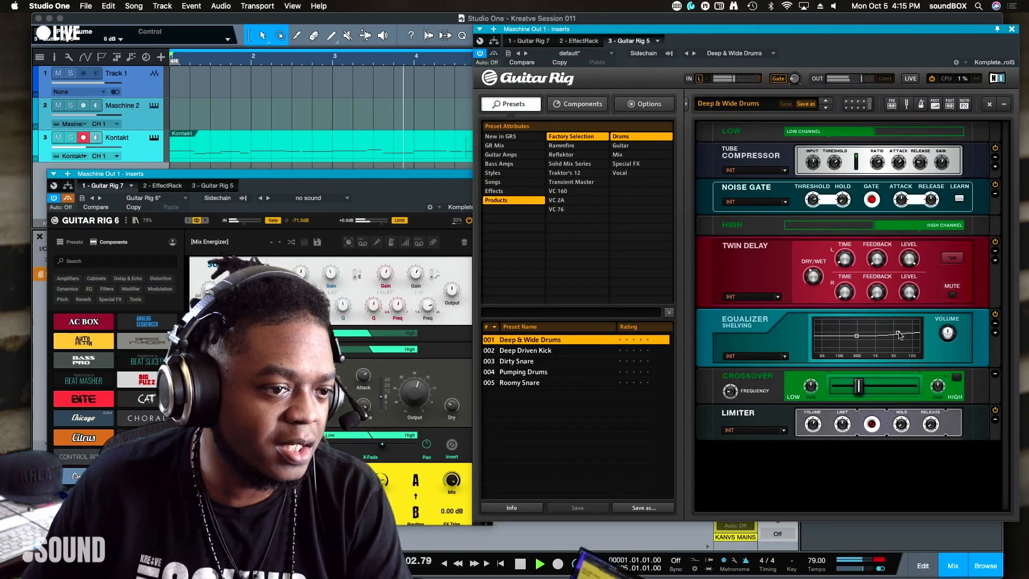
left_click_drag(897, 332, 904, 343)
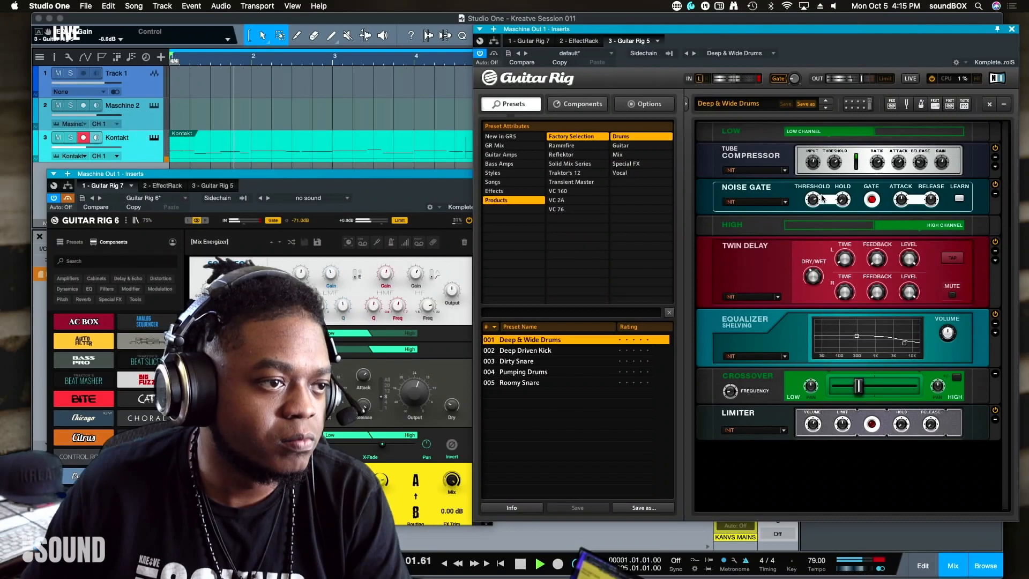
left_click(556, 352)
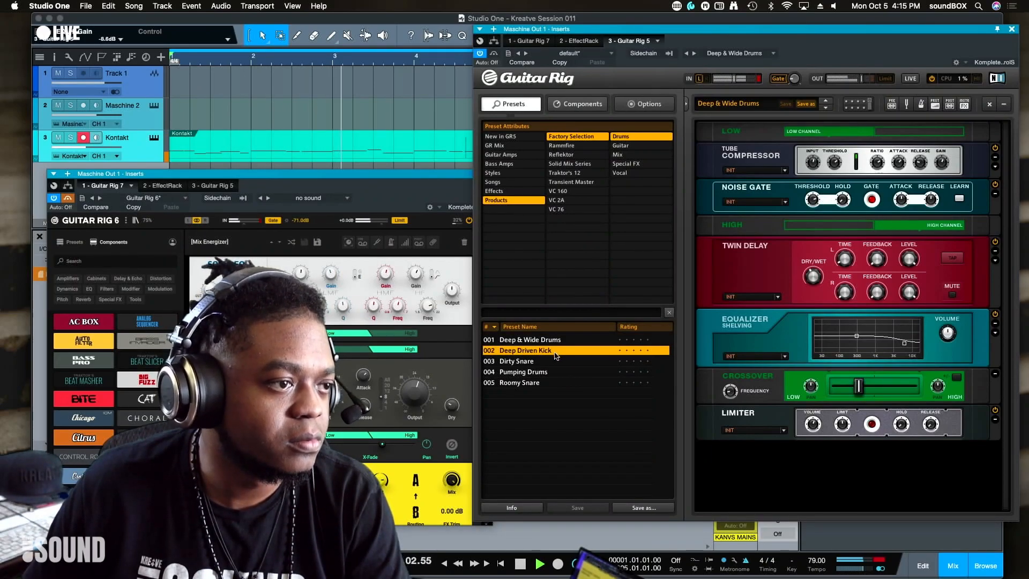
Step: Audition Deep & Wide Mix, Driven Mix and Loud Mix from the Factory Selection mix presets, and load Multiband Compressor
left_click(611, 155)
left_click(531, 339)
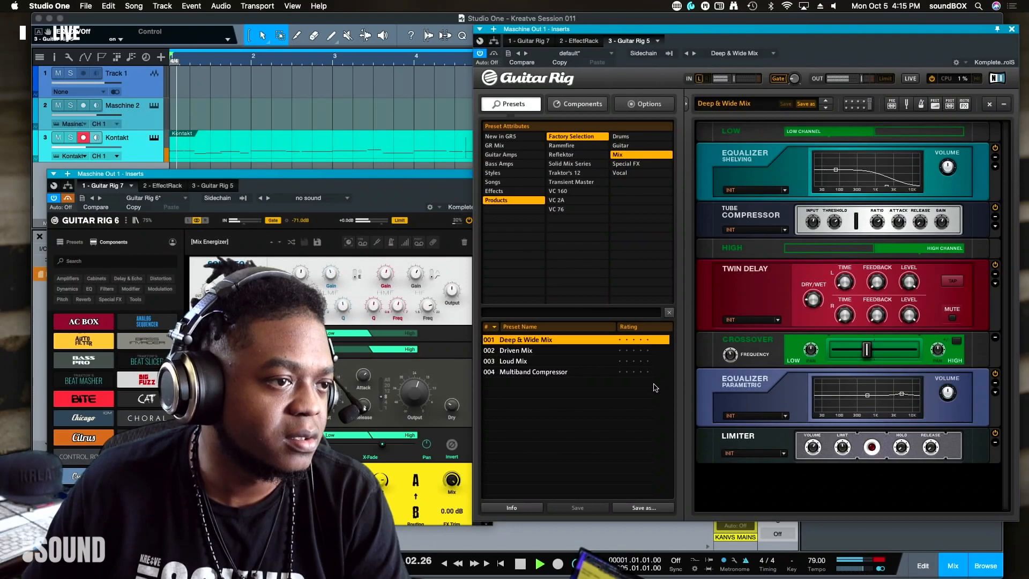
left_click(566, 351)
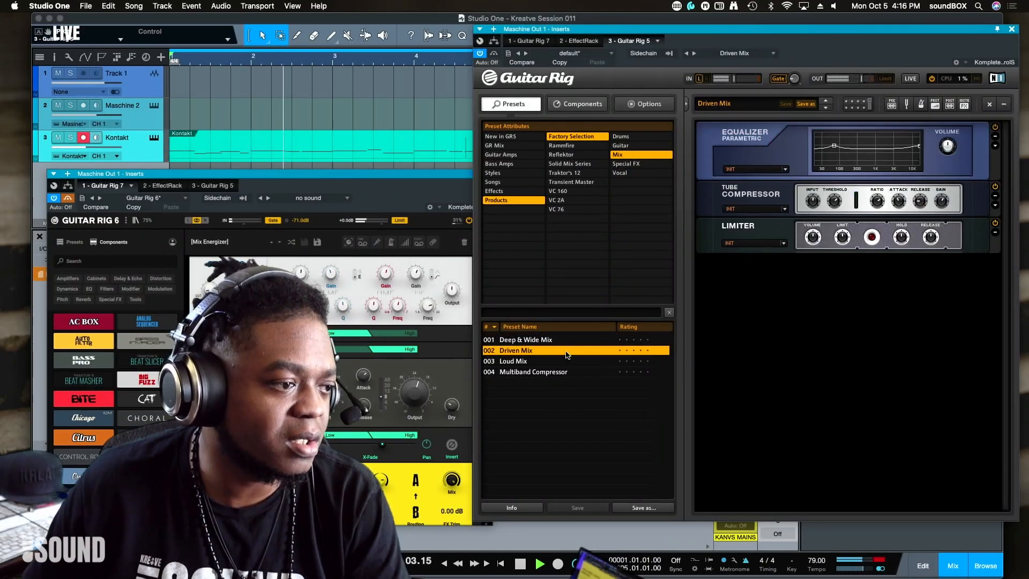
left_click(561, 362)
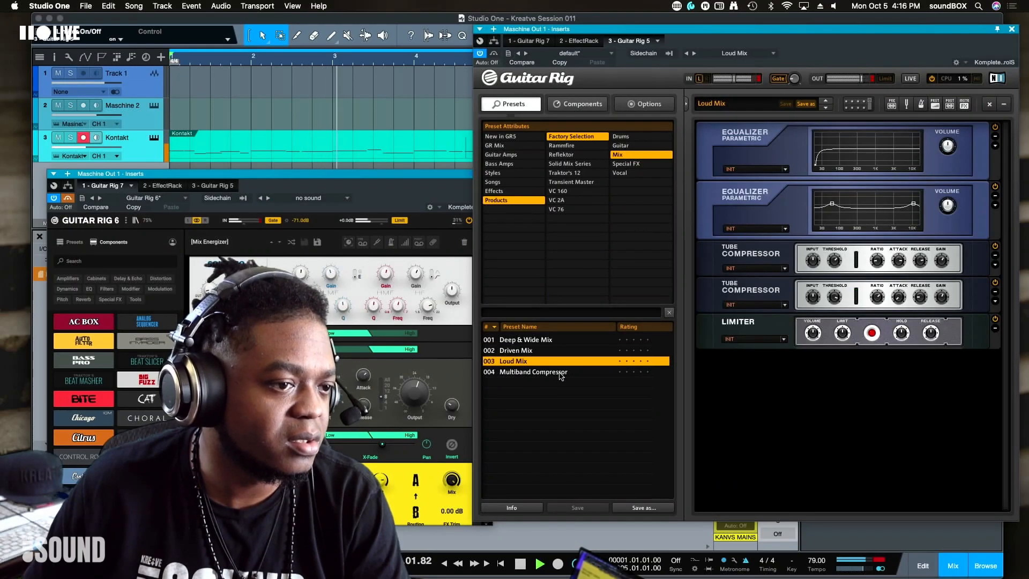
left_click(561, 373)
Step: Examine how the lower pink and green crossovers group the rack modules by selecting them, the last Tube Compressor and the Limiter
scroll(819, 311, "down", 3)
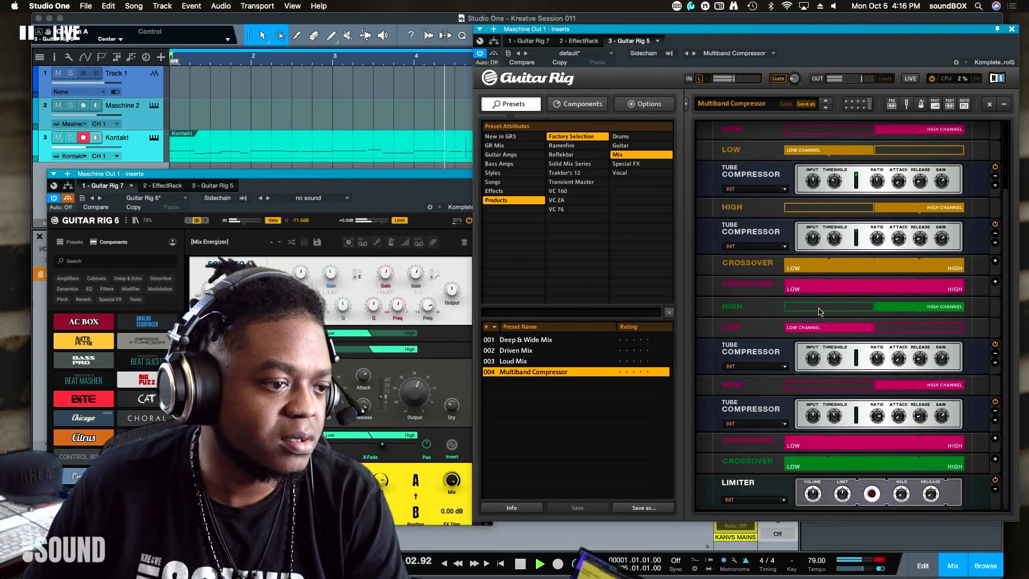
left_click(749, 448)
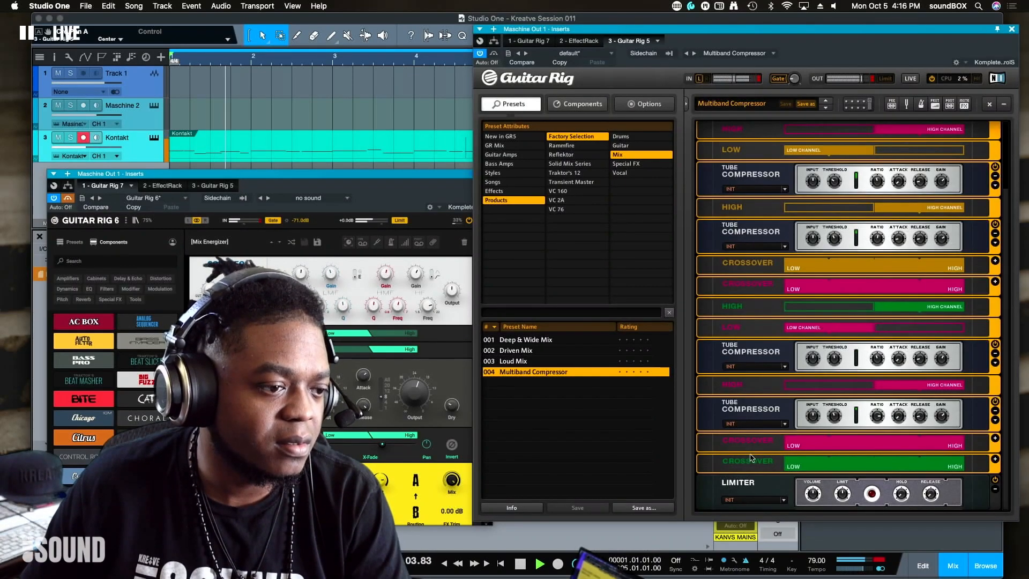
left_click(751, 410)
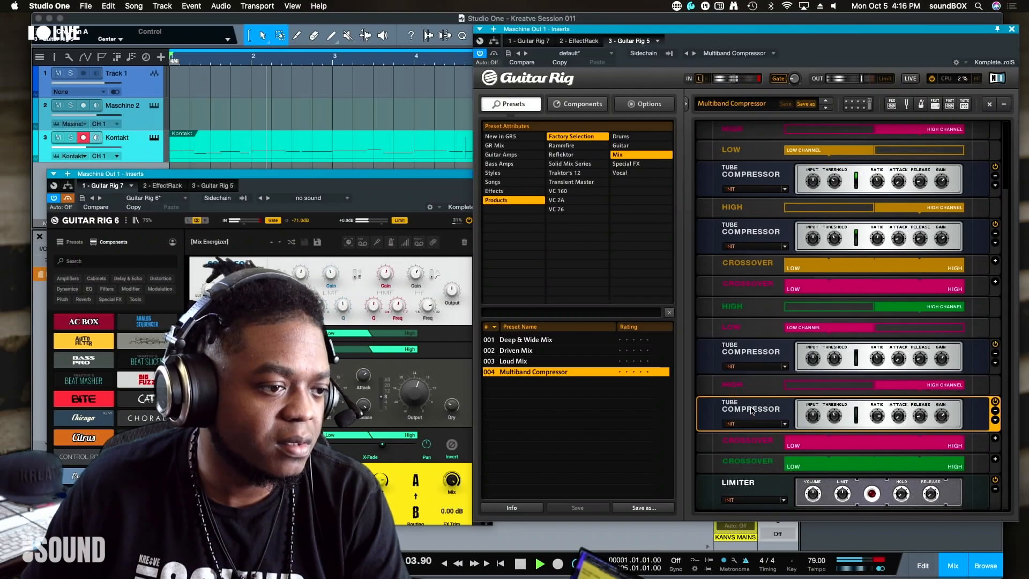
left_click(751, 448)
left_click(748, 470)
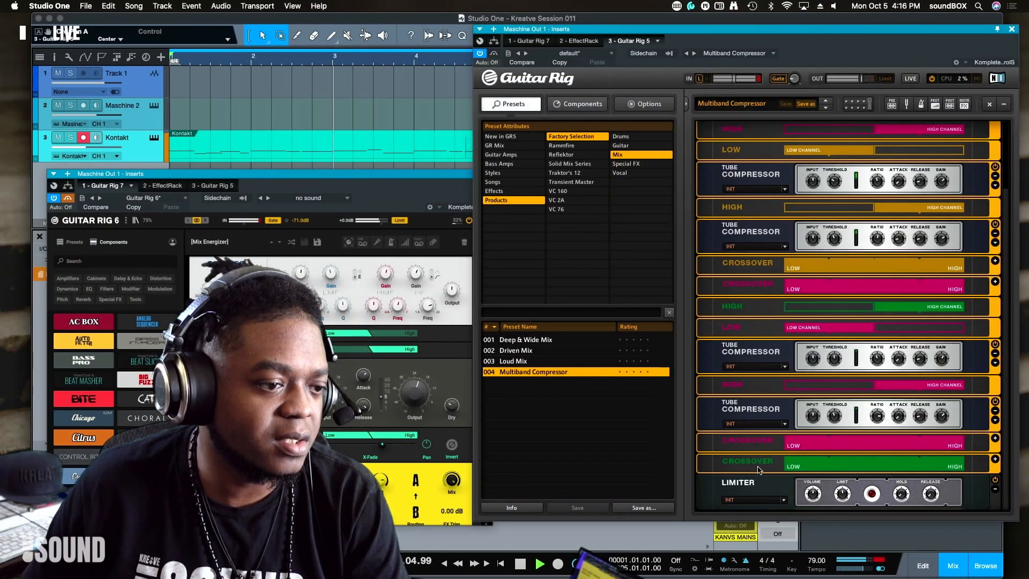
left_click(760, 489)
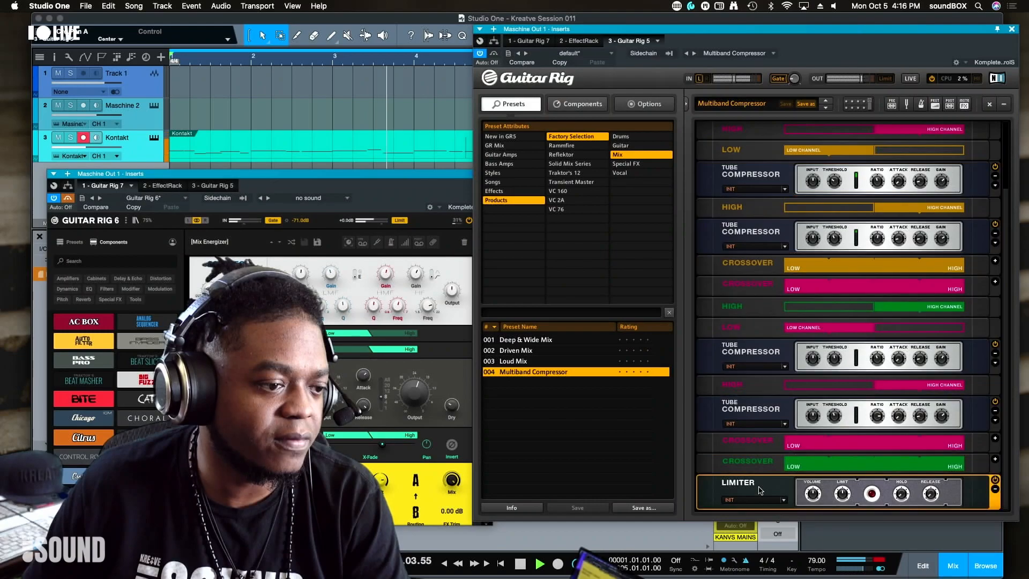
left_click(759, 465)
left_click(758, 441)
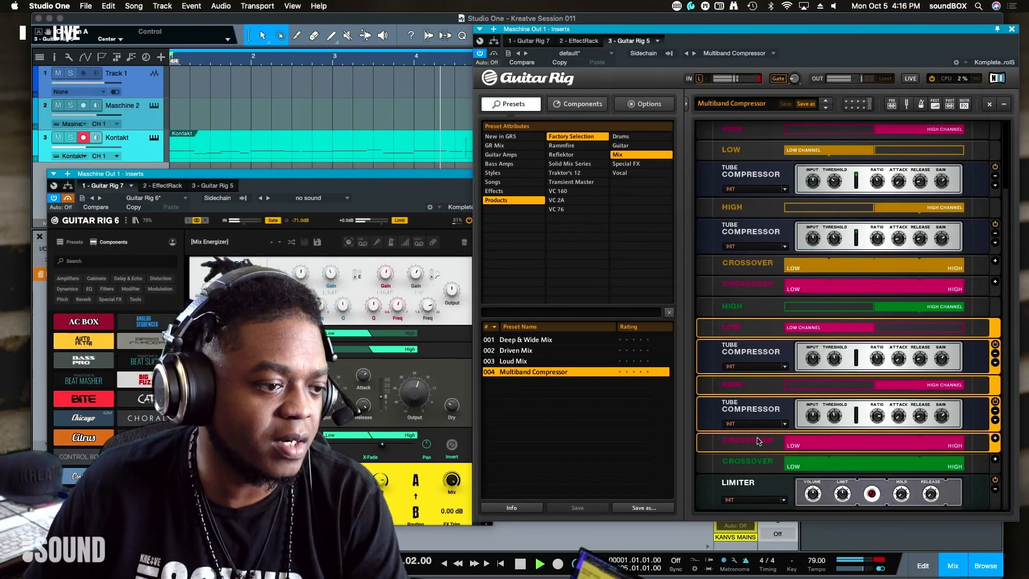
left_click(756, 411)
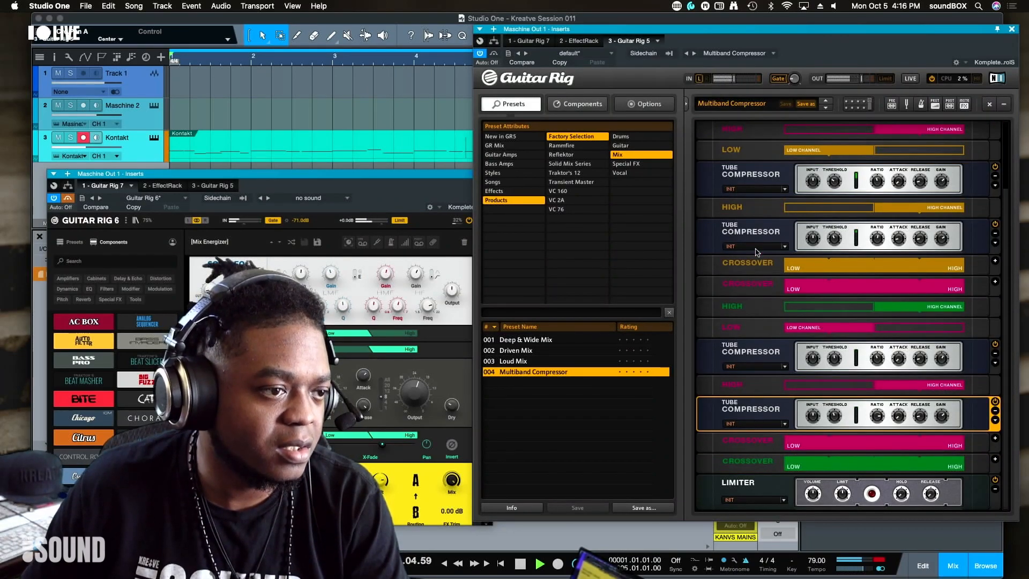
Step: Examine which Tube Compressors and frequency bands belong to the yellow crossover and the upper pink crossover by selecting their modules
left_click(761, 264)
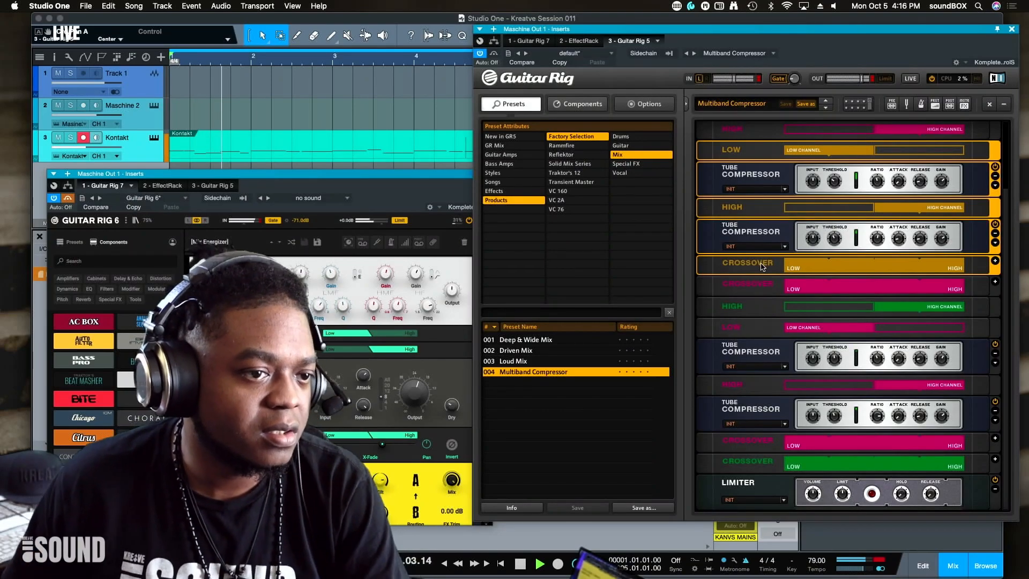
left_click(759, 283)
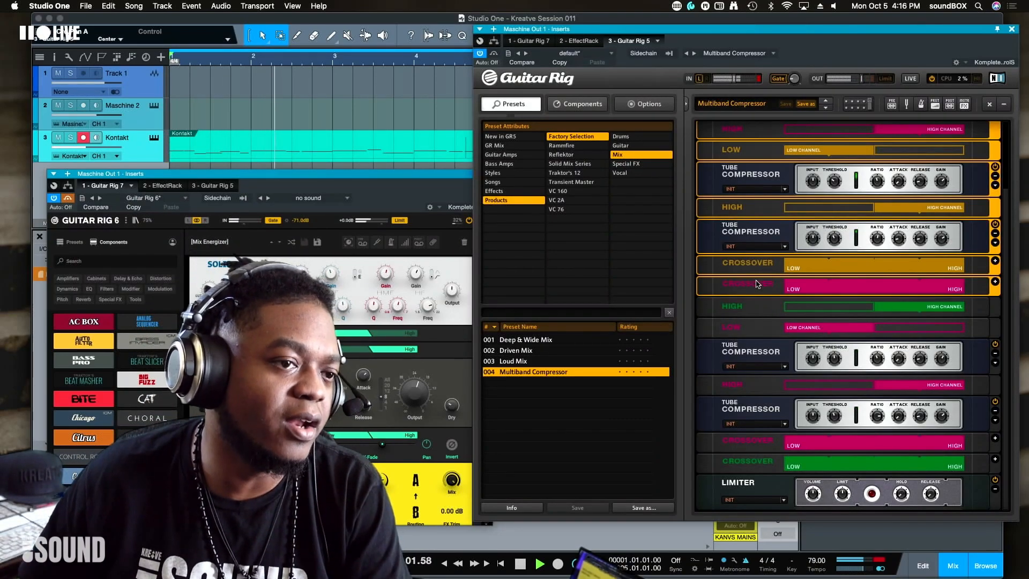
scroll(760, 284, "up", 3)
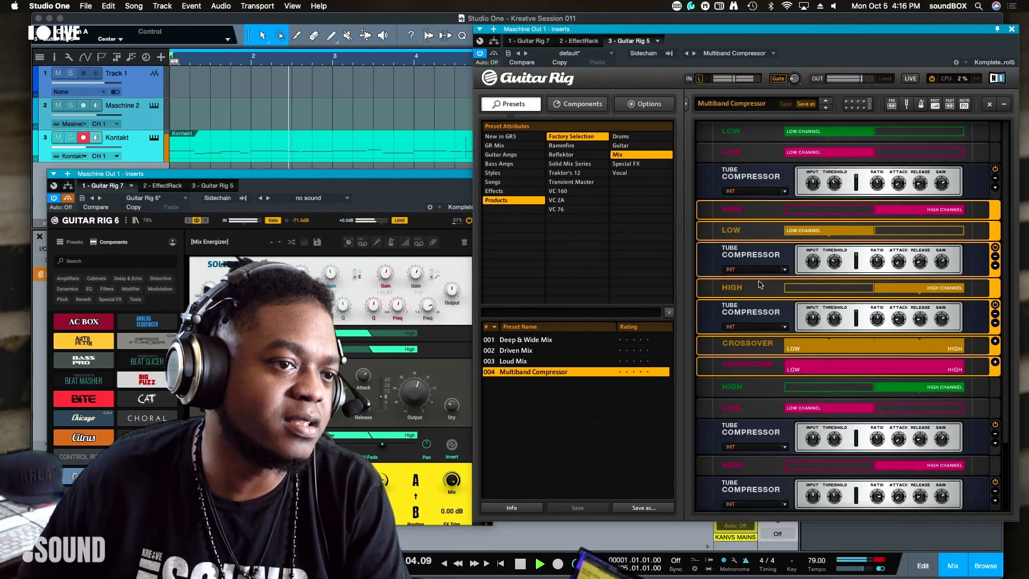
left_click(779, 179)
left_click(773, 209)
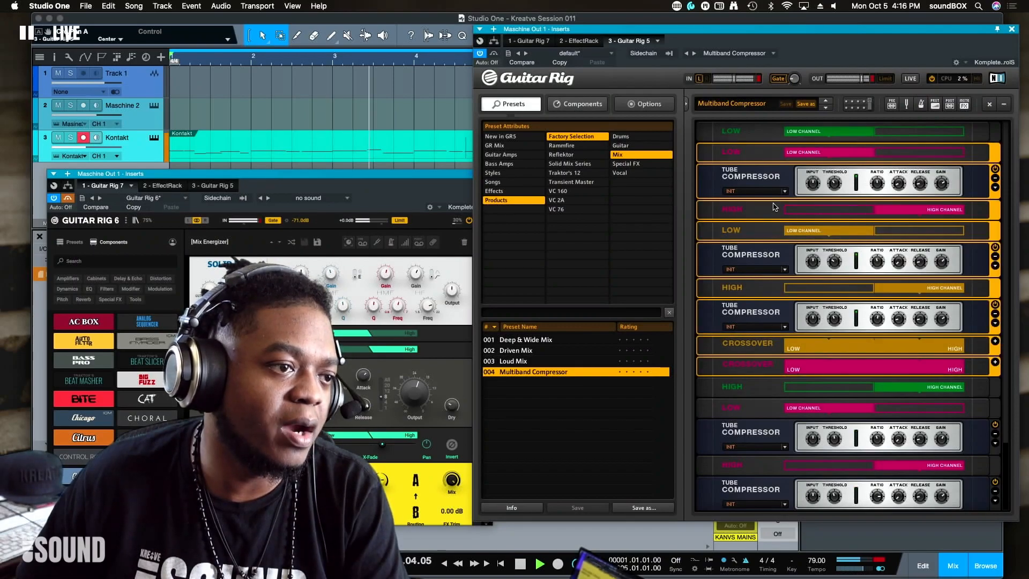
Step: Compare the yellow crossover's module group with the upper pink crossover's group, checking the yellow high band's Tube Compressor separately
left_click(770, 234)
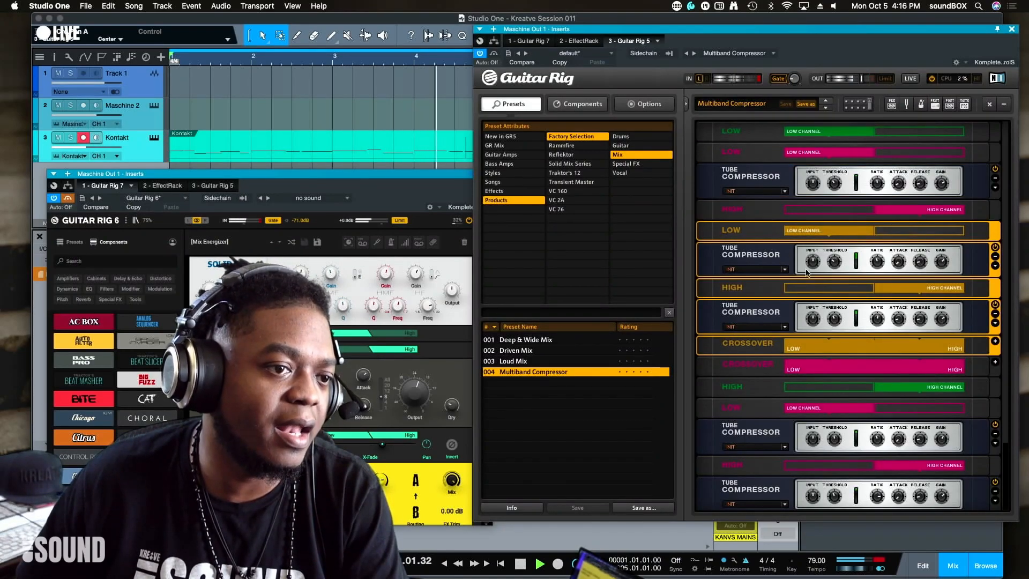
left_click(779, 310)
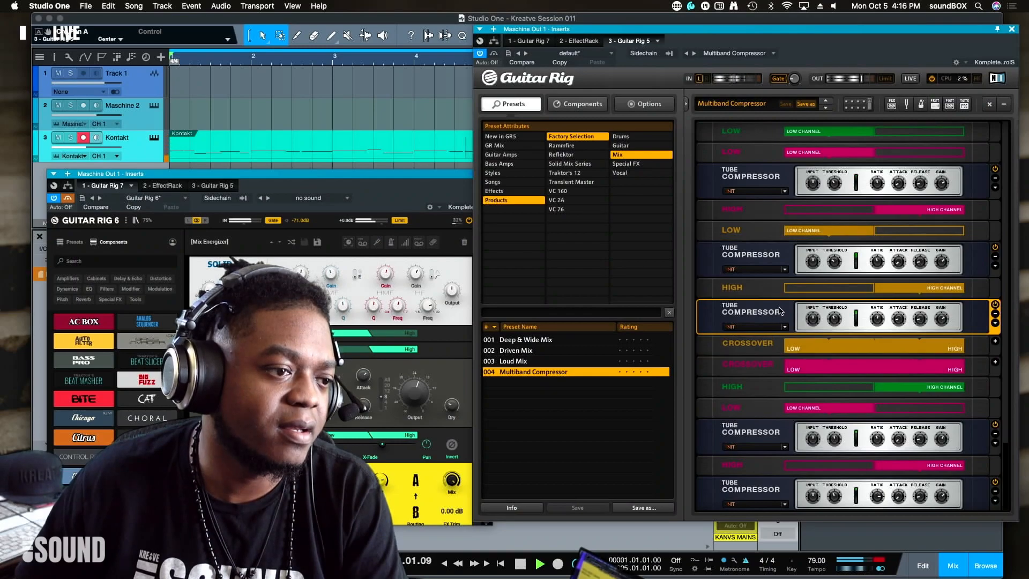
left_click(773, 351)
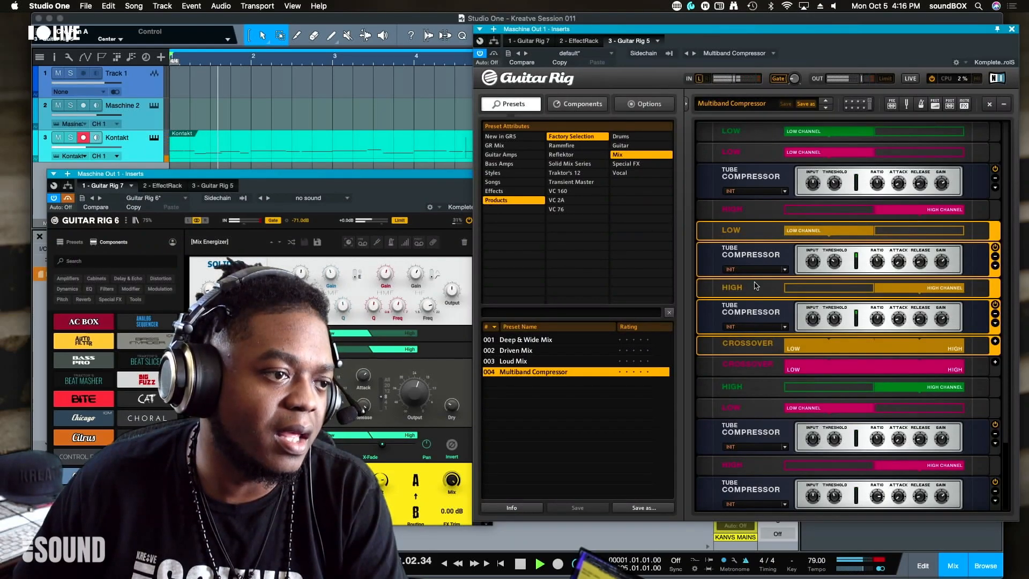
left_click(755, 213)
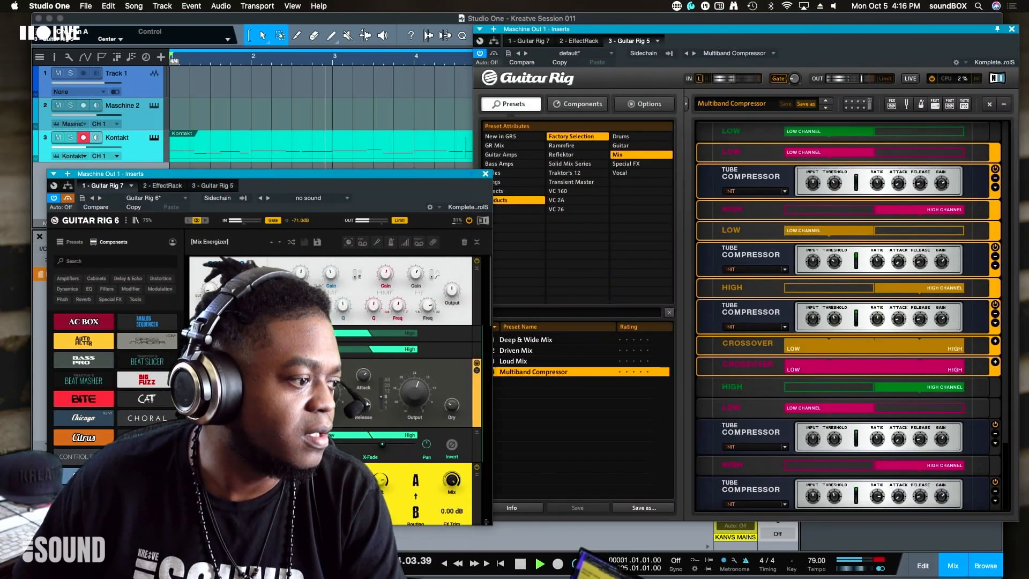
Step: Examine the Mix Energizer rack in Guitar Rig 6, including the Bite, Container, split, Filterbank and Vintage Verb modules
scroll(332, 385, "down", 10)
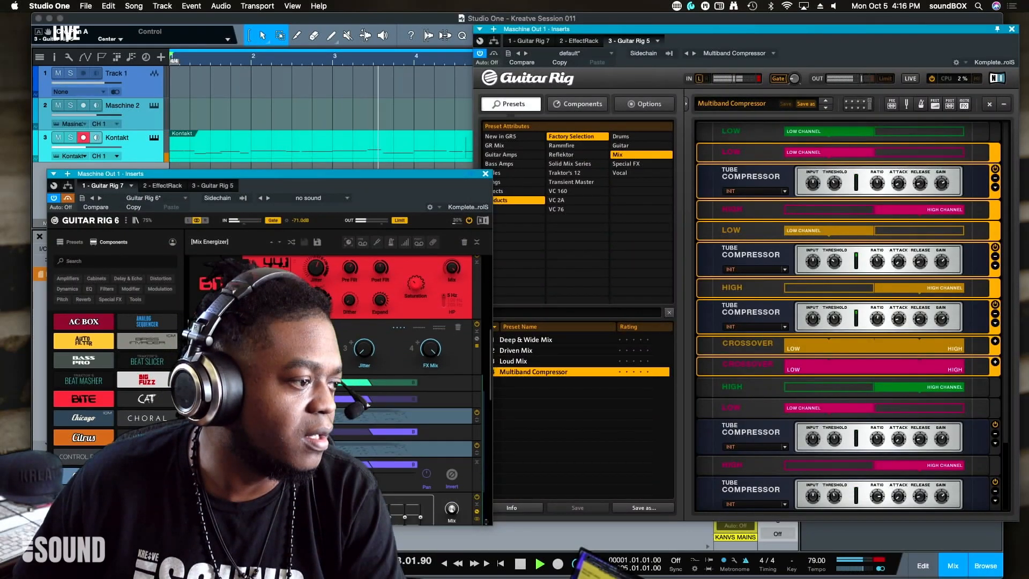
scroll(375, 386, "down", 2)
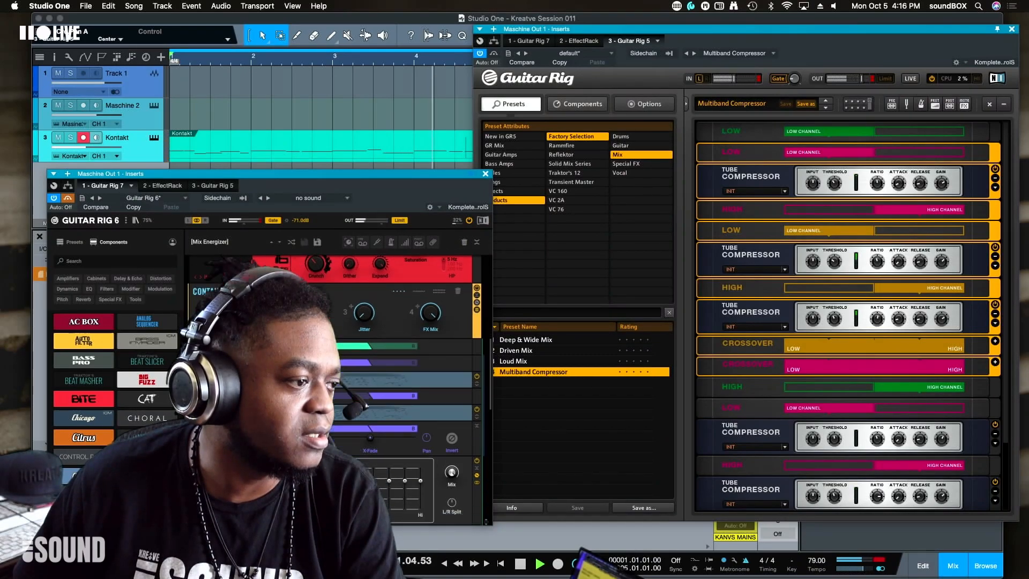
scroll(194, 260, "down", 6)
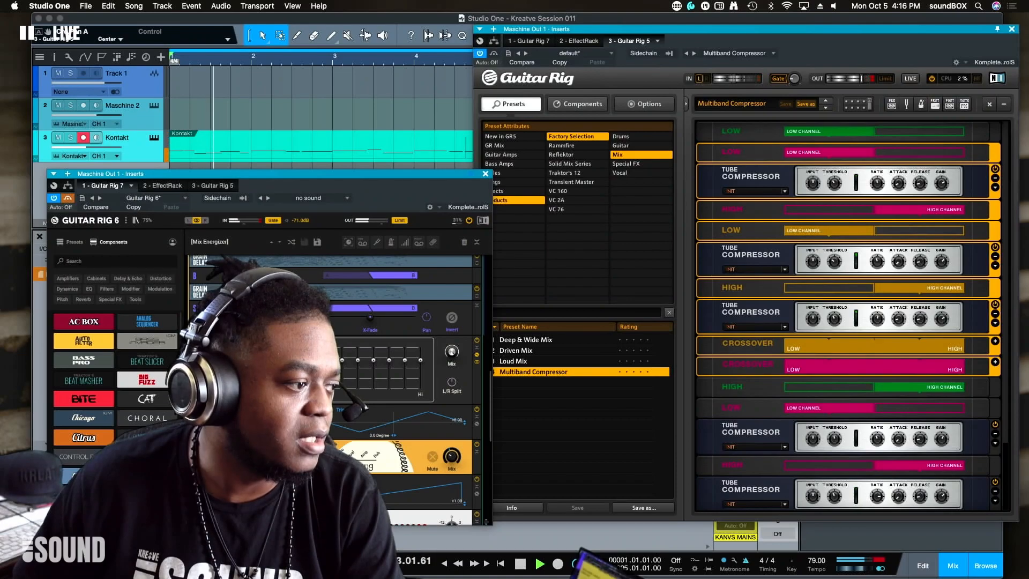
scroll(312, 281, "down", 7)
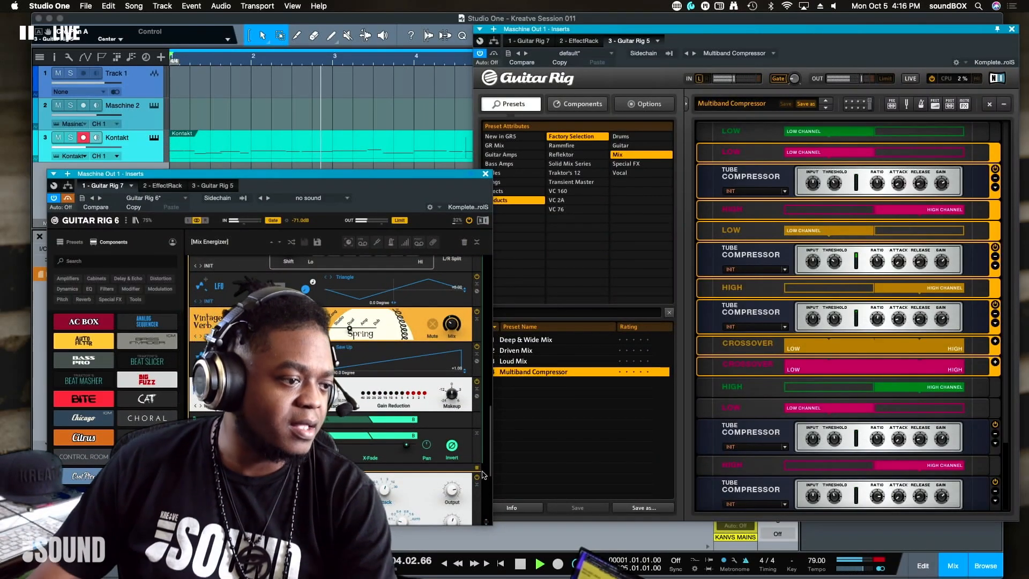
scroll(391, 440, "up", 10)
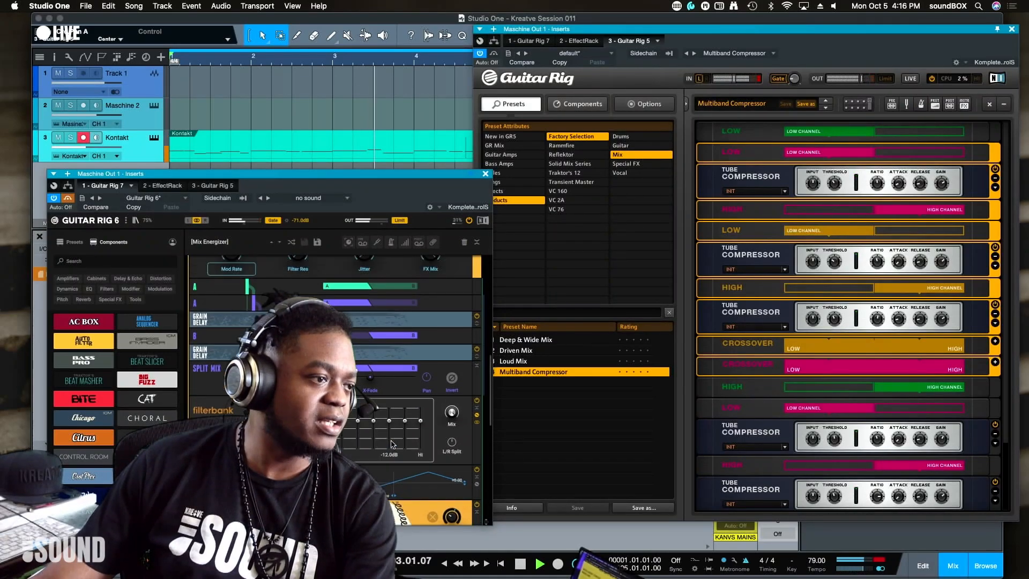
scroll(391, 441, "up", 6)
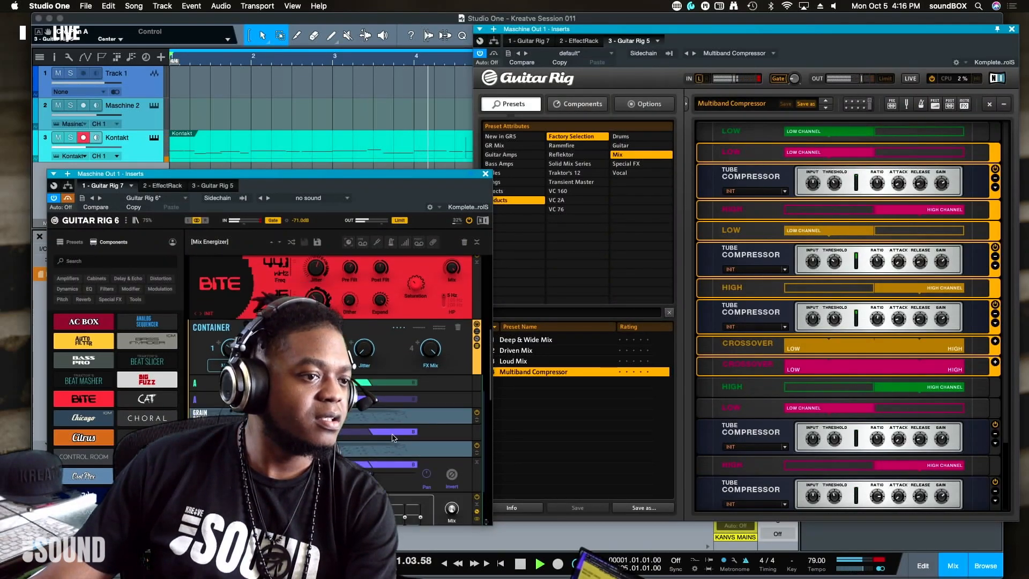
Step: Inspect the Tube Compressors in the yellow crossover's low and high bands in Guitar Rig 5 by selecting each one
left_click(974, 271)
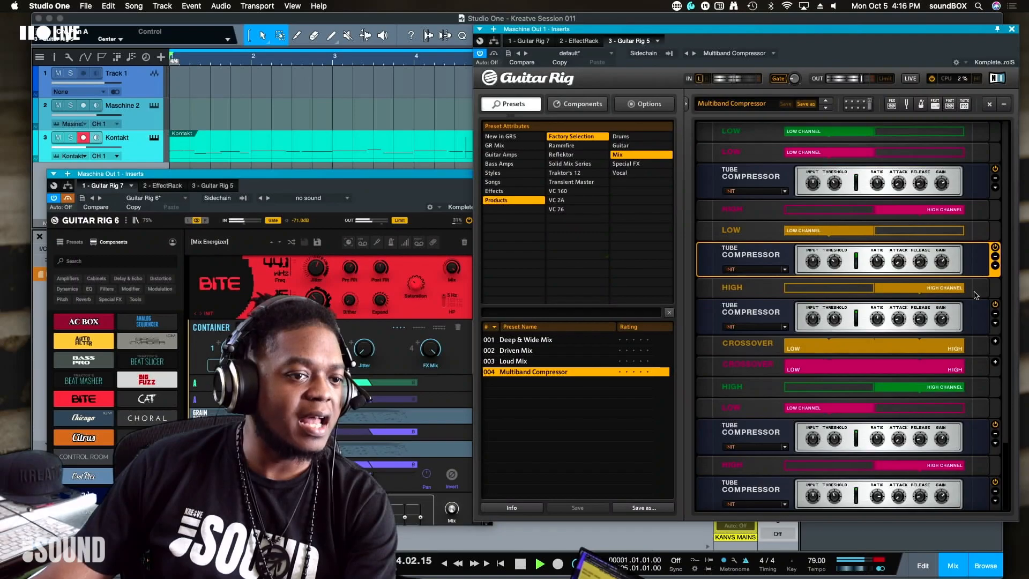
left_click(973, 314)
left_click(974, 314)
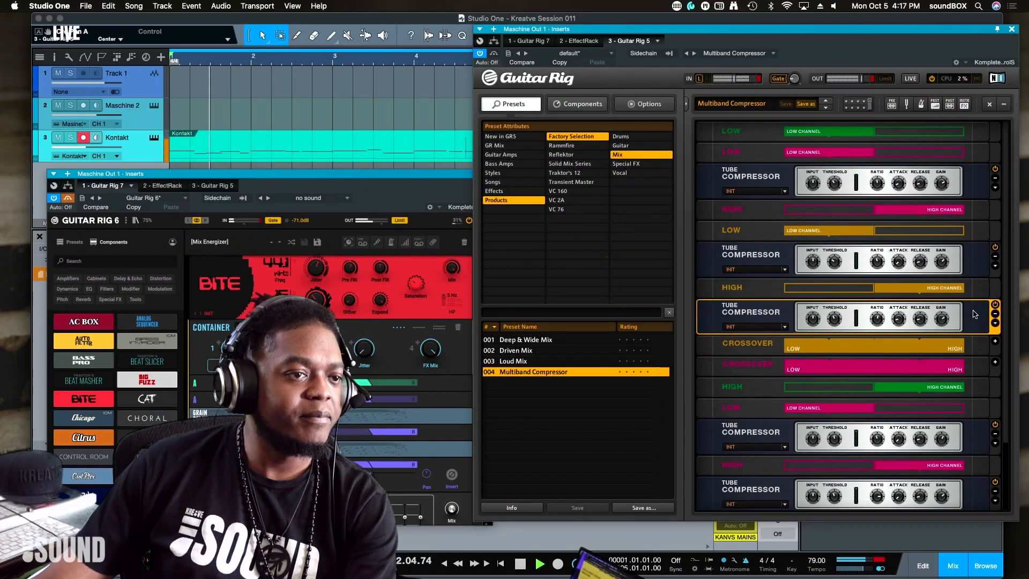
Step: Browse the Special FX and Guitar preset categories of the Factory Selection
scroll(974, 314, "down", 3)
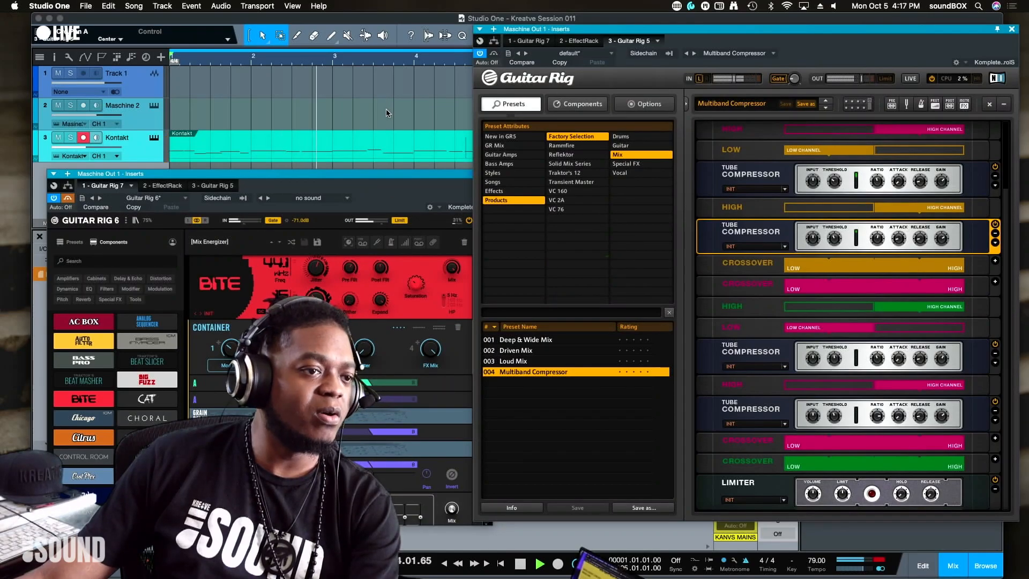
left_click(625, 164)
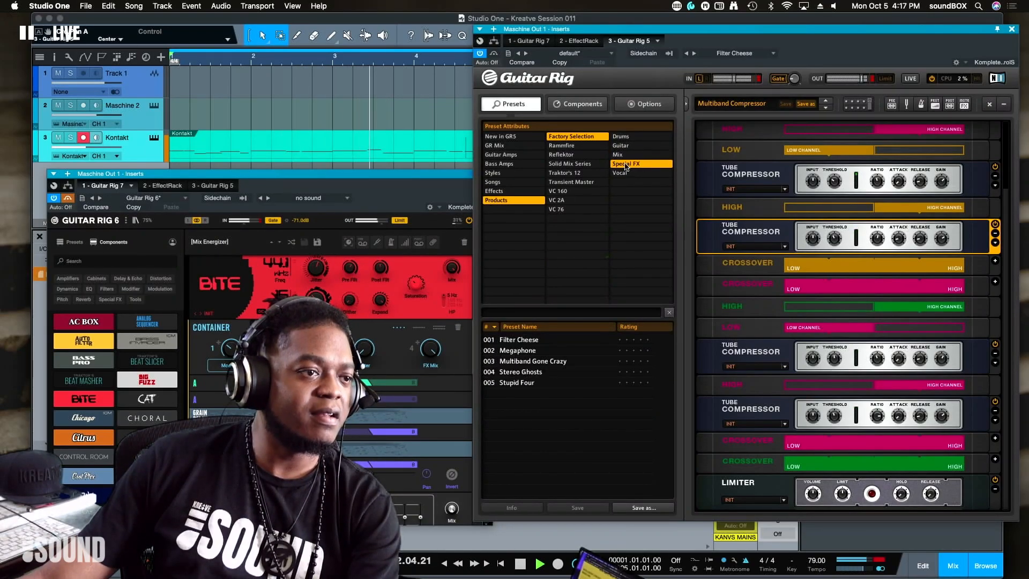
left_click(623, 146)
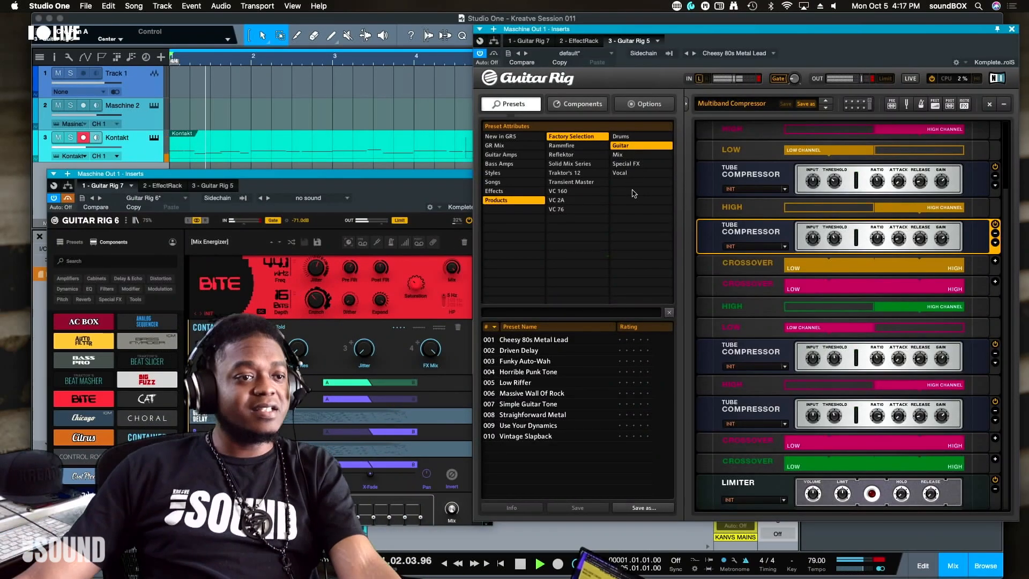
Step: Inspect individual Tube Compressors and the Limiter, and select the whole green crossover group to see which modules it contains
left_click(772, 177)
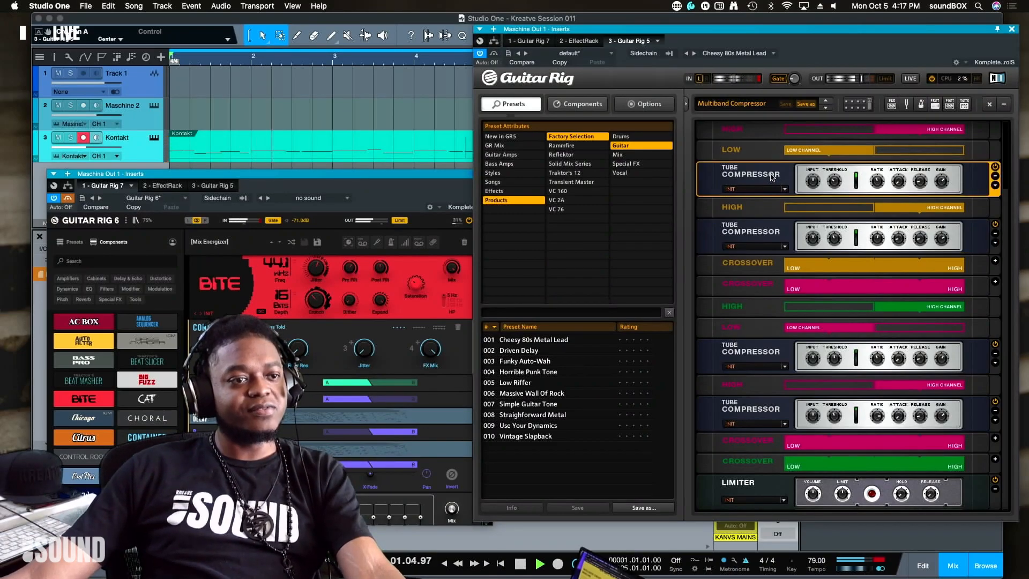
left_click(777, 327)
left_click(782, 354)
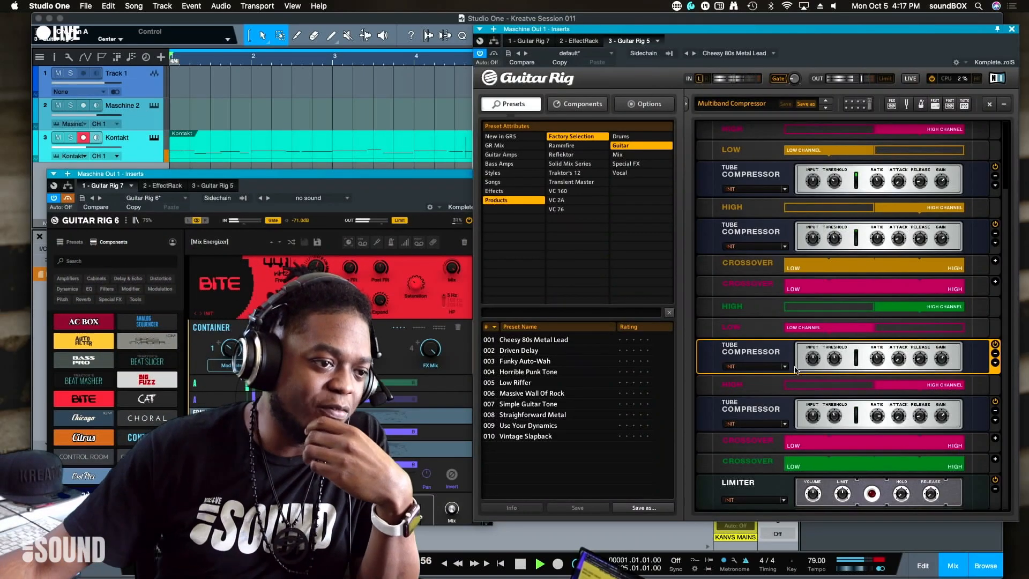
left_click(788, 486)
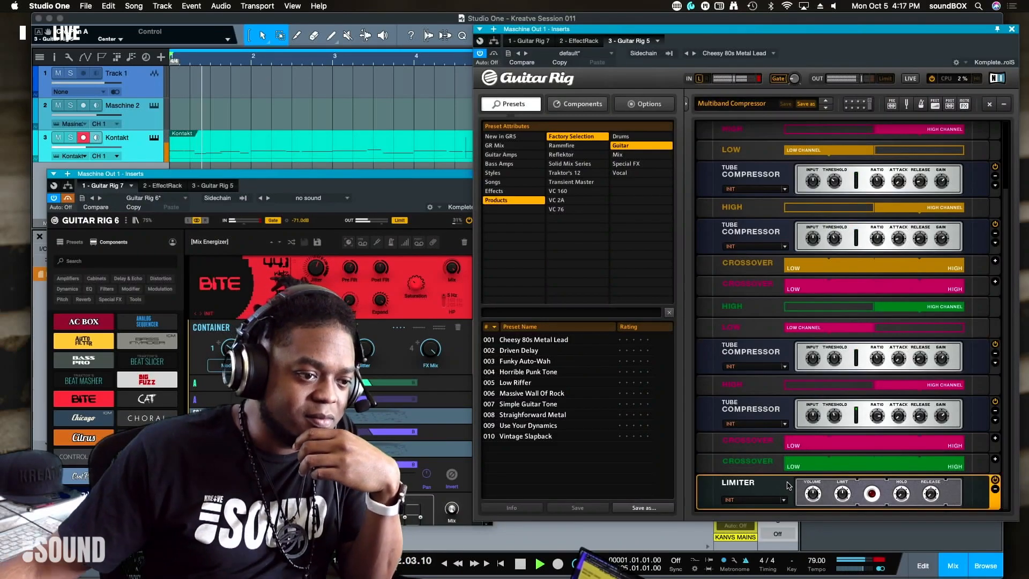
key("super+a")
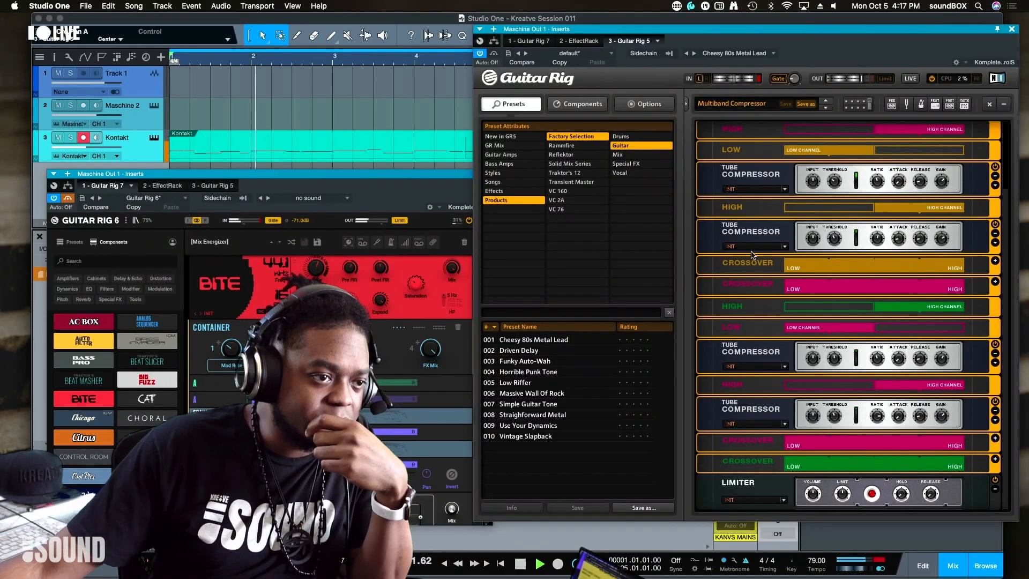
Step: Bypass the Guitar Rig 5 insert and switch off the reverb module below VC 2A in Guitar Rig 6's Mix Energizer rack
left_click(314, 174)
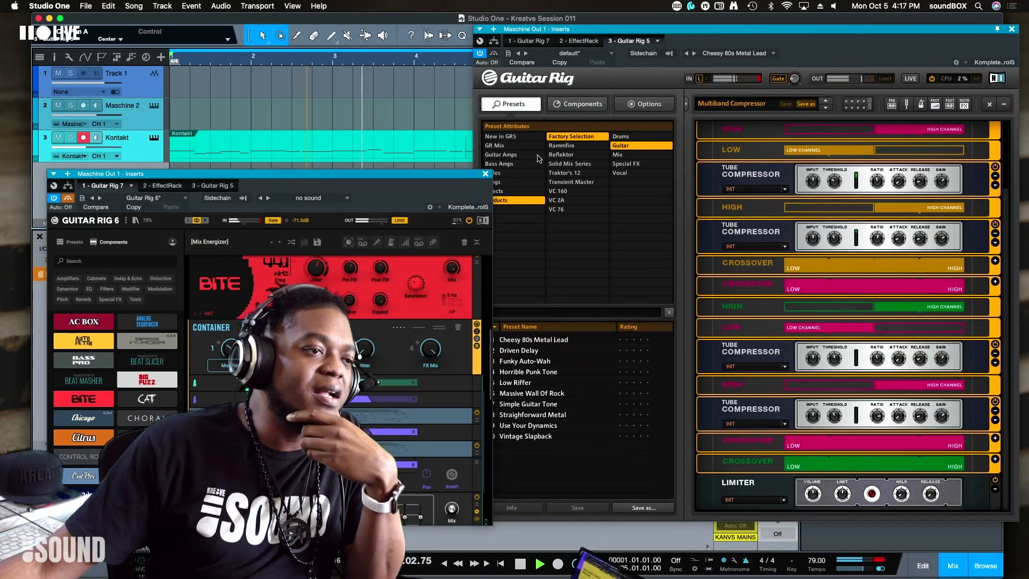
left_click(495, 56)
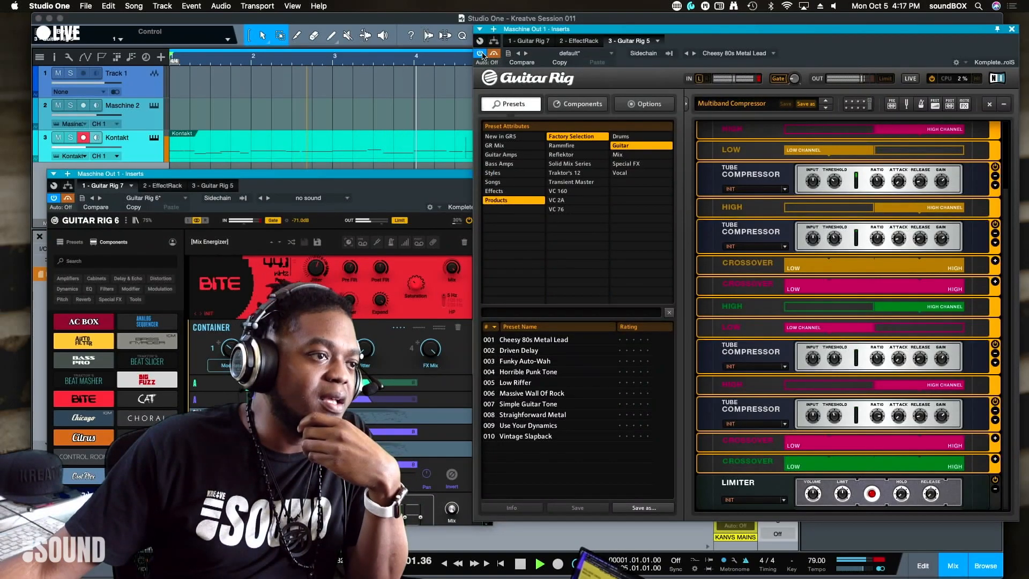
scroll(434, 352, "down", 5)
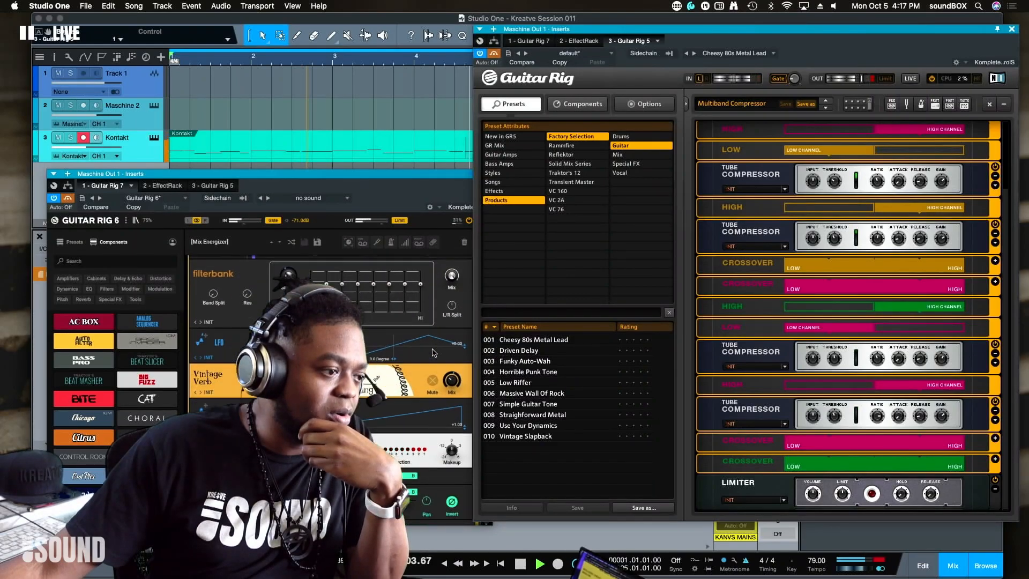
scroll(434, 352, "down", 5)
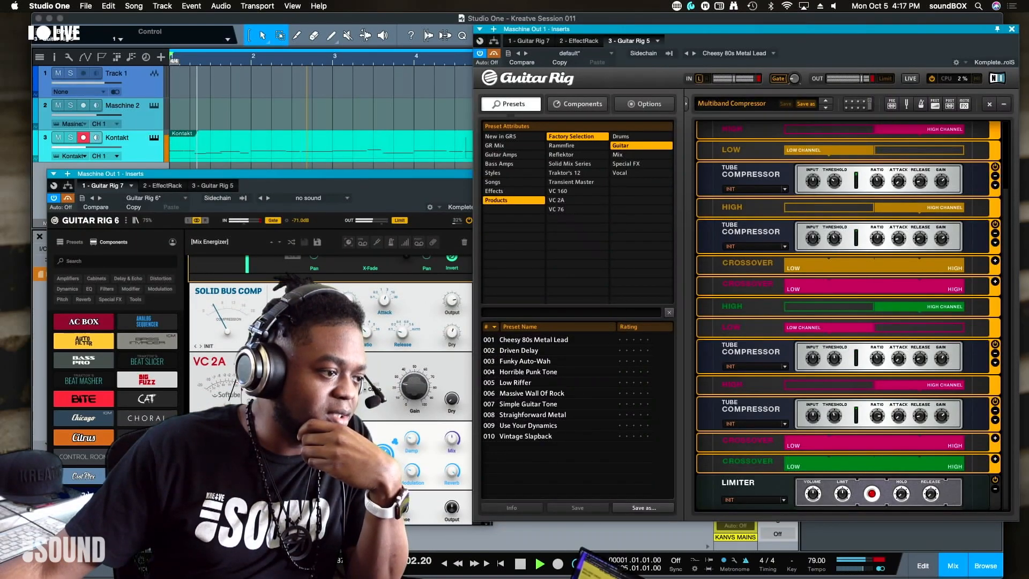
left_click(465, 441)
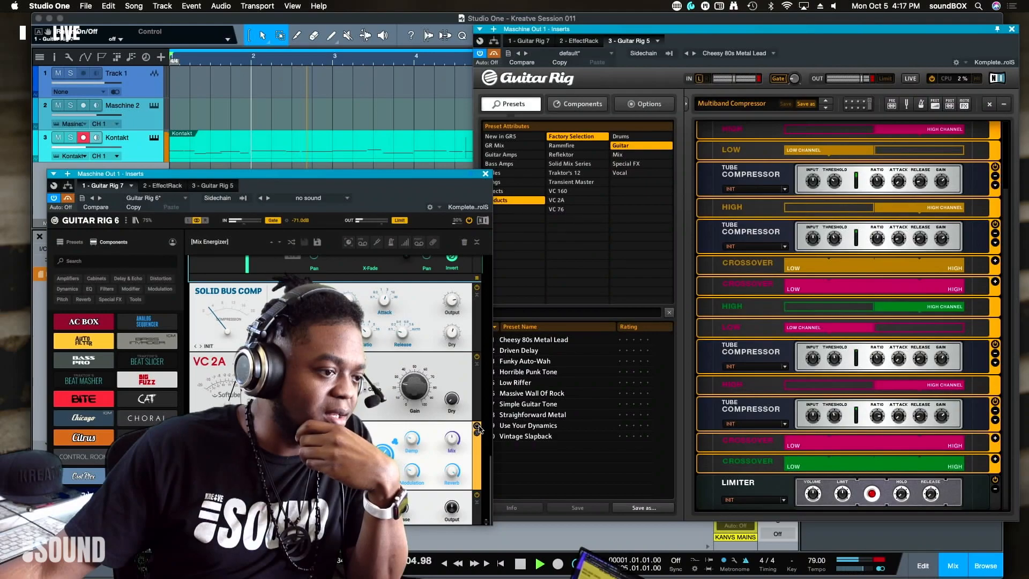
Step: Take the Guitar Rig 6 insert out of bypass and switch off the Container module in the Mix Energizer rack
scroll(385, 386, "up", 5)
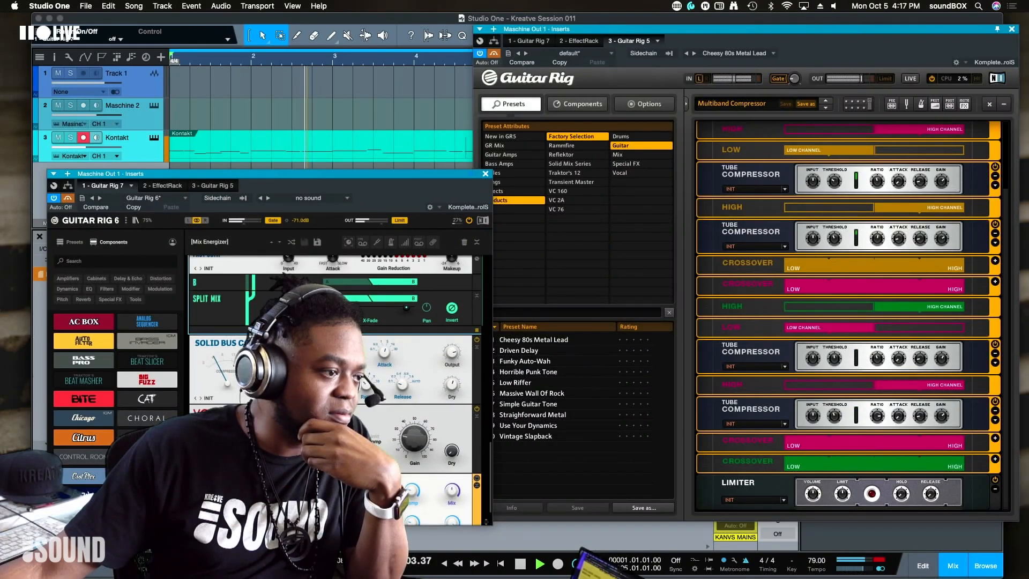
scroll(386, 386, "up", 1)
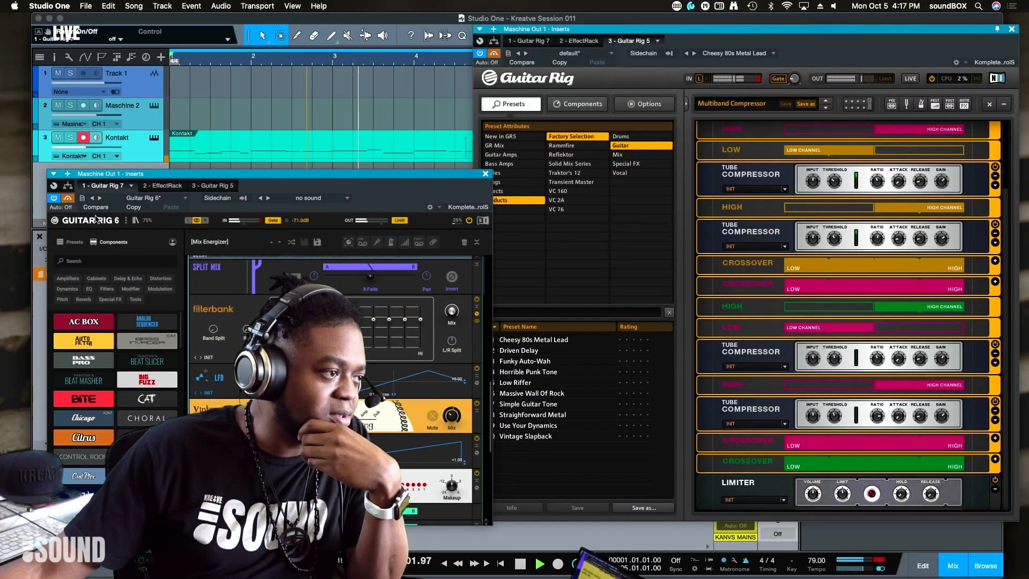
scroll(386, 386, "down", 6)
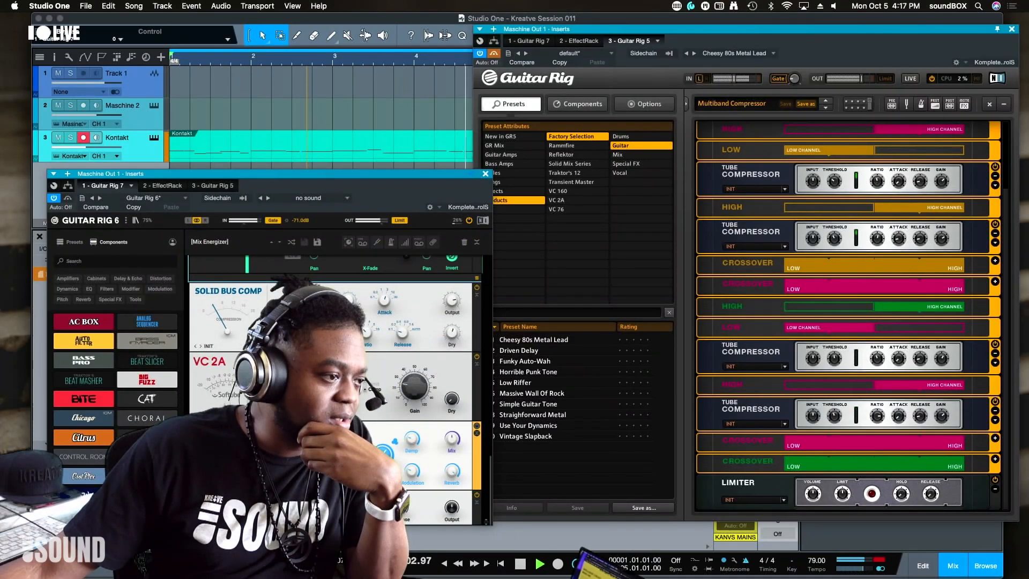
scroll(386, 385, "up", 5)
scroll(458, 371, "up", 5)
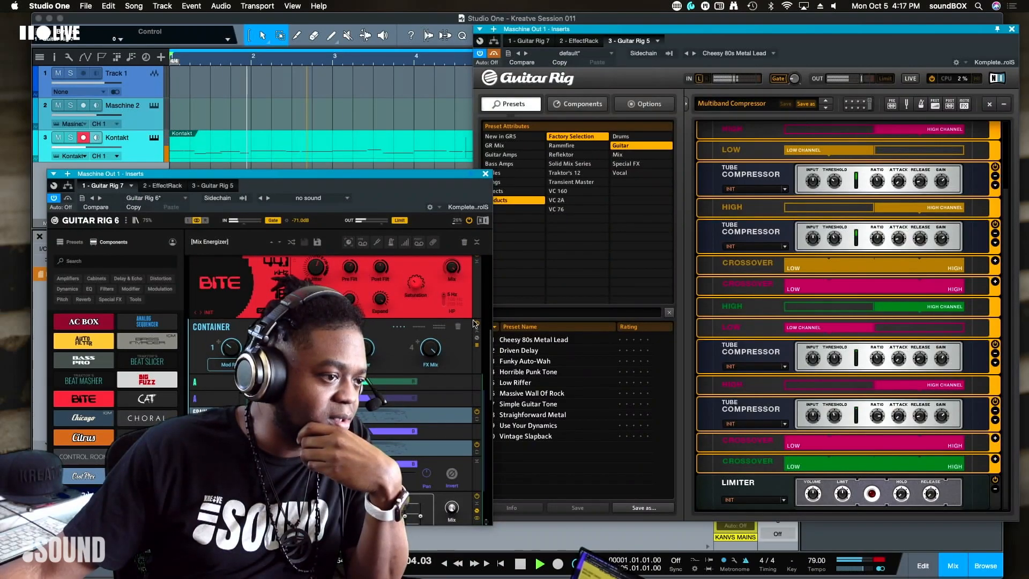
scroll(433, 333, "down", 10)
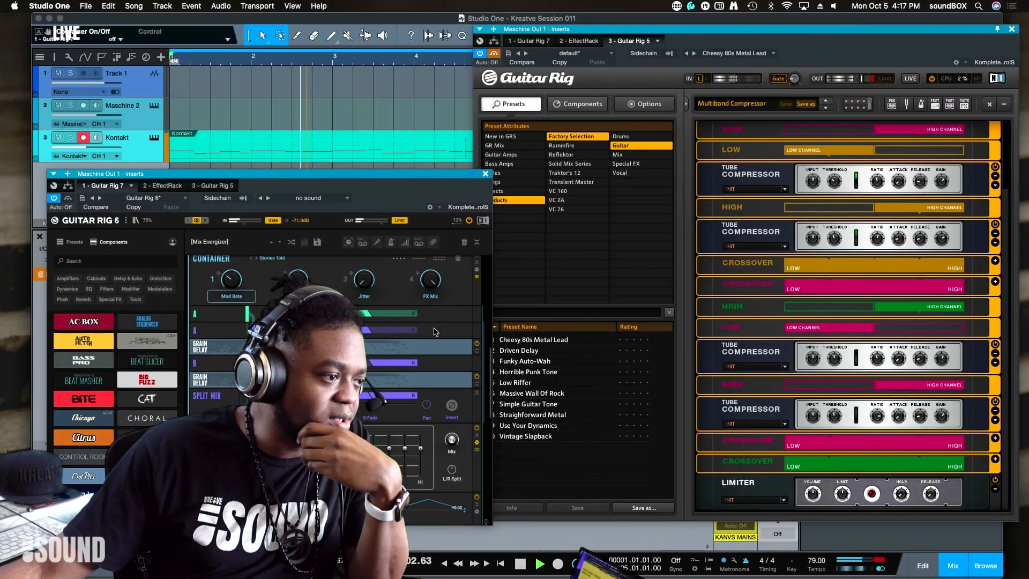
scroll(433, 358, "down", 3)
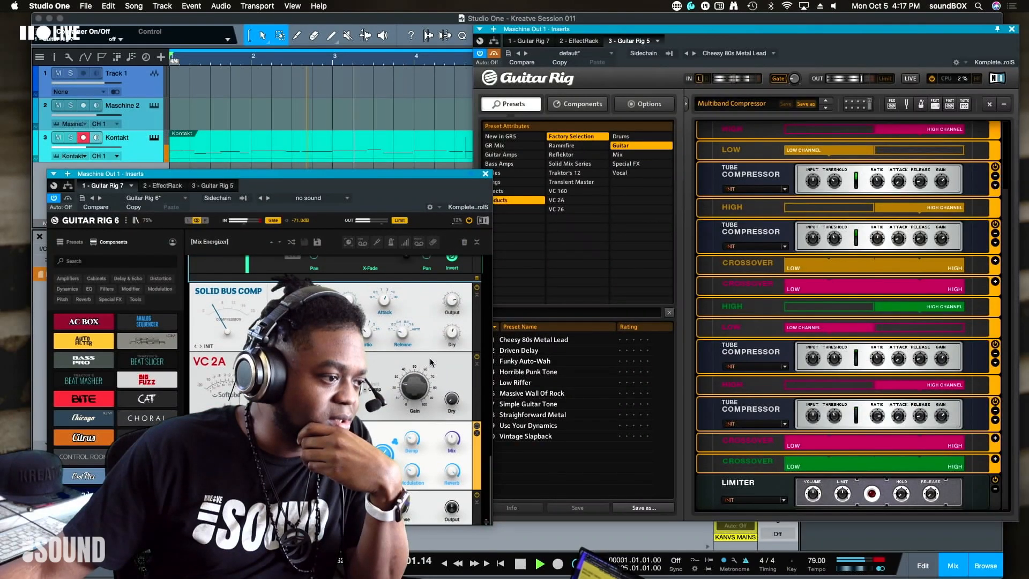
Step: Switch the reverb module below VC 2A back on, adjust its Mix level while listening, and stop playback
left_click(476, 427)
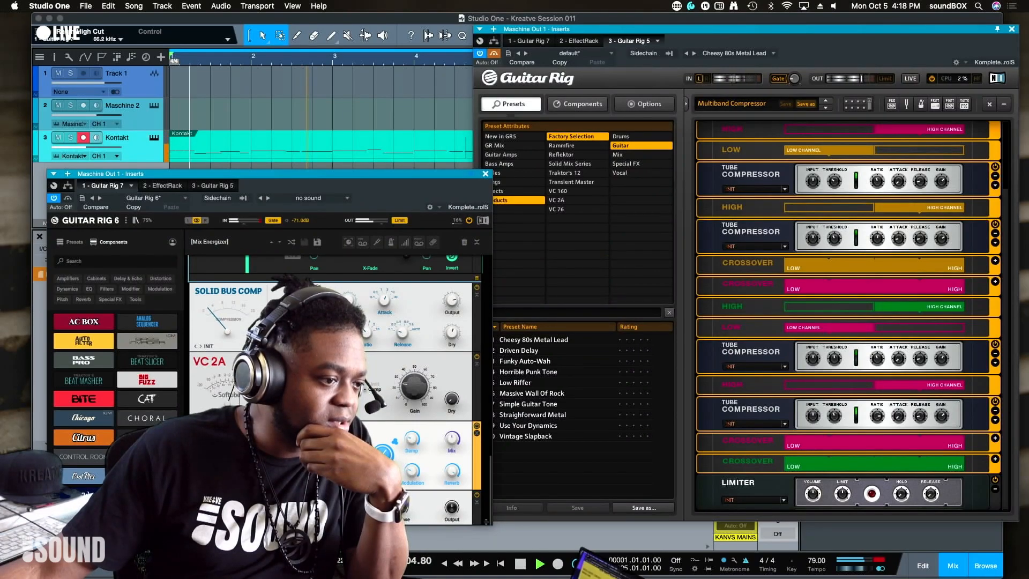
mouse_move(452, 438)
left_mouse_down()
mouse_move(452, 471)
mouse_move(451, 447)
left_mouse_up()
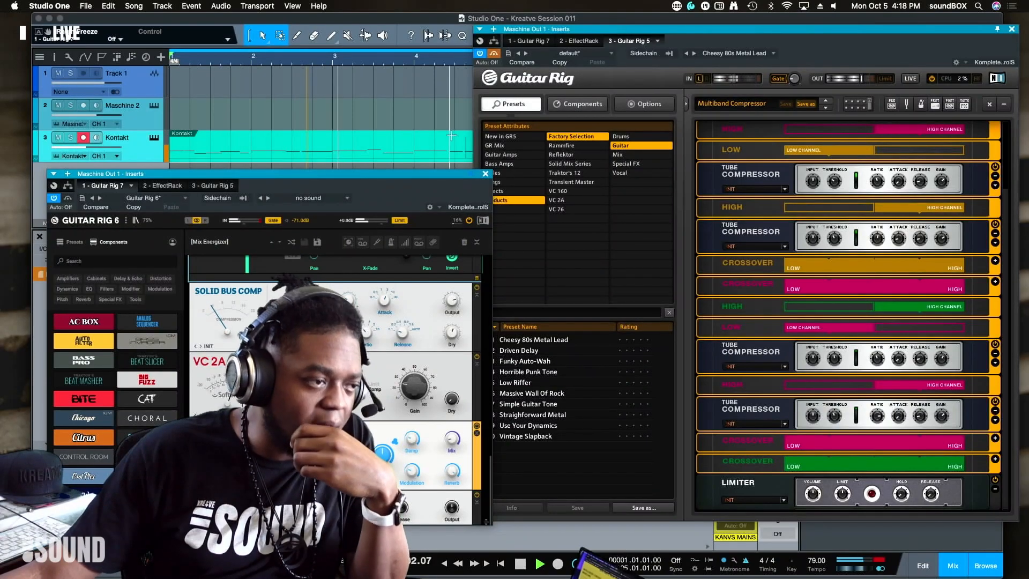
key("space")
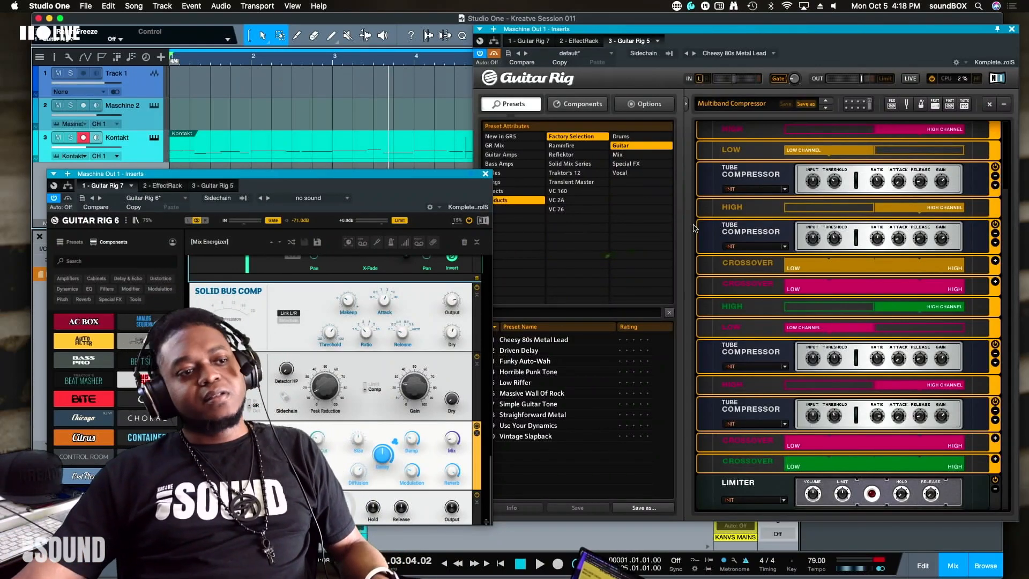
Step: Examine the yellow crossover in Guitar Rig 5 by selecting its high band, the low band's Tube Compressor and its low band
left_click(741, 207)
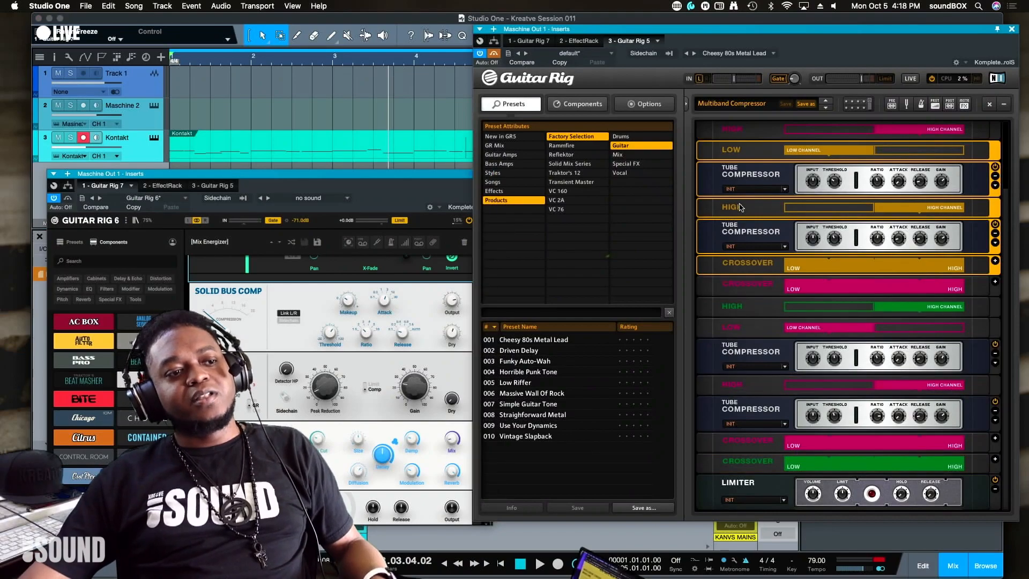
left_click(766, 182)
left_click(766, 155)
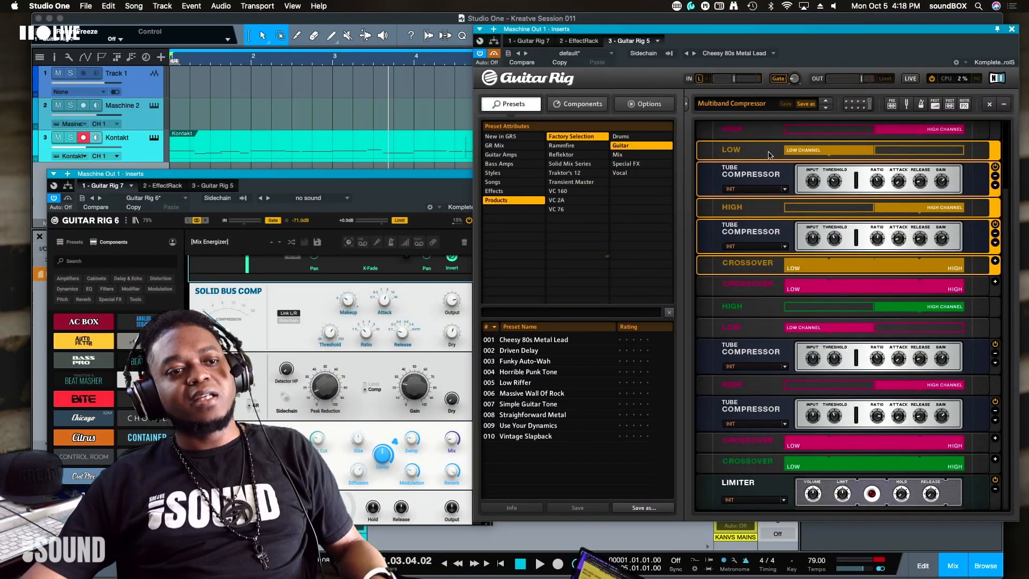
Step: Select the green crossover's low band in Guitar Rig 5's Multiband Compressor rack and examine the modules nested in it
scroll(772, 154, "up", 3)
left_click(769, 131)
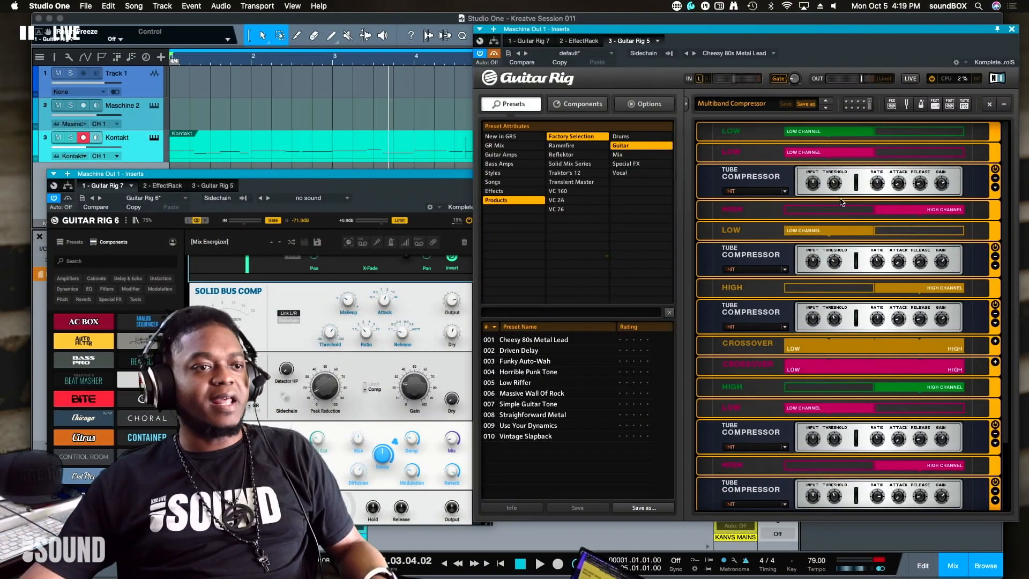
scroll(823, 261, "down", 3)
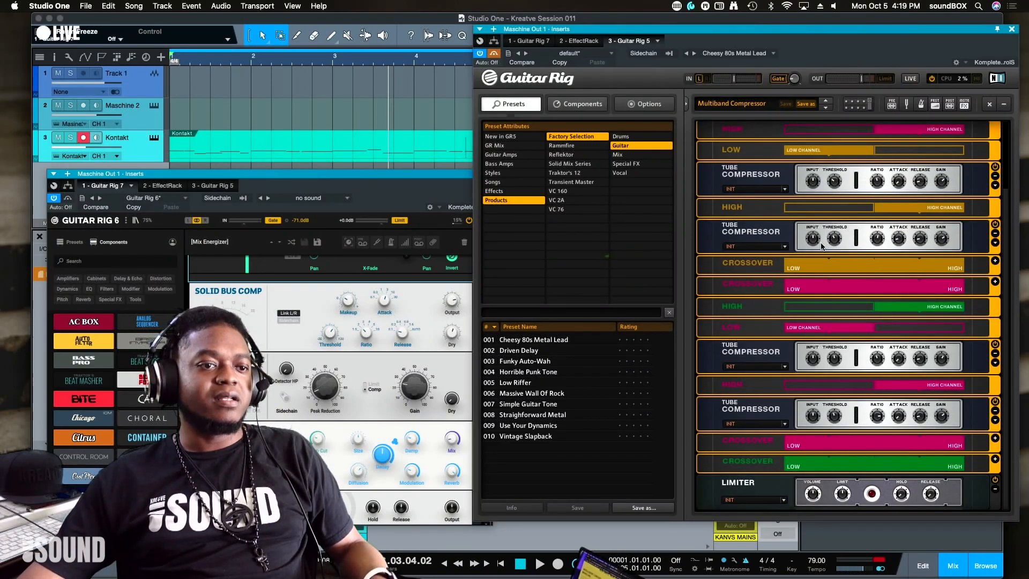
scroll(821, 246, "up", 3)
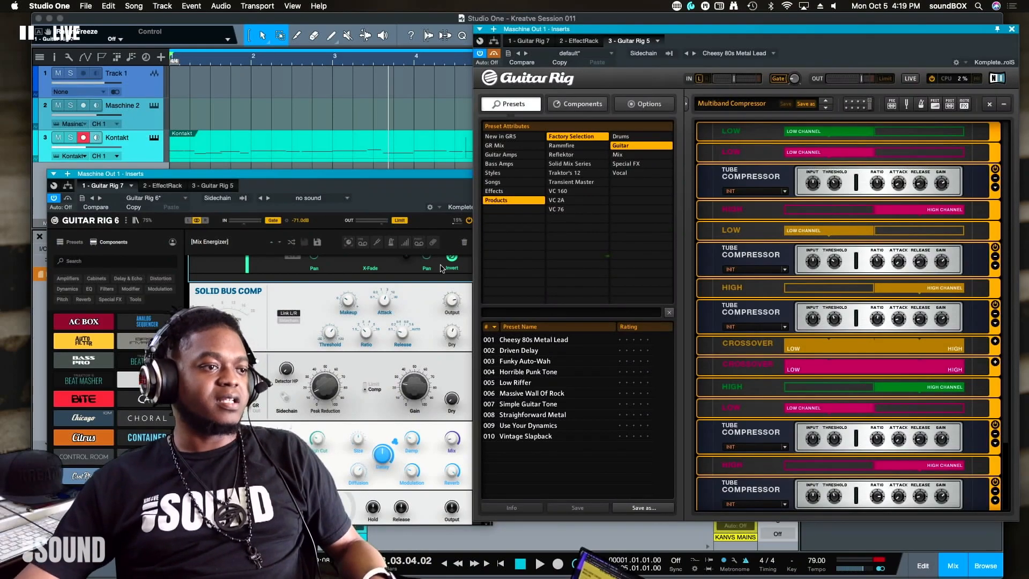
Step: Reposition the Guitar Rig 6 window and add an AC Box amplifier between the LFO and spring reverb in the Mix Energizer rack
left_click_drag(409, 175, 433, 196)
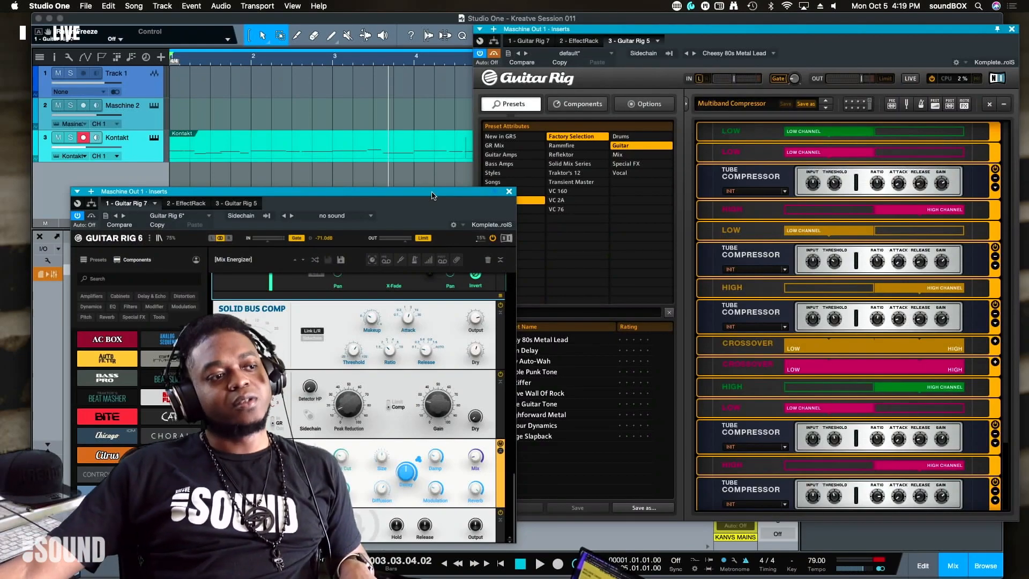
left_click_drag(433, 195, 522, 173)
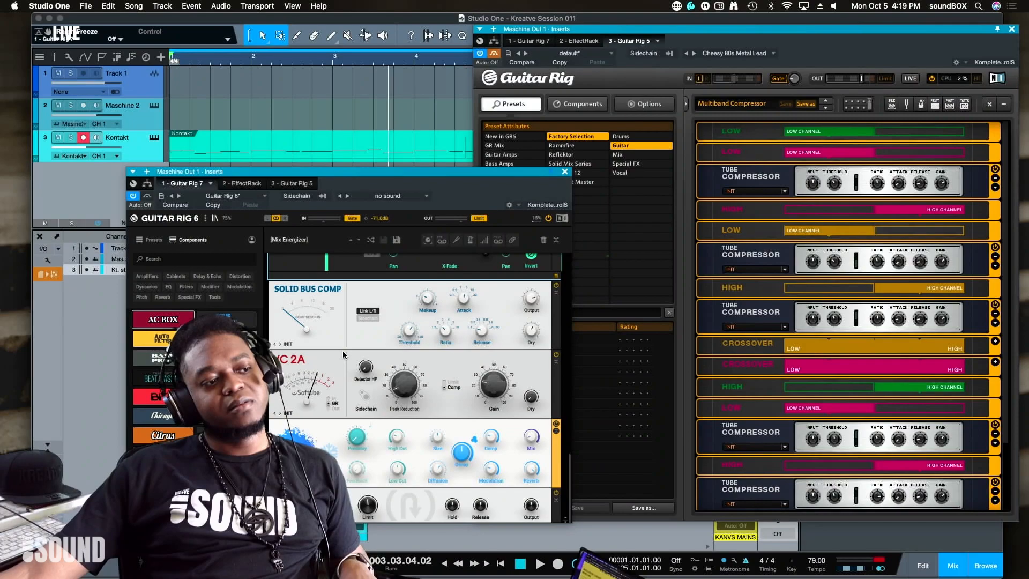
scroll(343, 354, "up", 10)
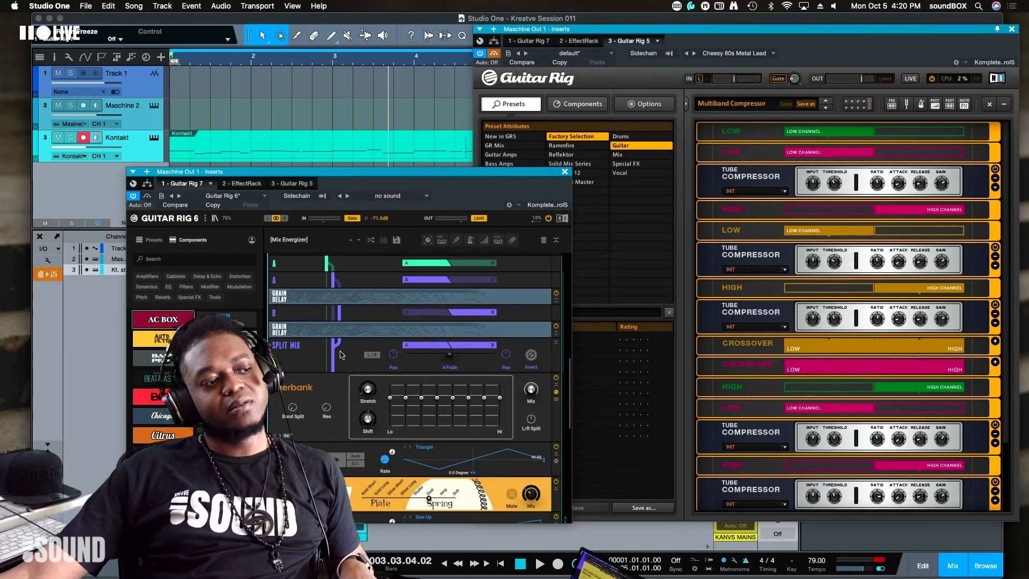
scroll(339, 354, "down", 1)
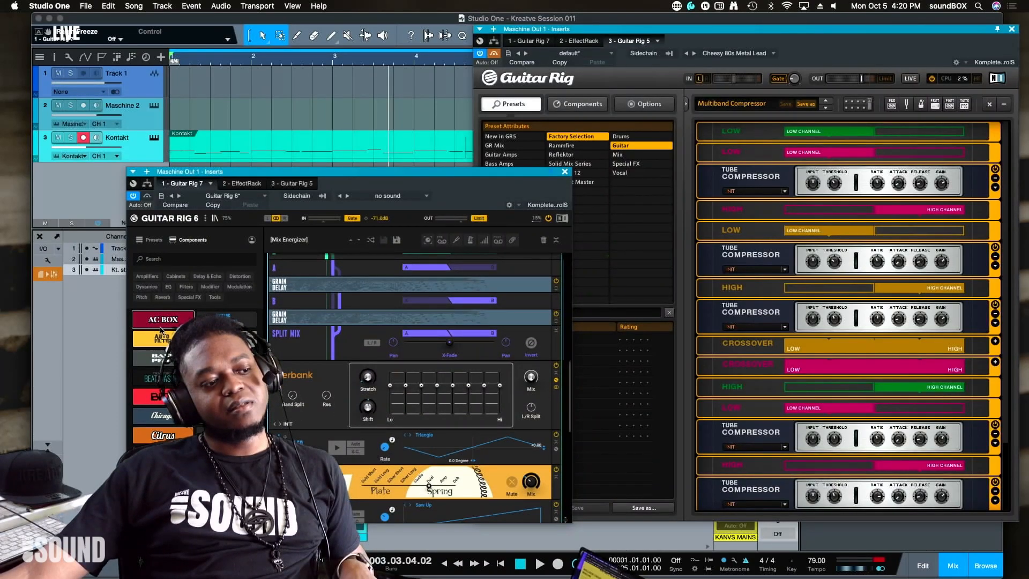
left_click_drag(161, 330, 375, 469)
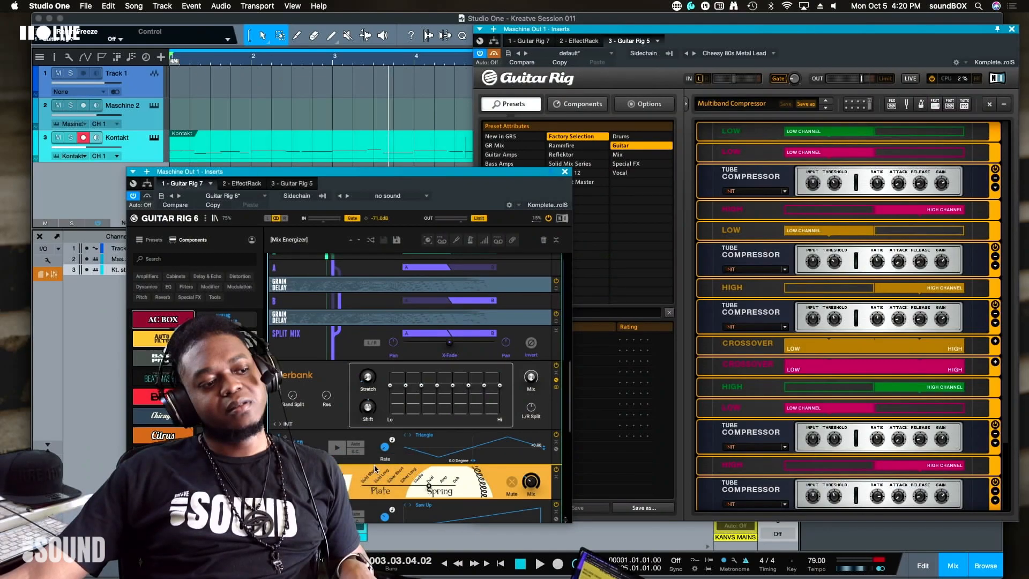
scroll(418, 399, "down", 3)
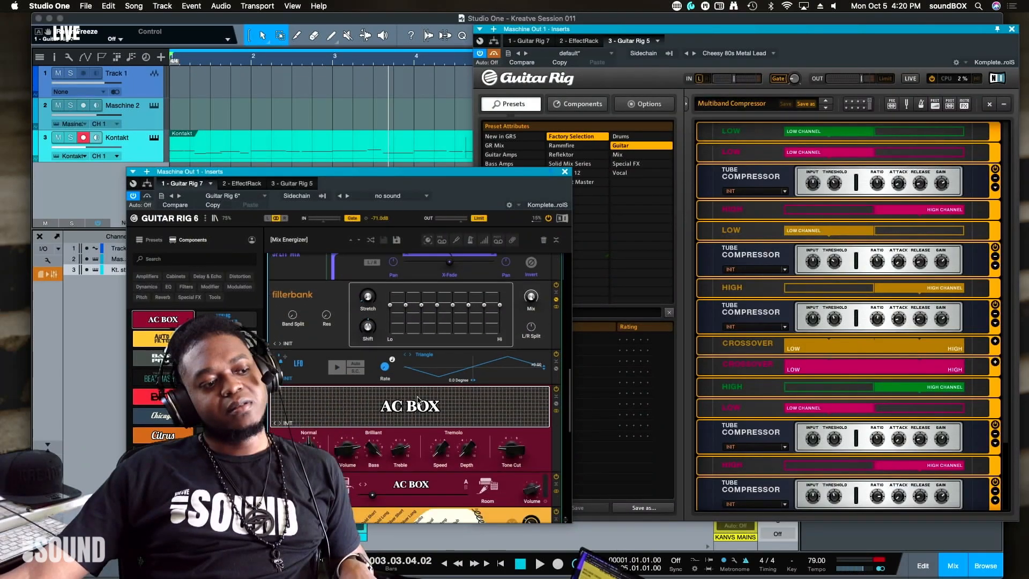
left_click(406, 389)
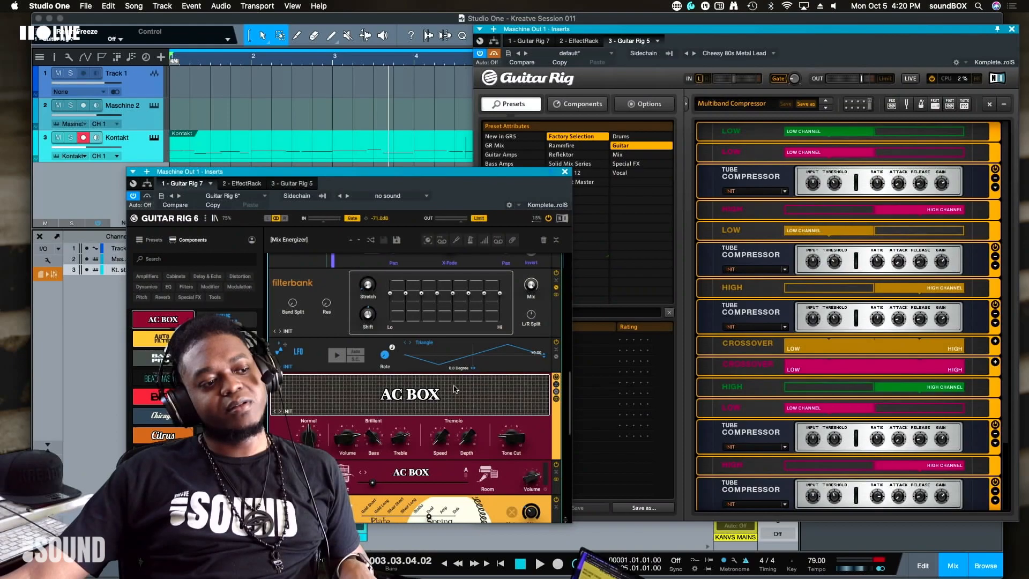
Step: Examine the Mix Energizer rack's module layout from Solid EQ through the split sections to the reverb below VC 2A
scroll(437, 402, "down", 15)
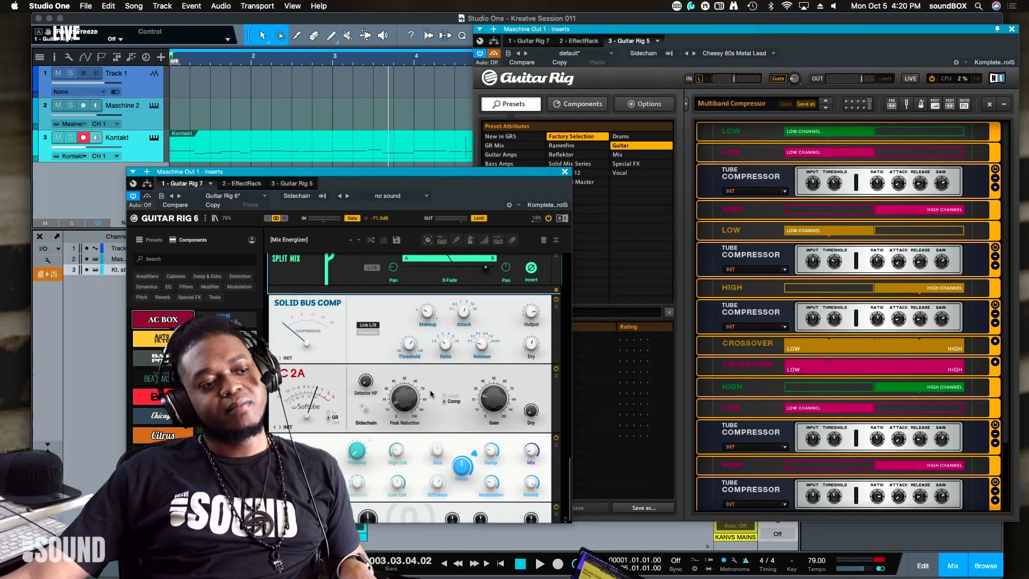
scroll(166, 375, "down", 2)
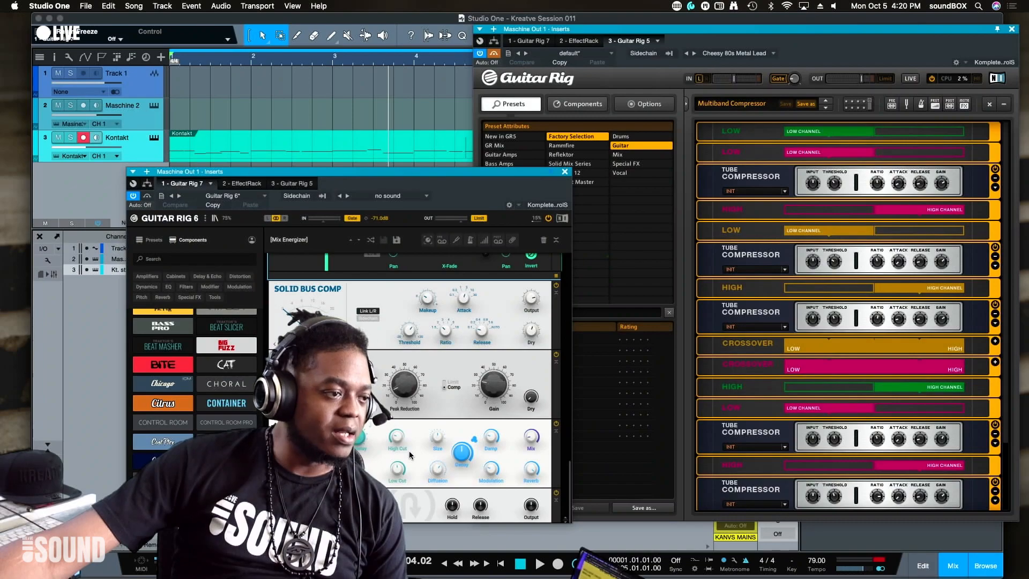
scroll(409, 454, "up", 10)
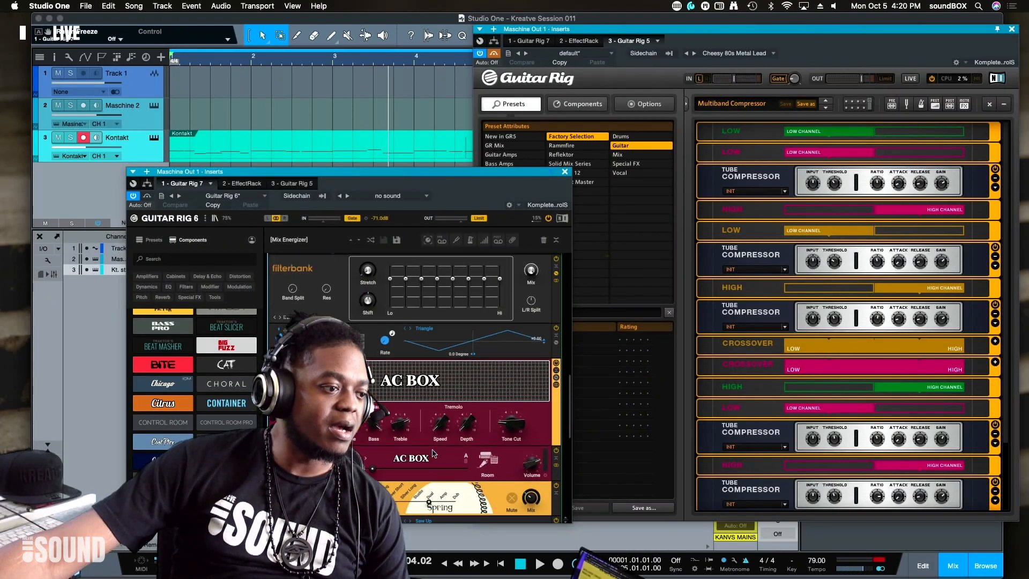
scroll(454, 442, "down", 10)
scroll(517, 427, "up", 5)
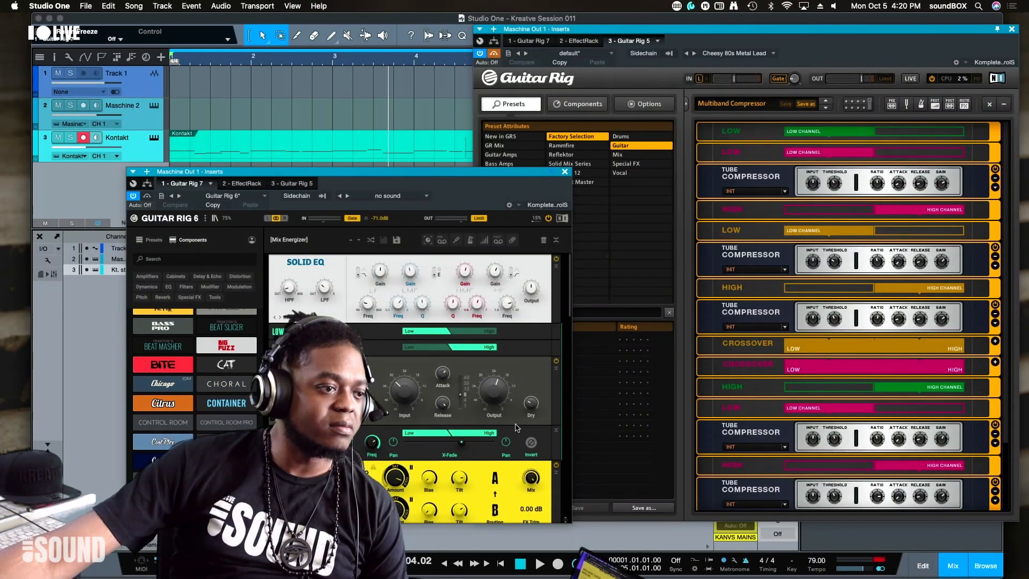
scroll(517, 427, "down", 10)
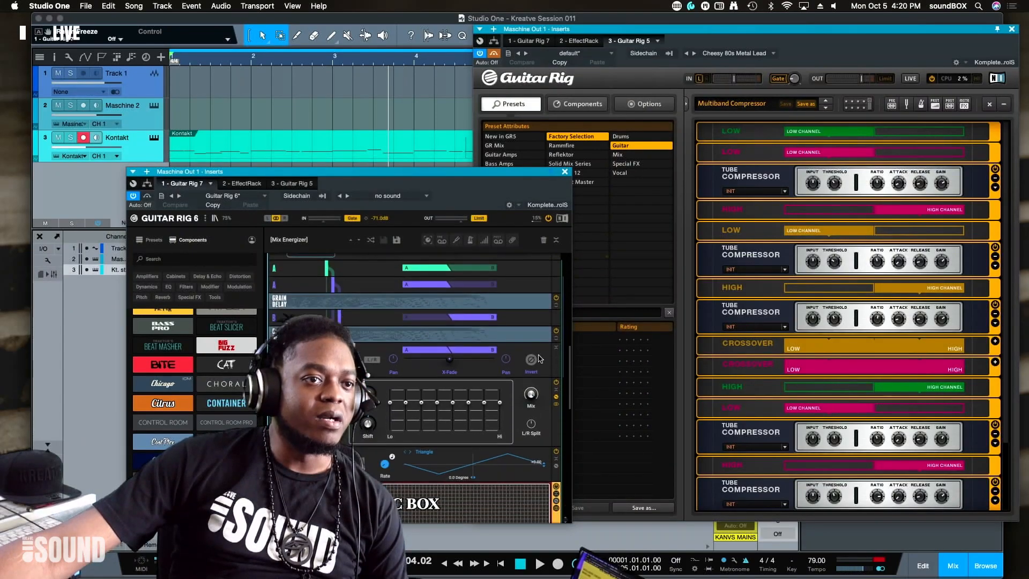
scroll(539, 359, "down", 5)
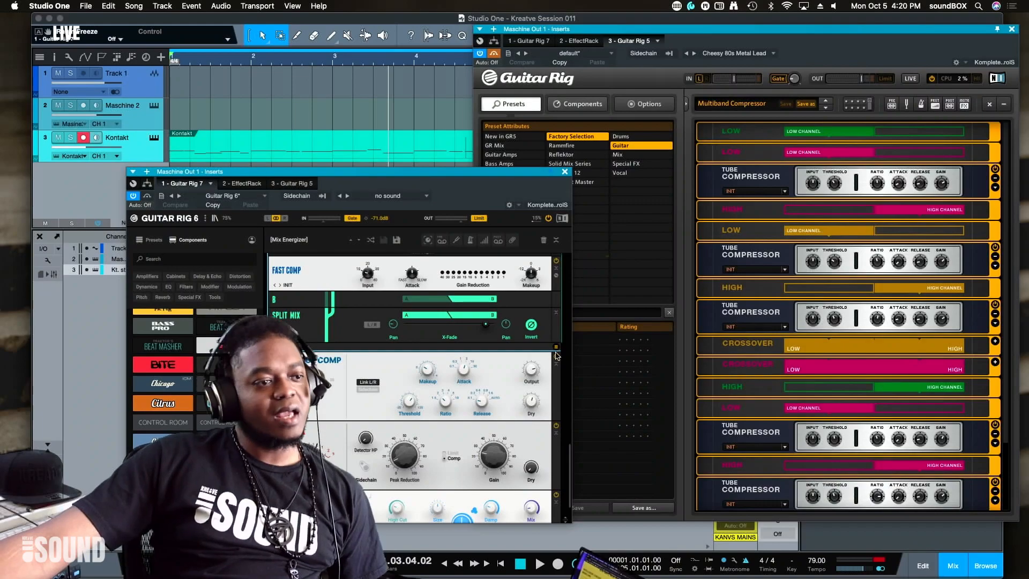
scroll(531, 423, "down", 2)
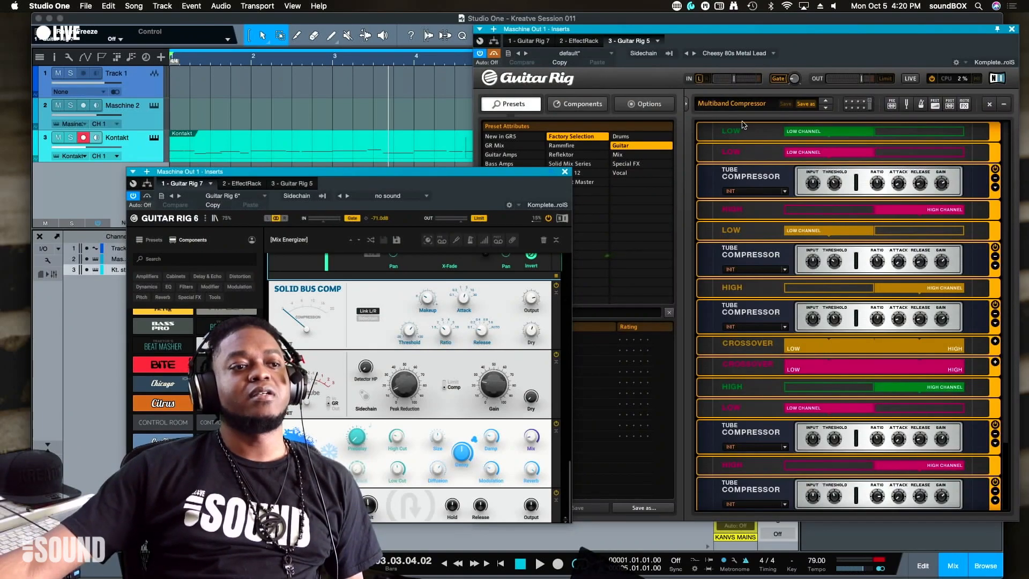
Step: Examine Guitar Rig 5's nested bands by selecting the green low band, the first magenta low band, its Tube Compressor and the magenta high band
left_click(761, 131)
left_click(764, 158)
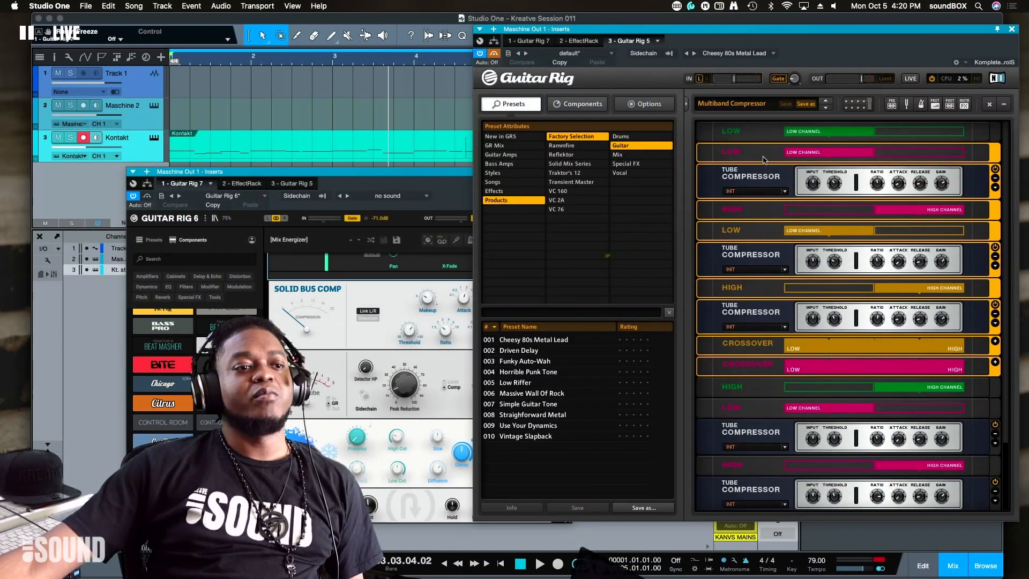
left_click(777, 174)
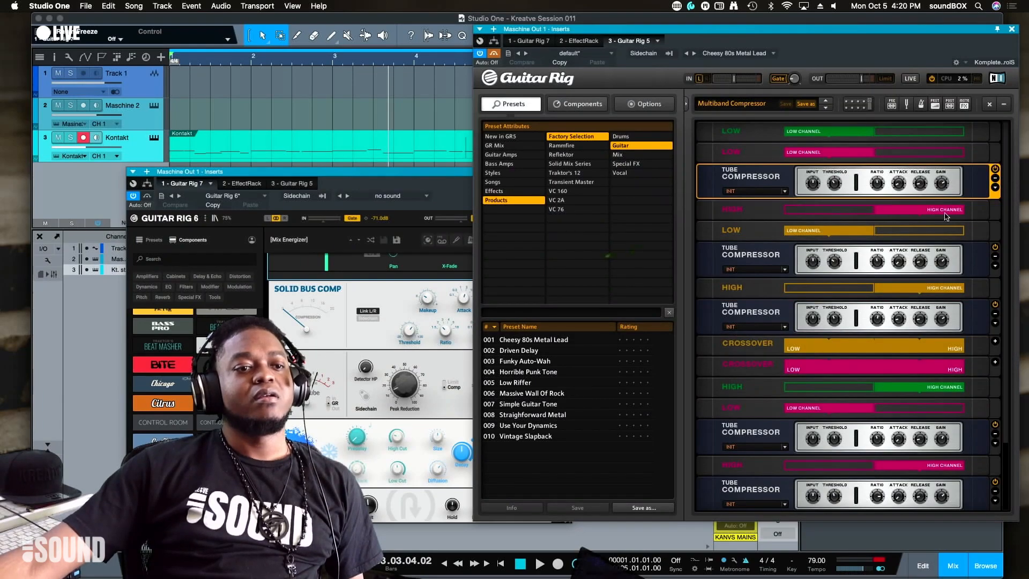
left_click(985, 216)
scroll(979, 259, "down", 3)
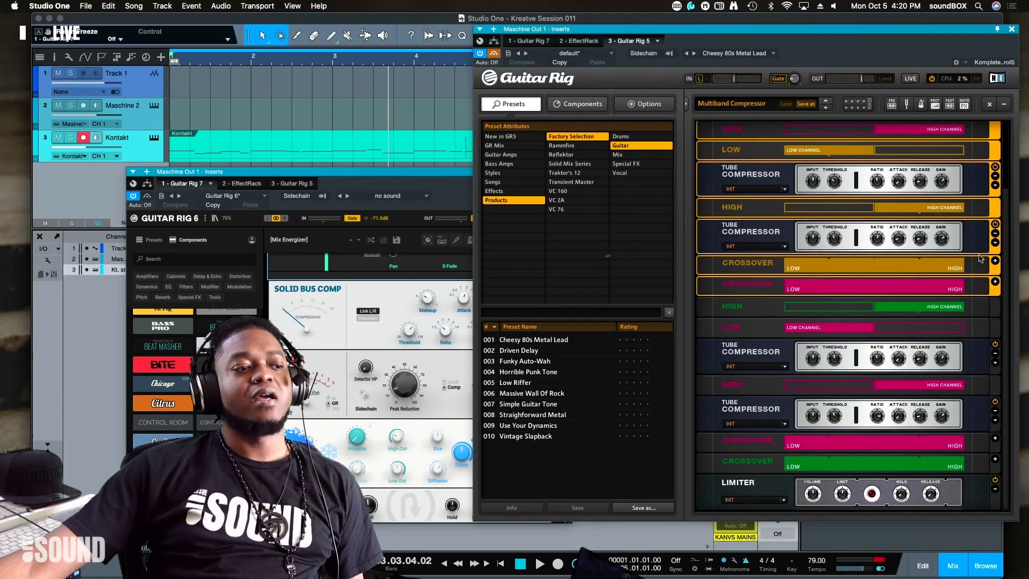
Step: Bring the Guitar Rig 6 window to the front, reposition it over the arrangement and start playback
left_click(385, 171)
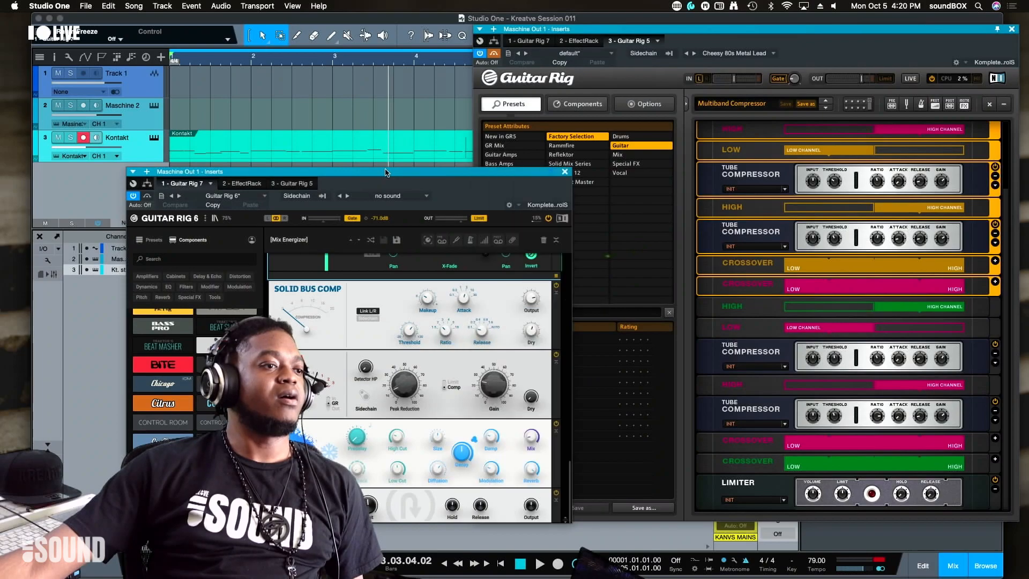
left_click_drag(517, 171, 482, 159)
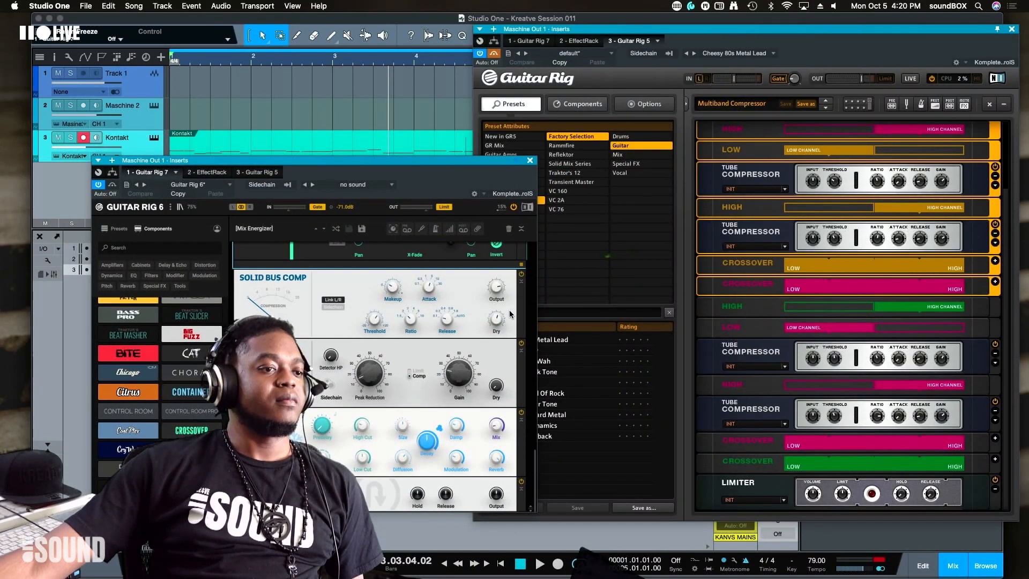
key("space")
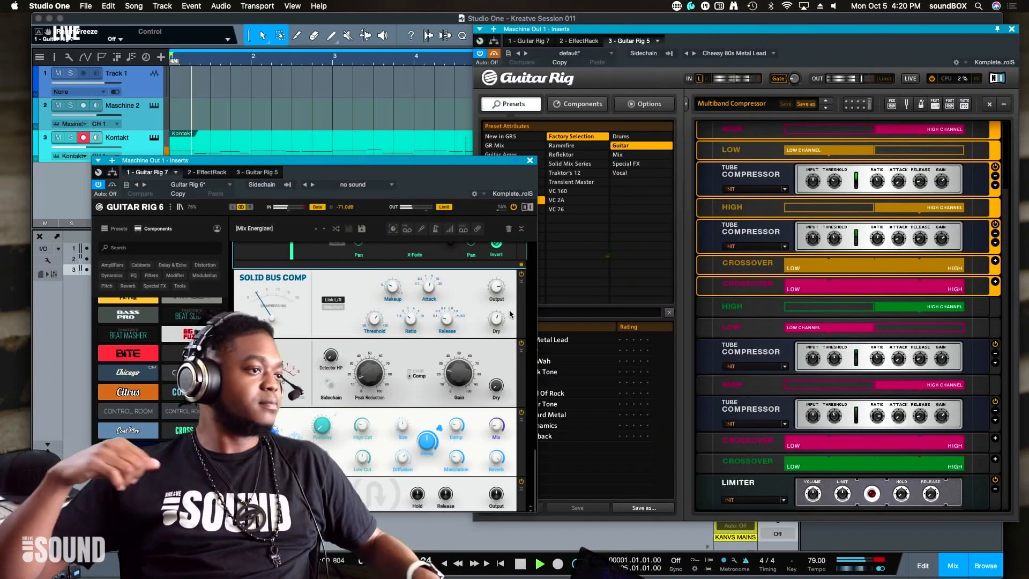